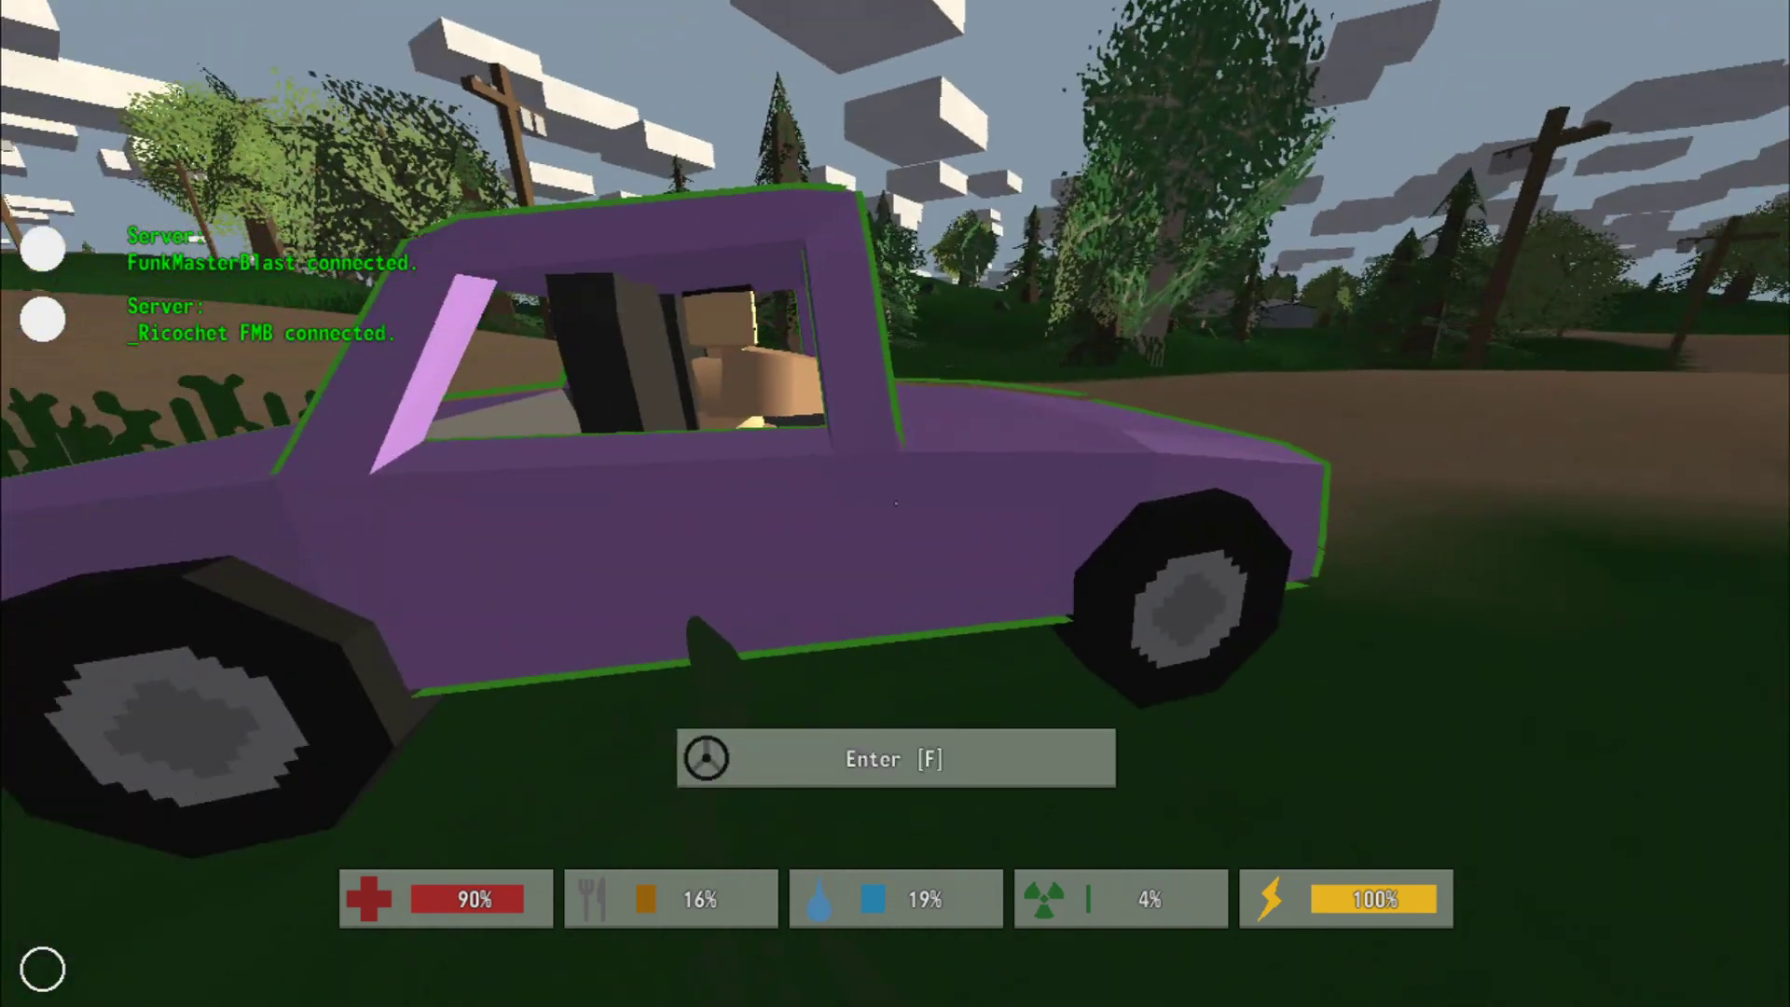
- Drive the purple car from the forest dirt road onto the paved road and step out
key("f")
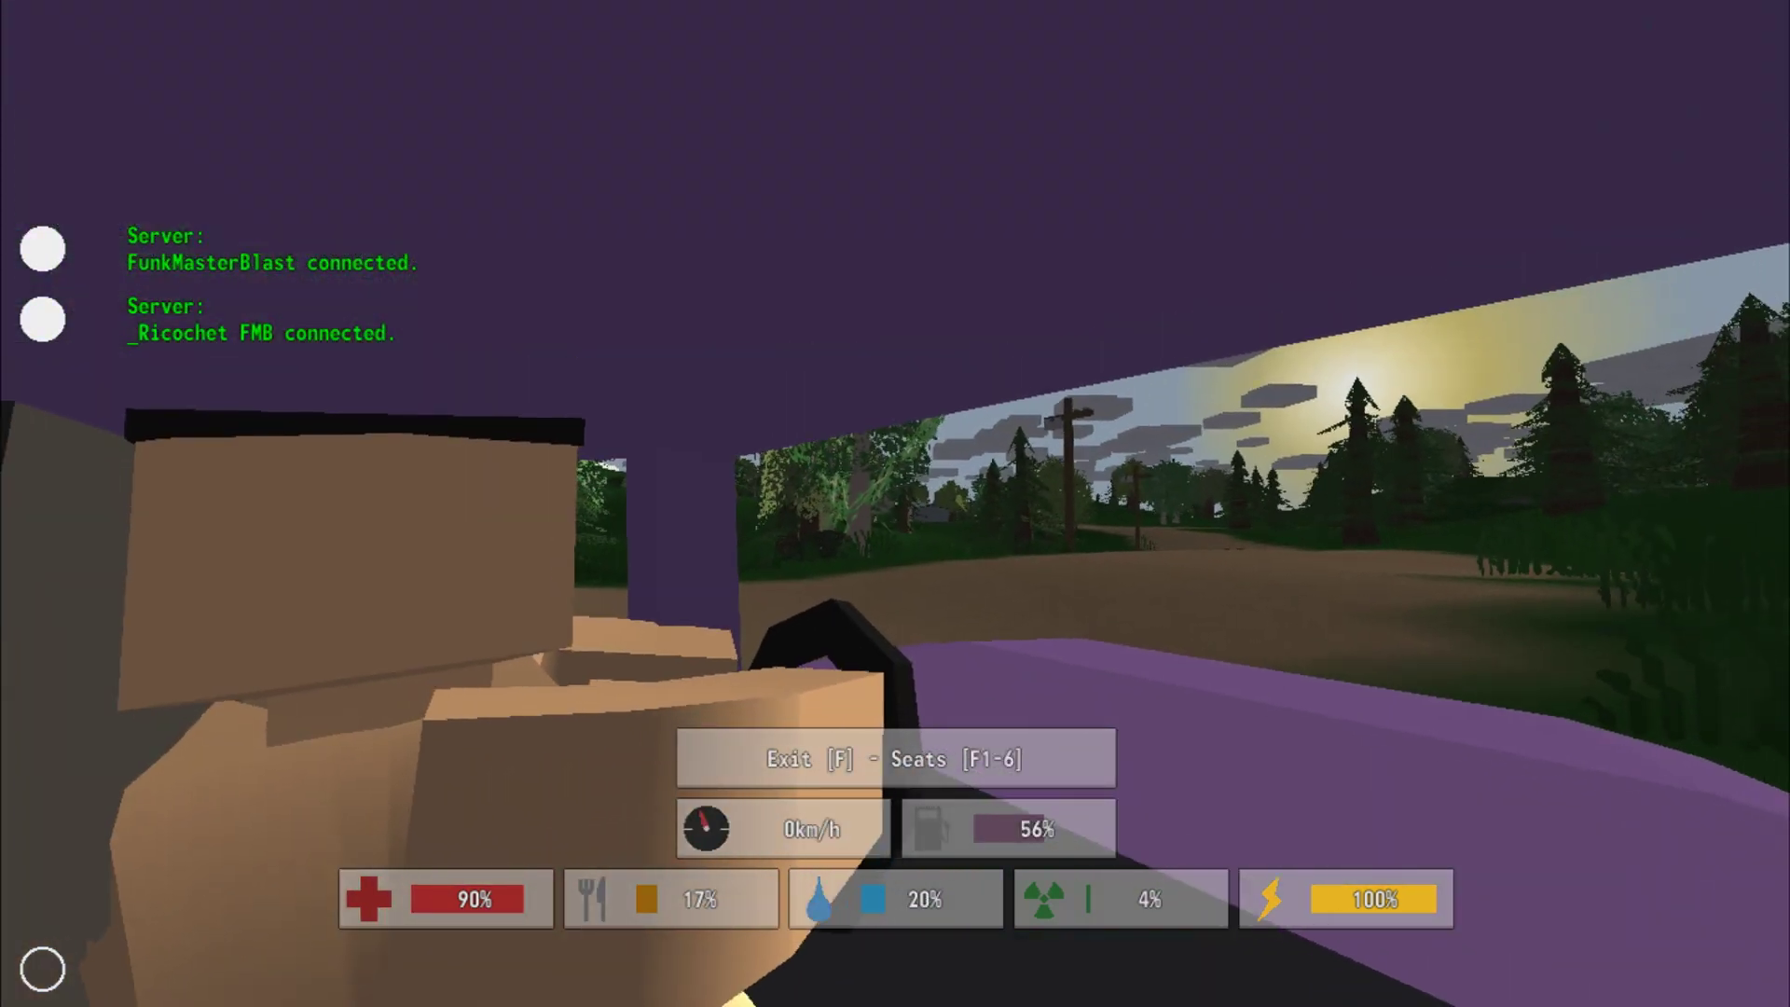
key("w")
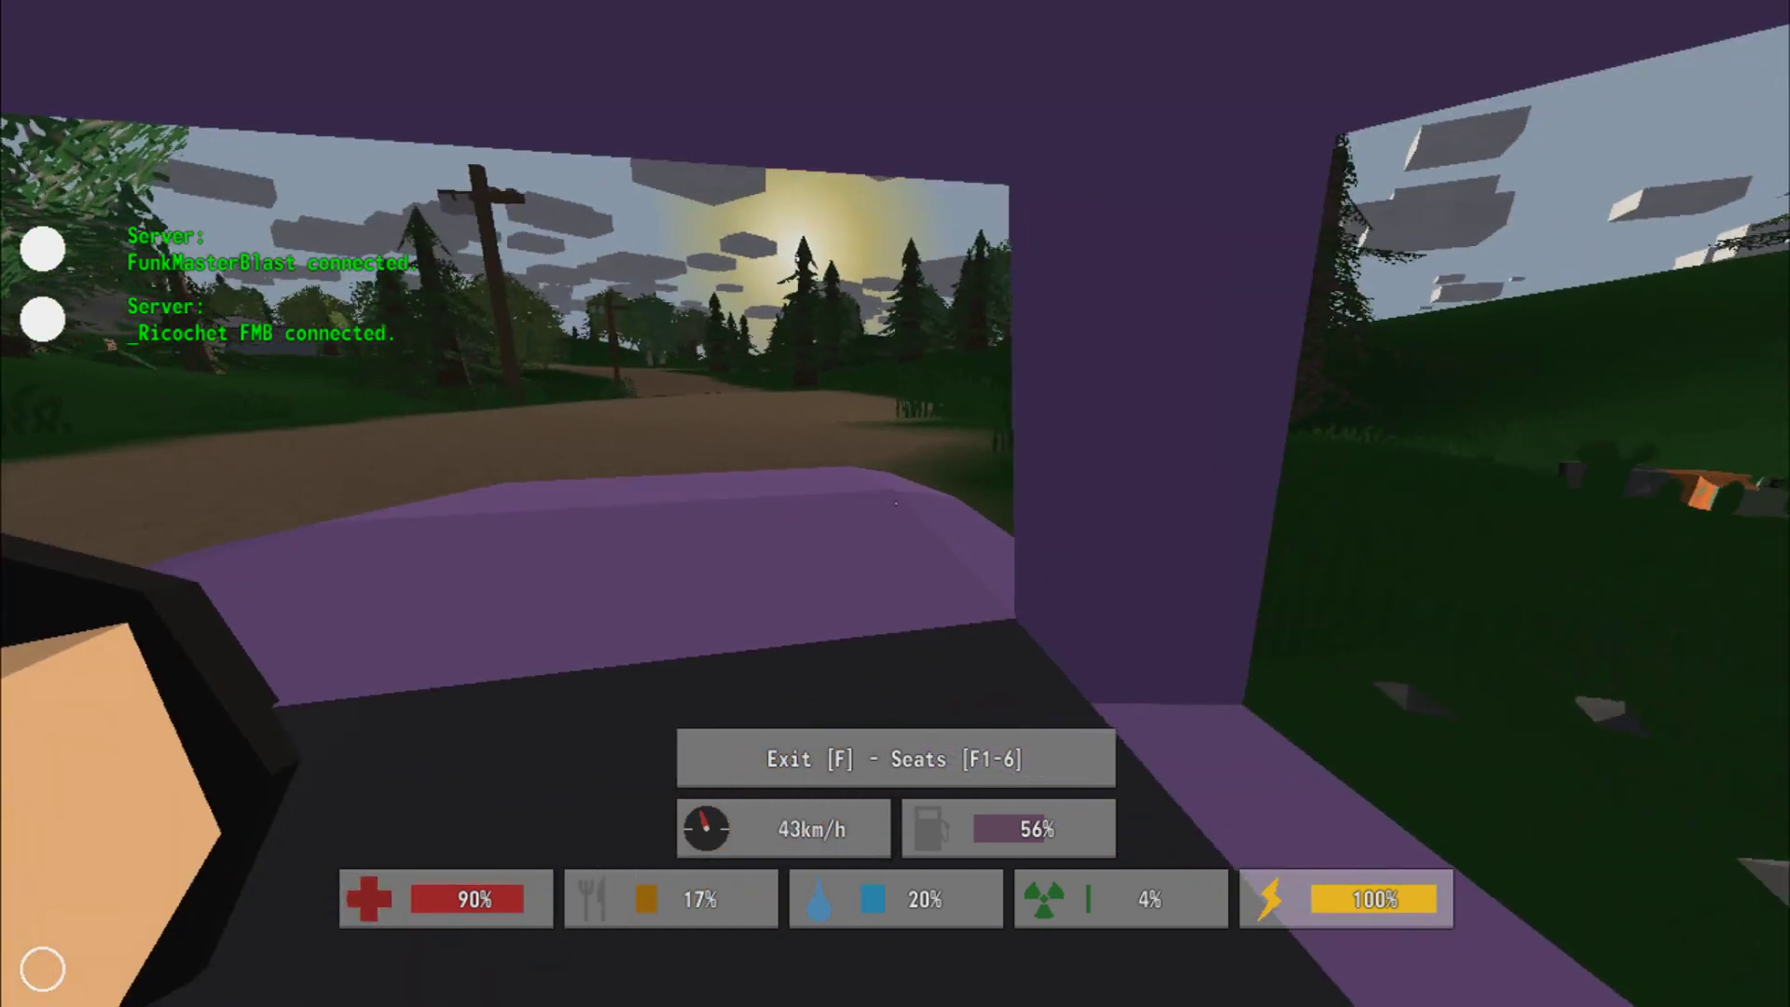
key("w")
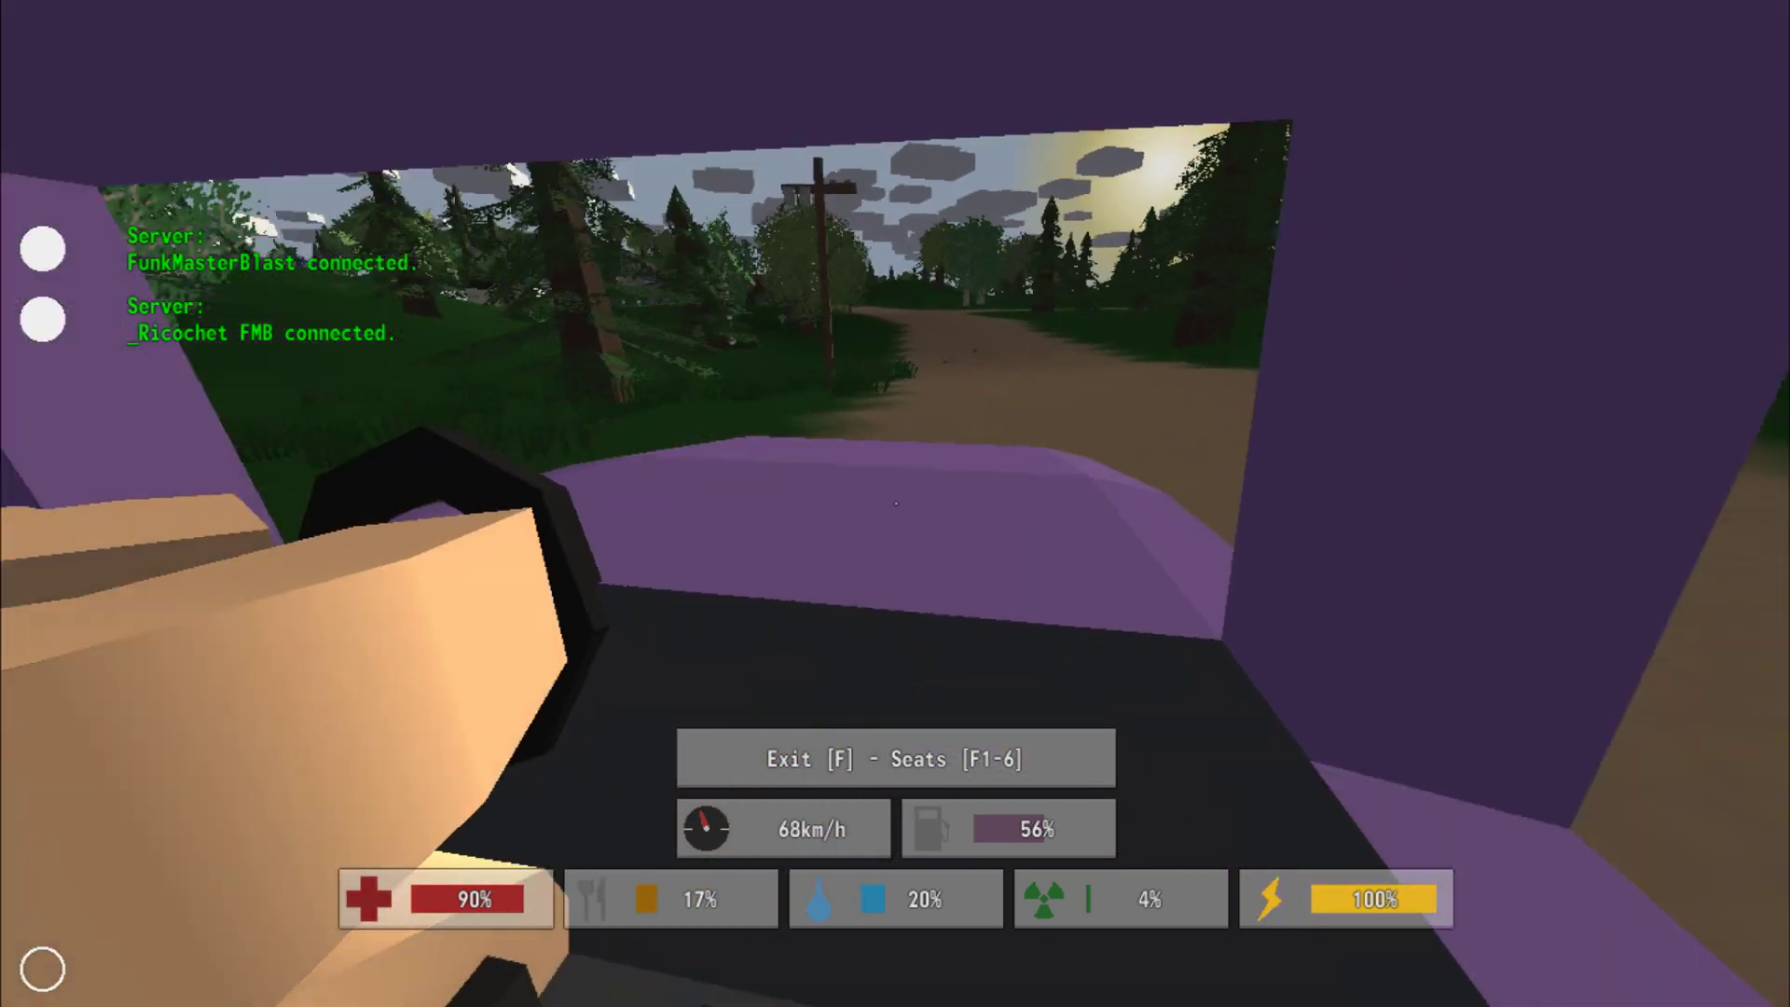
key("w")
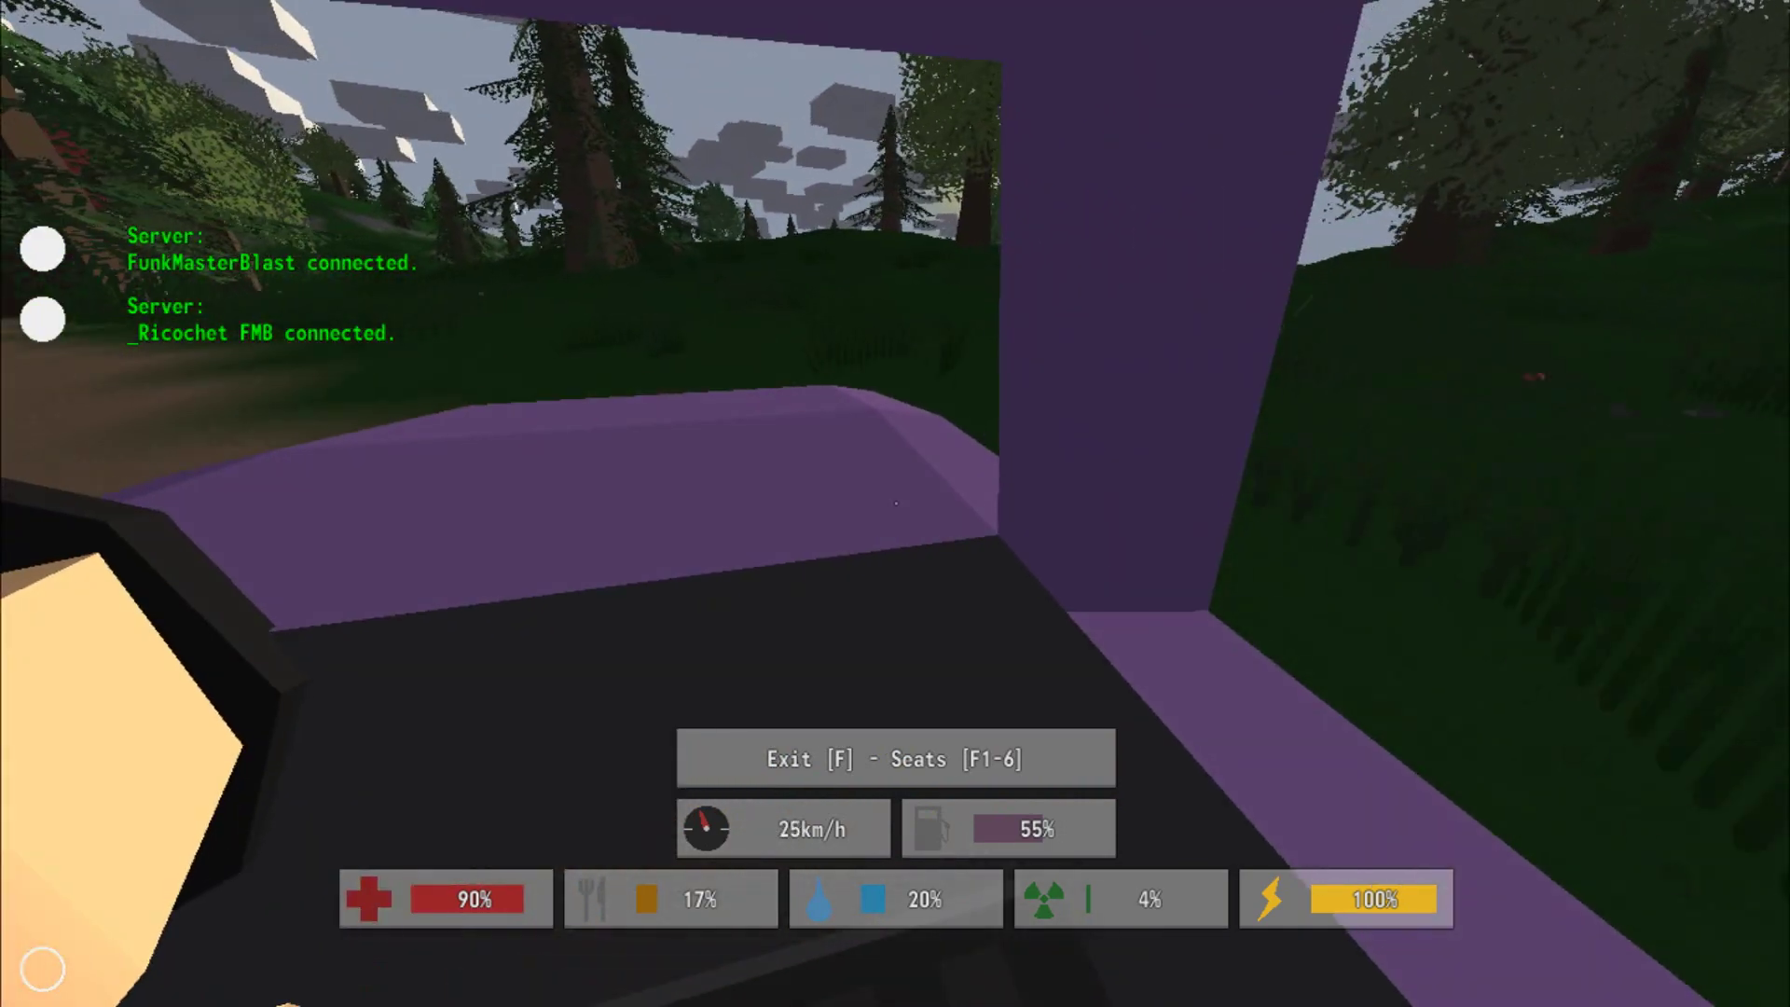
key("f")
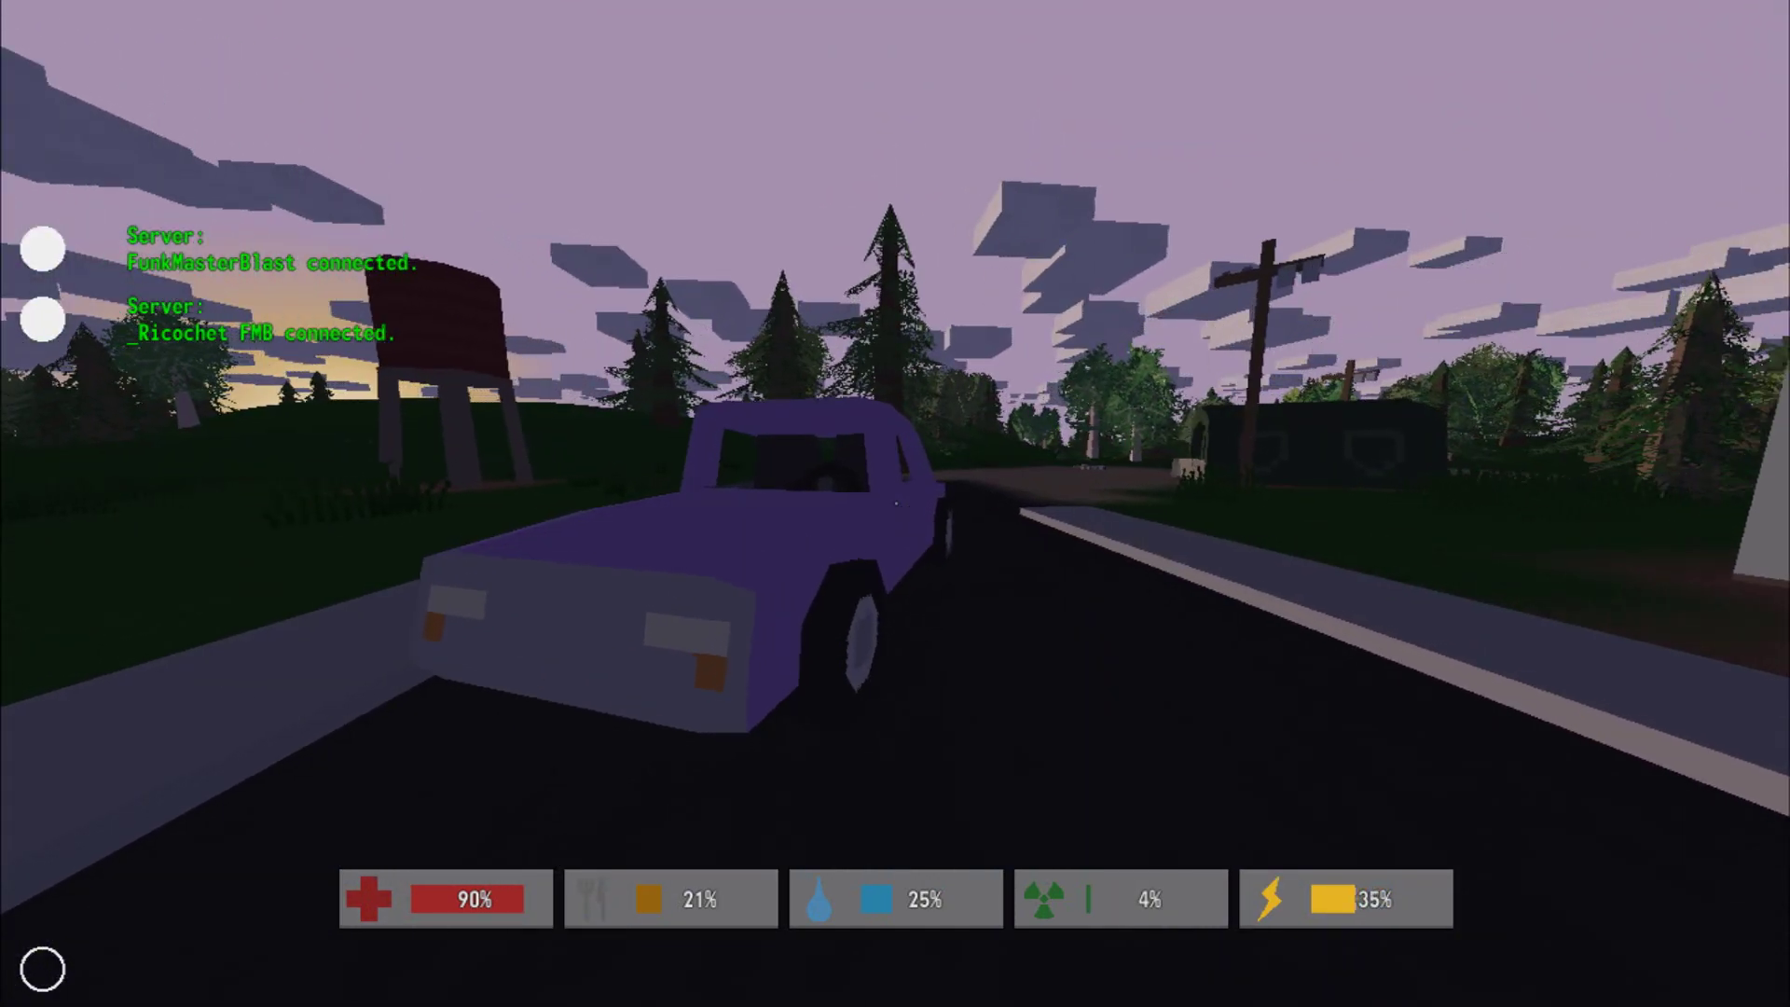
- Ride the purple car into town, glance at the inventory, and get out
key("f")
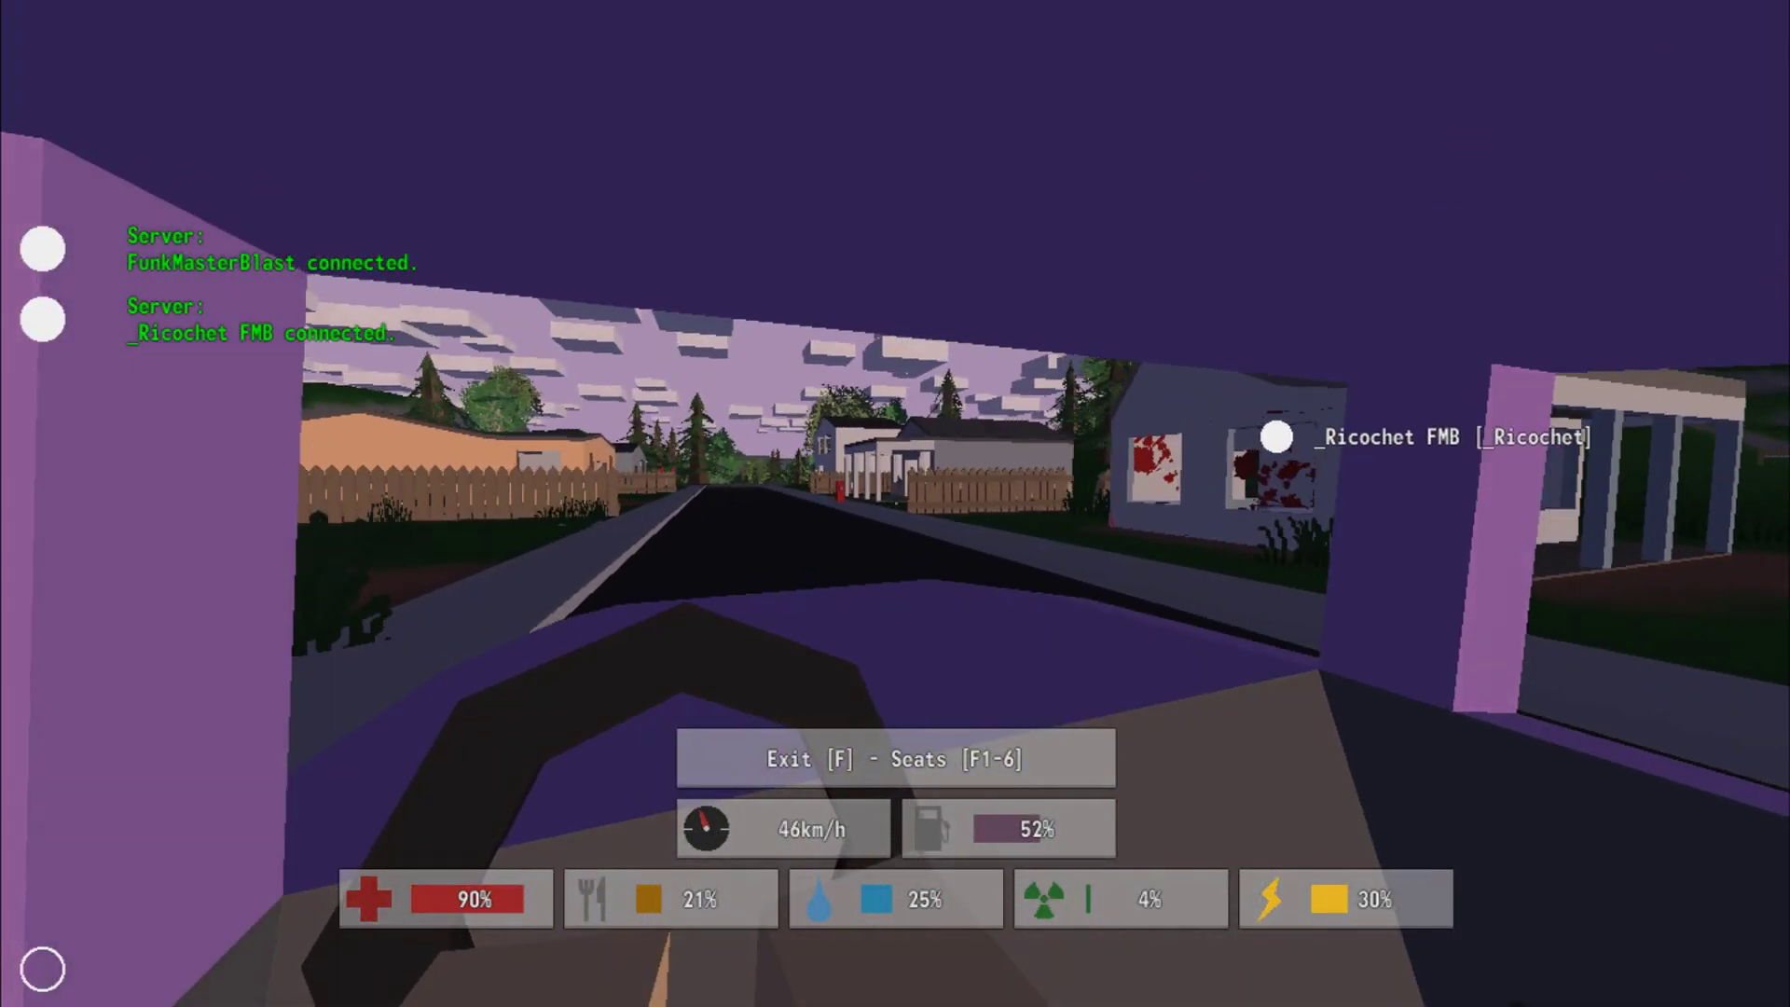
key("g")
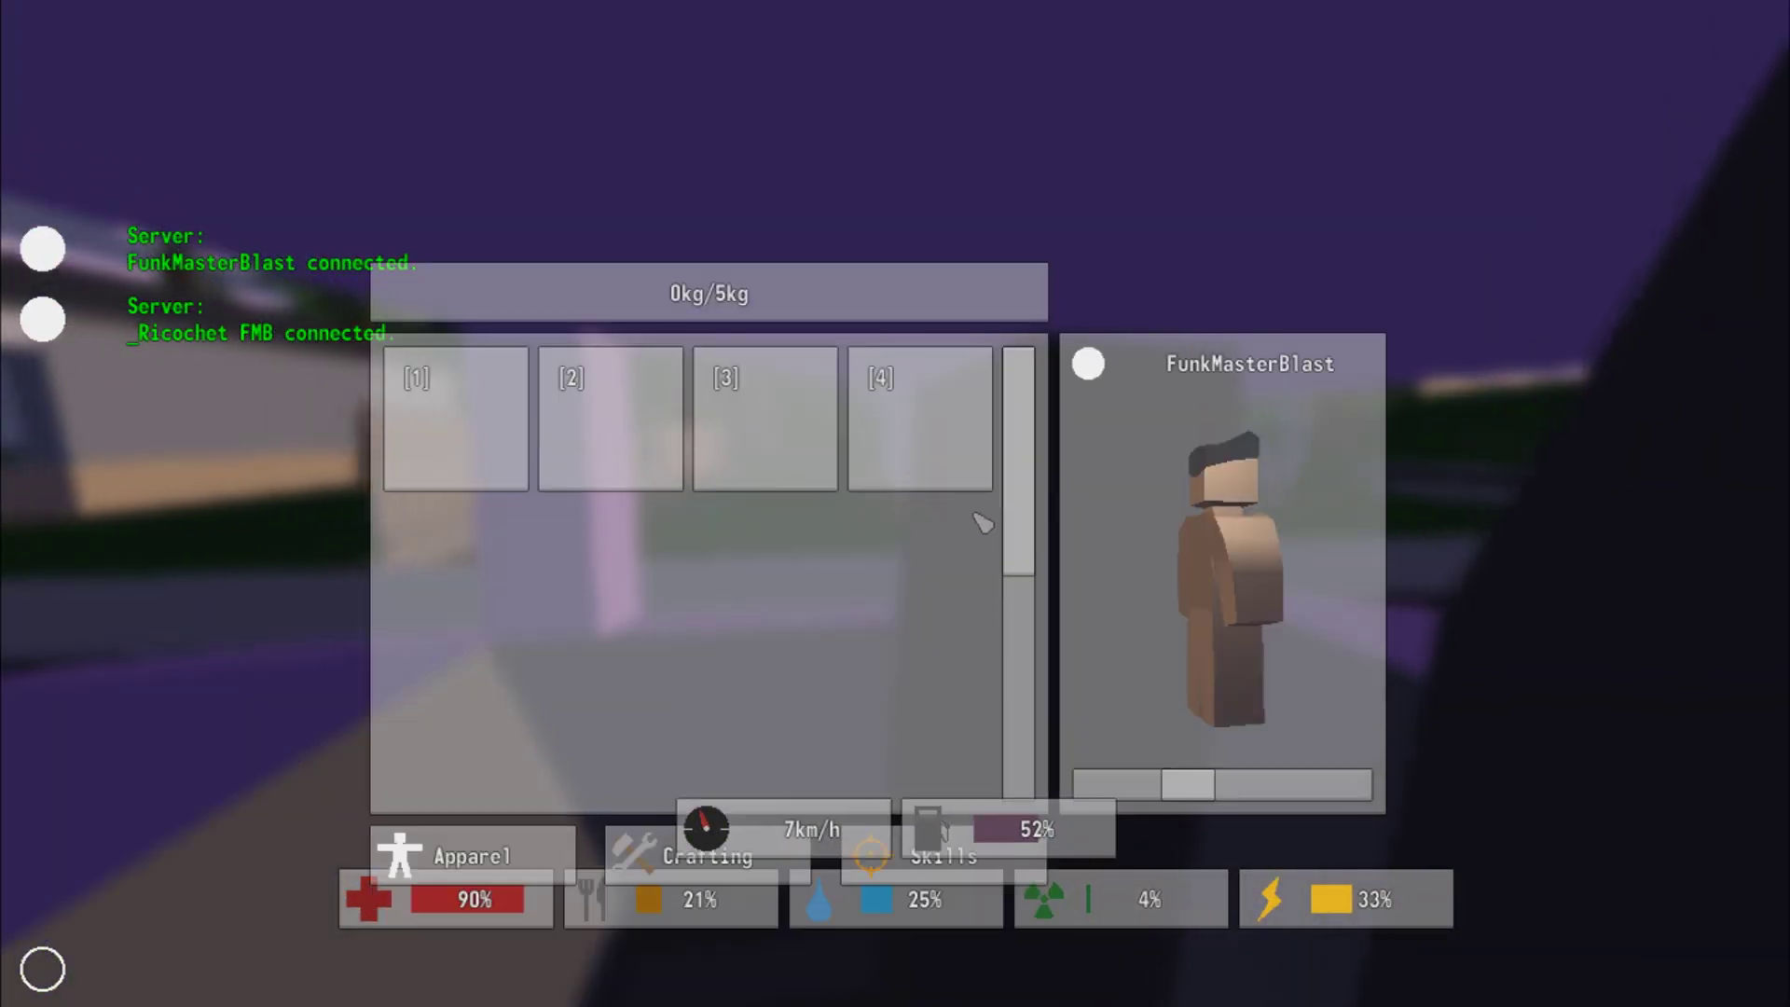
key("g")
key("f")
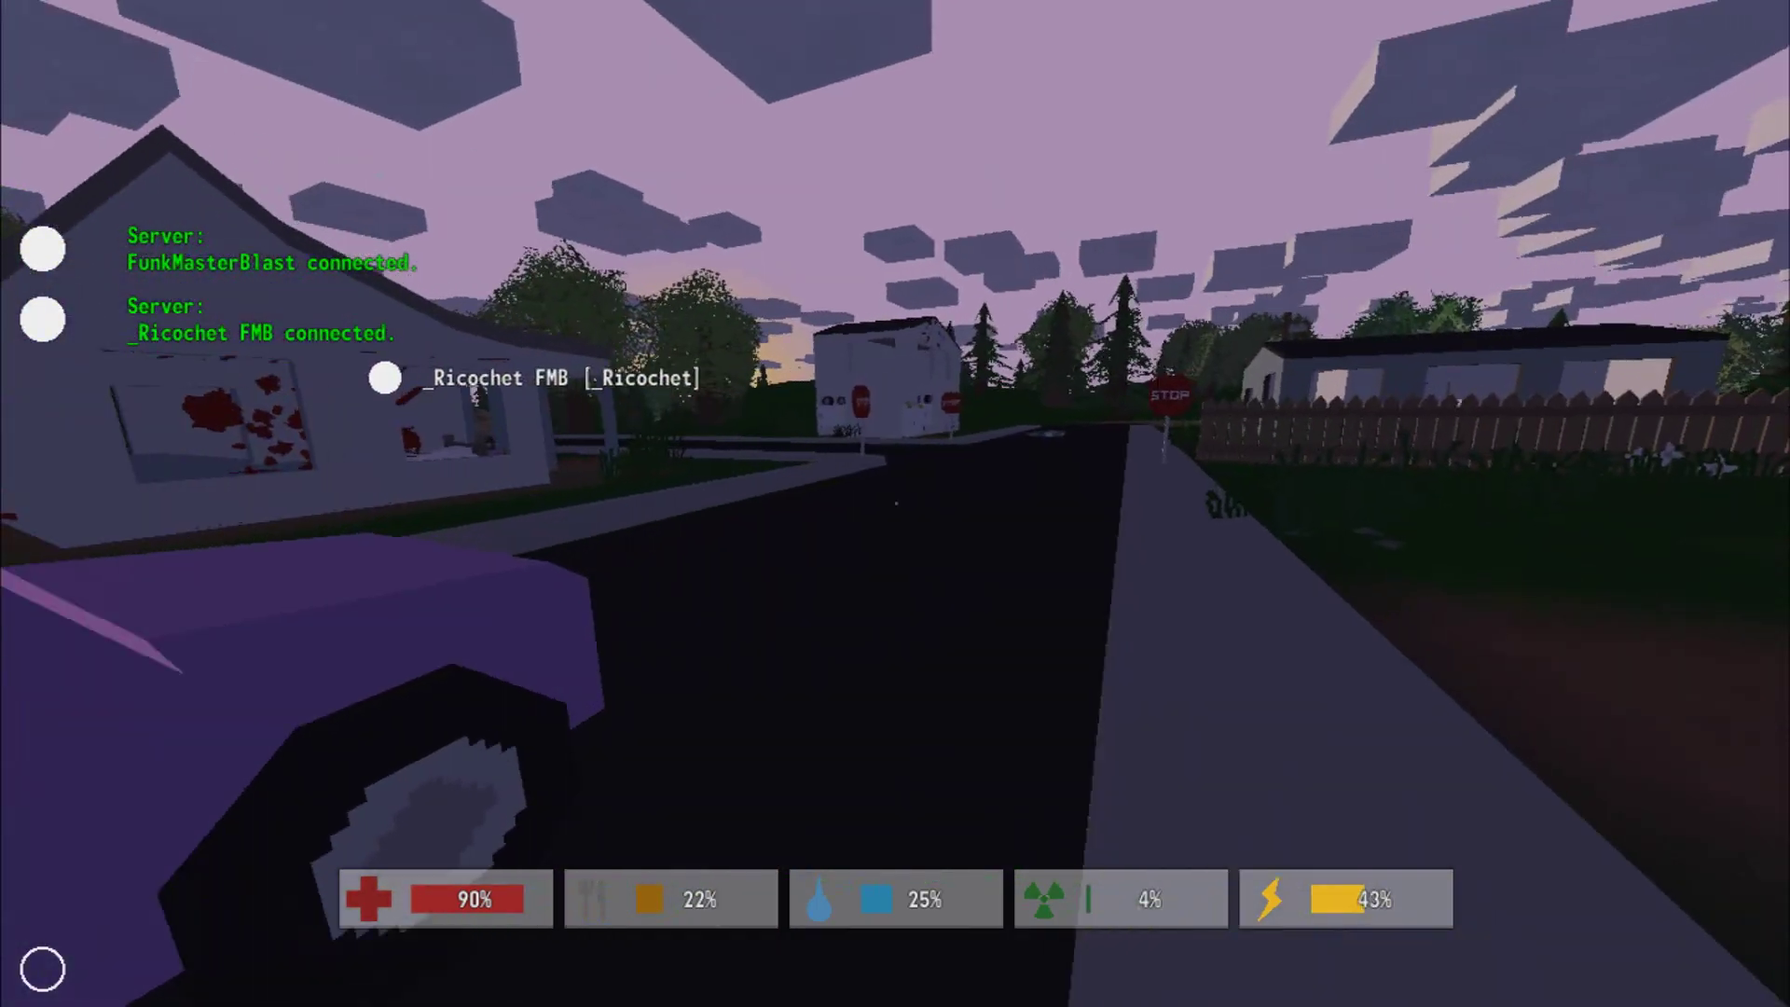
- Search the house across the street, taking the batteries from the couch
key("w")
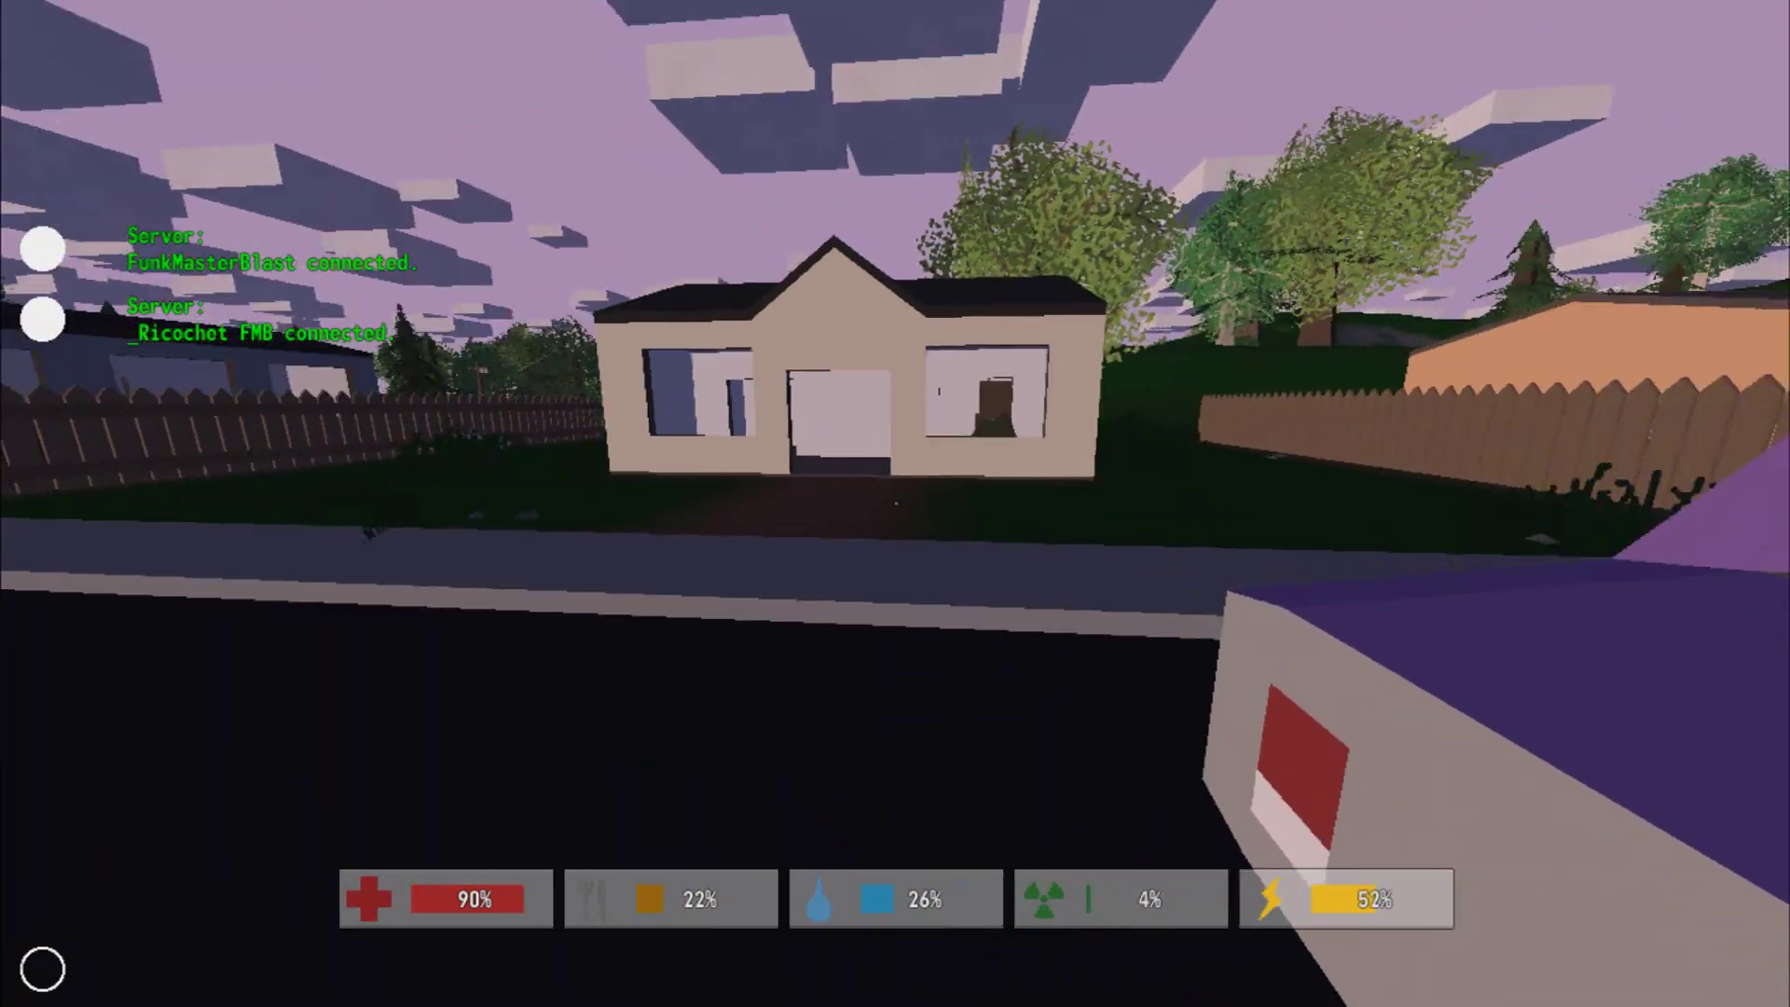
key("w")
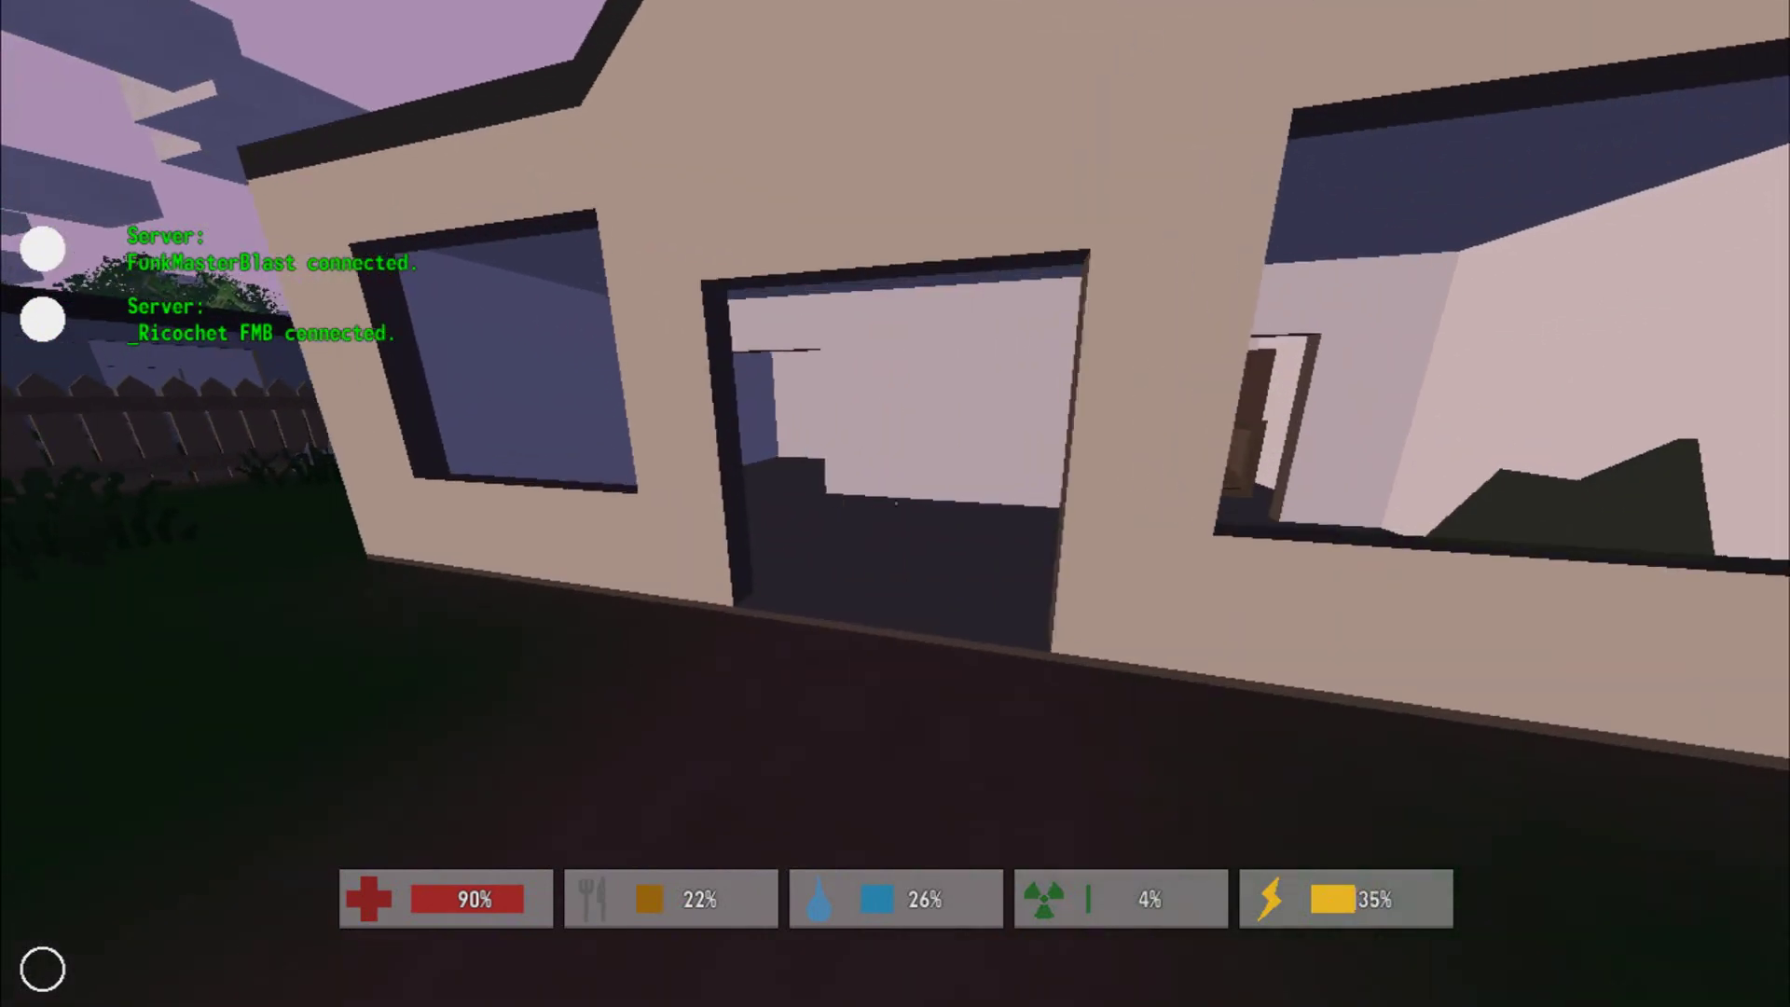
key("w")
key("w")
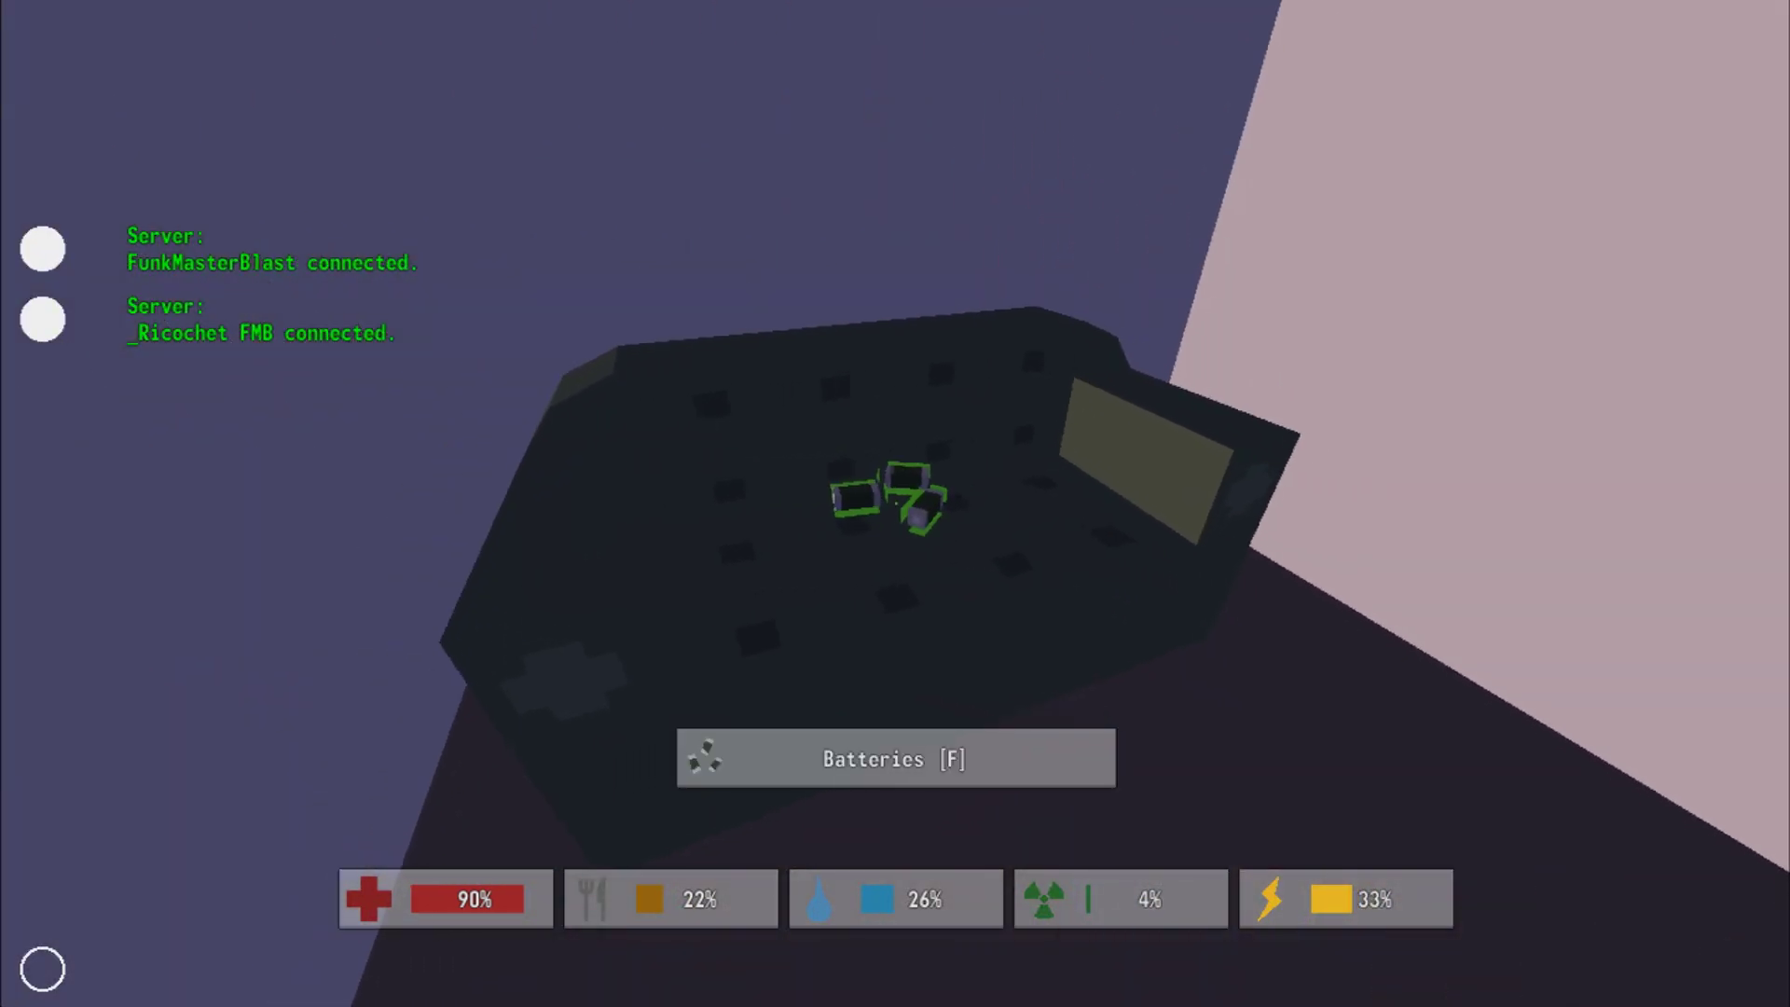
key("f")
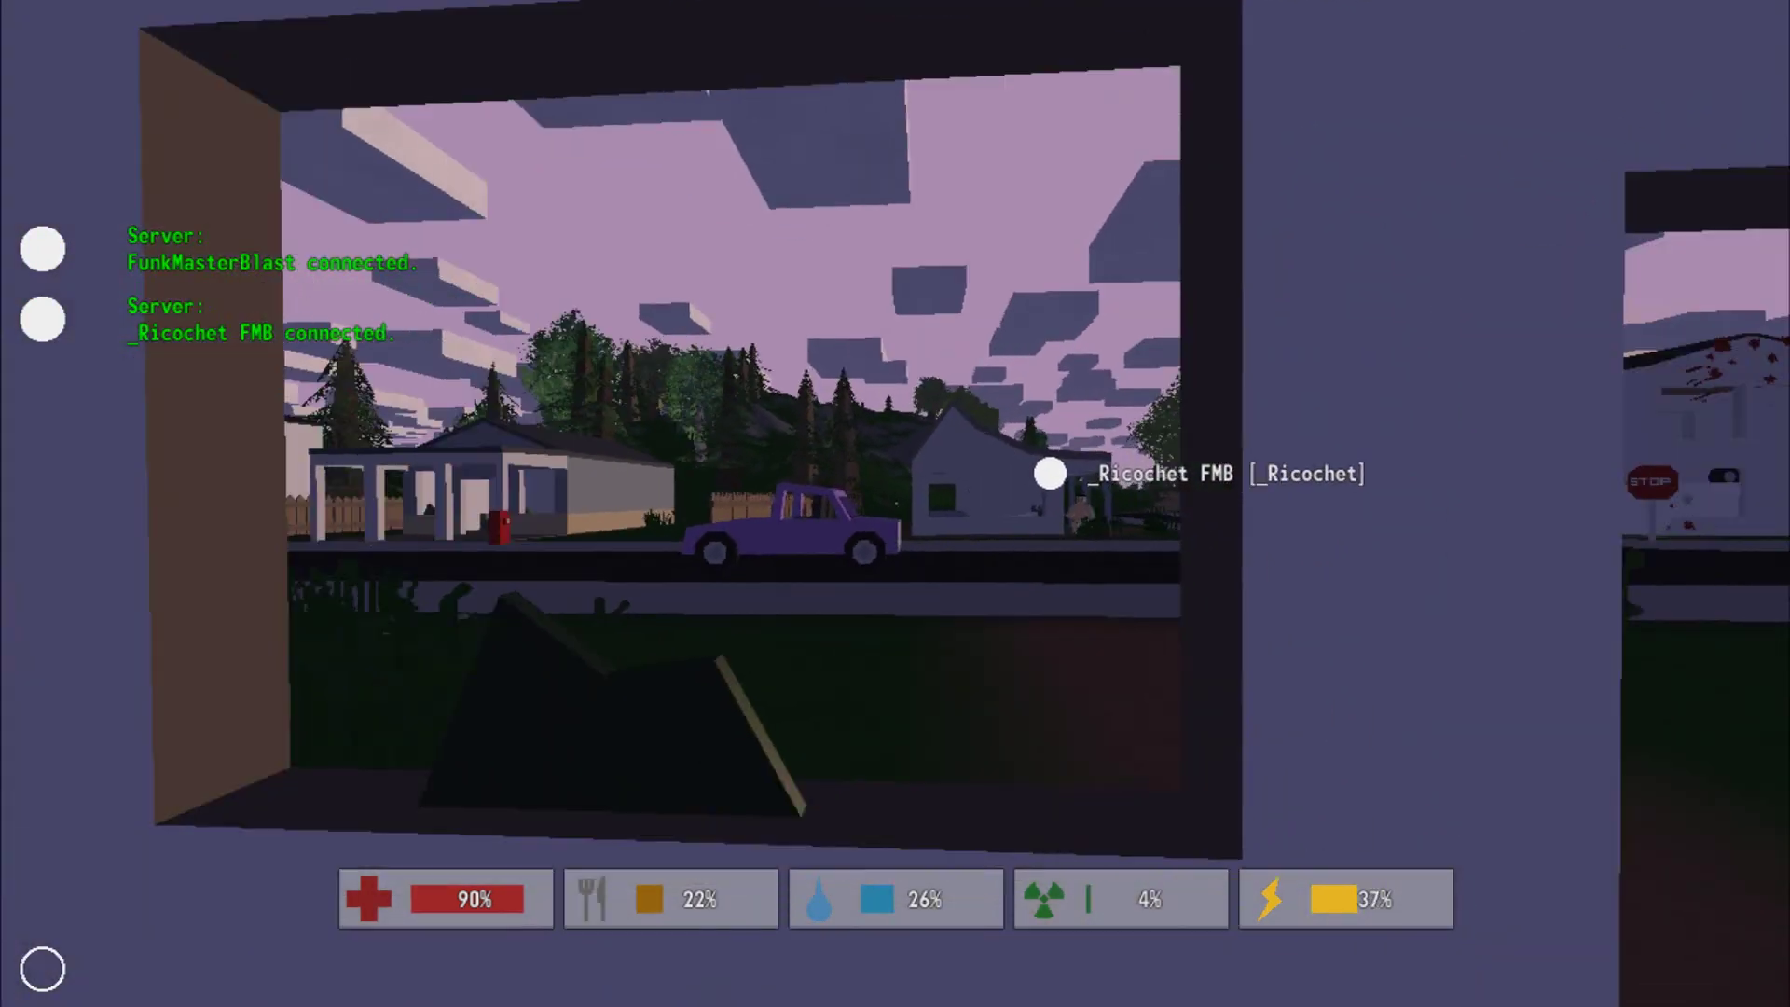
key("w")
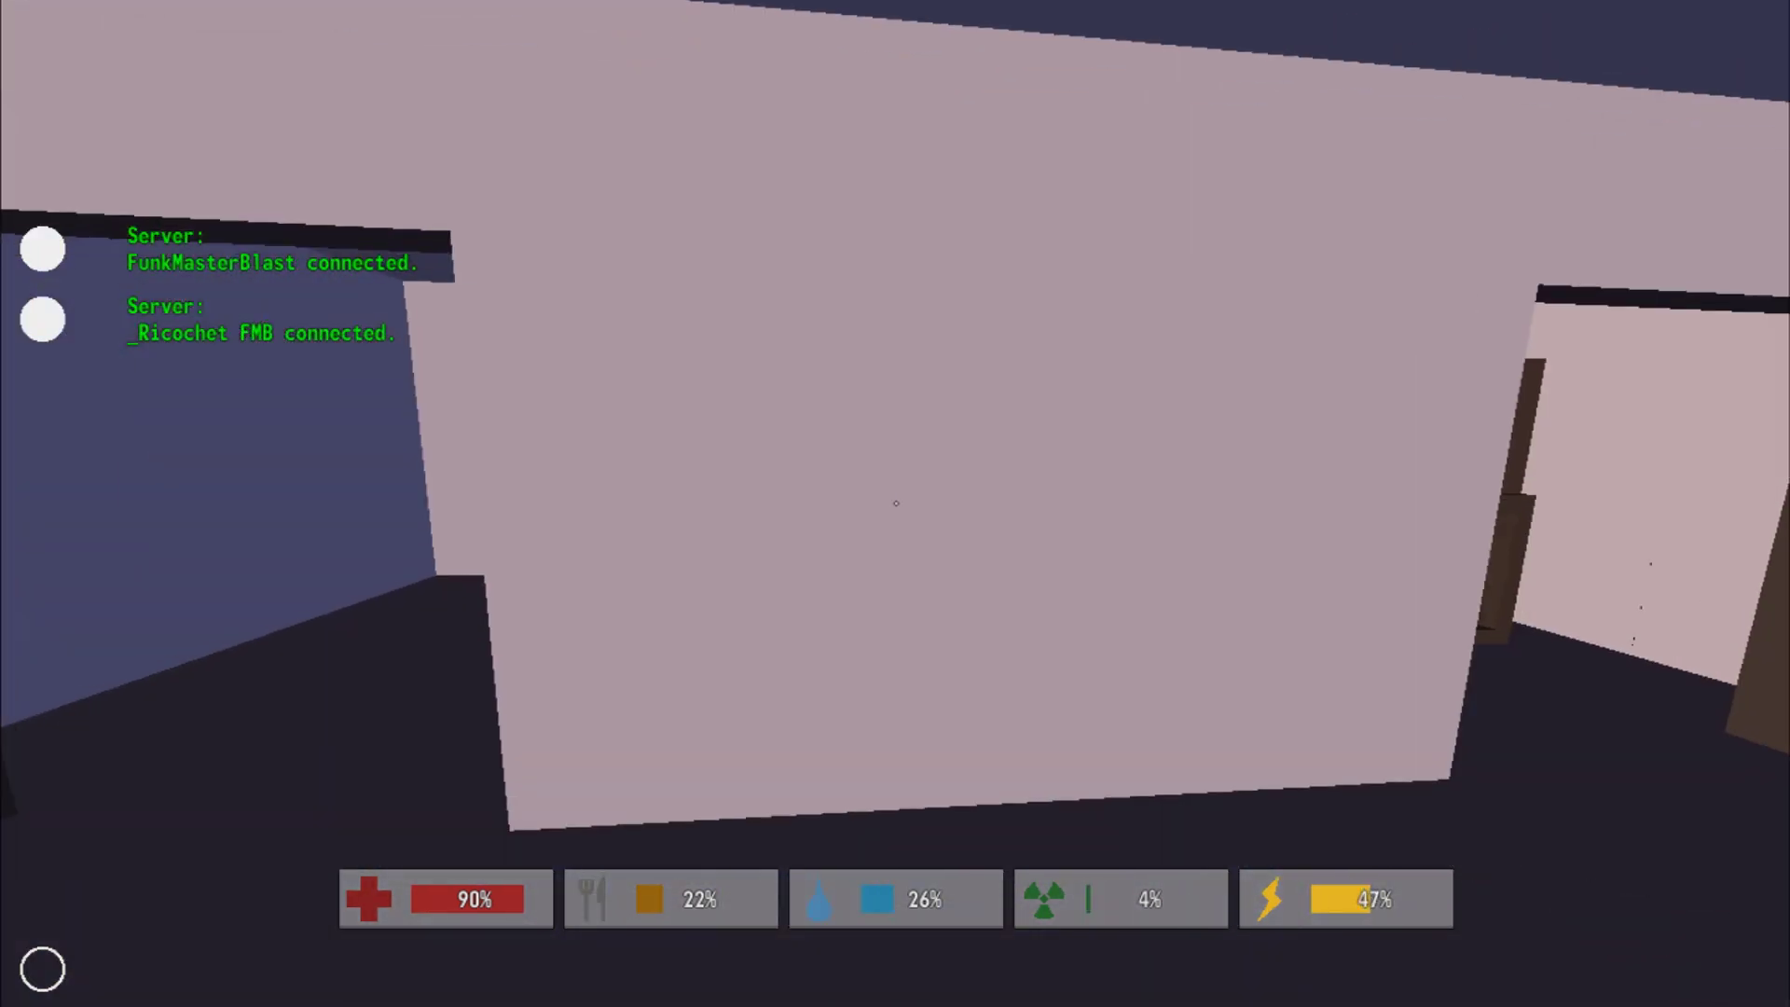
key("w")
key("w")
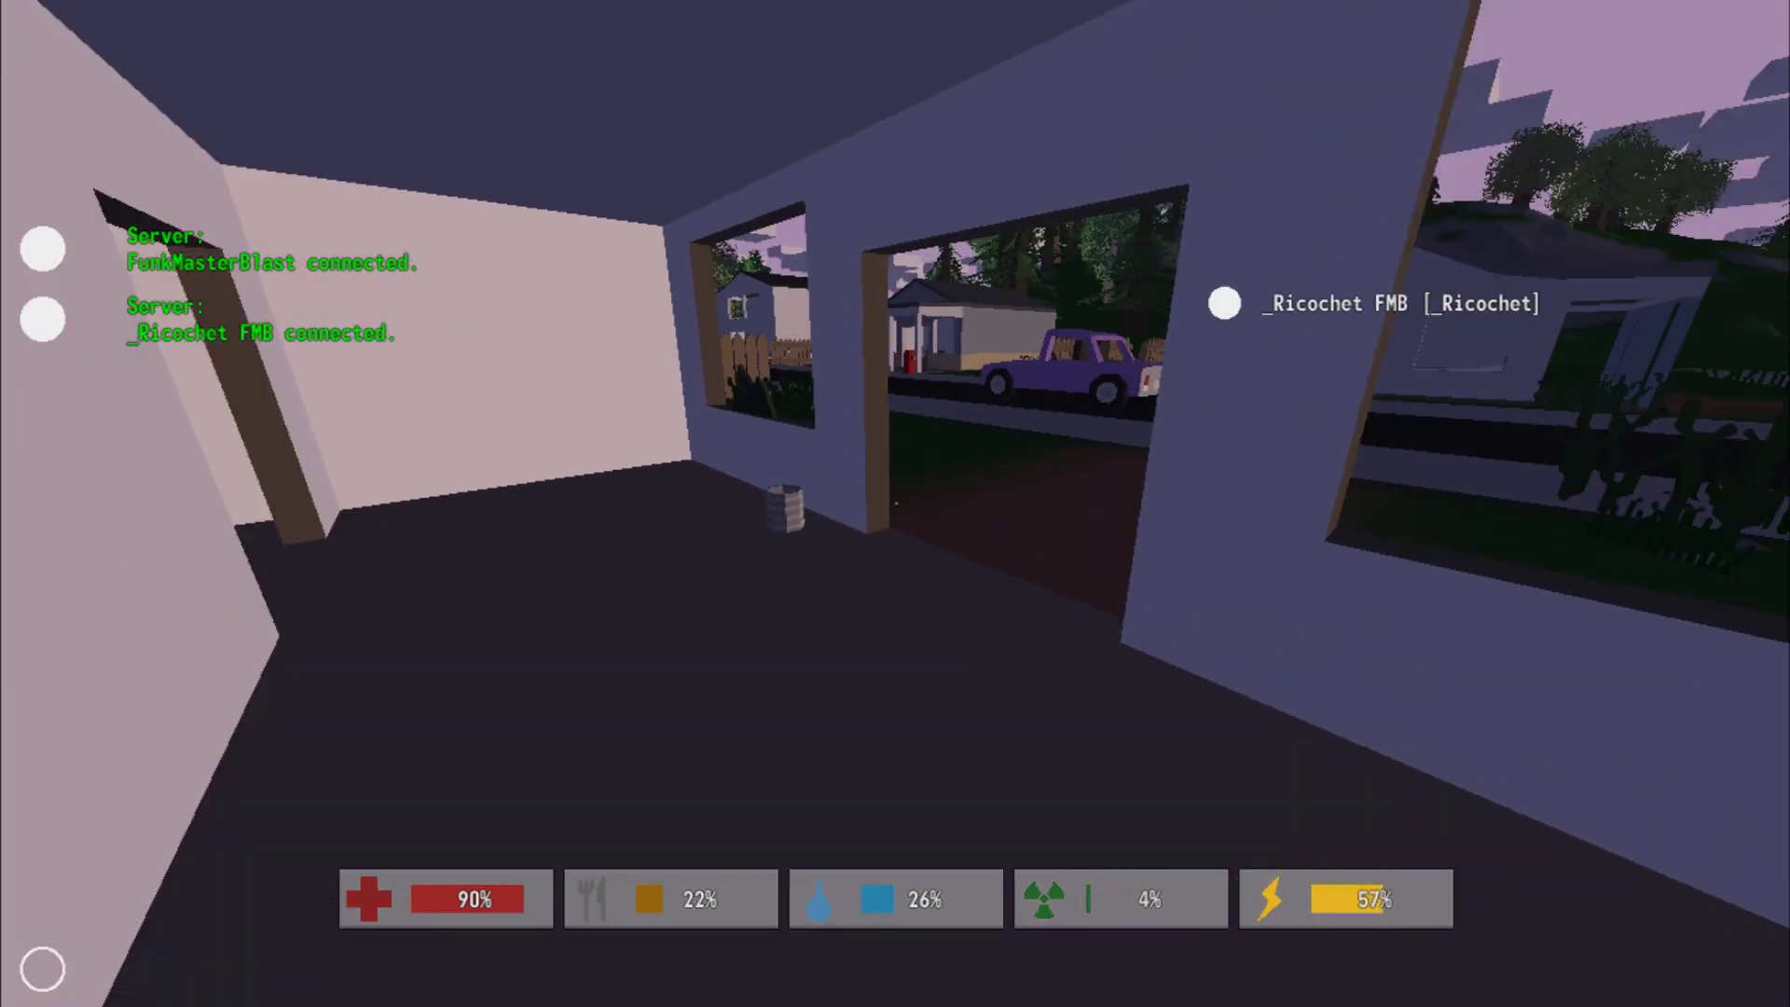
- Walk back to the street past the pickup and look down the road
key("w")
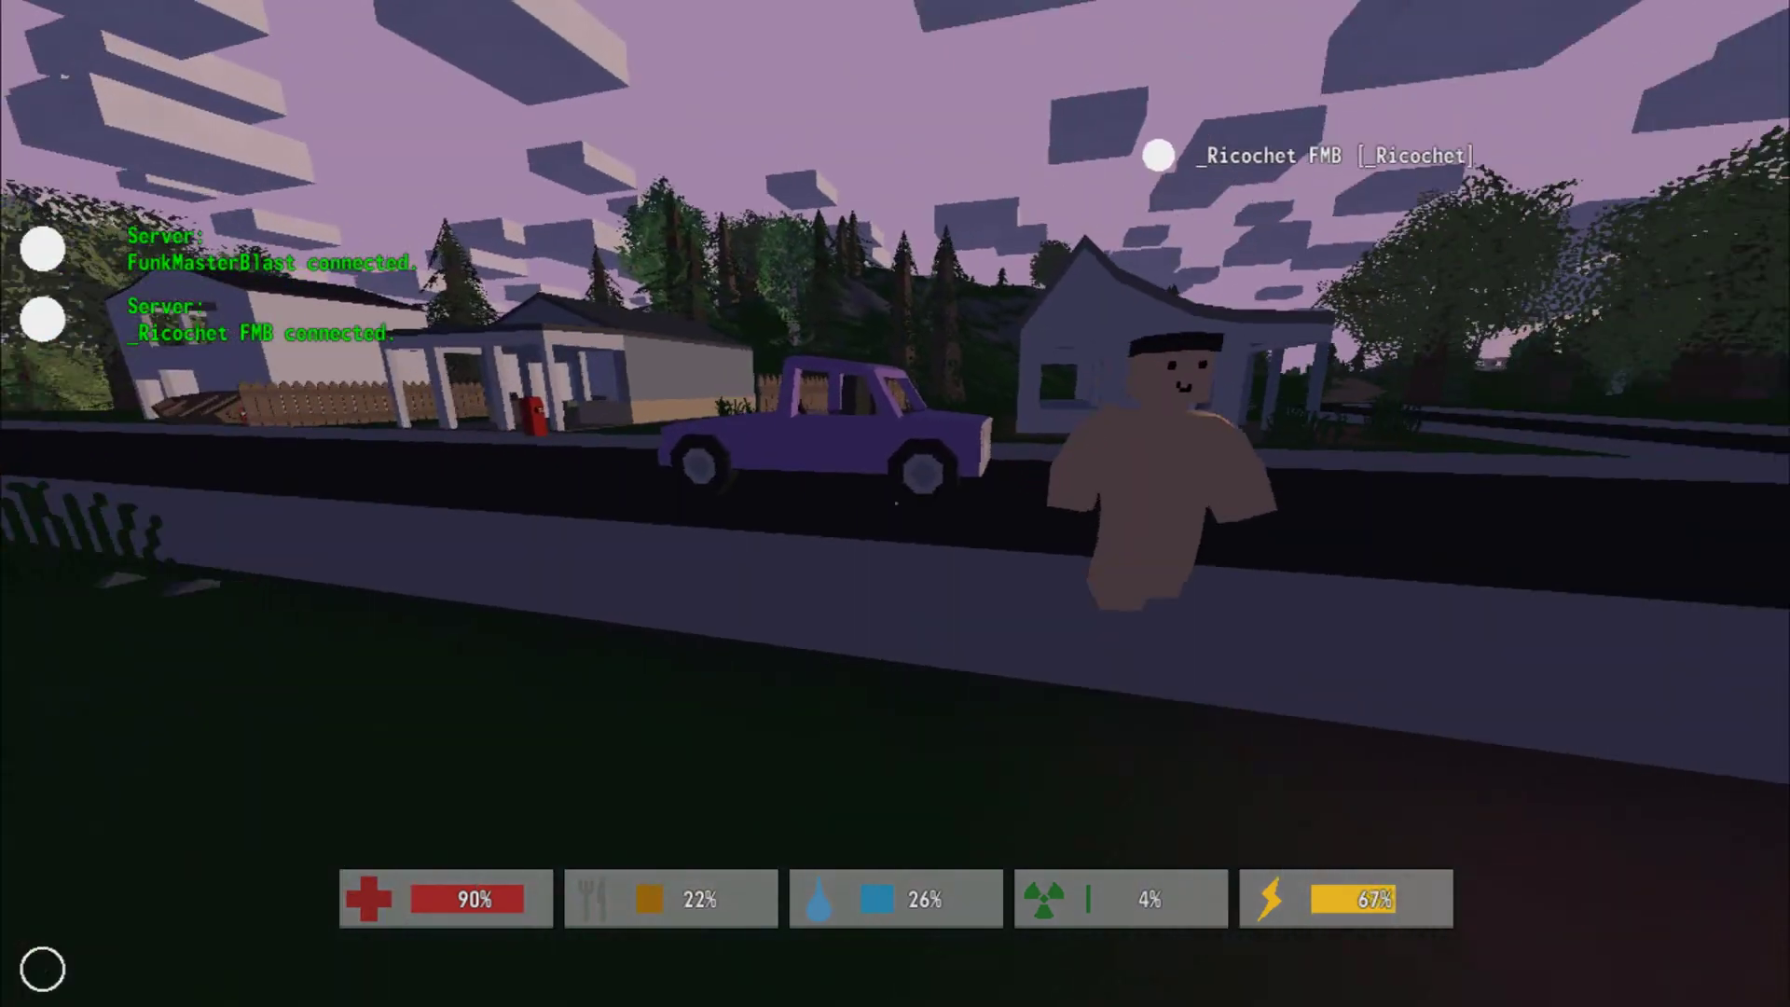
key("w")
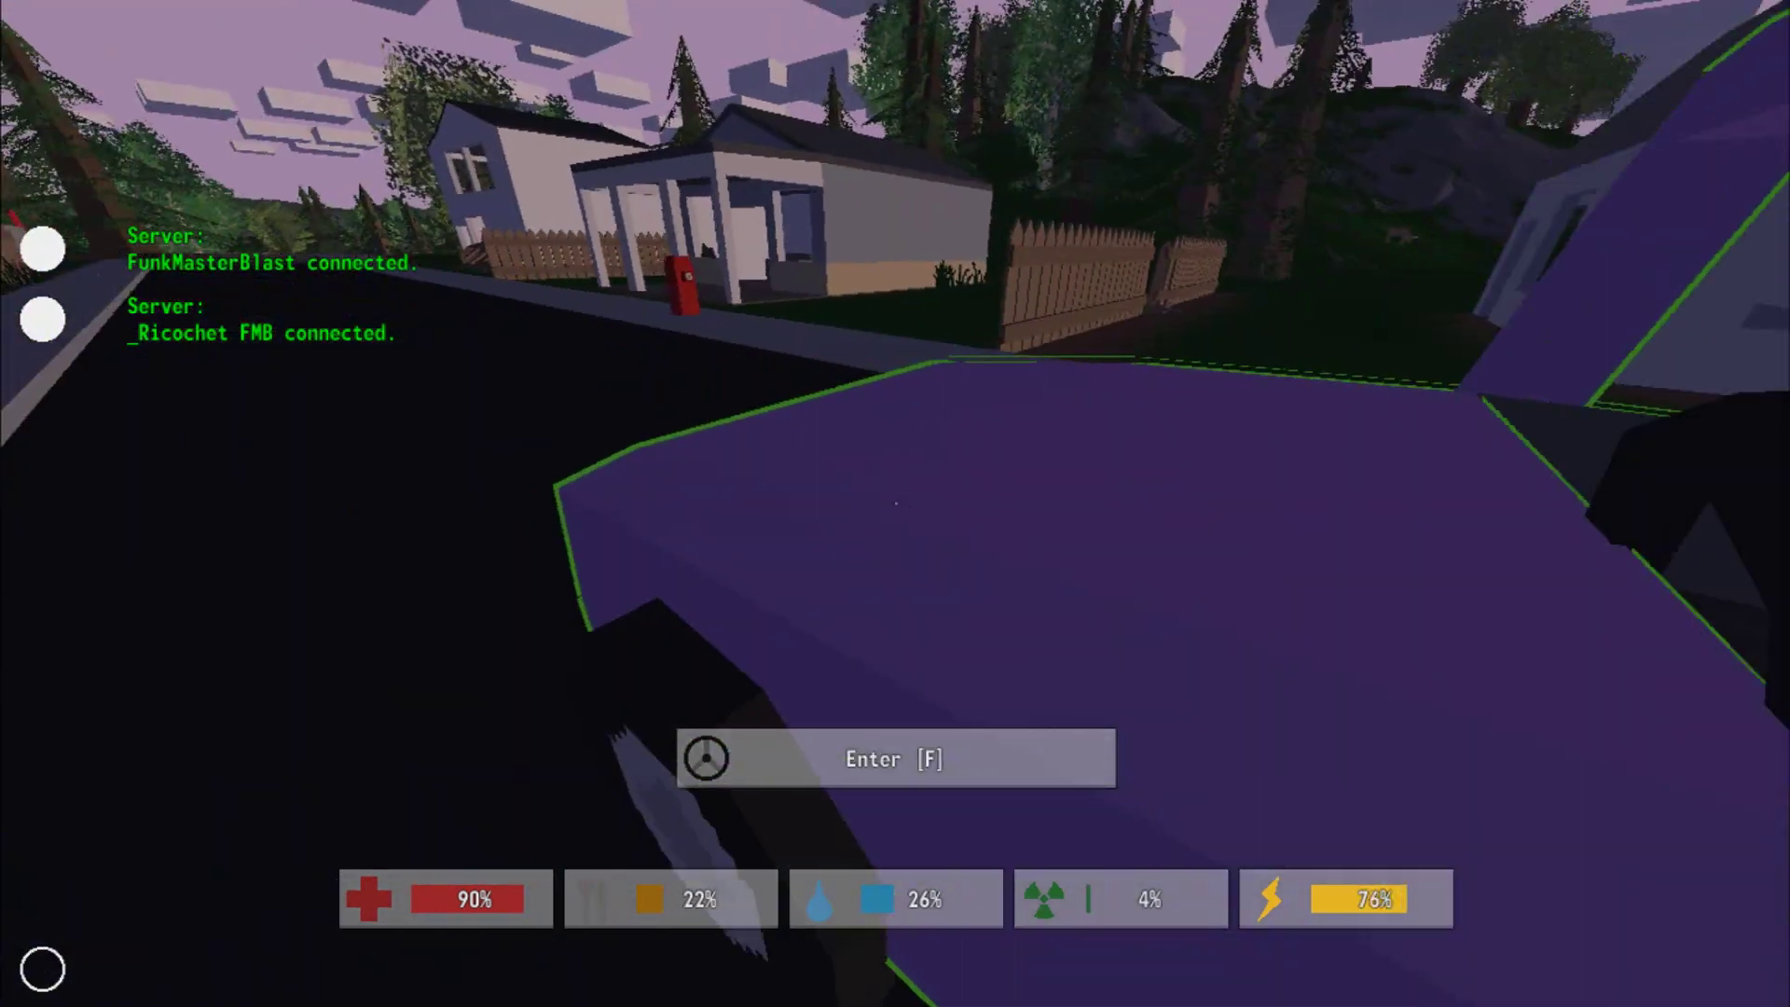
key("w")
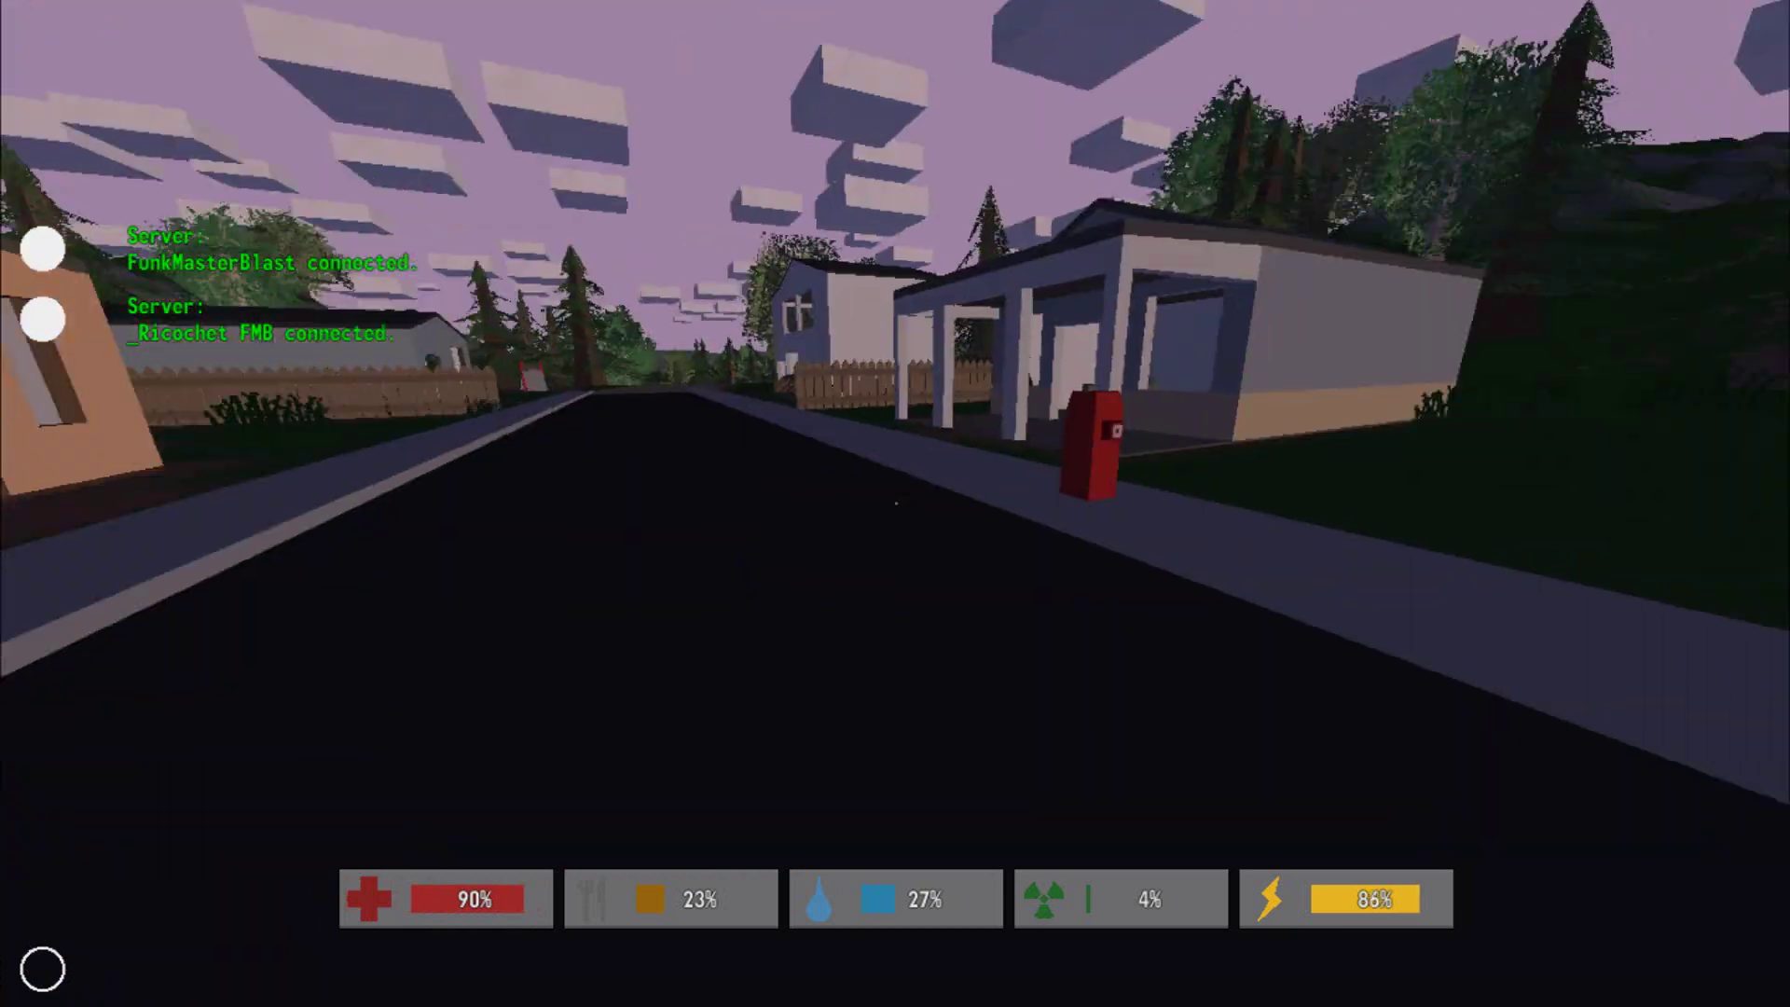
key("w")
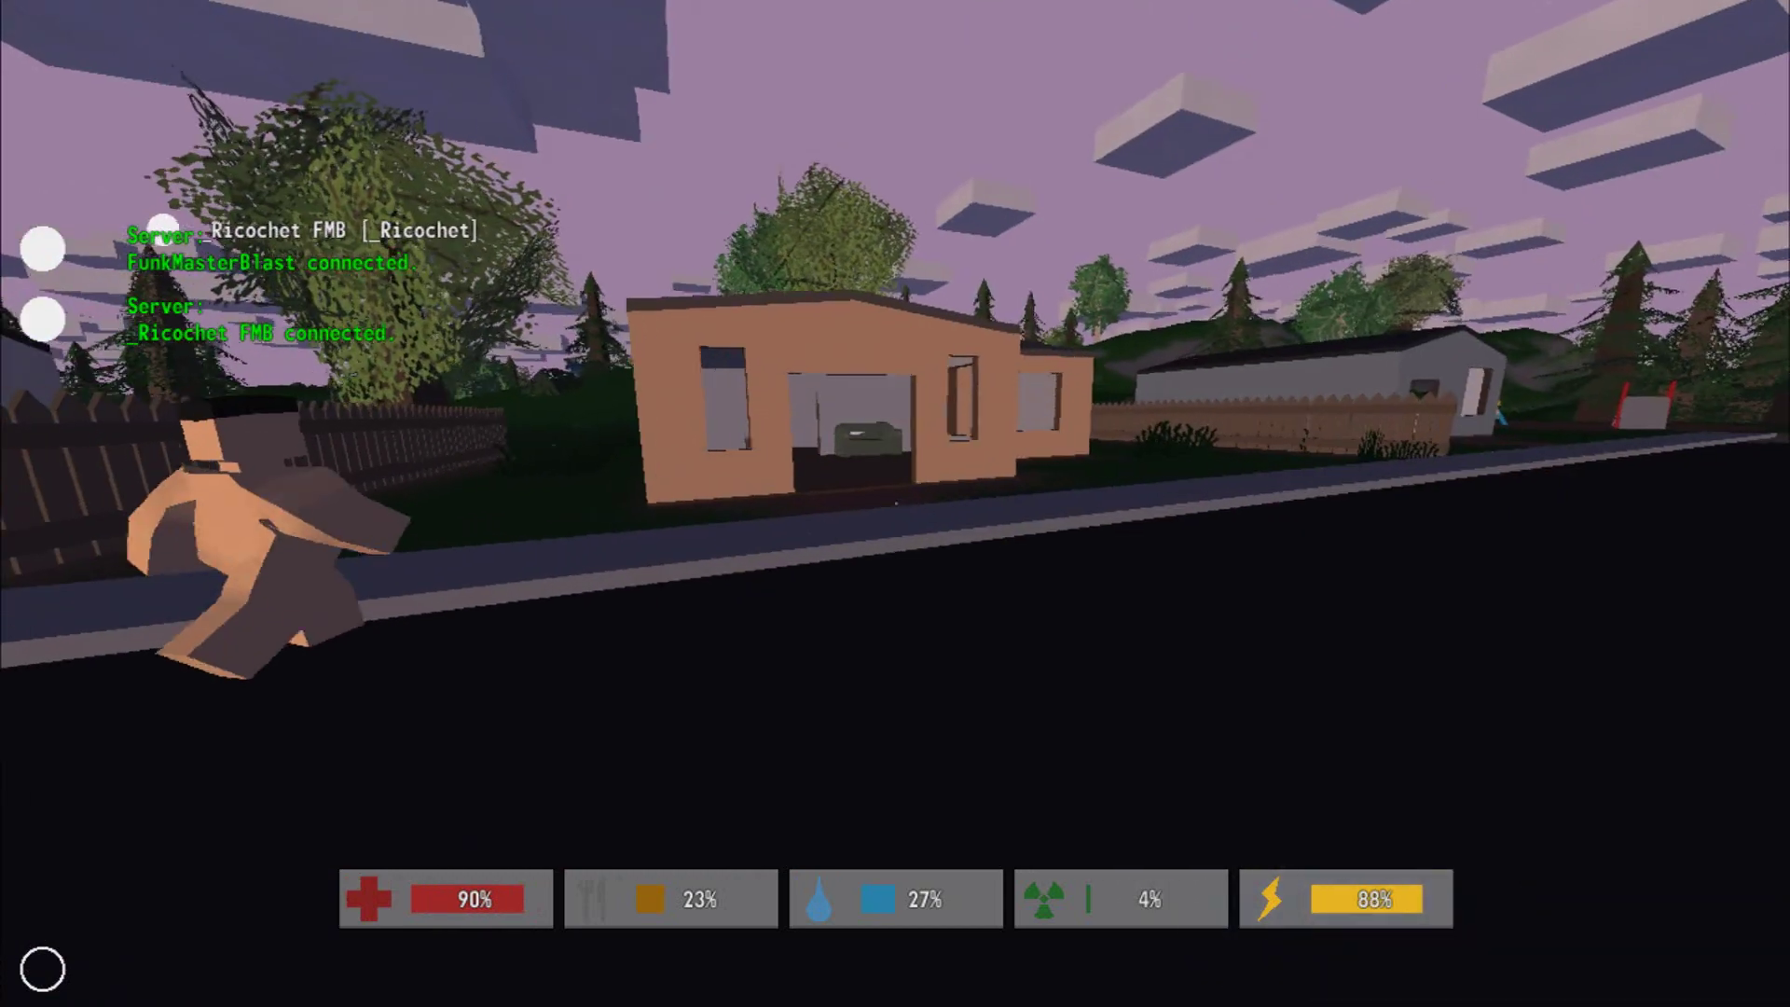
- Sprint into the orange house and take the Orange Hoodie from the wardrobe
key("shift+w")
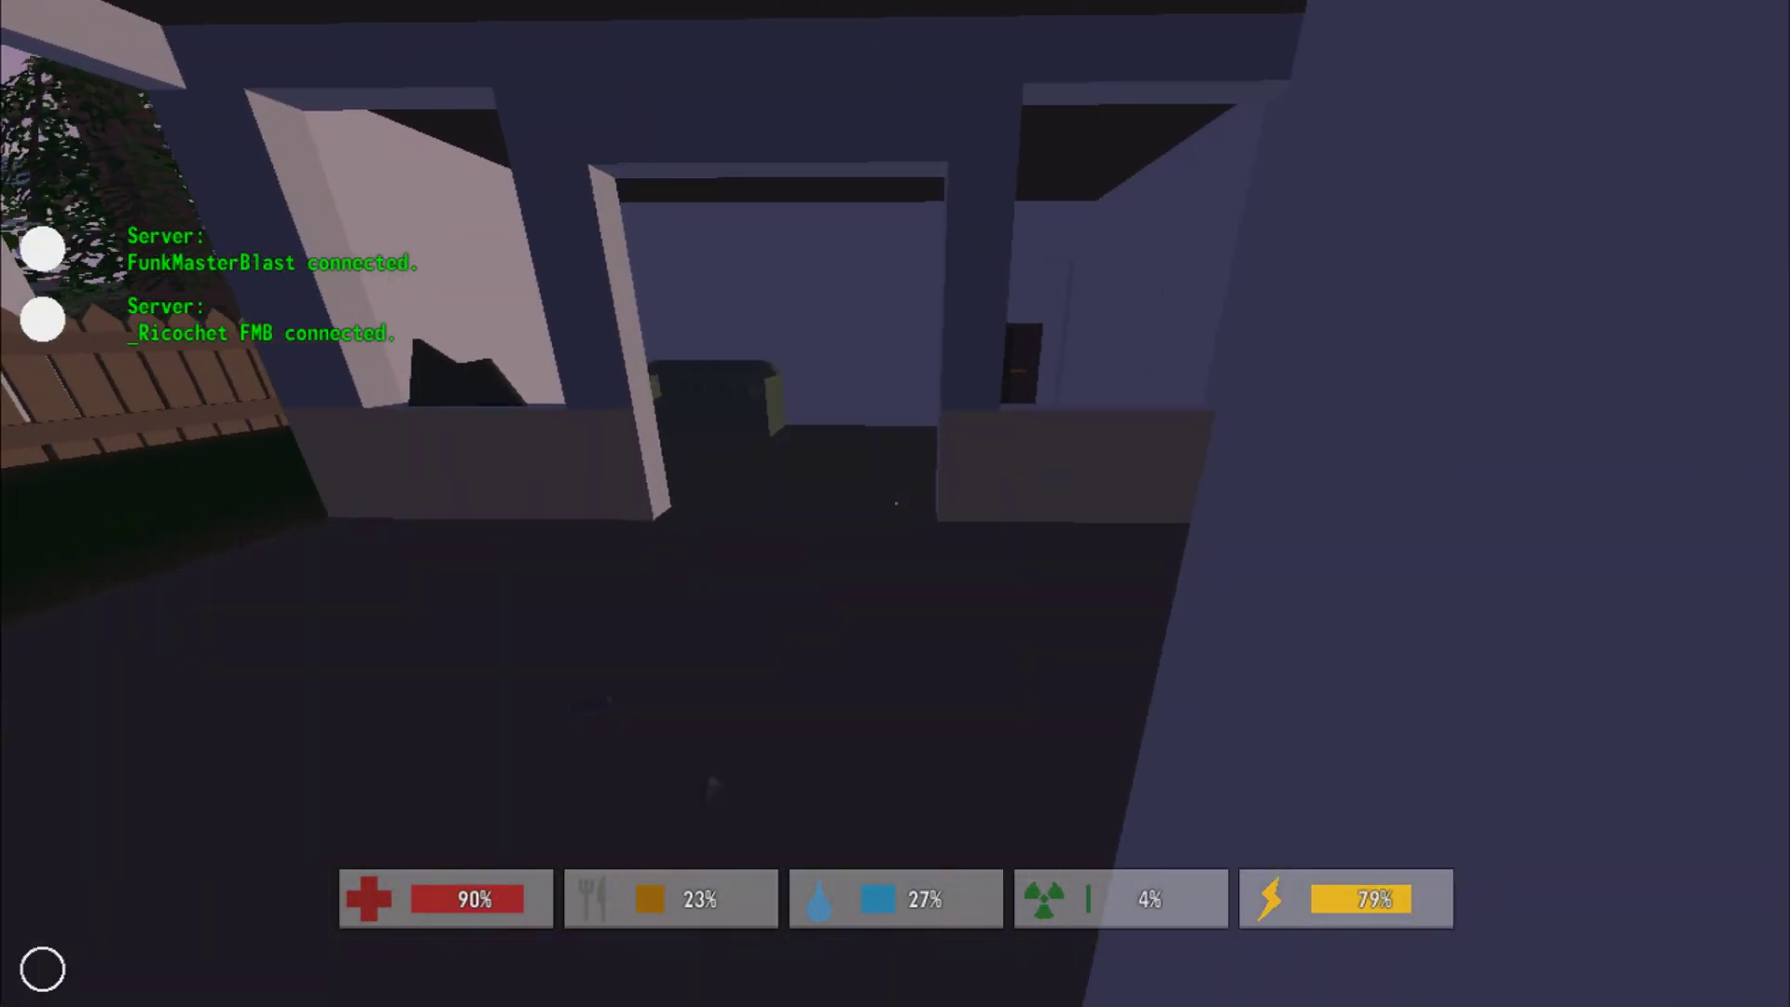
key("w")
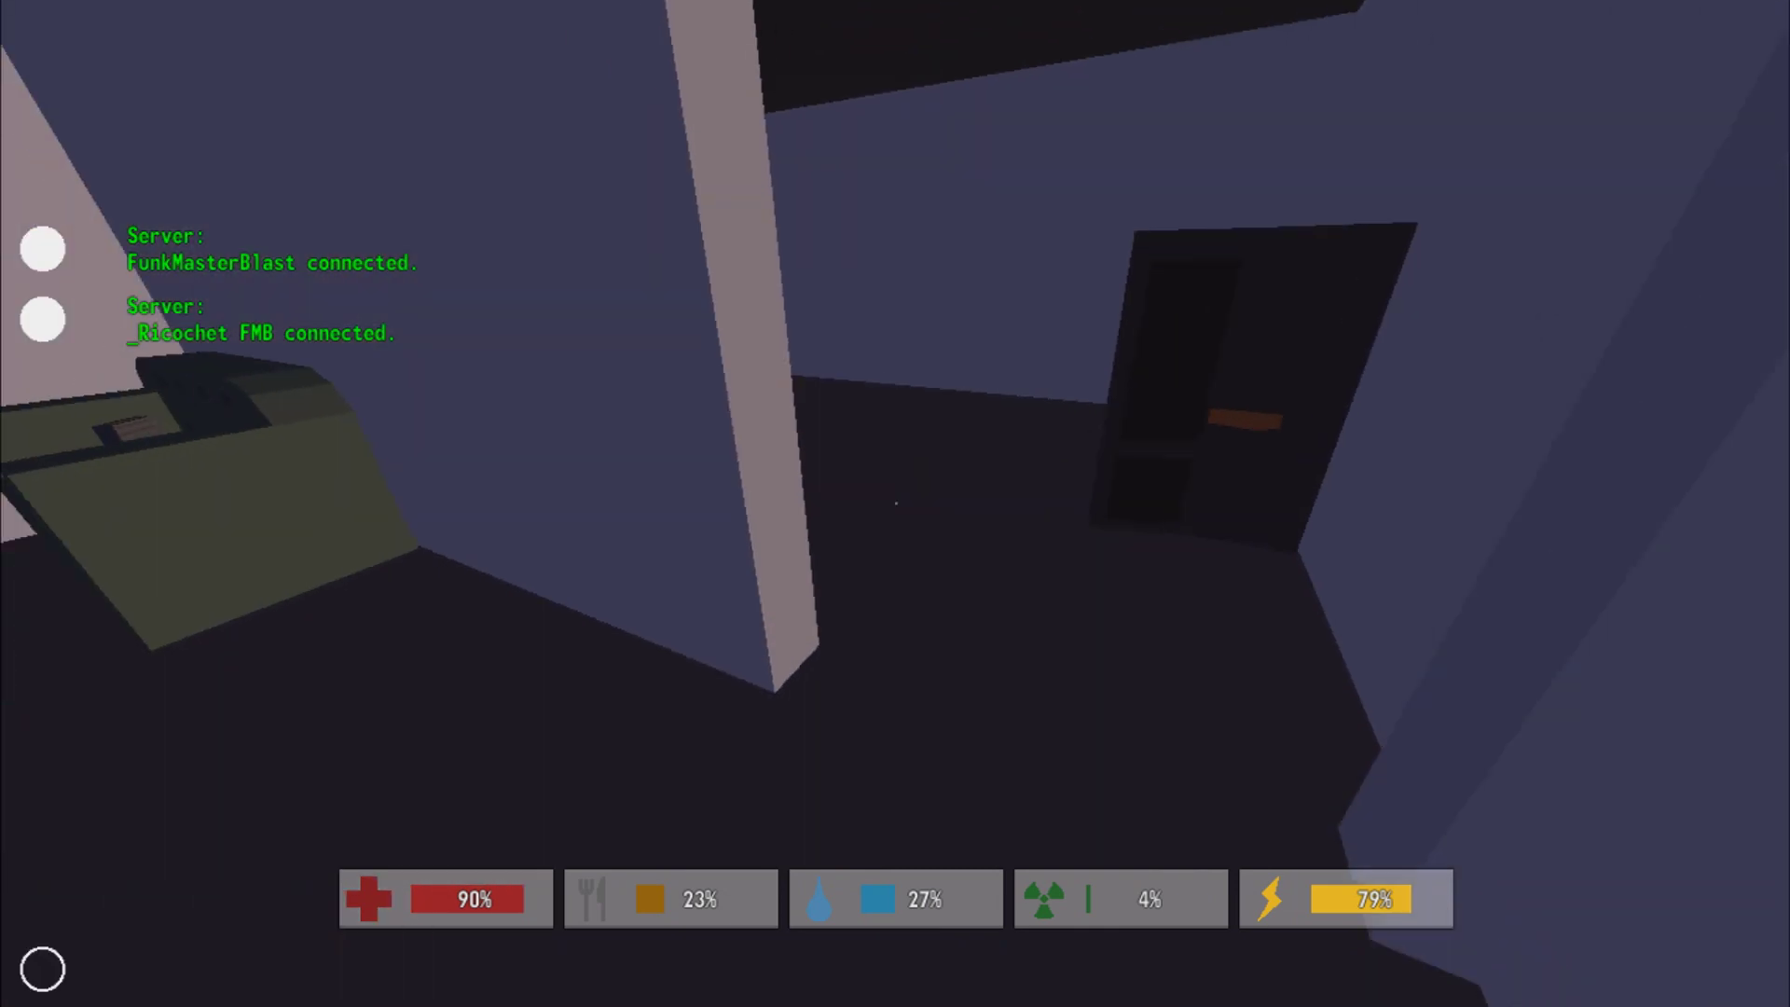
key("w")
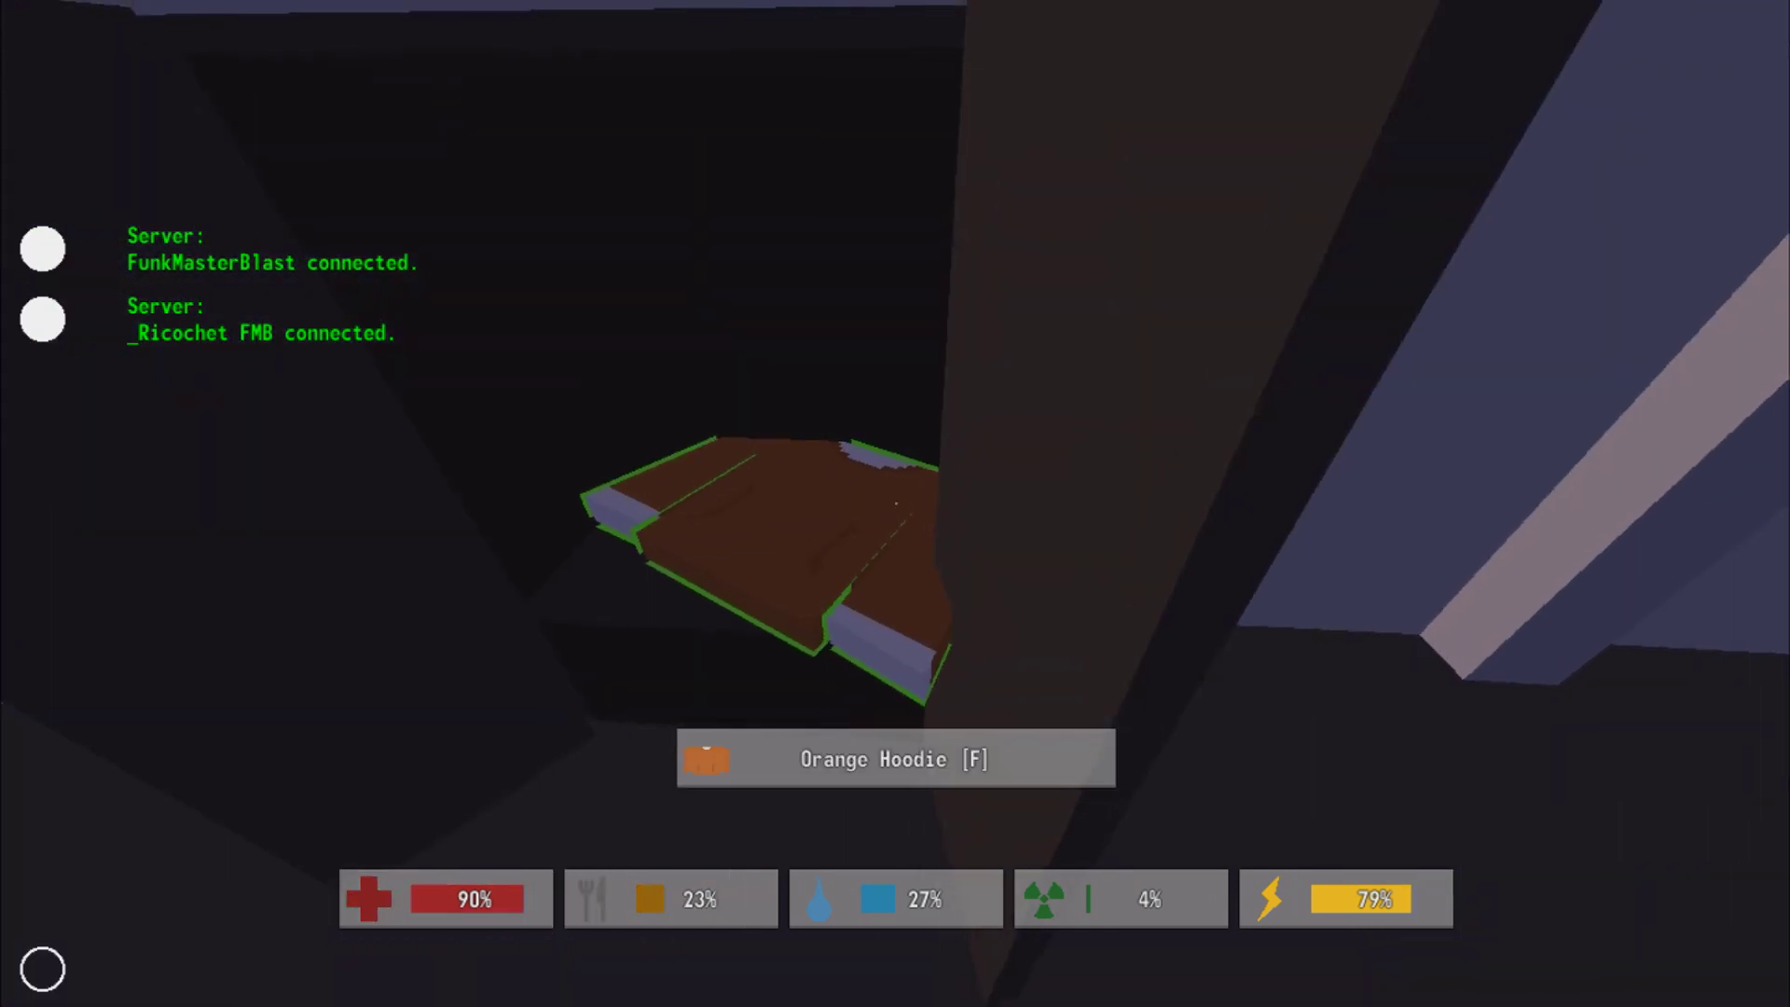
key("f")
key("g")
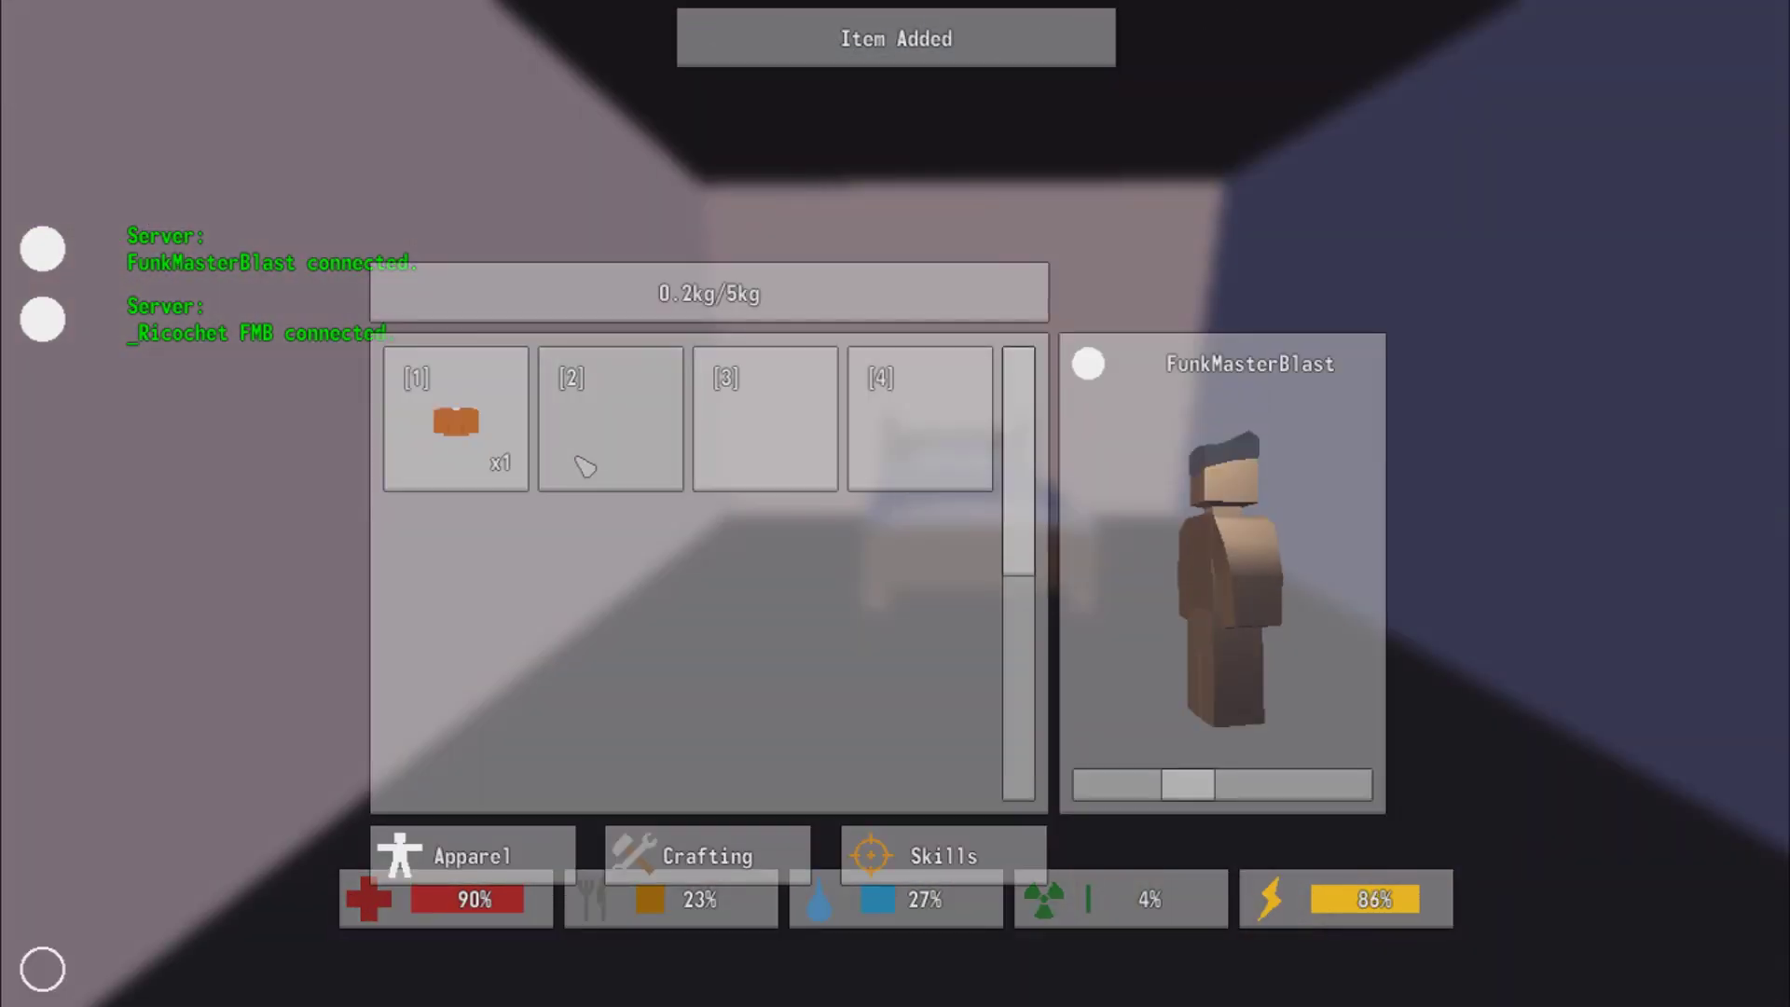
- Put on the Orange Hoodie, check the new outfit, and pick up the Bonjour Clip
left_click(963, 127)
key("g")
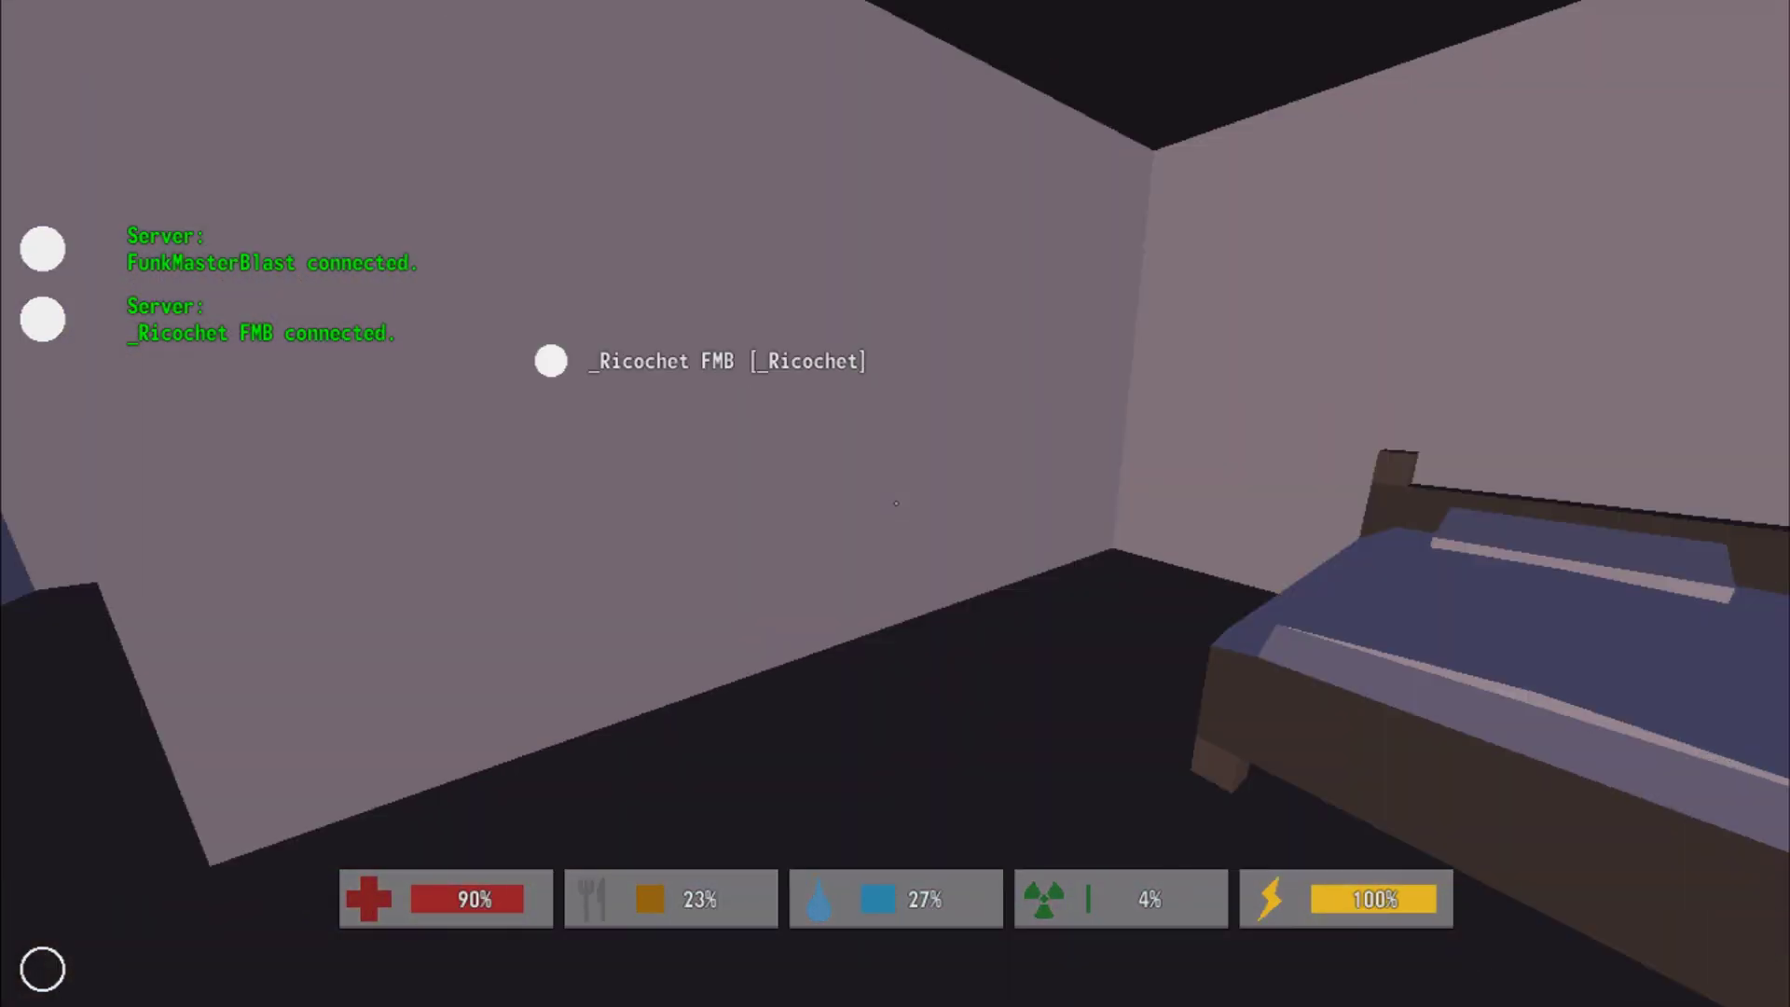
key("w")
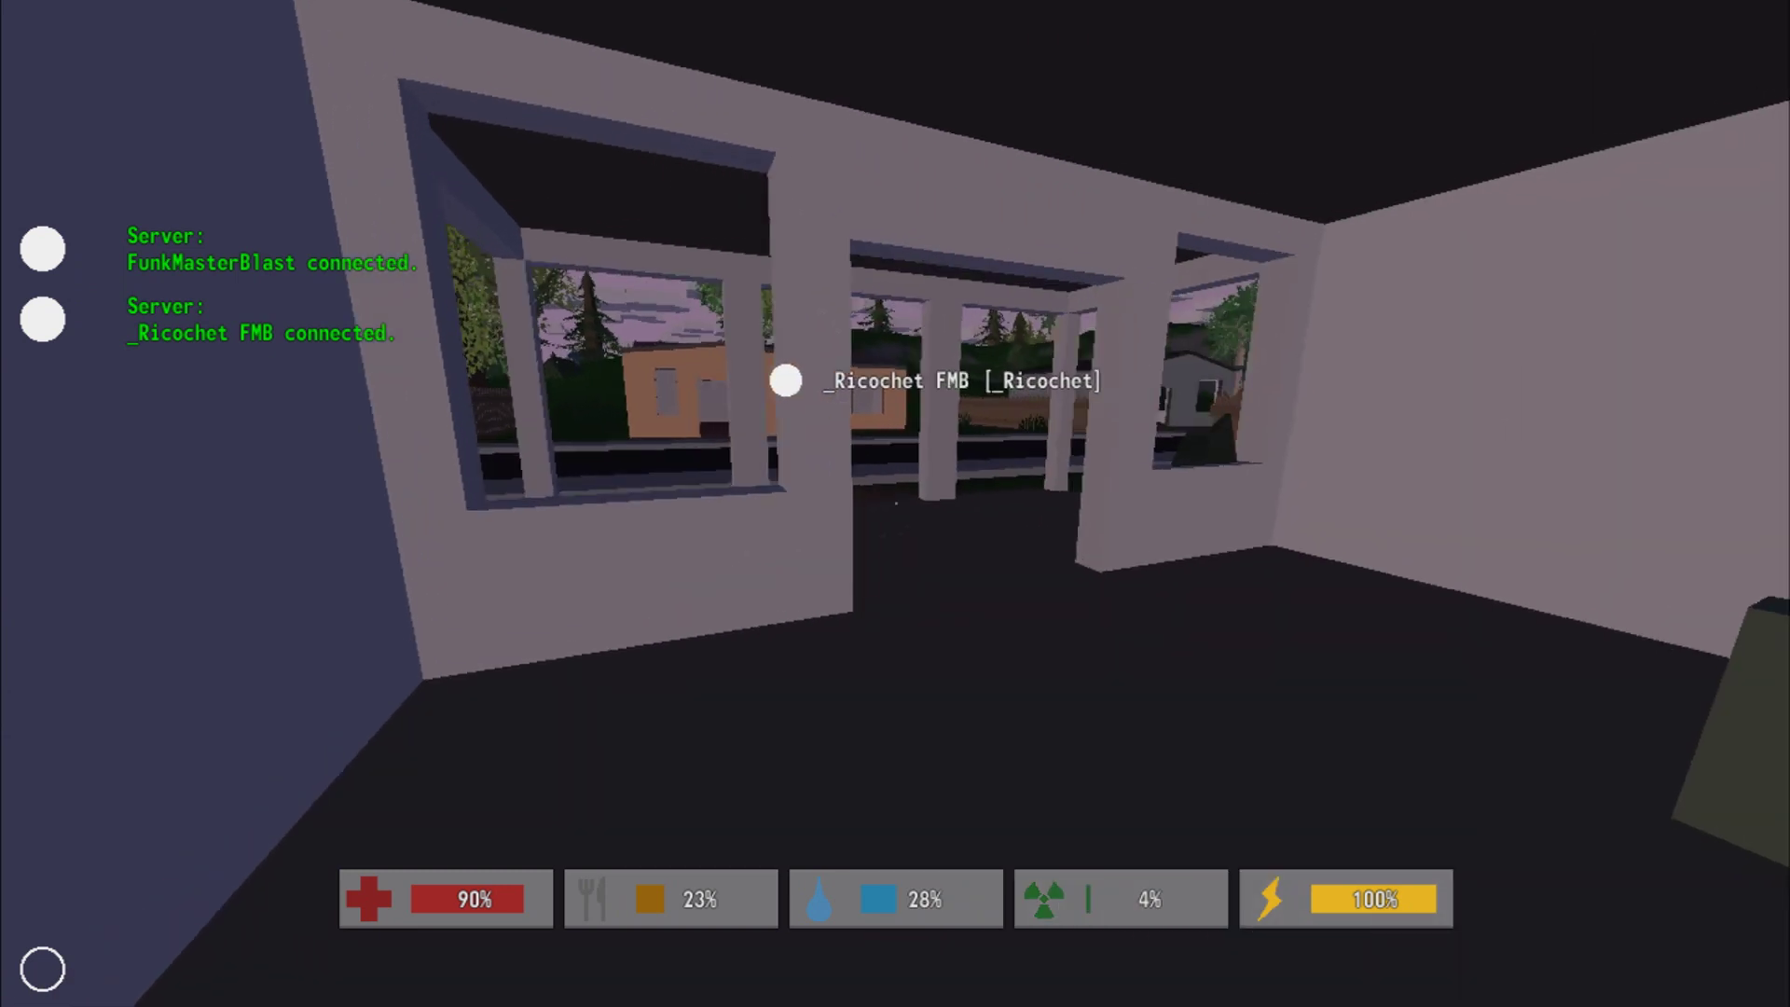
key("g")
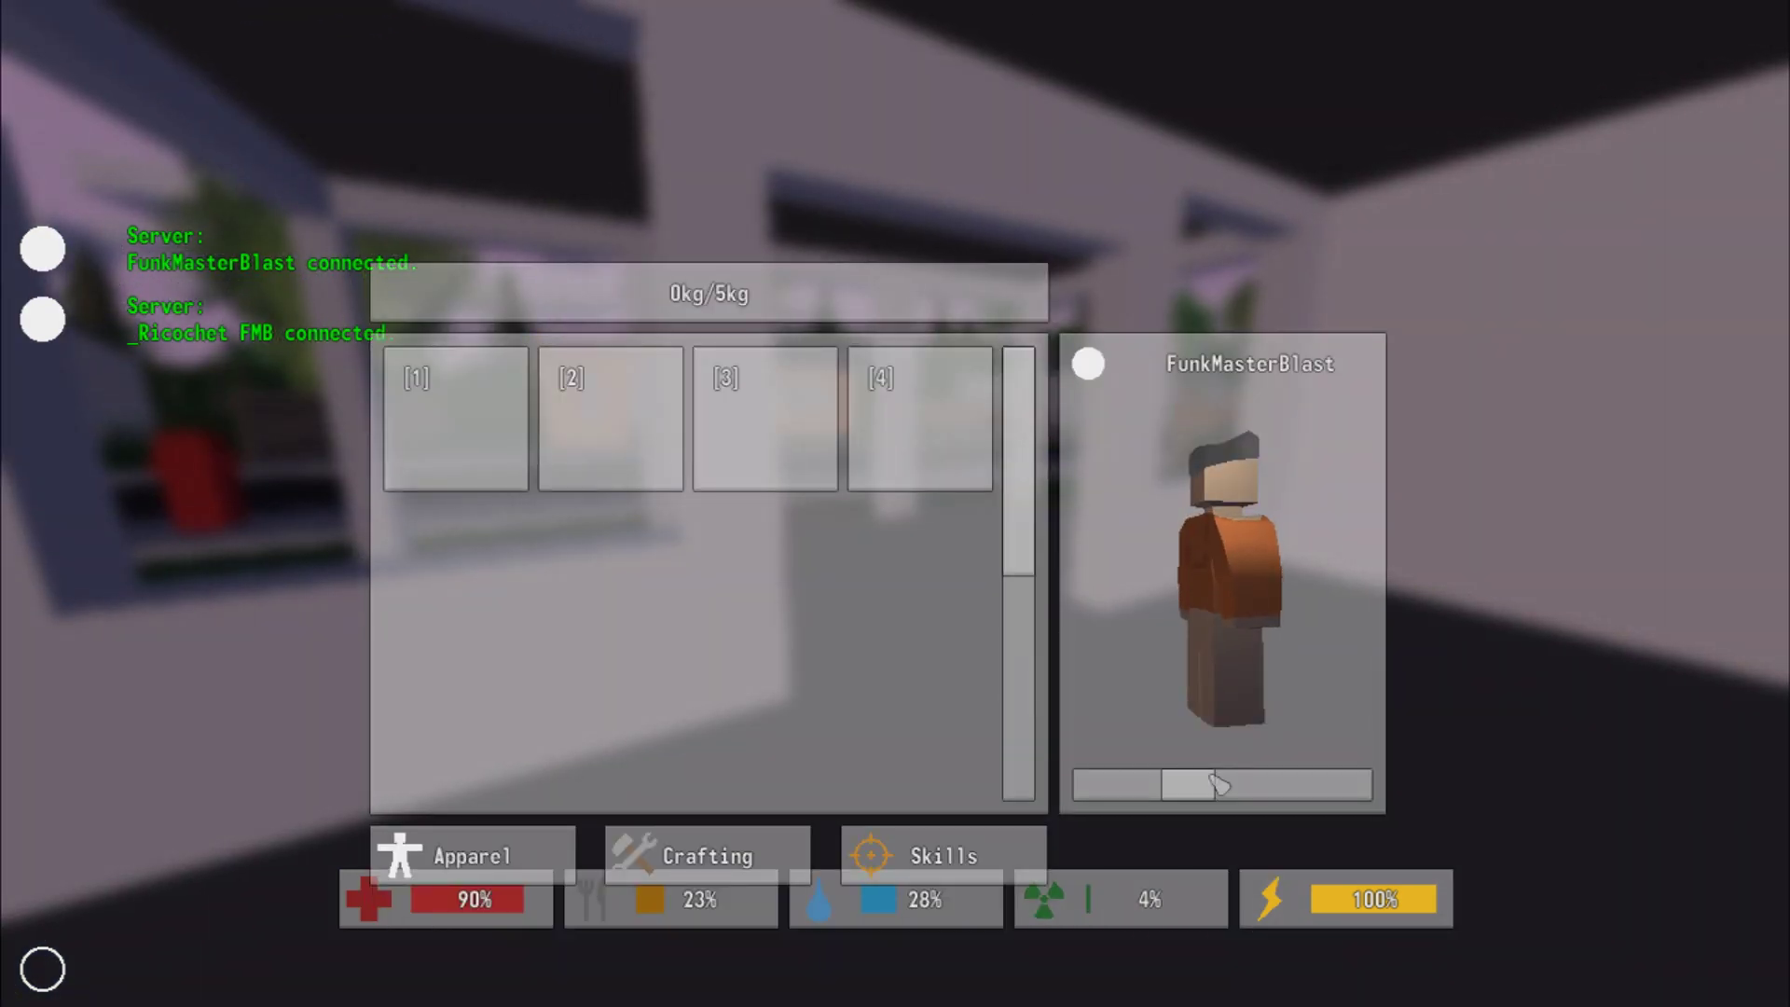
key("g")
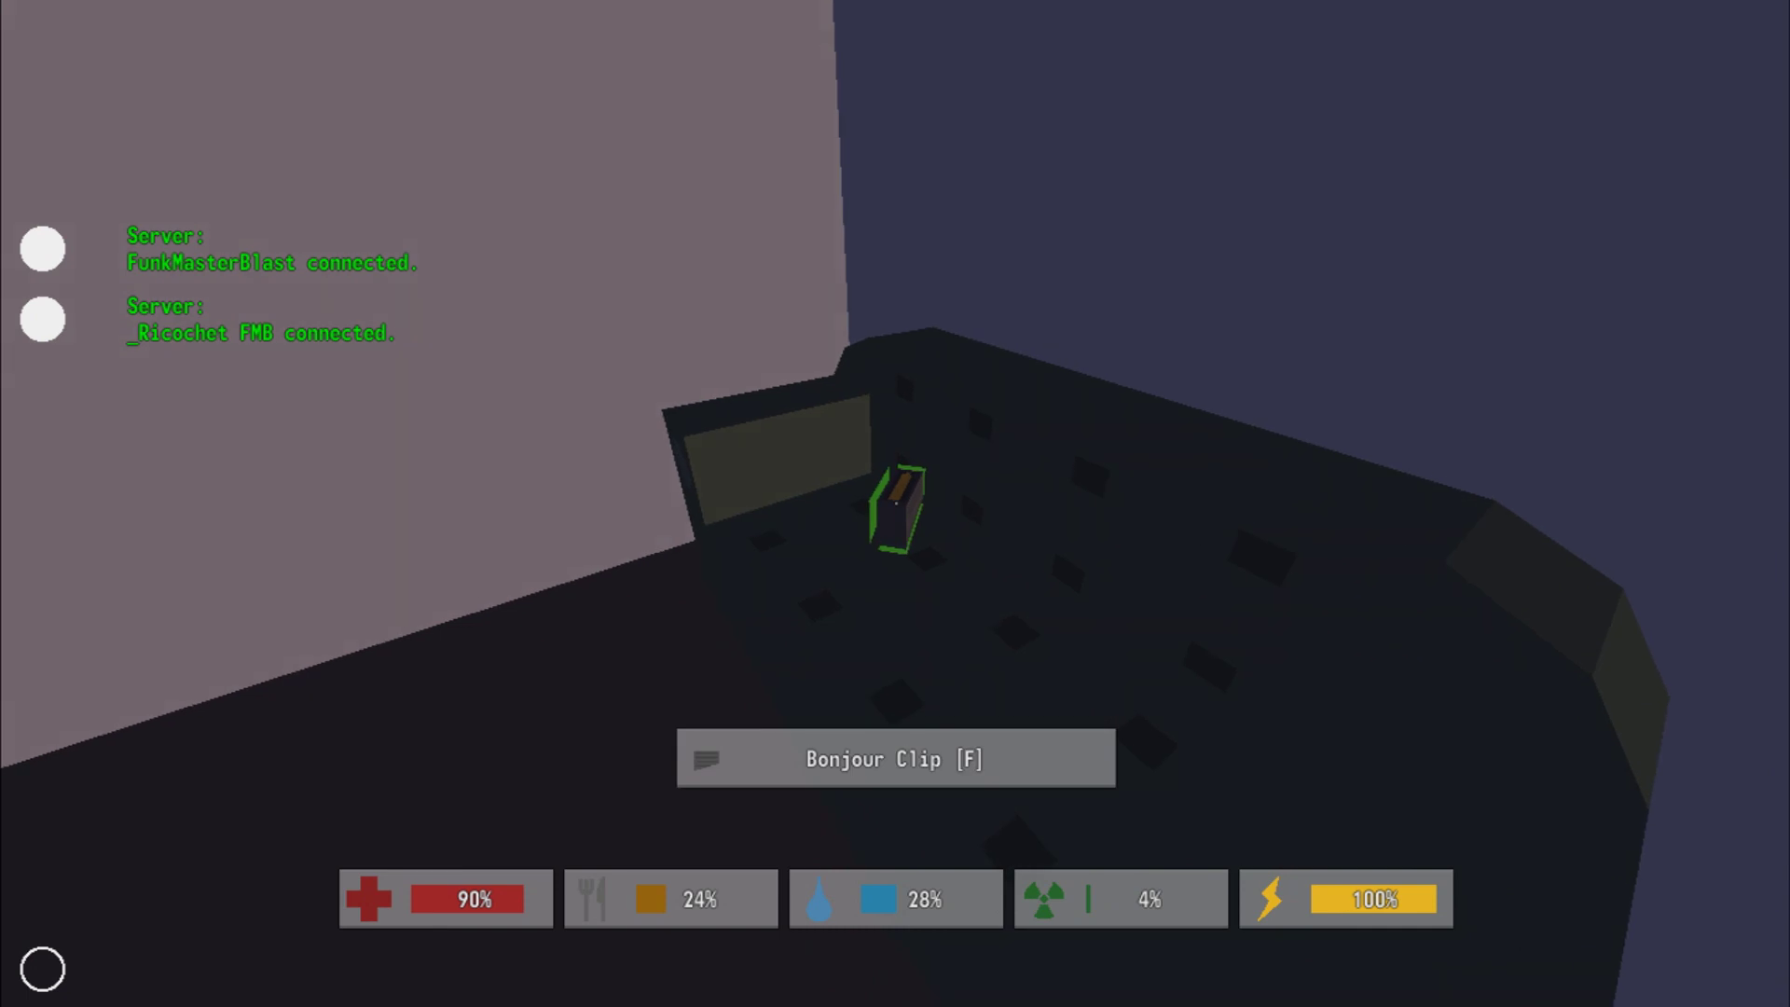
key("f")
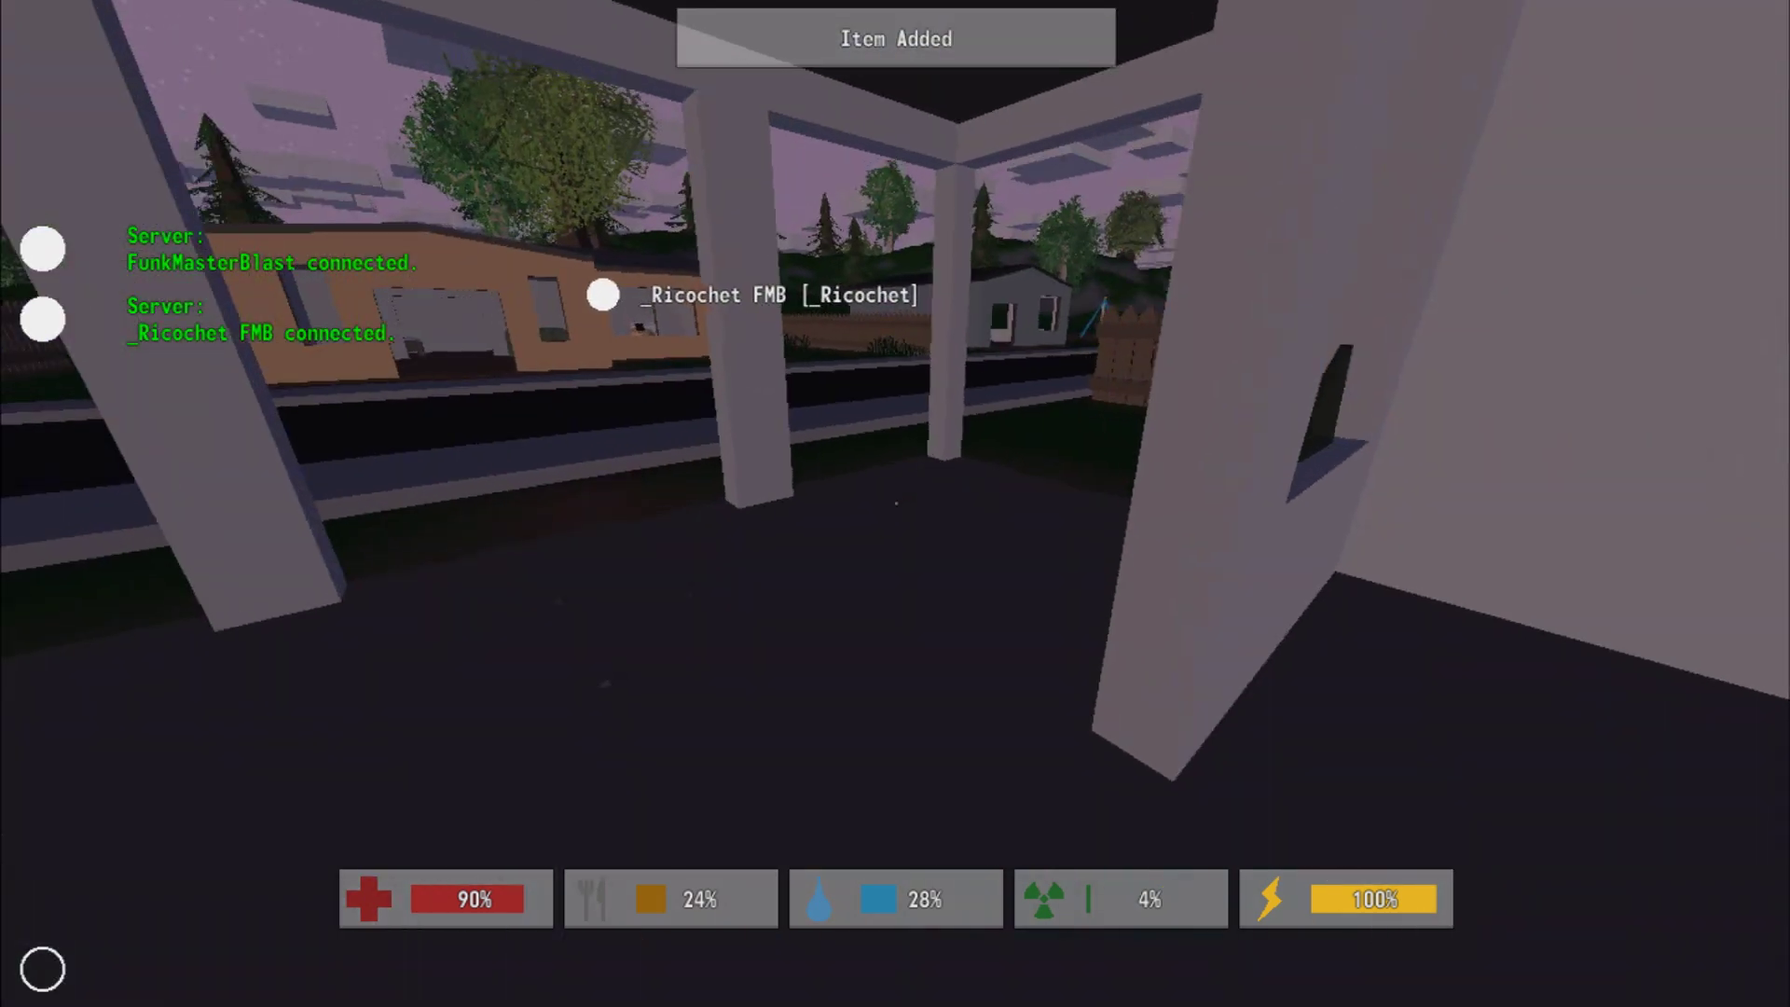
- Go back out to the street and punch the charging zombie until it dies
key("w")
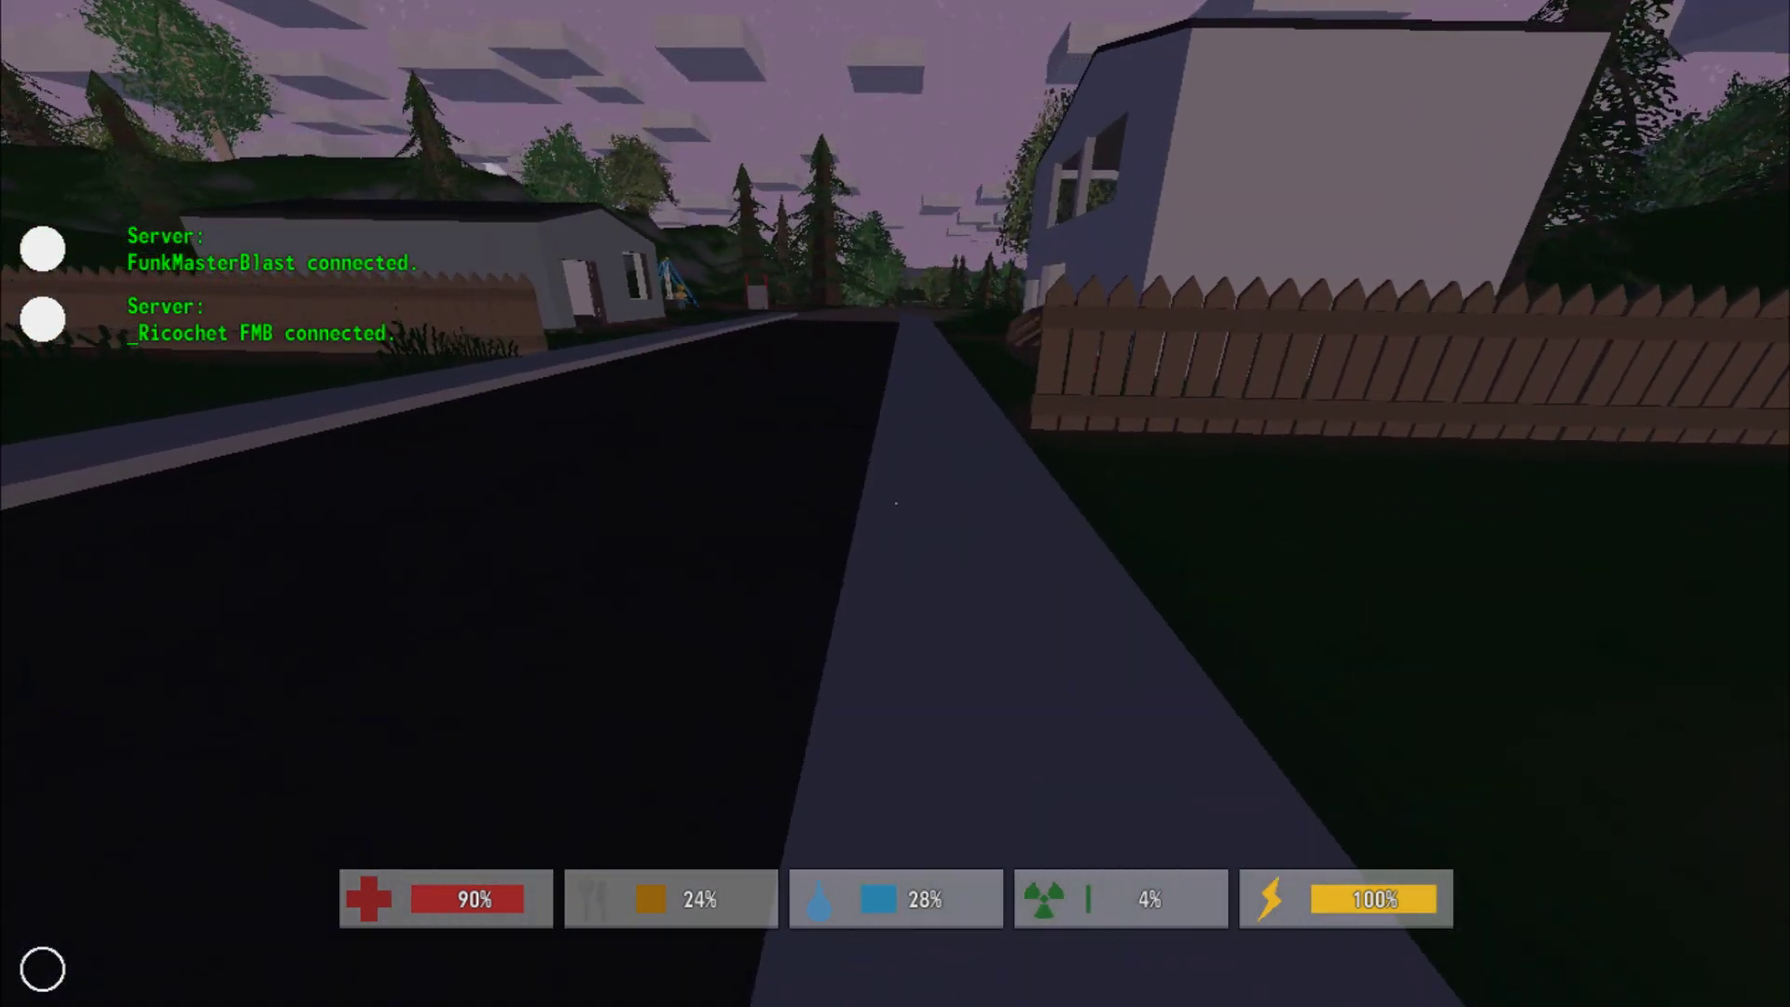
key("w")
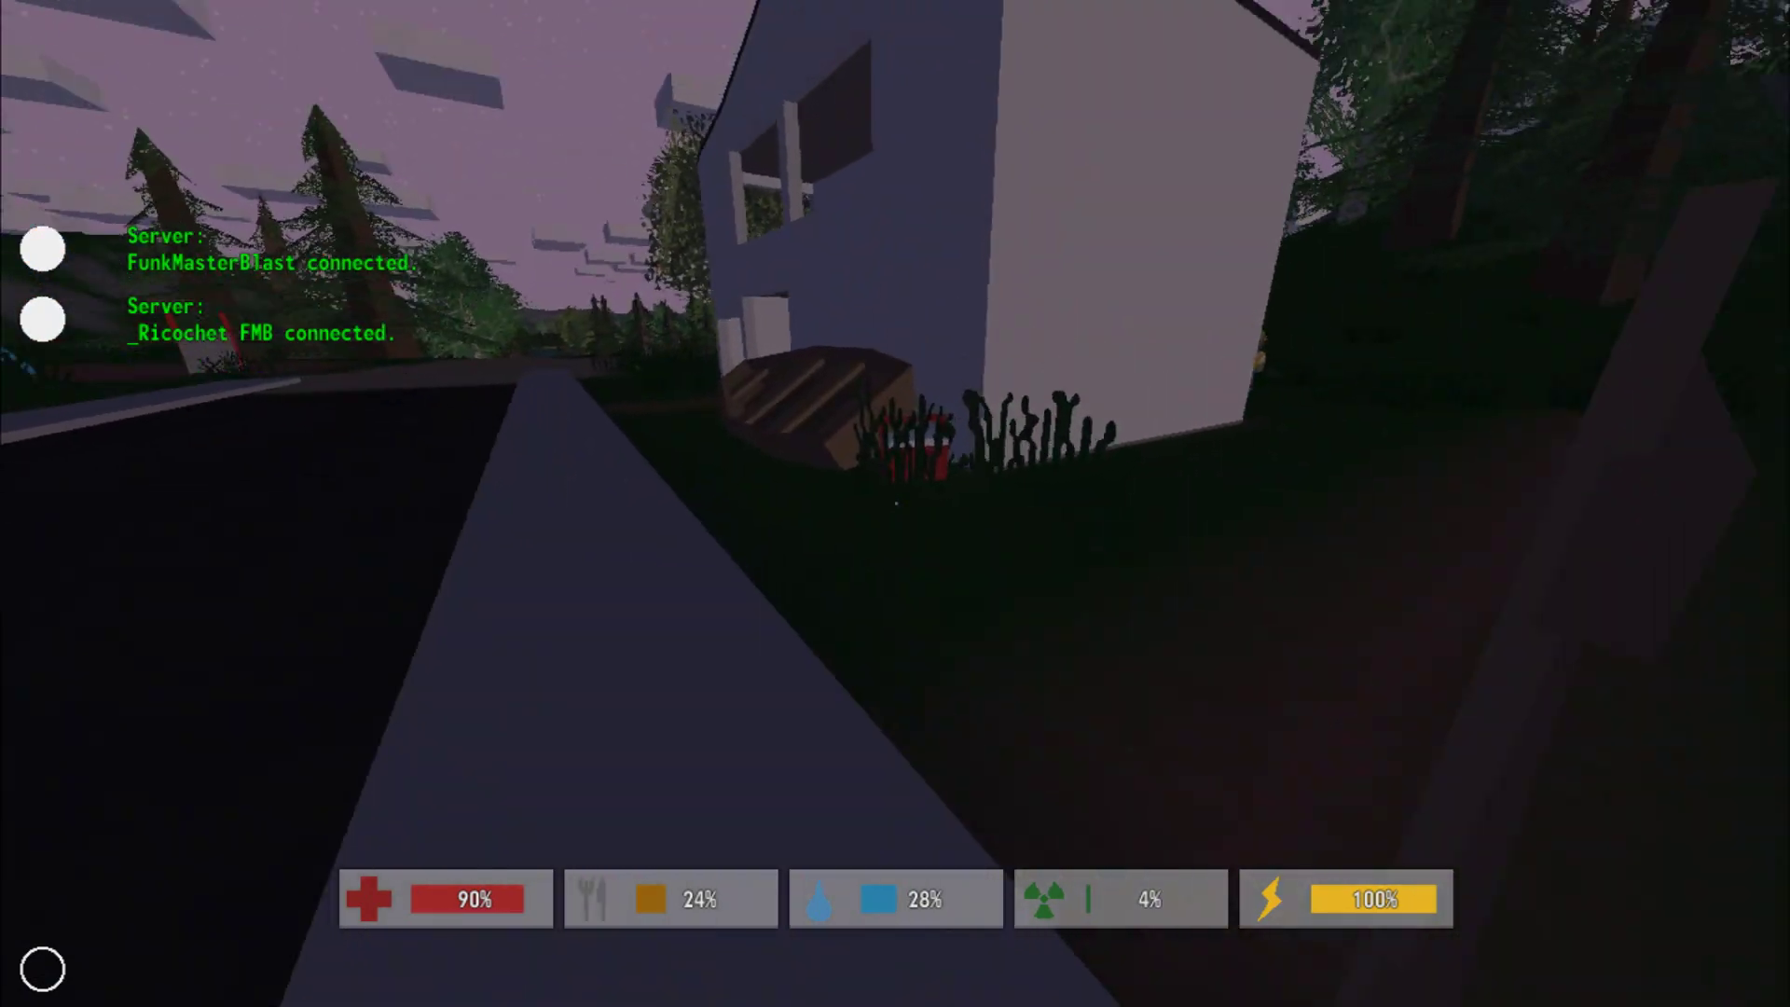
key("w")
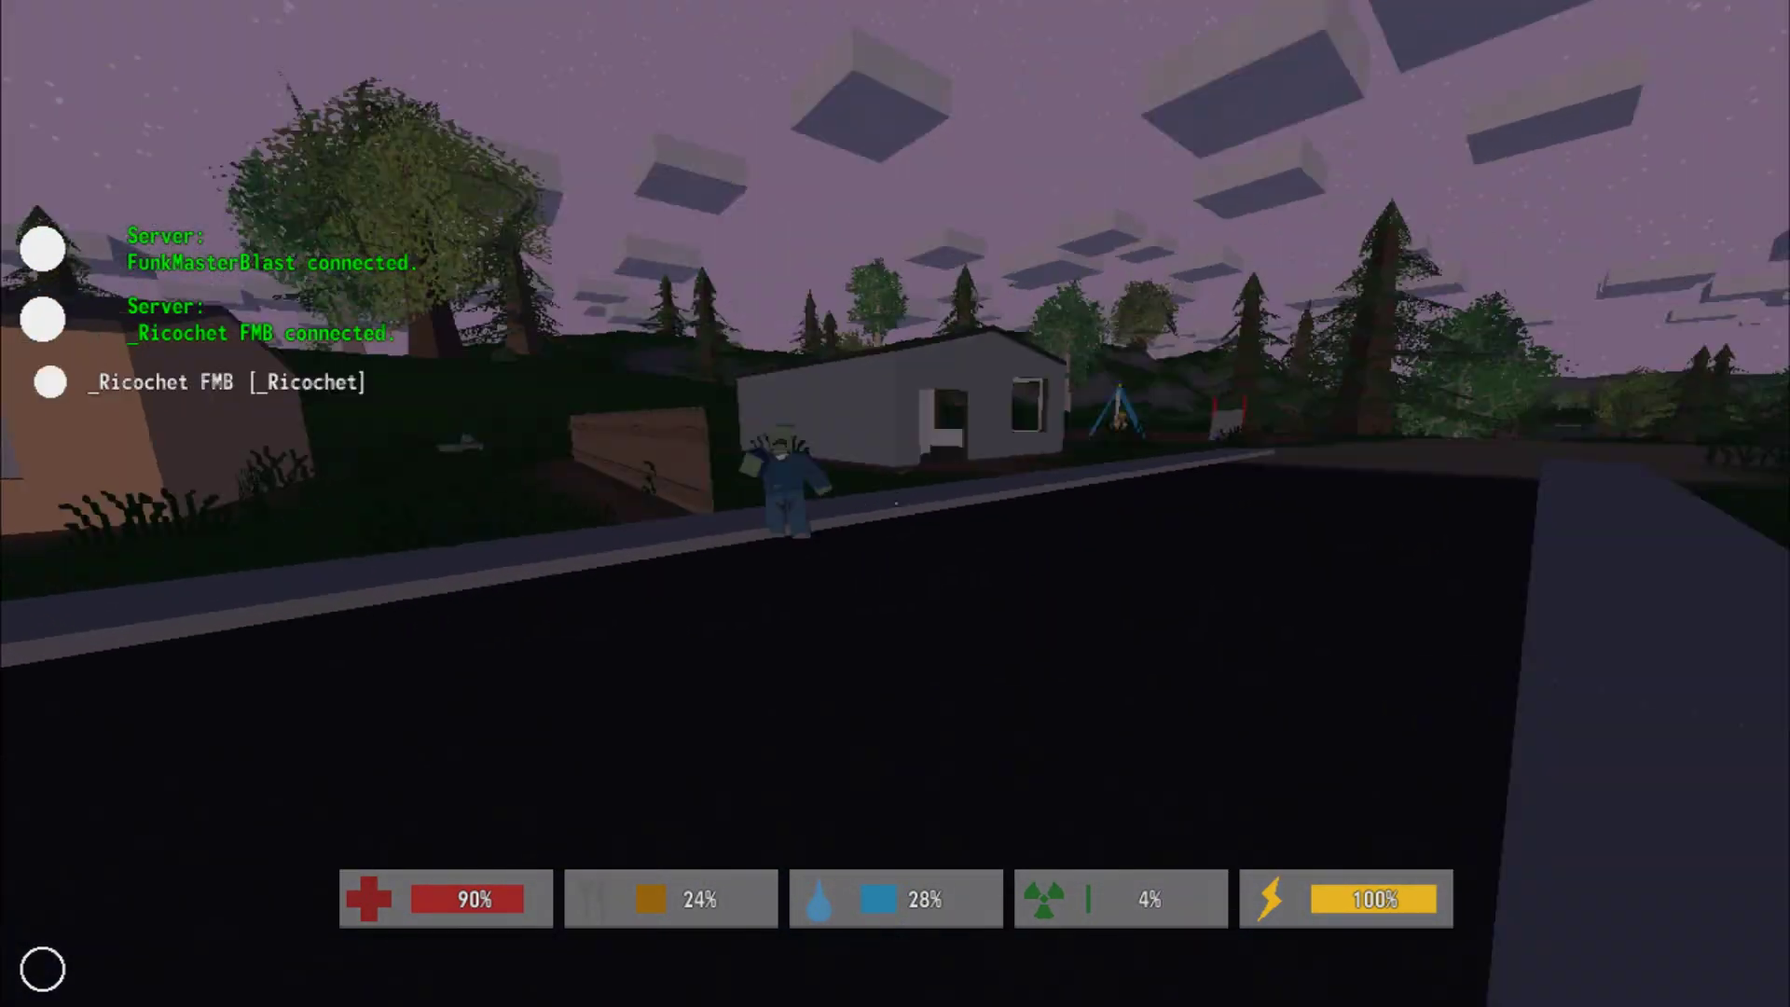
key("shift+w")
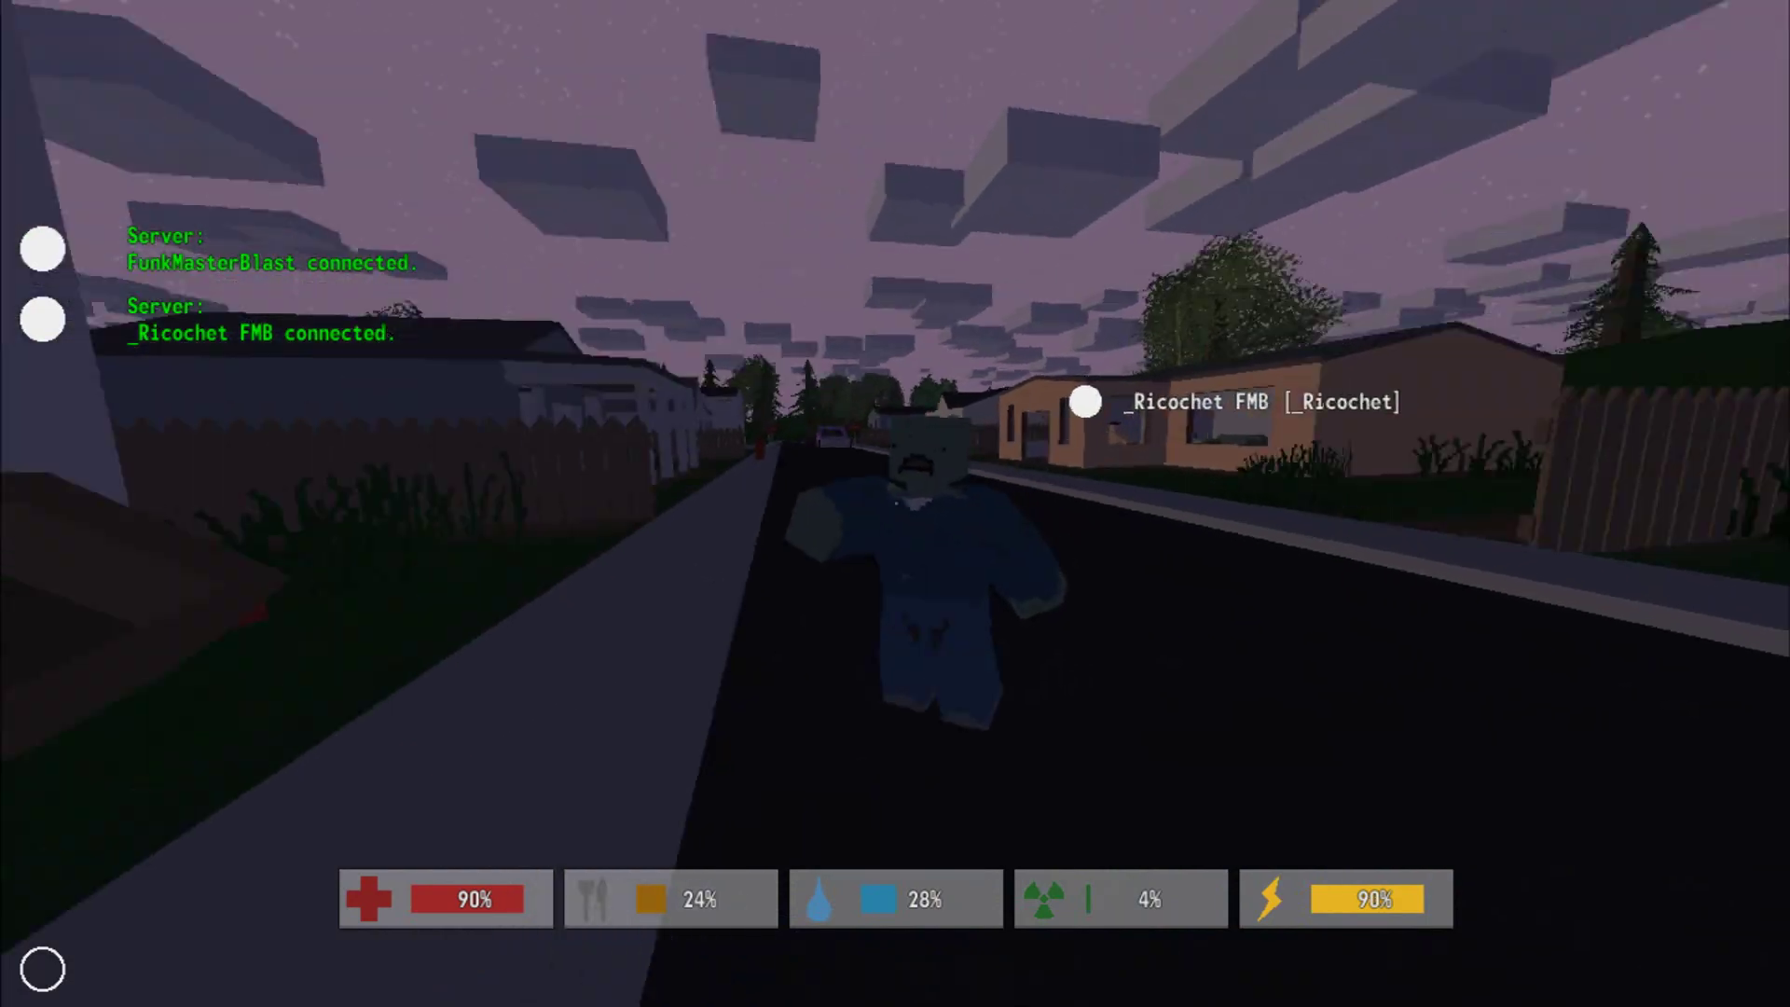
key("w")
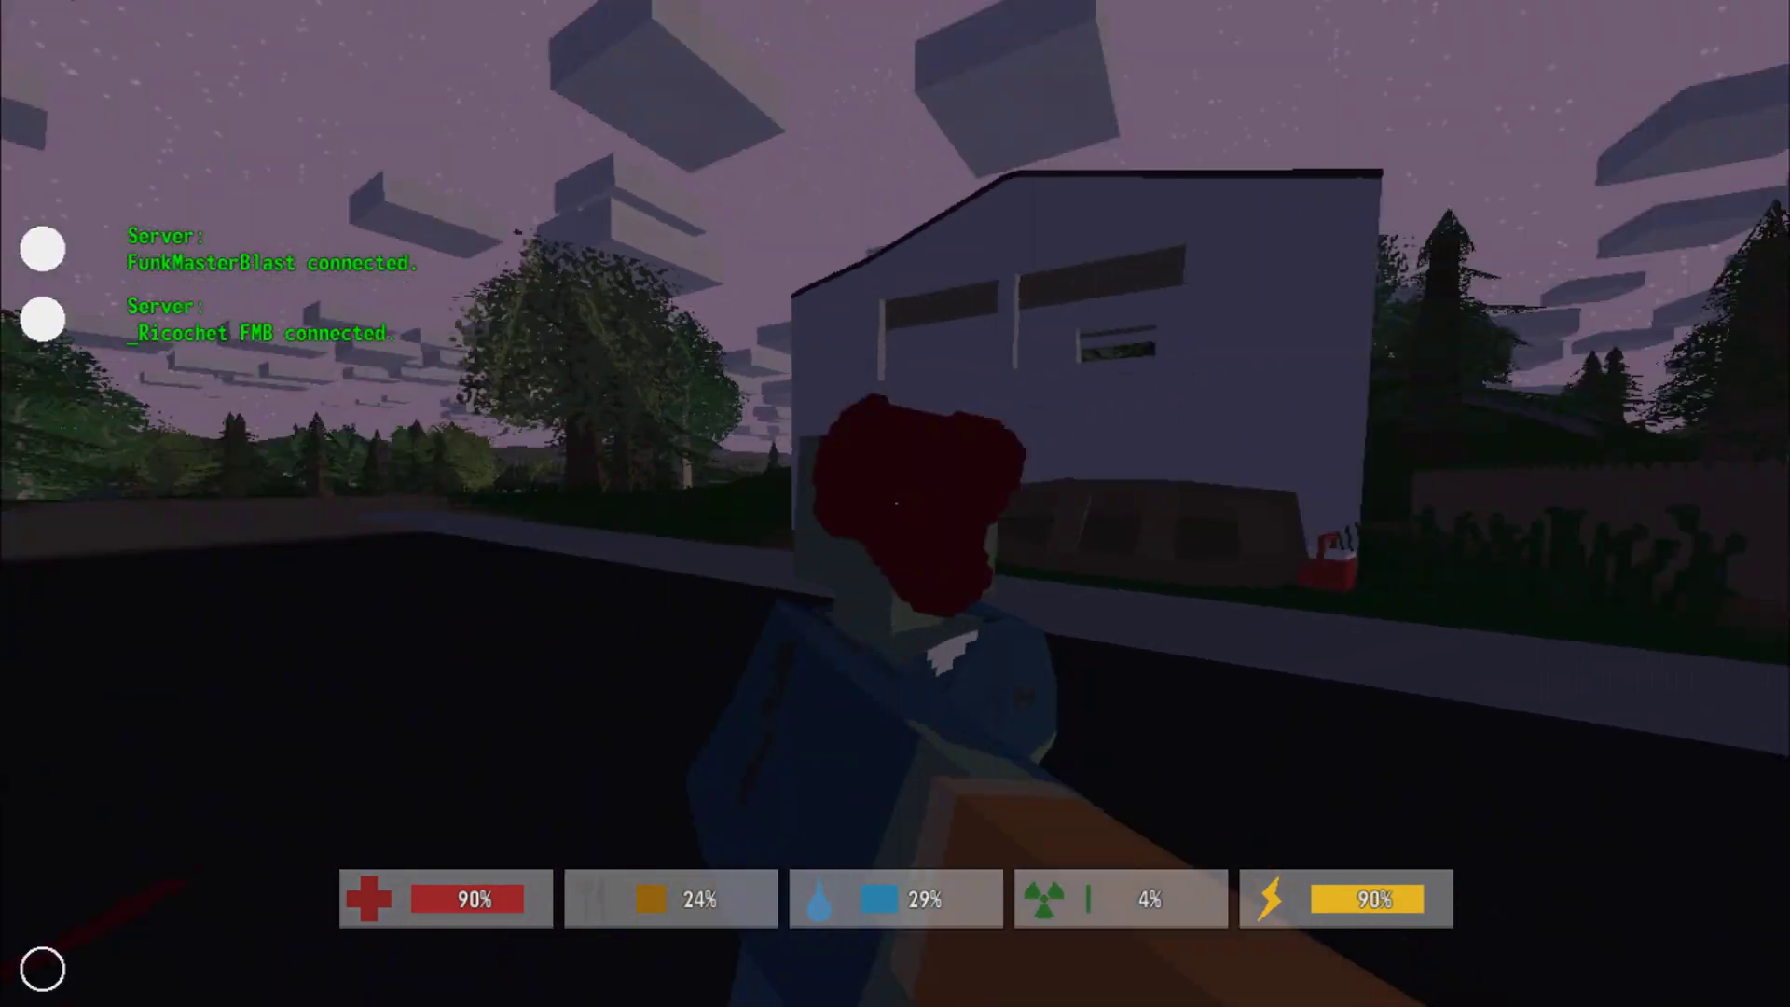
left_click(896, 503)
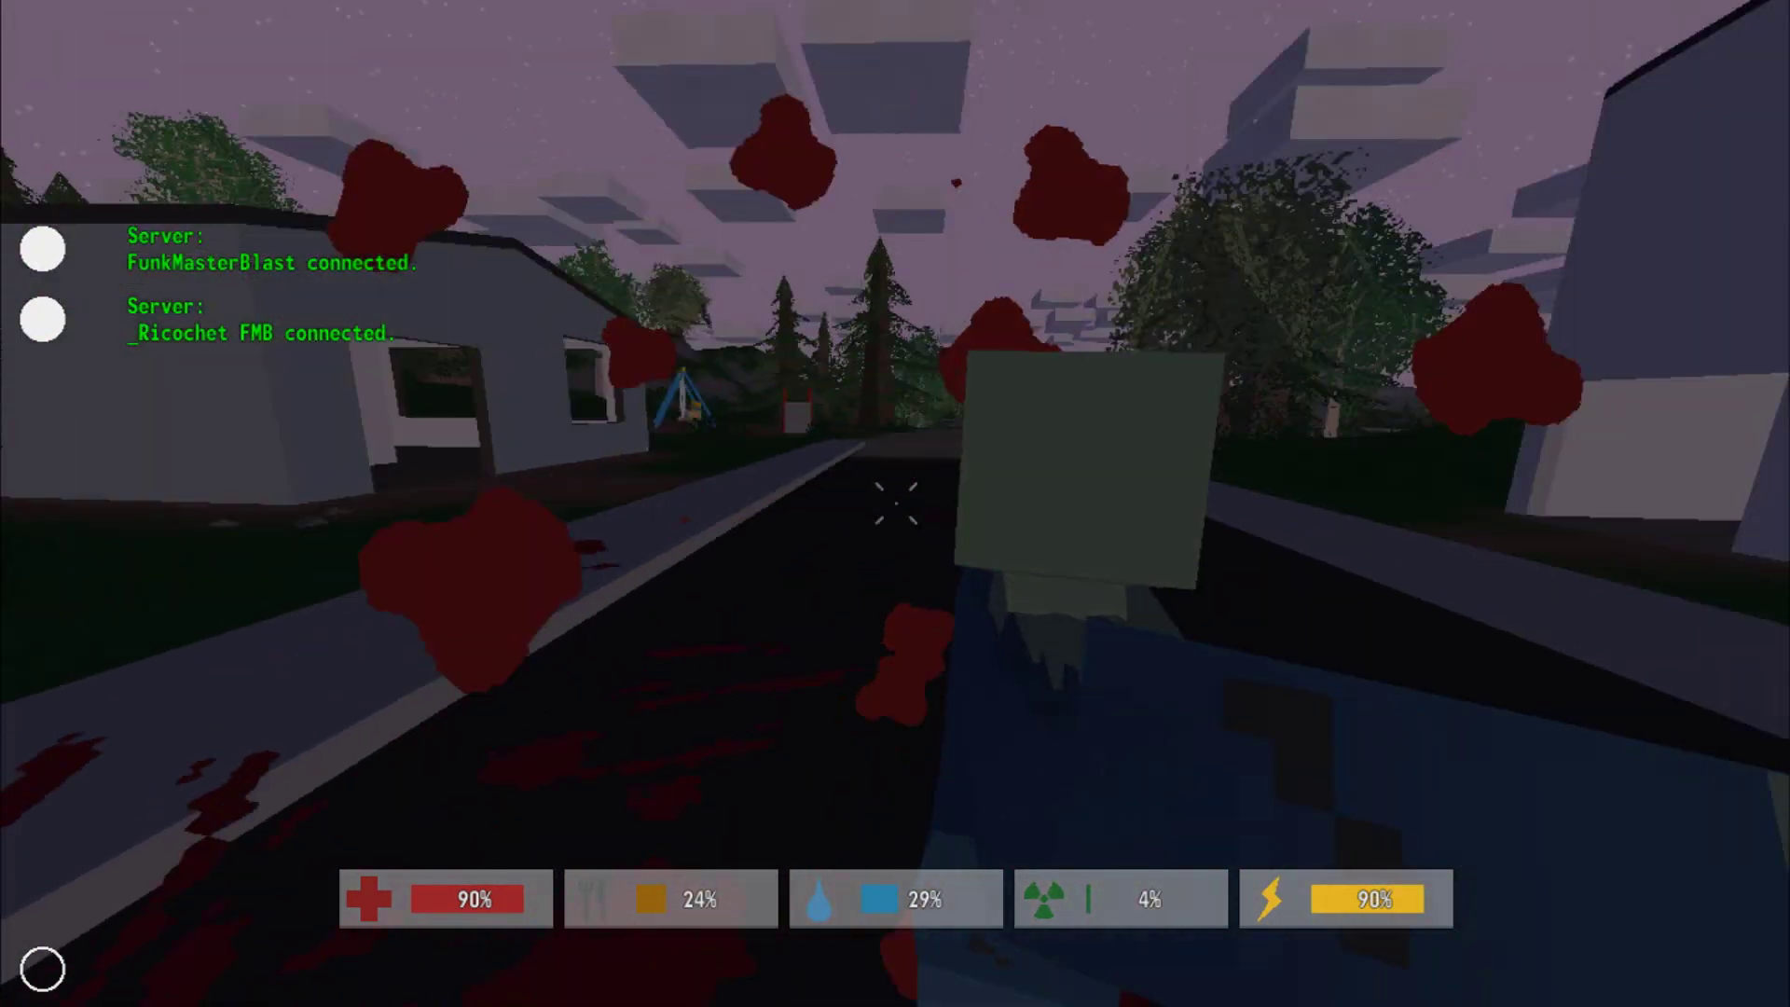
left_click(896, 503)
left_click(895, 503)
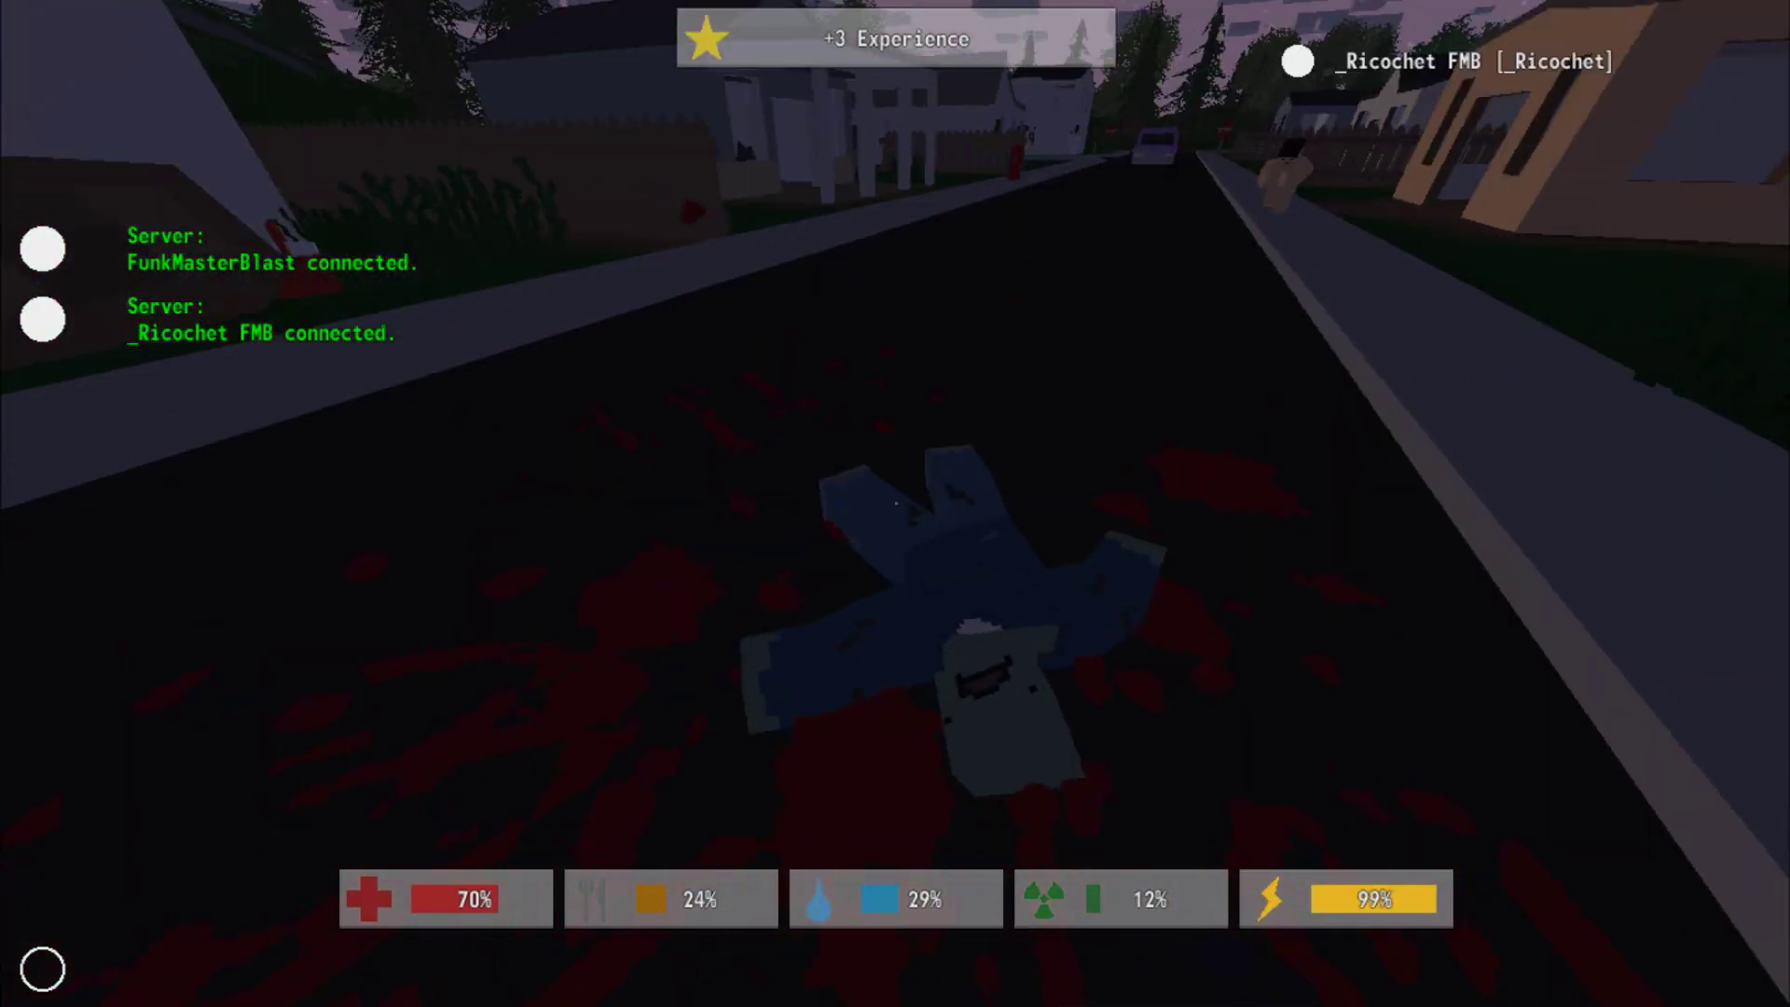
- Walk past the zombie's body and review the inventory and skills screen
key("w")
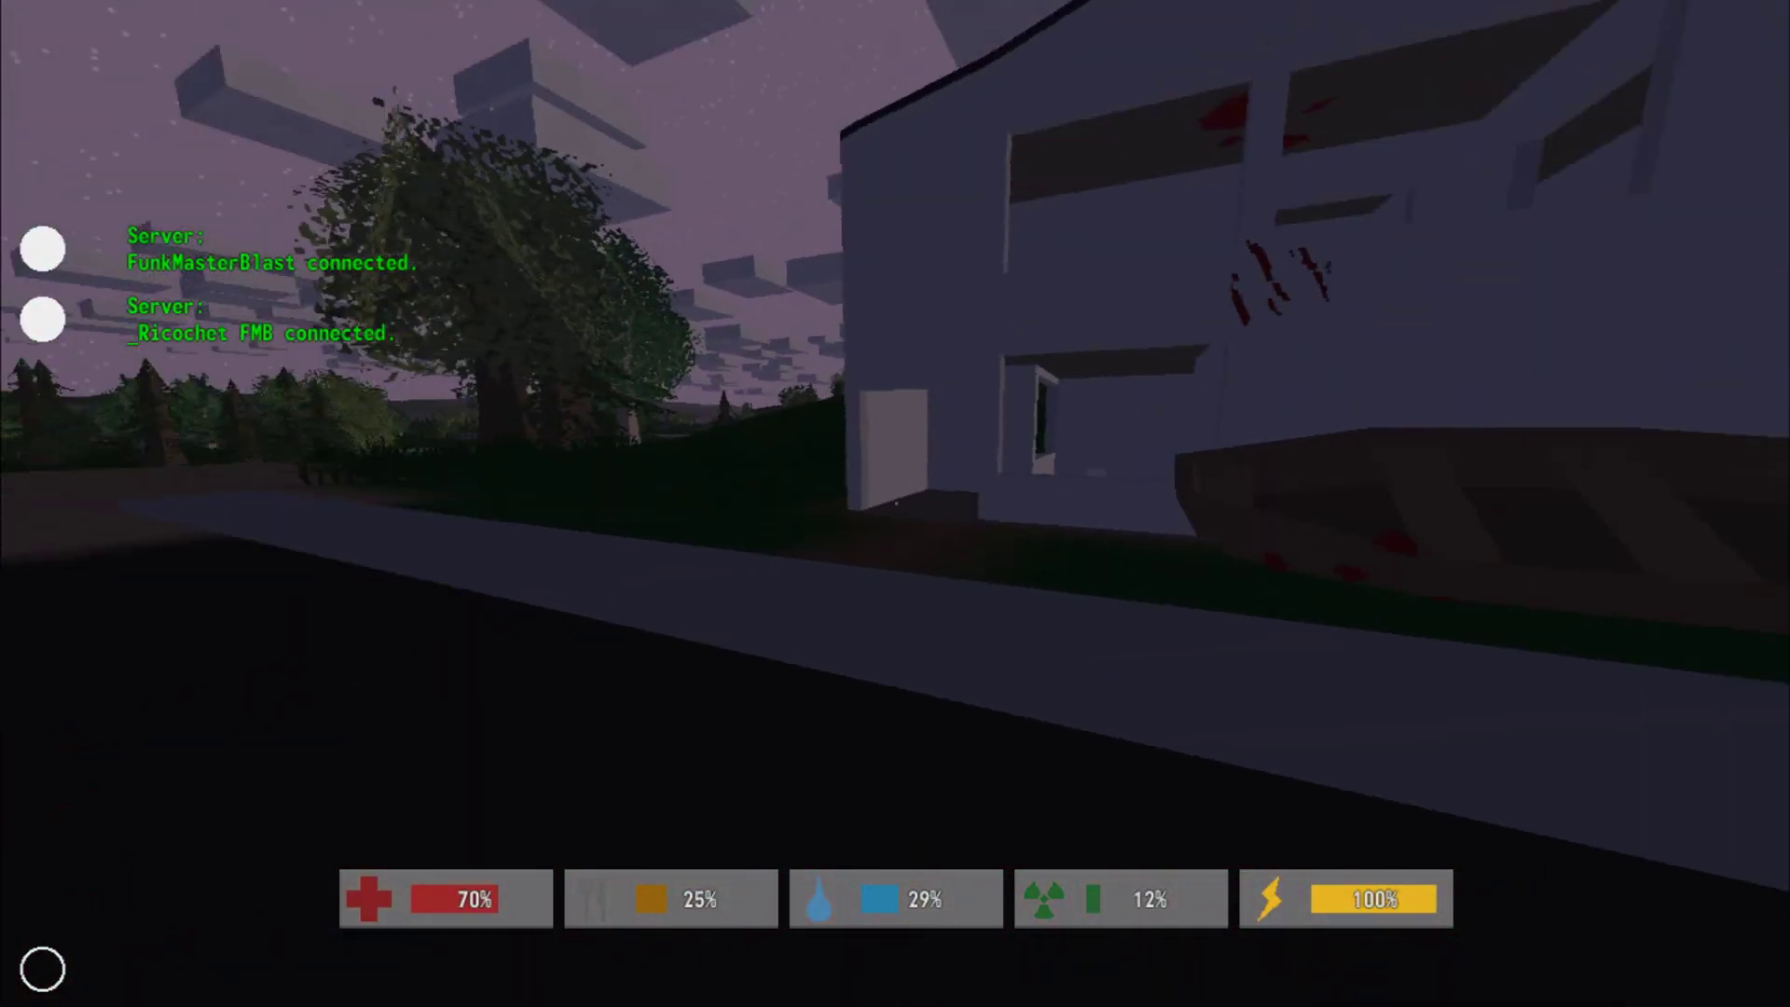
key("g")
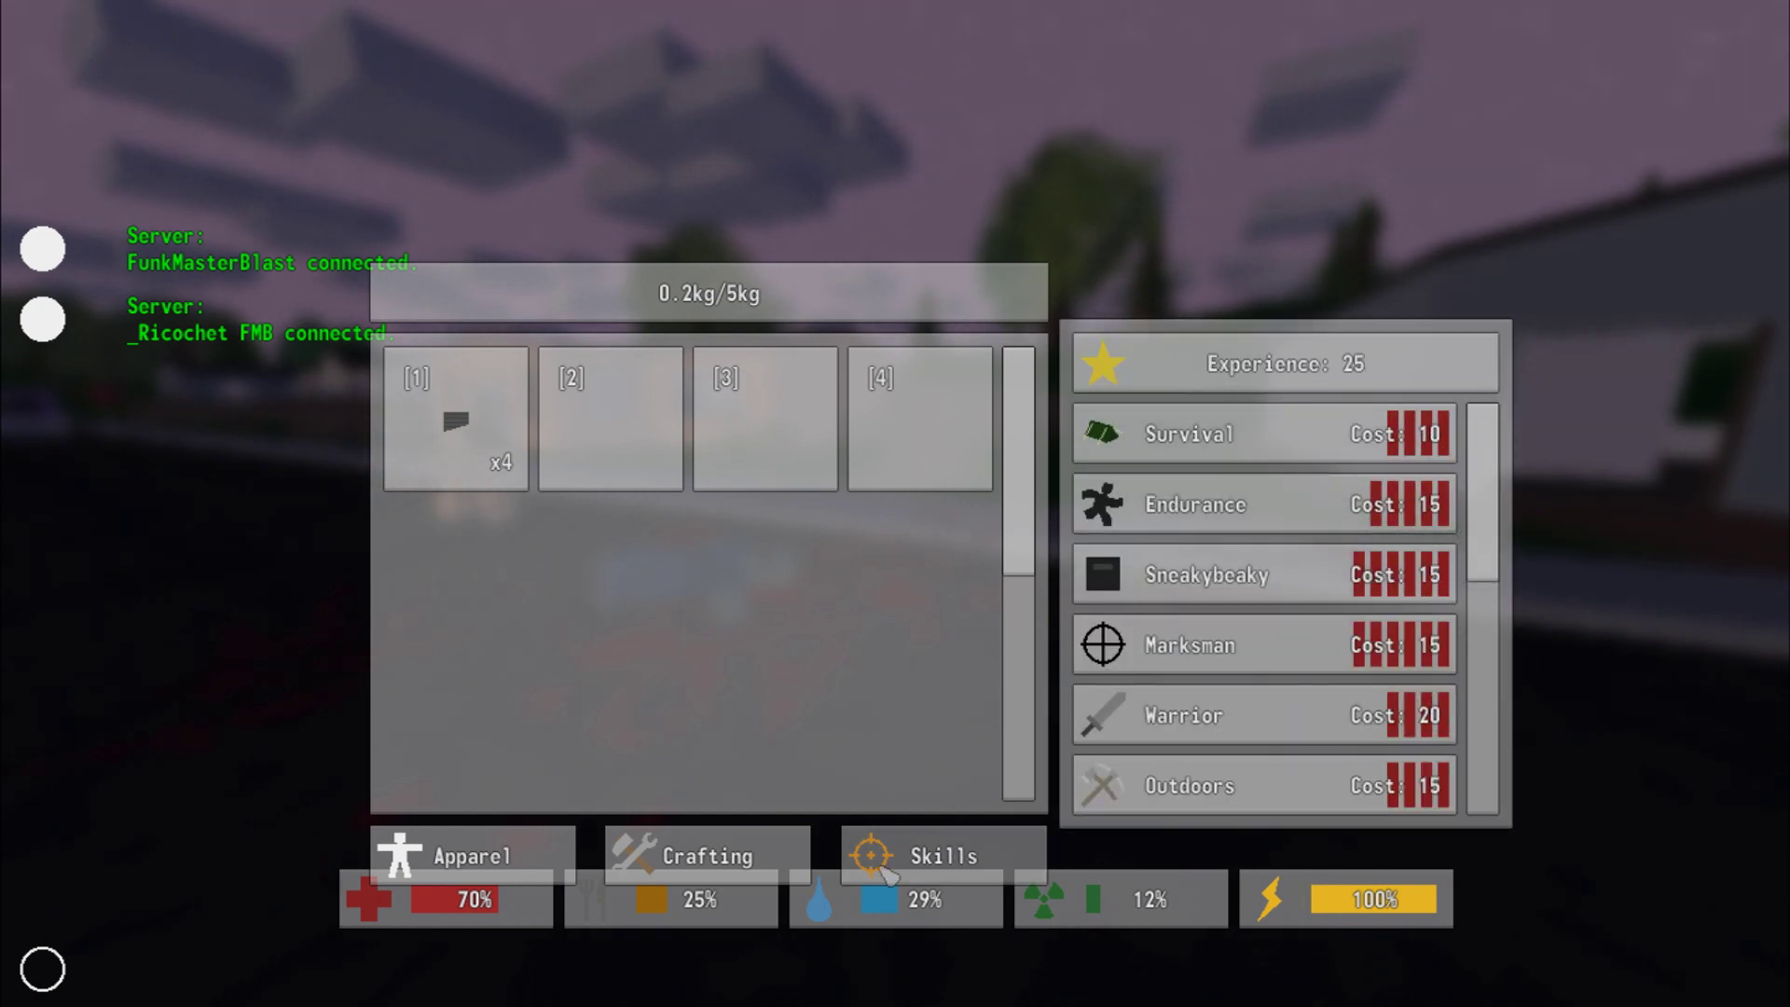
key("g")
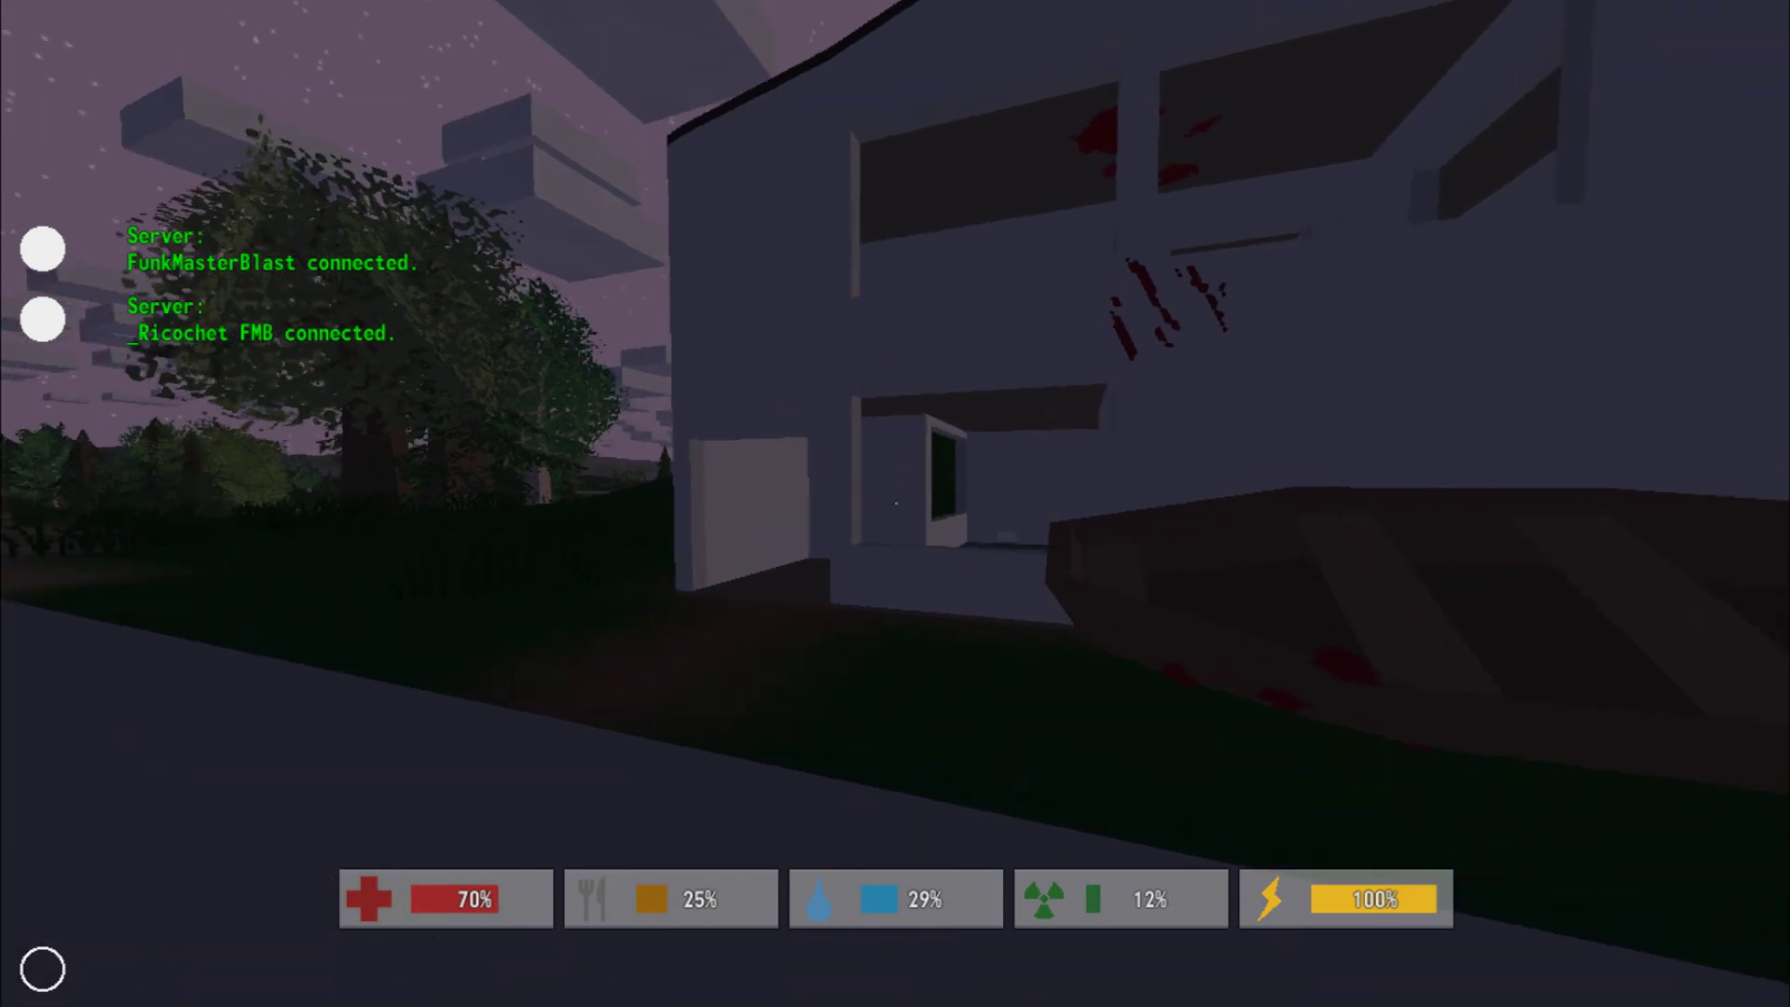
- Enter the house and take the Dixie Hat and the Swift Magazine
key("w")
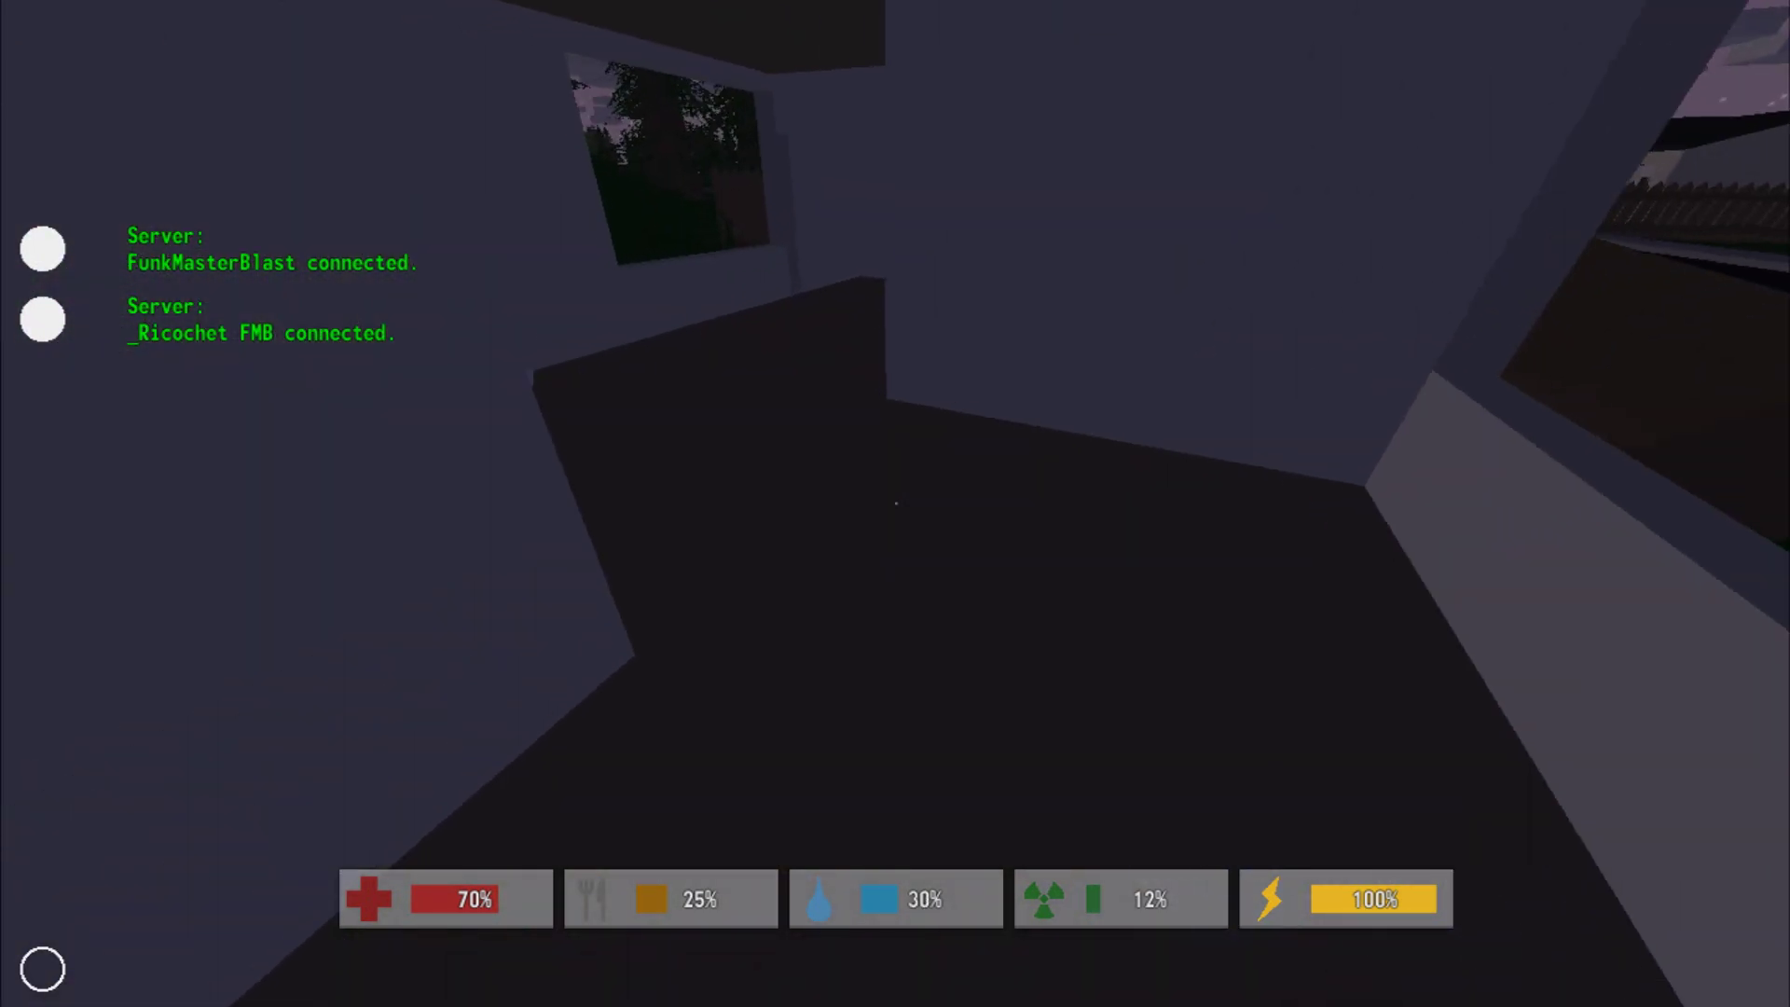
key("w")
key("w")
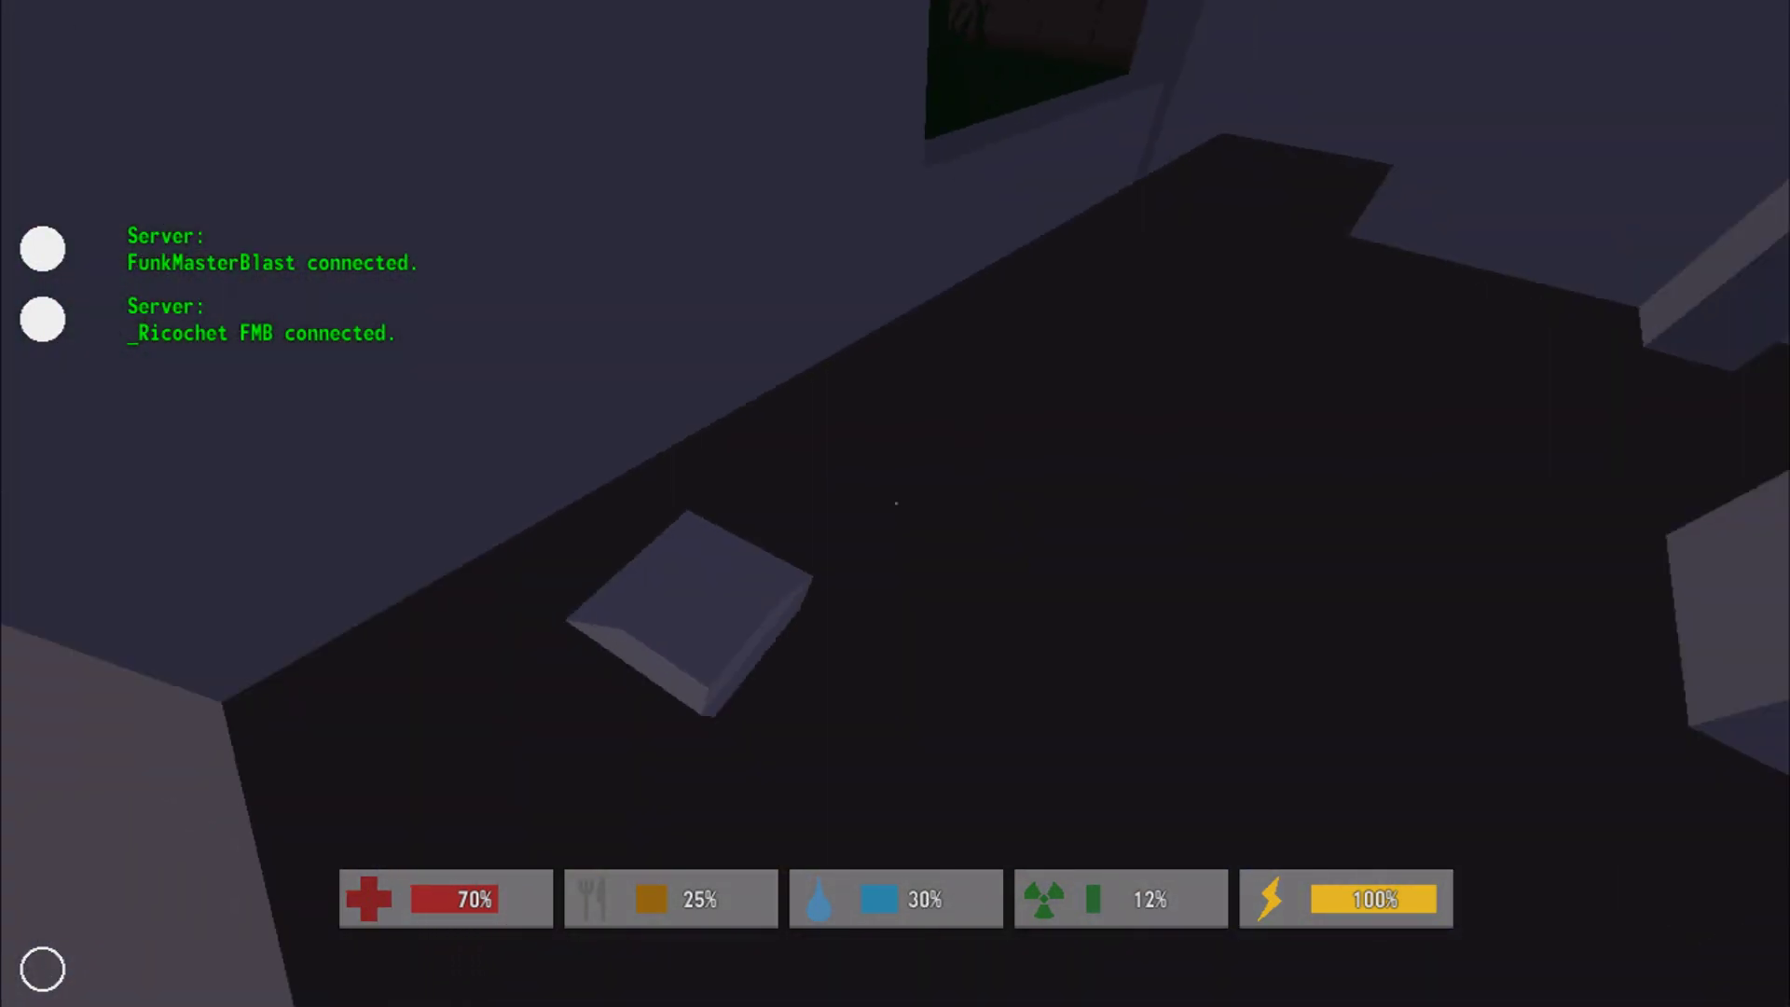
key("f")
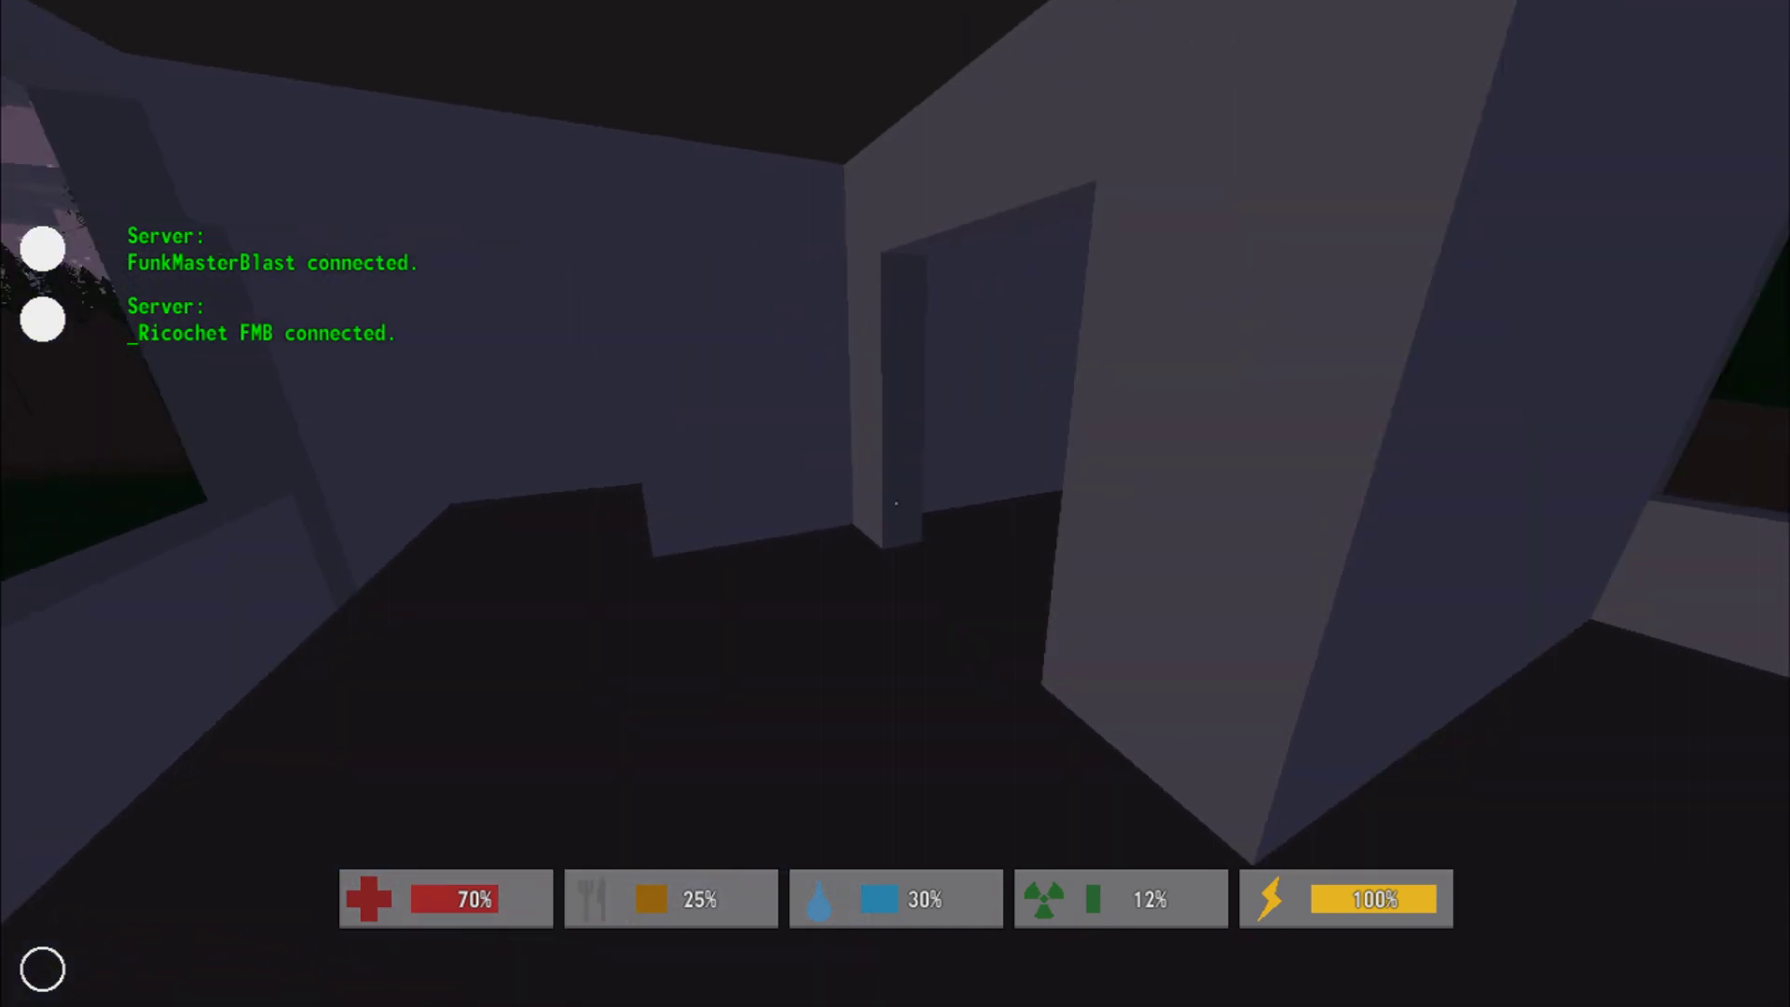
key("w")
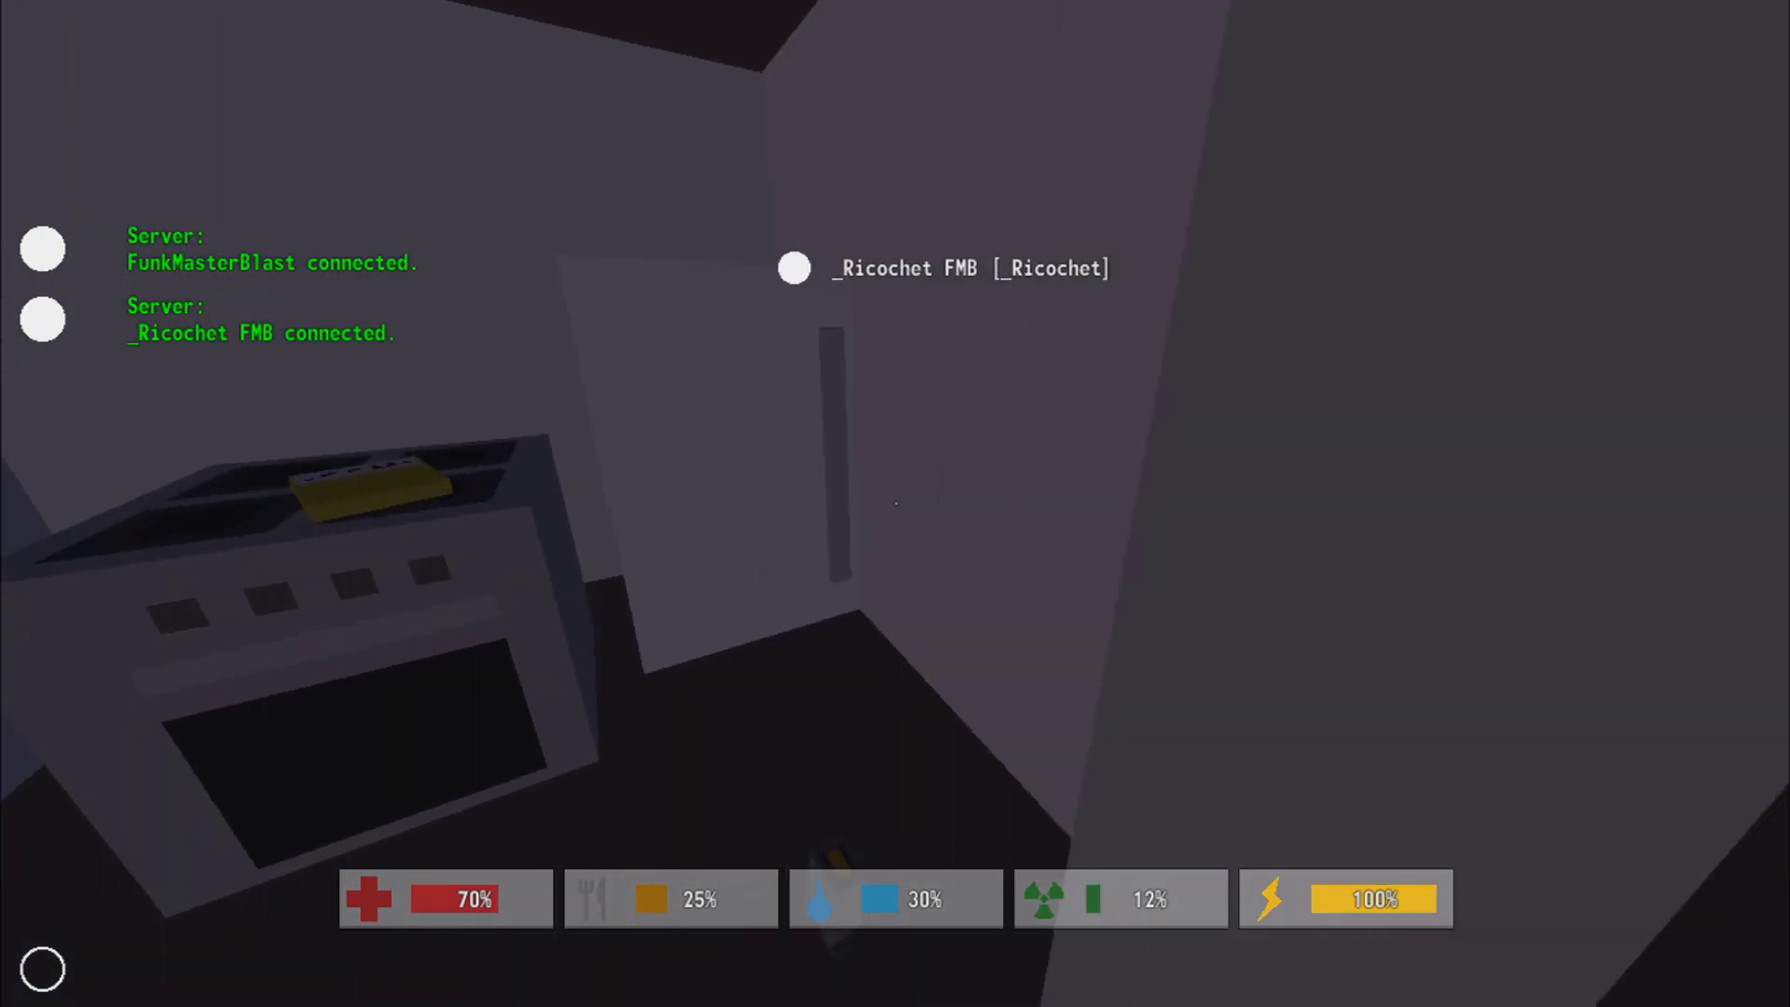
key("w")
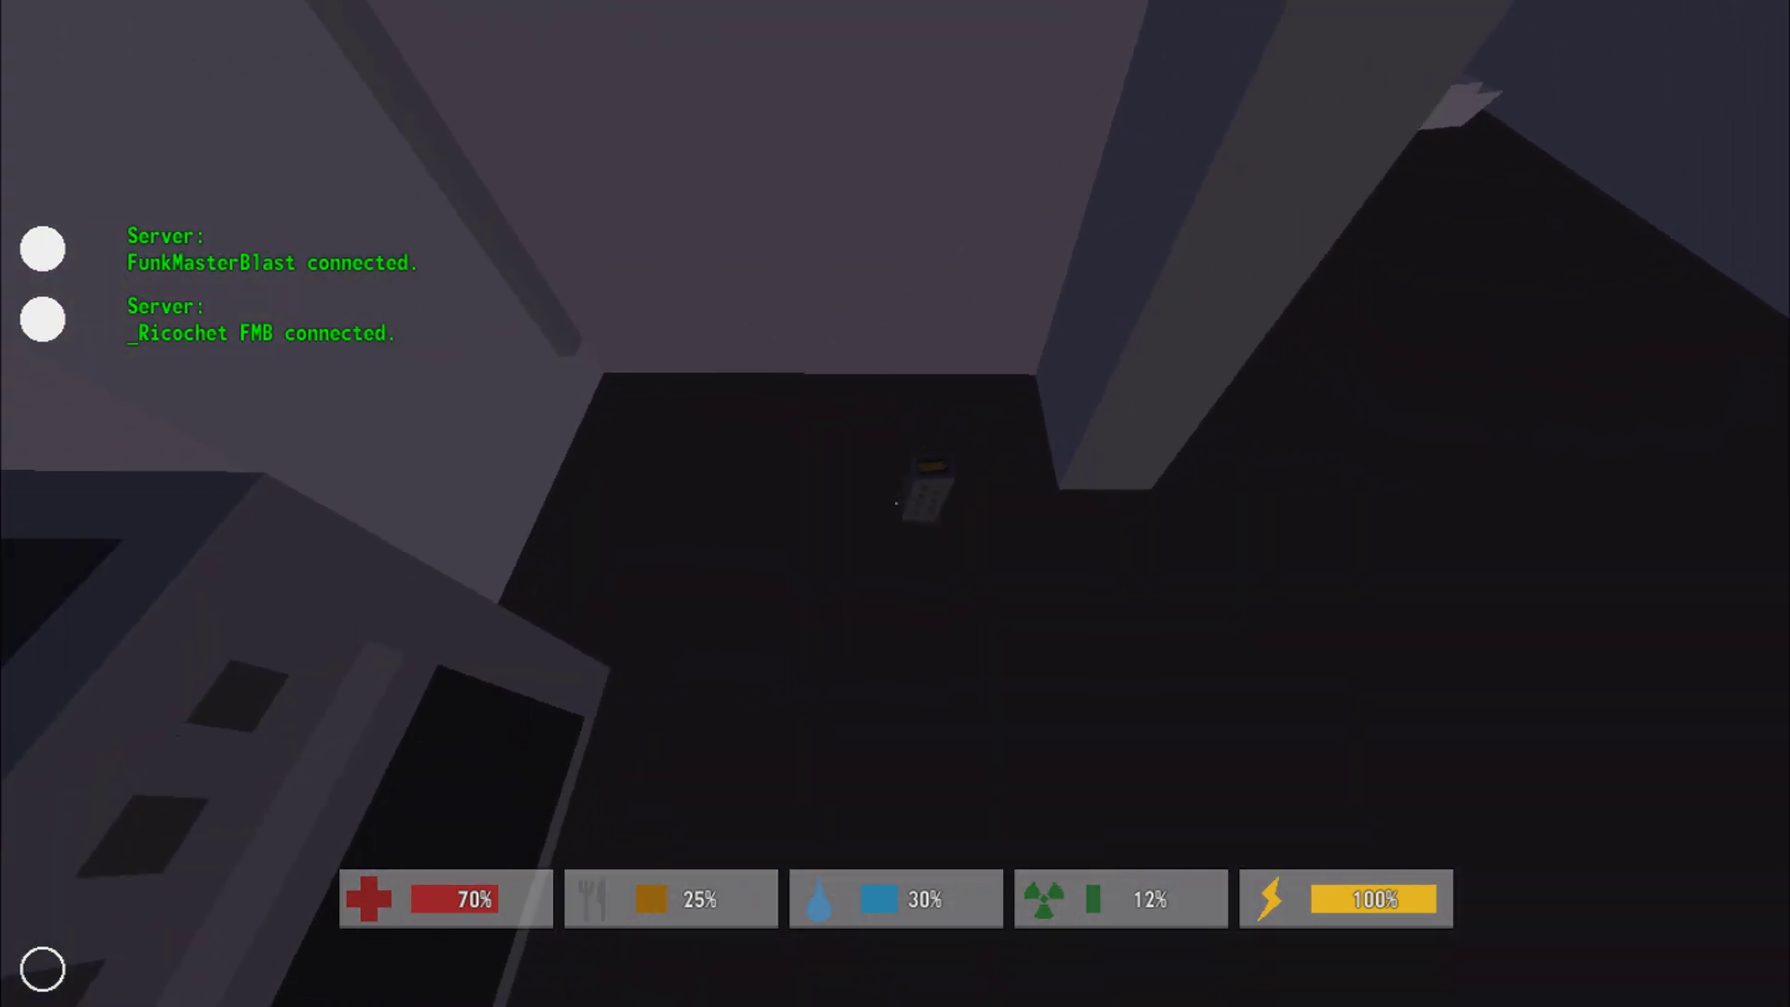
key("f")
- Grab the Canned Cola in the bedroom and kill the hard-hat zombie inside
key("w")
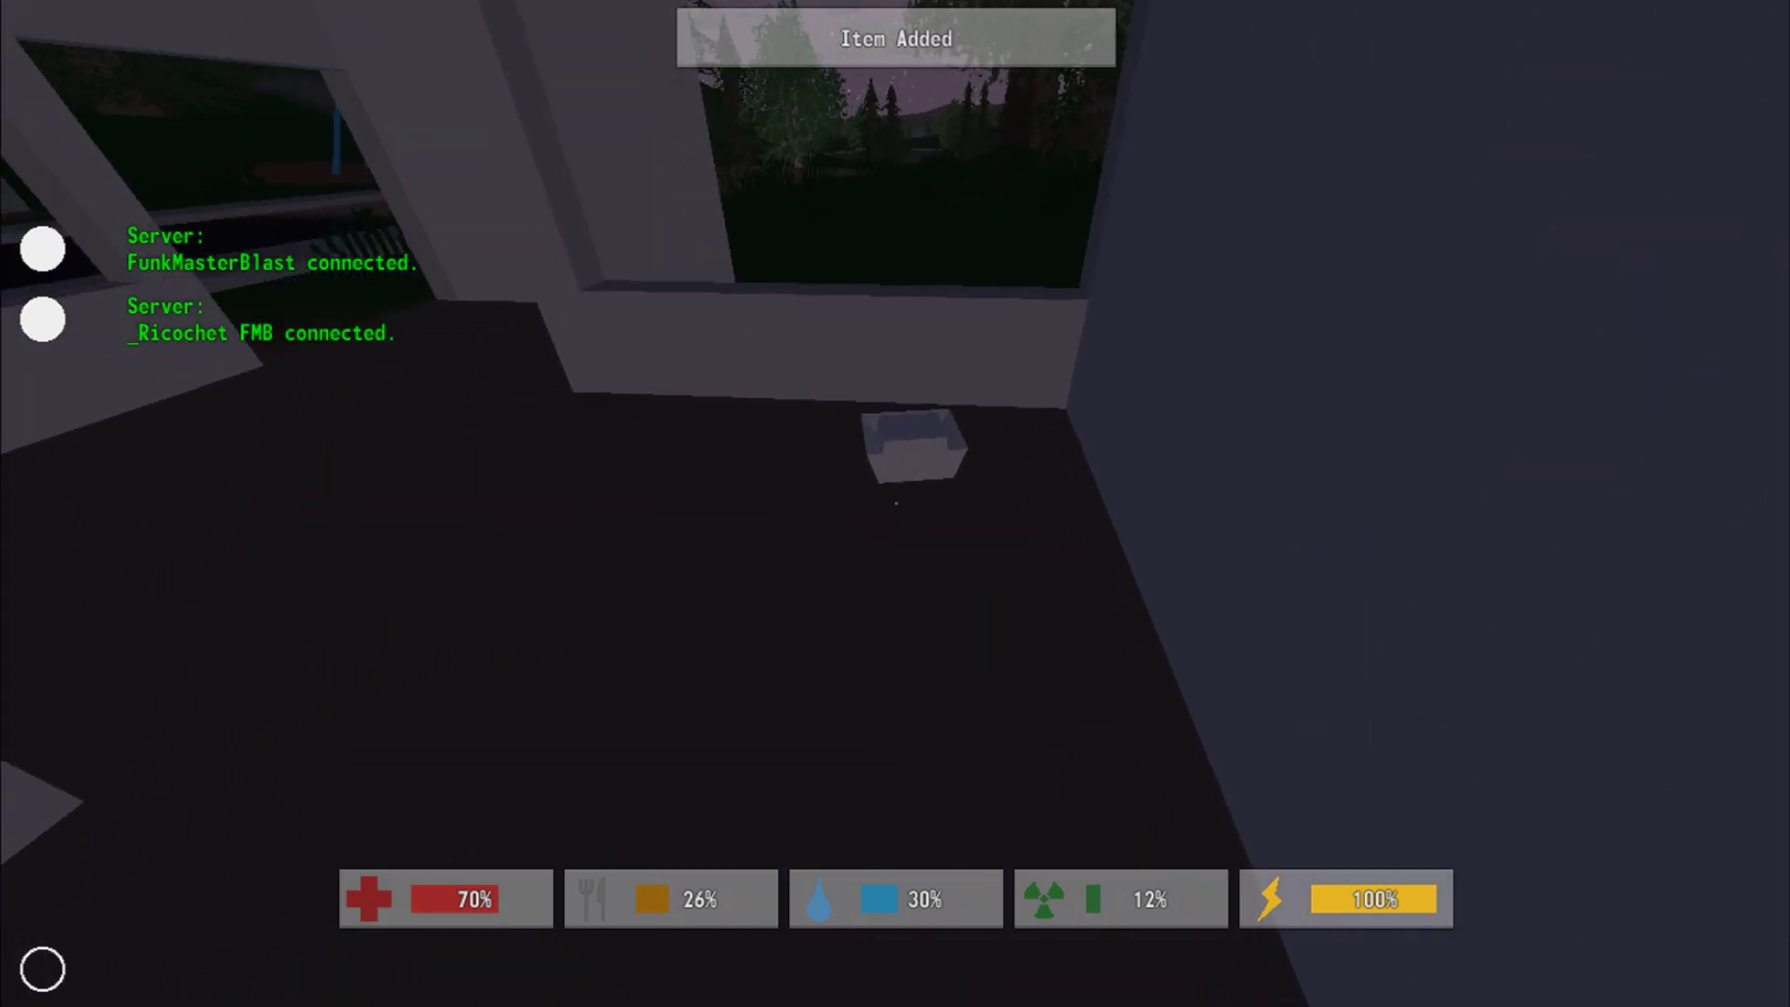
key("w")
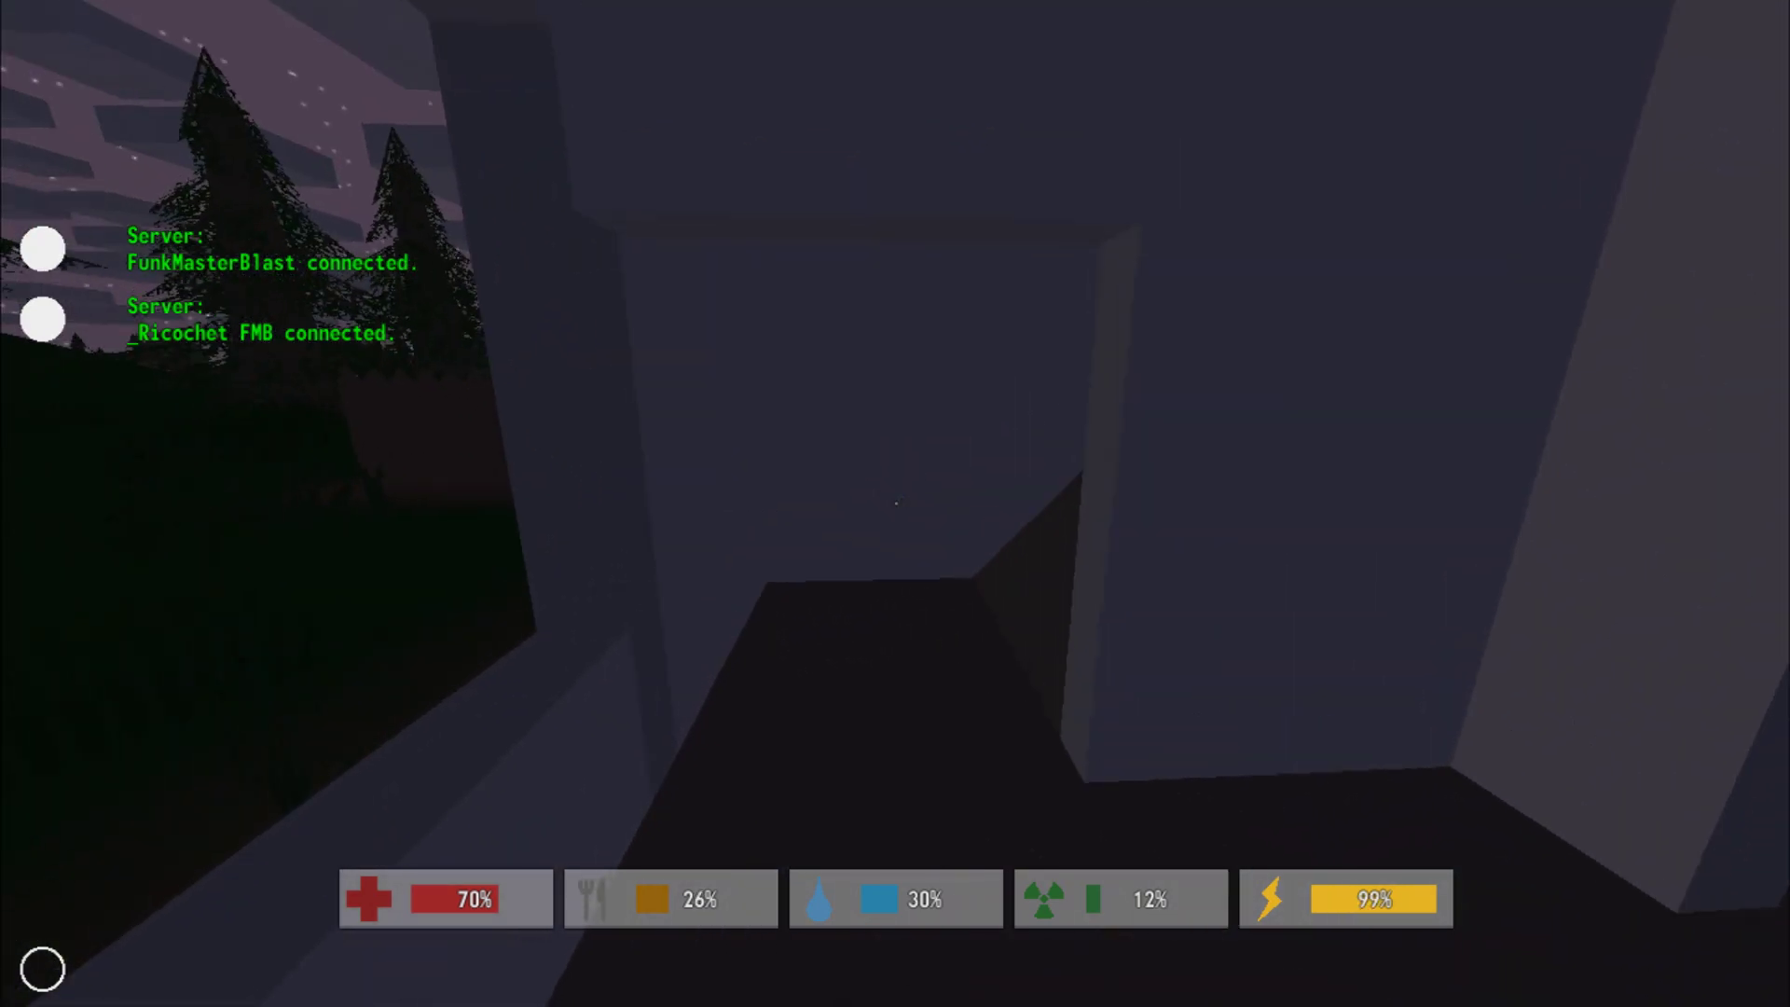
key("w")
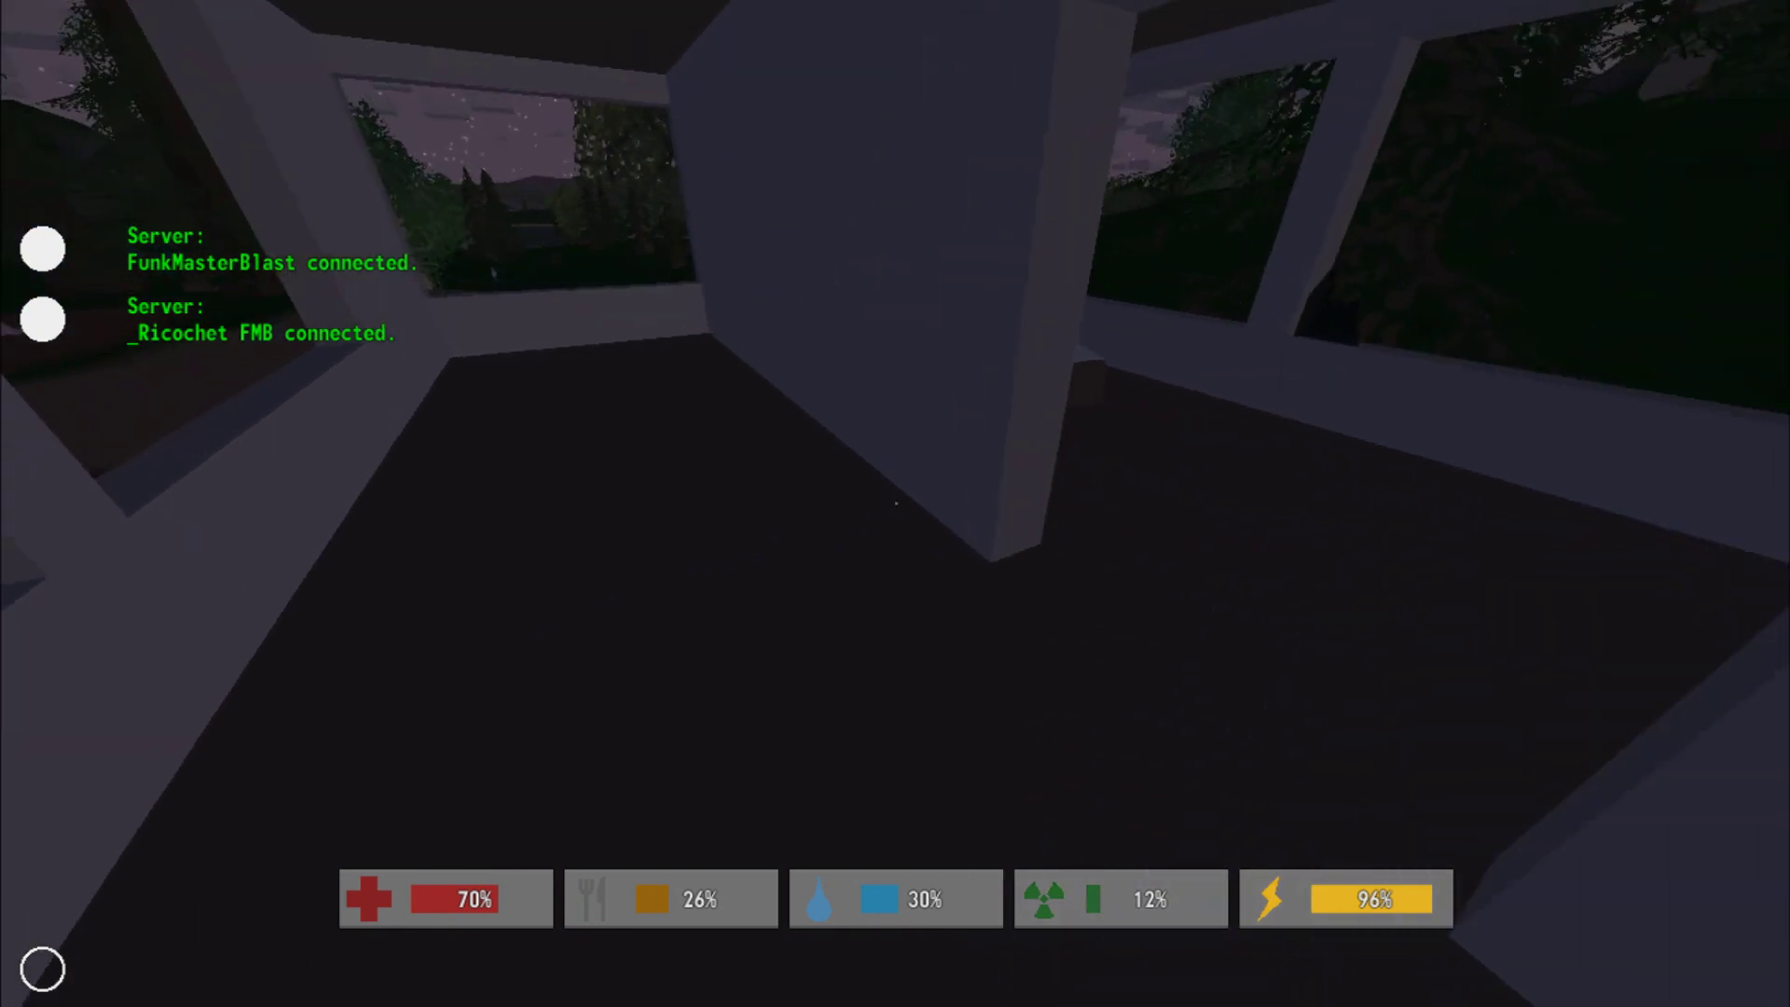
key("w")
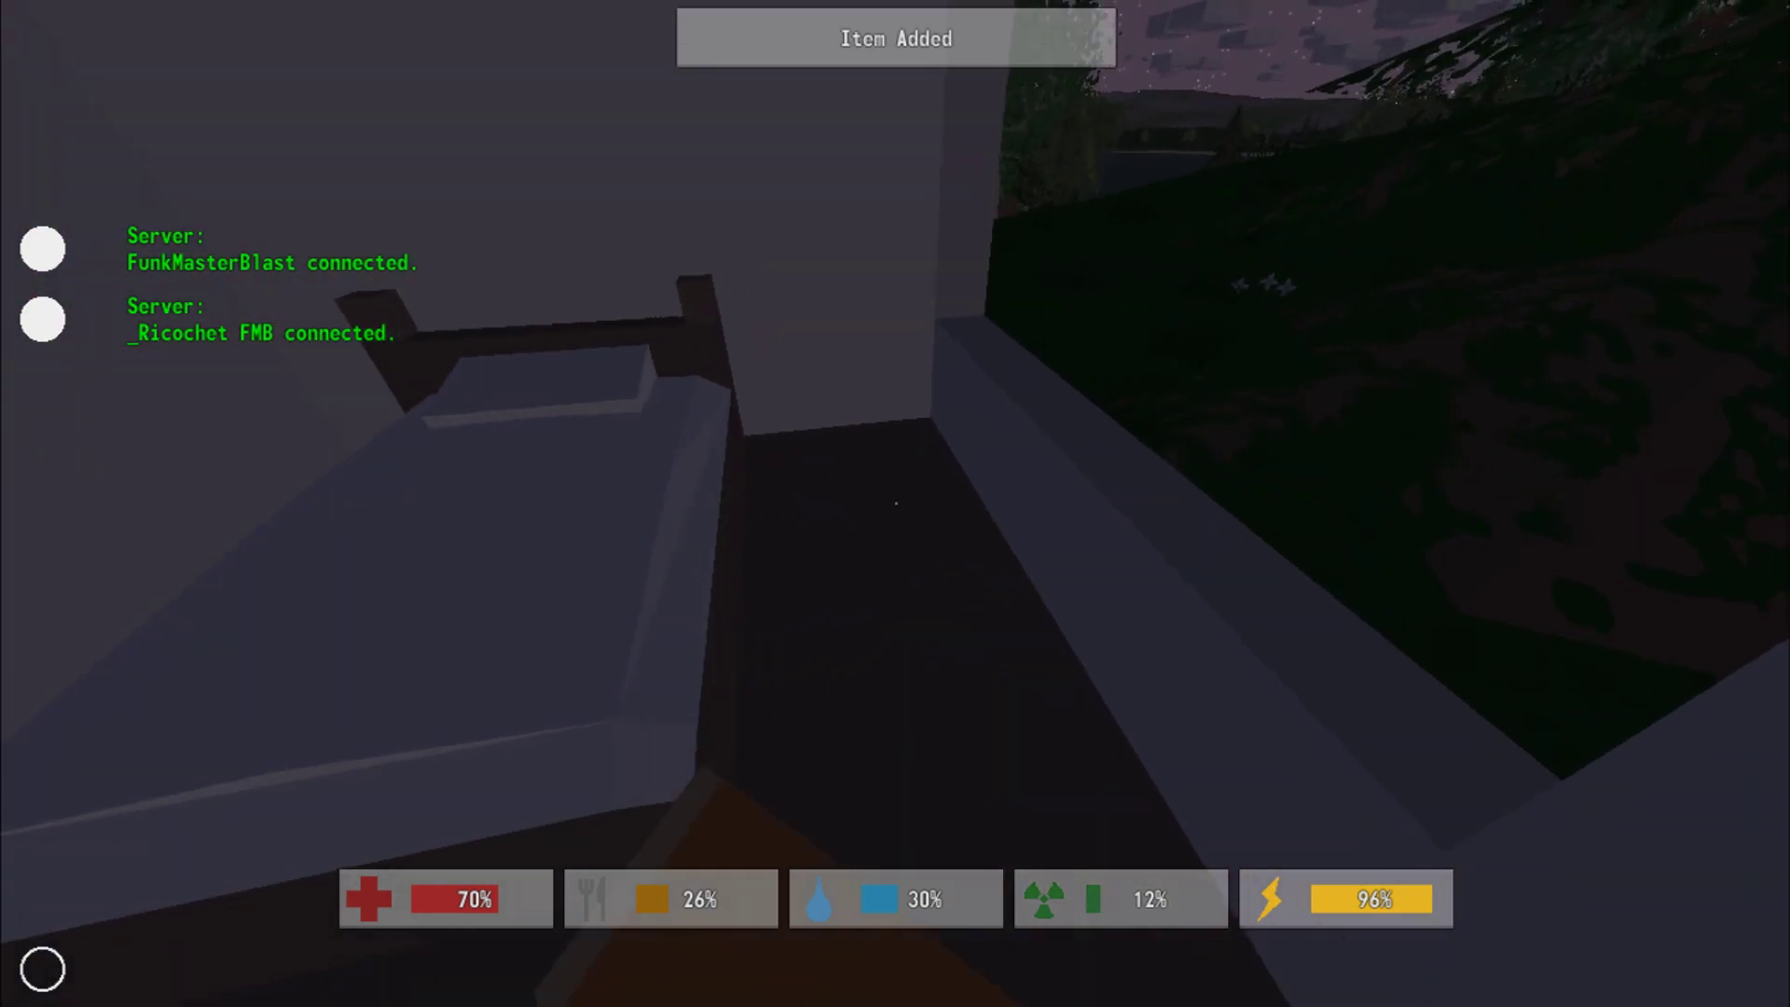
key("w")
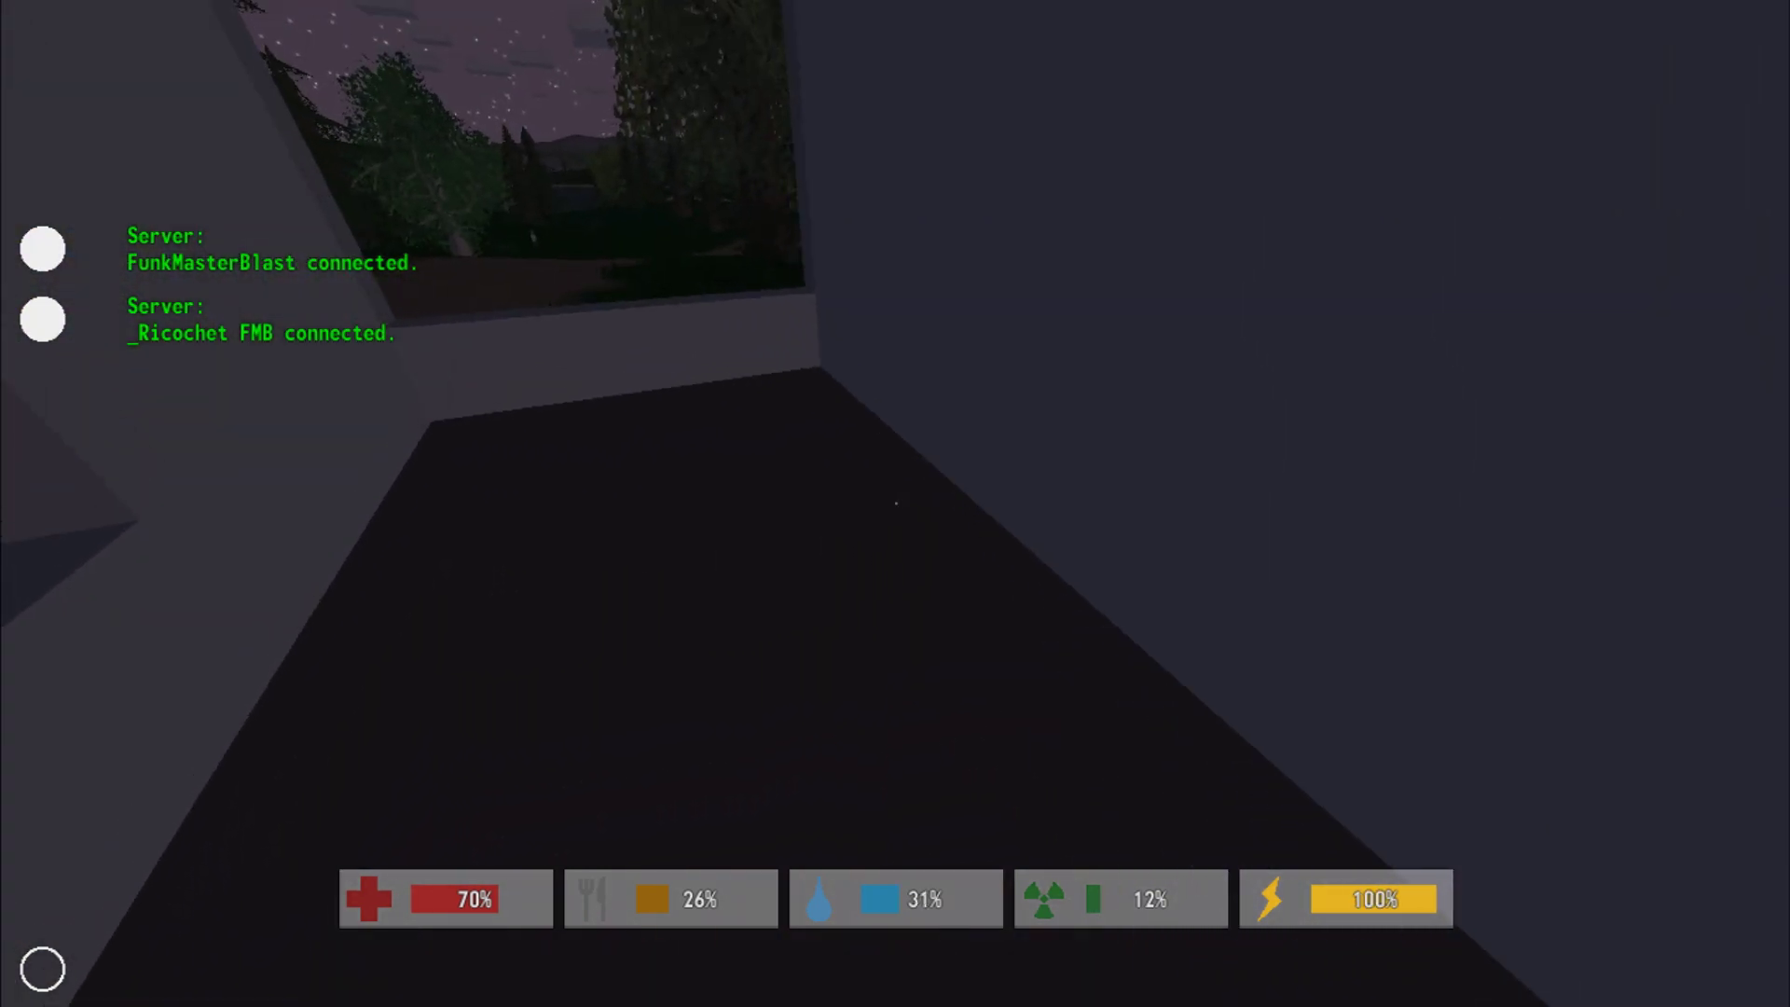
left_click(895, 505)
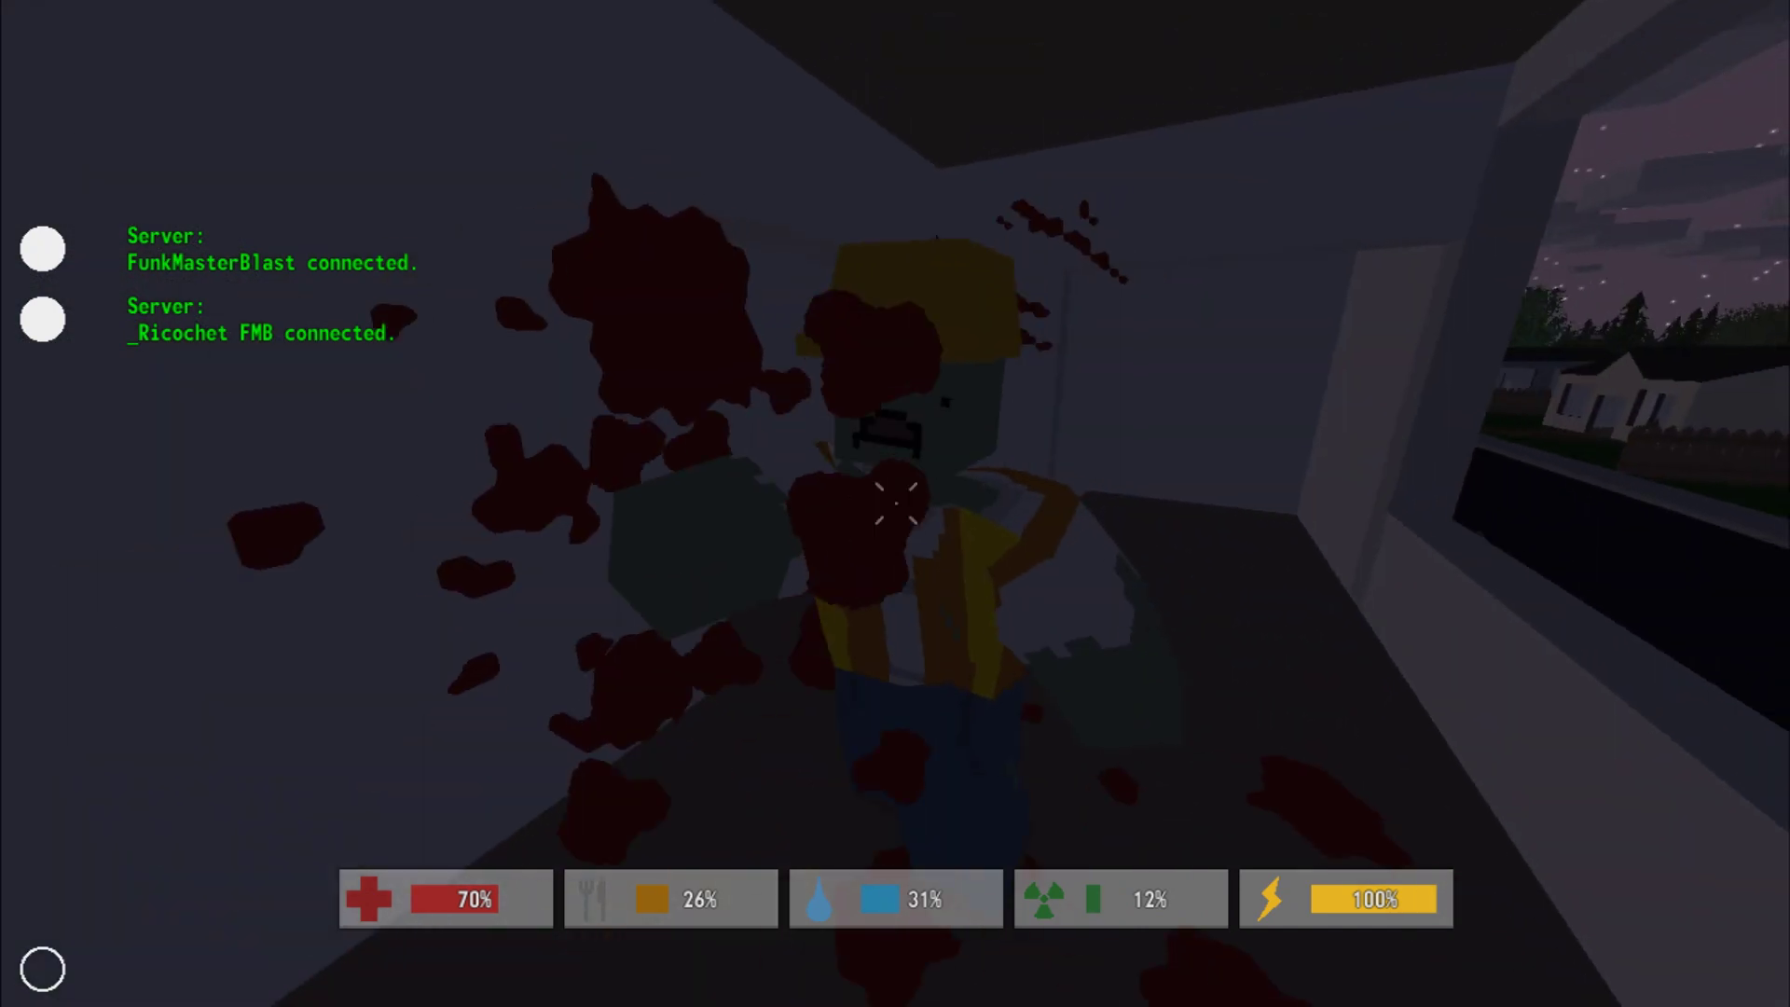
left_click(895, 503)
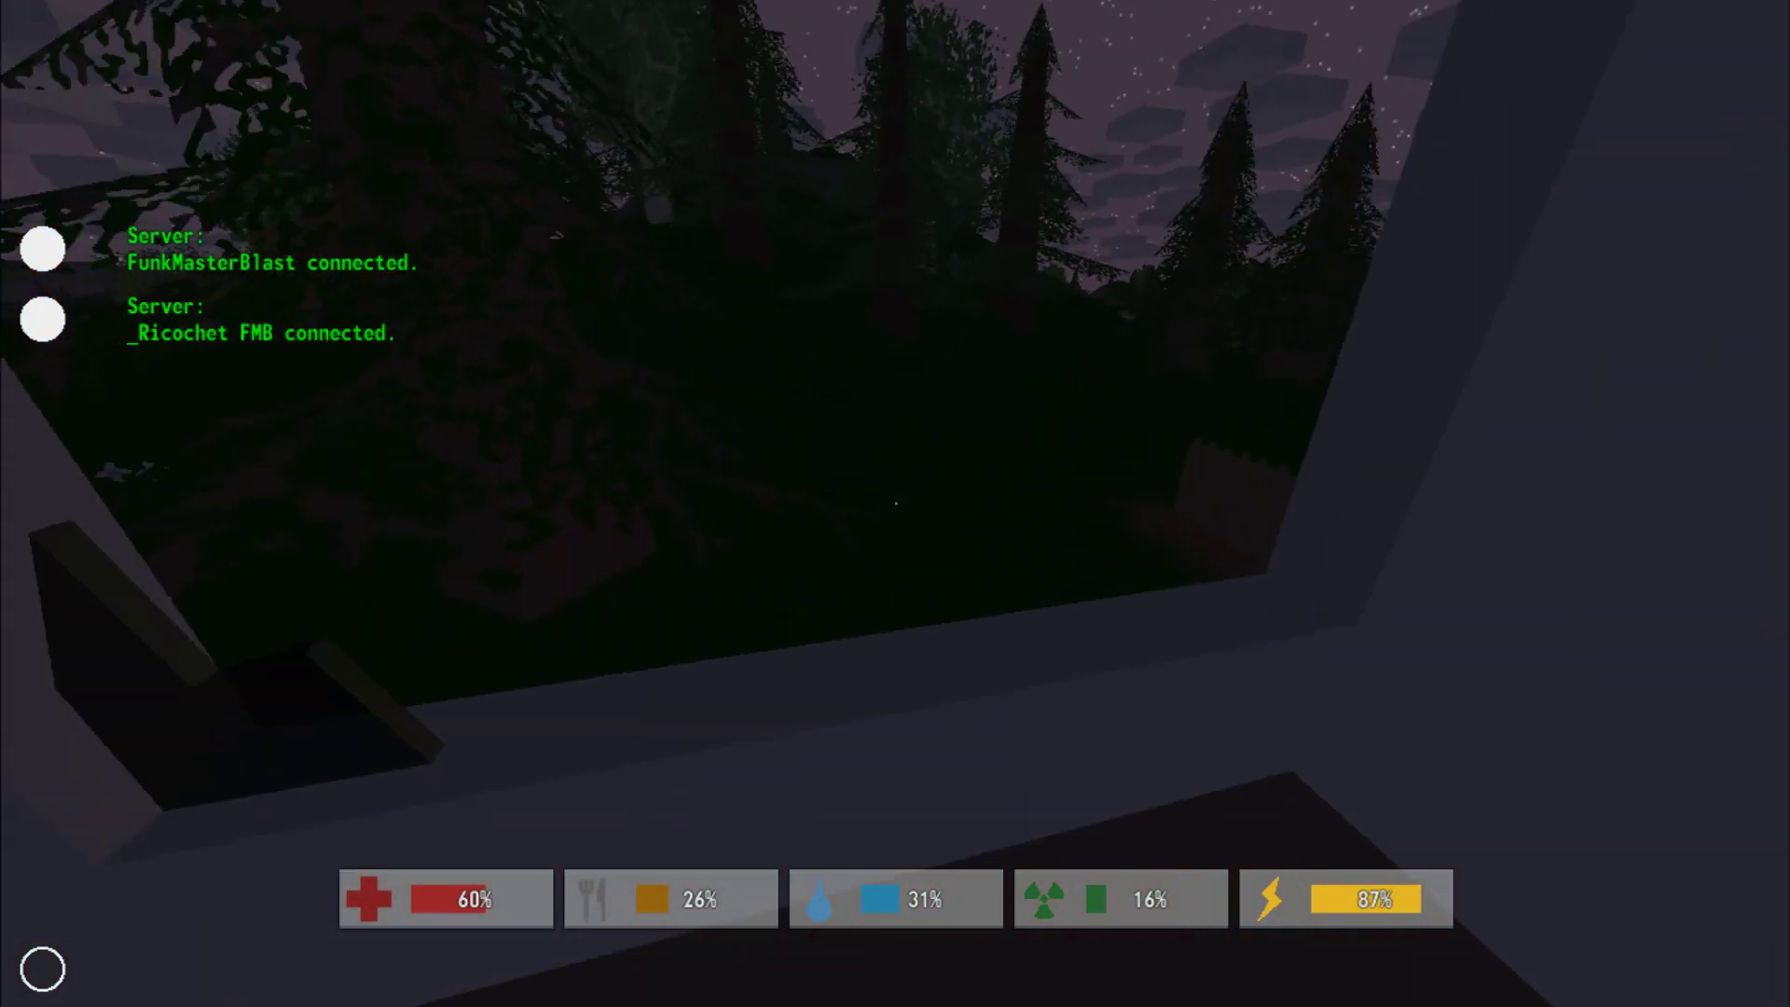
- Leave the house, look around for the teammate, and head toward the next white house
key("w")
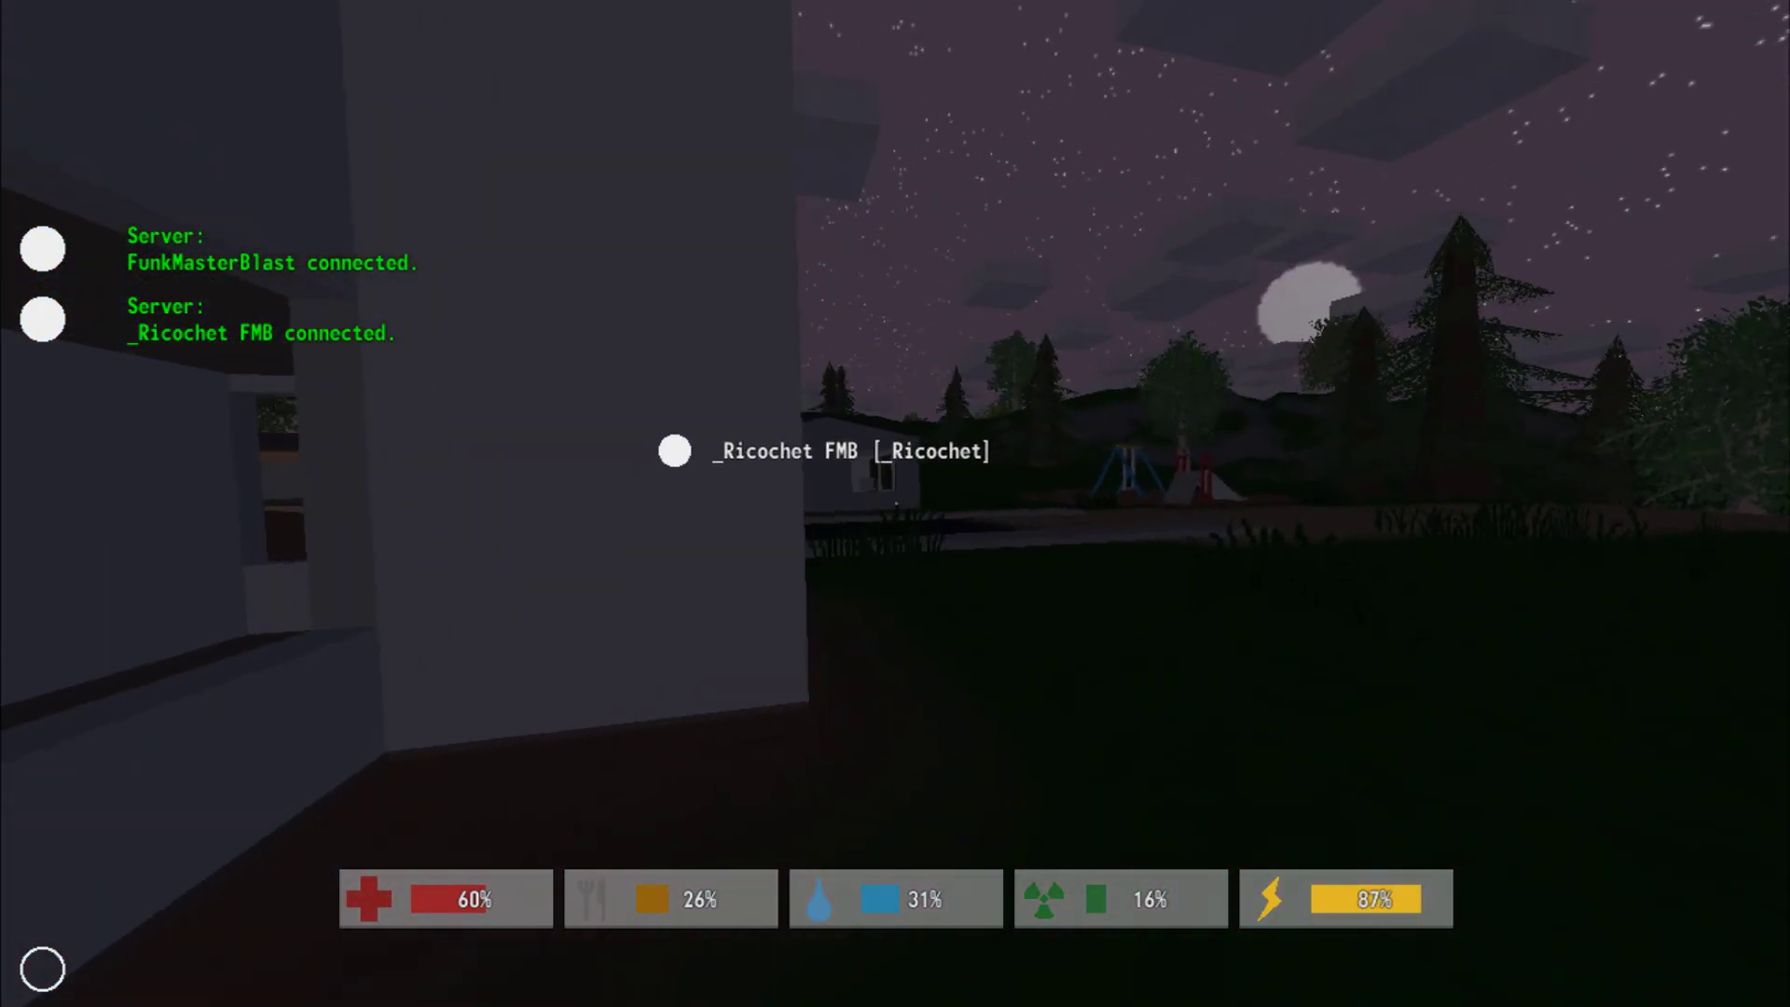
key("w")
key("w")
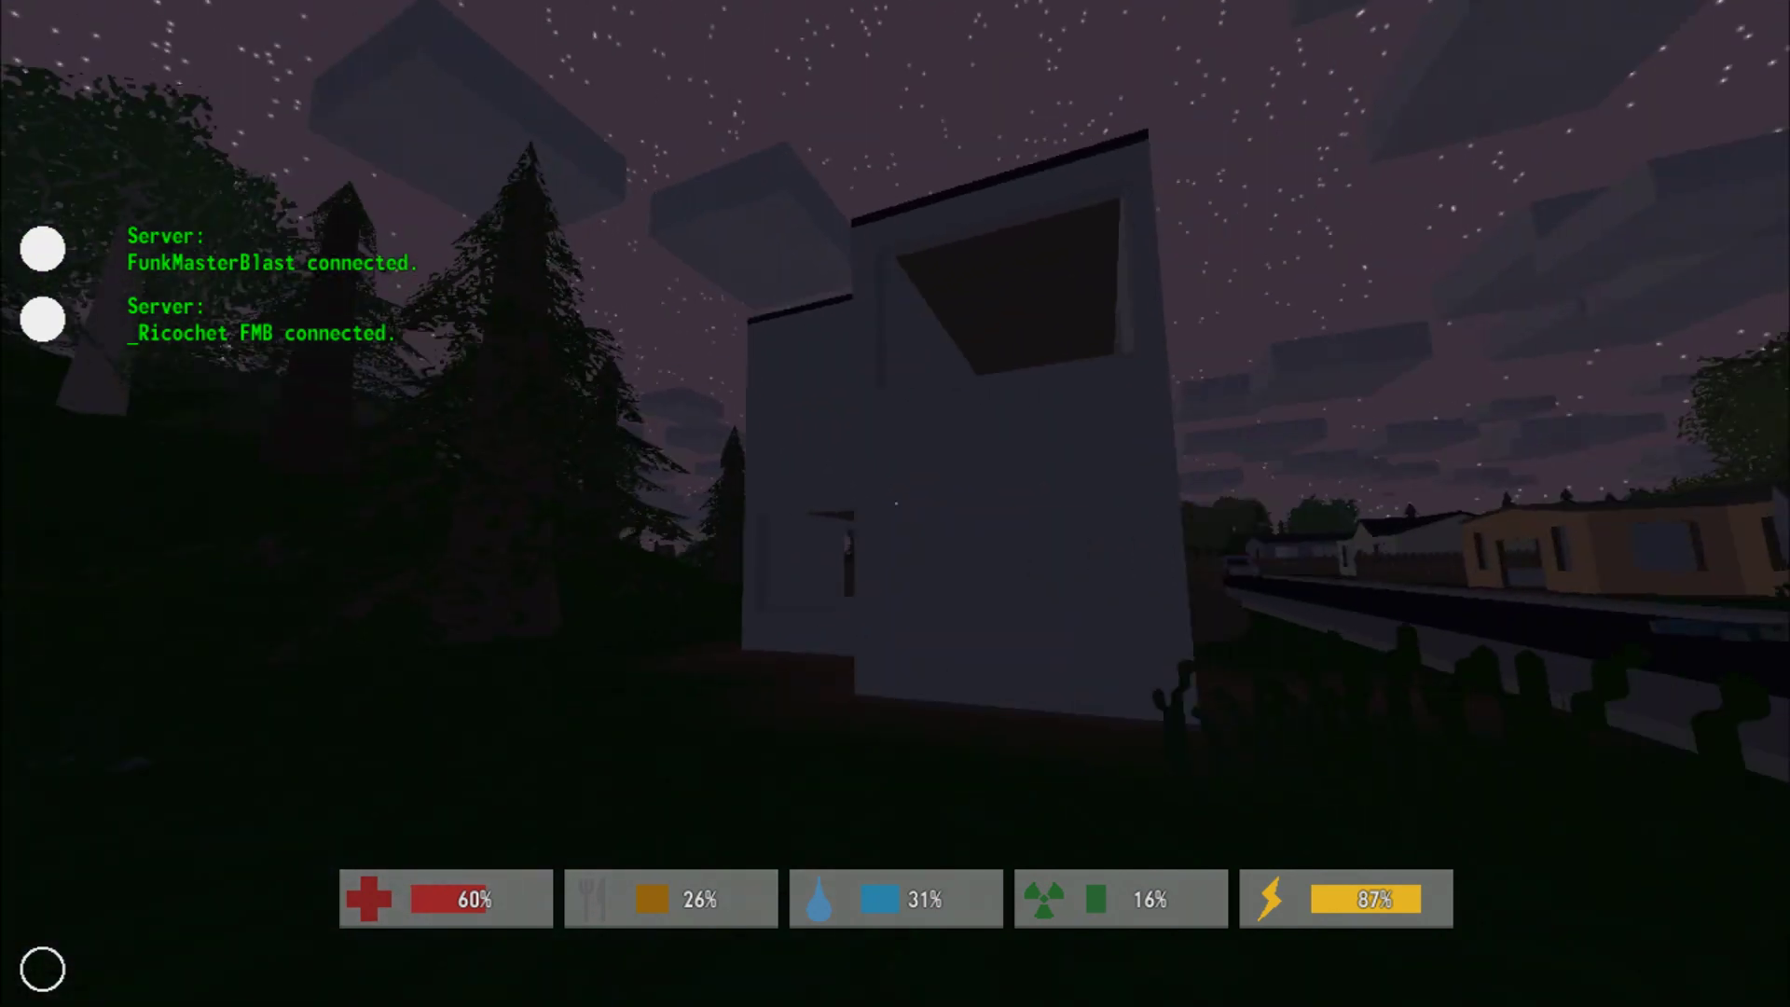
key("w")
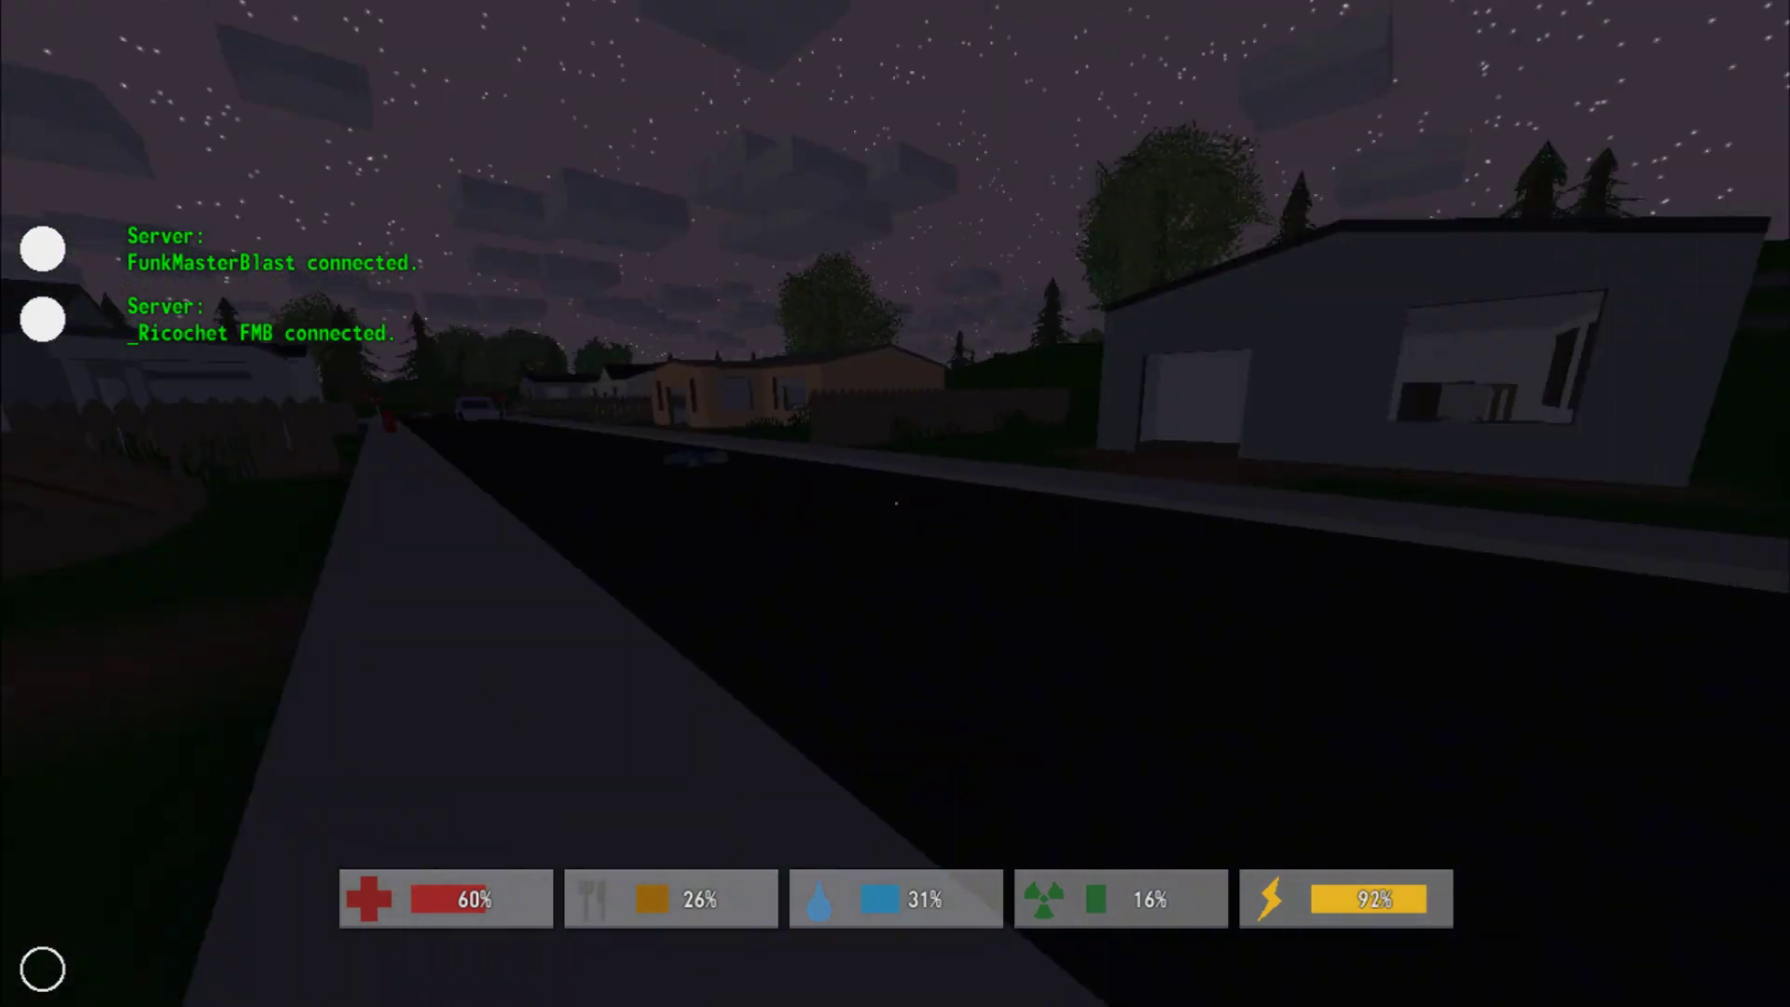
key("w")
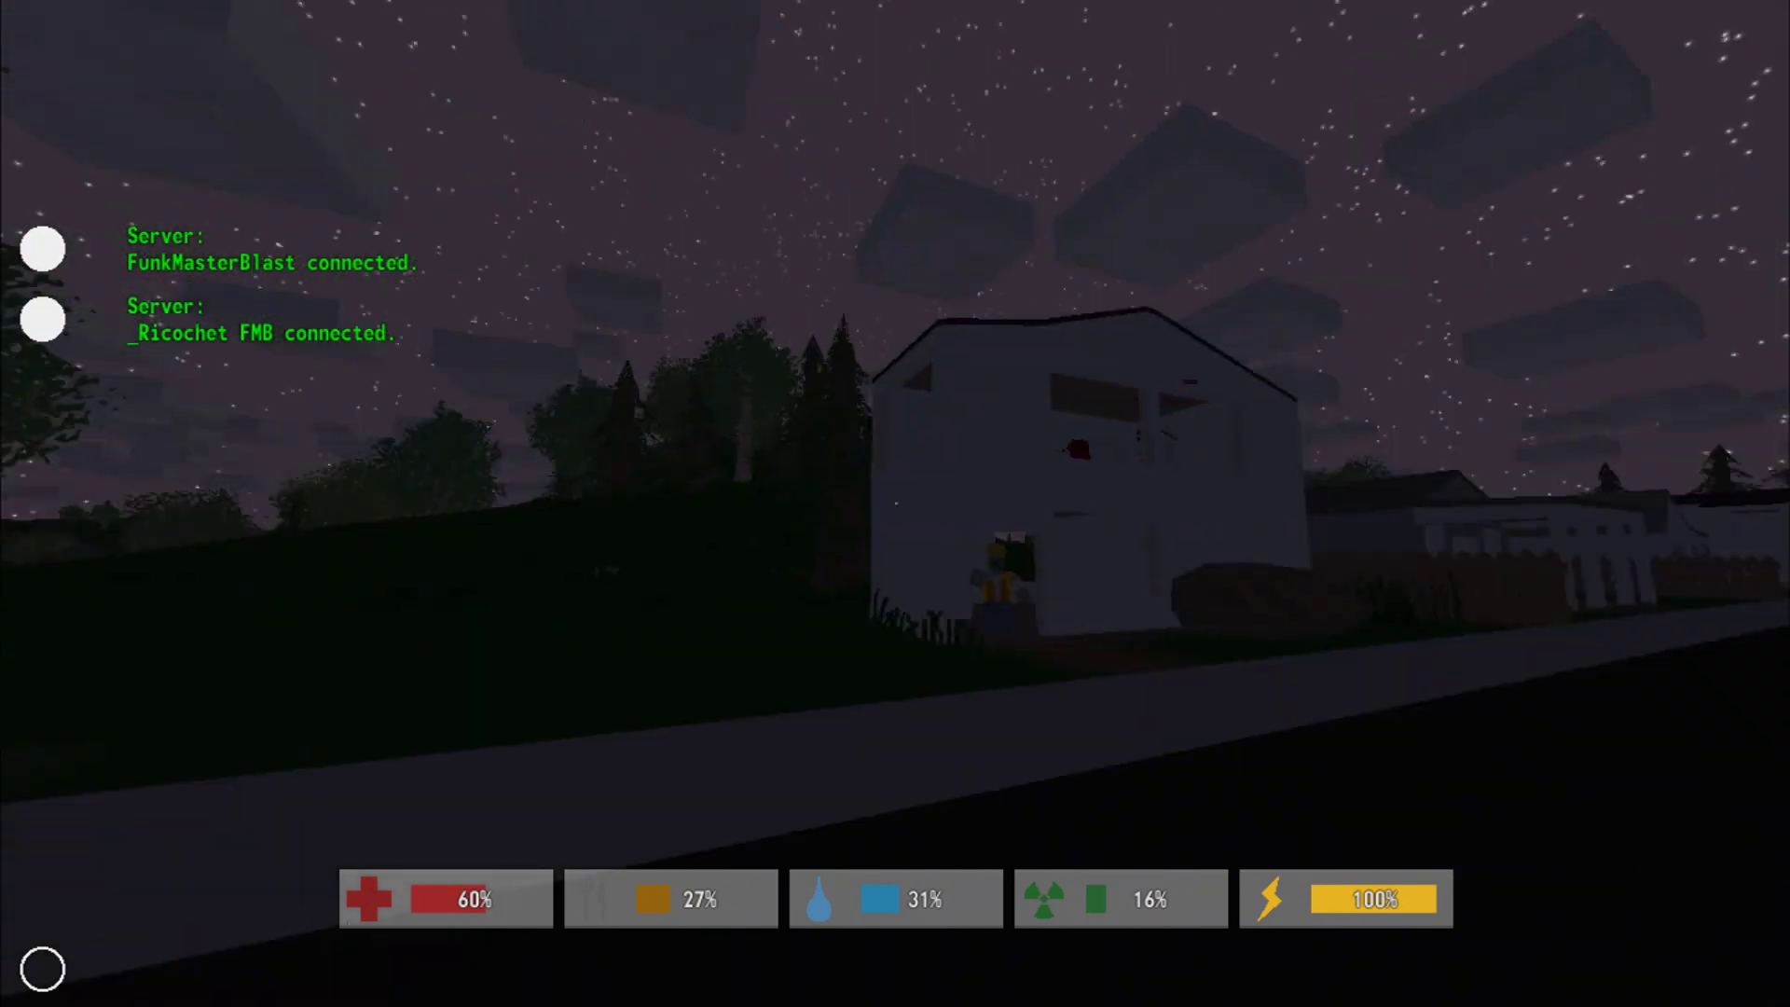
key("w")
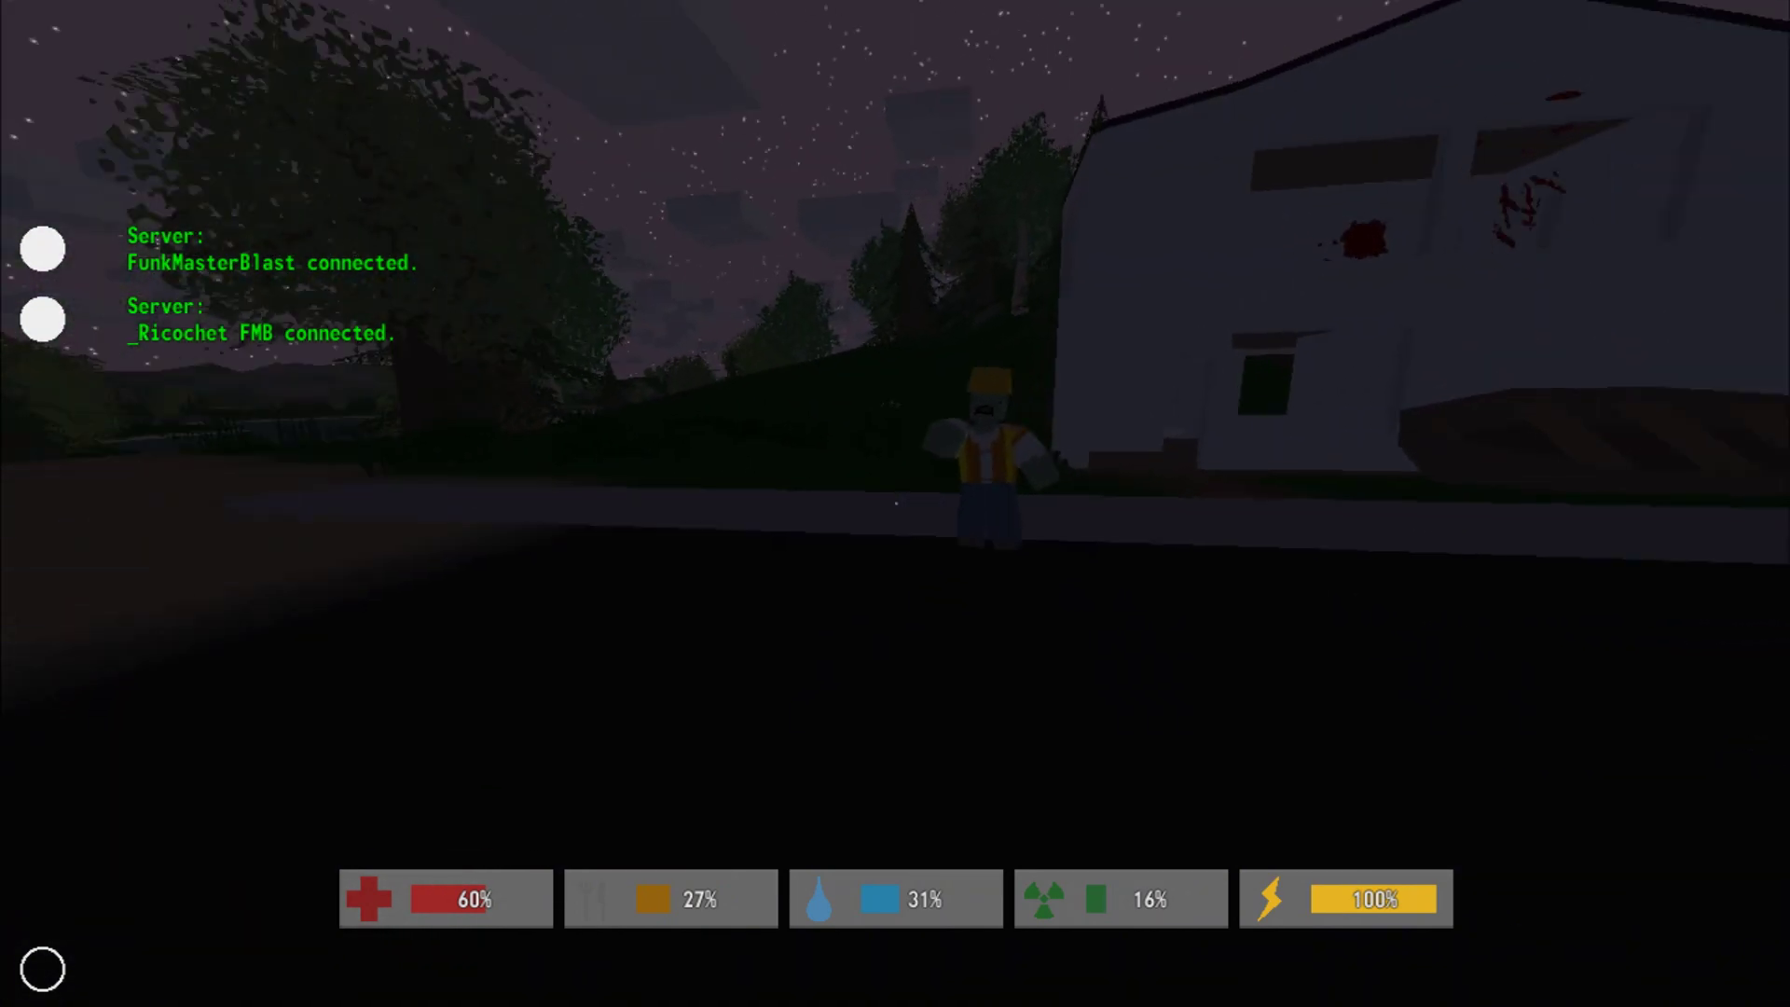
key("w")
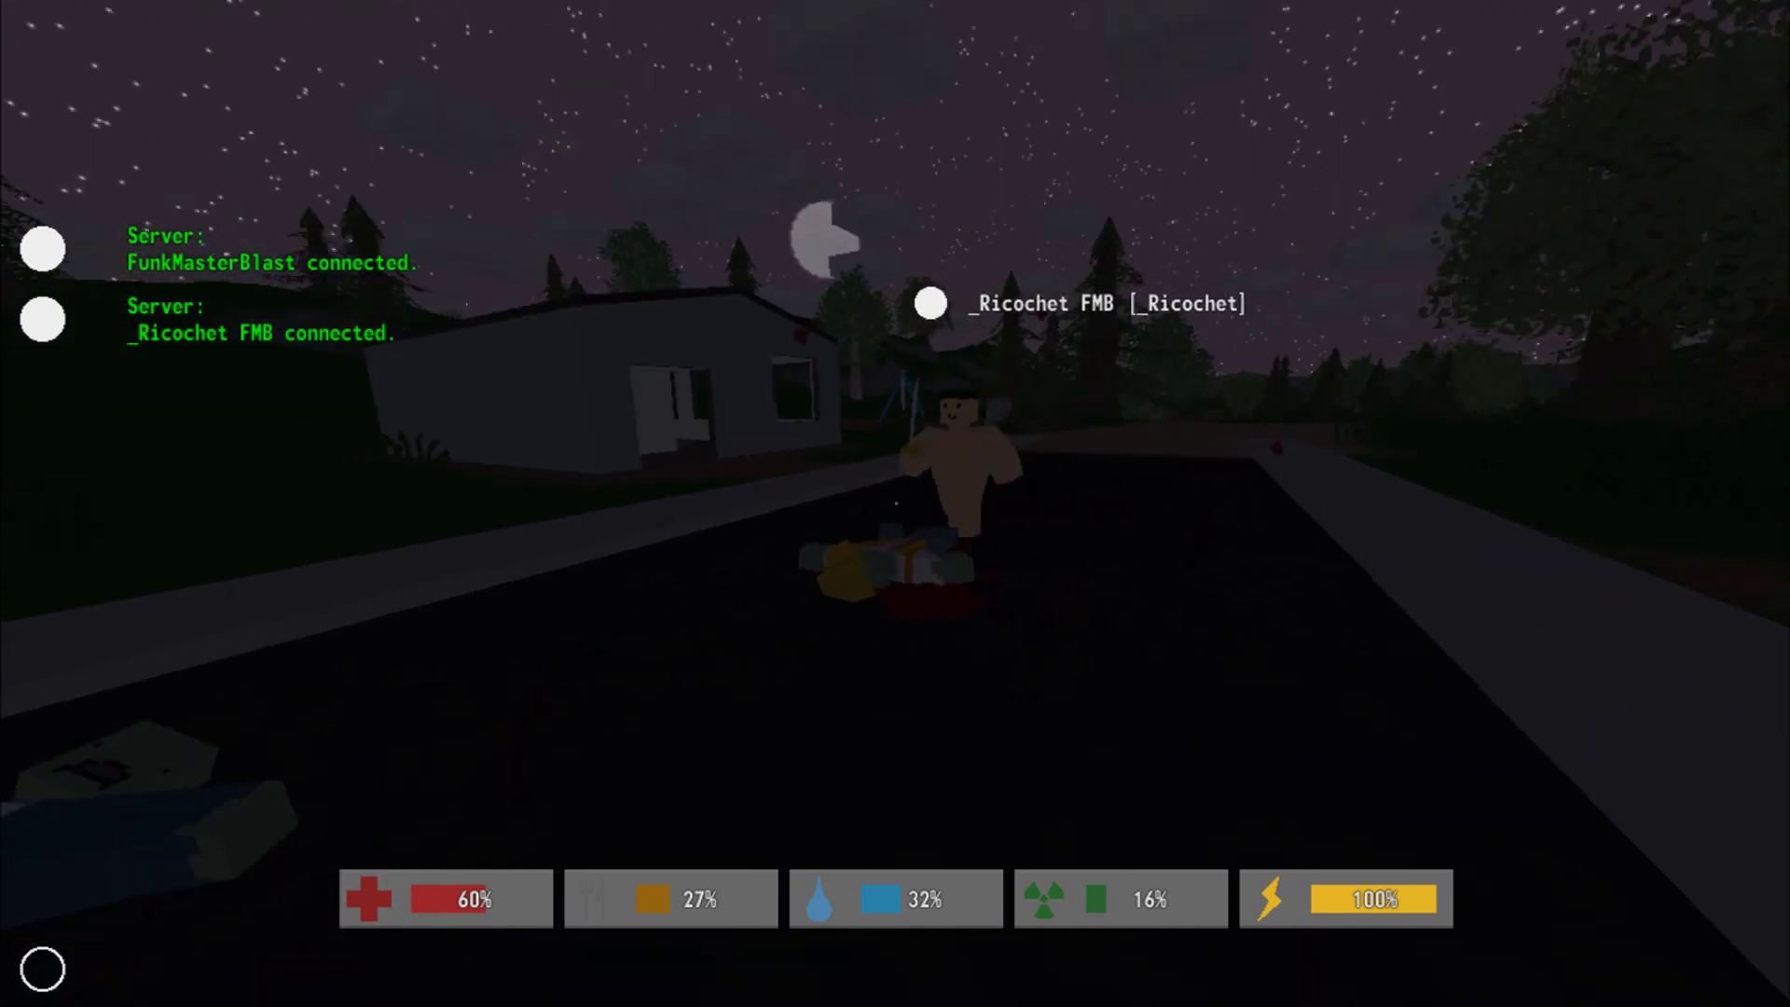
key("w")
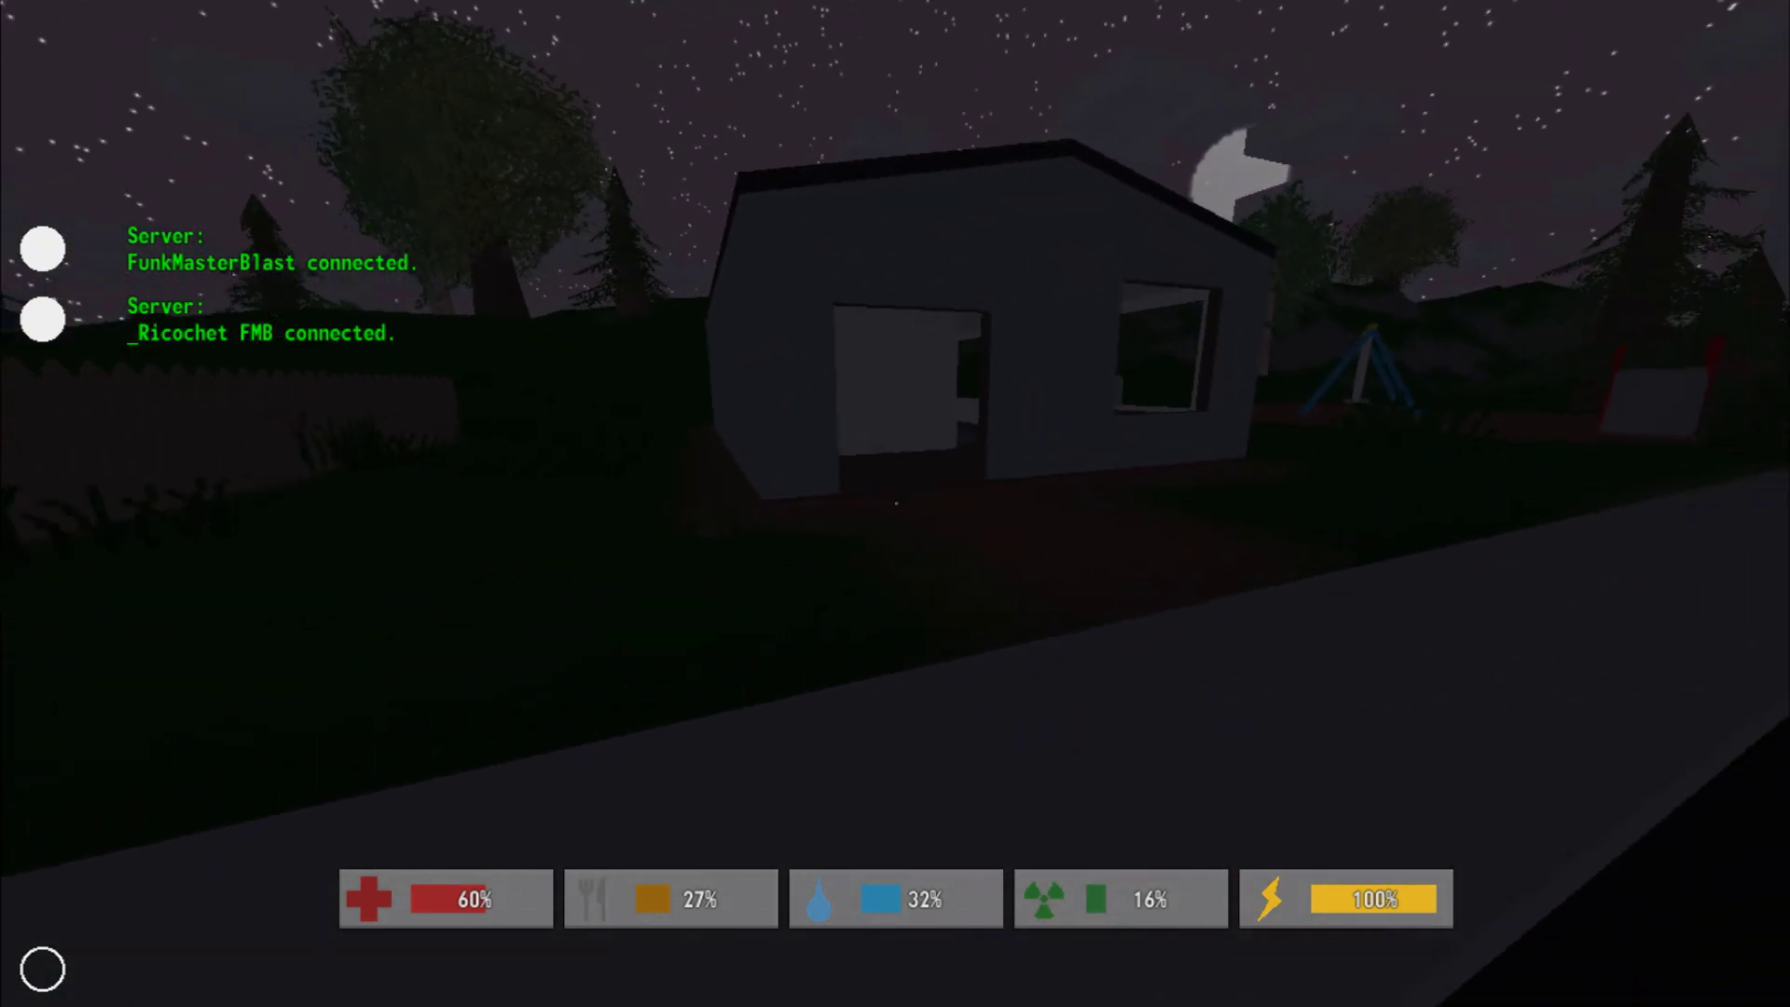
- Enter the white house swinging the weapon and grab the Baseball Bat by the bed
key("w")
left_click(895, 504)
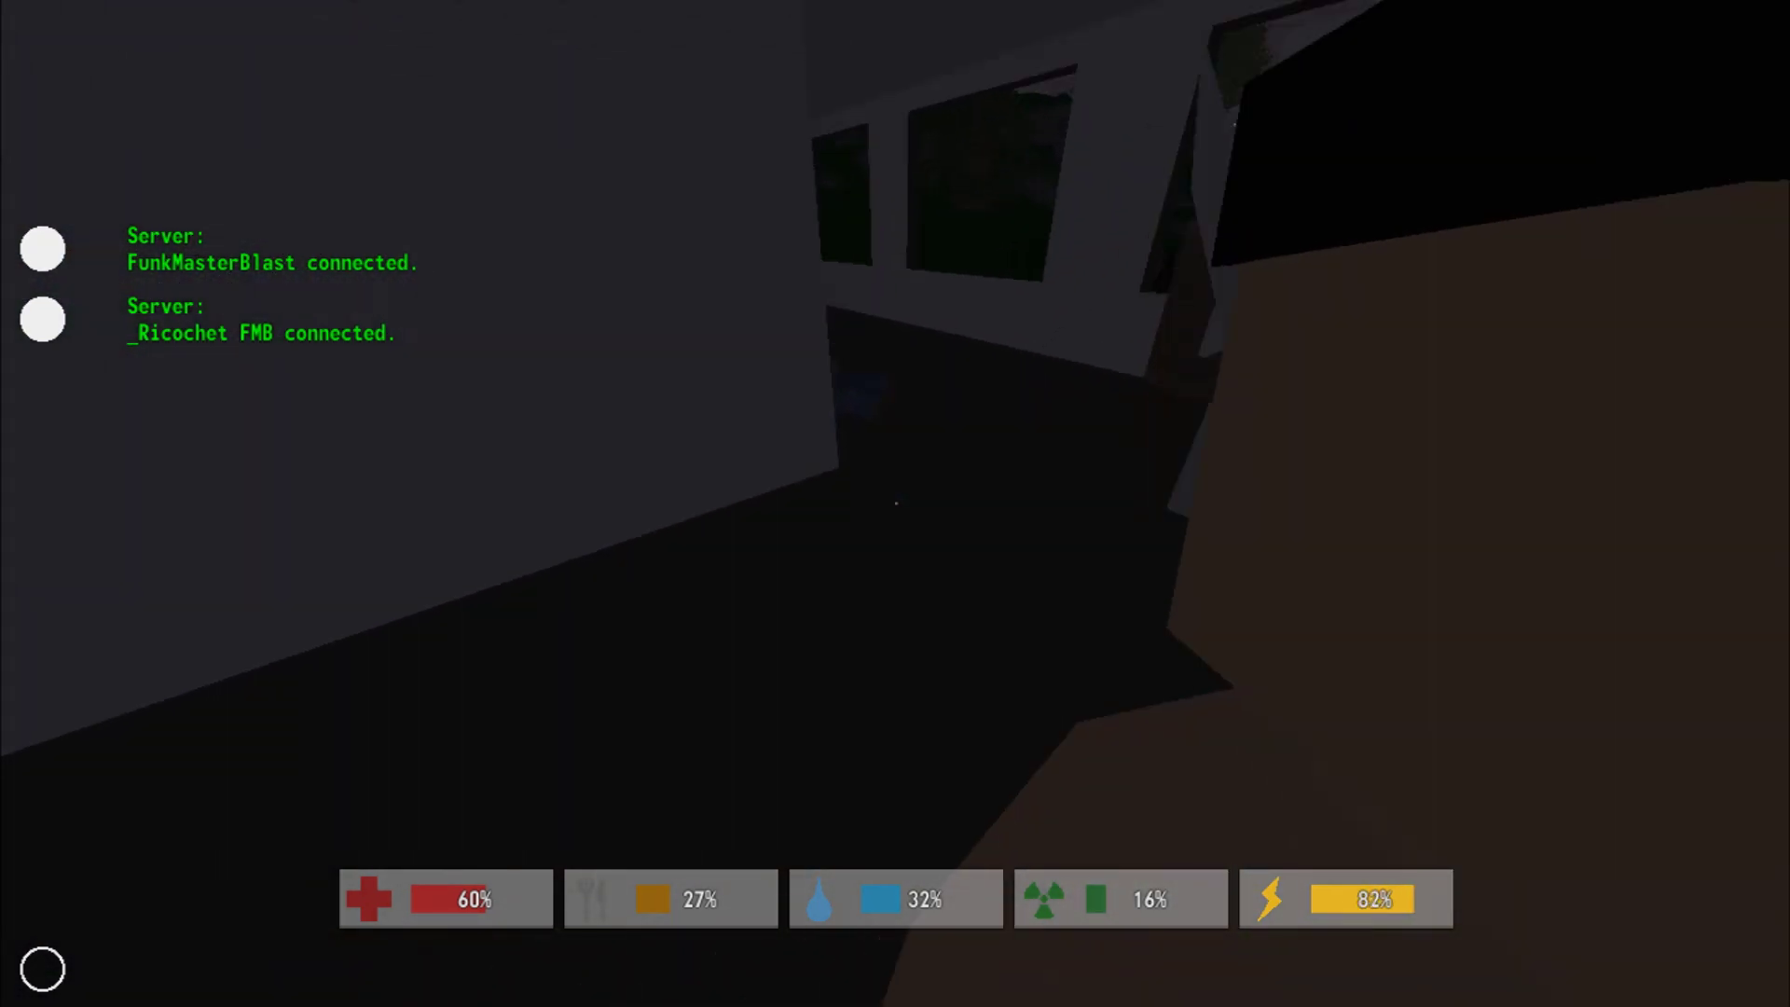
key("w")
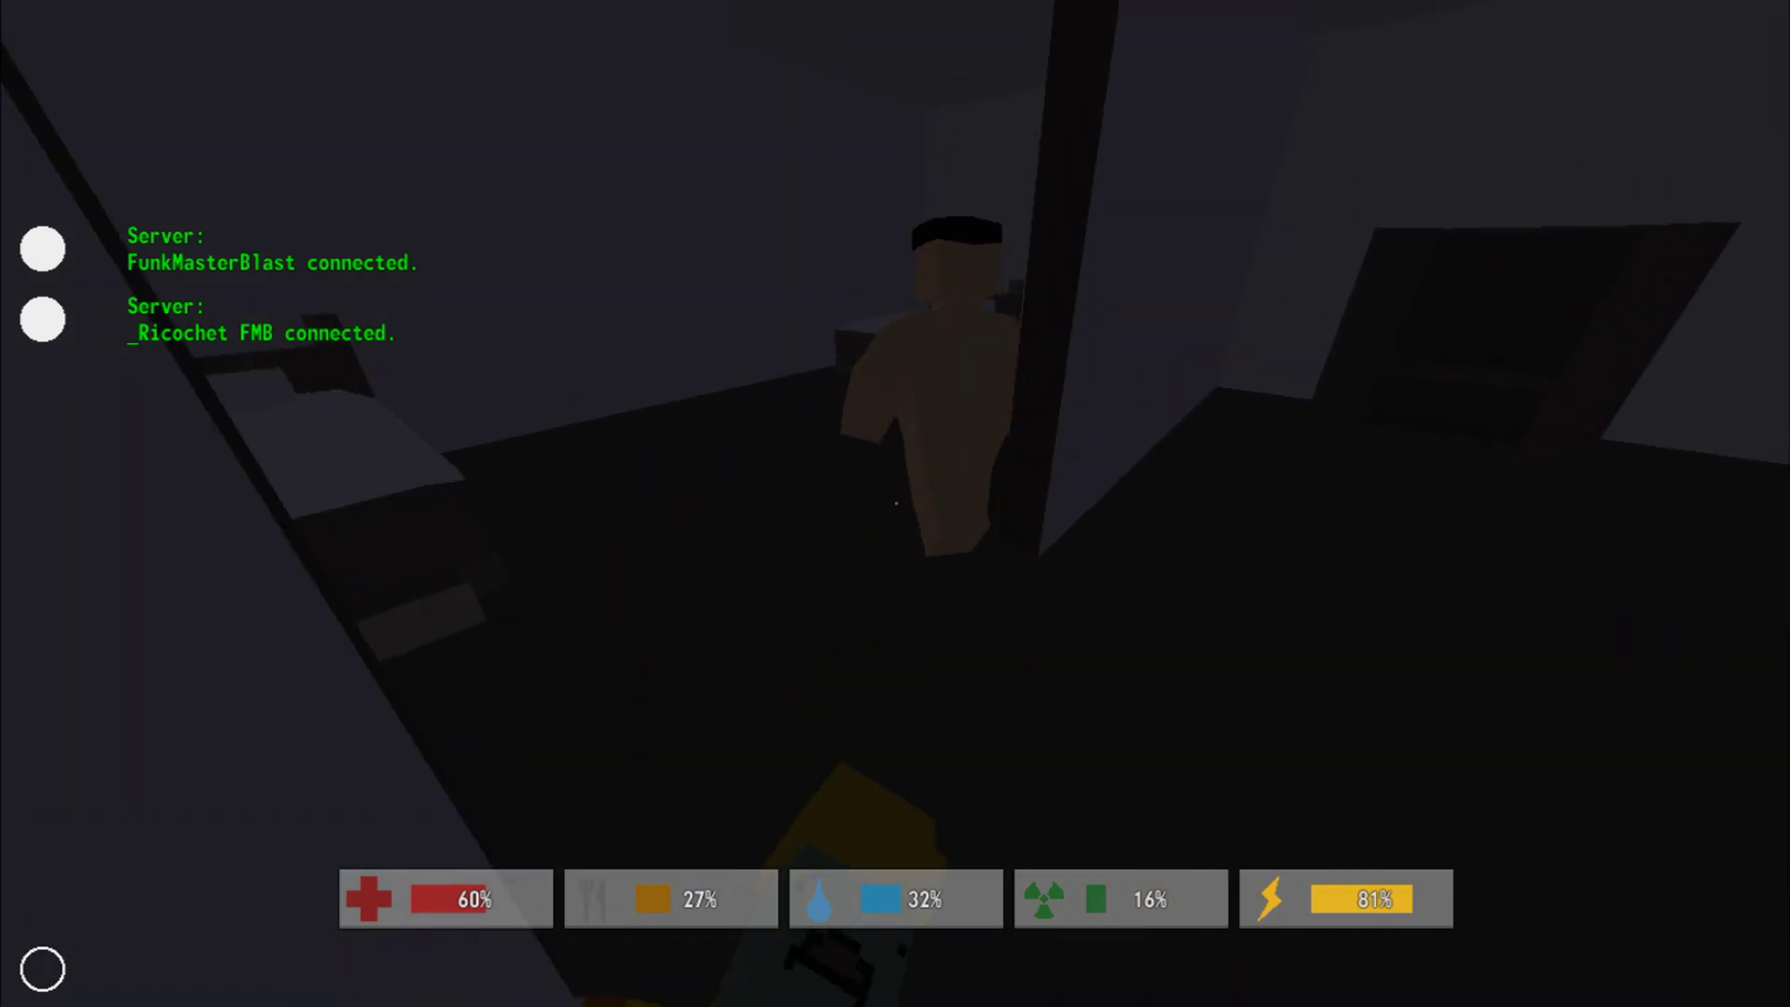
key("w")
key("f")
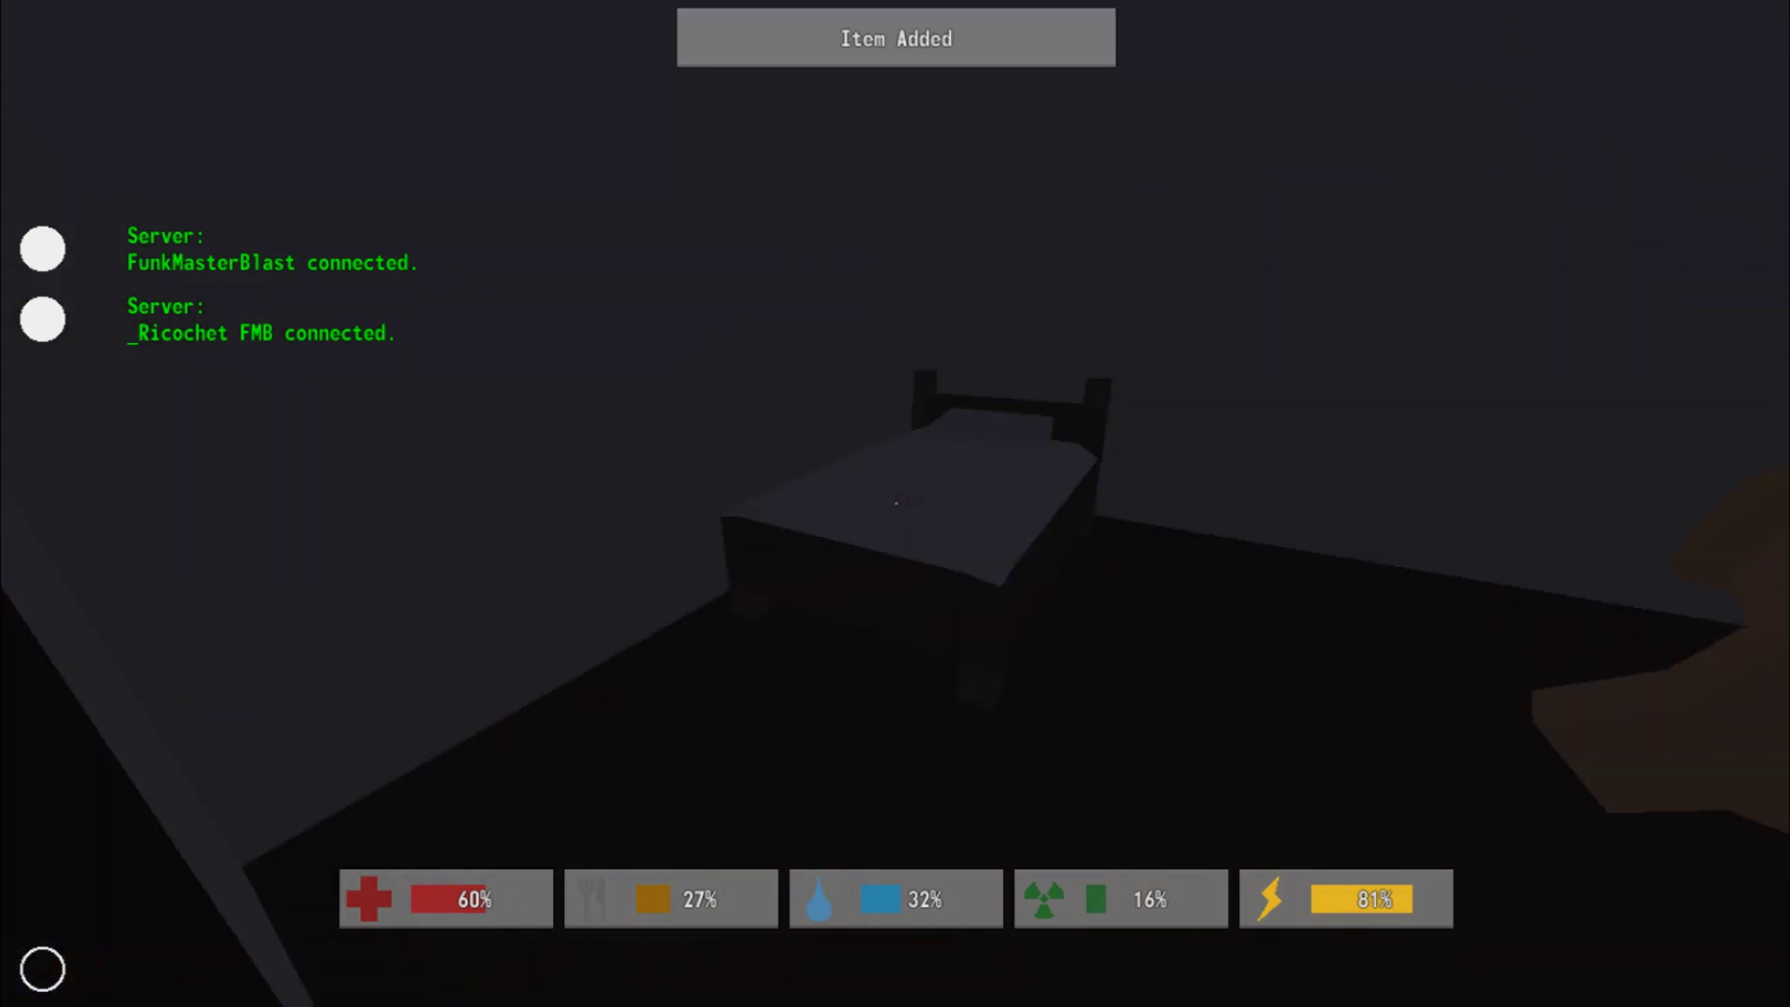
- Follow the teammate out onto the street and check the Canned Cola in the inventory
key("w")
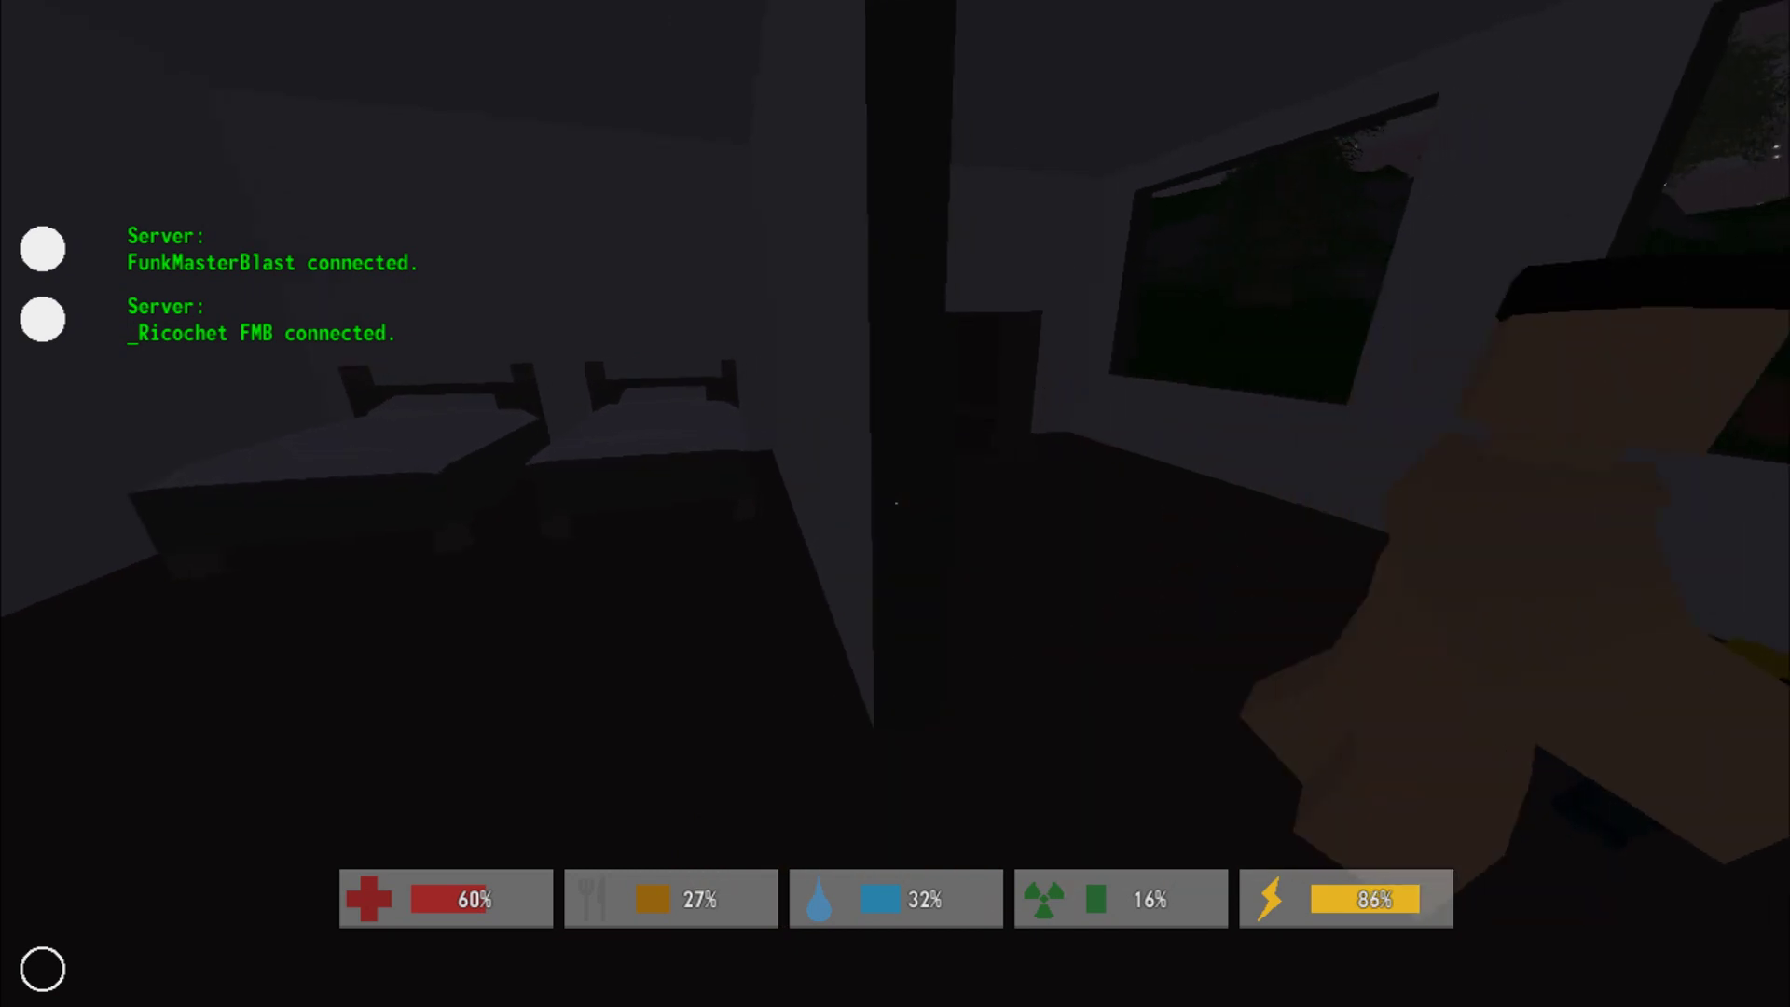
key("w")
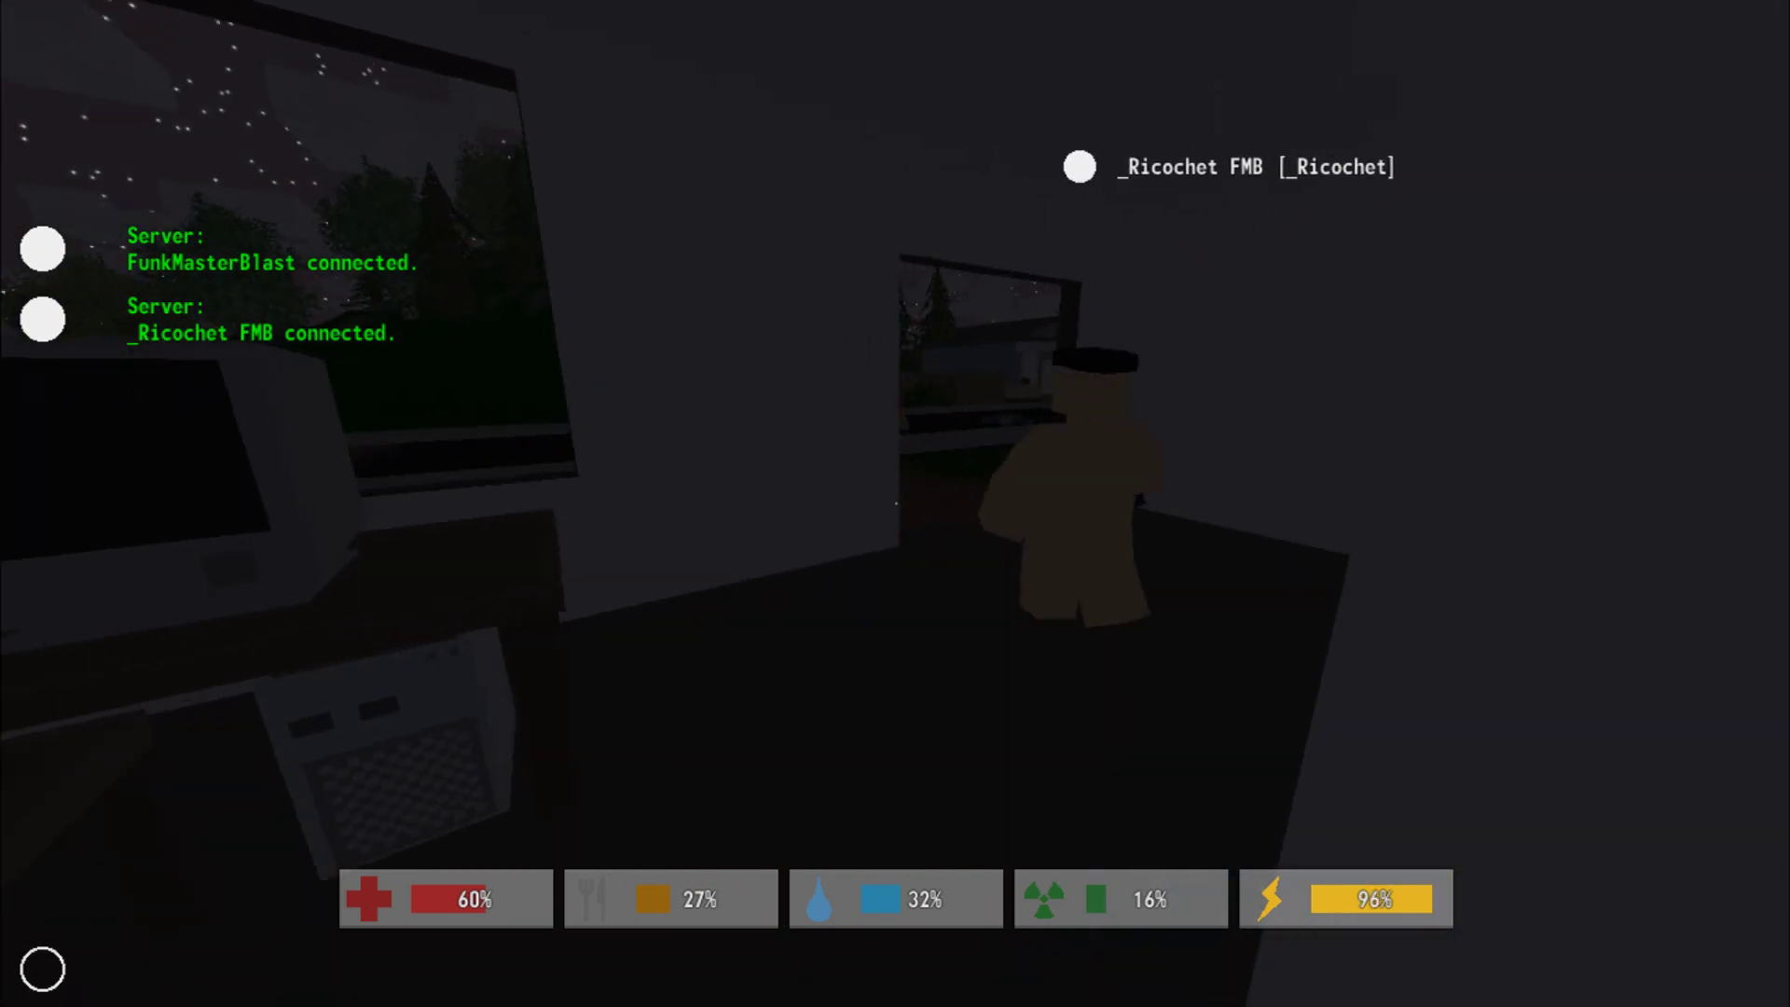
key("w")
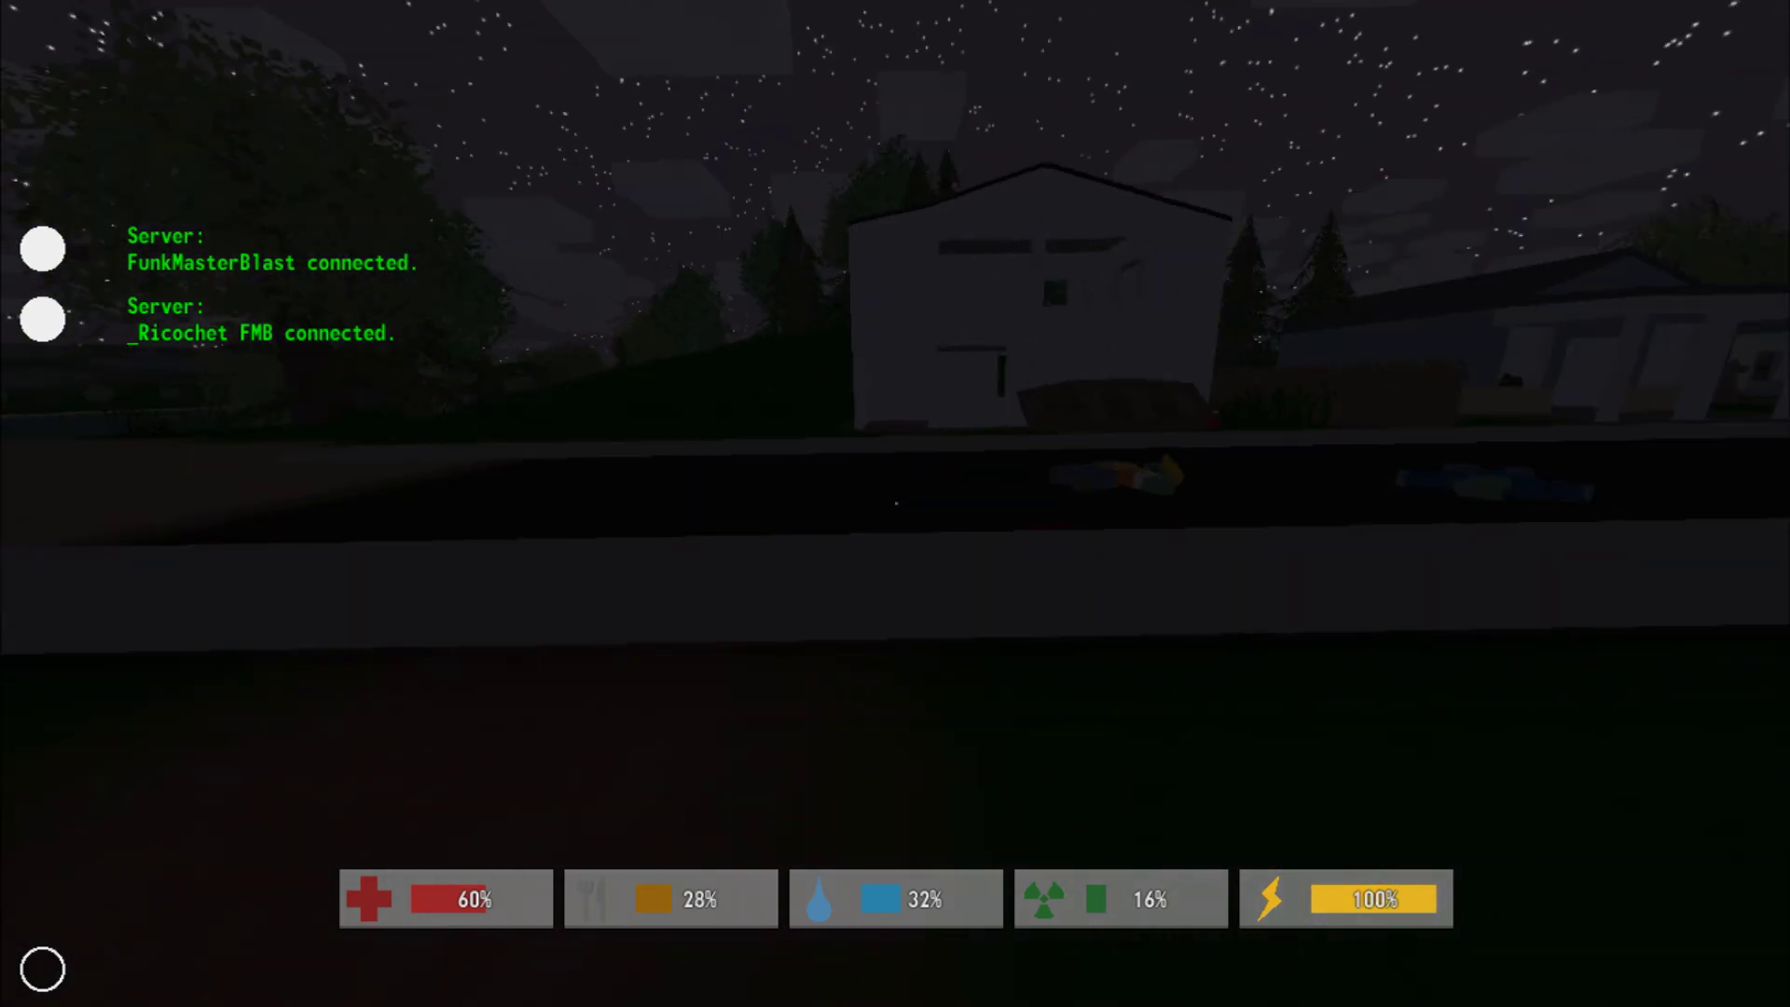
key("w")
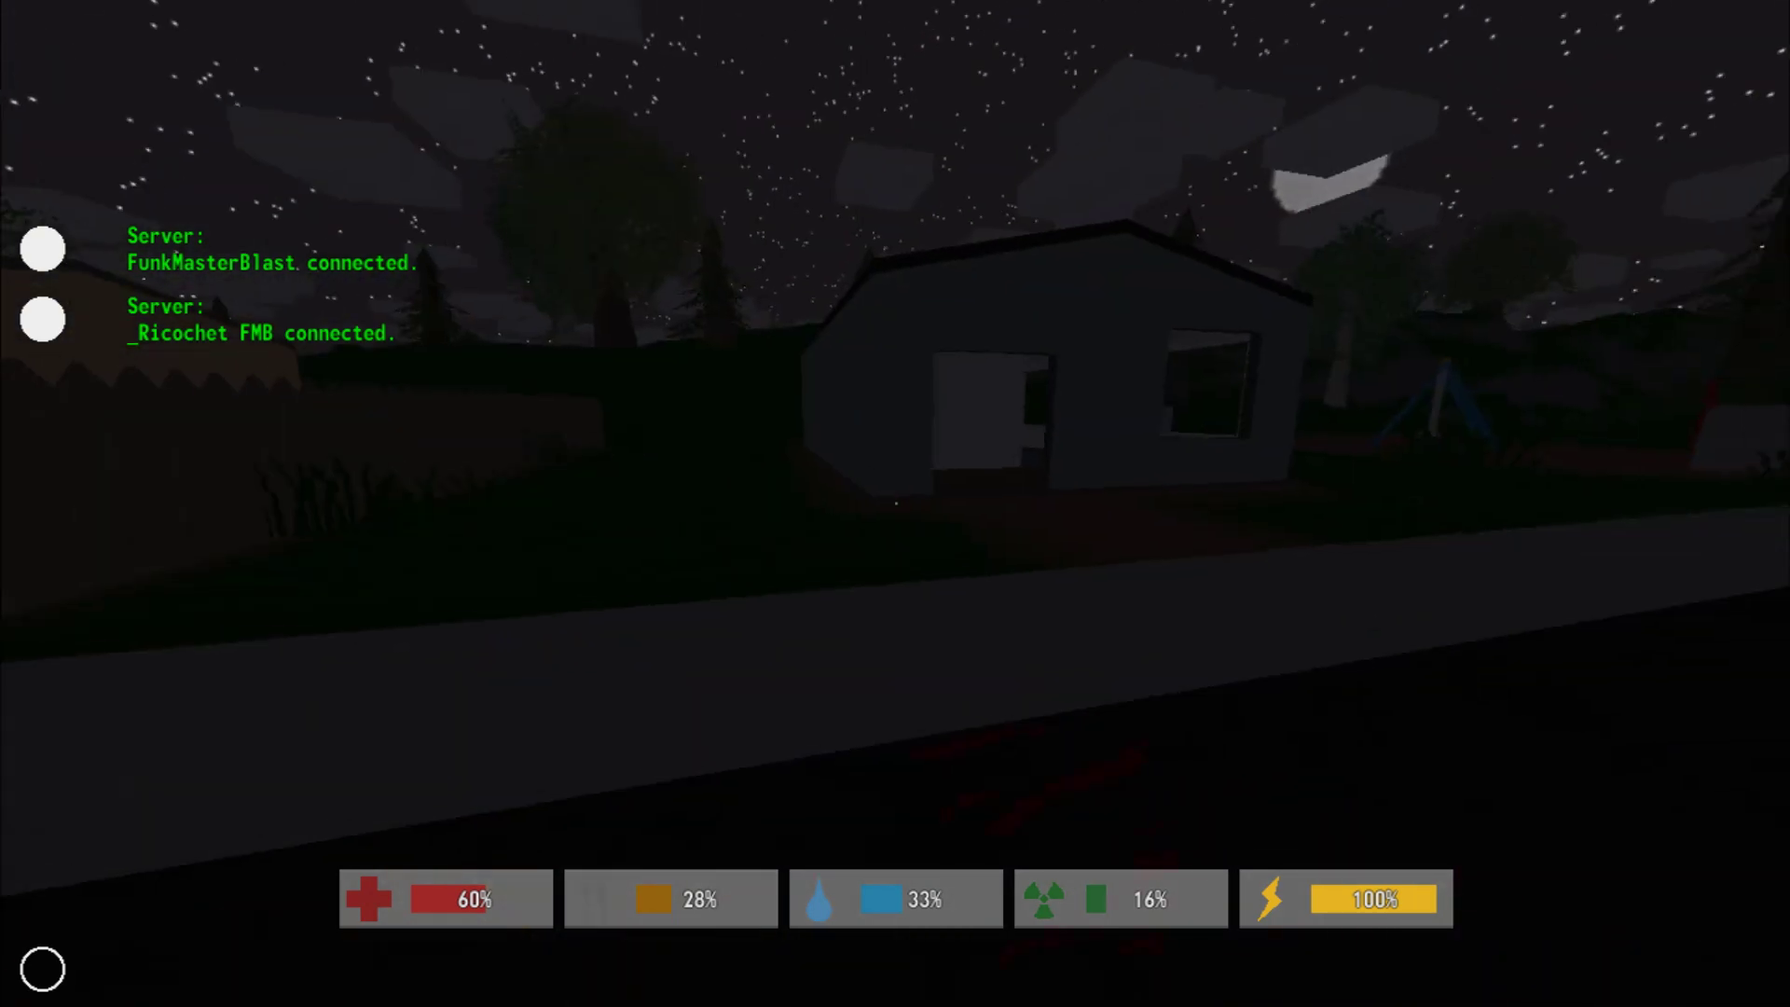
key("g")
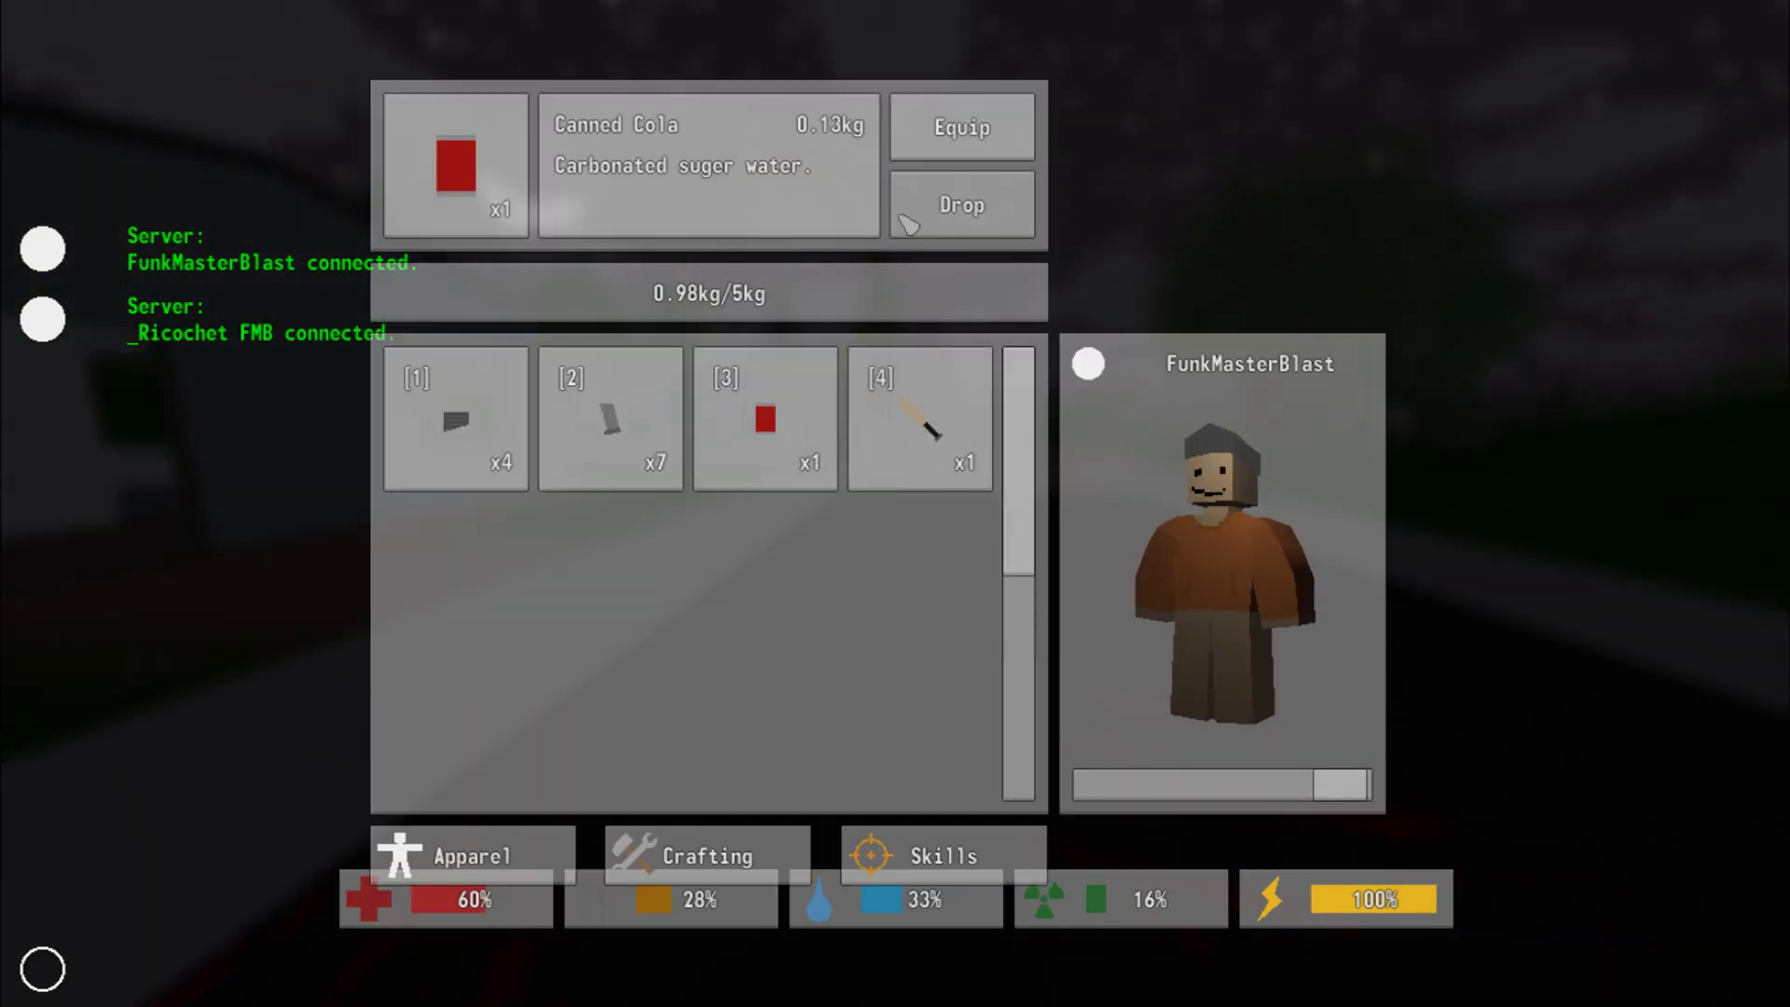
- Equip and drink the Canned Cola, then sprint through the nearby house
left_click(963, 126)
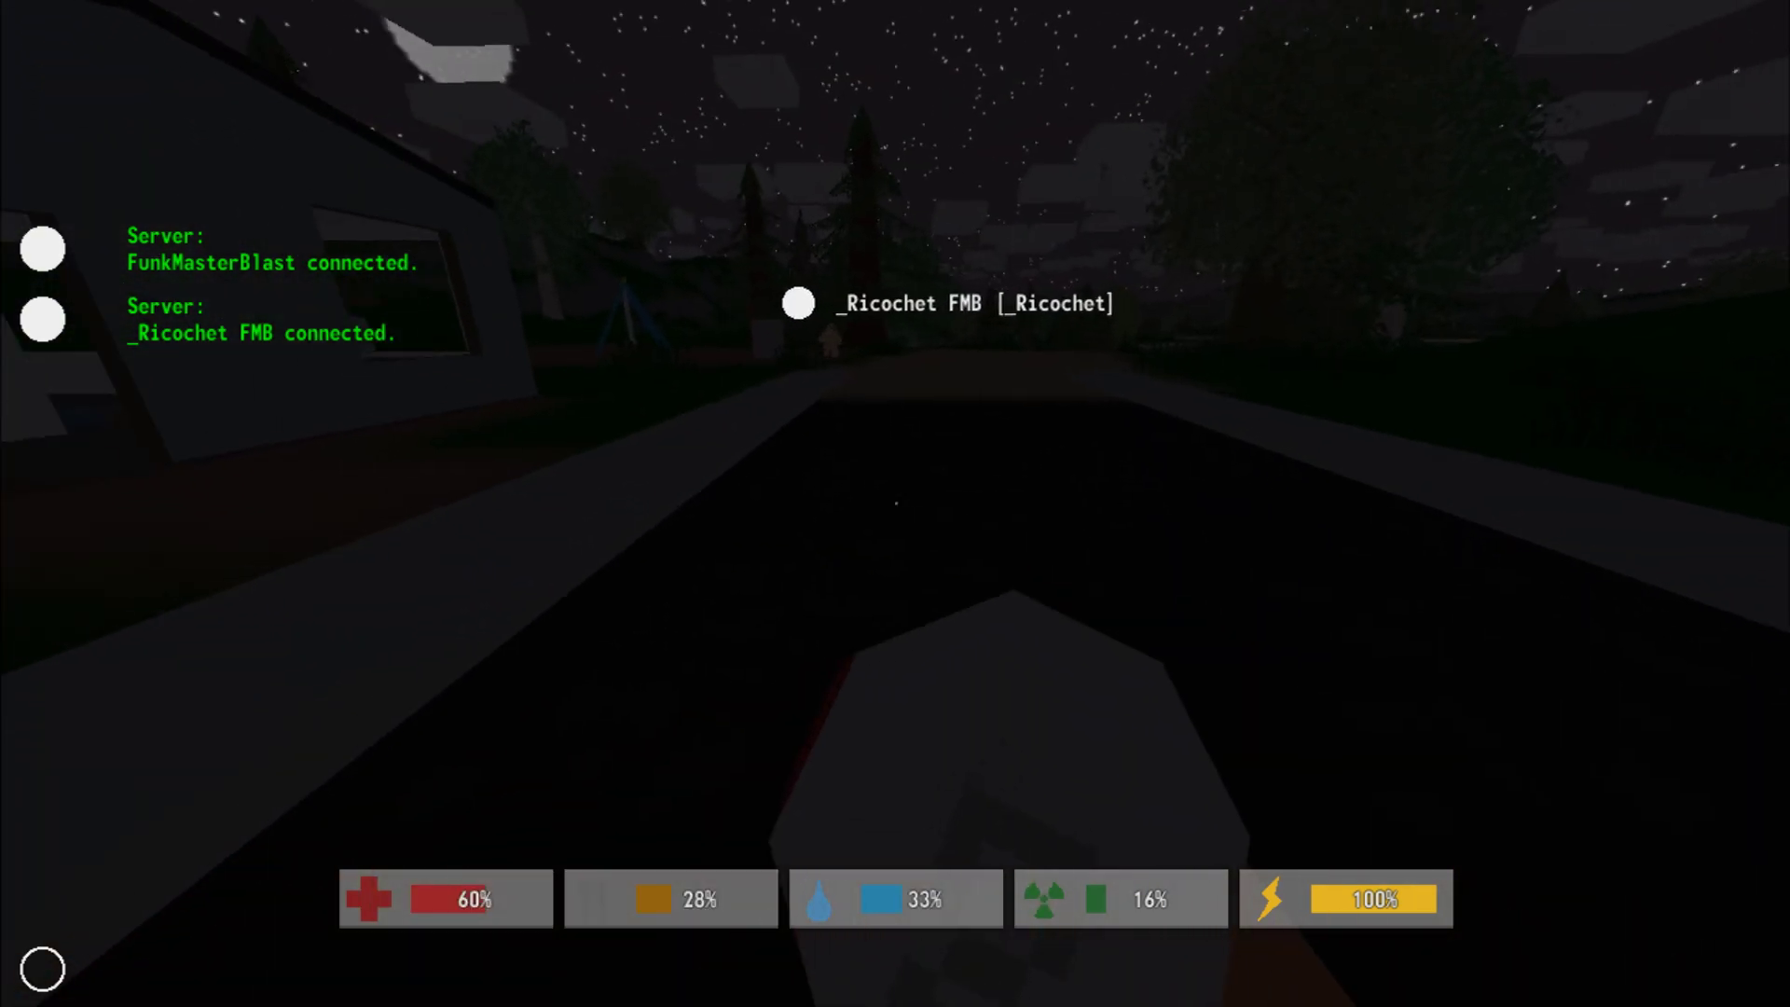
key("w")
left_click(896, 504)
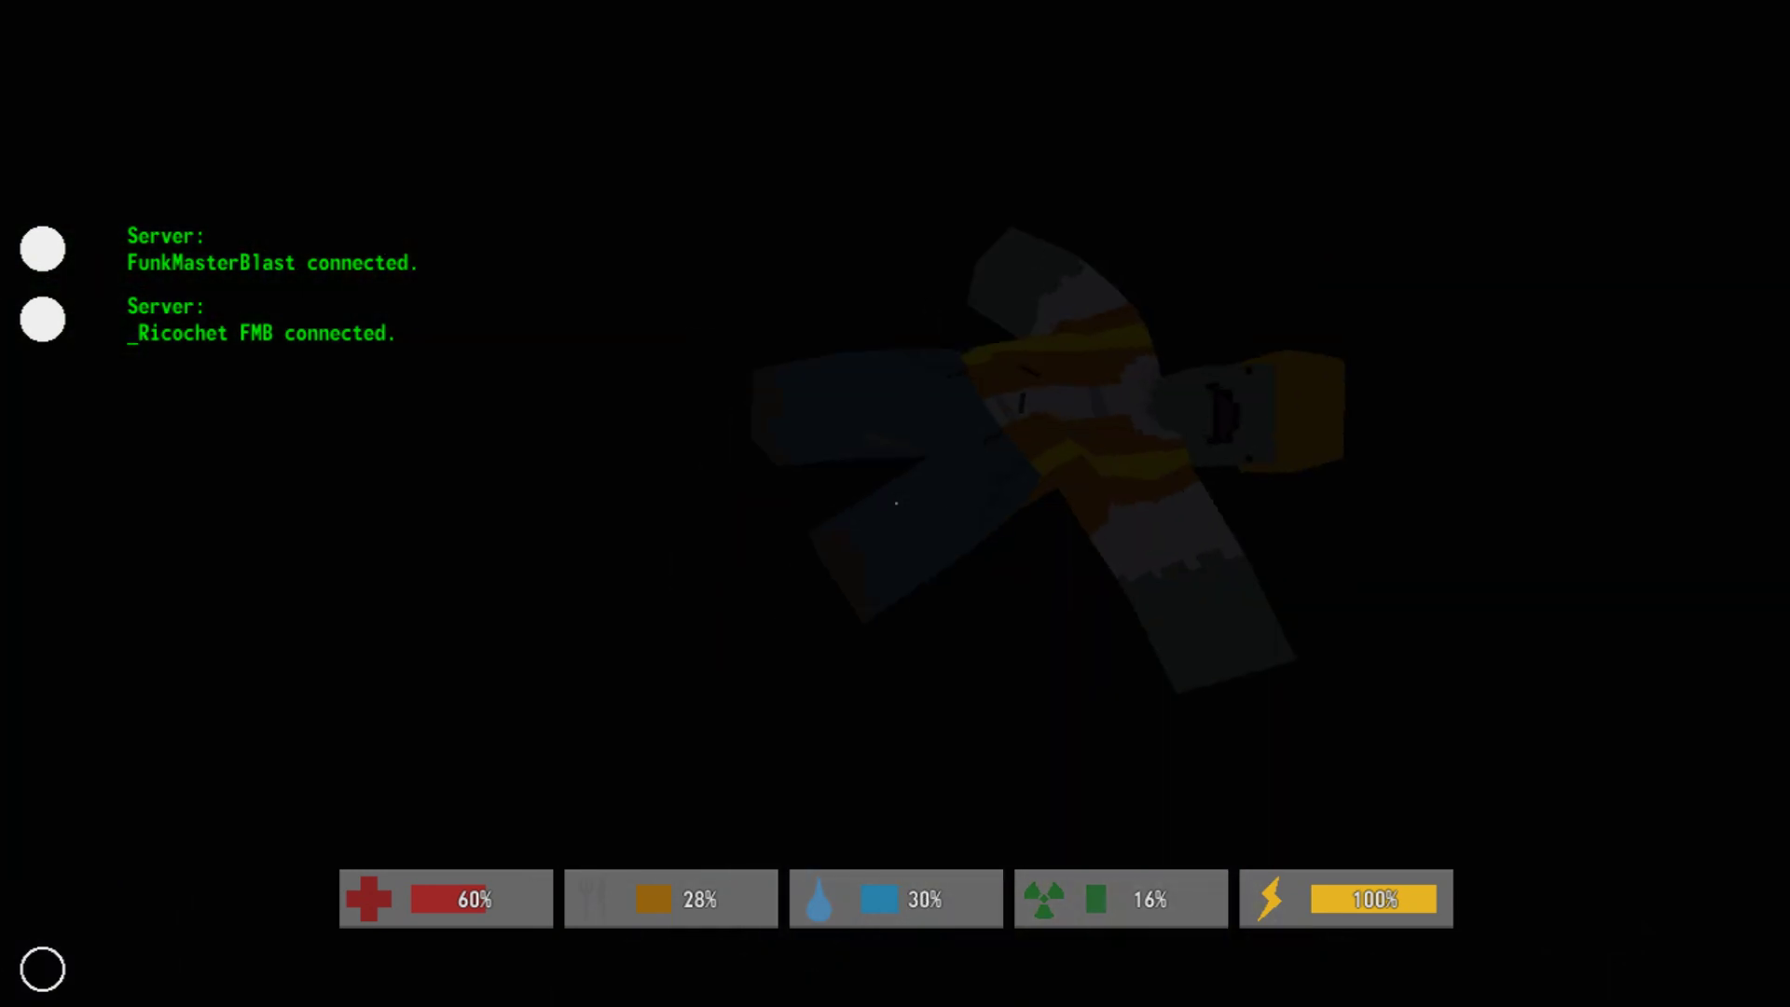
key("w")
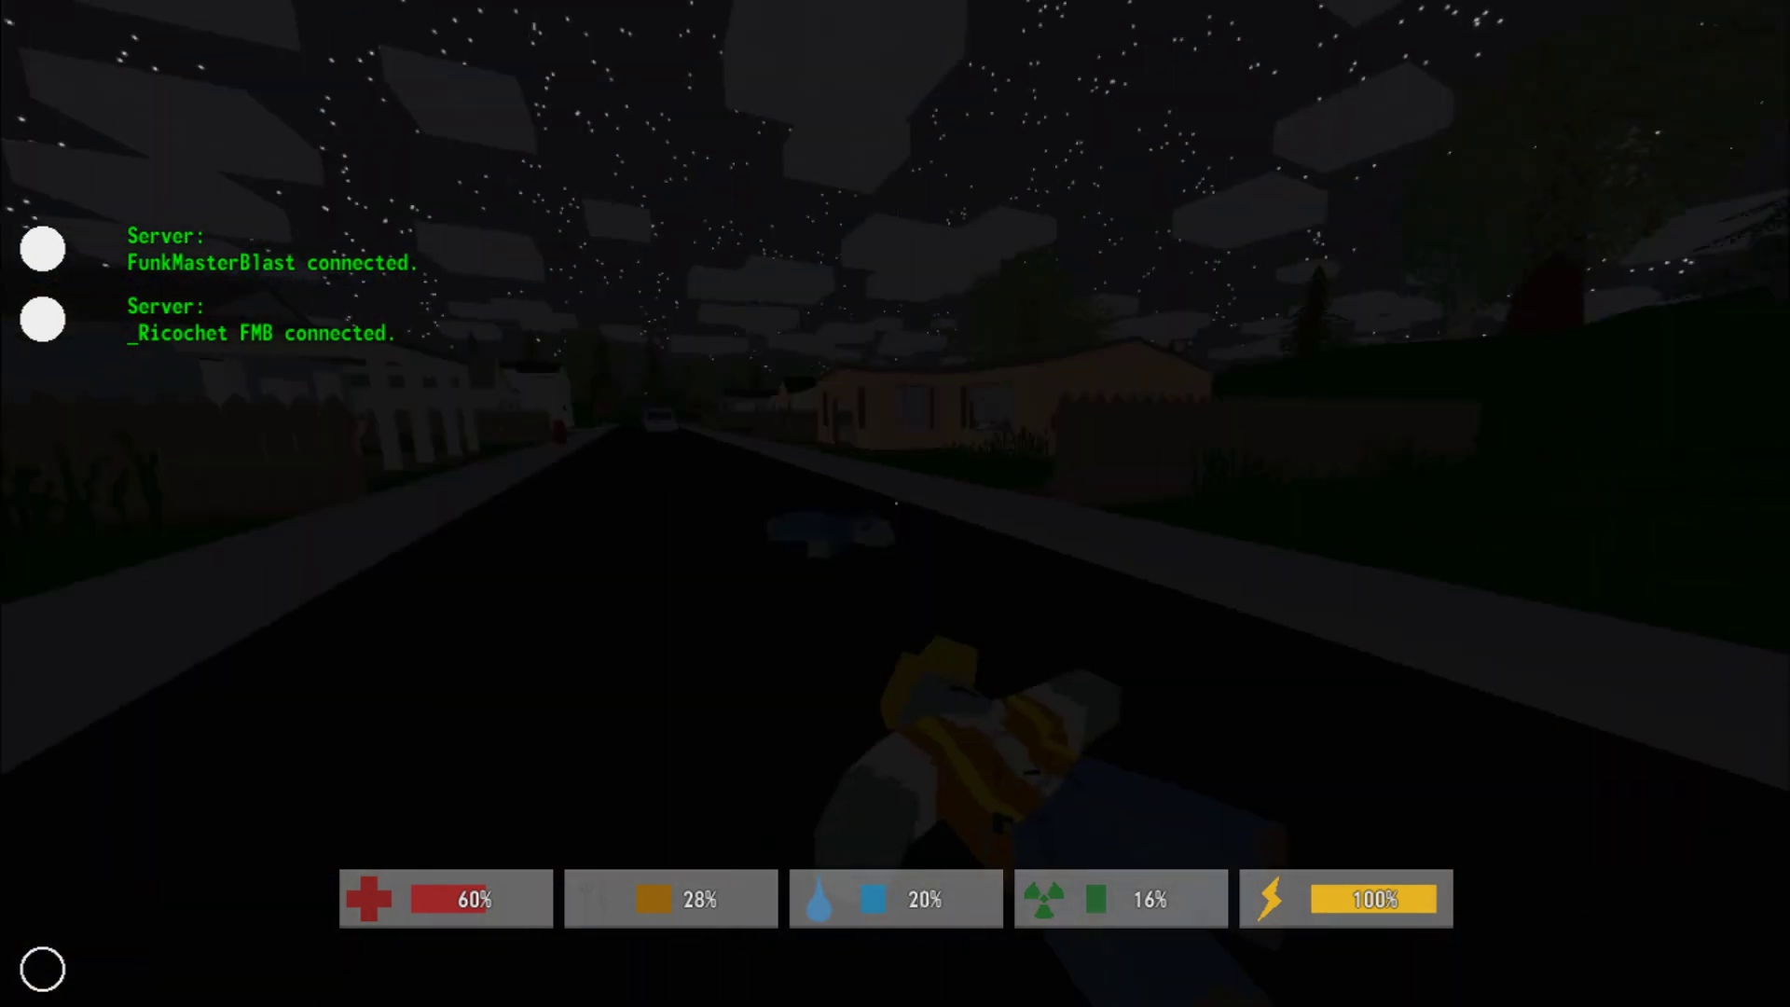
key("shift+w")
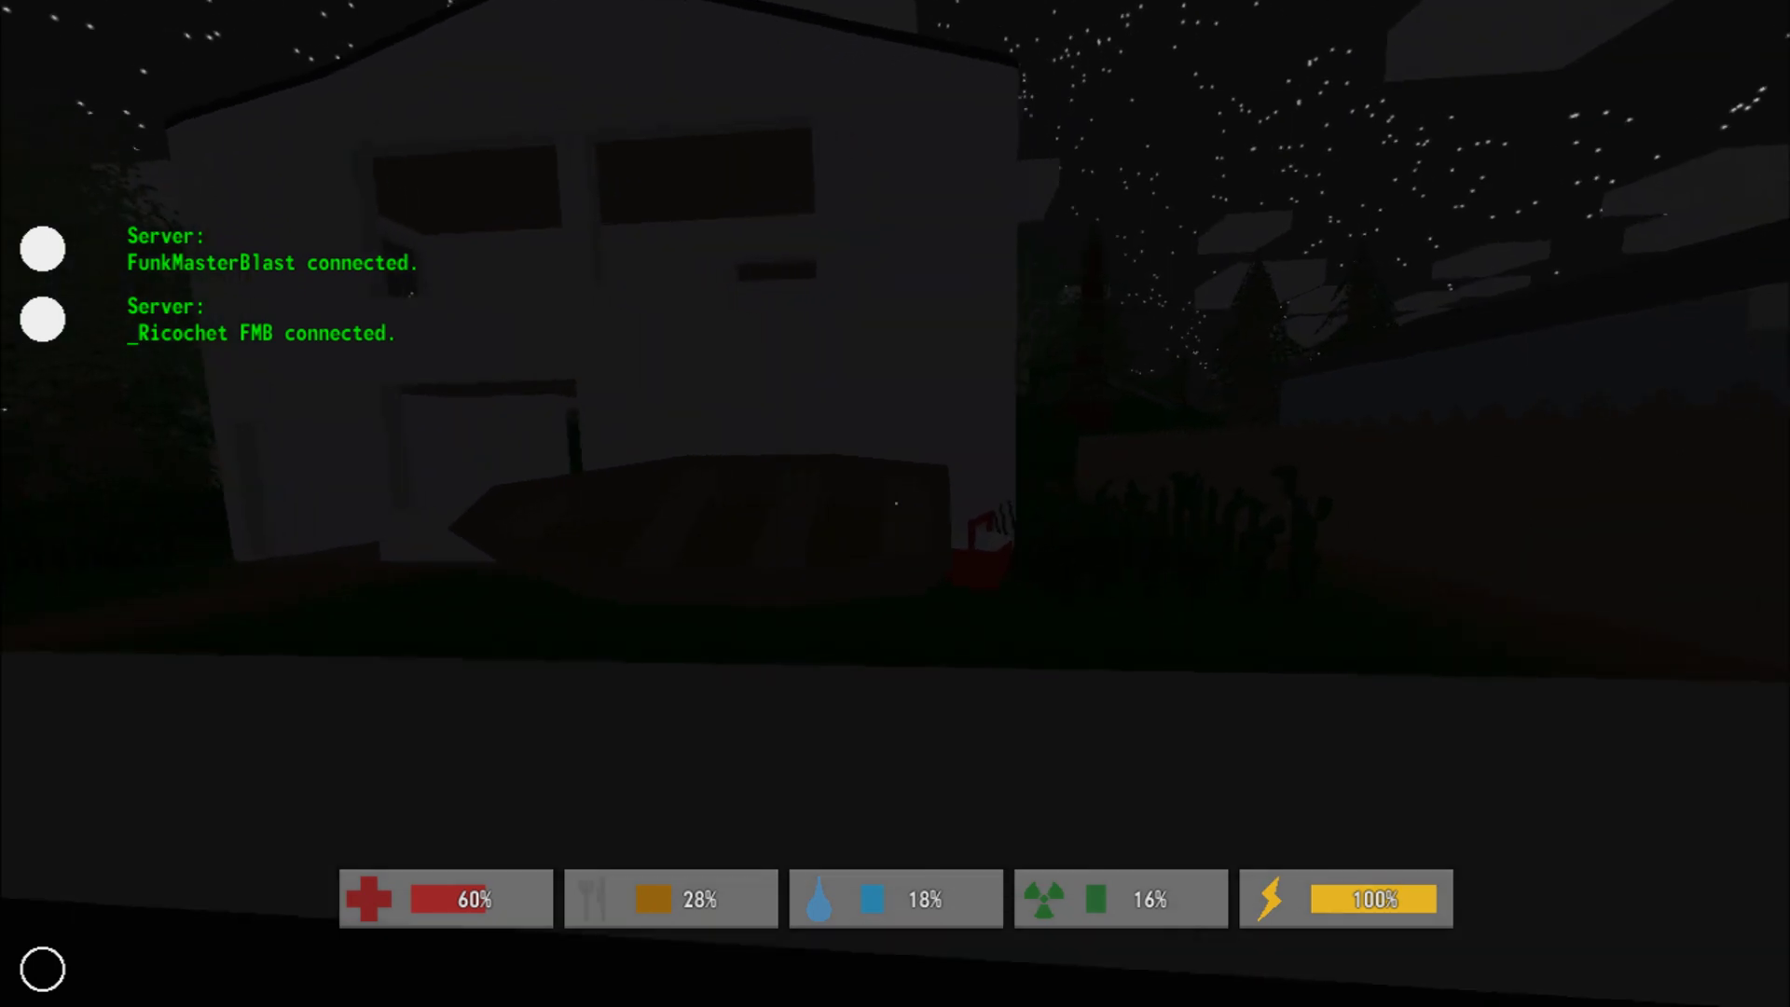
key("shift+w")
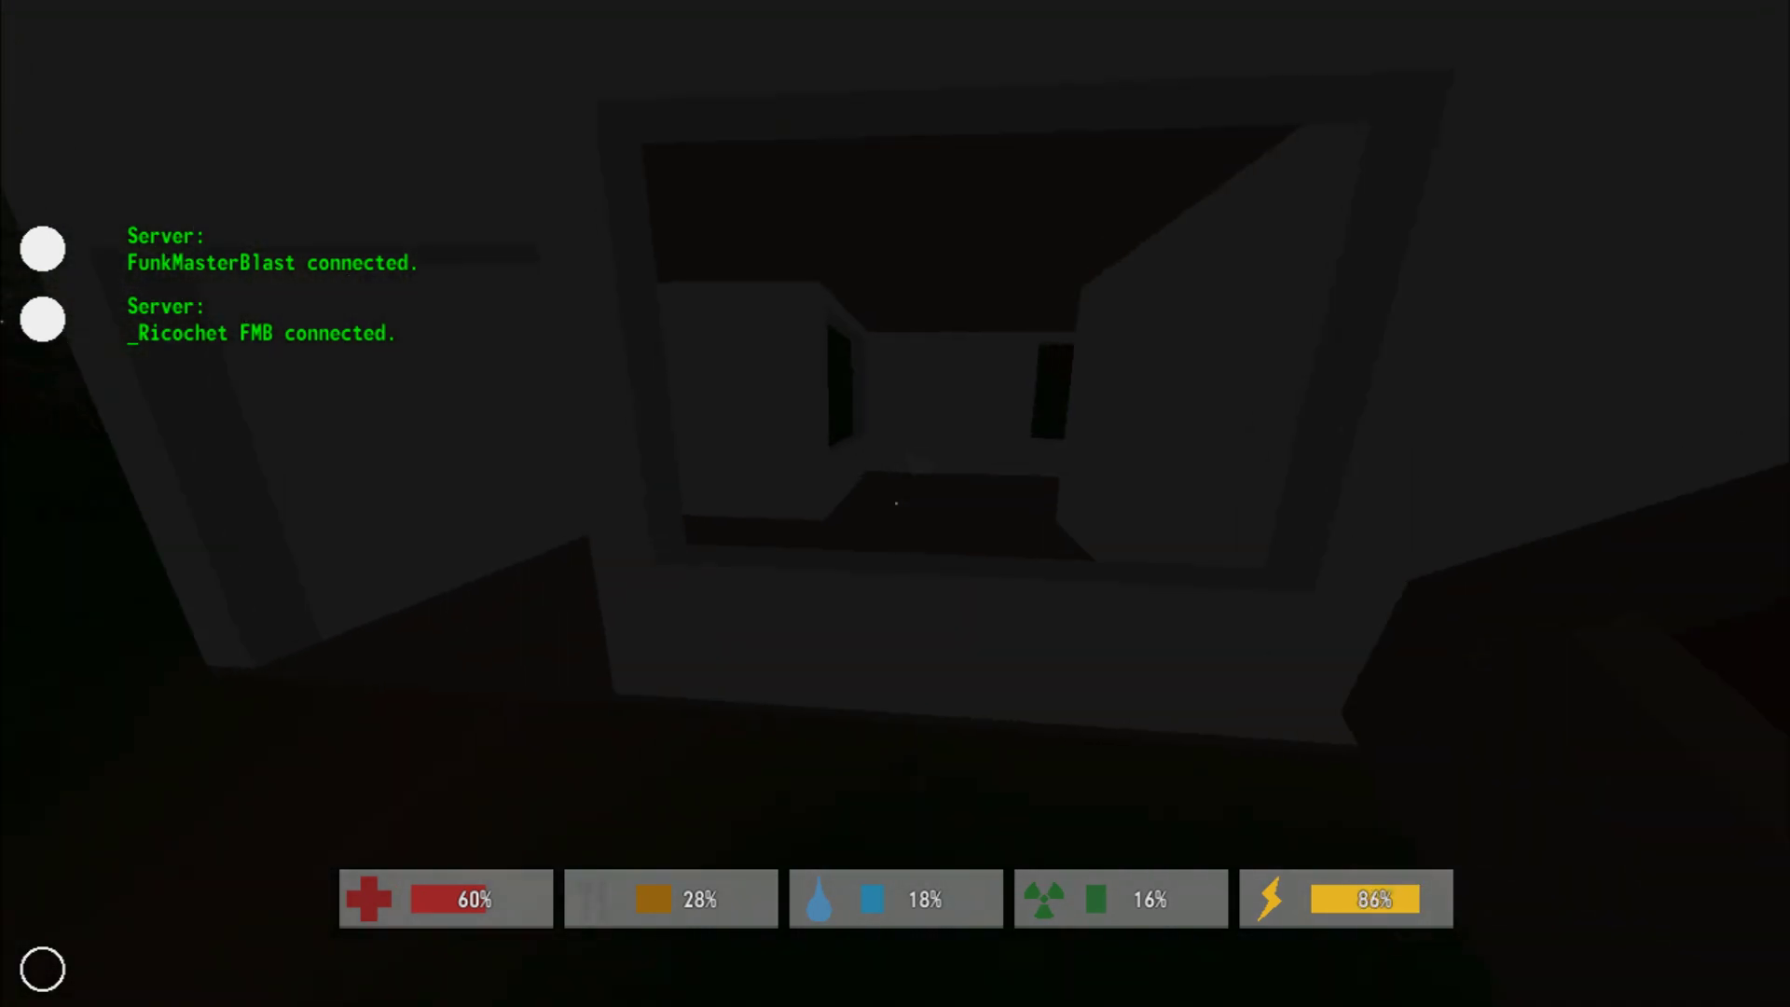
- Head down the street past the orange house and parked cars, then board the vehicle
key("shift+w")
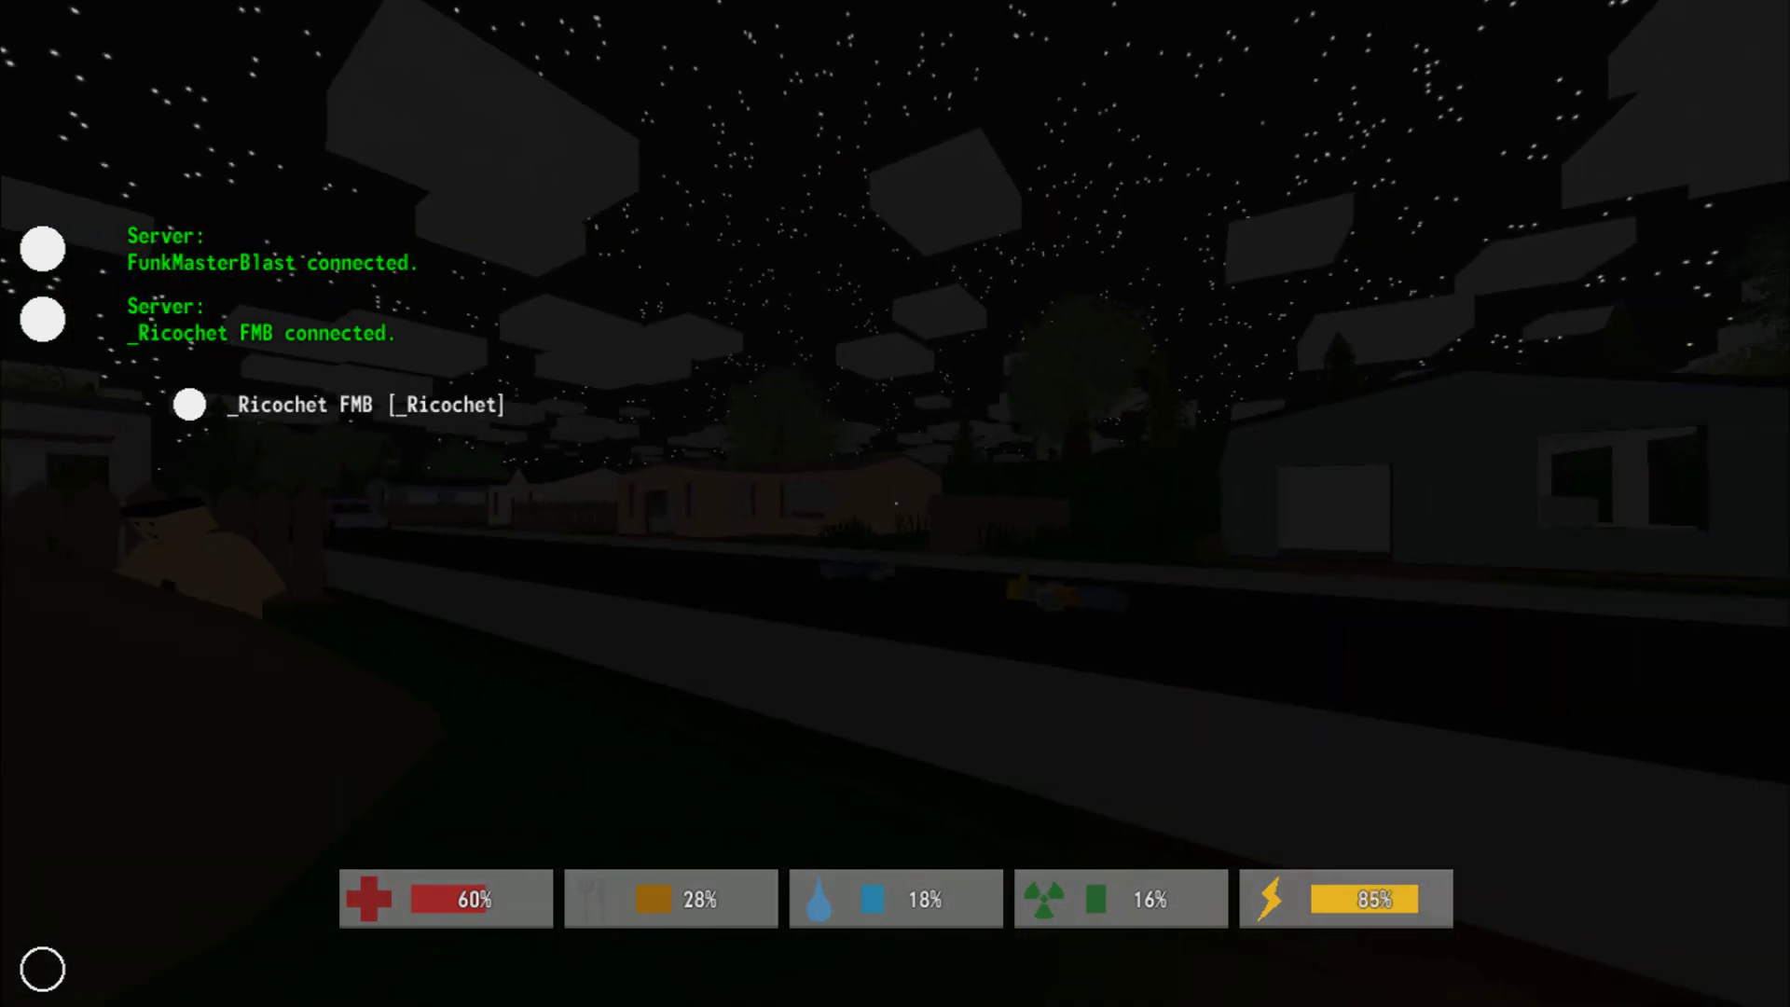
key("w")
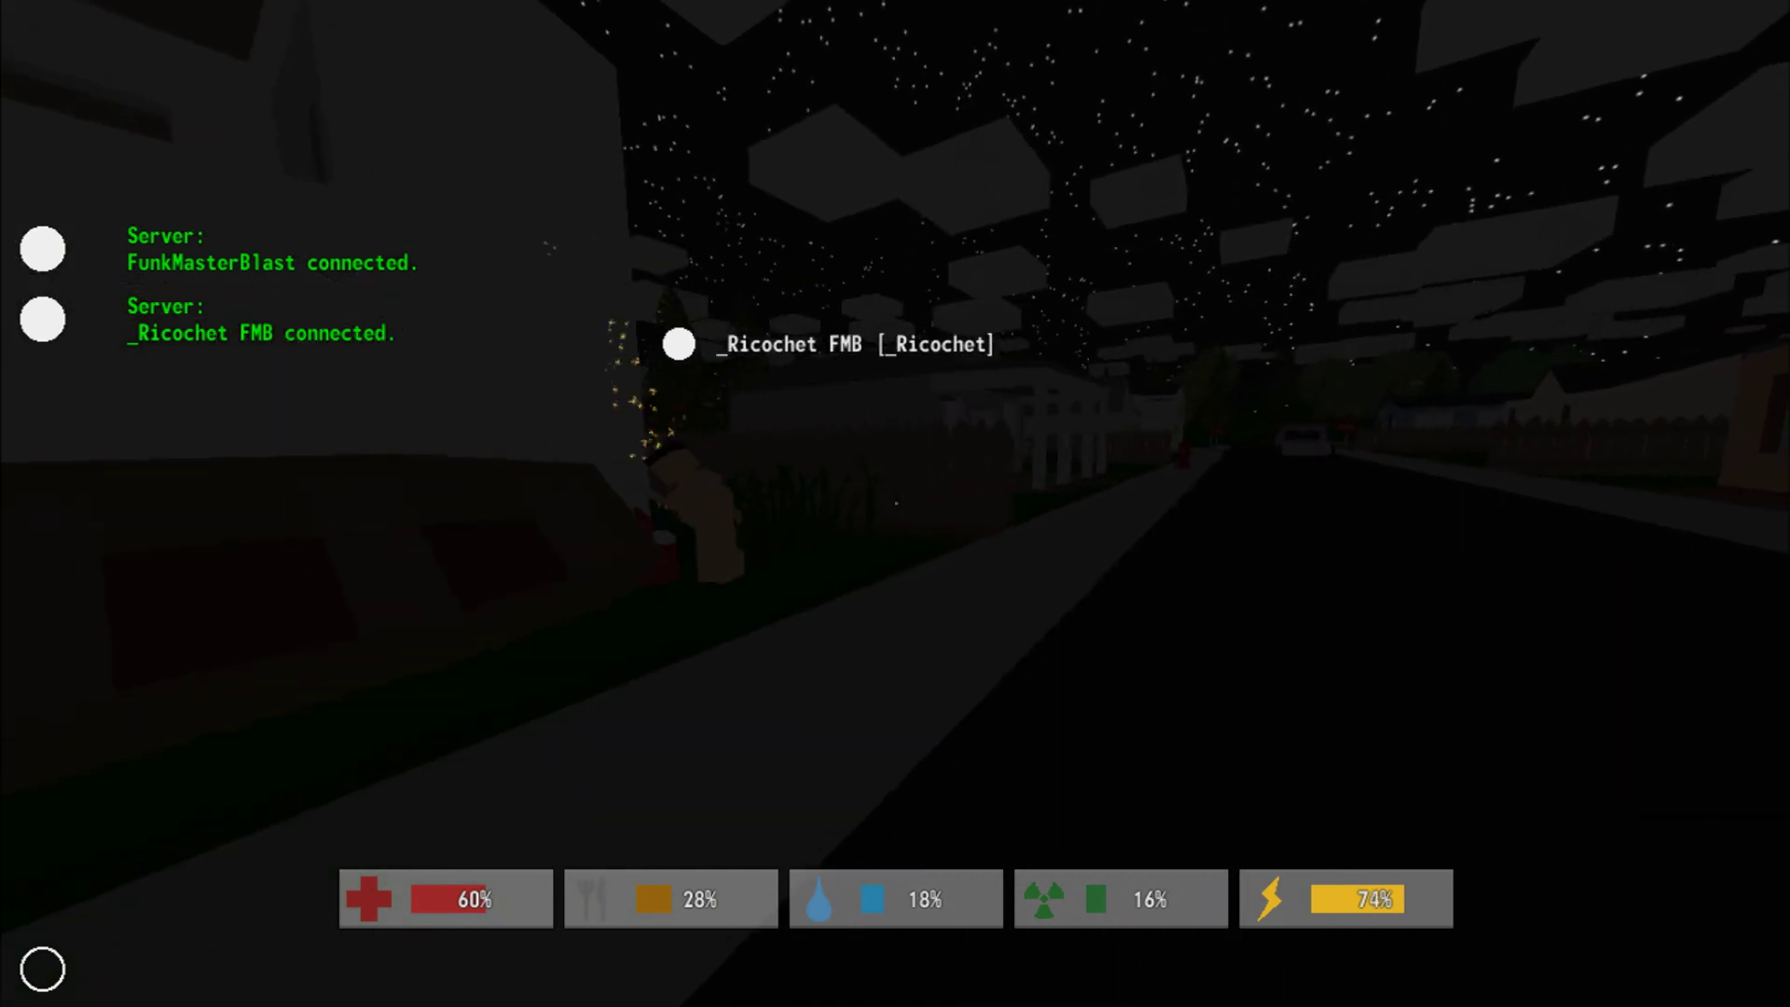
key("shift+w")
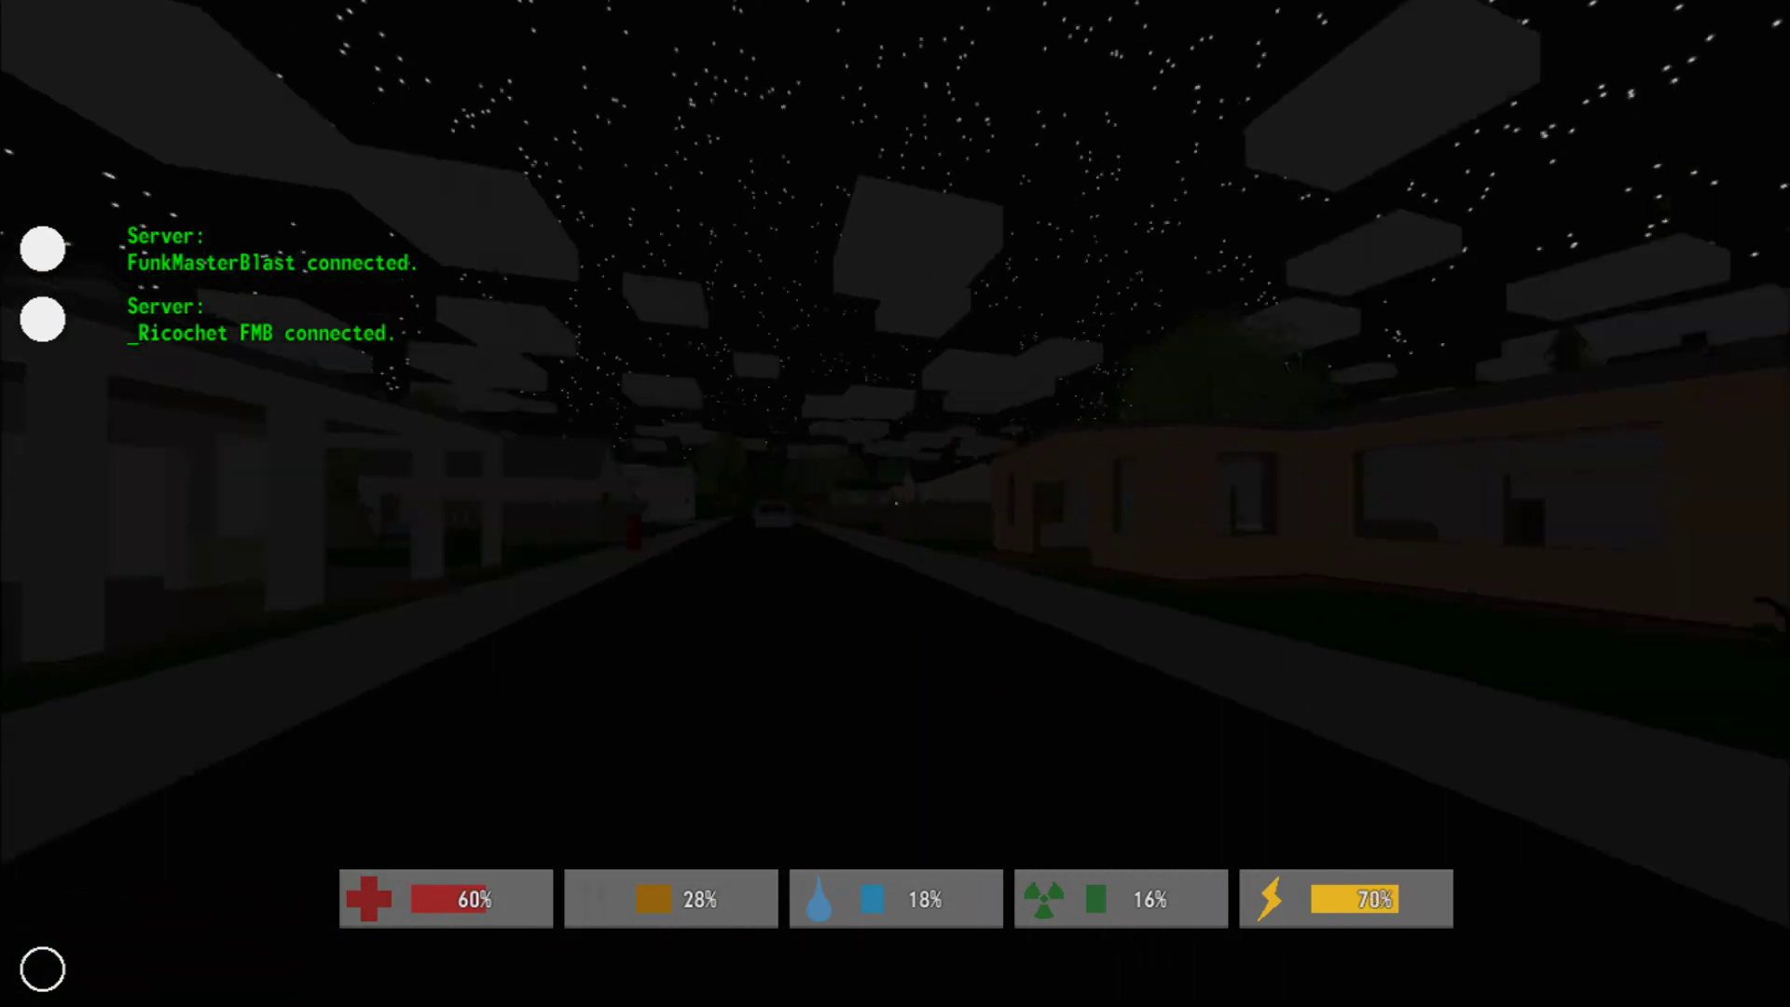
key("shift+w")
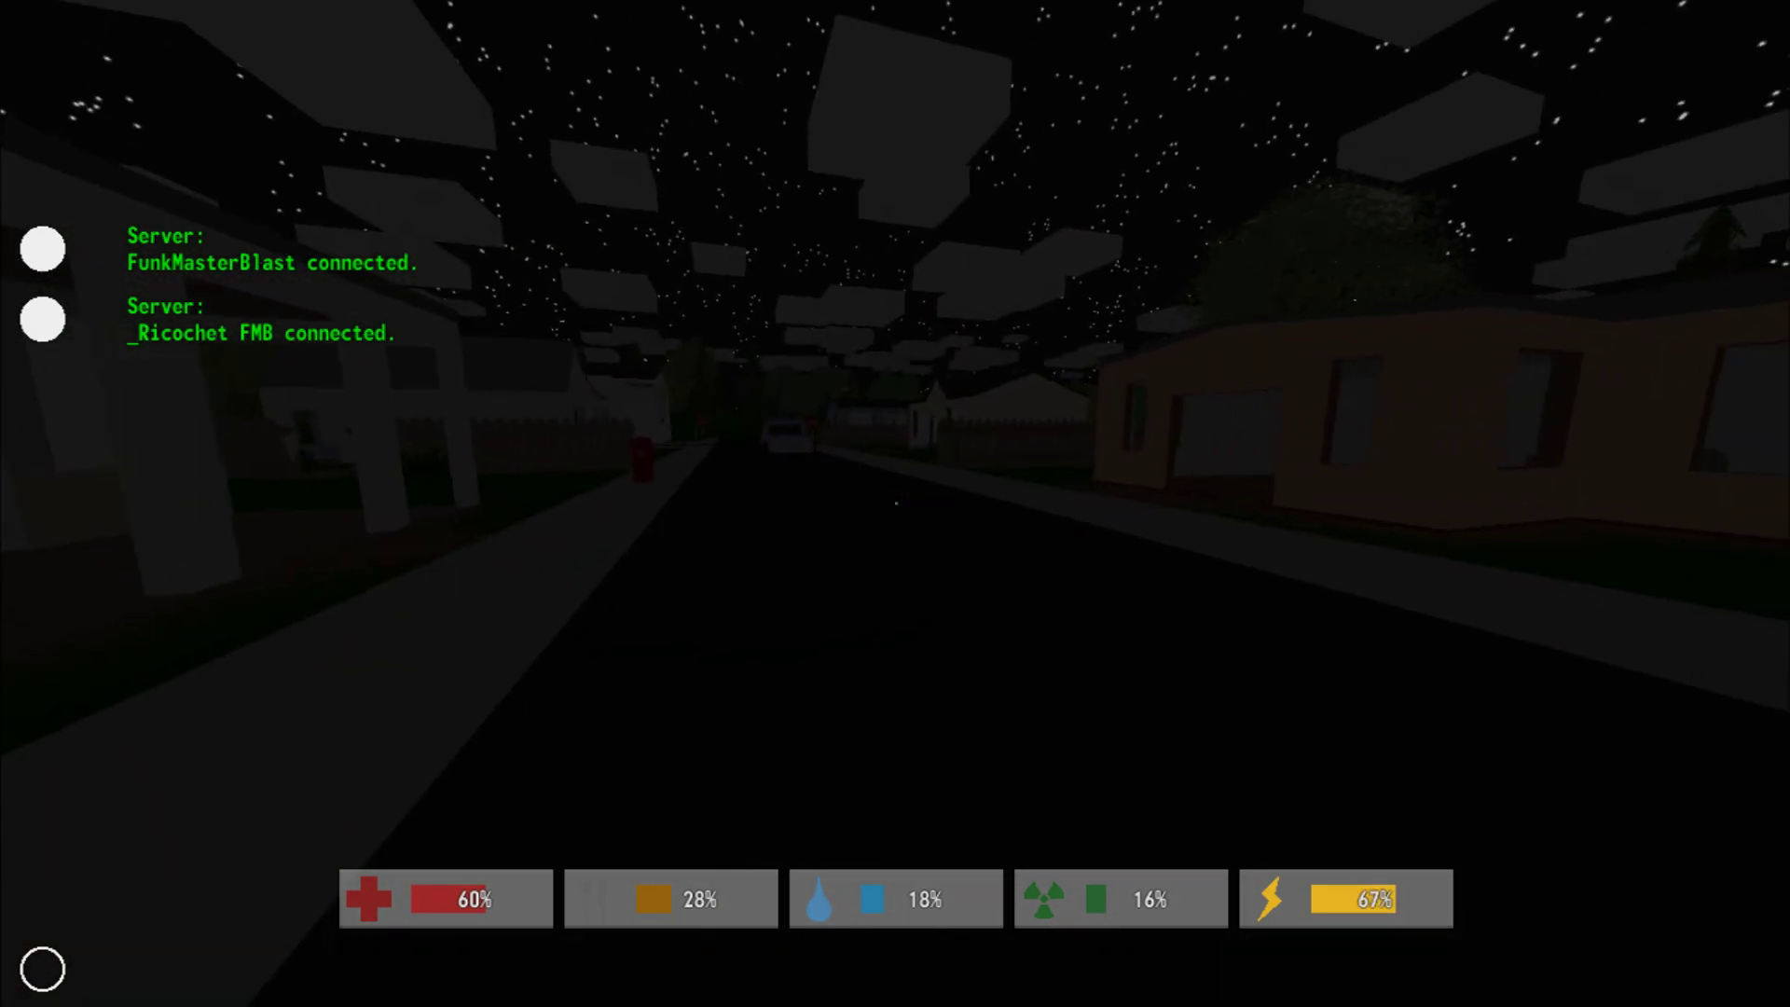
key("w")
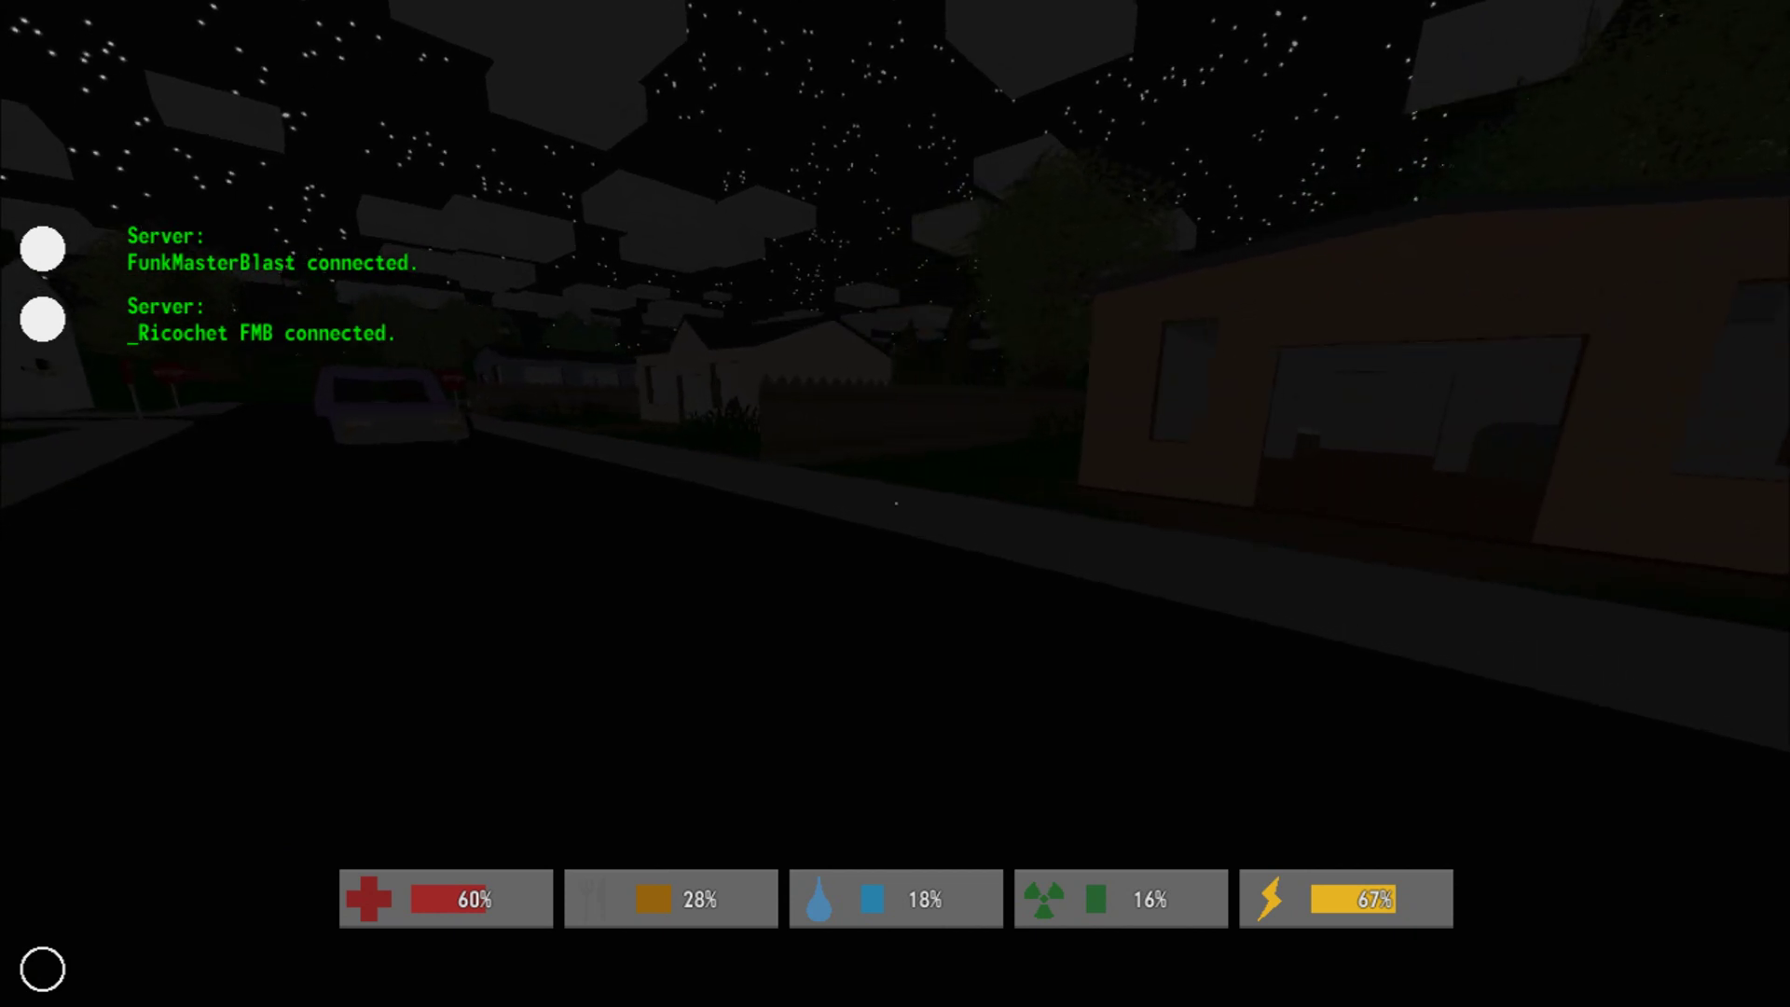
key("w")
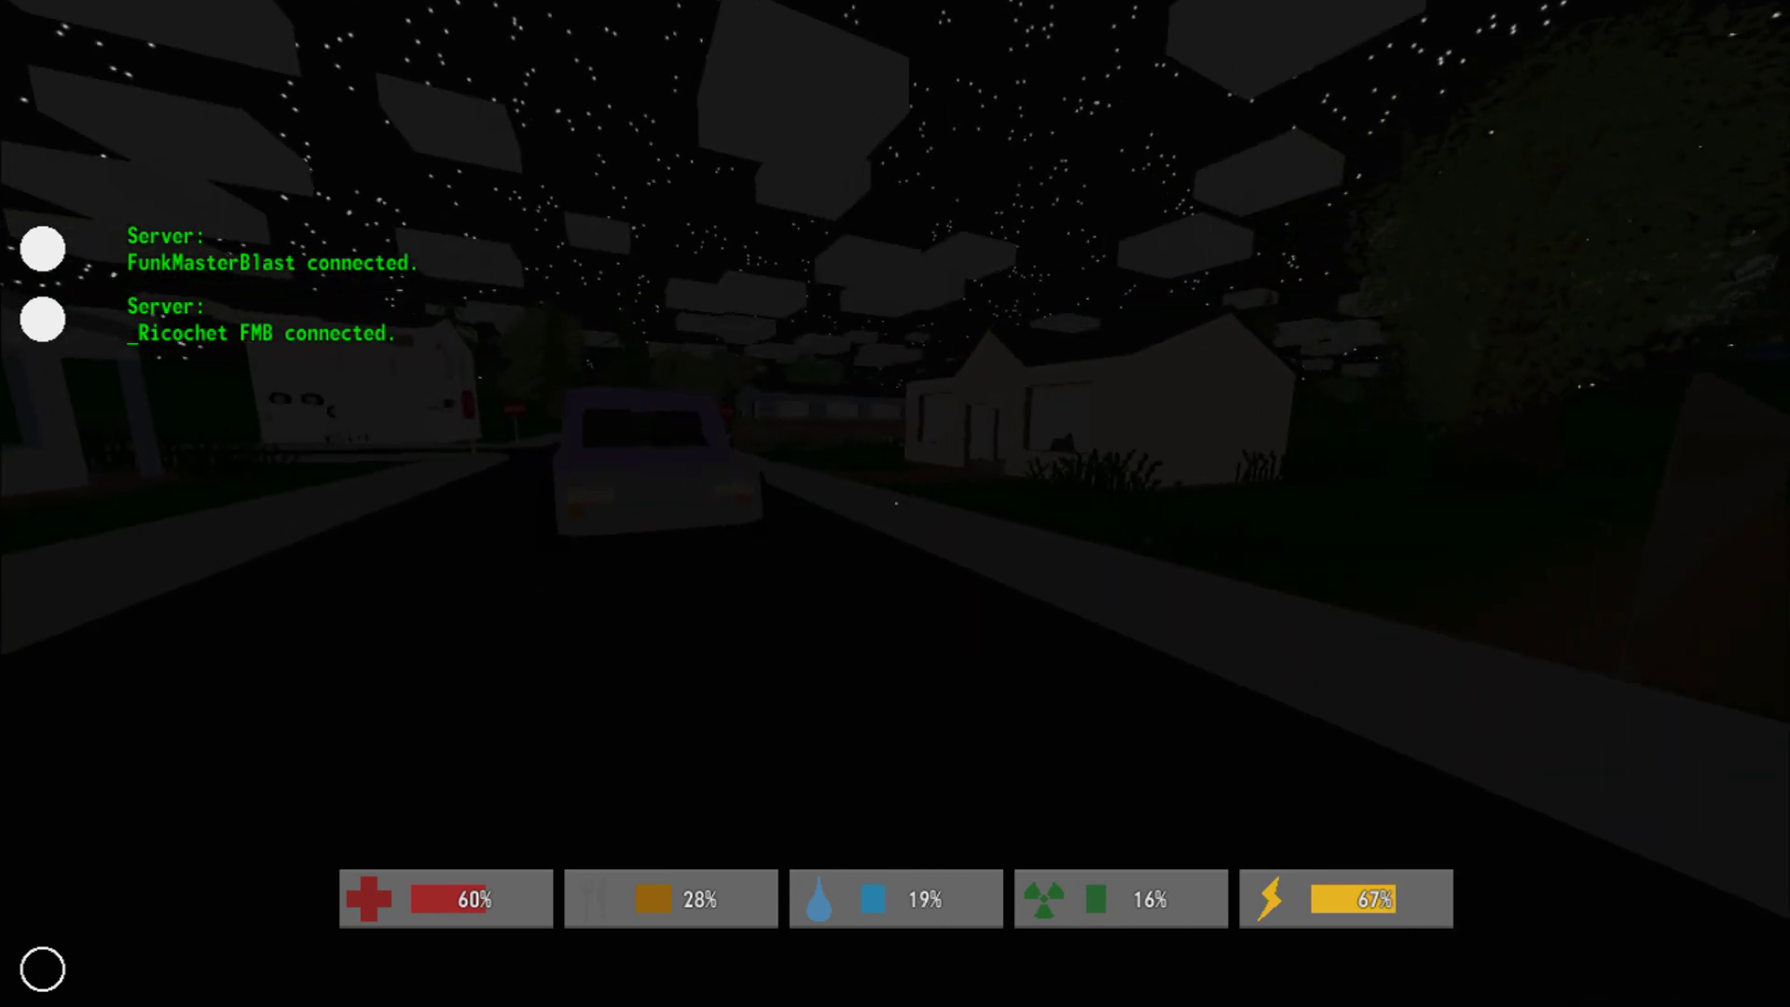
key("w")
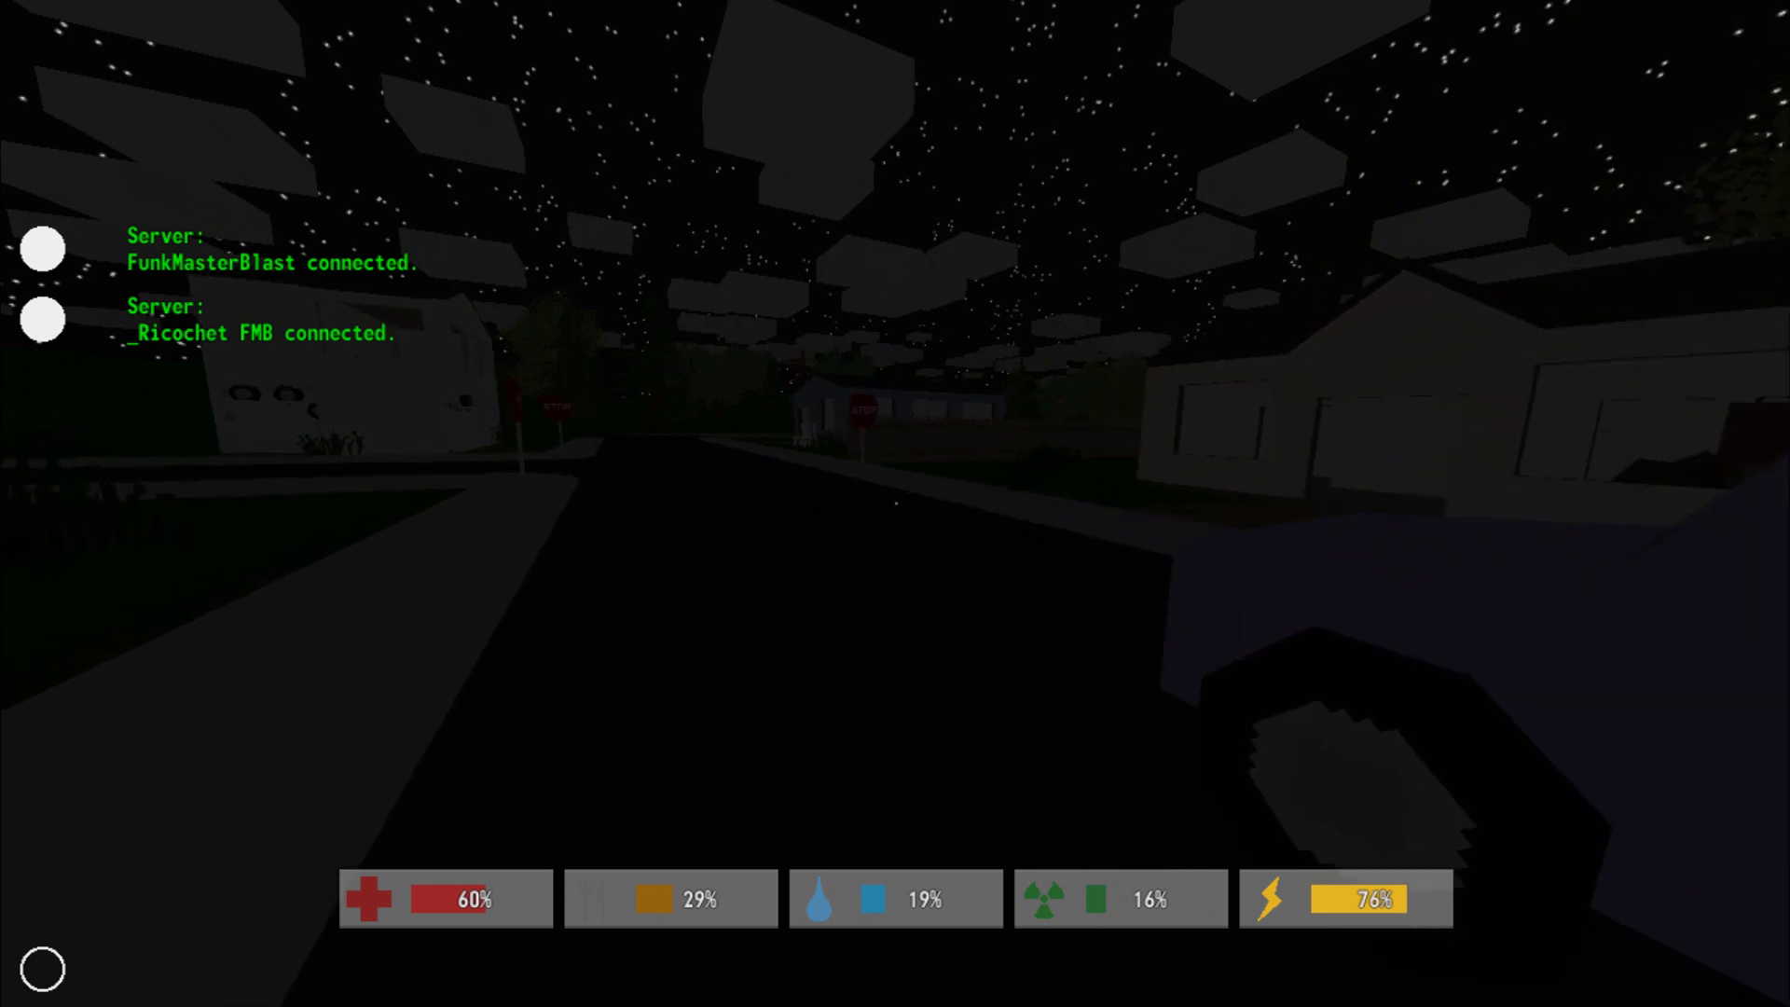
key("w")
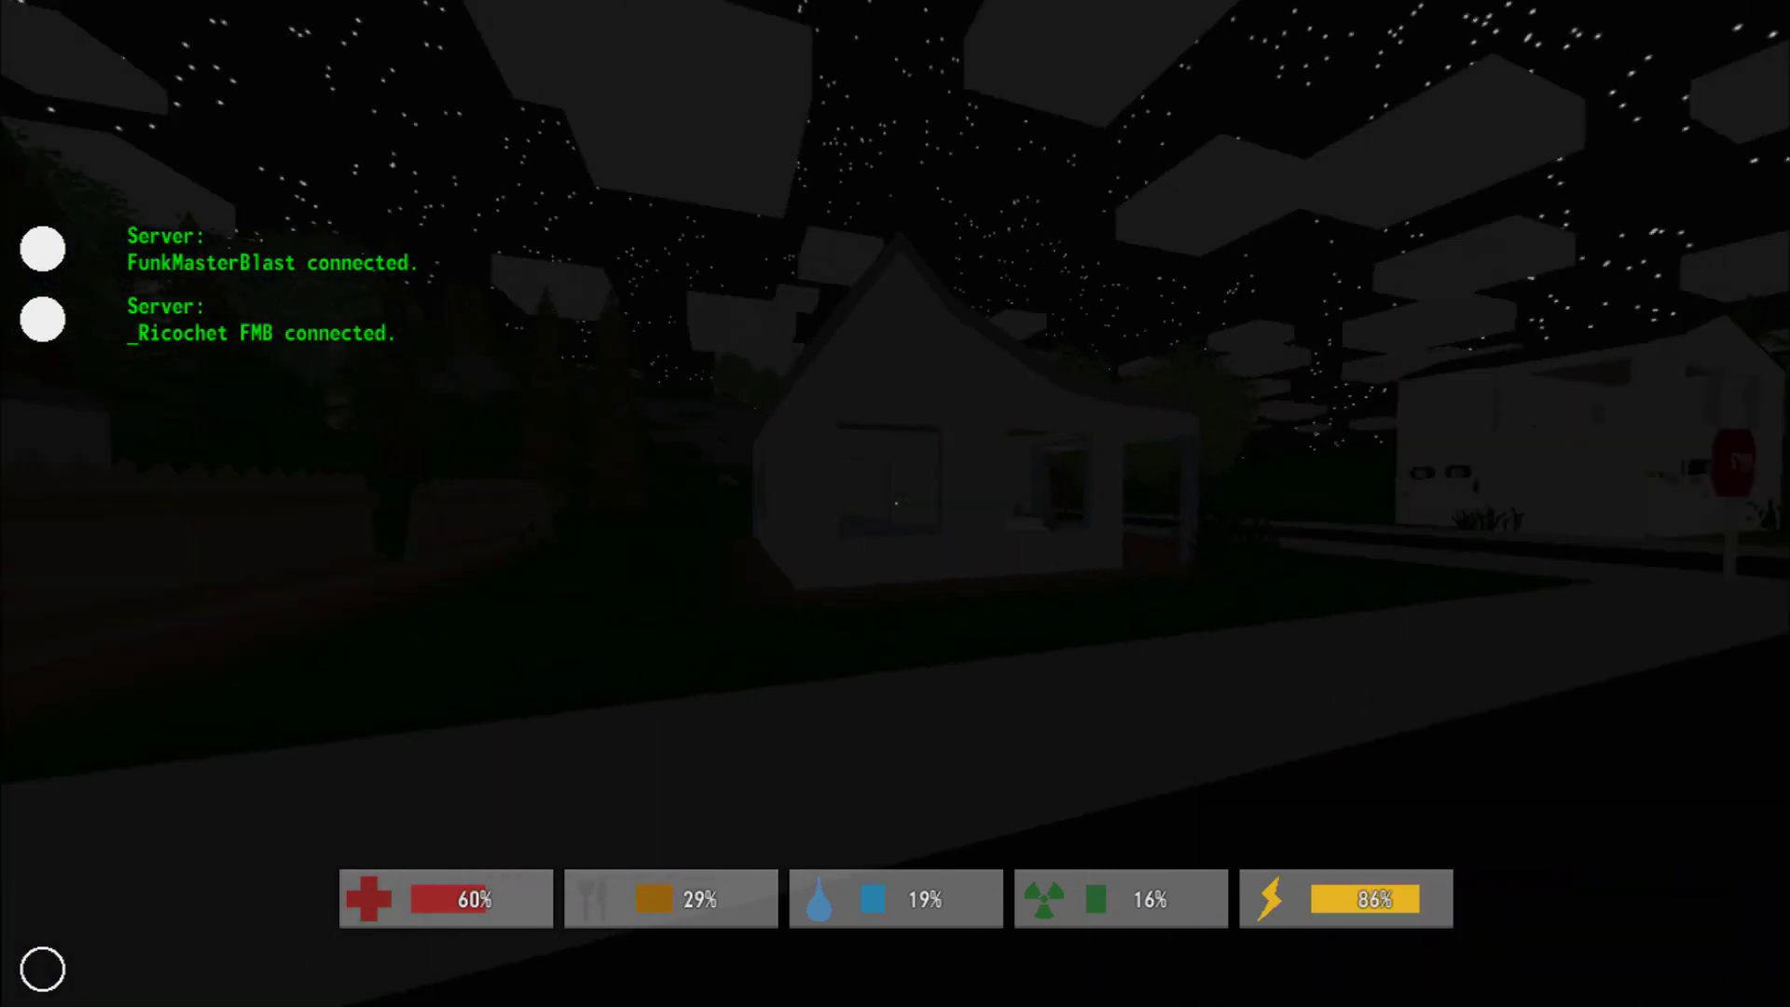
key("w")
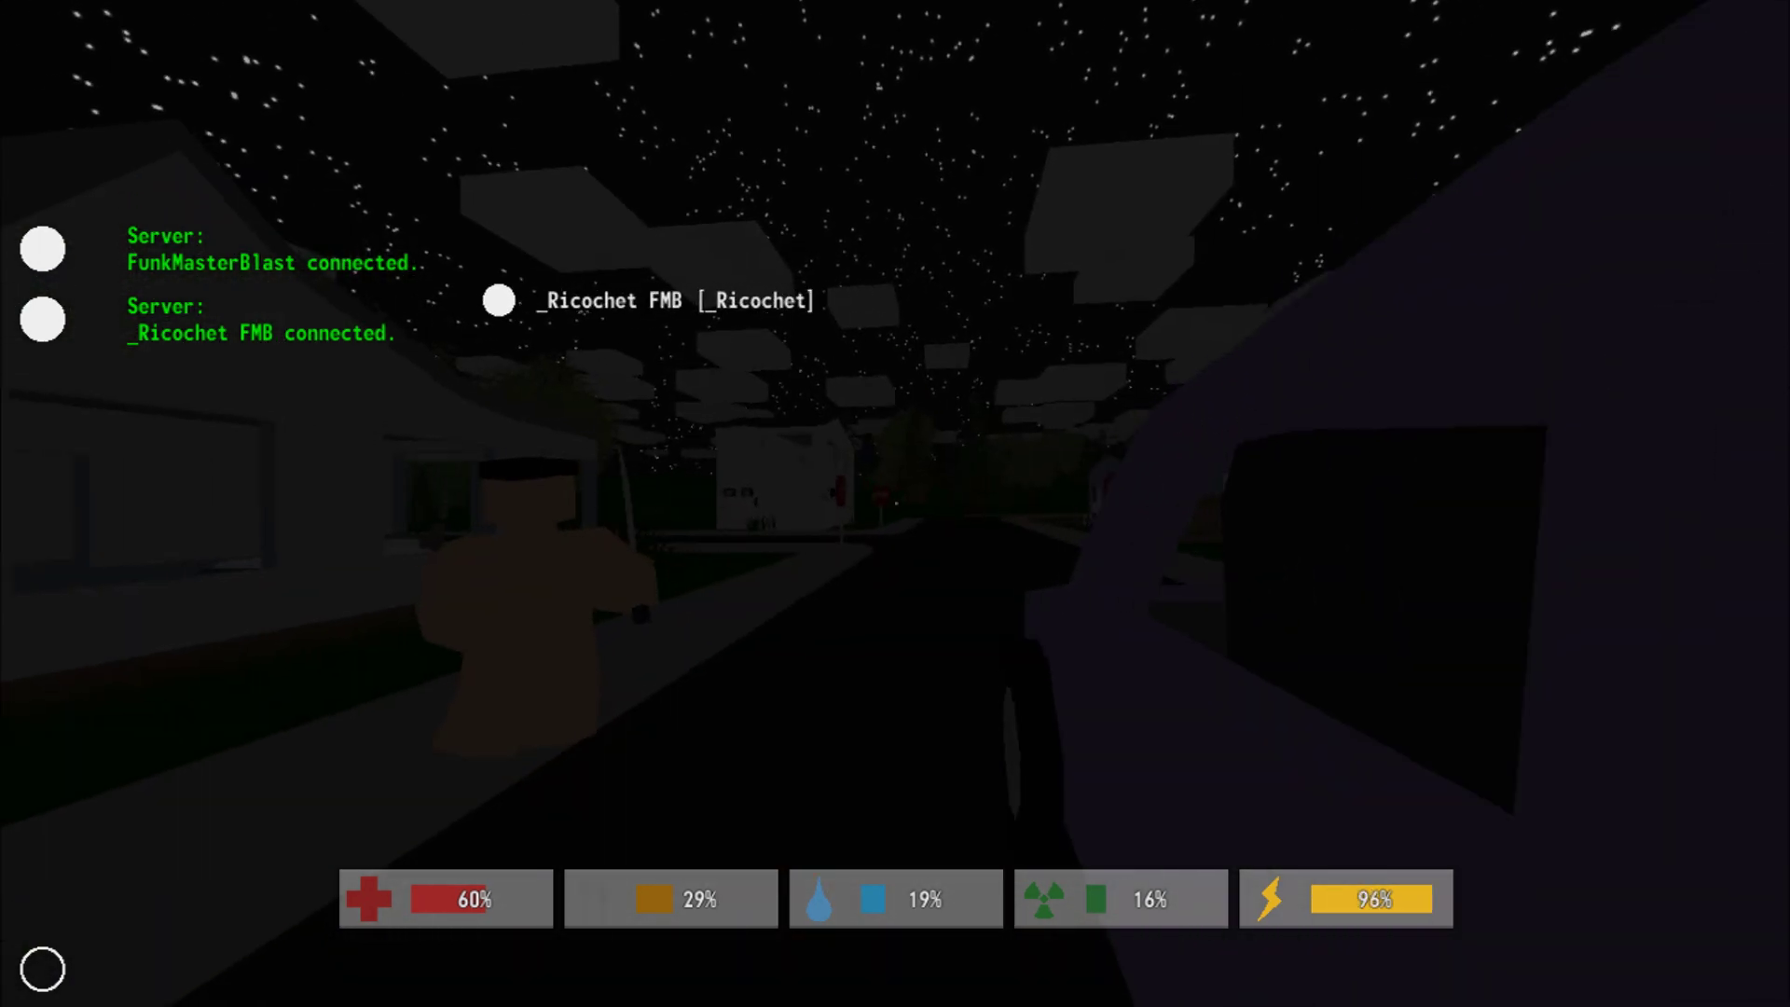
key("f")
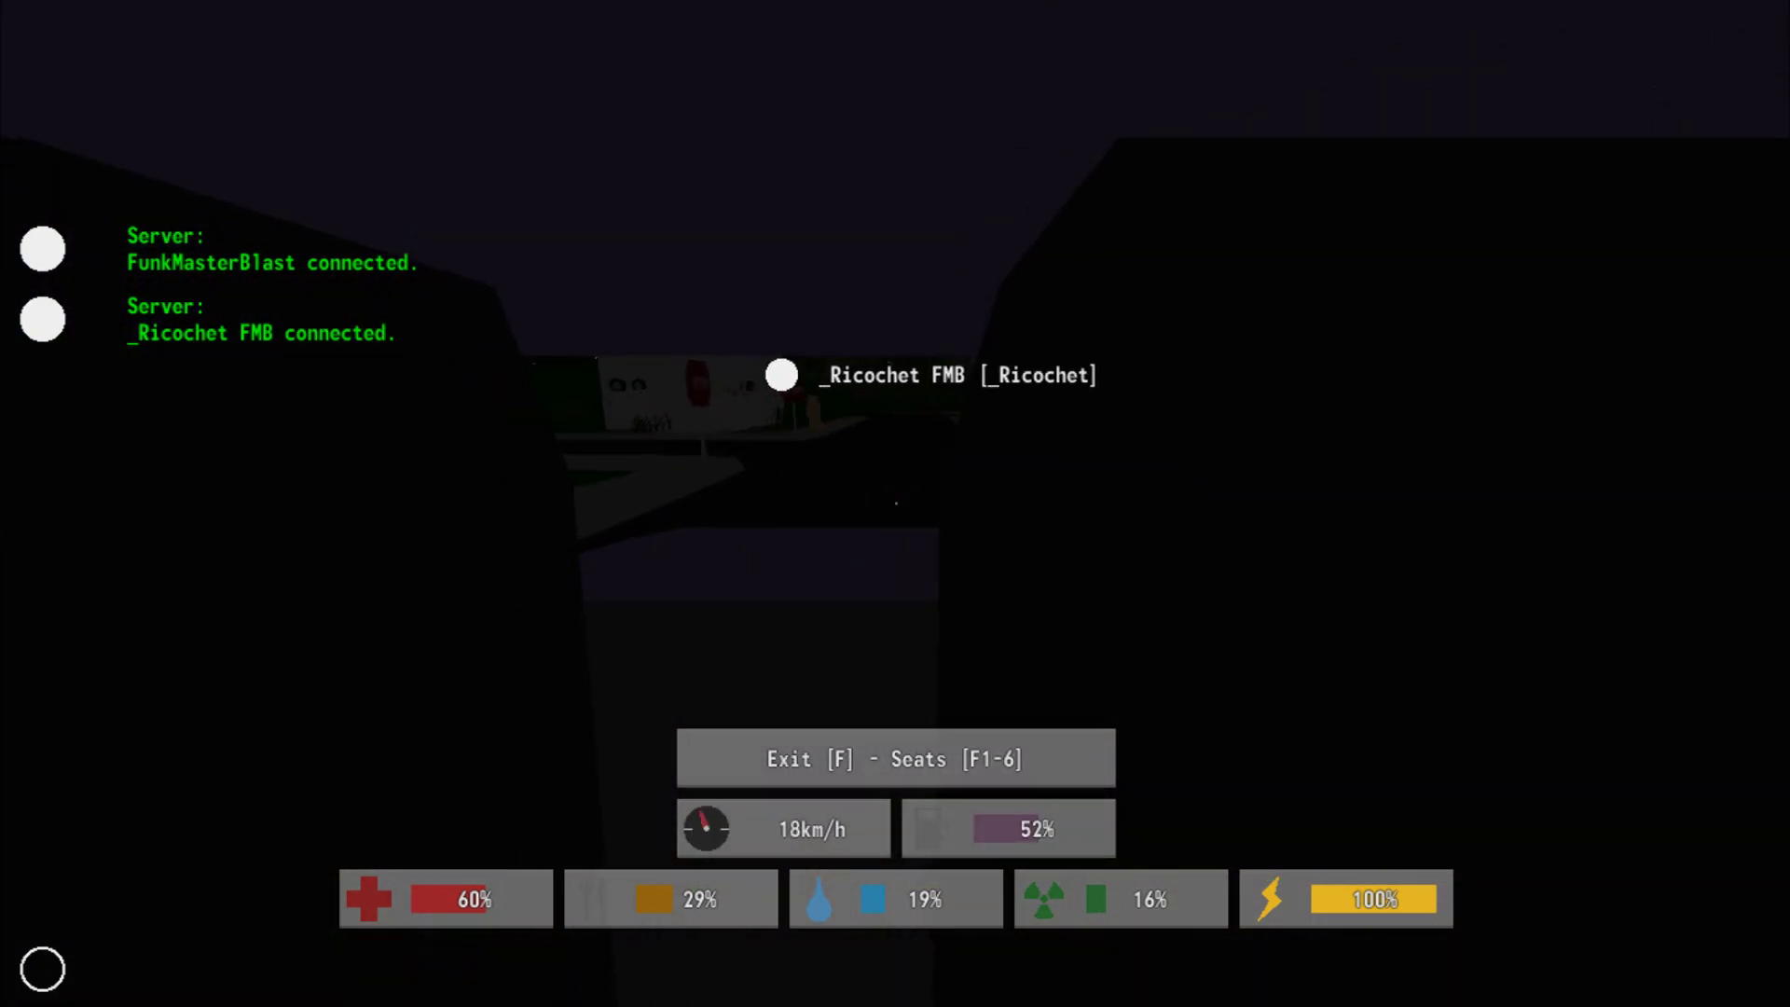
- Drive the vehicle a short distance, then step out beside the teammate
key("w")
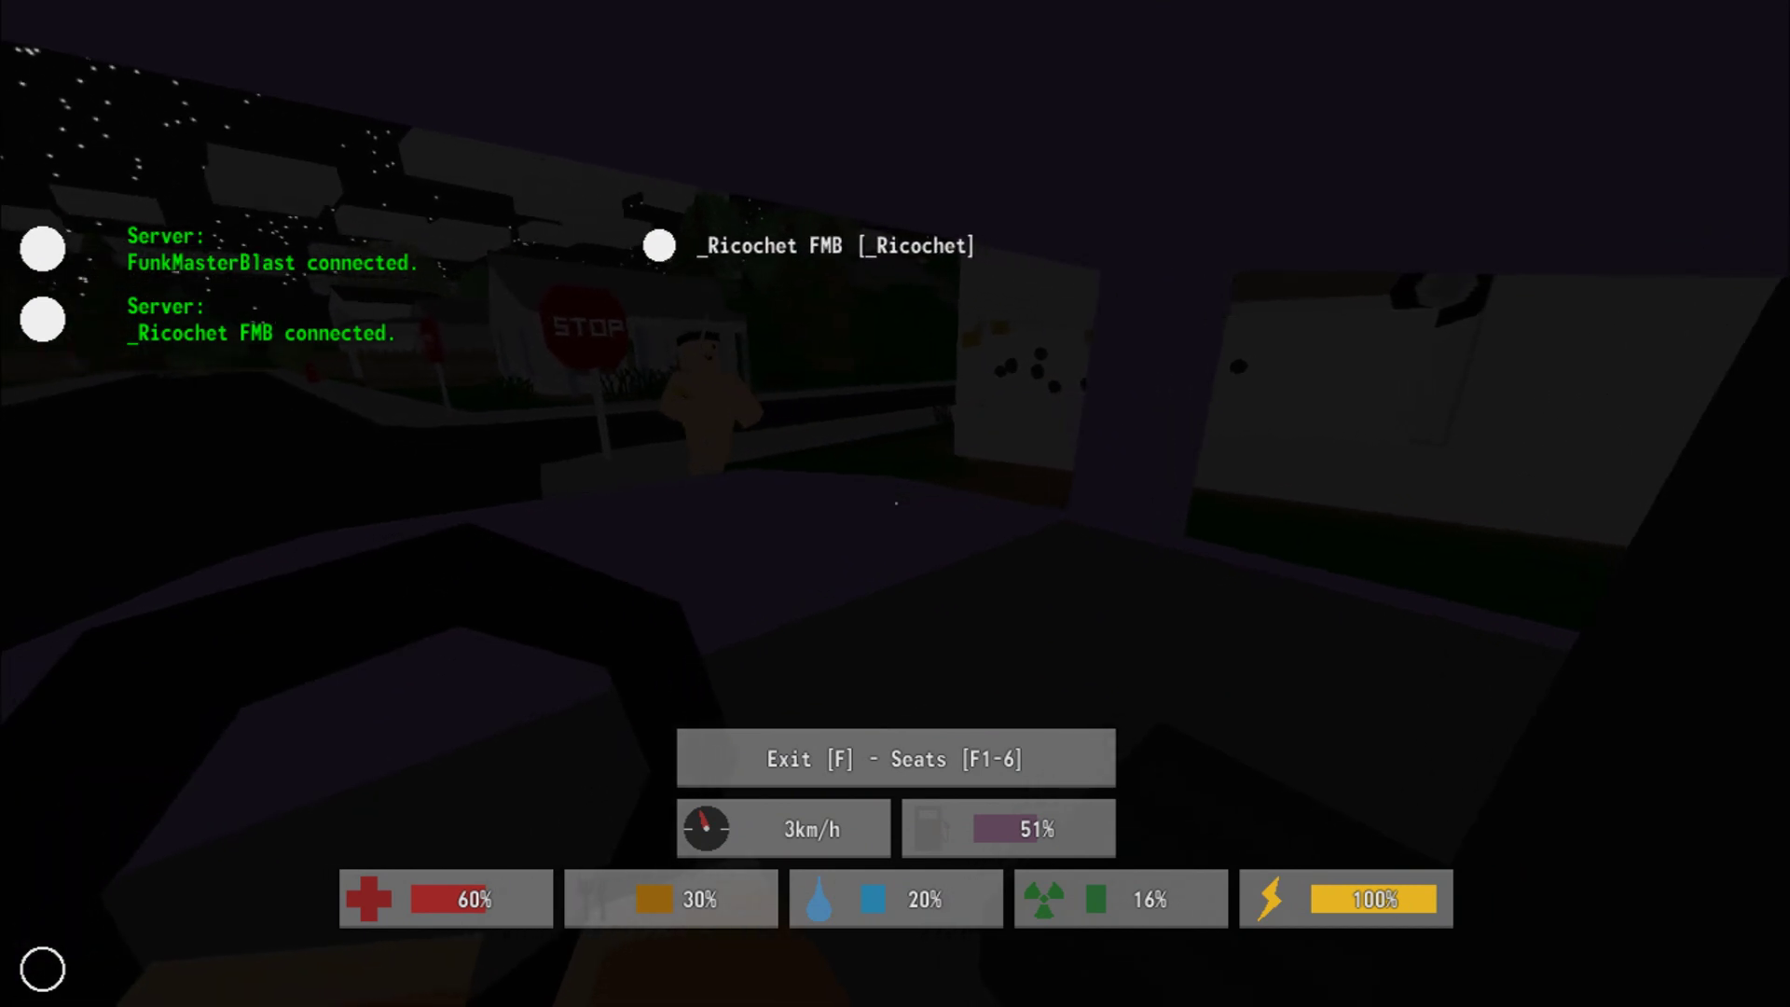
key("w")
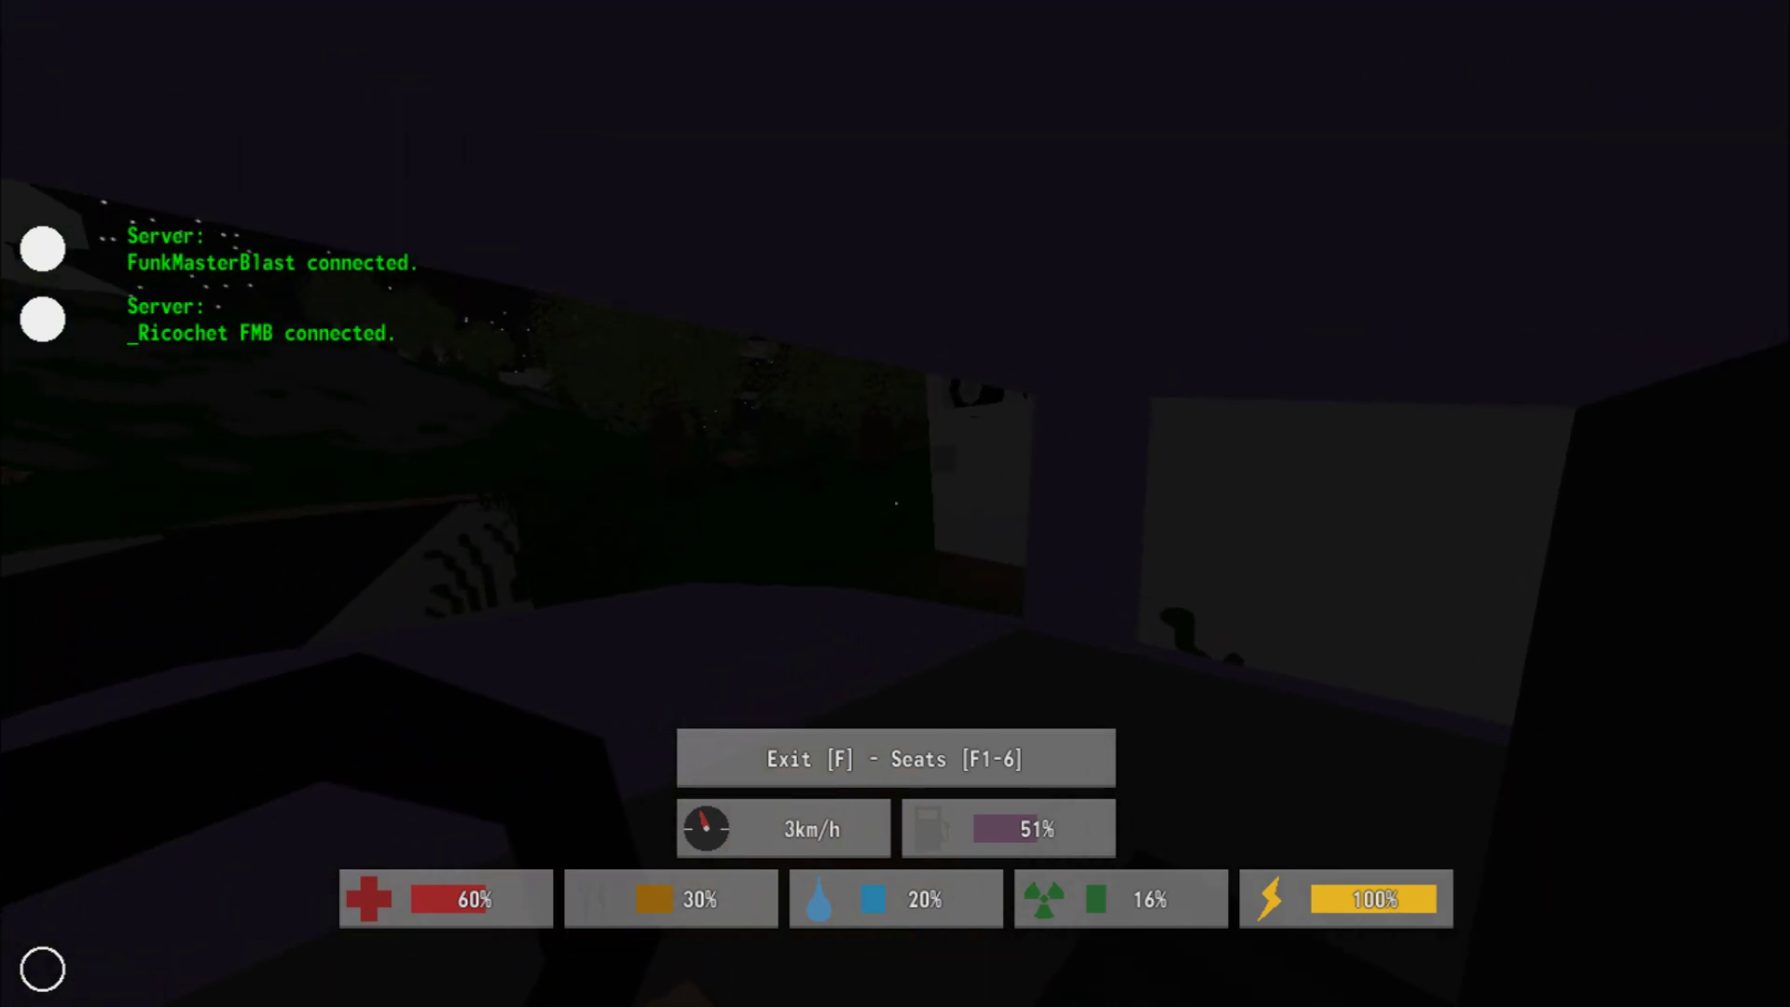
key("f")
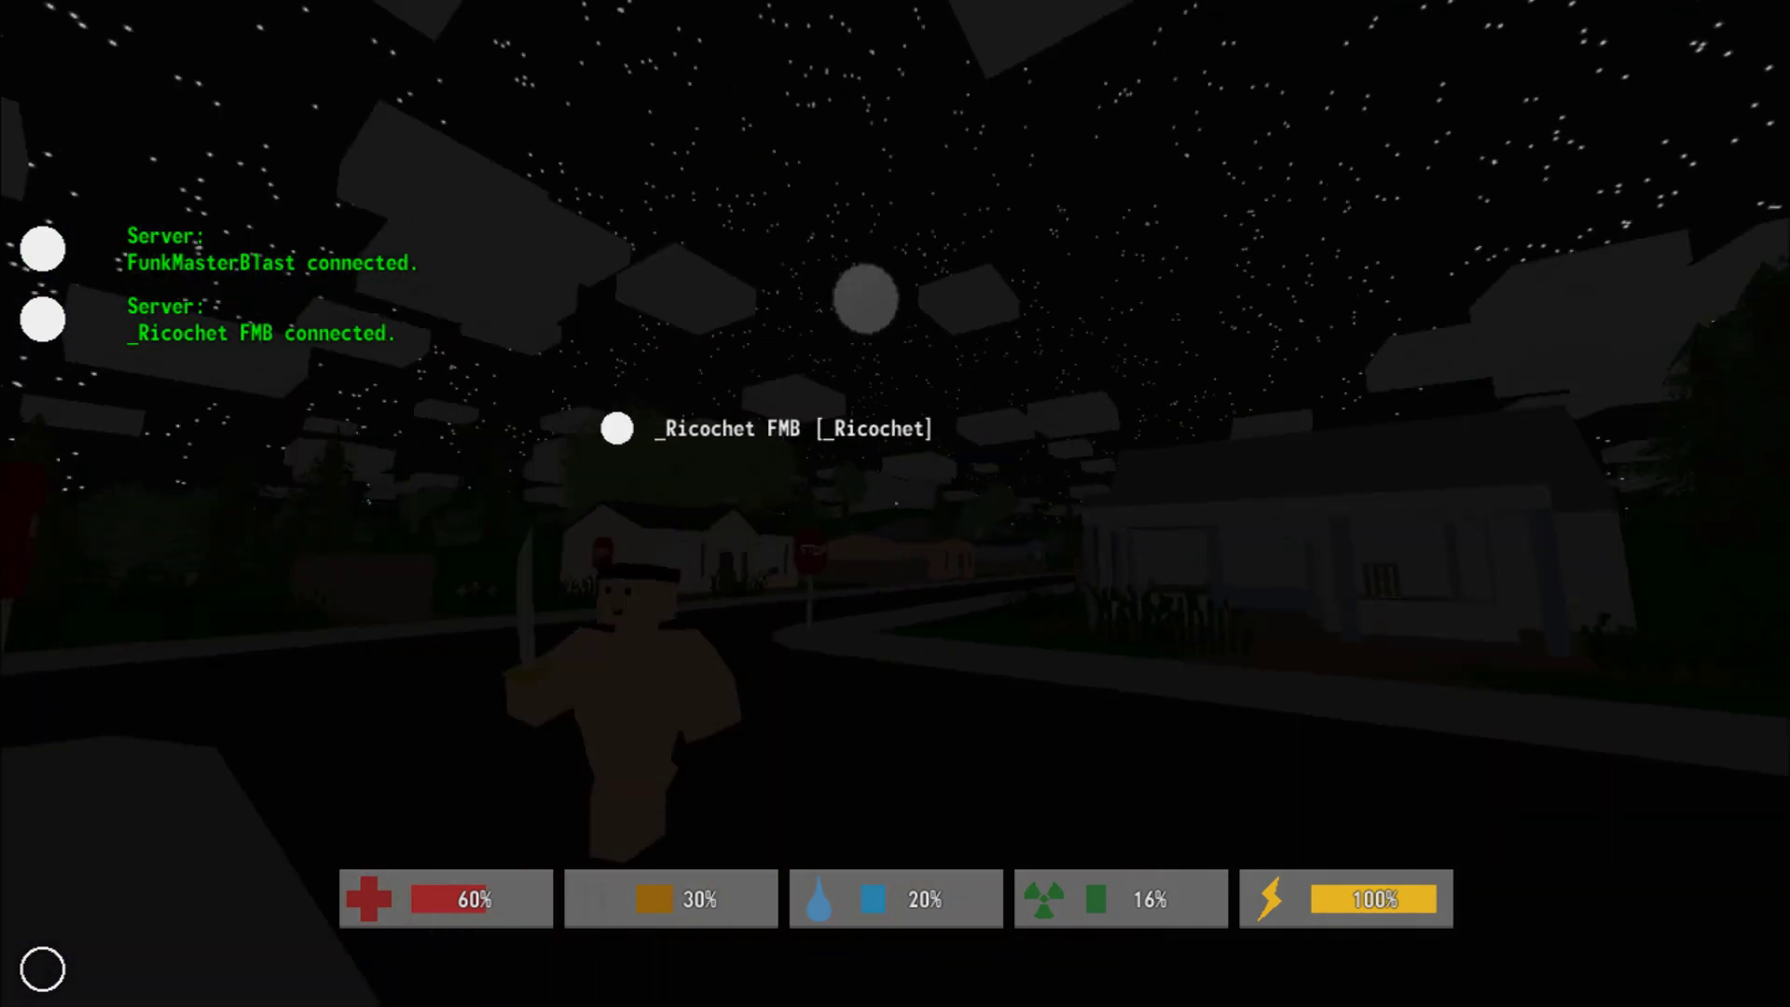
- Circle the truck and house wall, return to the stop sign, and get back into the car
key("w")
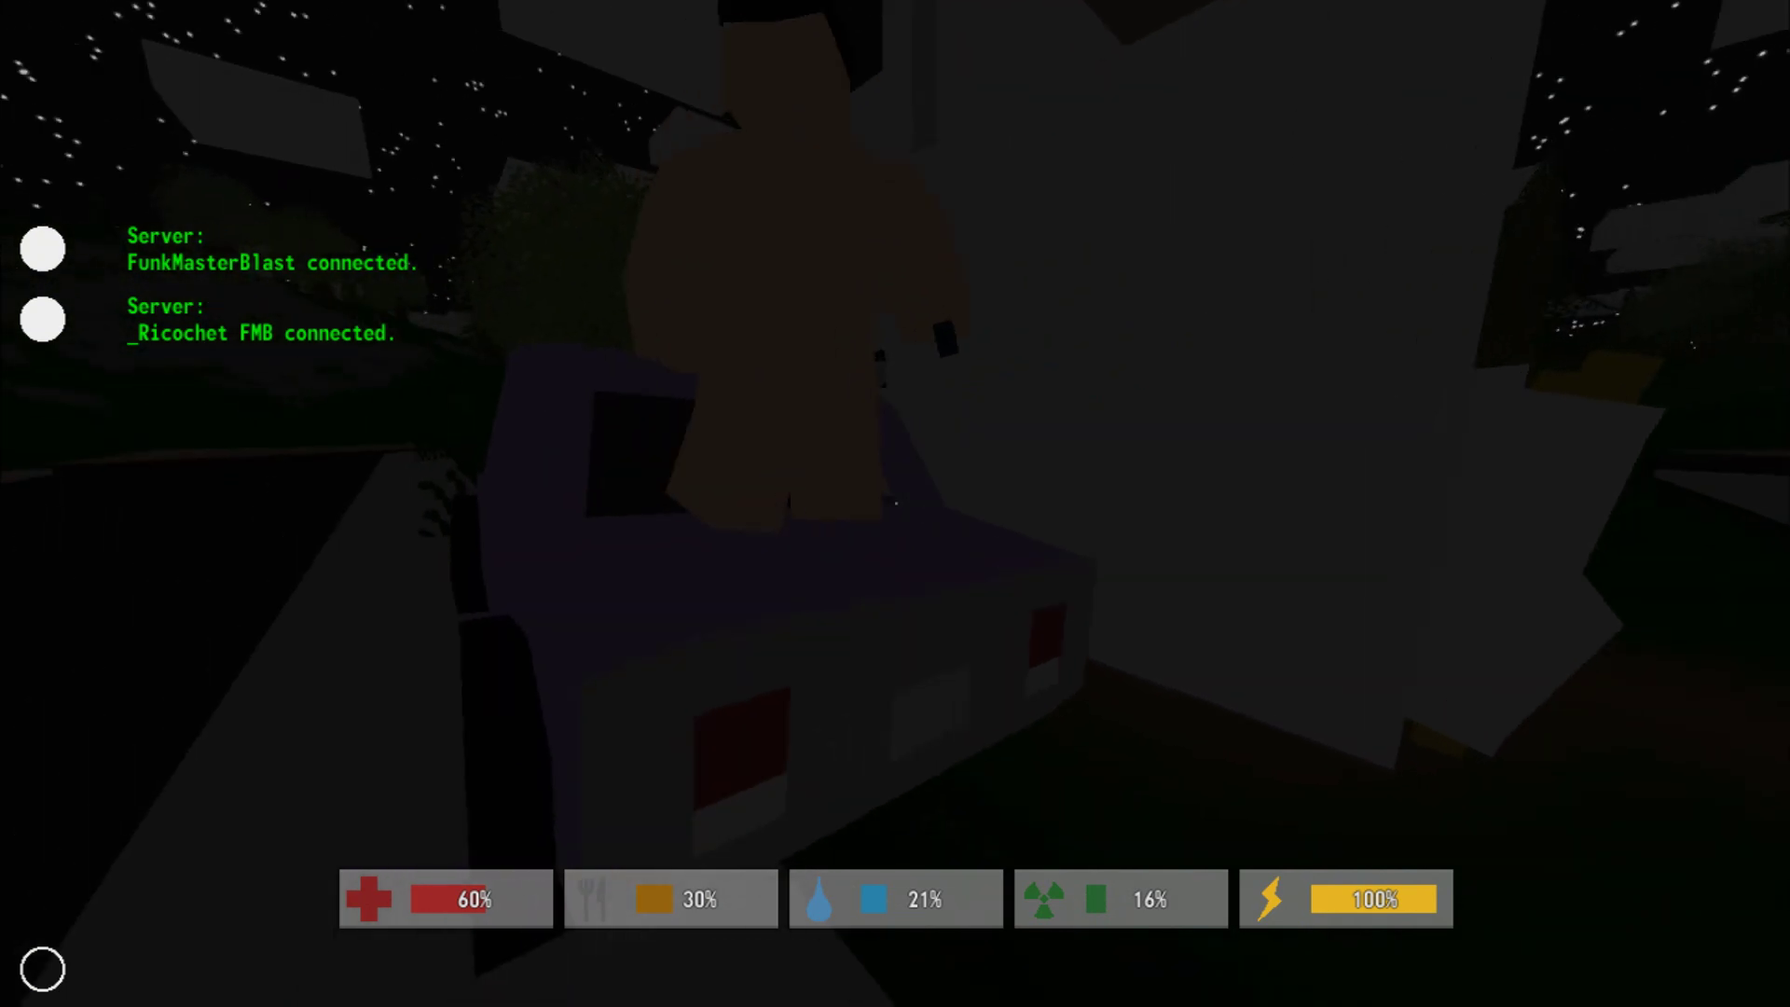
key("w")
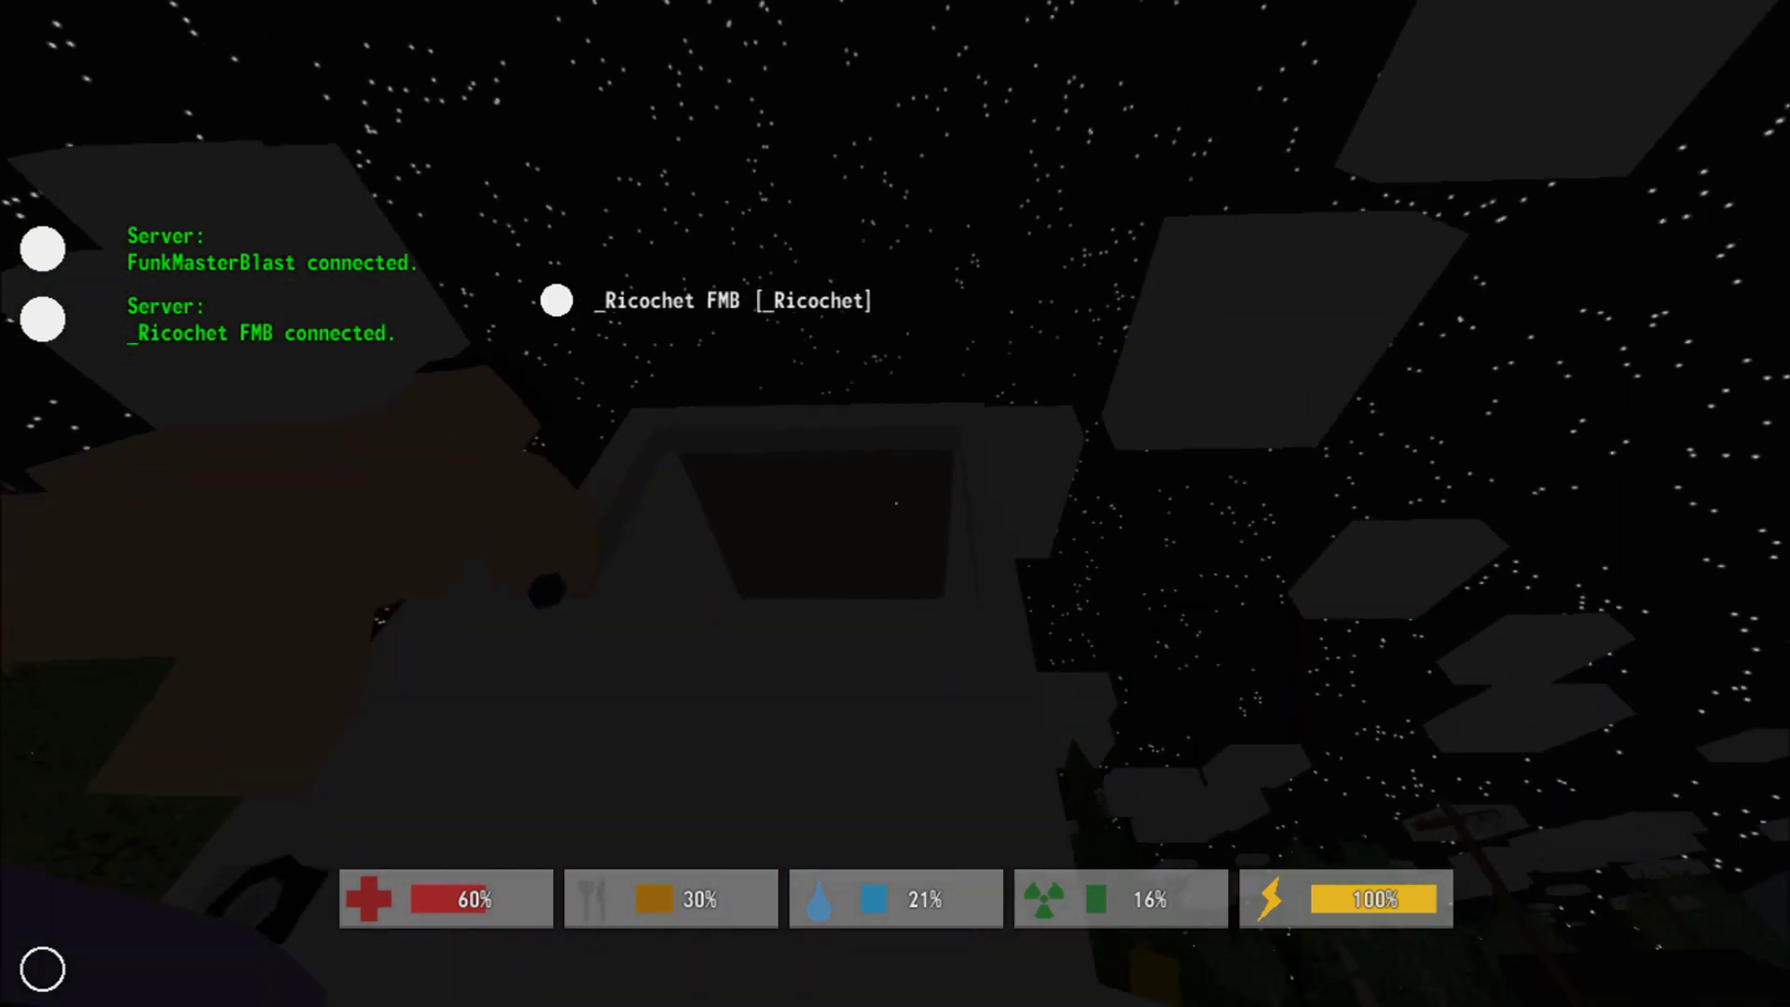
key("w")
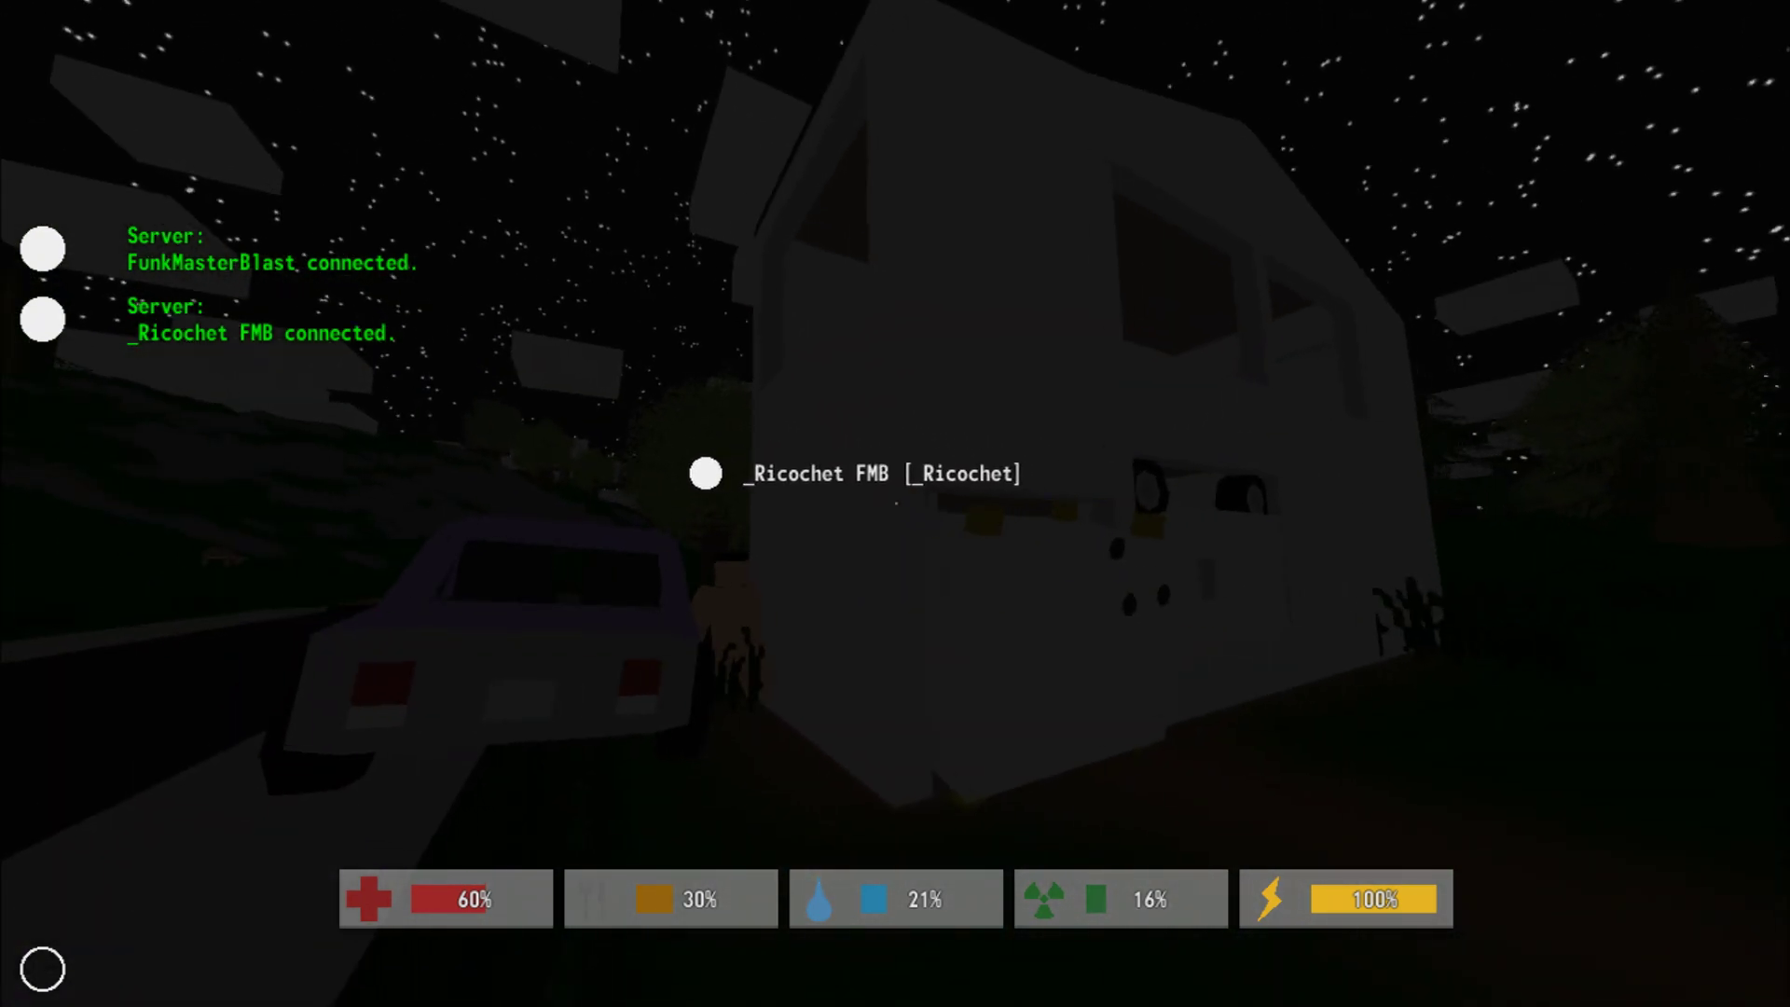
key("w")
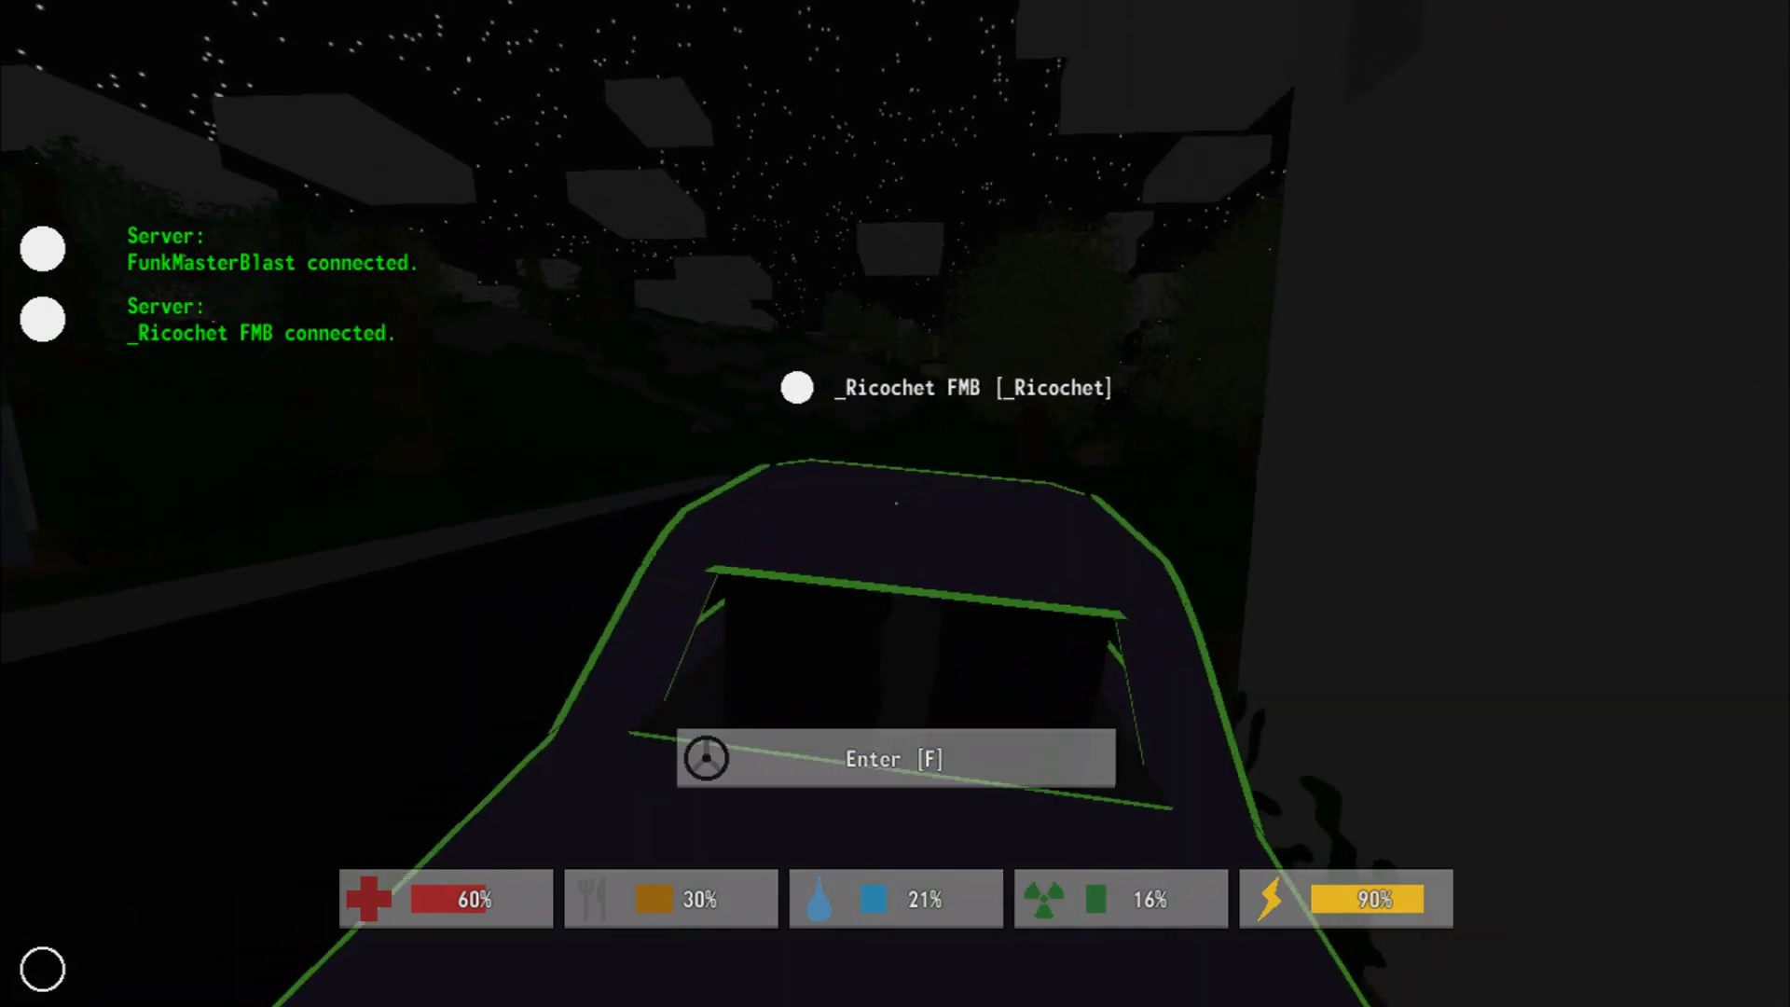
key("w")
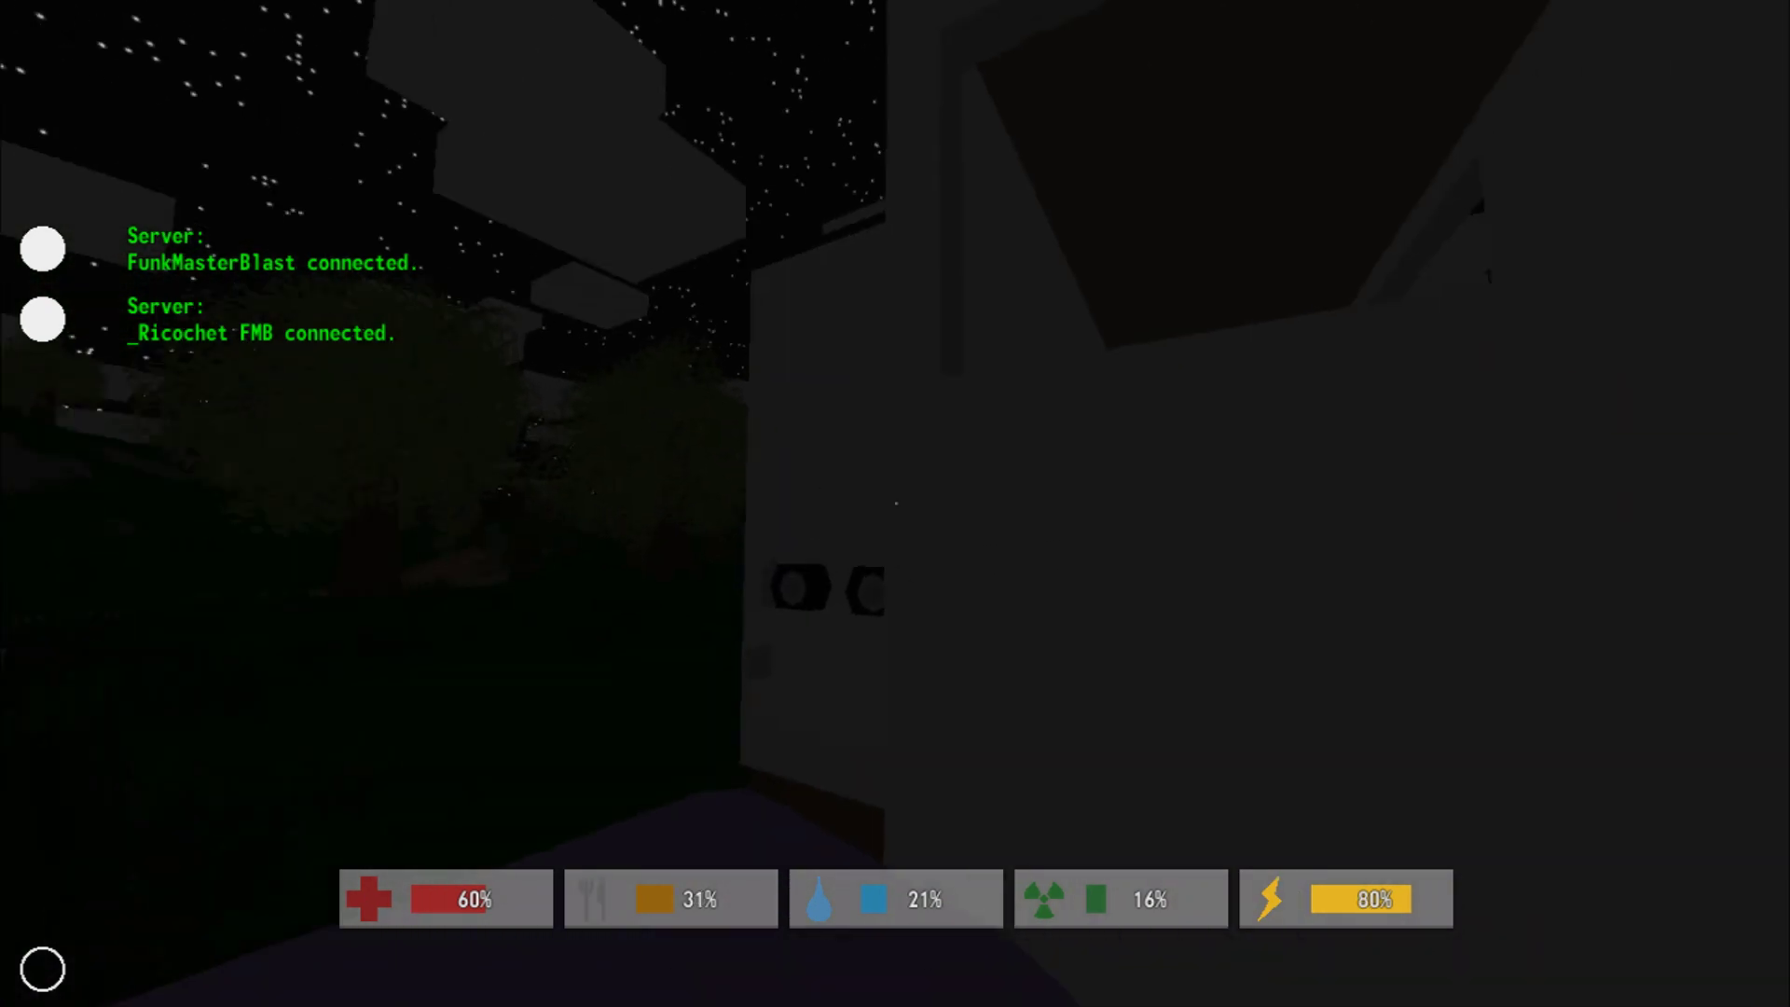
key("w")
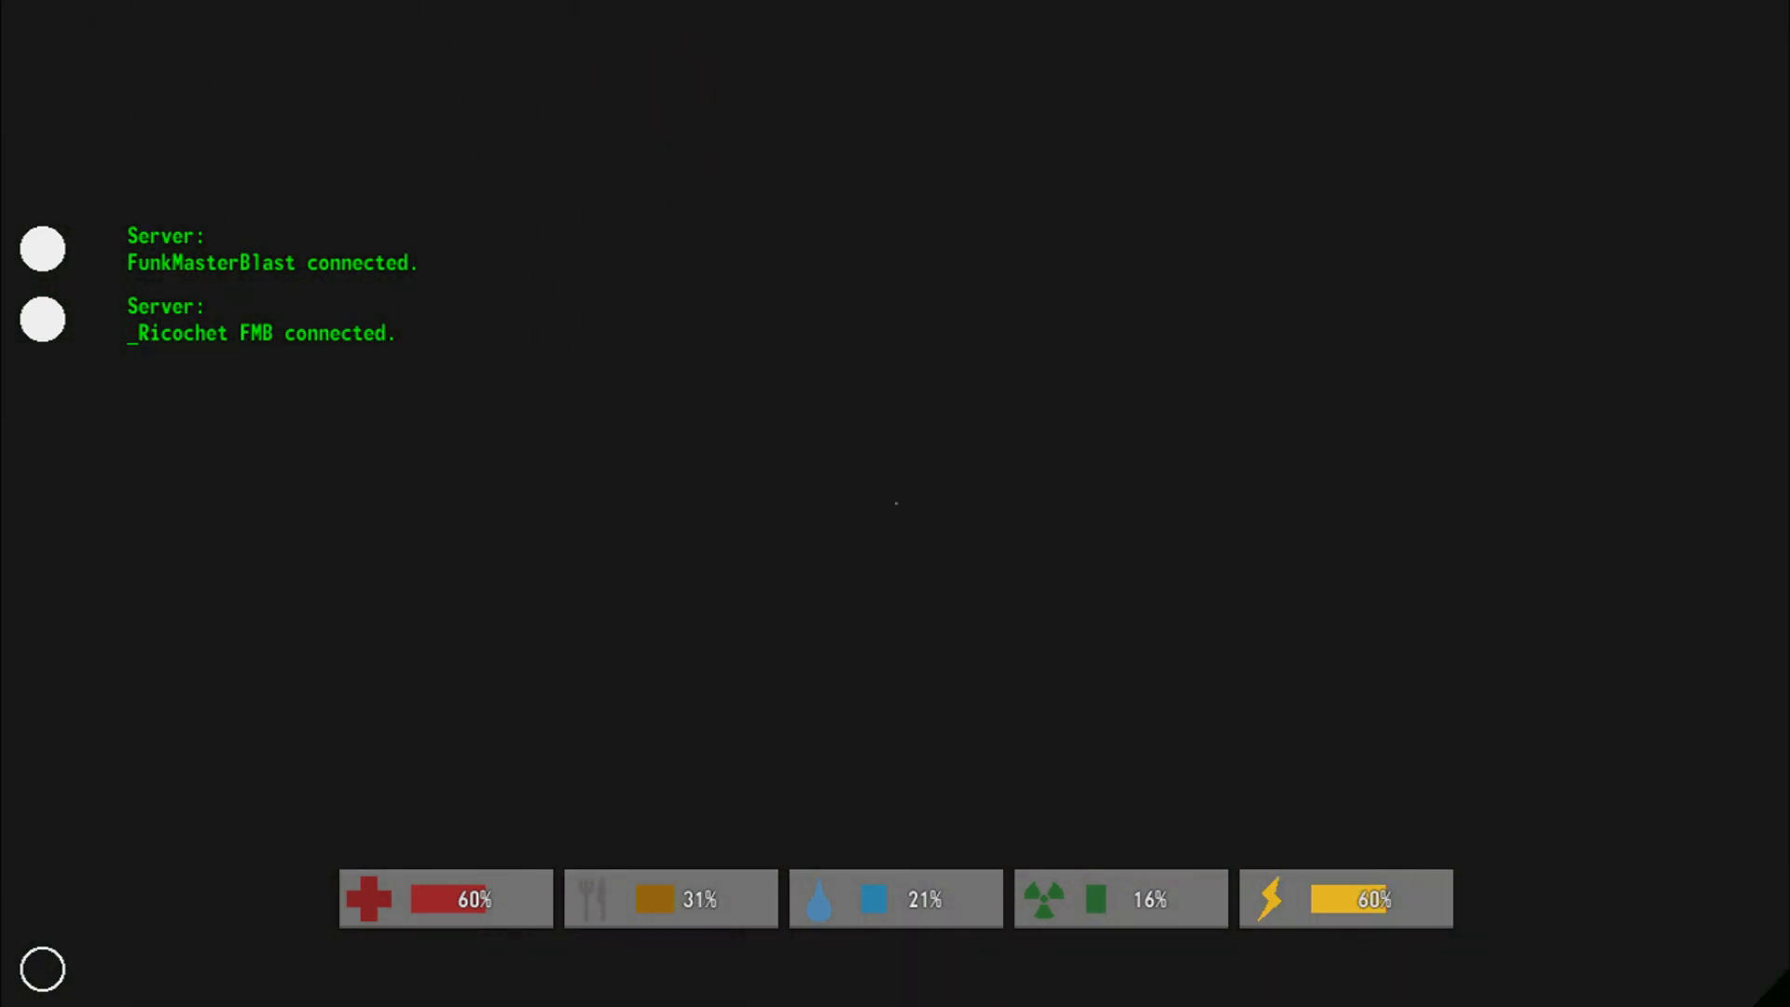
key("w")
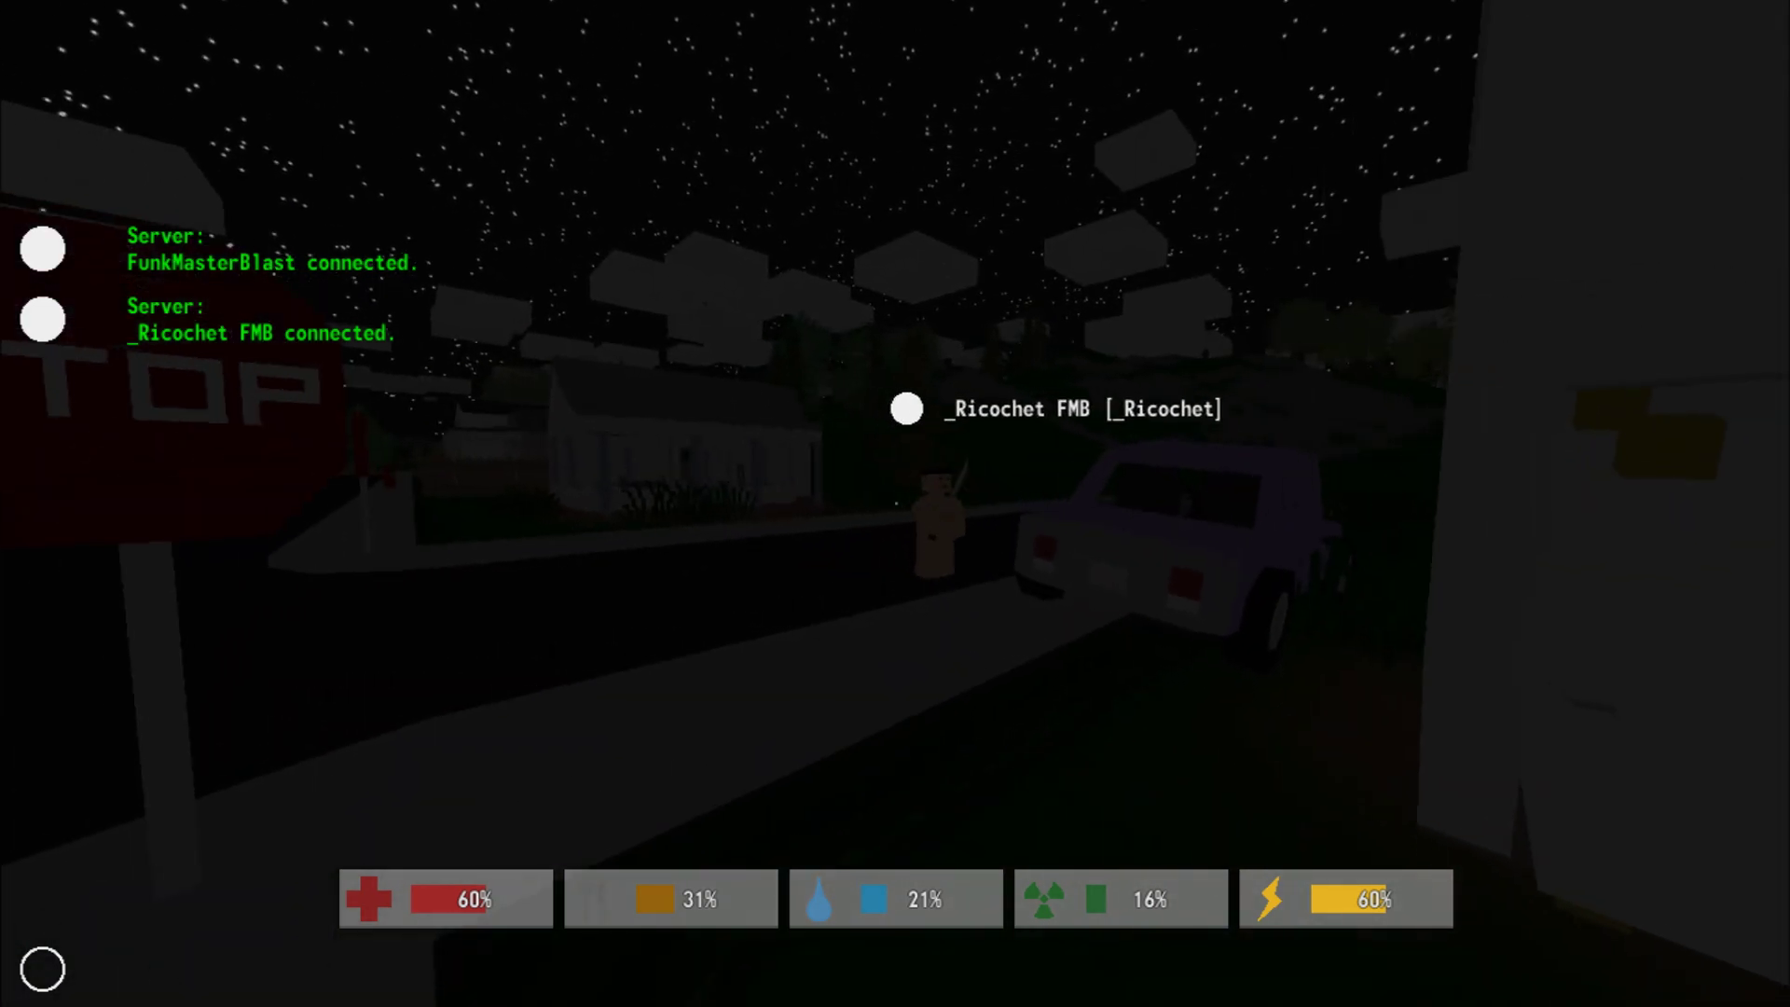
key("w")
key("f")
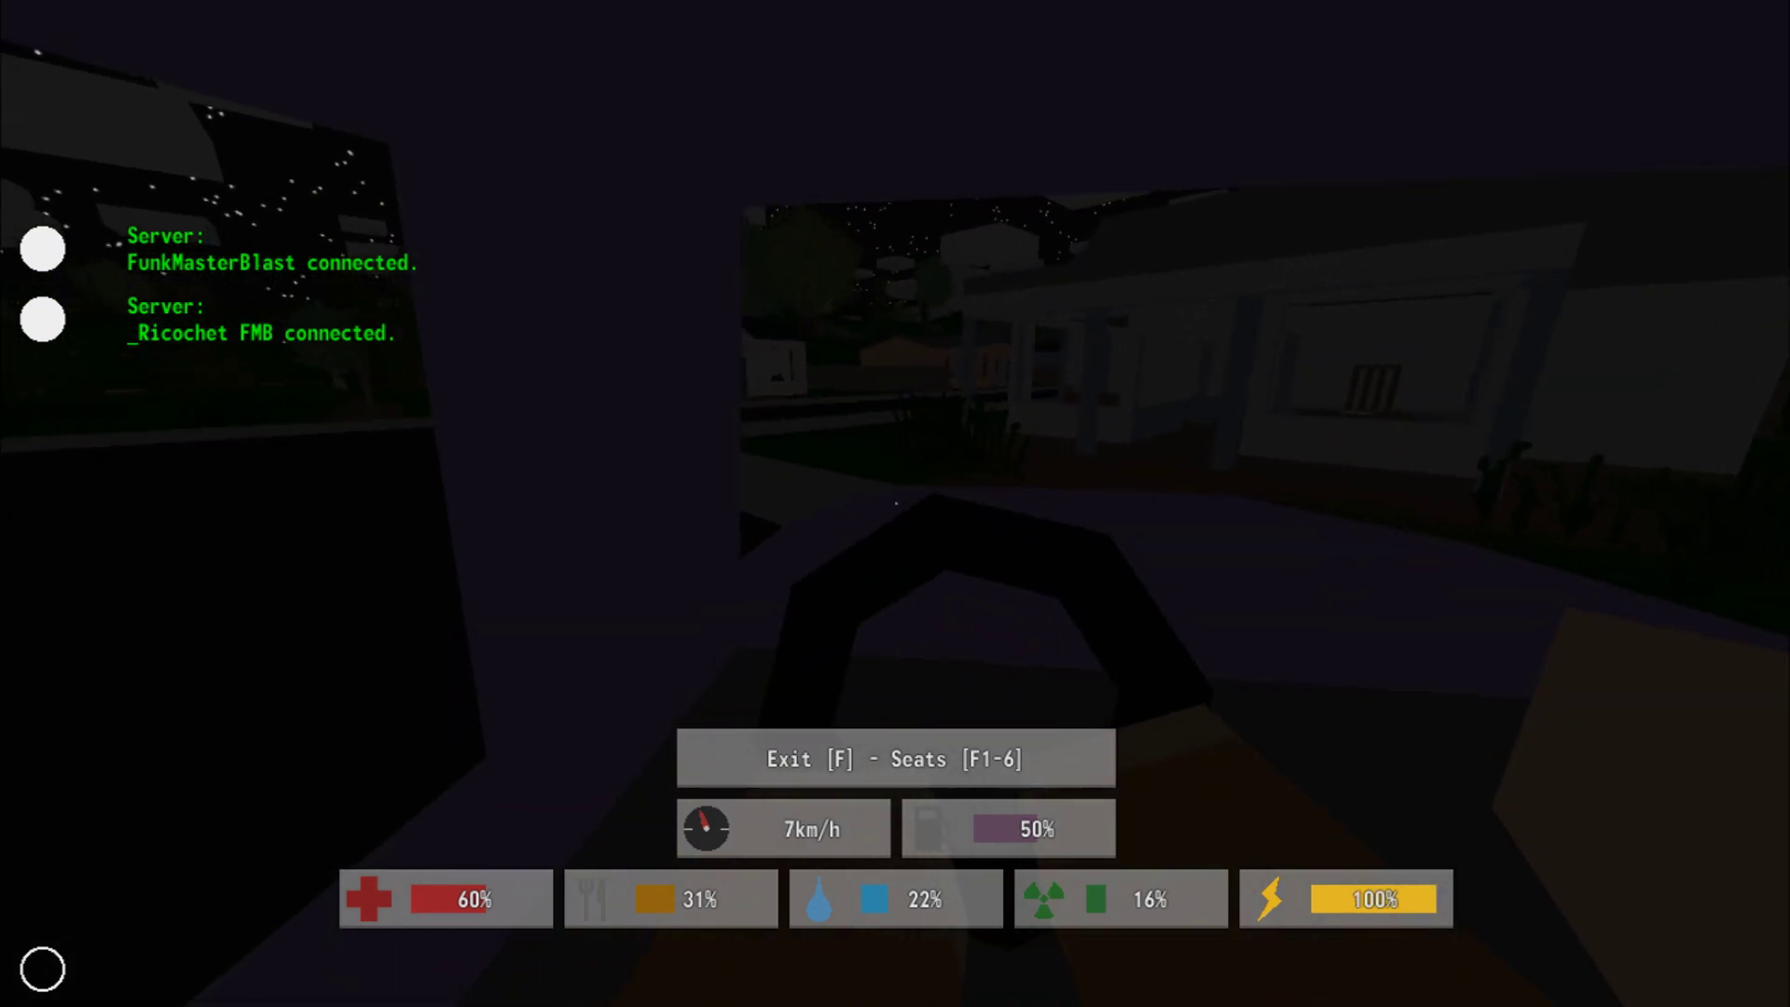
- Accelerate the car past the stop sign and down the road
key("w")
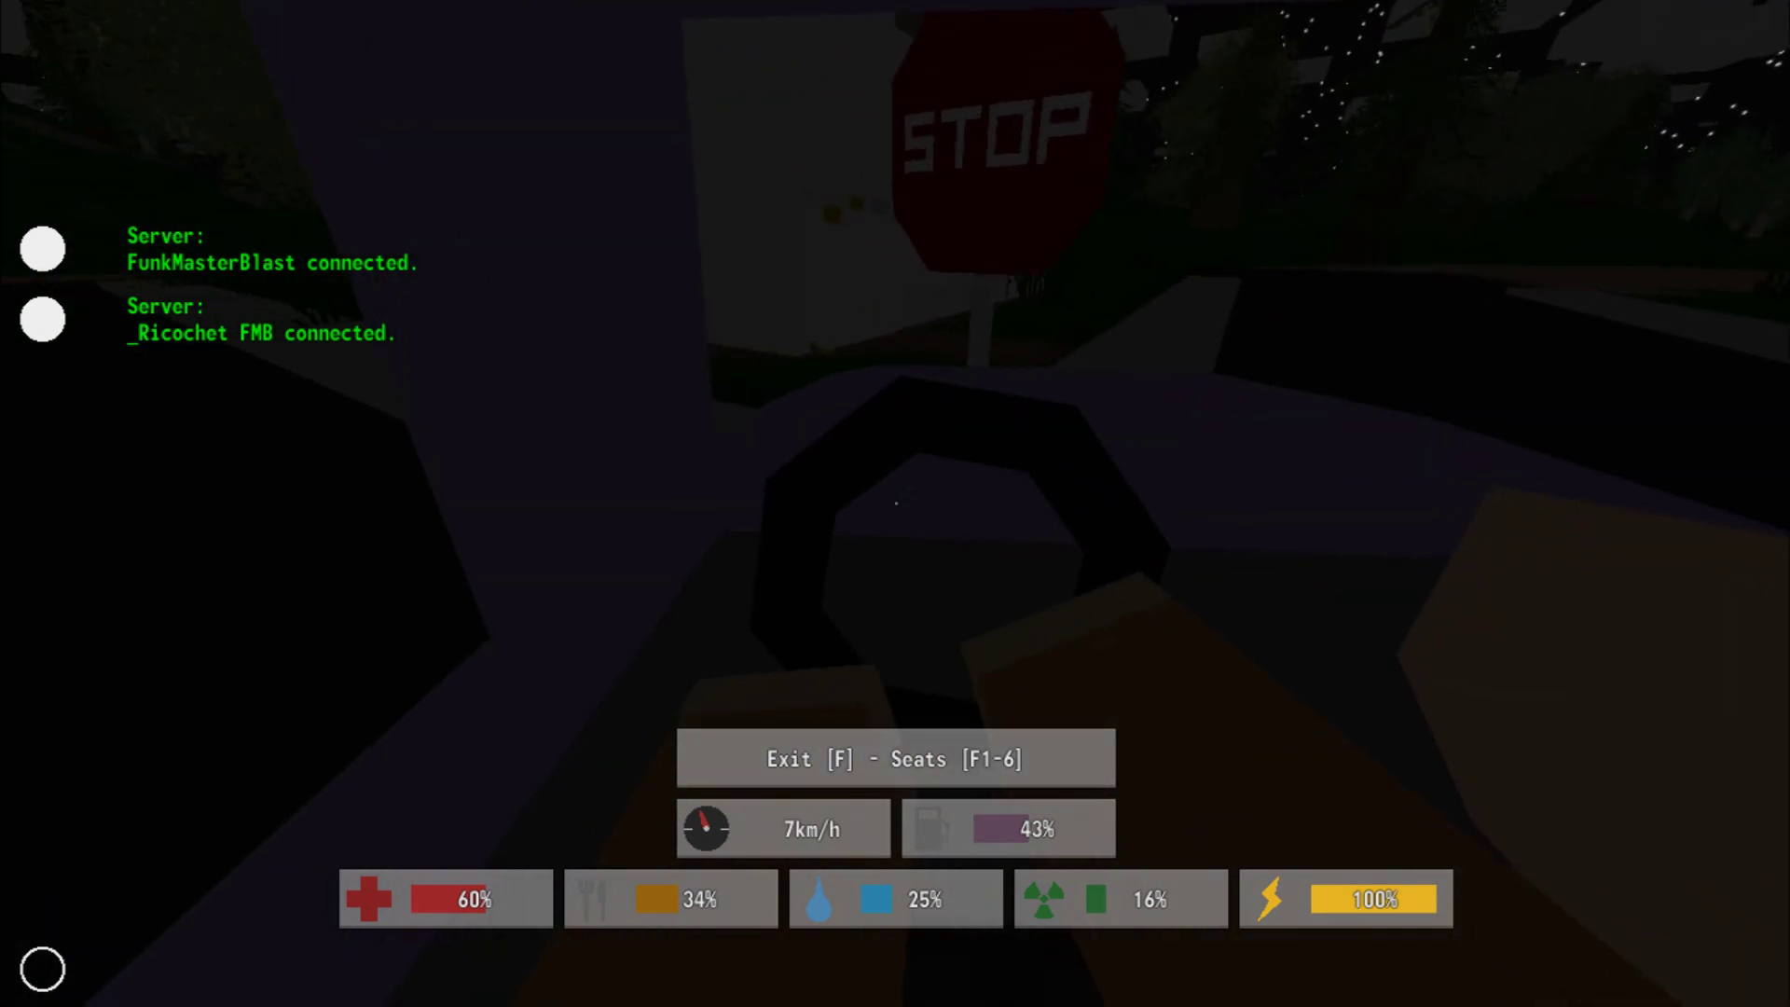
key("w")
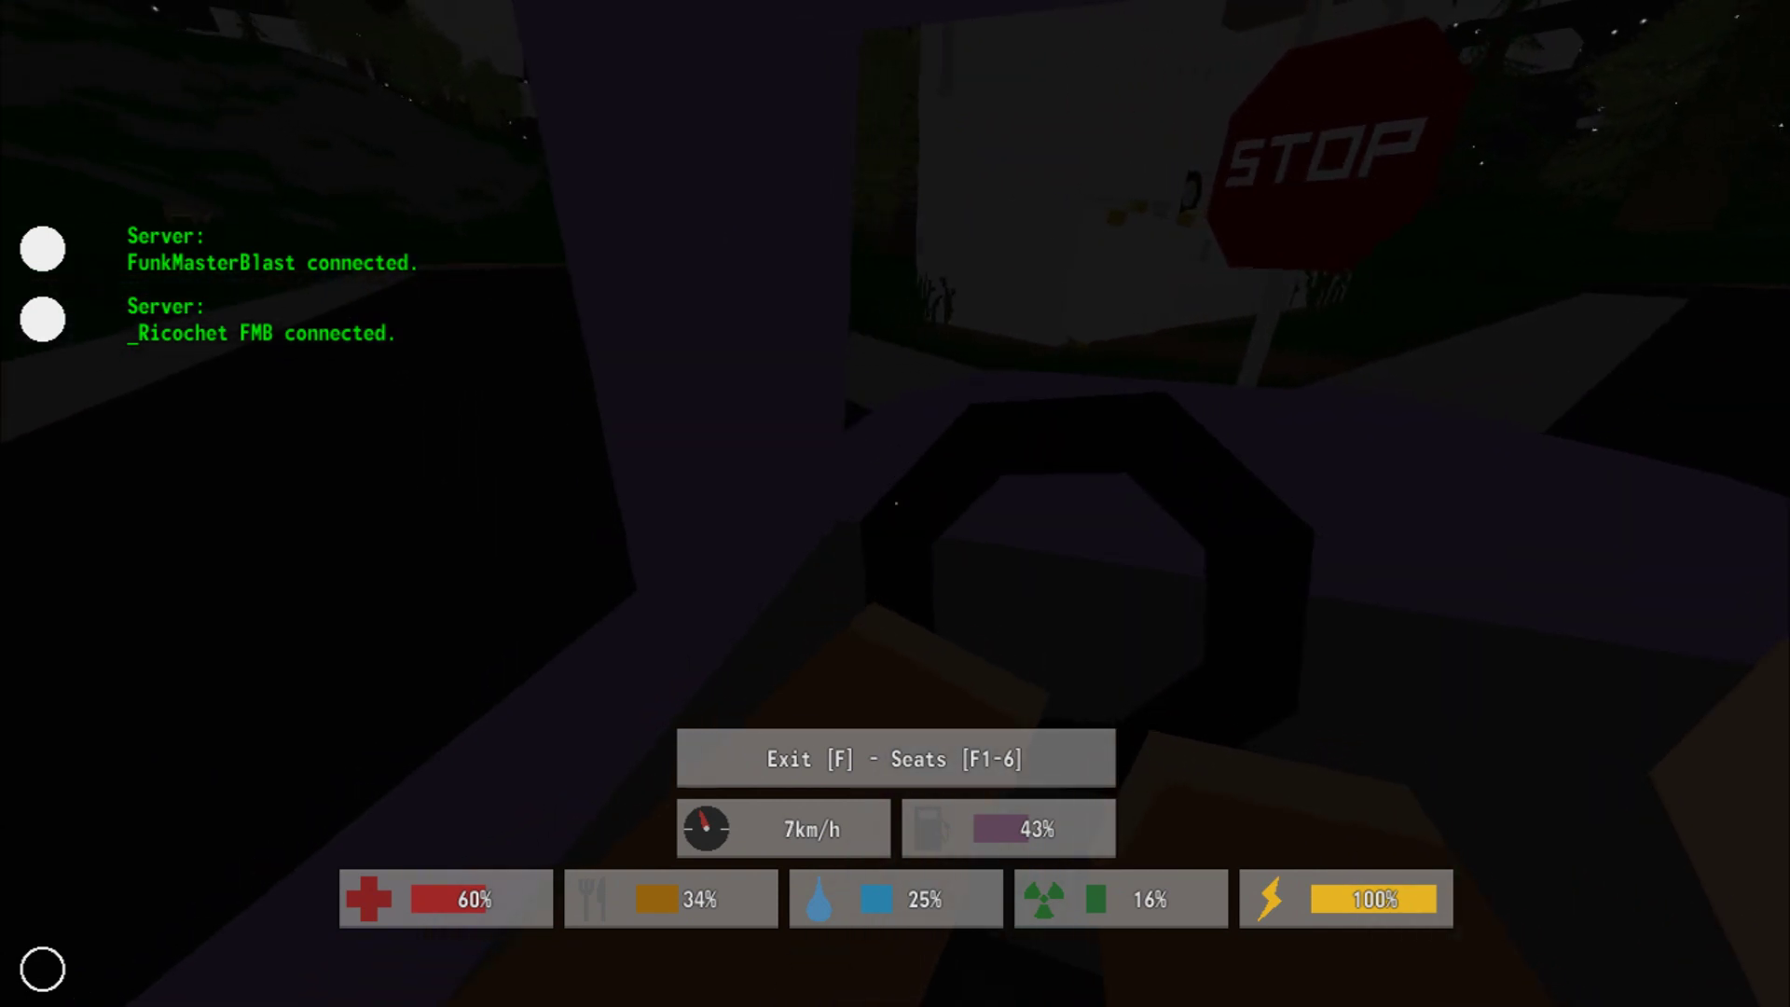
key("w")
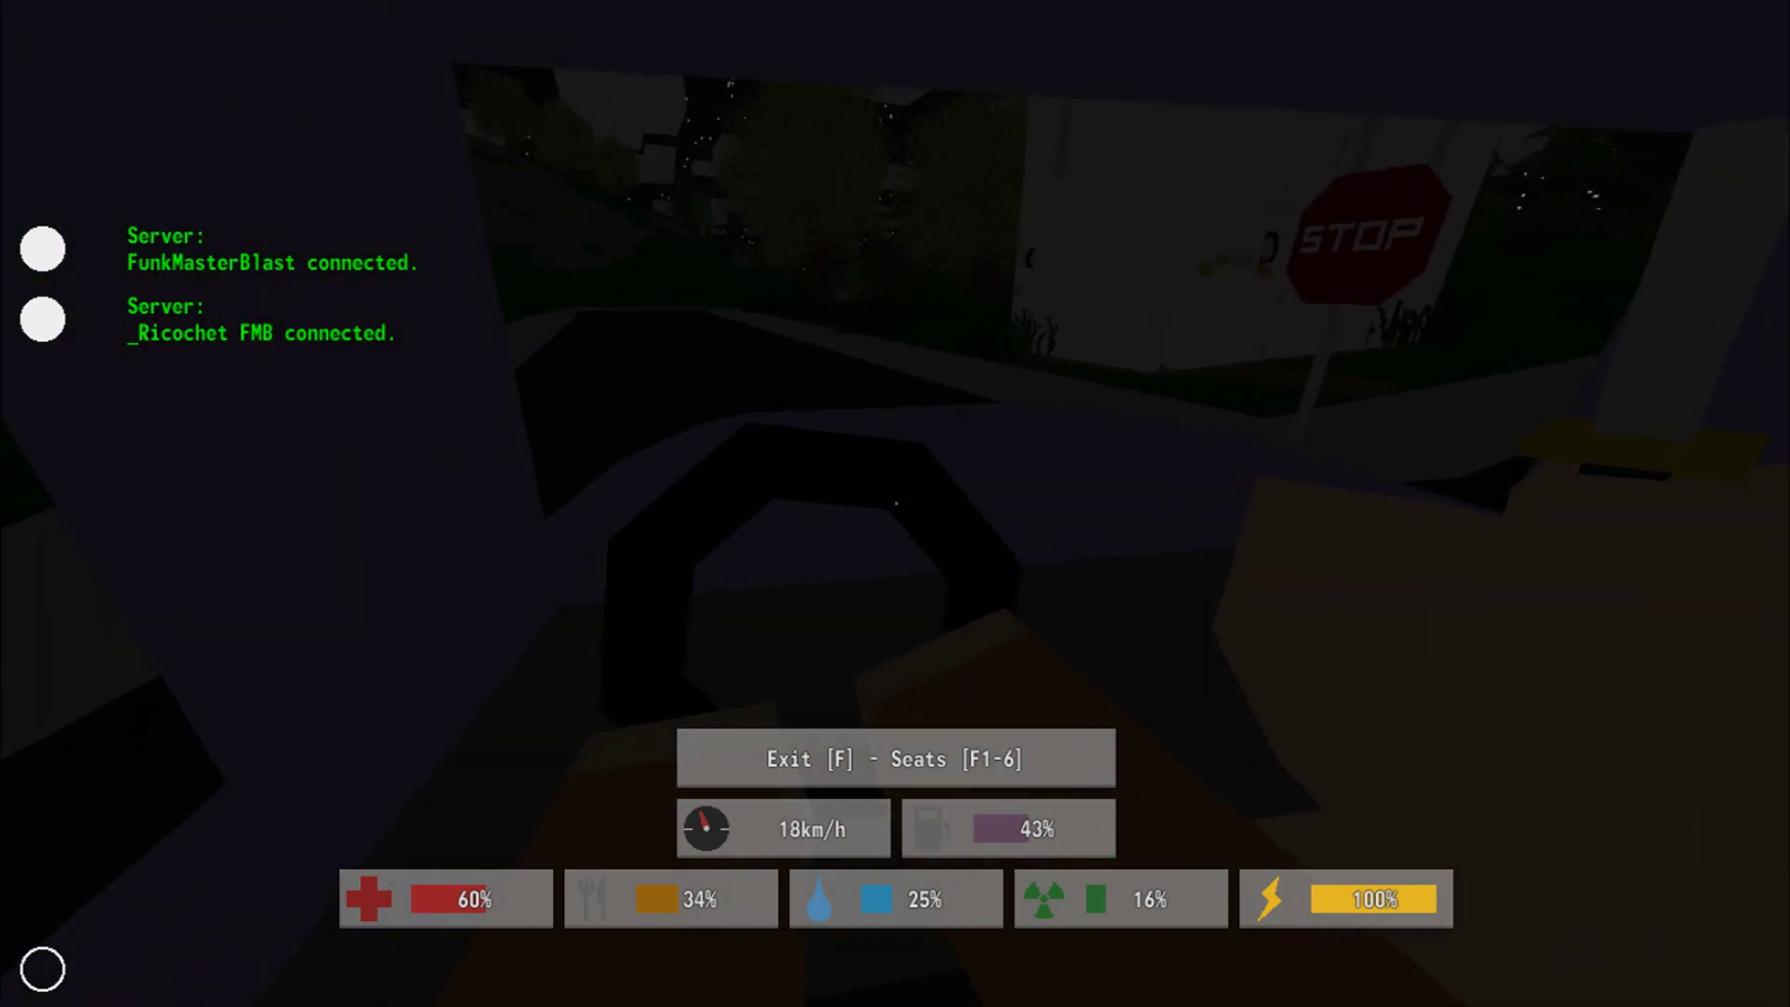
key("w")
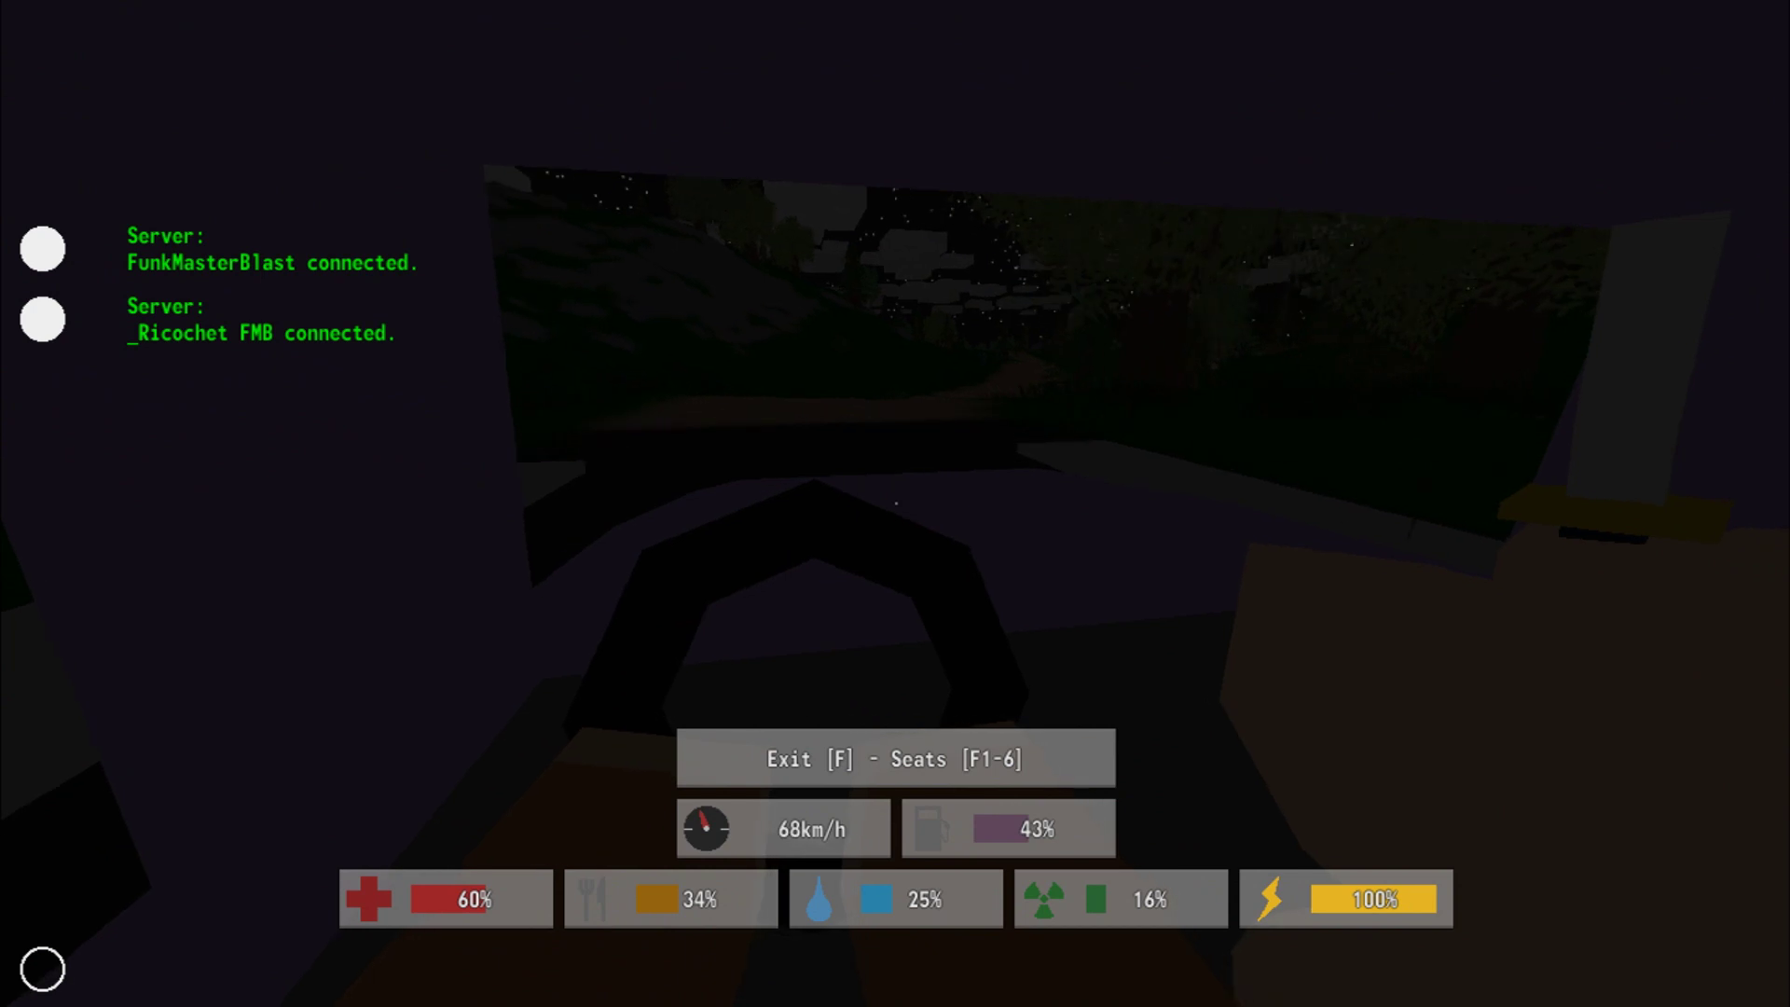
key("w")
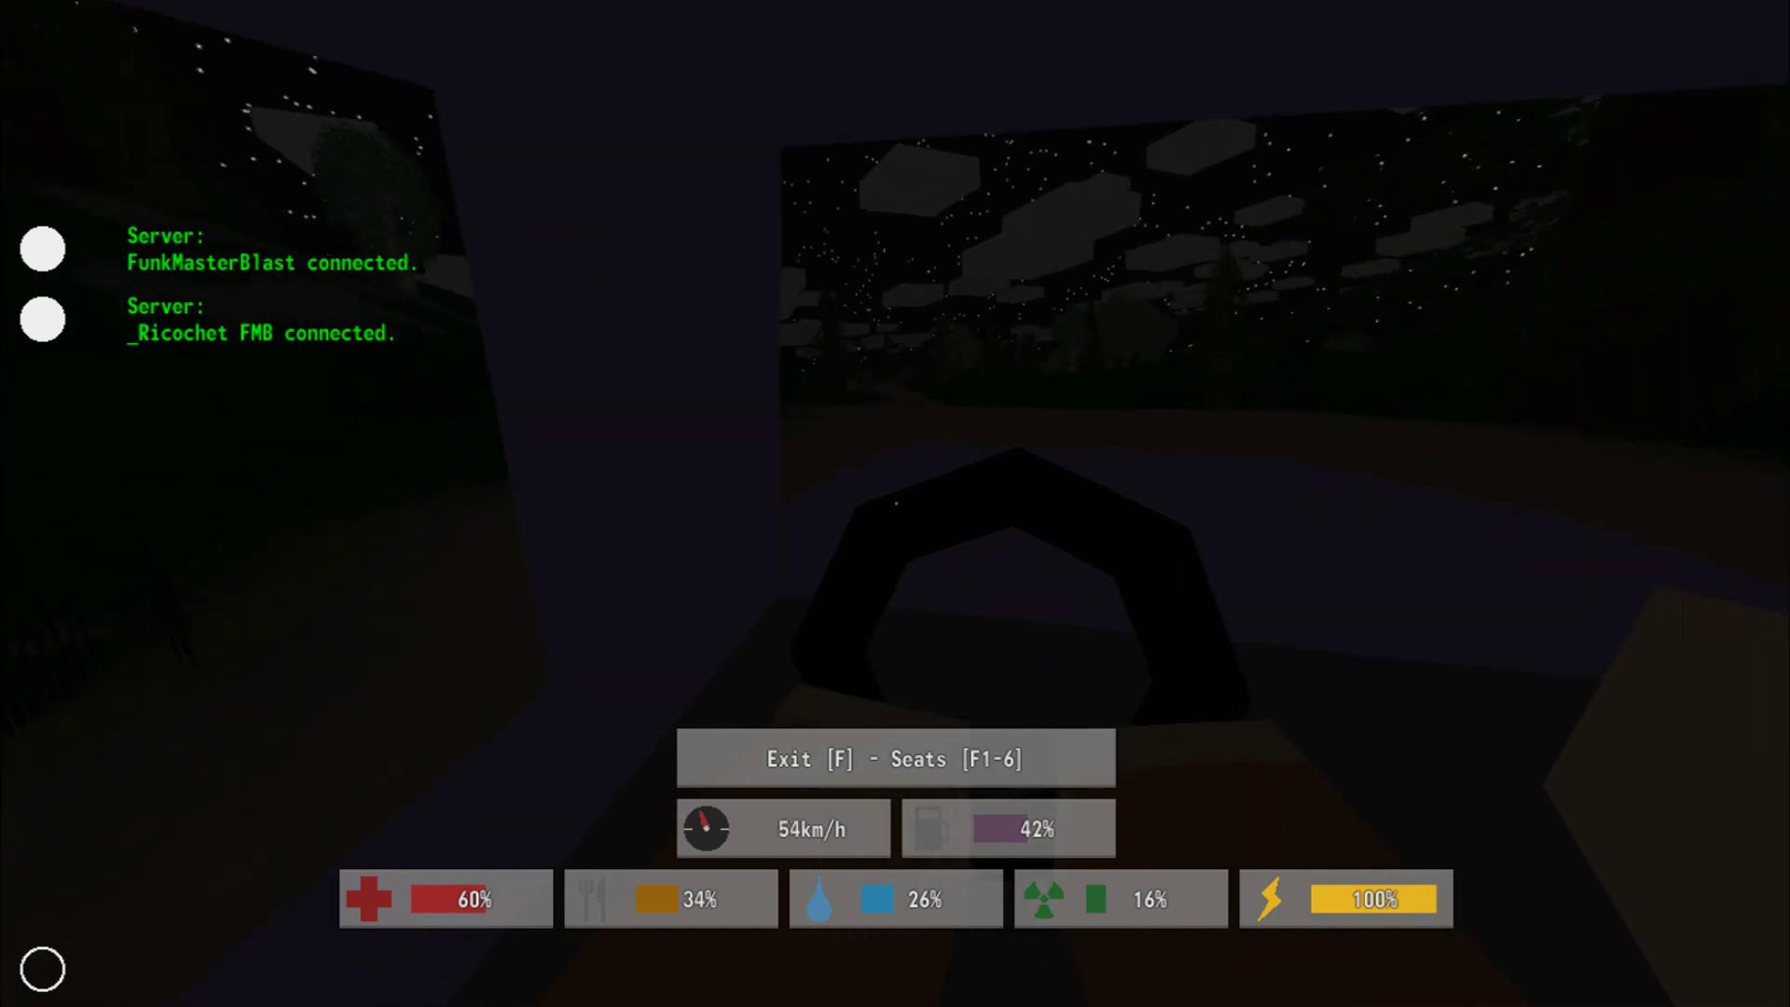
- Follow the winding dirt road to the airport, slow down, and get out
key("w")
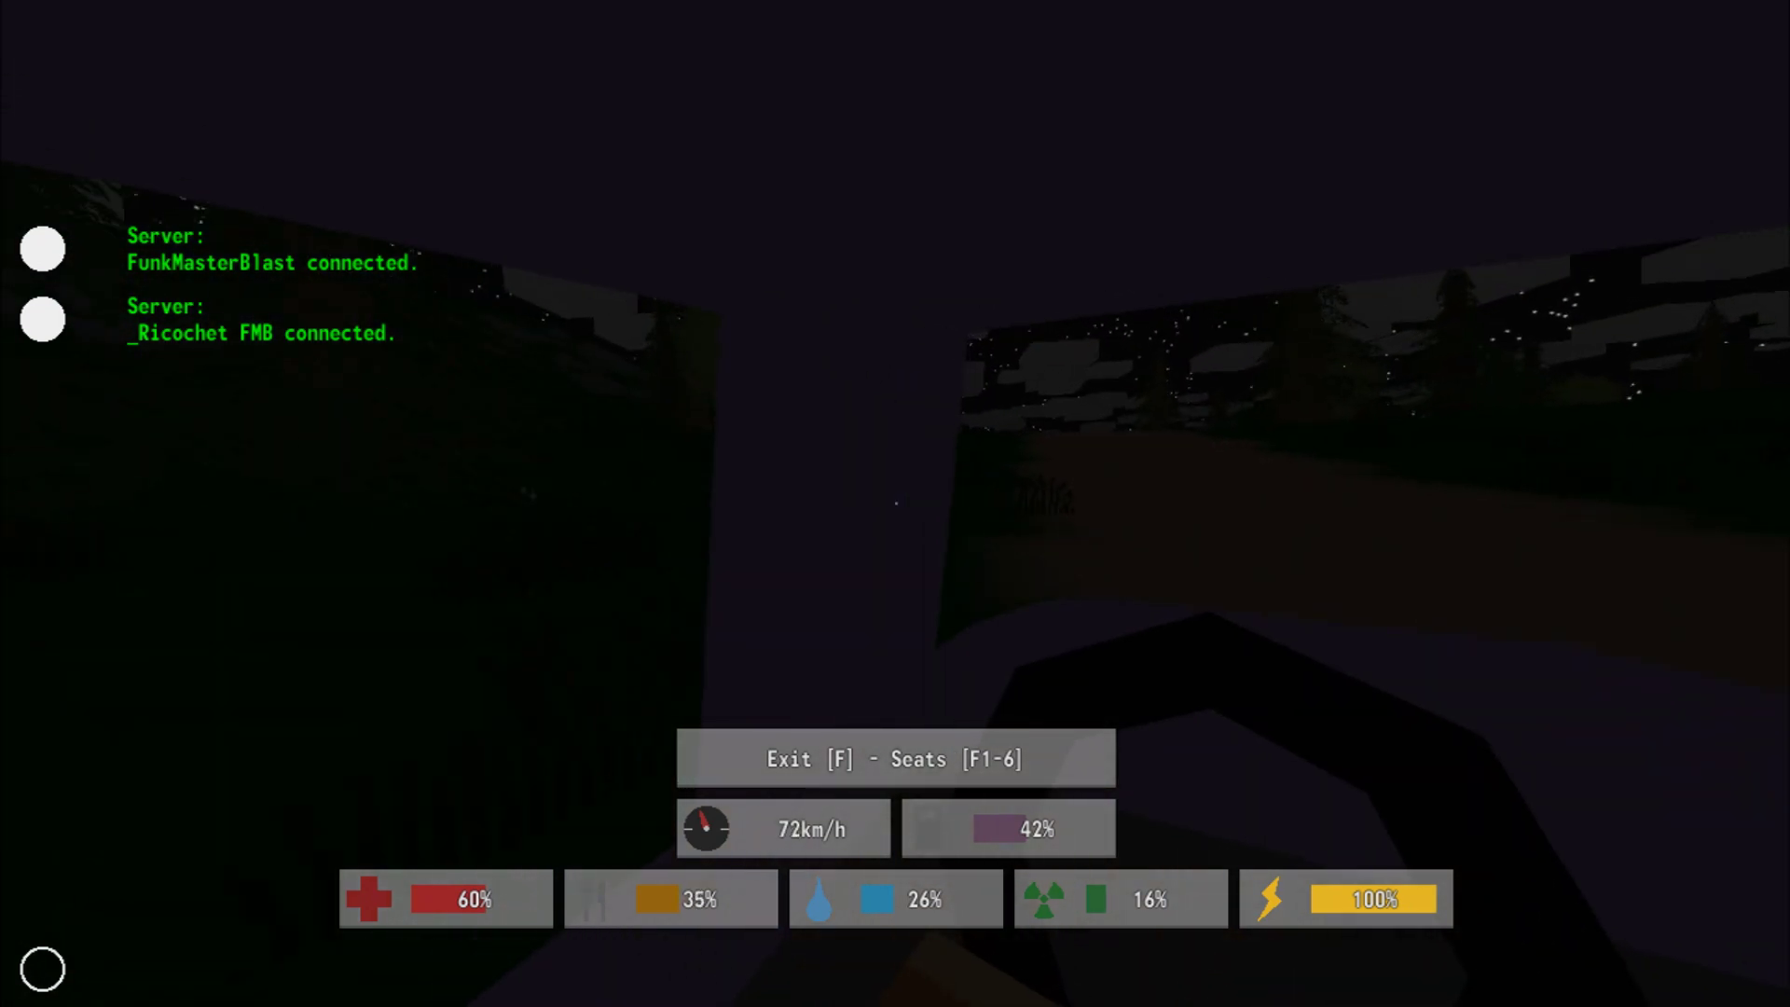
key("w")
key("w")
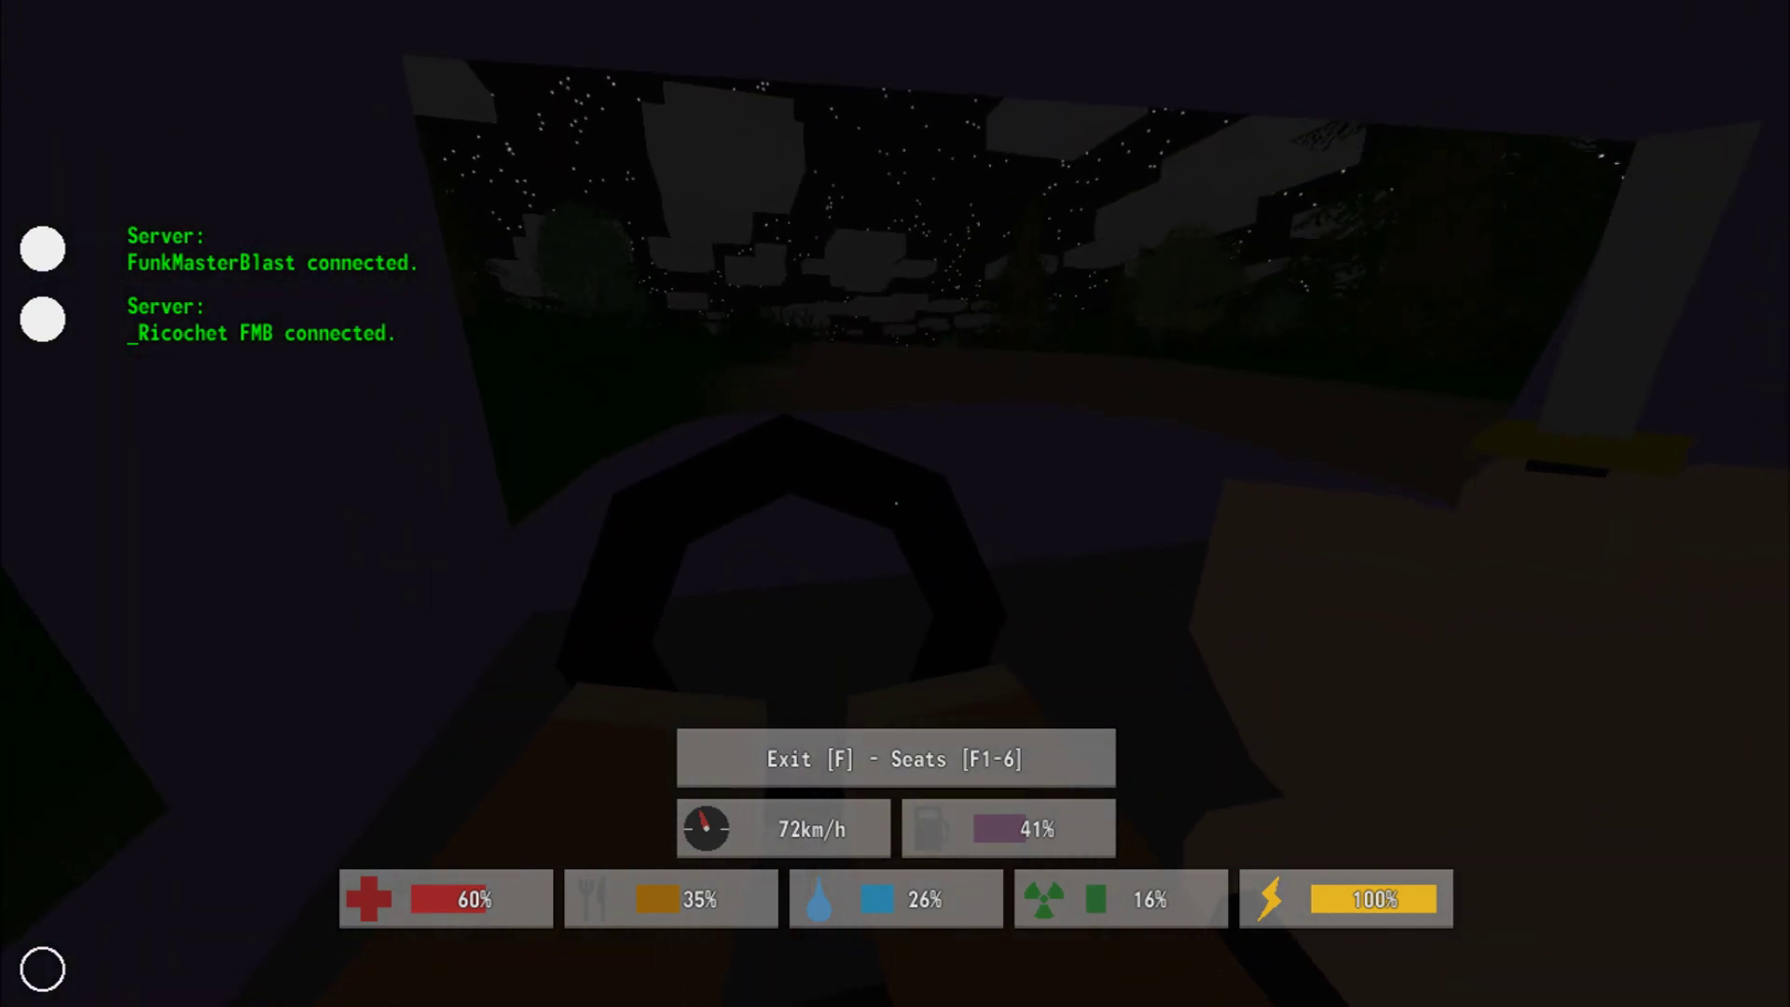
key("w")
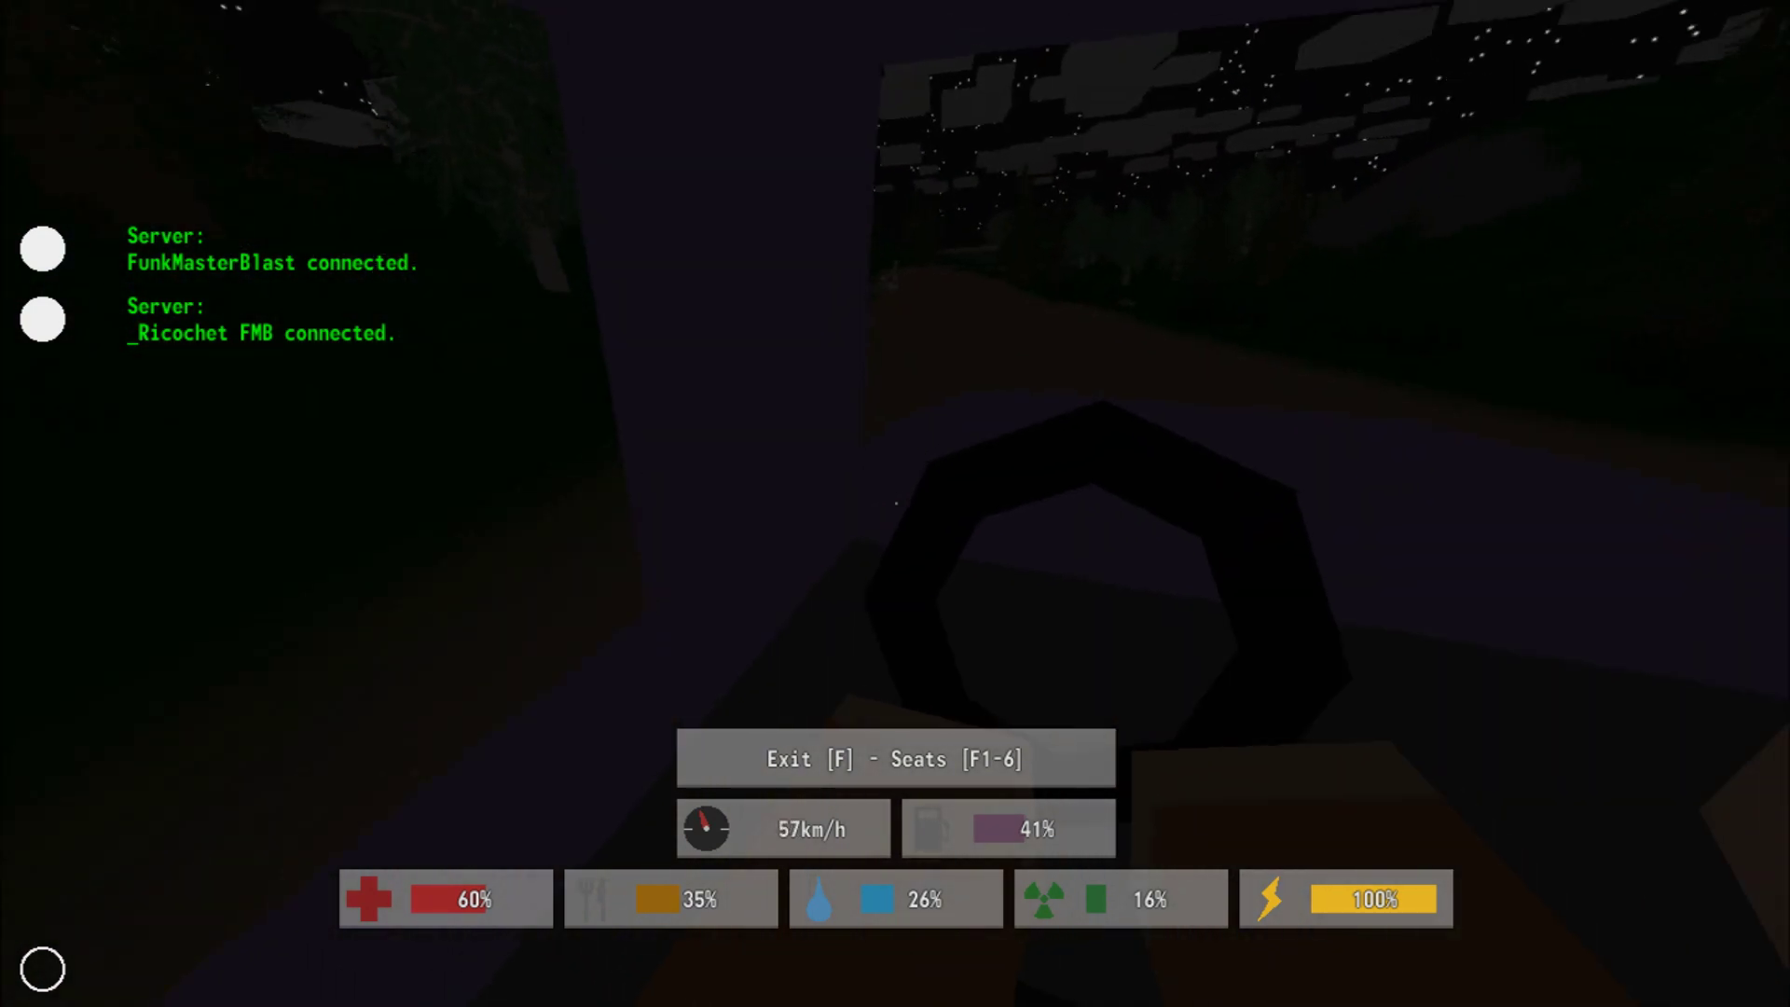
key("w")
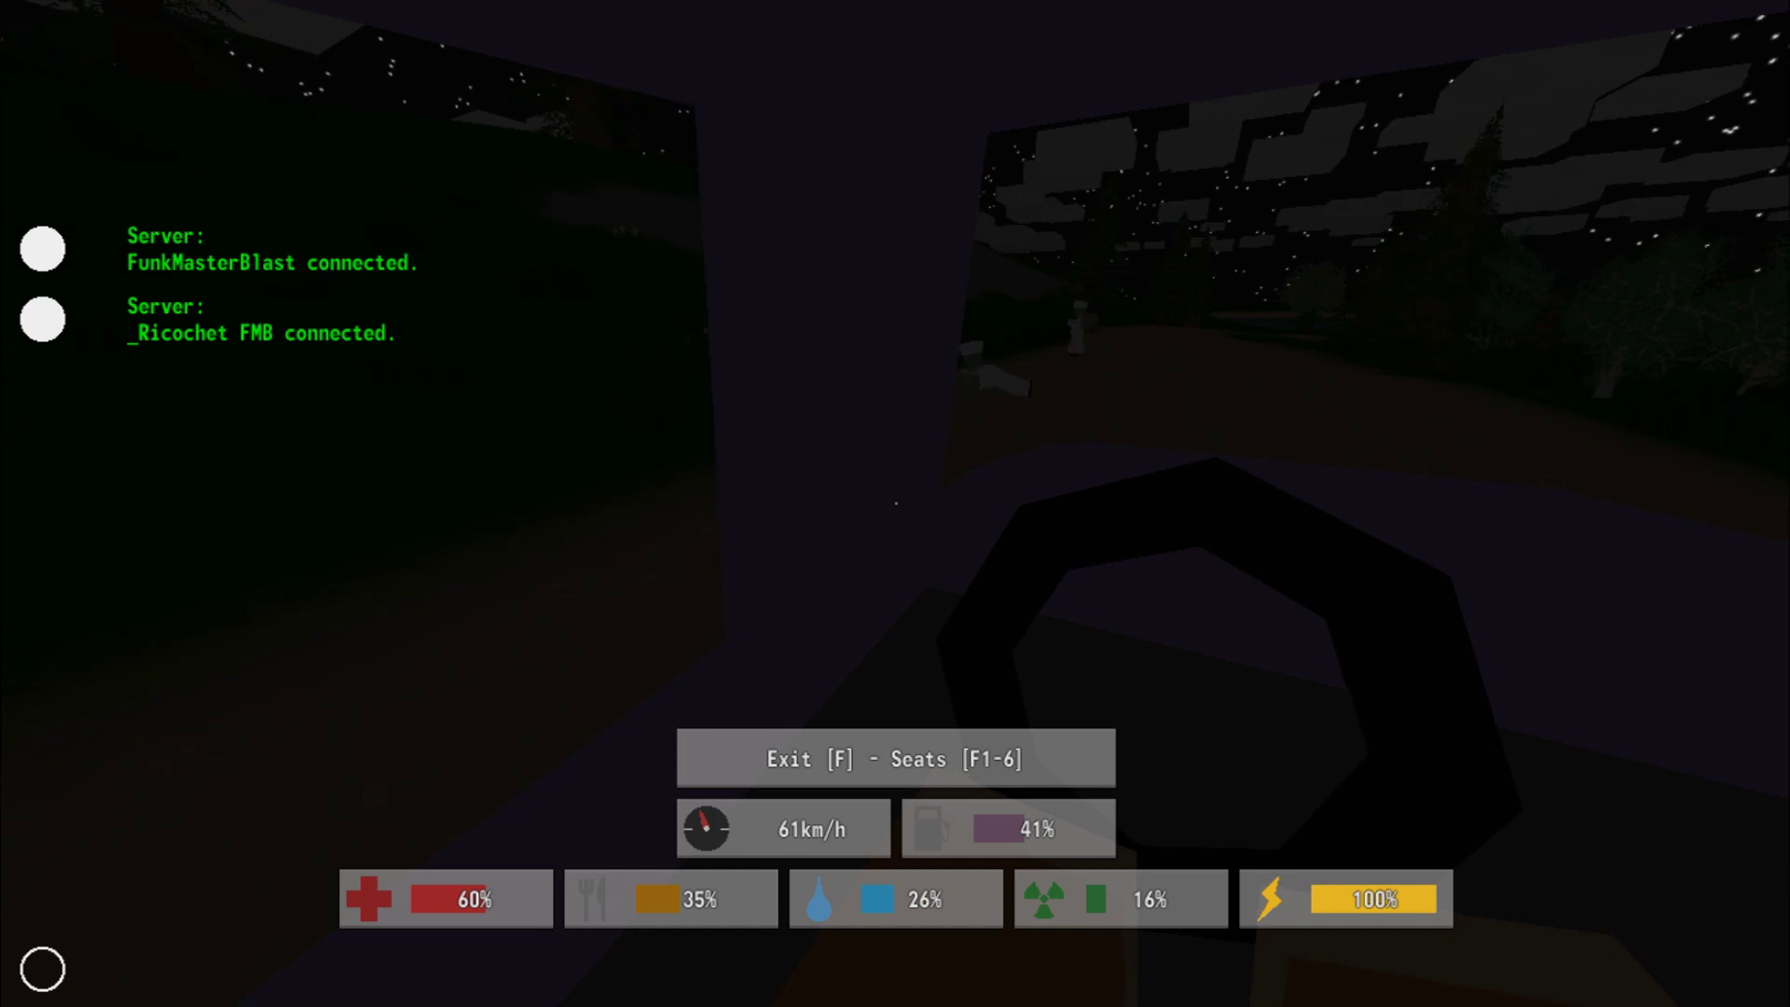
key("w")
key("w")
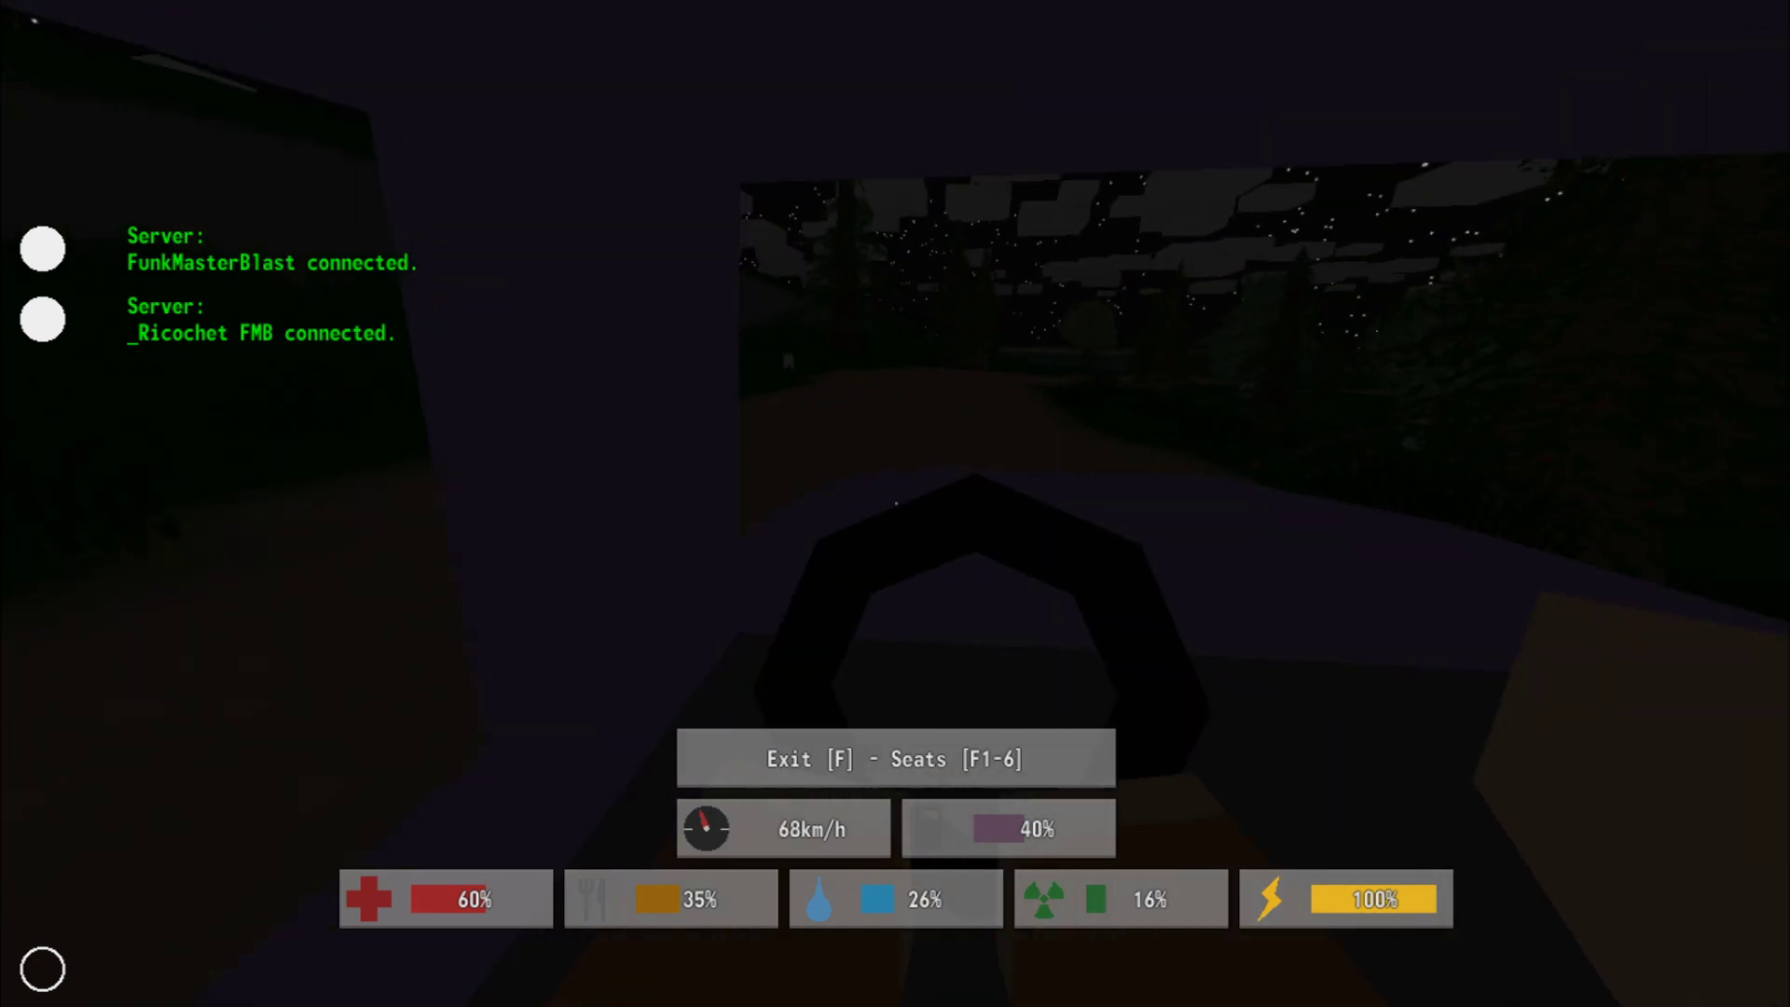
key("w")
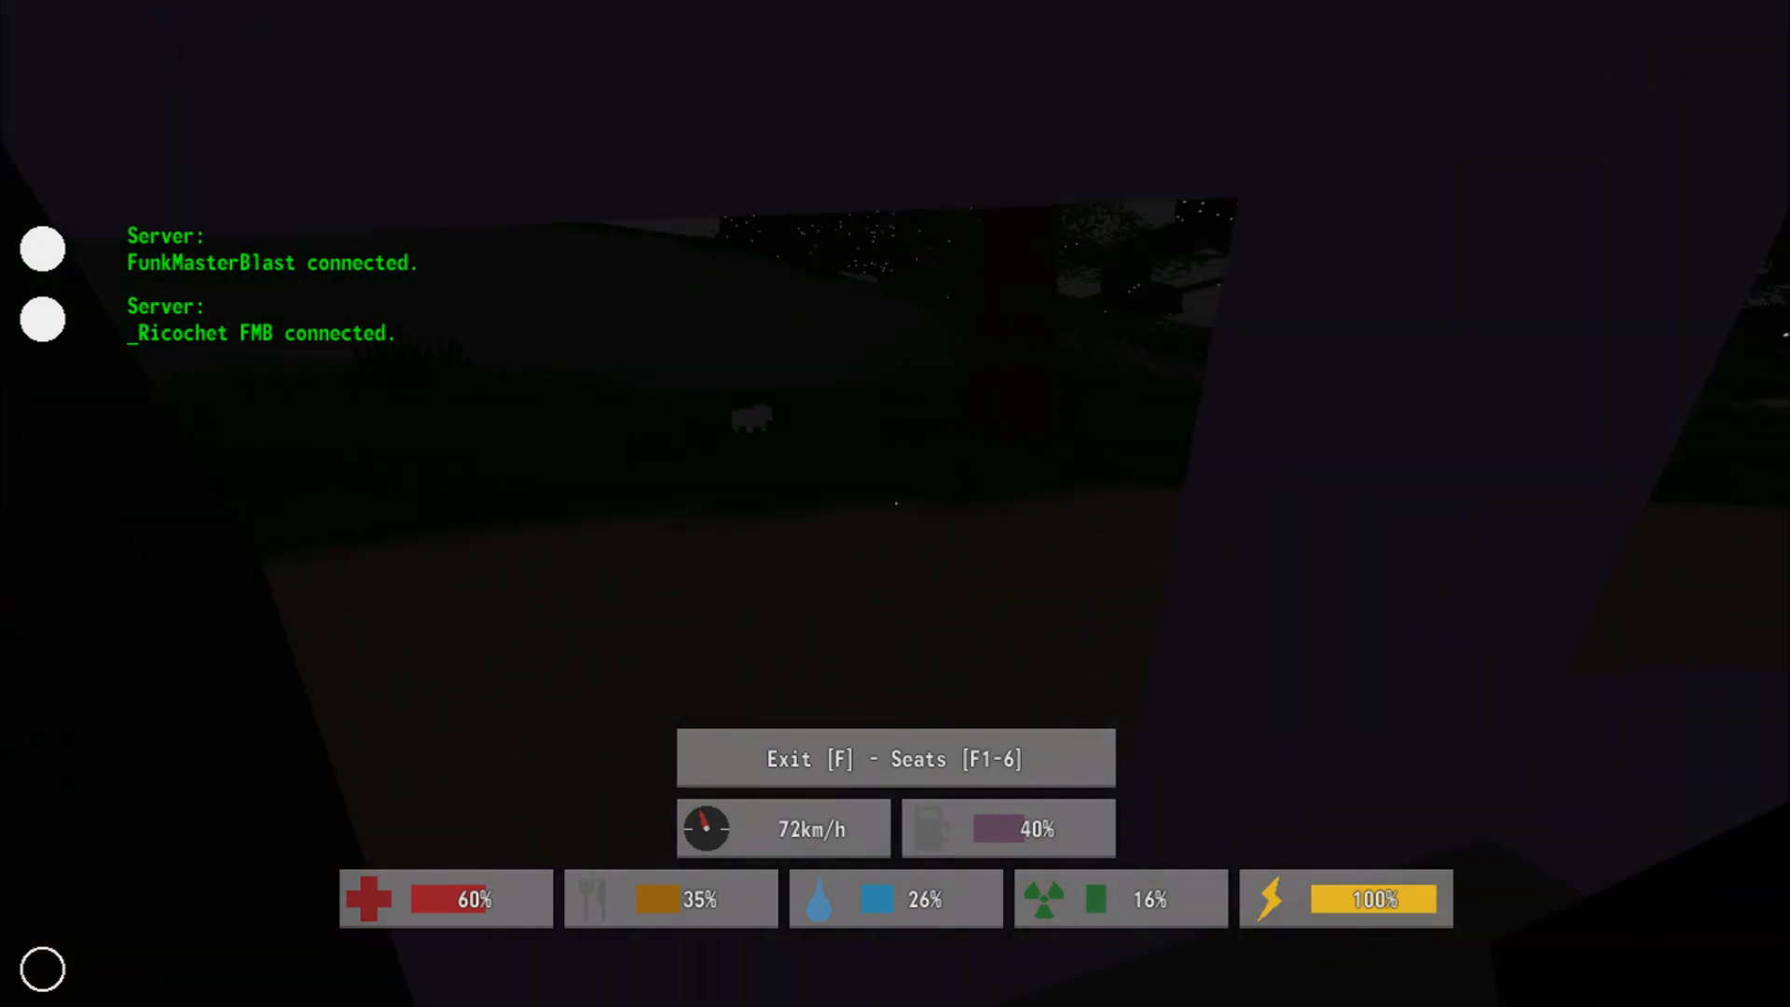
key("w")
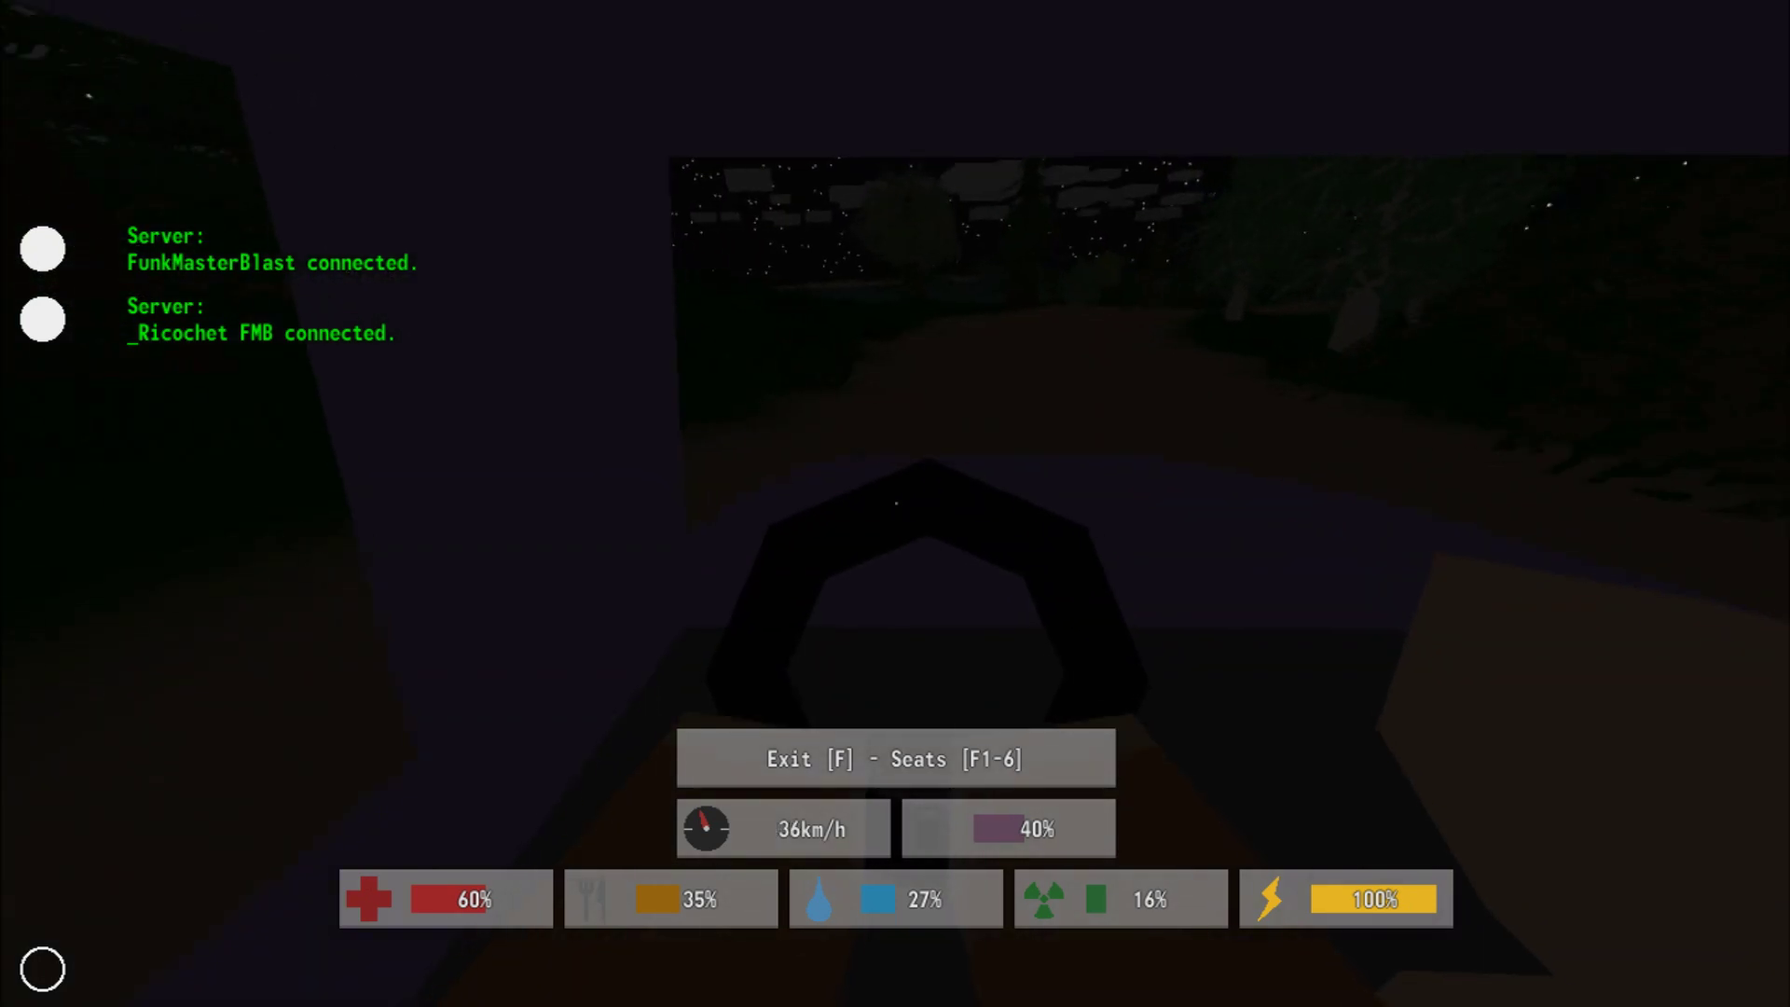
key("w")
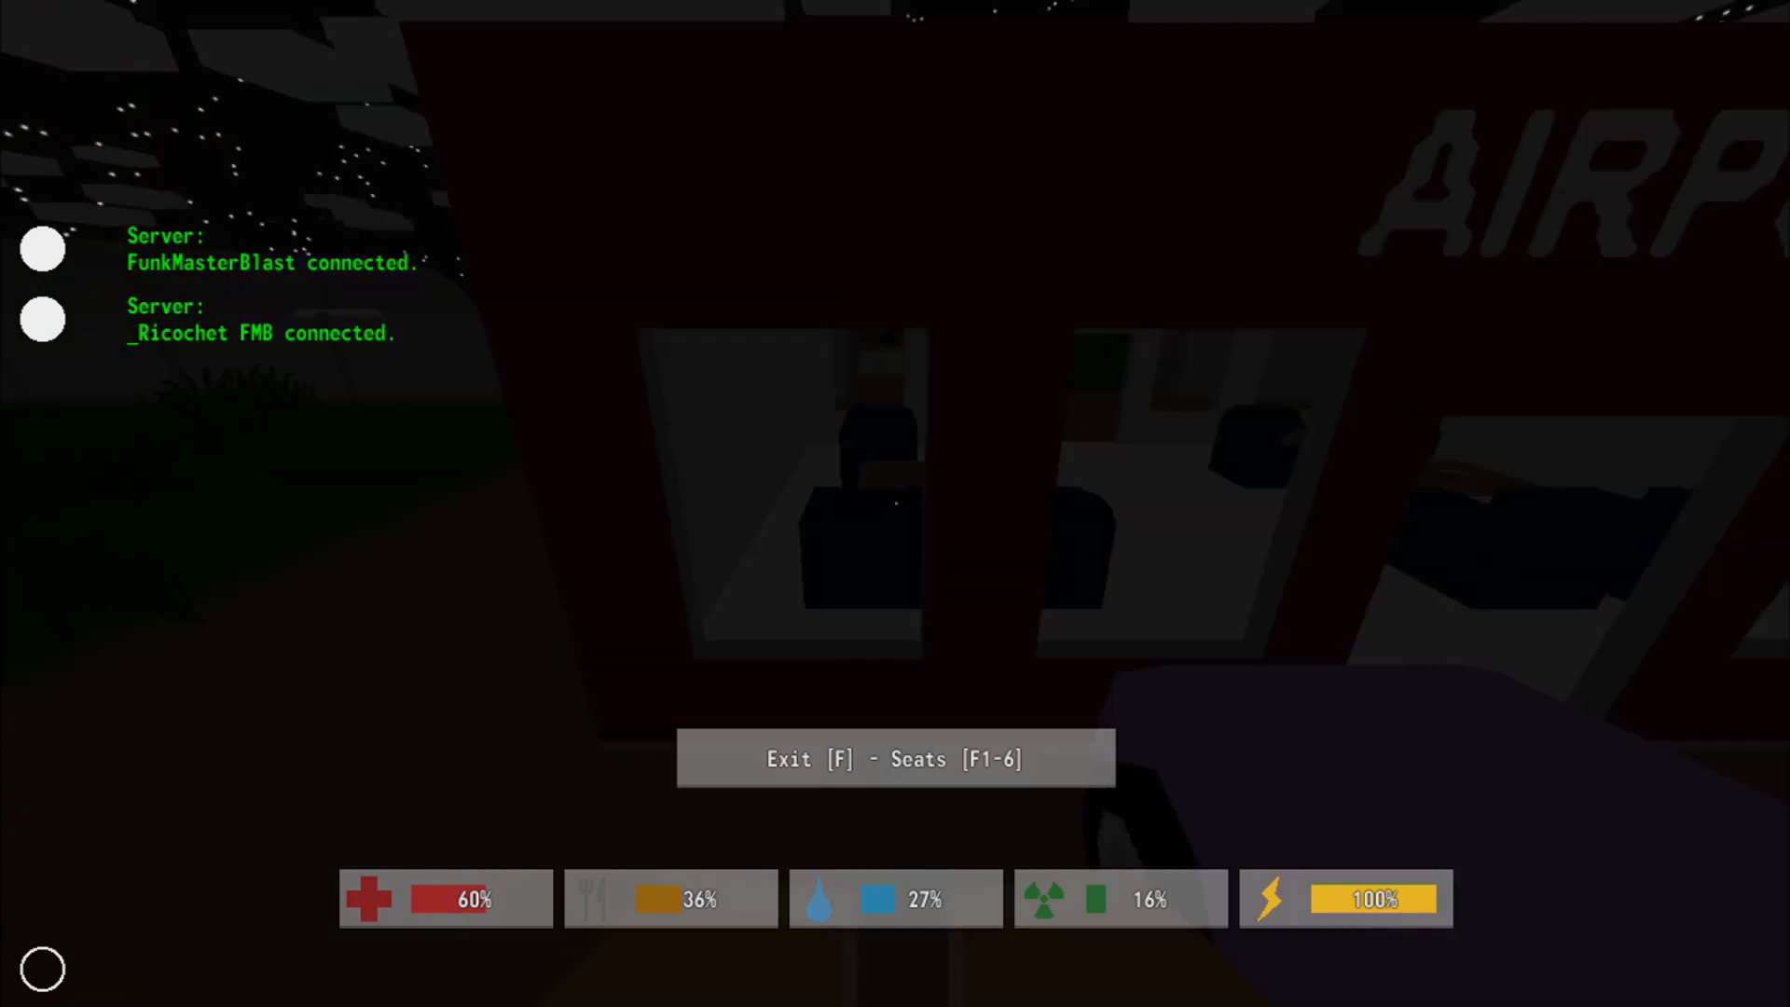
key("f")
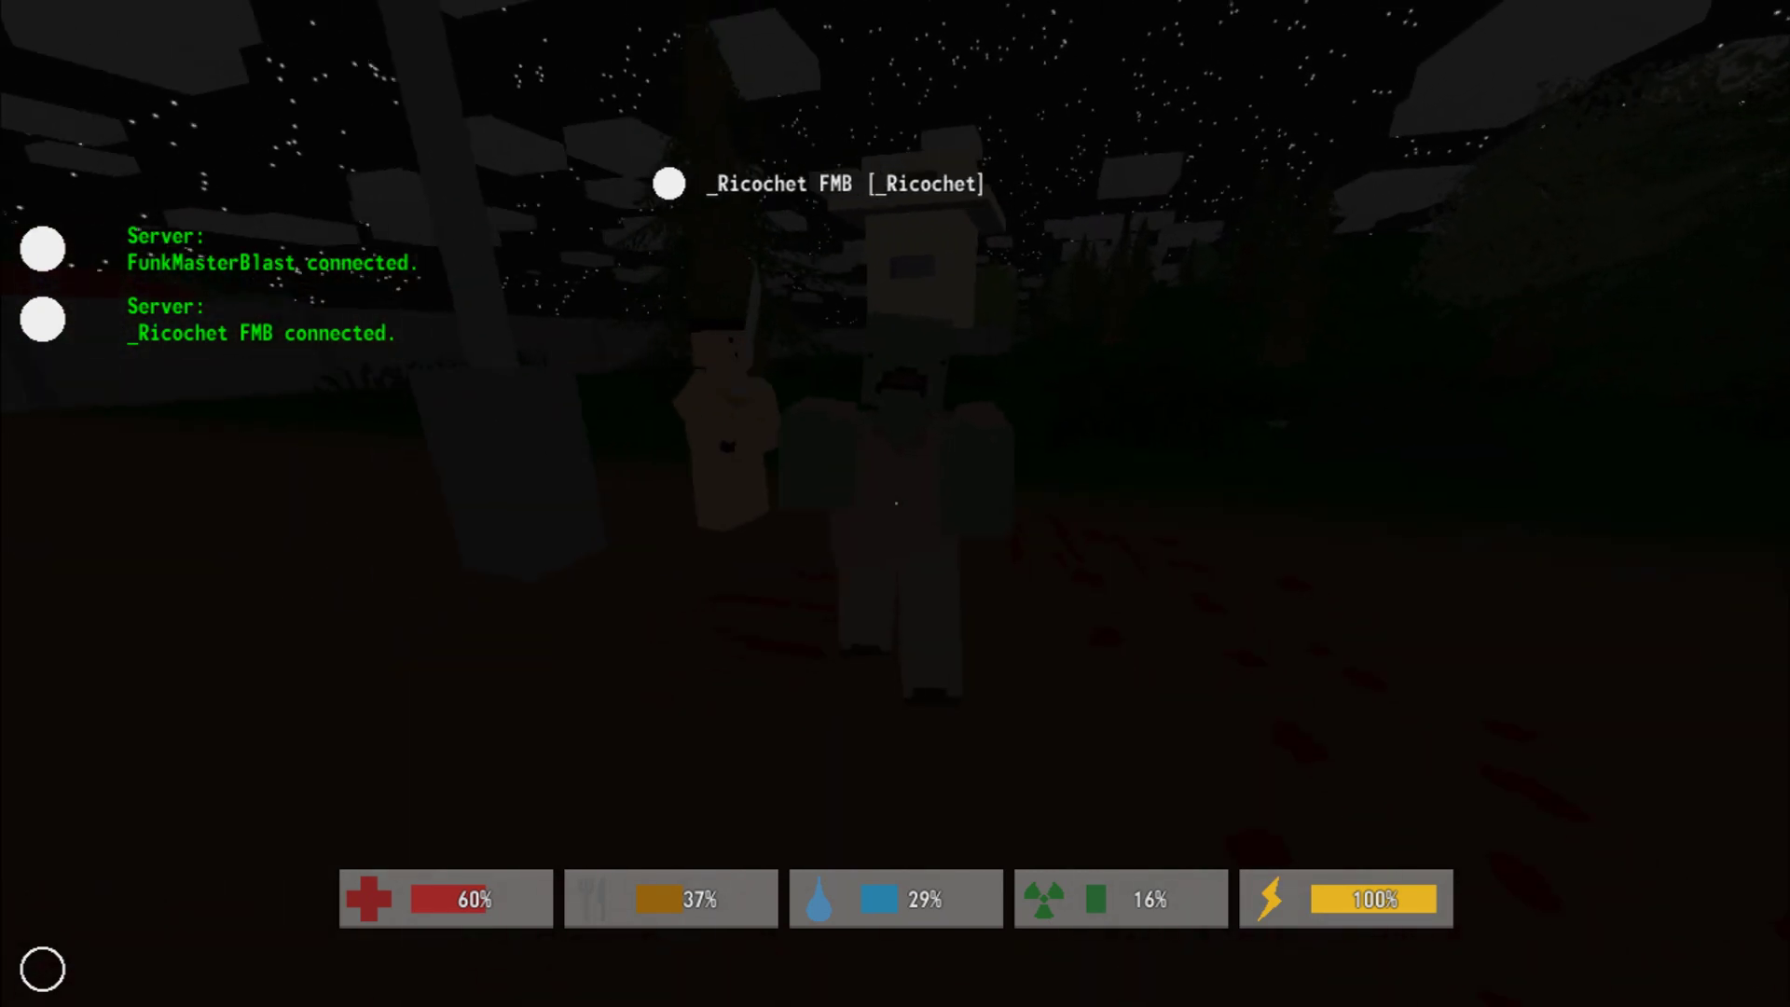
- Move the baseball bat into the first inventory slot
key("g")
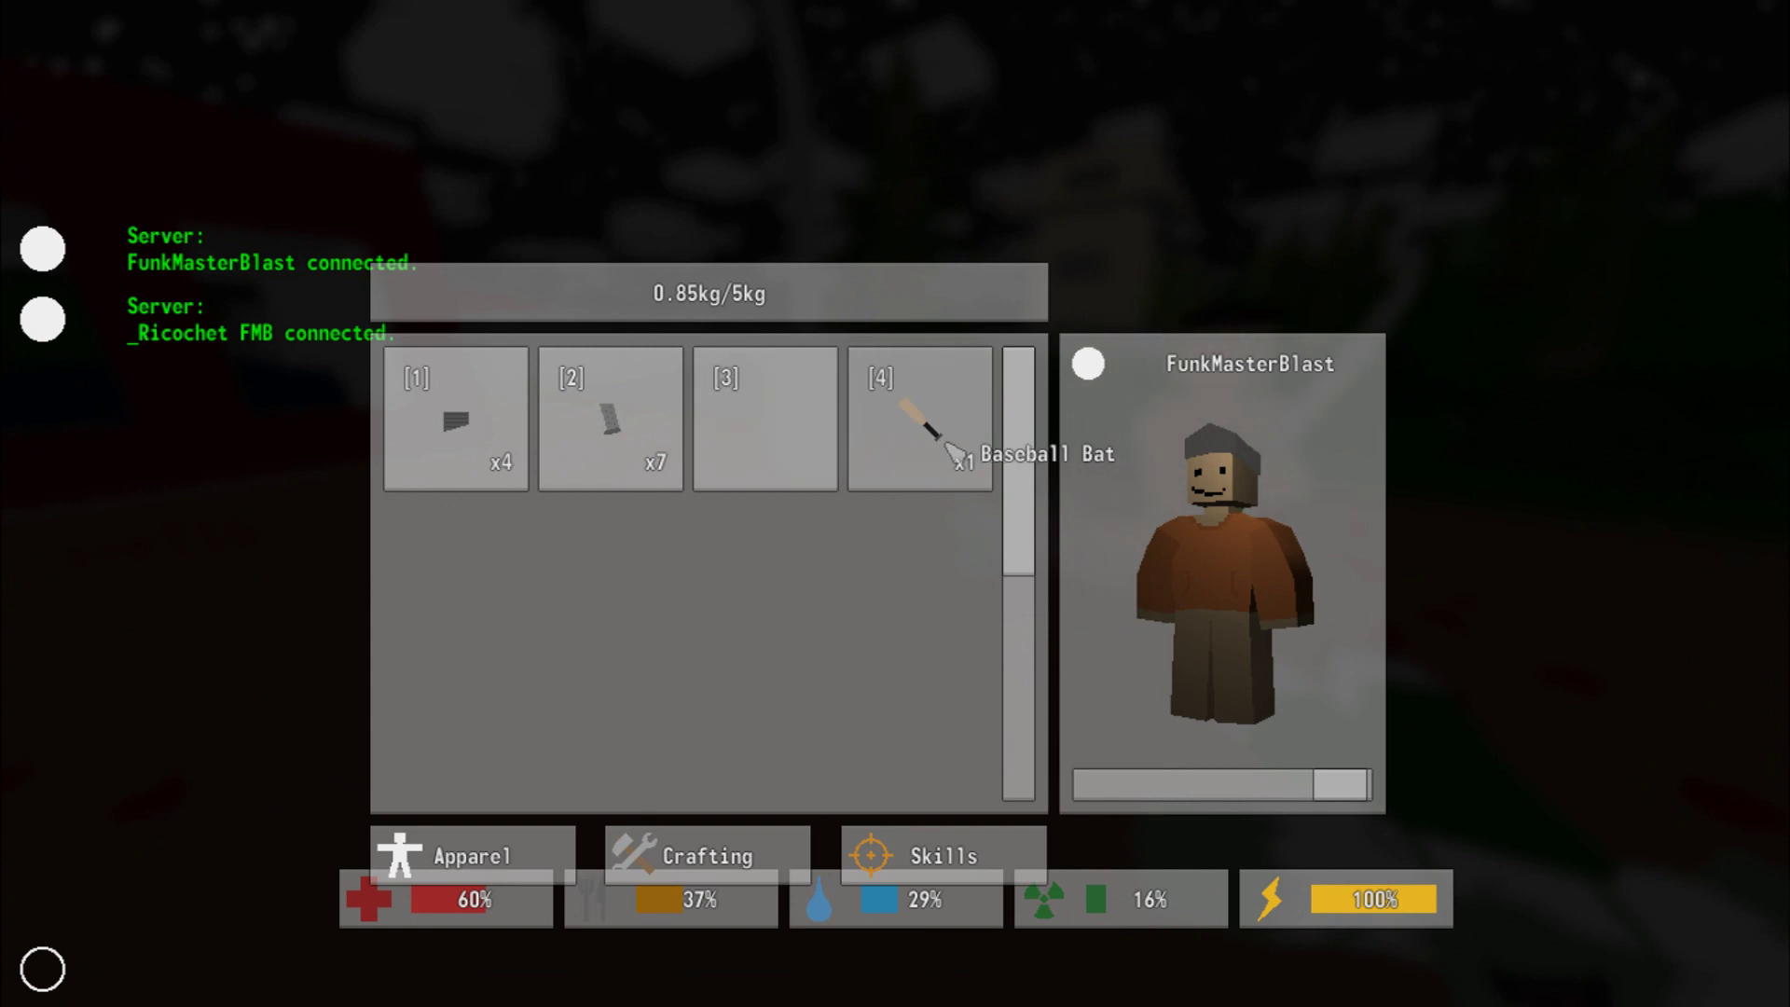
left_click(923, 420)
left_click(952, 132)
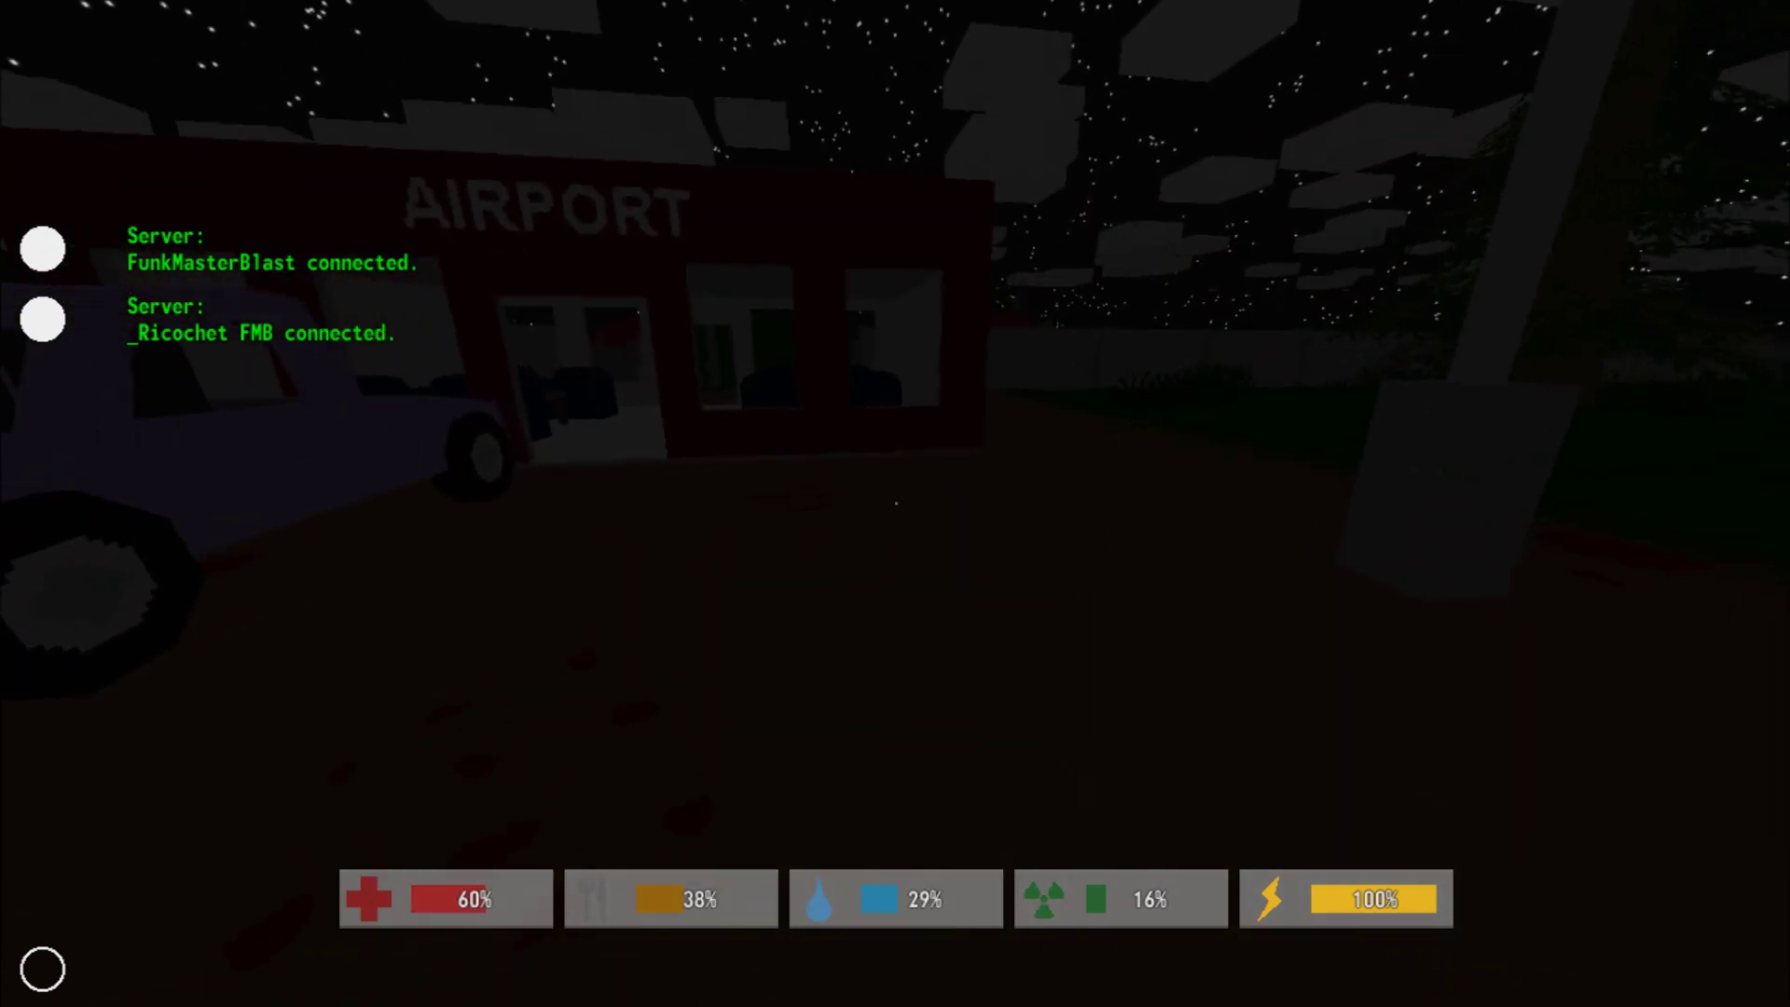
key("g")
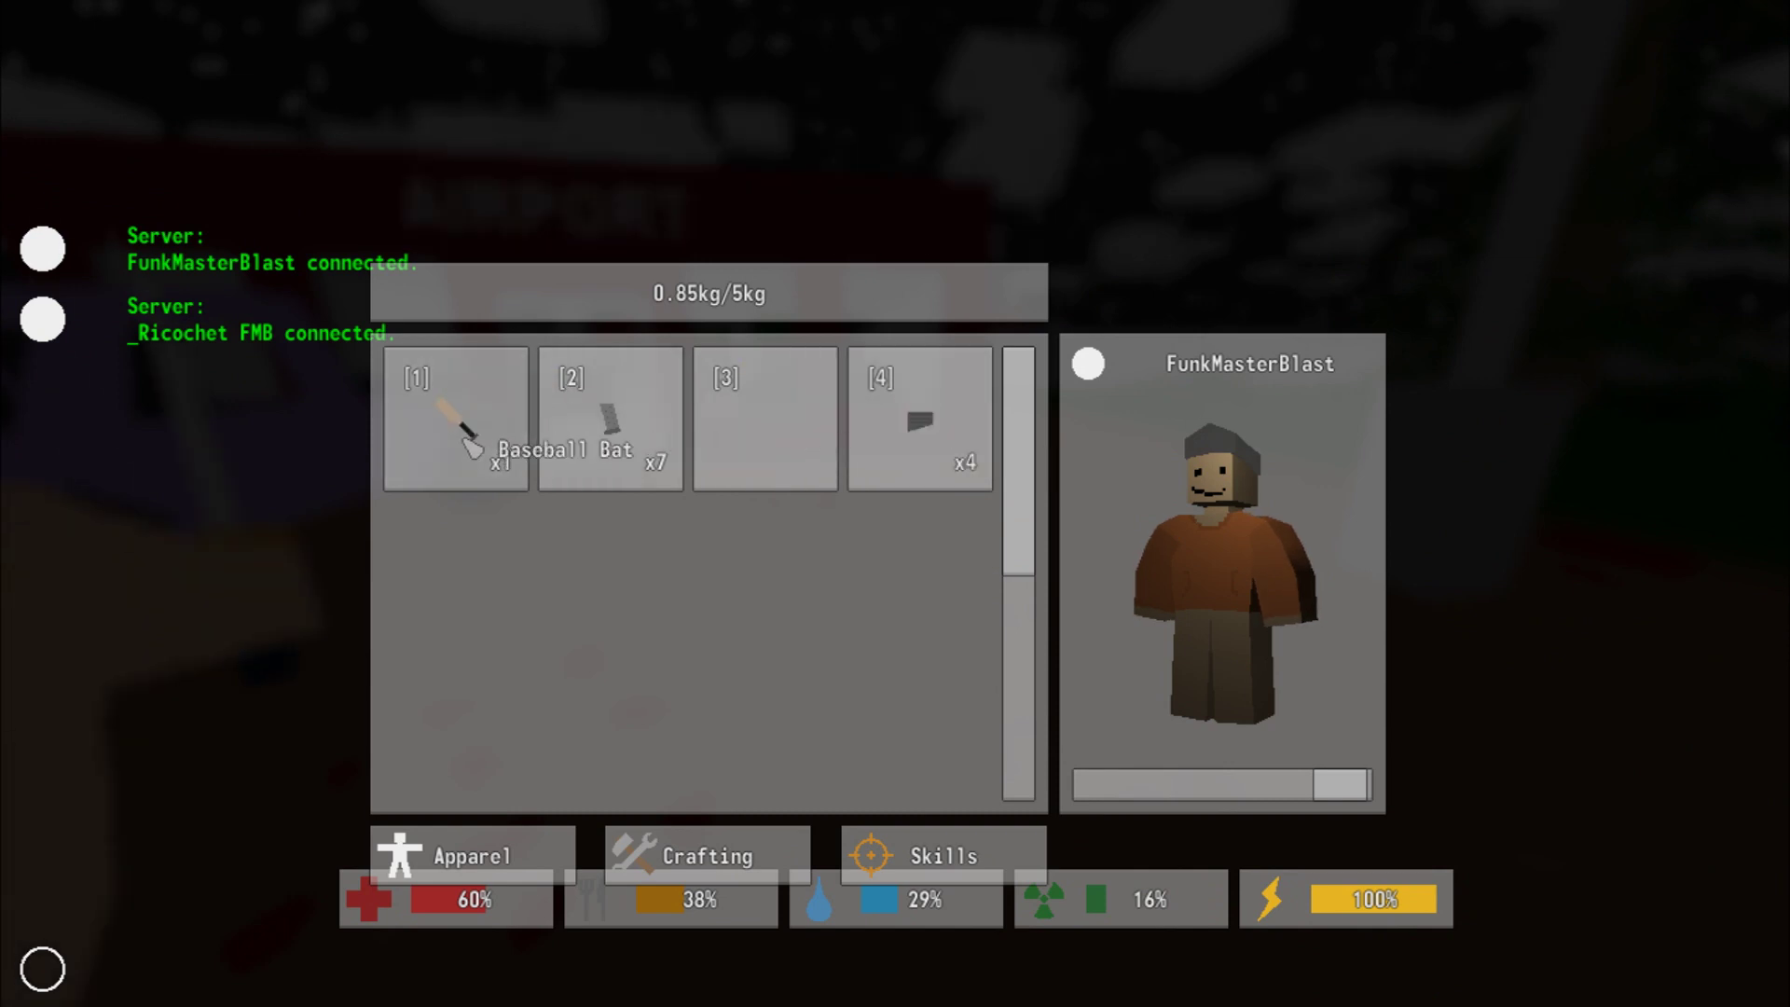
key("g")
- Enter the airport, pick up the Lever Action rifle and check its details
key("w")
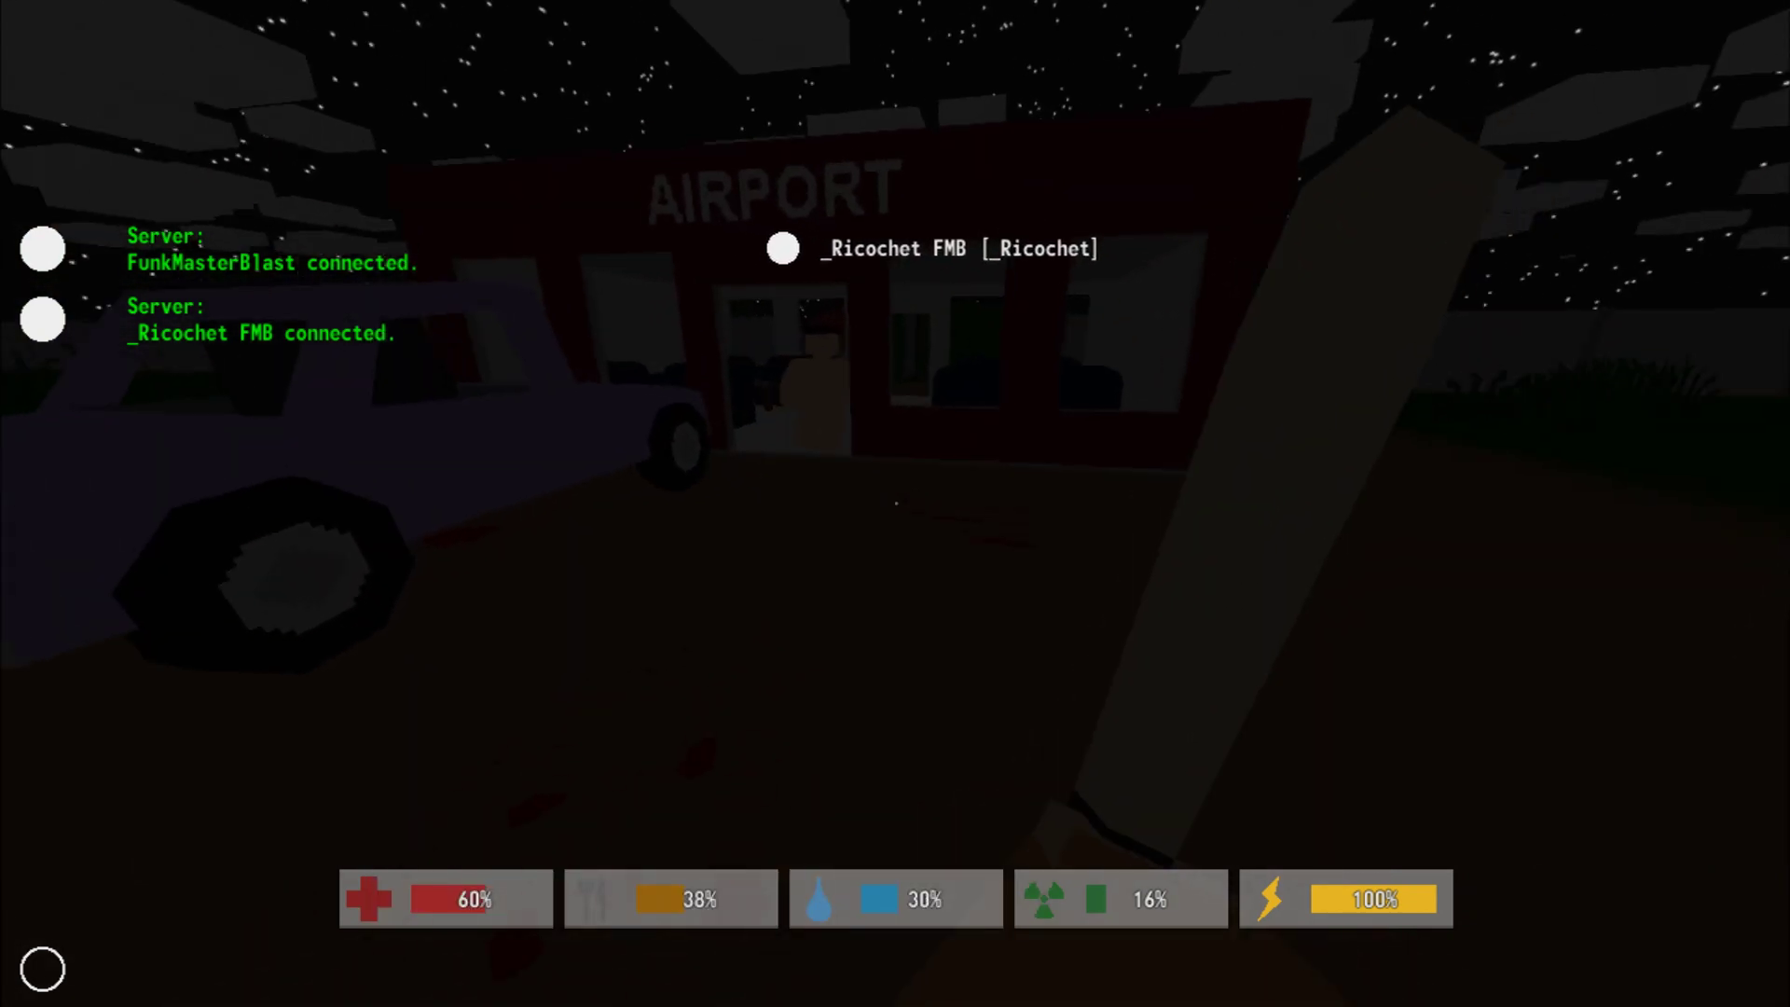
key("w")
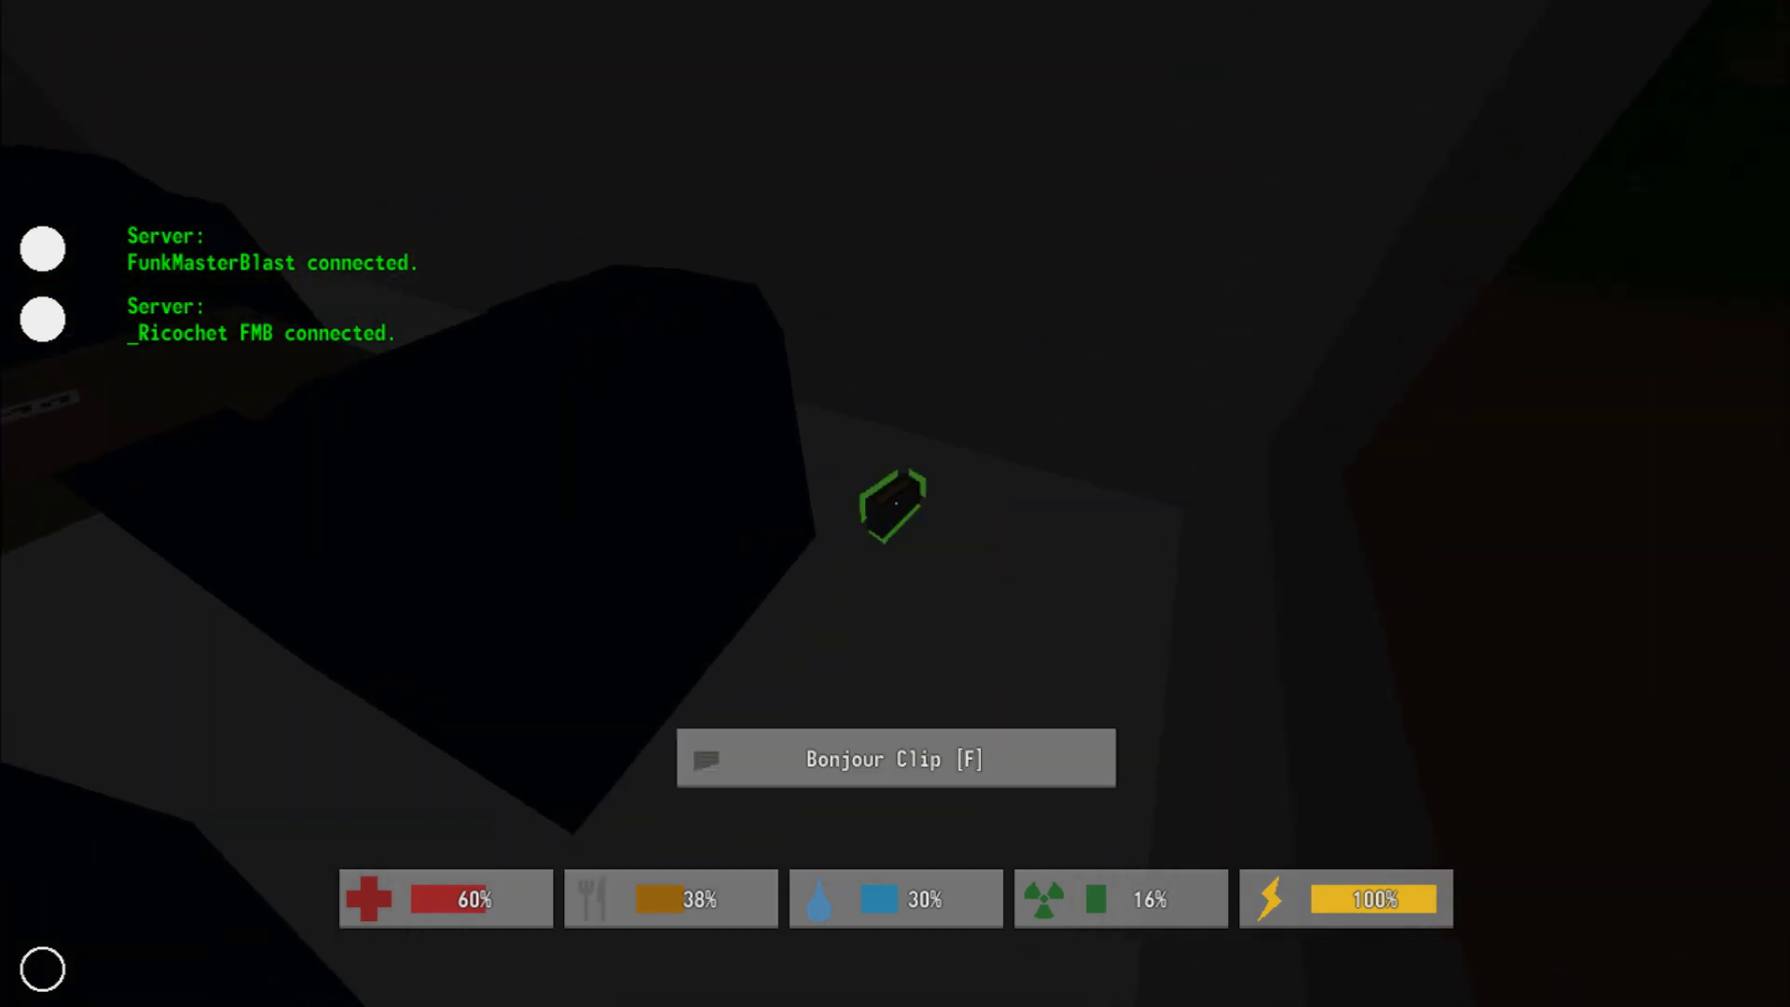
key("f")
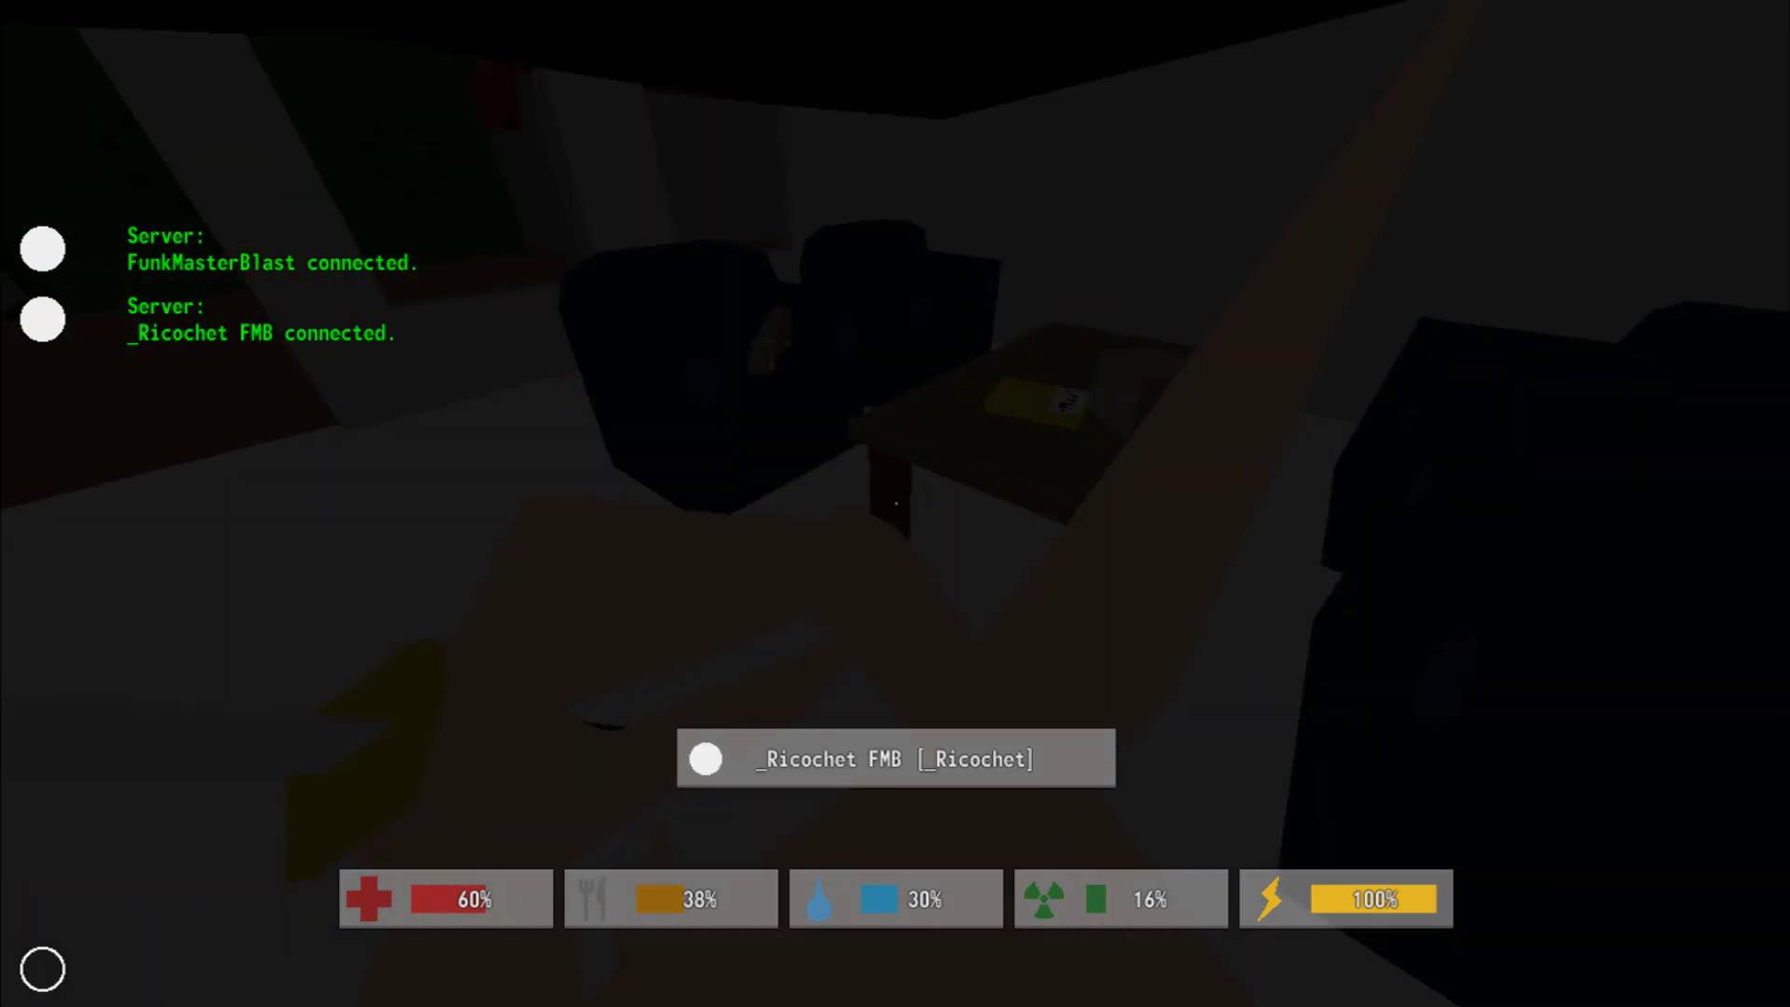
key("f")
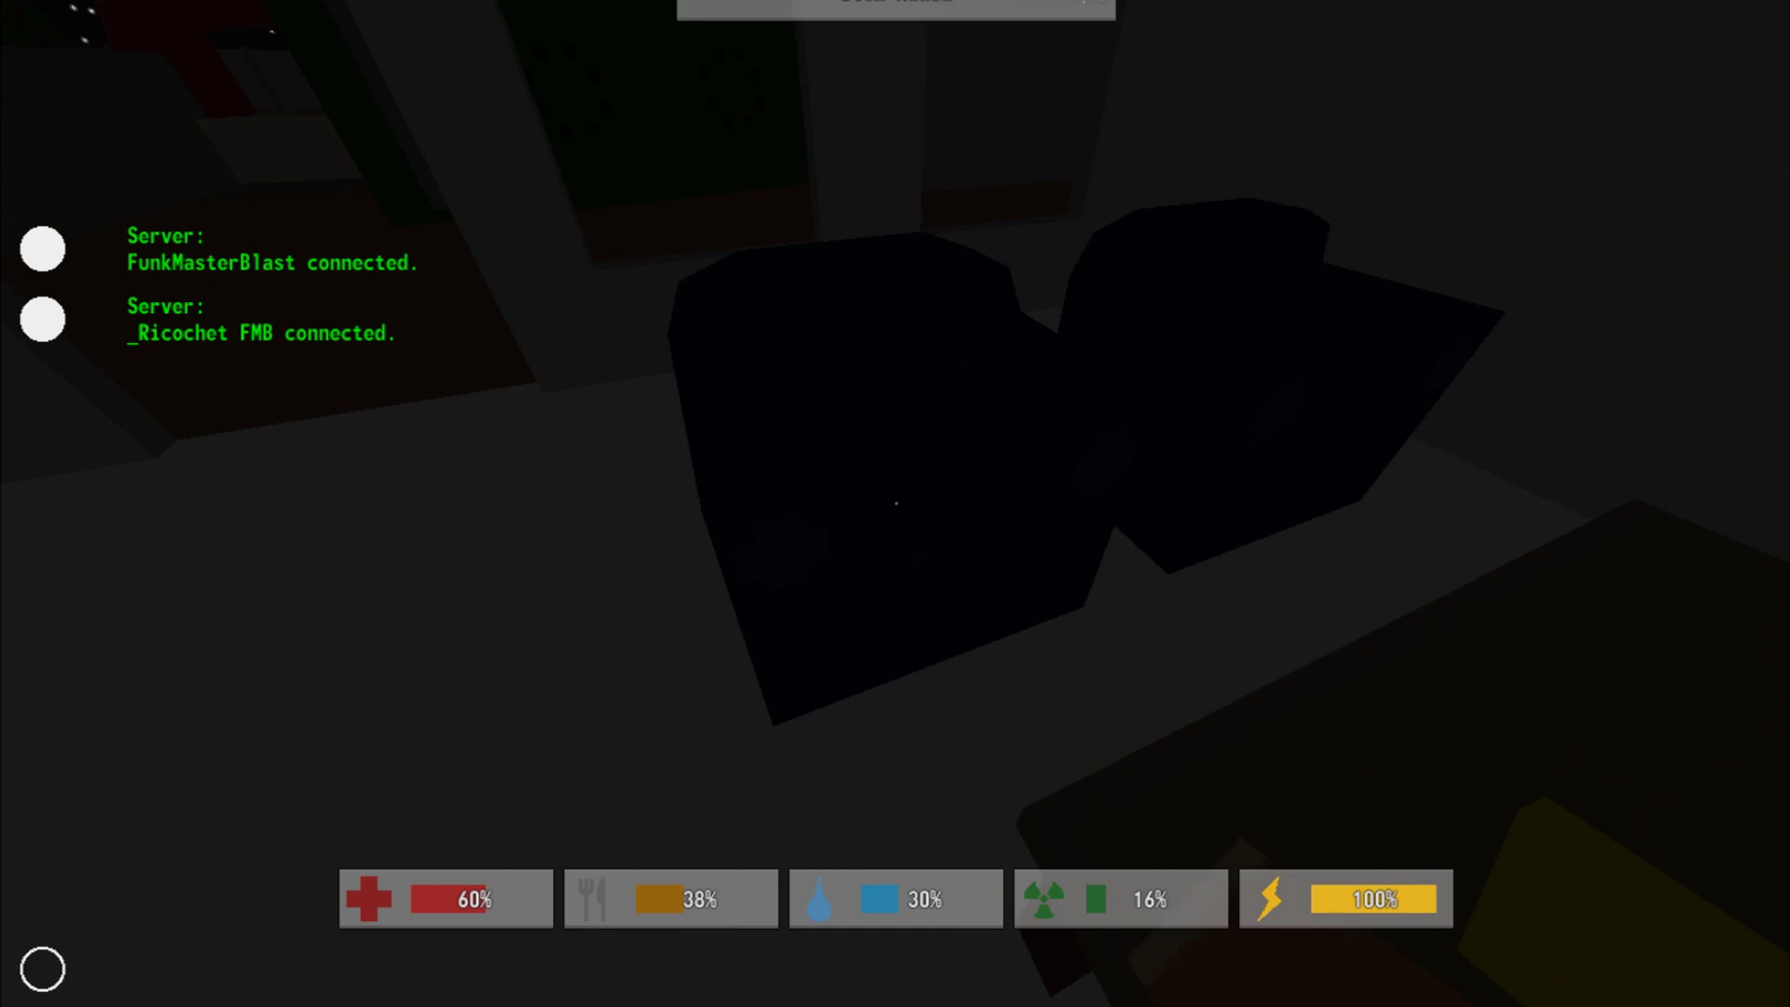
key("g")
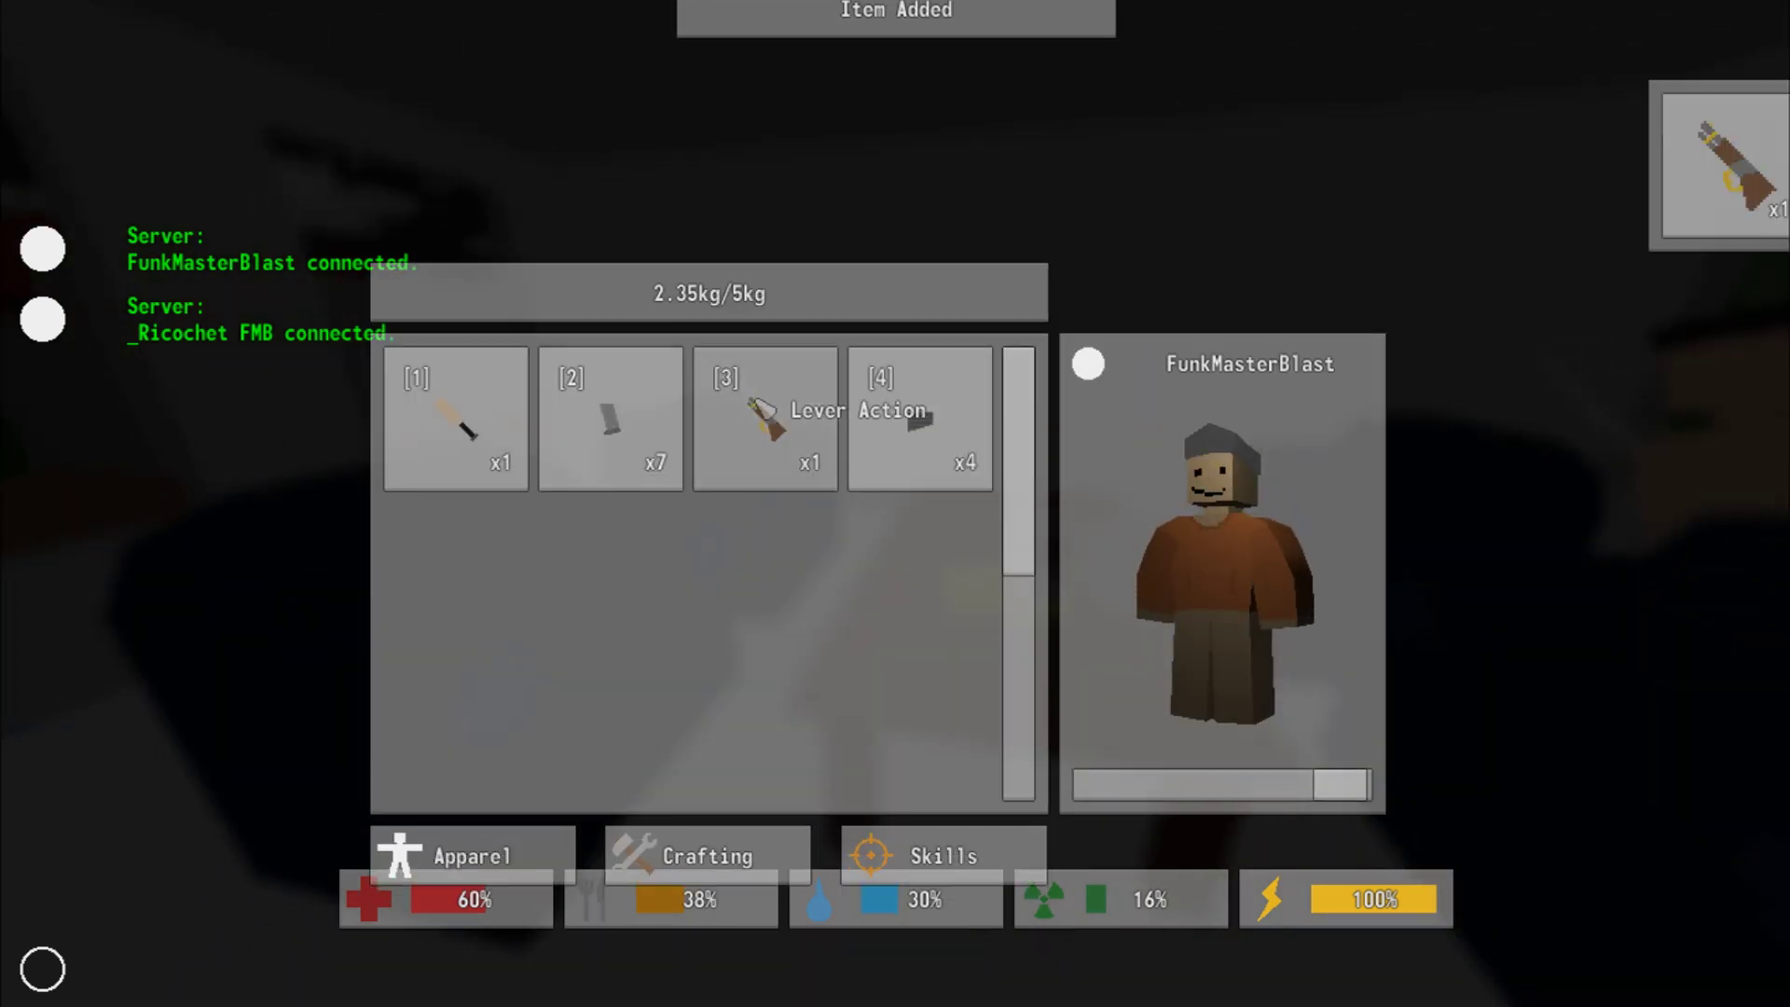
left_click(781, 414)
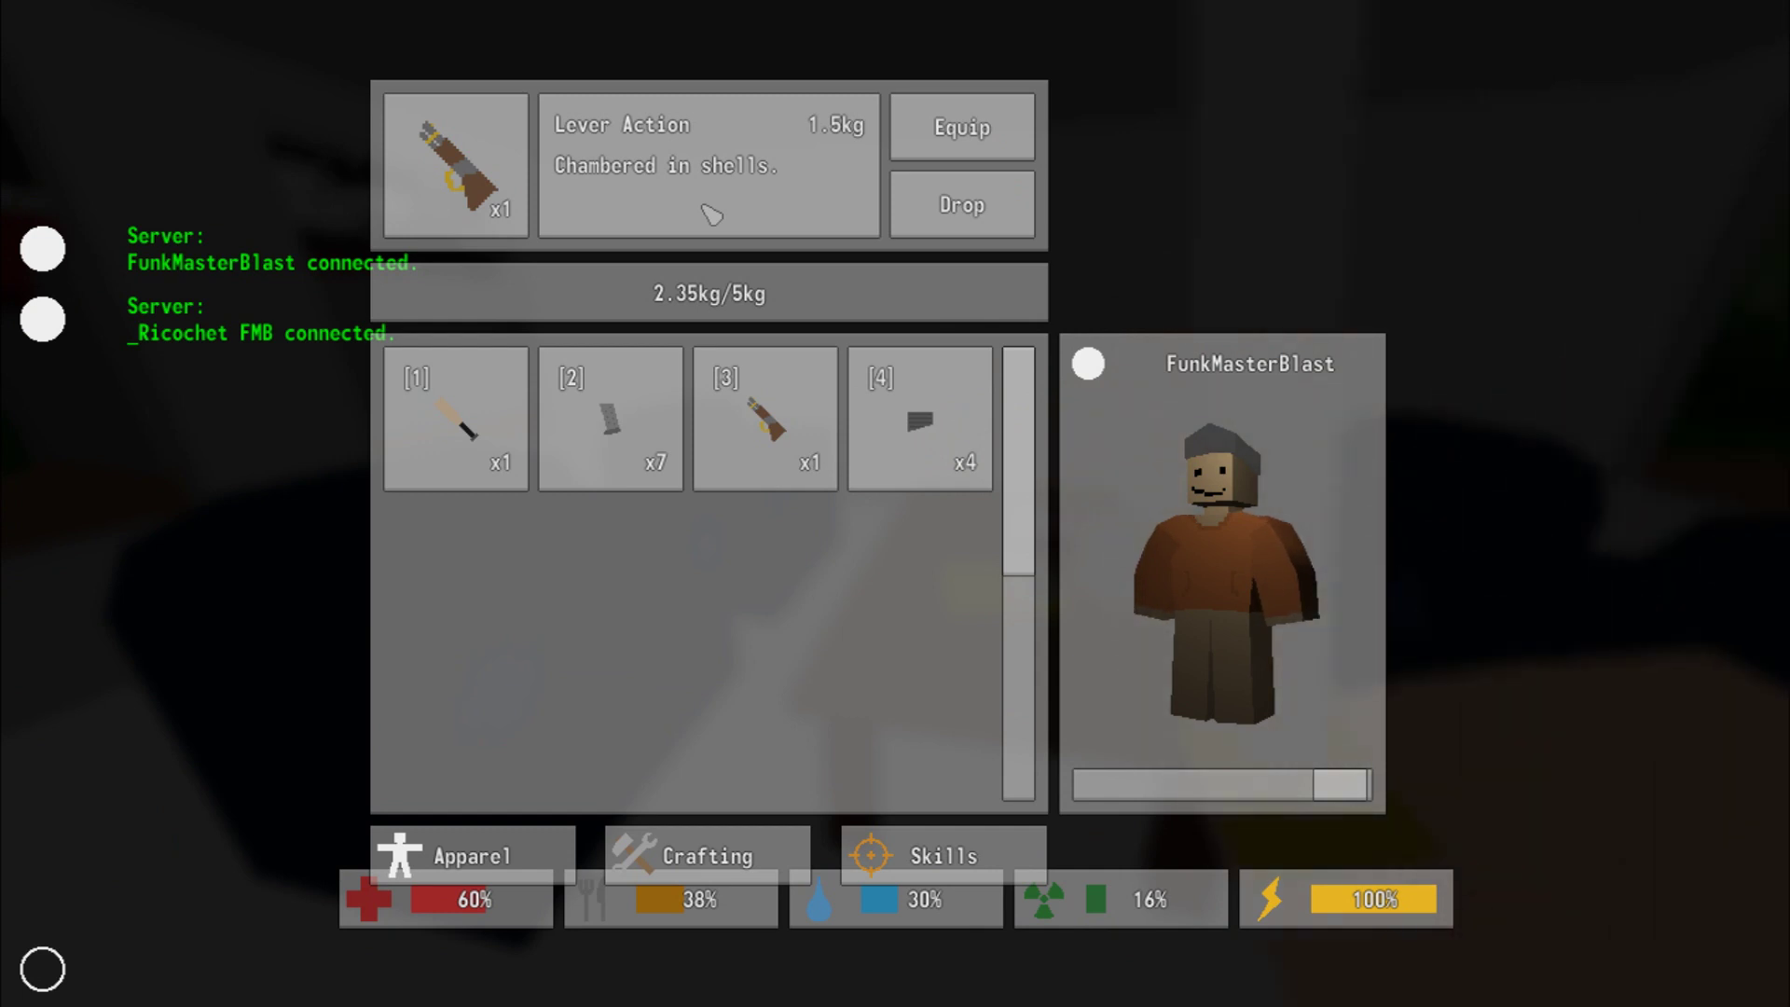
key("g")
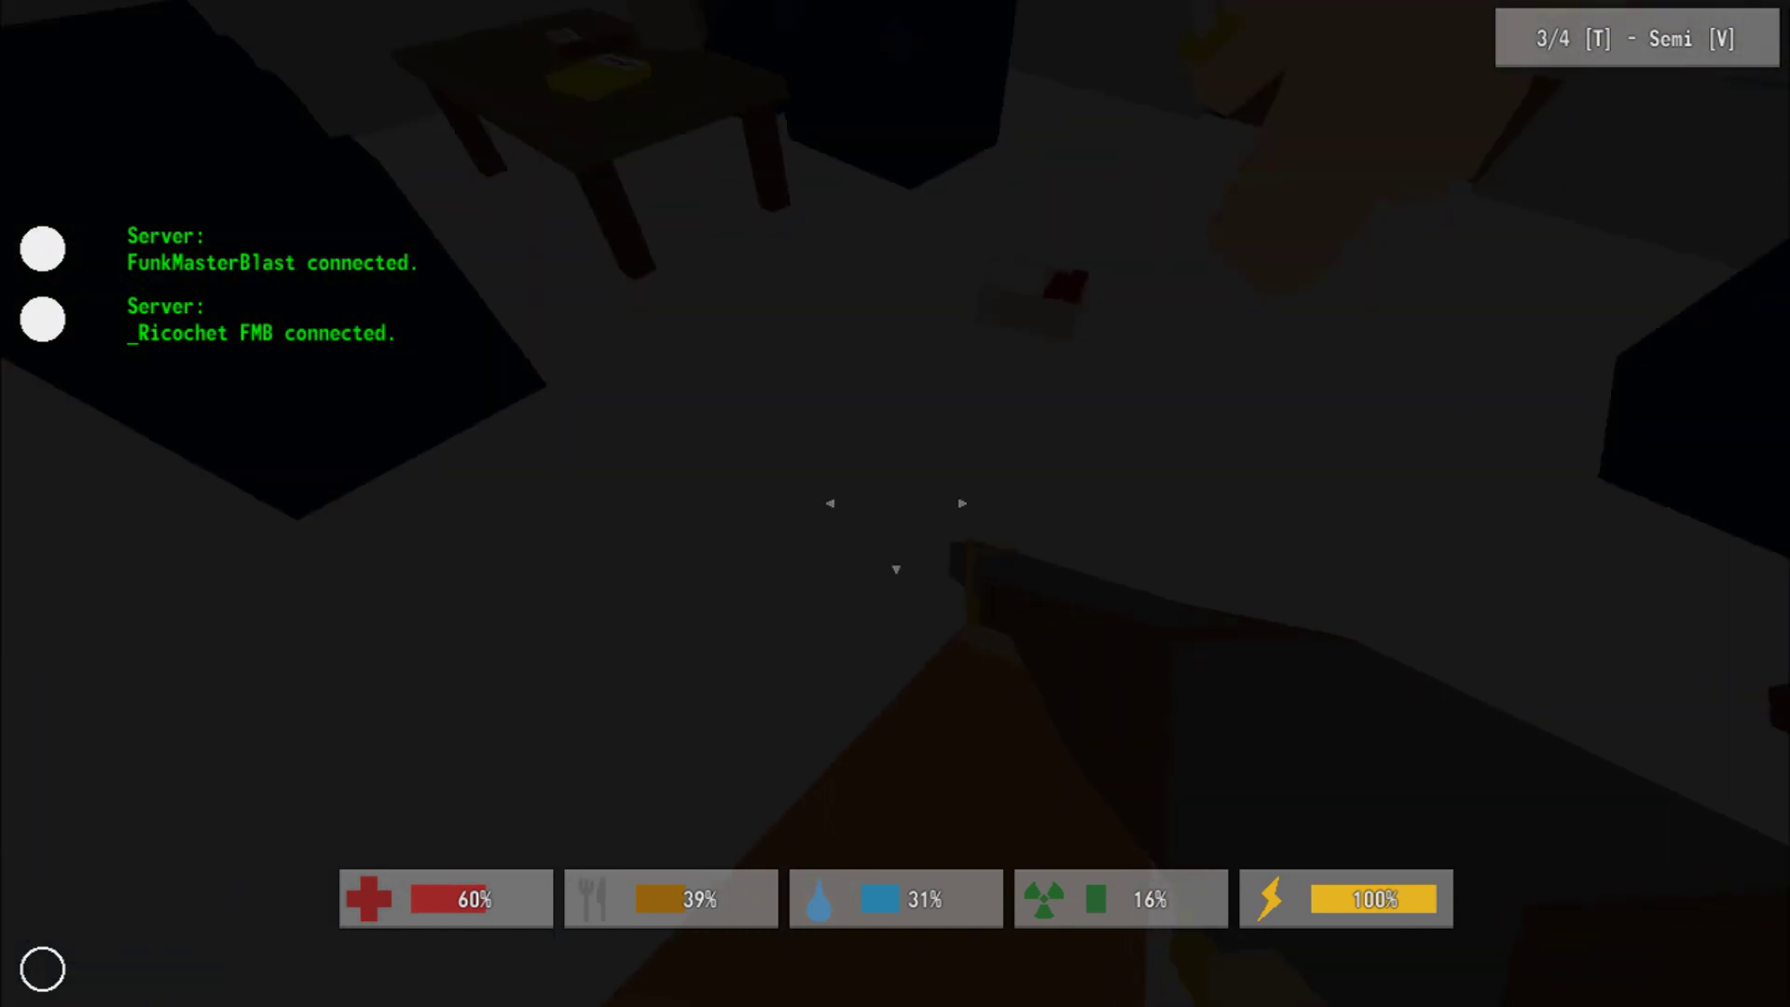
- Check the inventory again and pick up the shells
key("g")
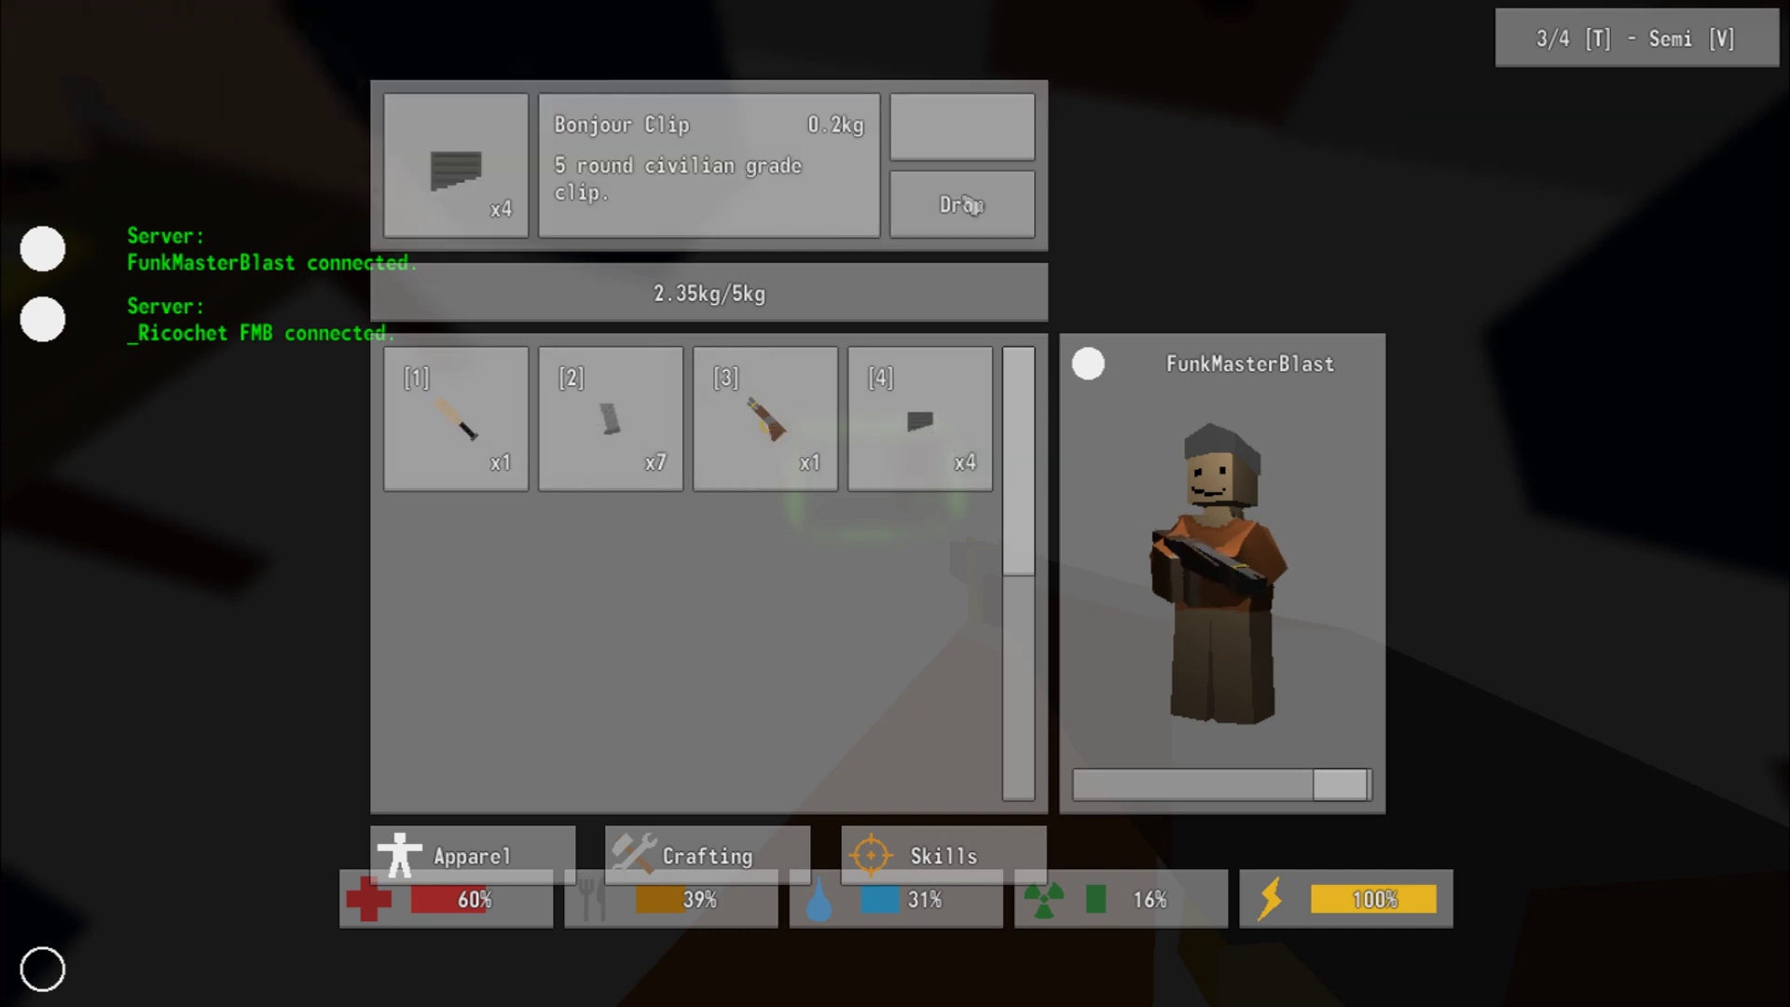
key("g")
key("f")
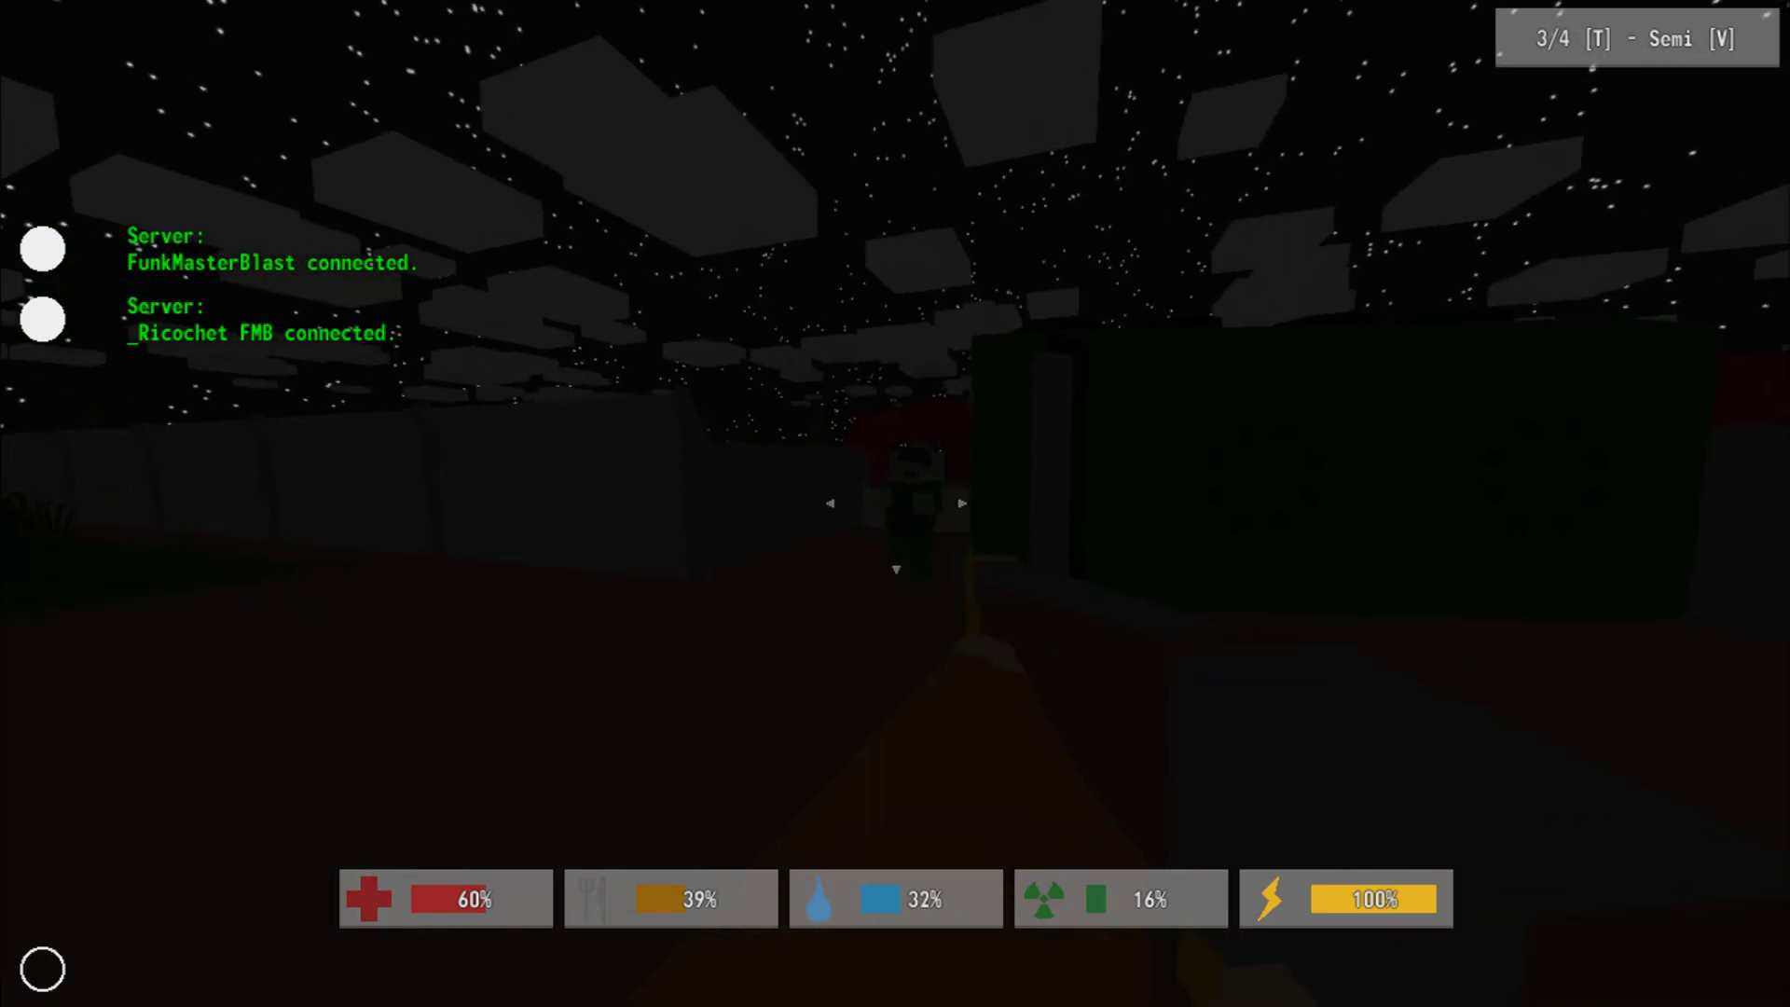
- Kill the zombie outside the airport with the rifle's last rounds, then the bat
left_click(895, 504)
left_click(896, 503)
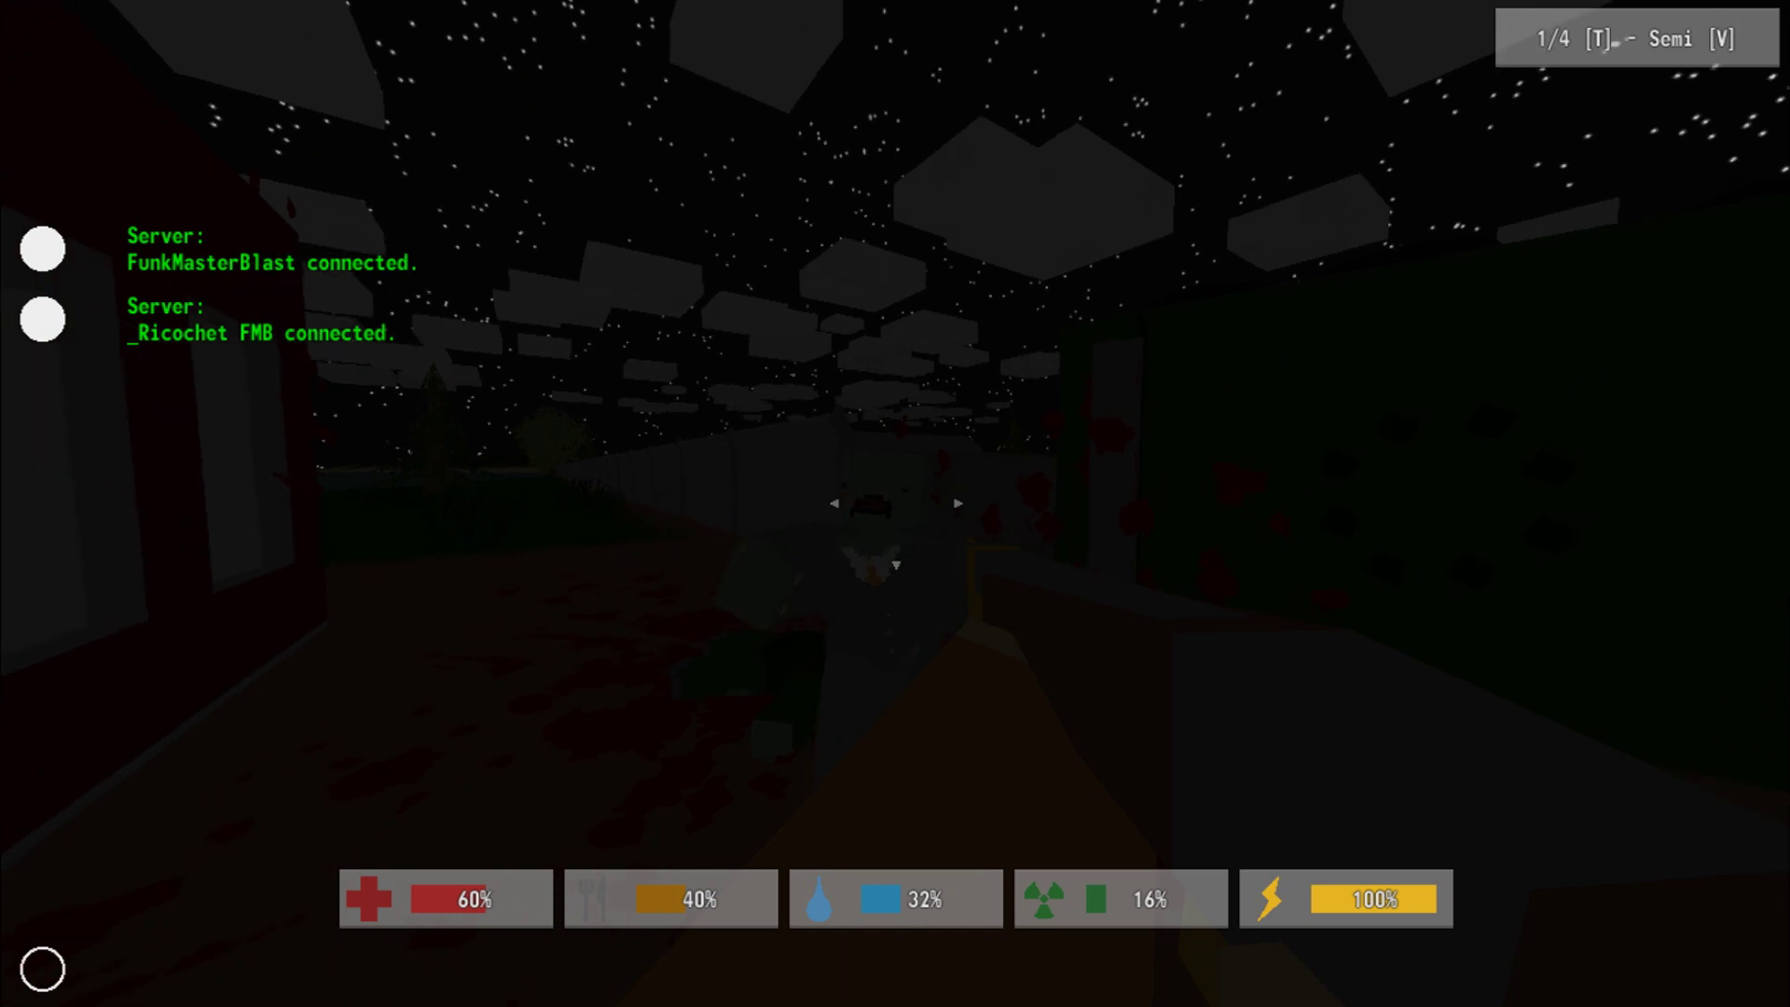
left_click(895, 504)
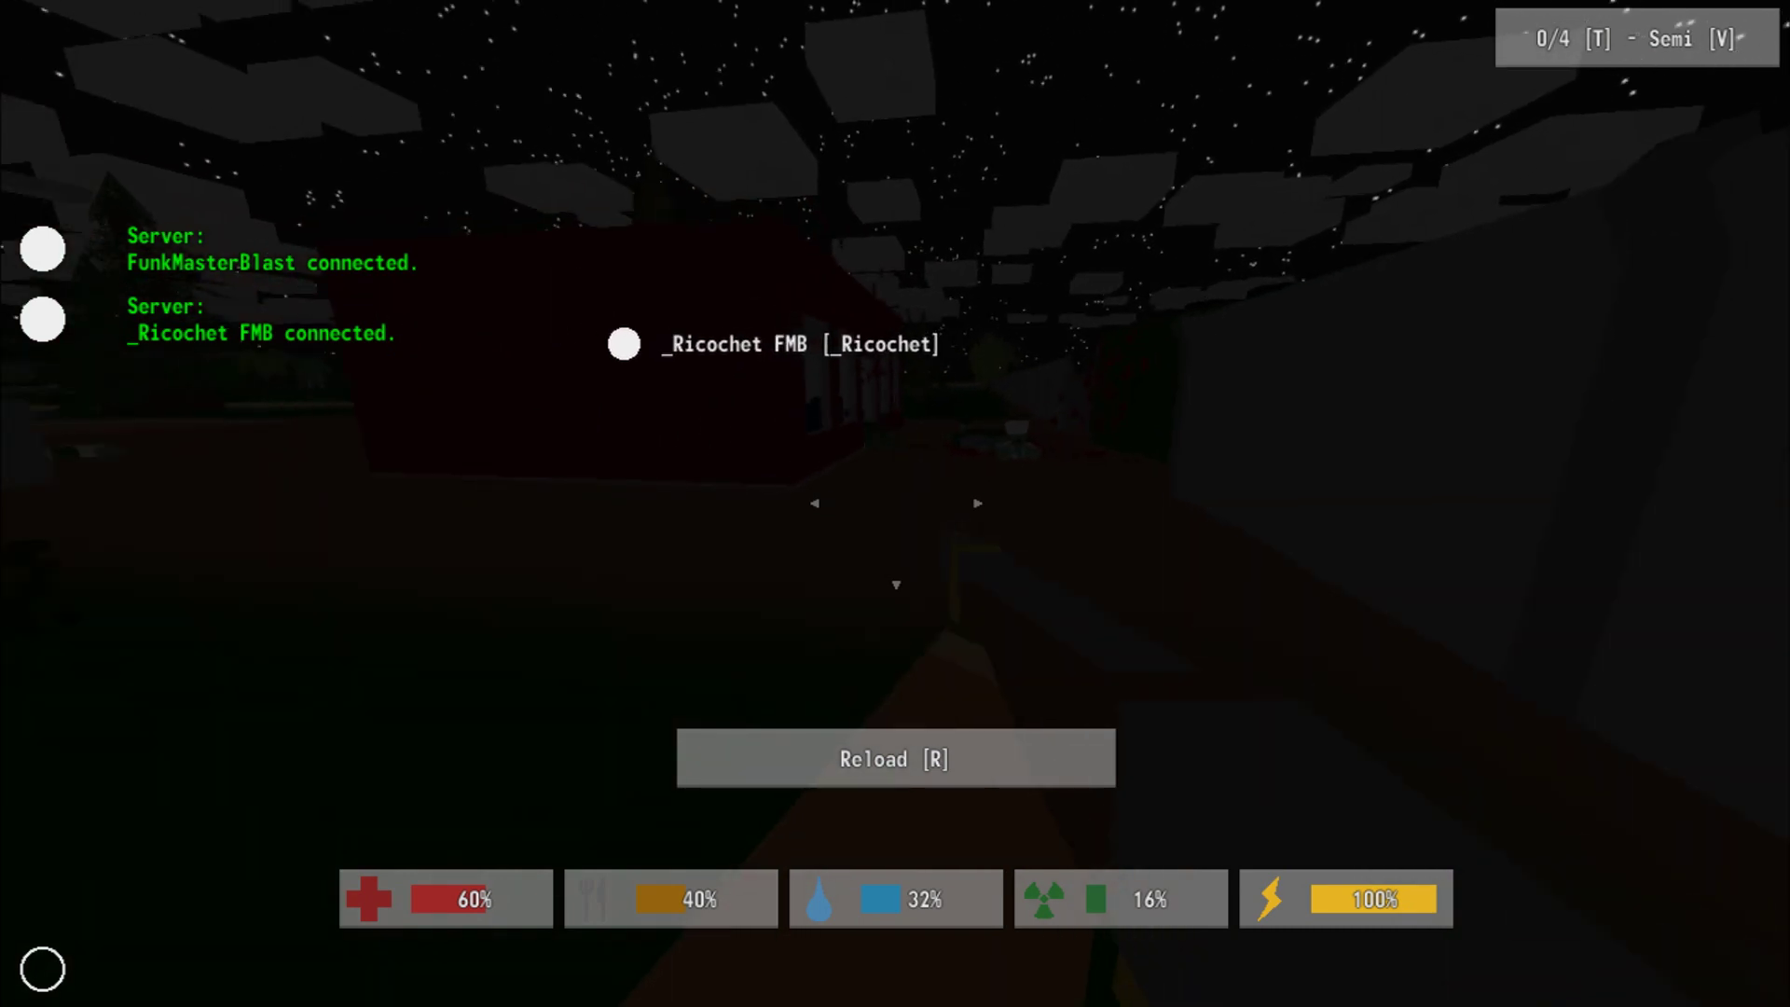
left_click(896, 505)
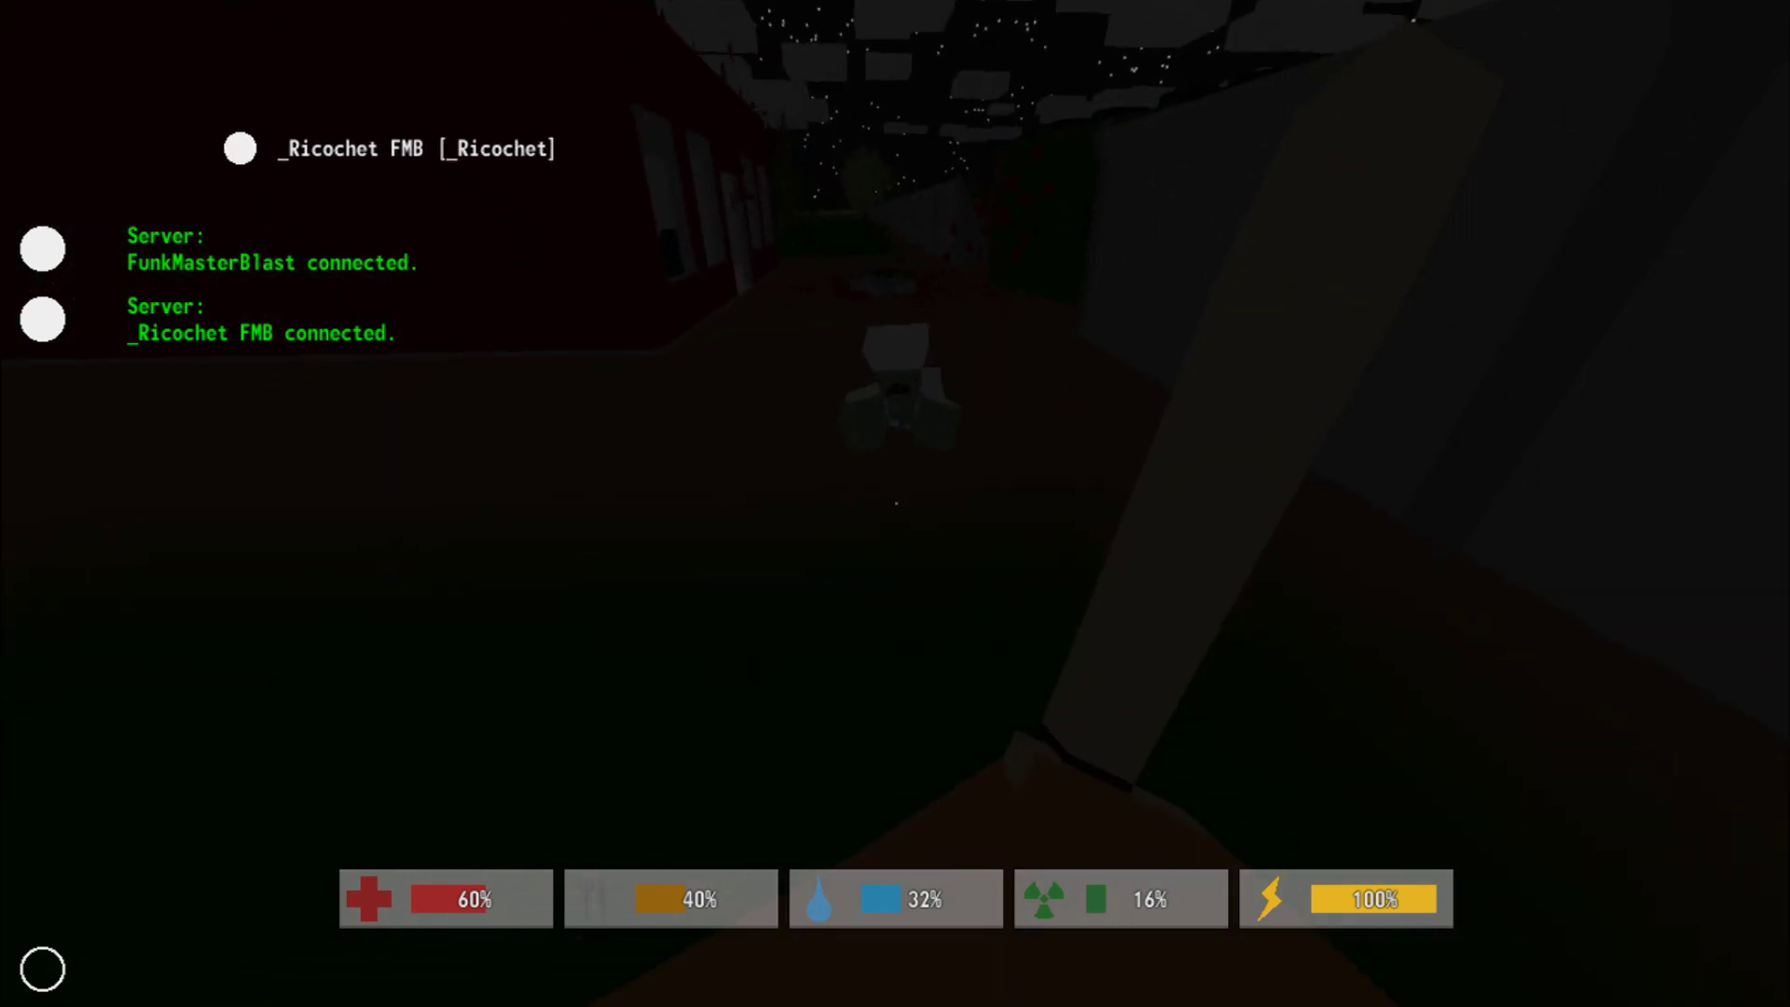
left_click(895, 504)
left_click(895, 504)
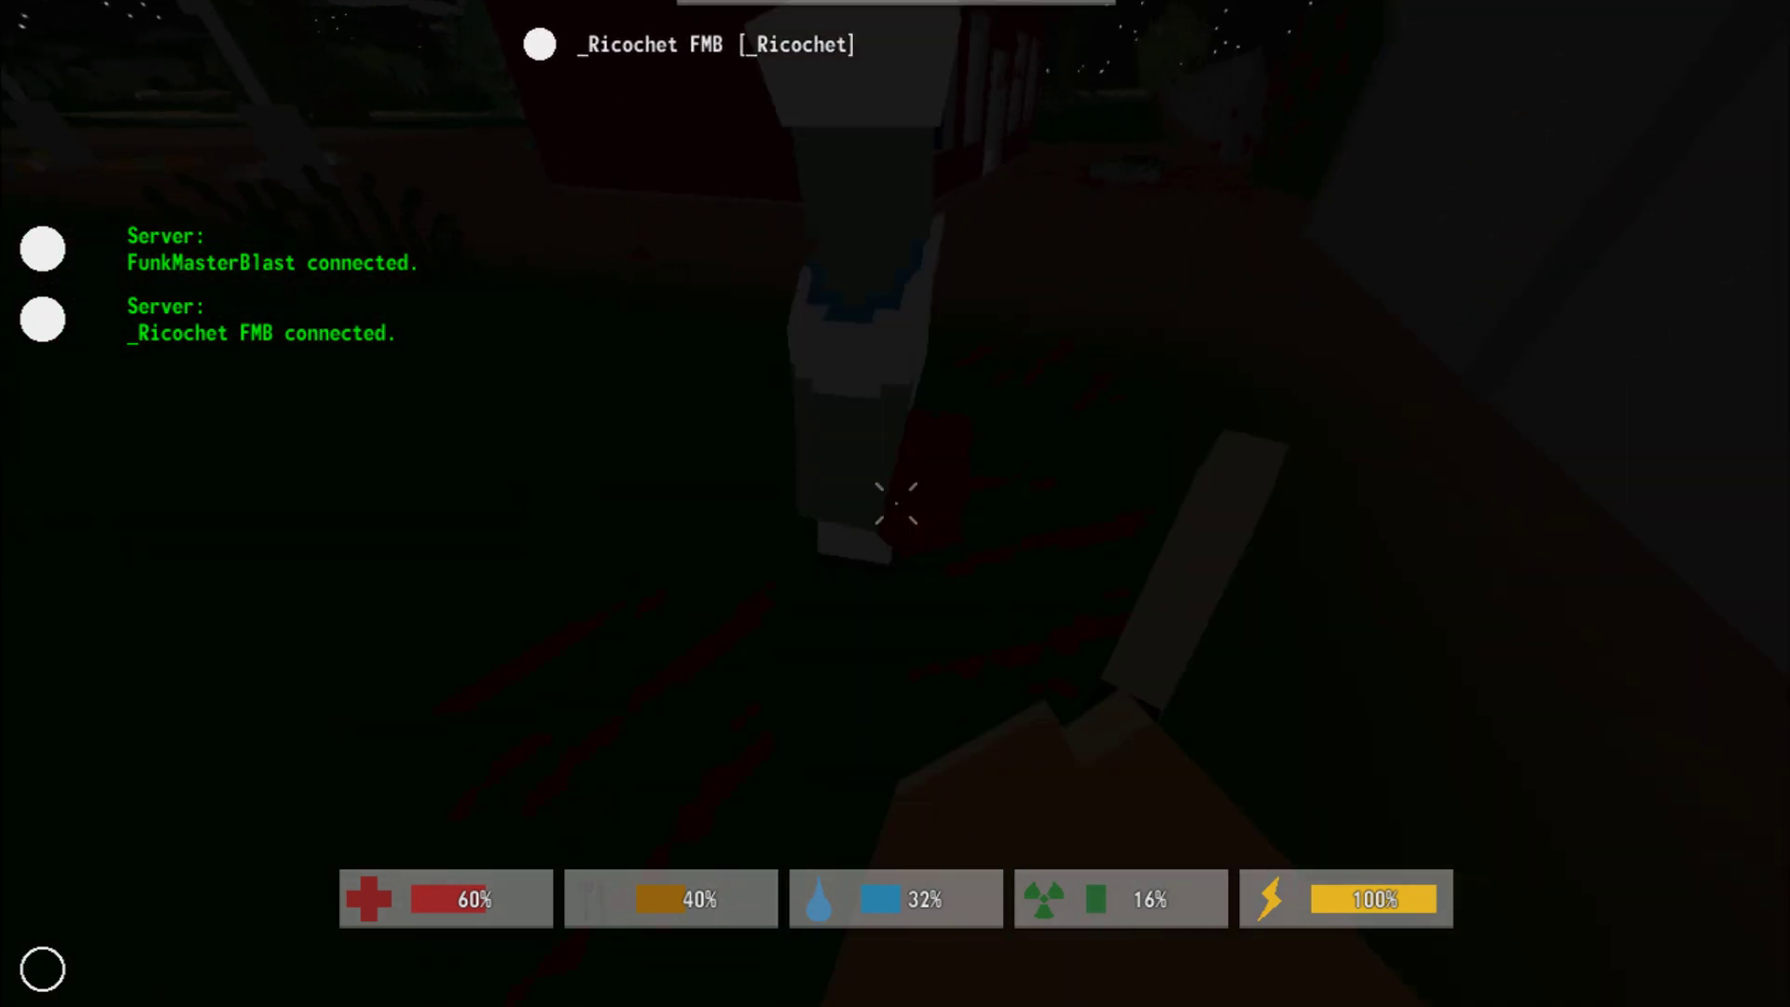
left_click(896, 503)
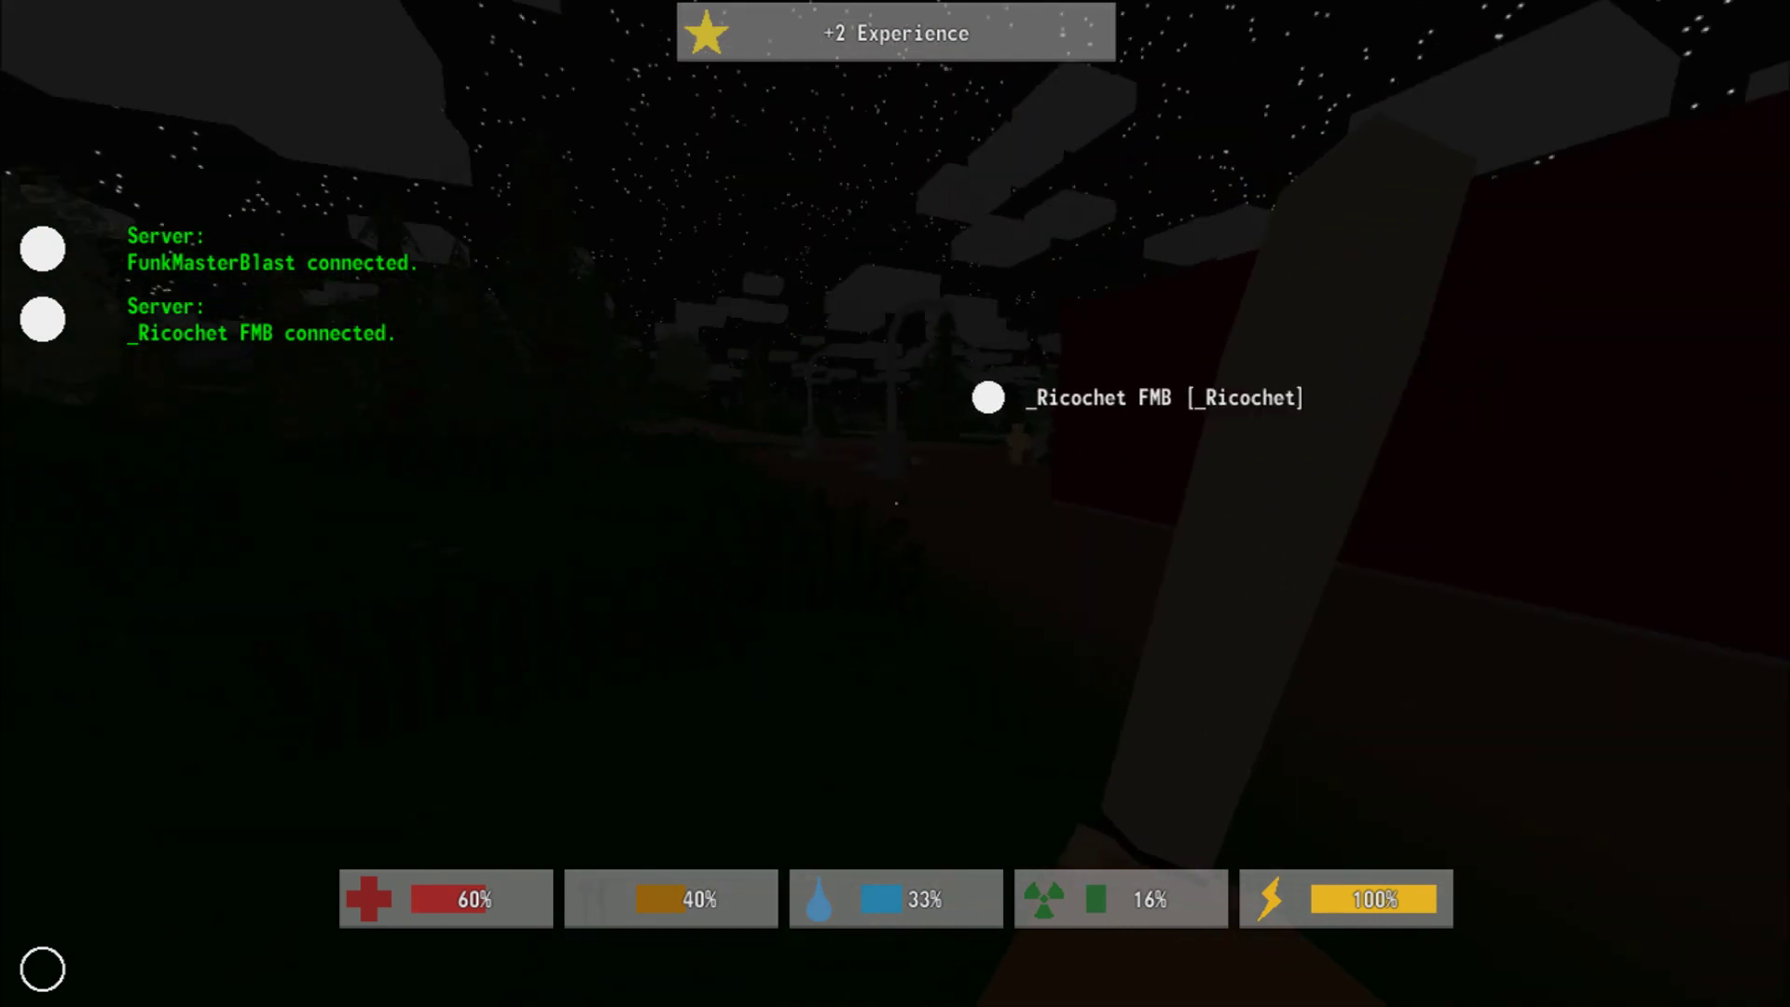
- Sprint up to the teammate, then turn back toward the airport building
key("shift+w")
key("shift+w")
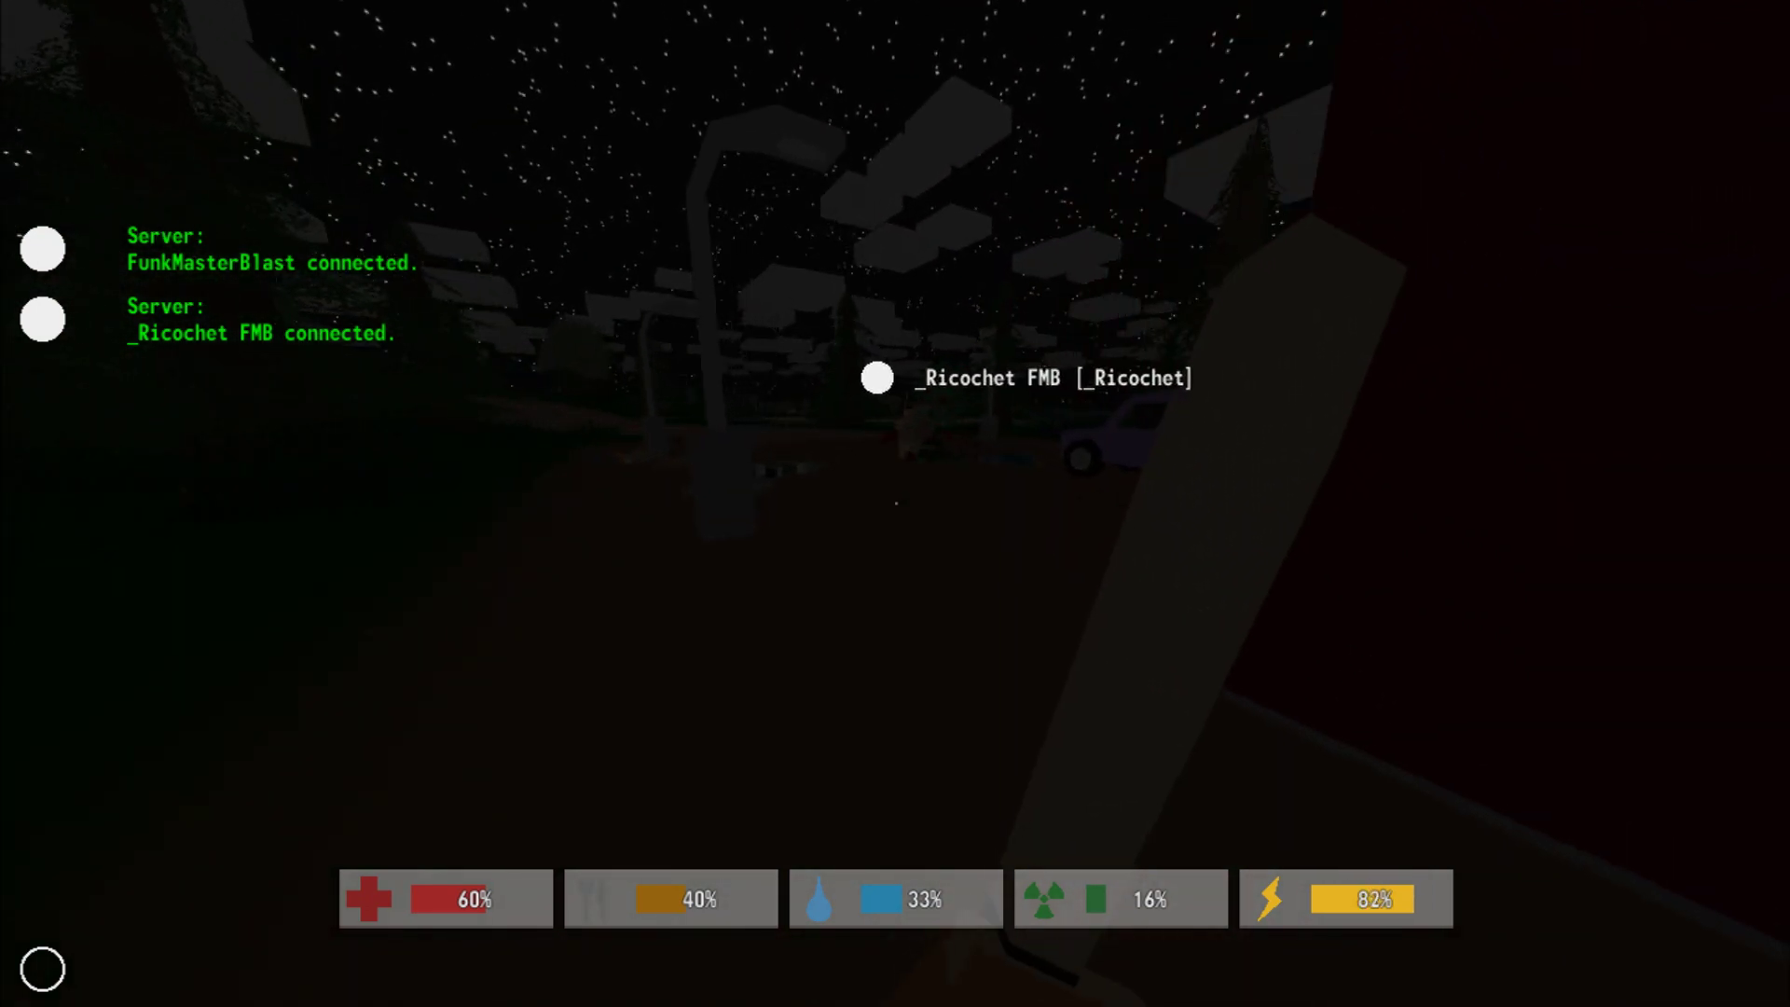
key("shift+w")
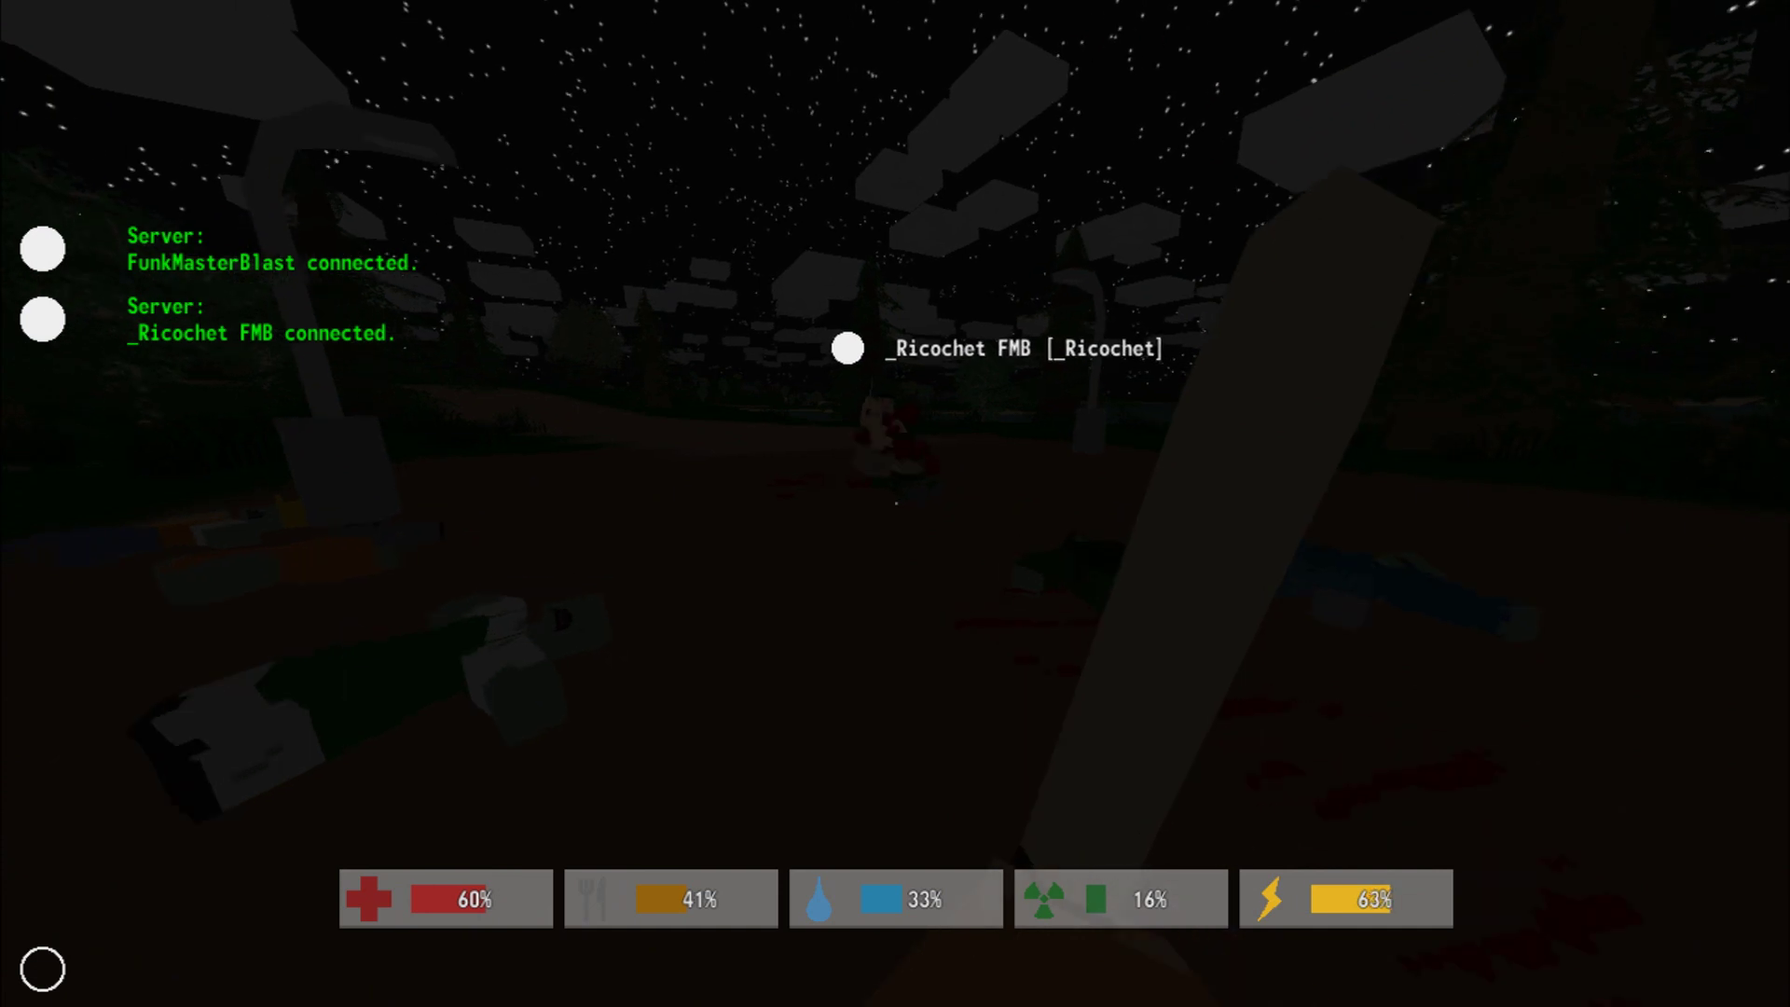
key("shift+w")
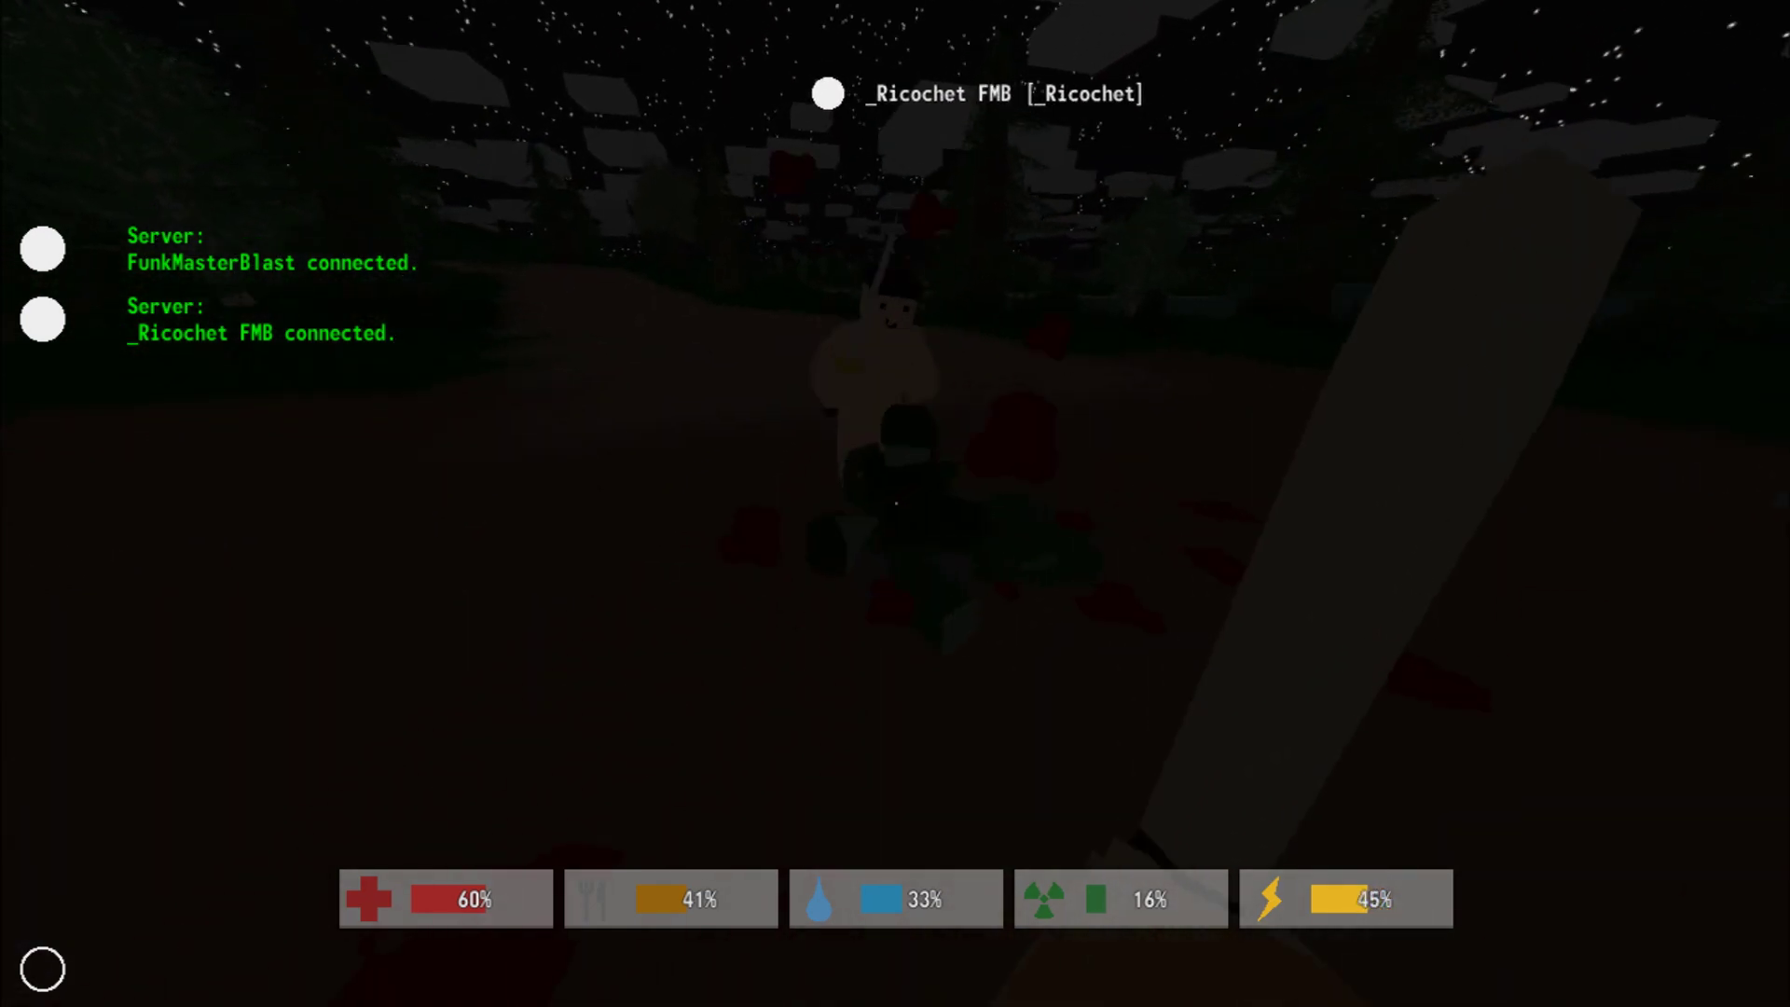
key("s")
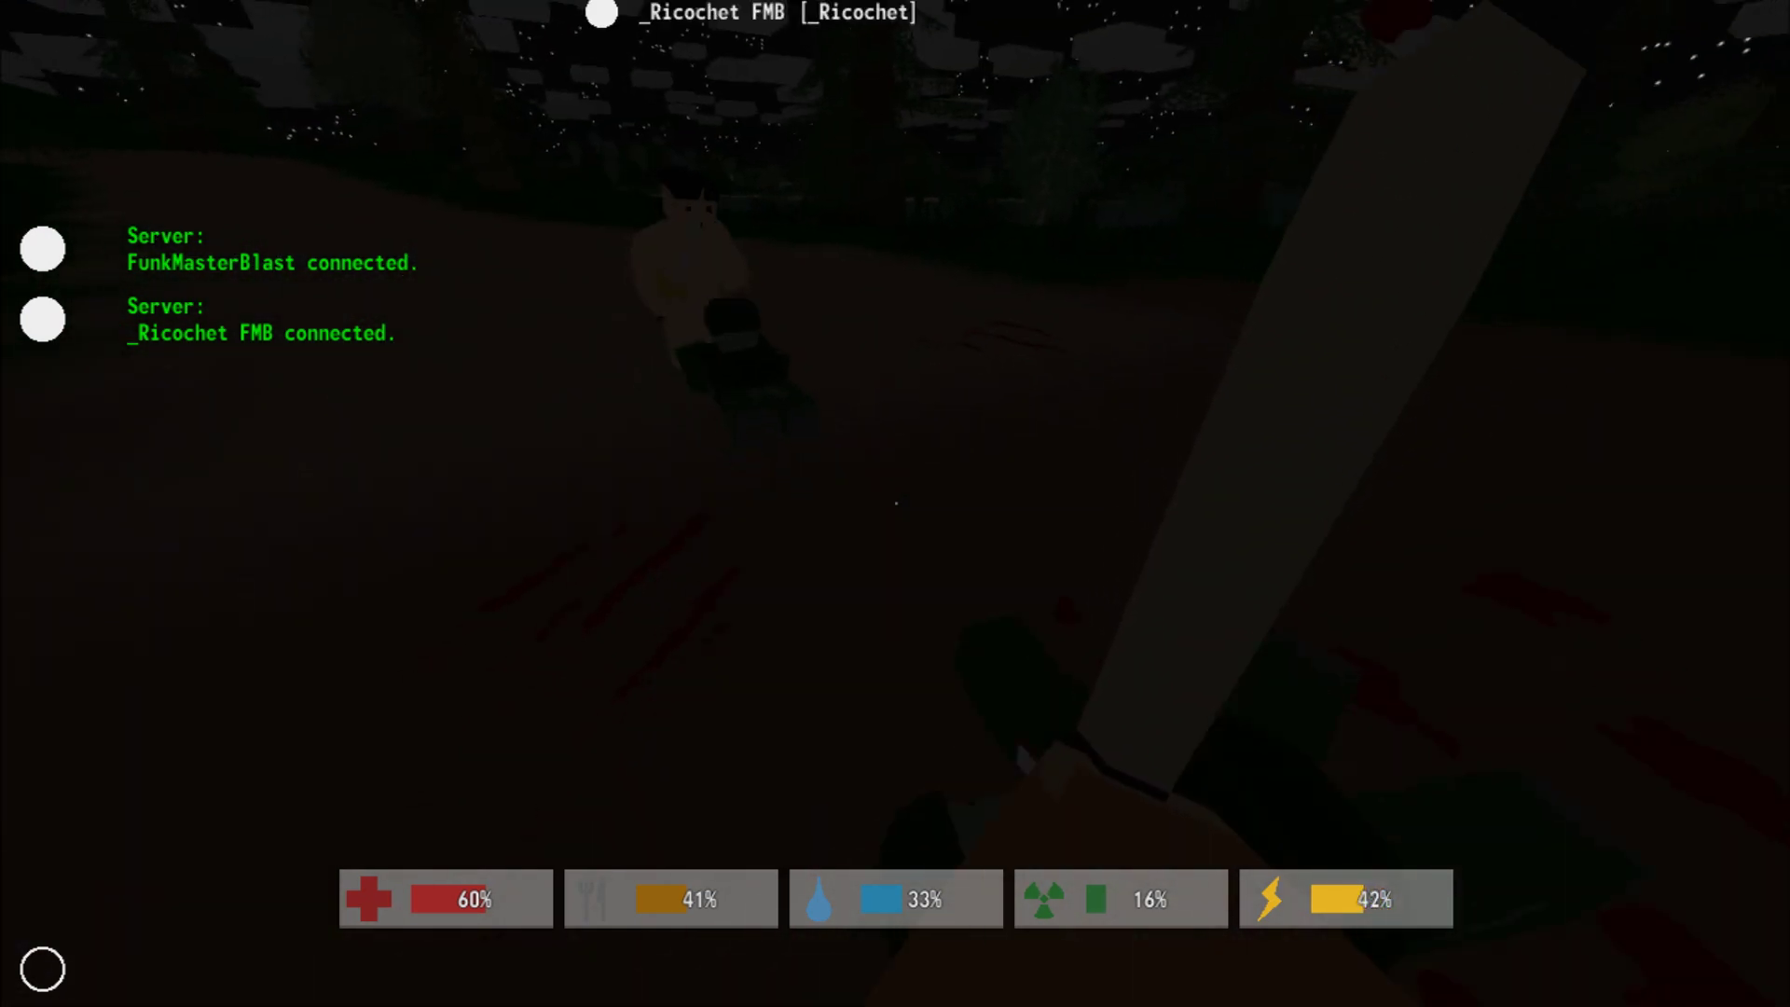
key("w")
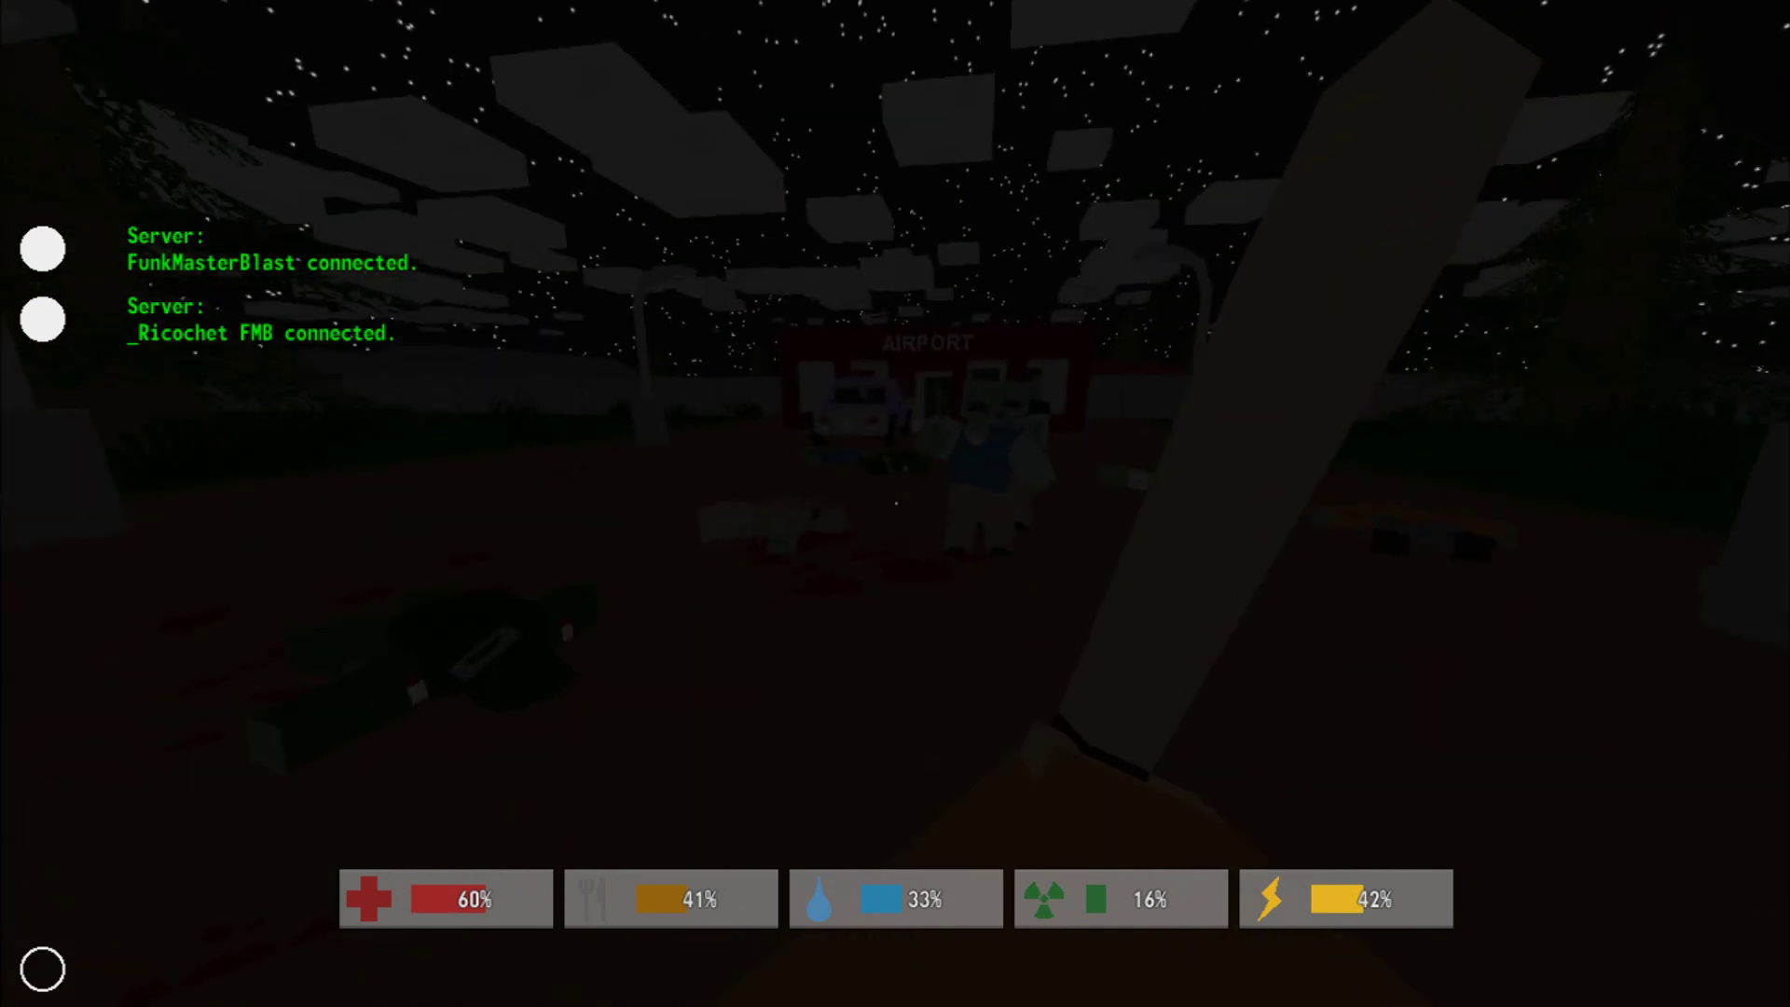
- Club the next two attacking zombies with the bat
left_click(895, 503)
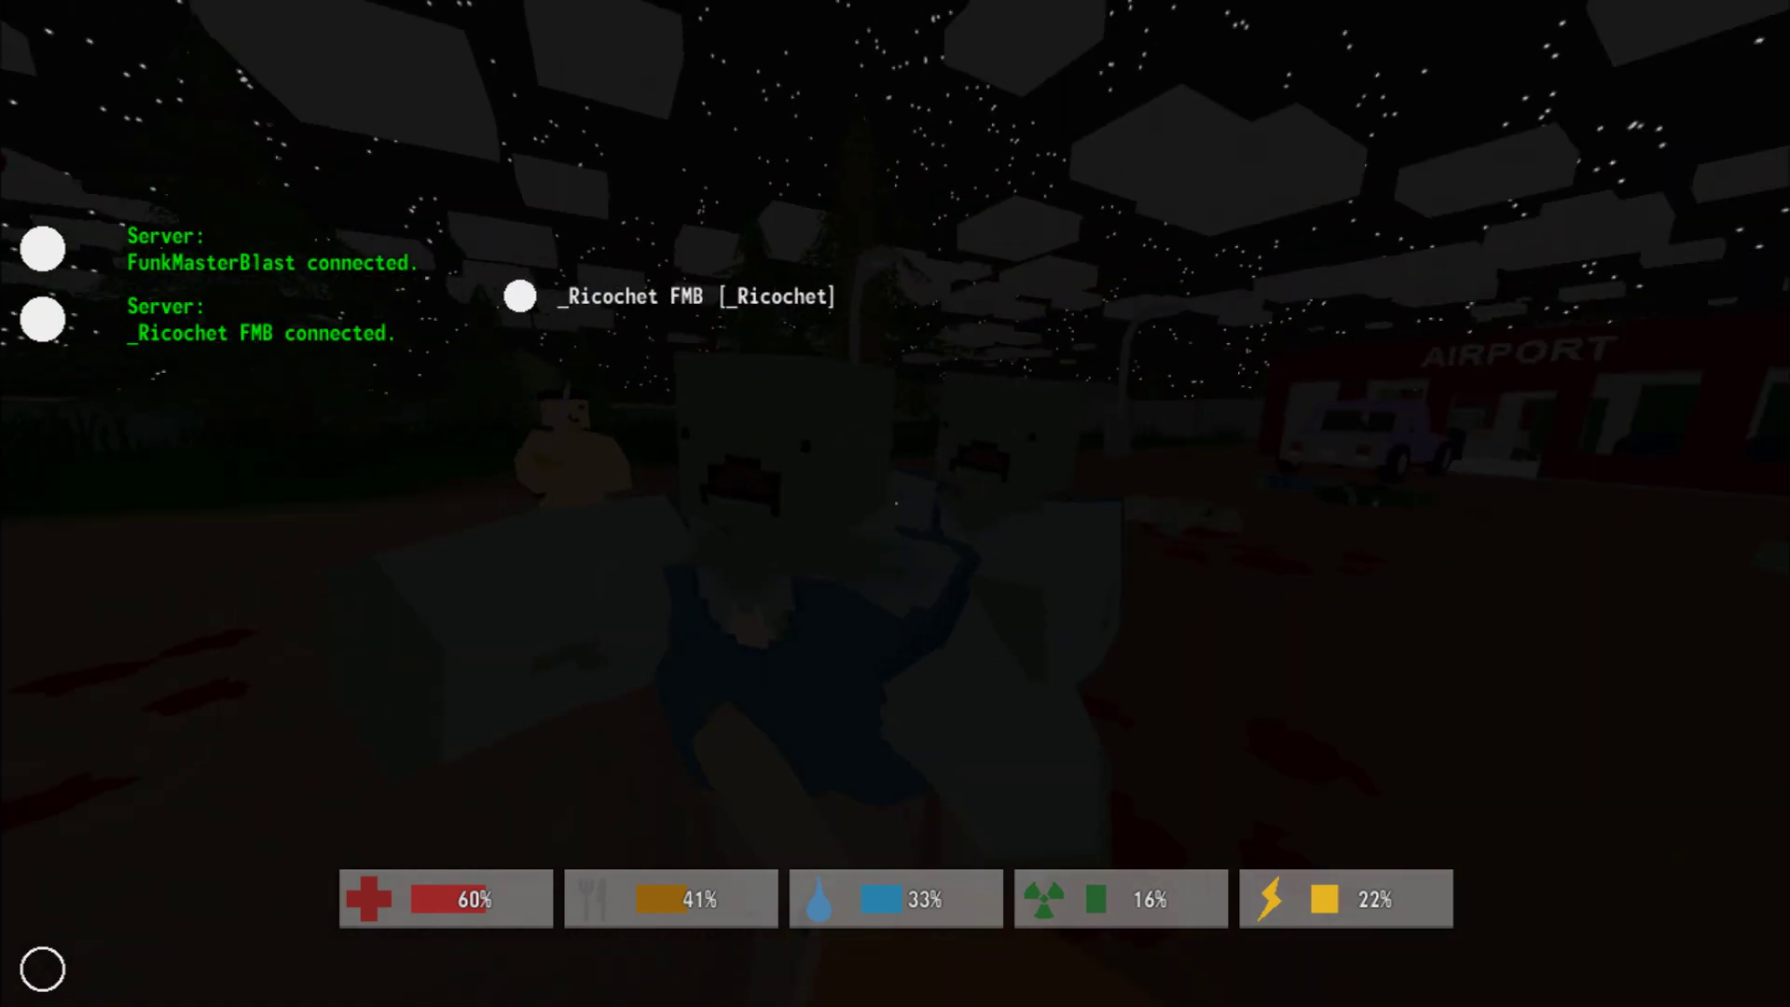
left_click(895, 503)
left_click(895, 504)
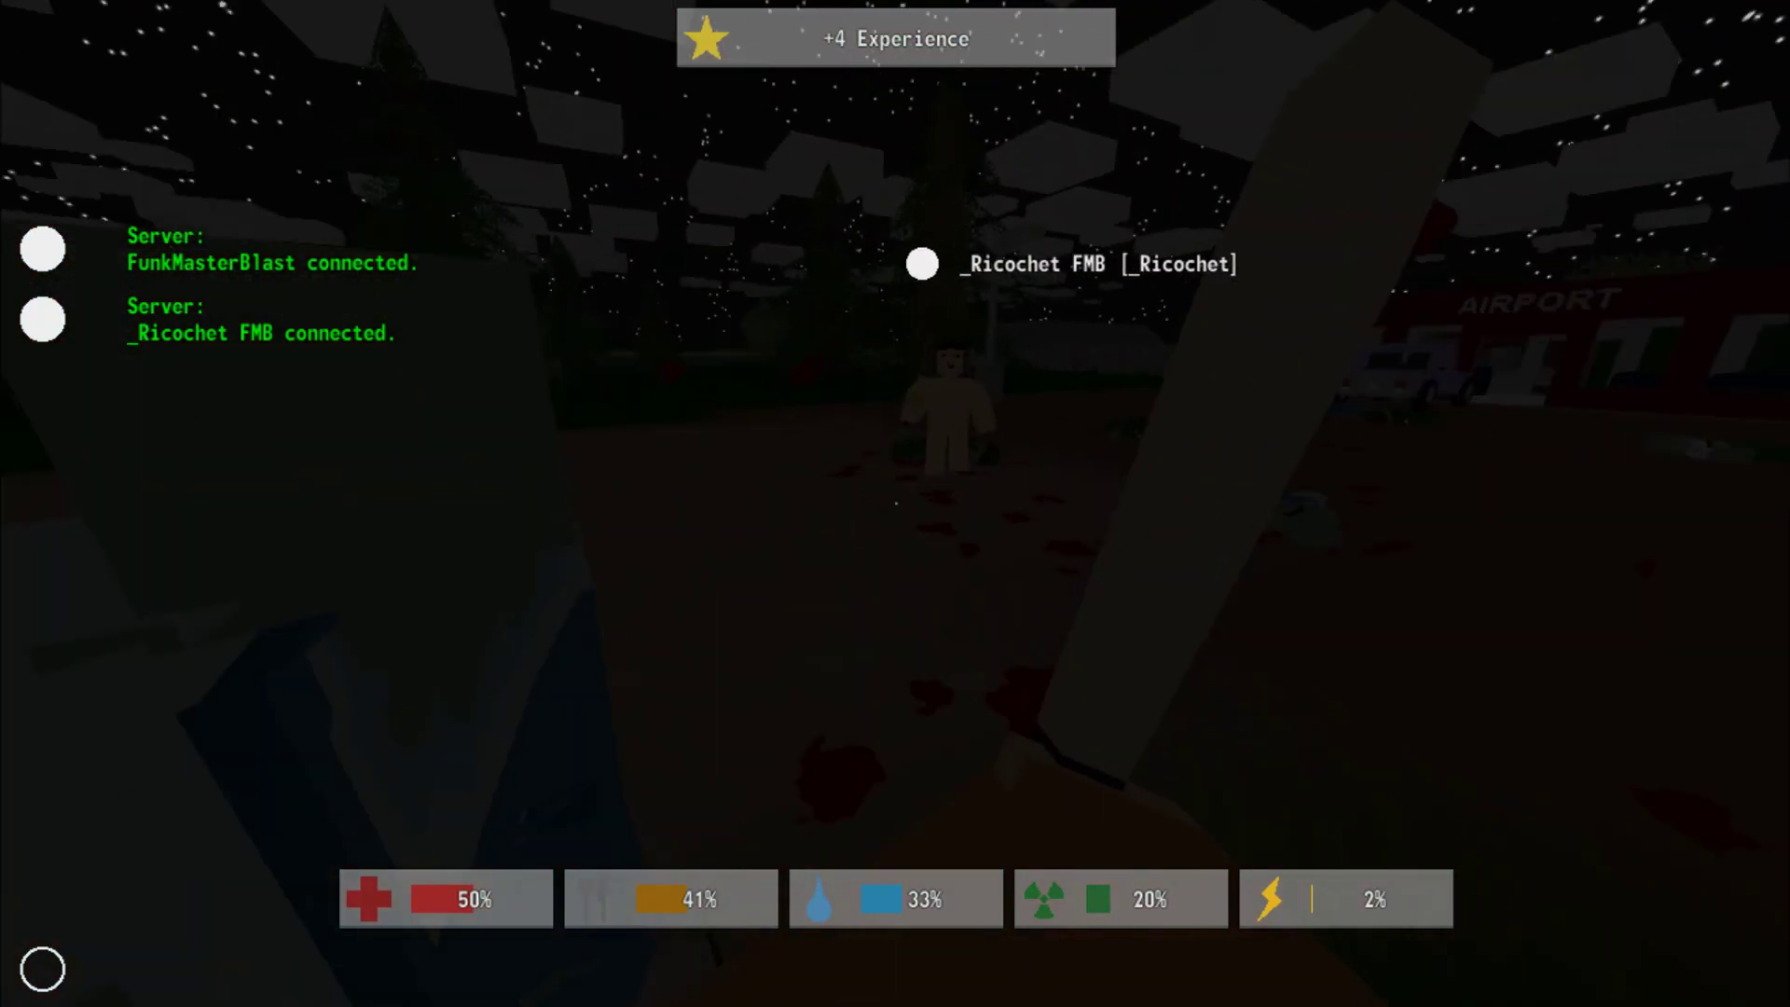
left_click(896, 505)
left_click(895, 505)
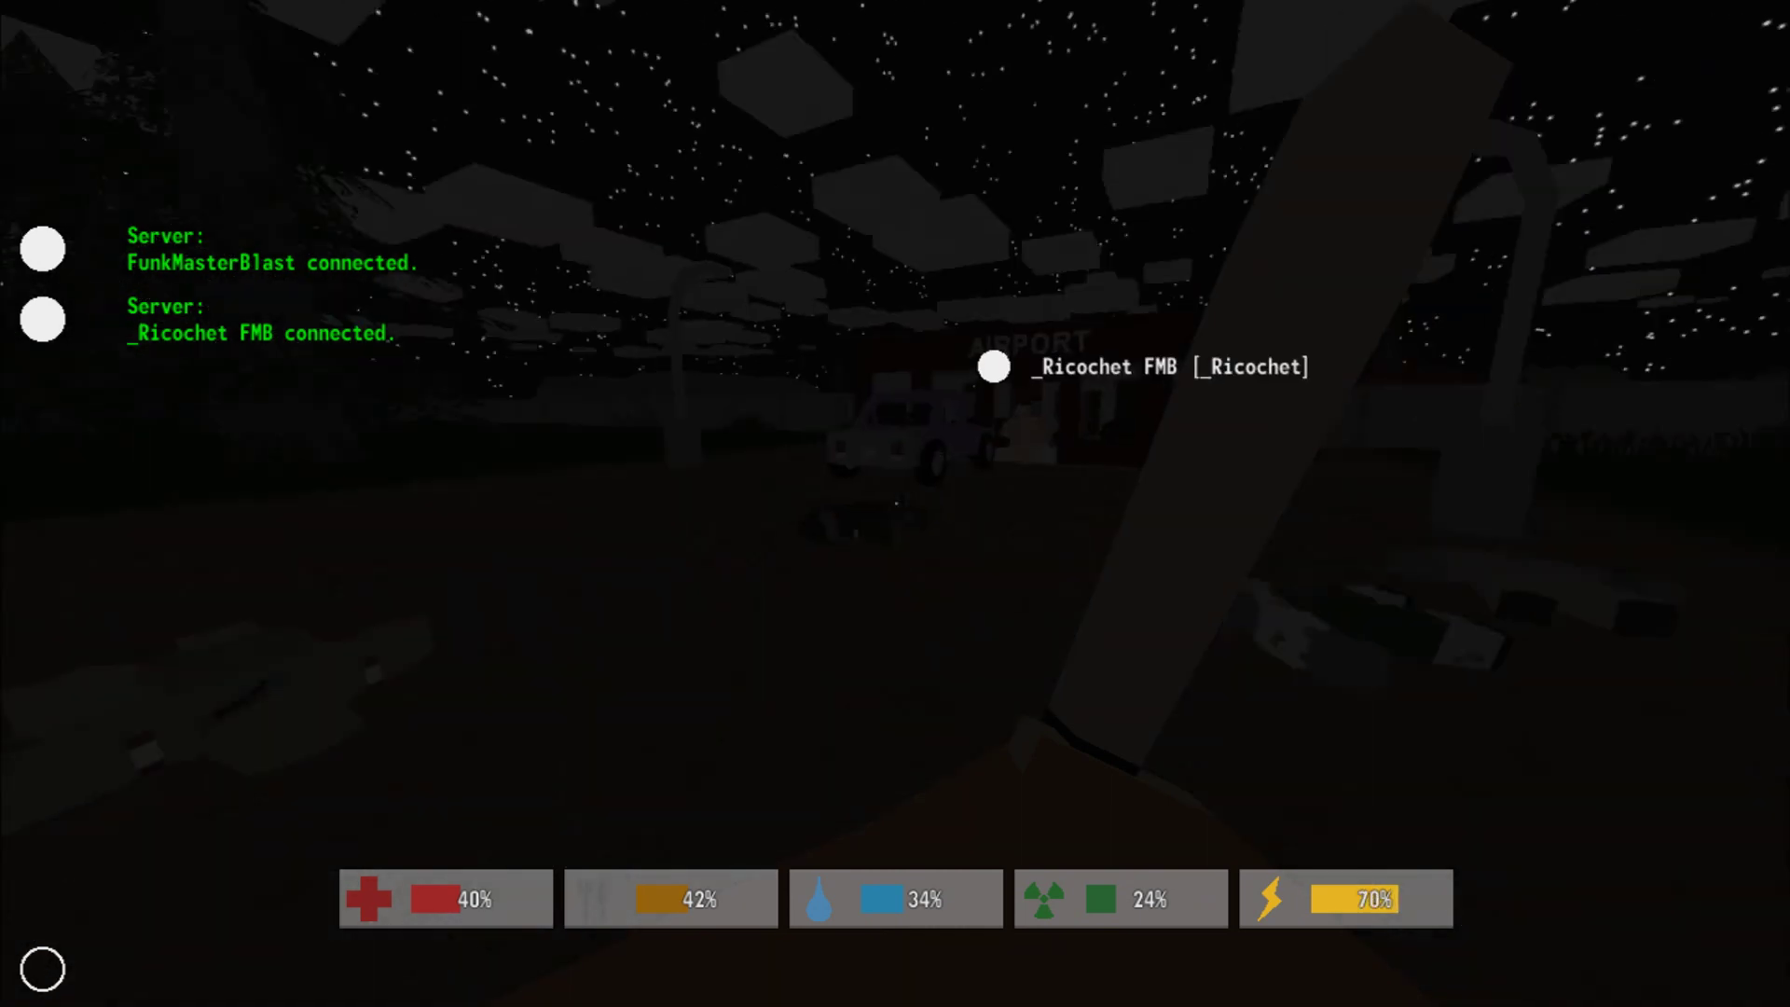
- Follow the teammate through the airport building and back outside
key("w")
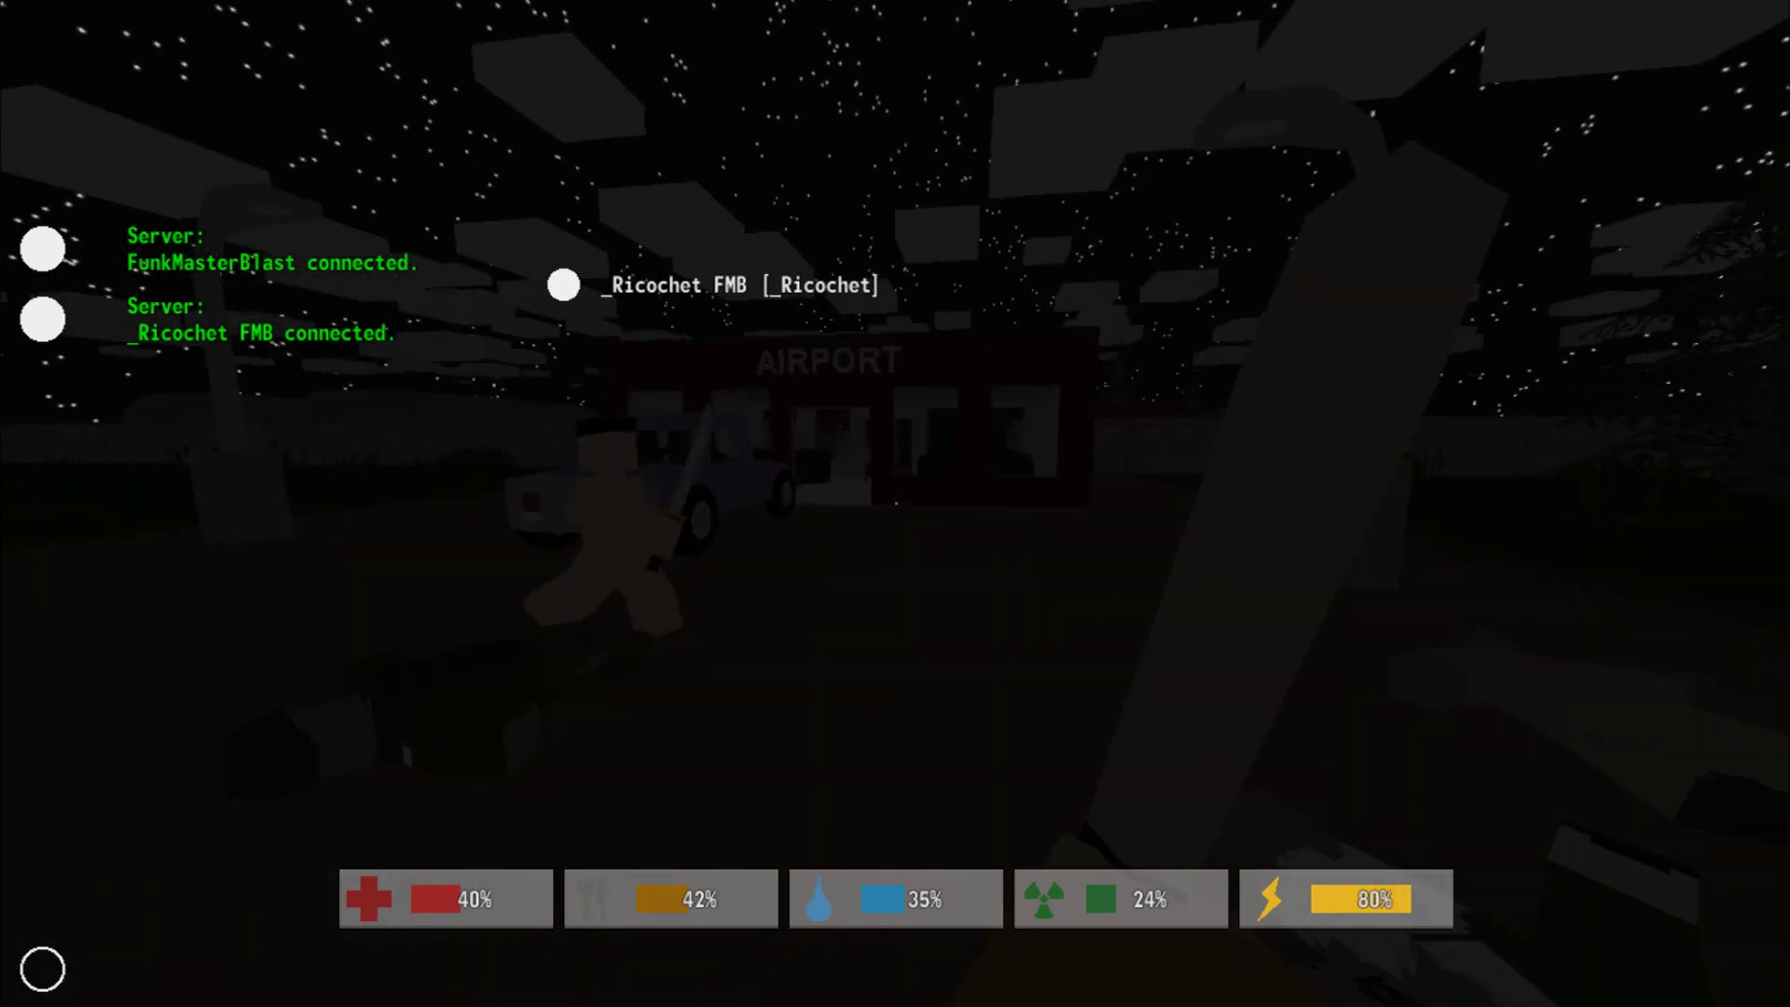
key("w")
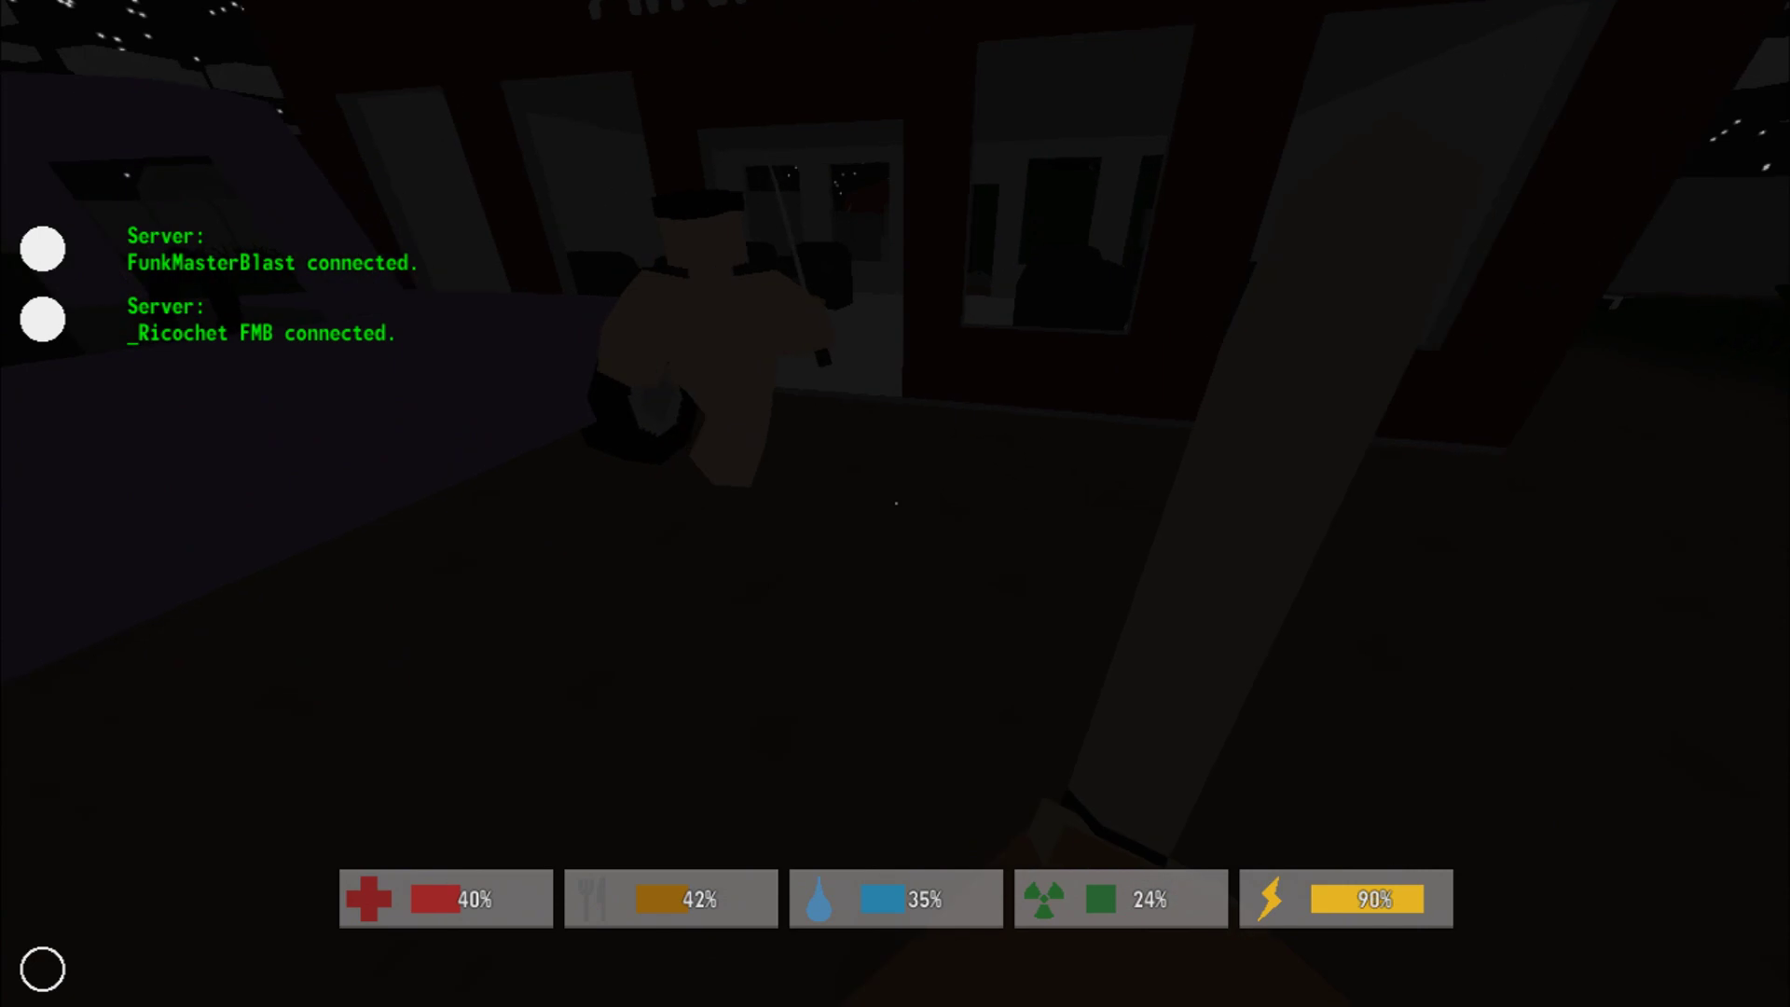
key("w")
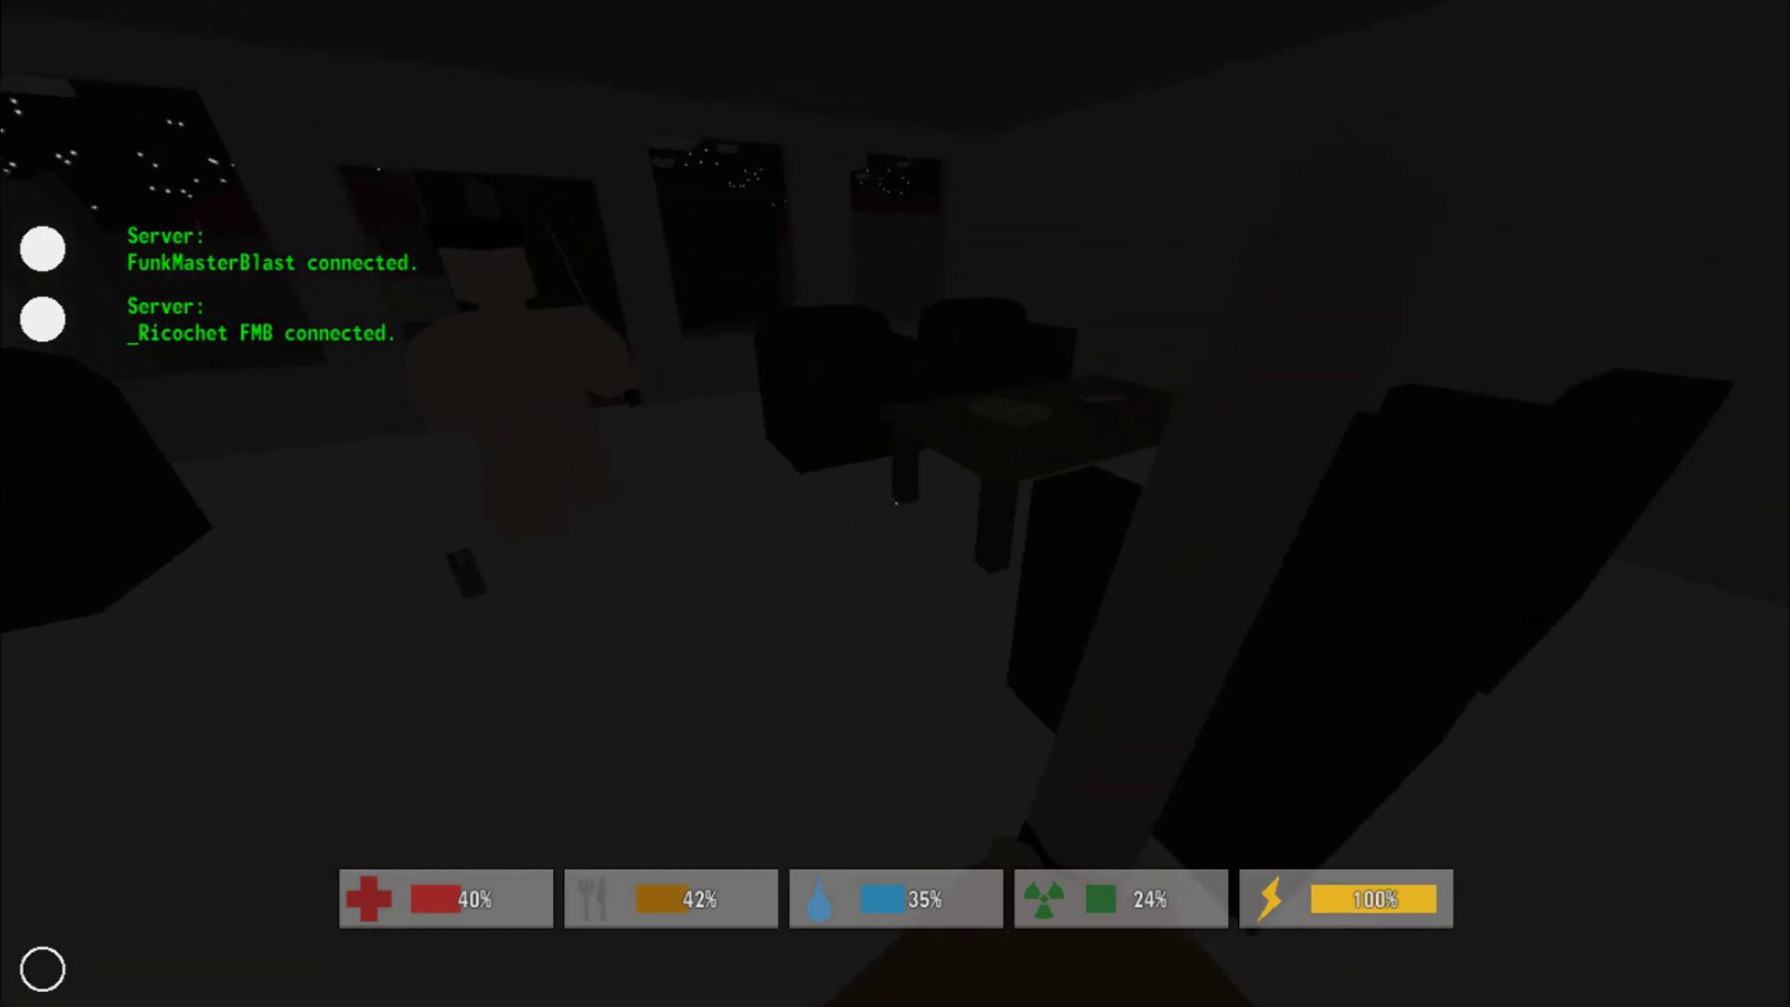
key("w")
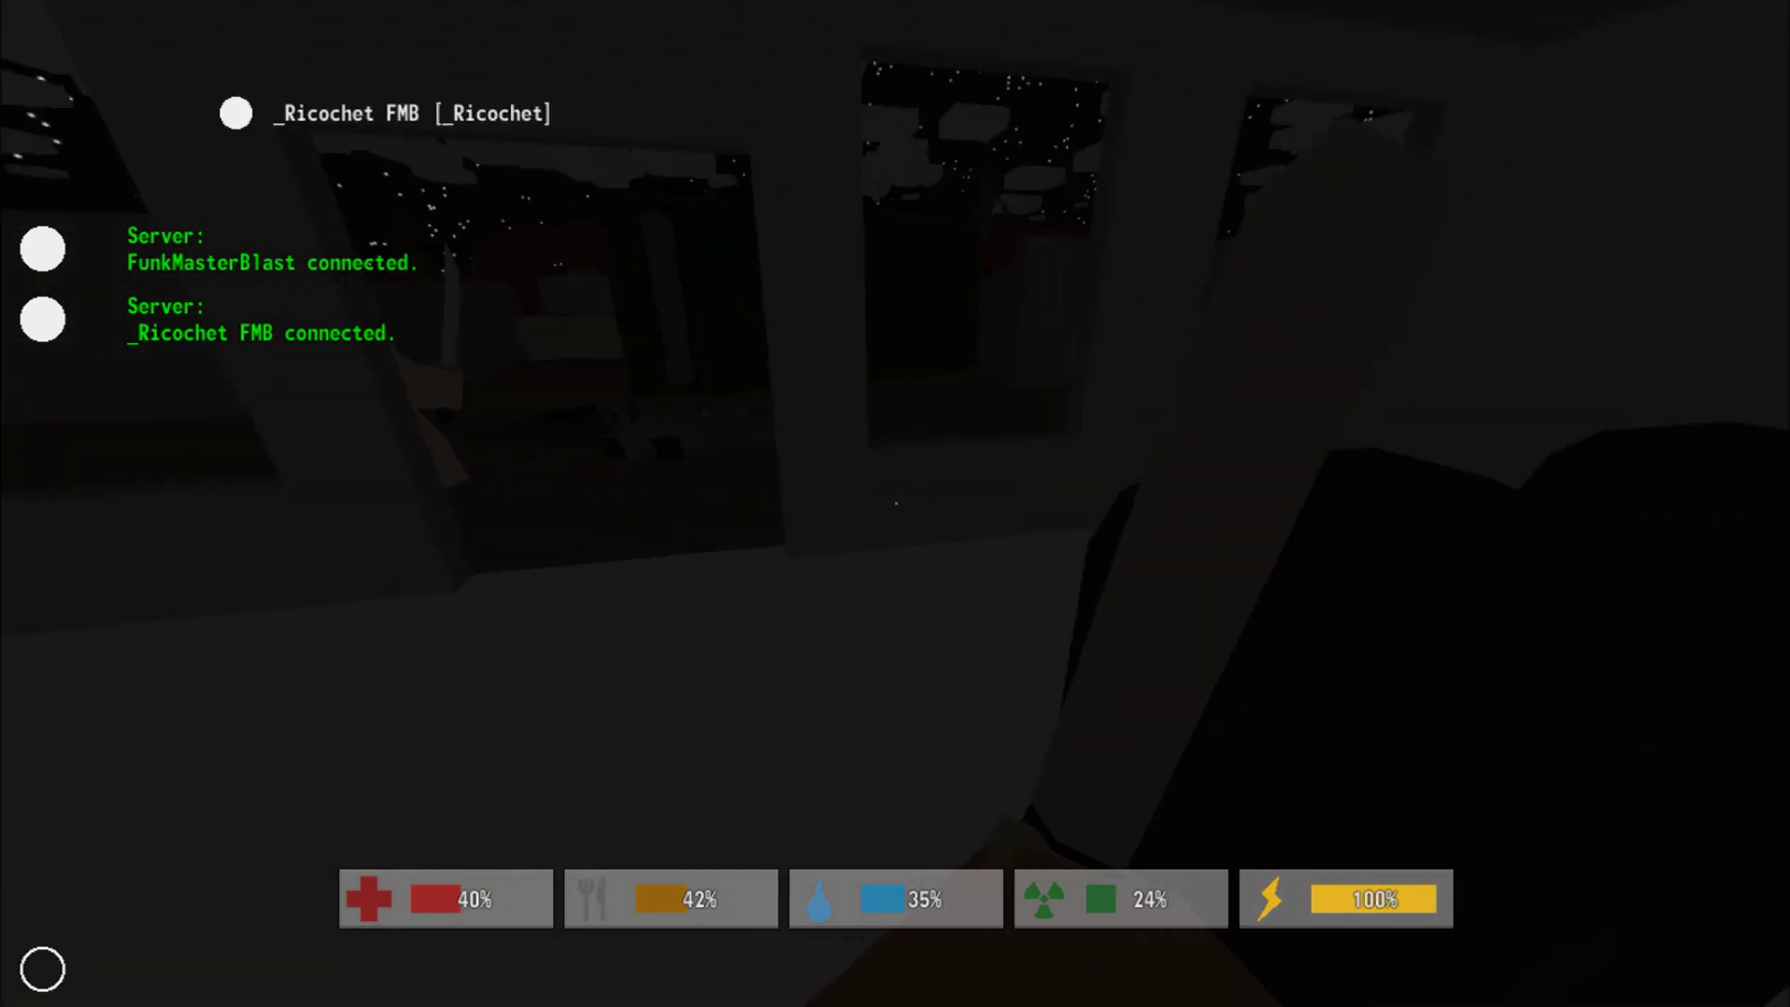
key("w")
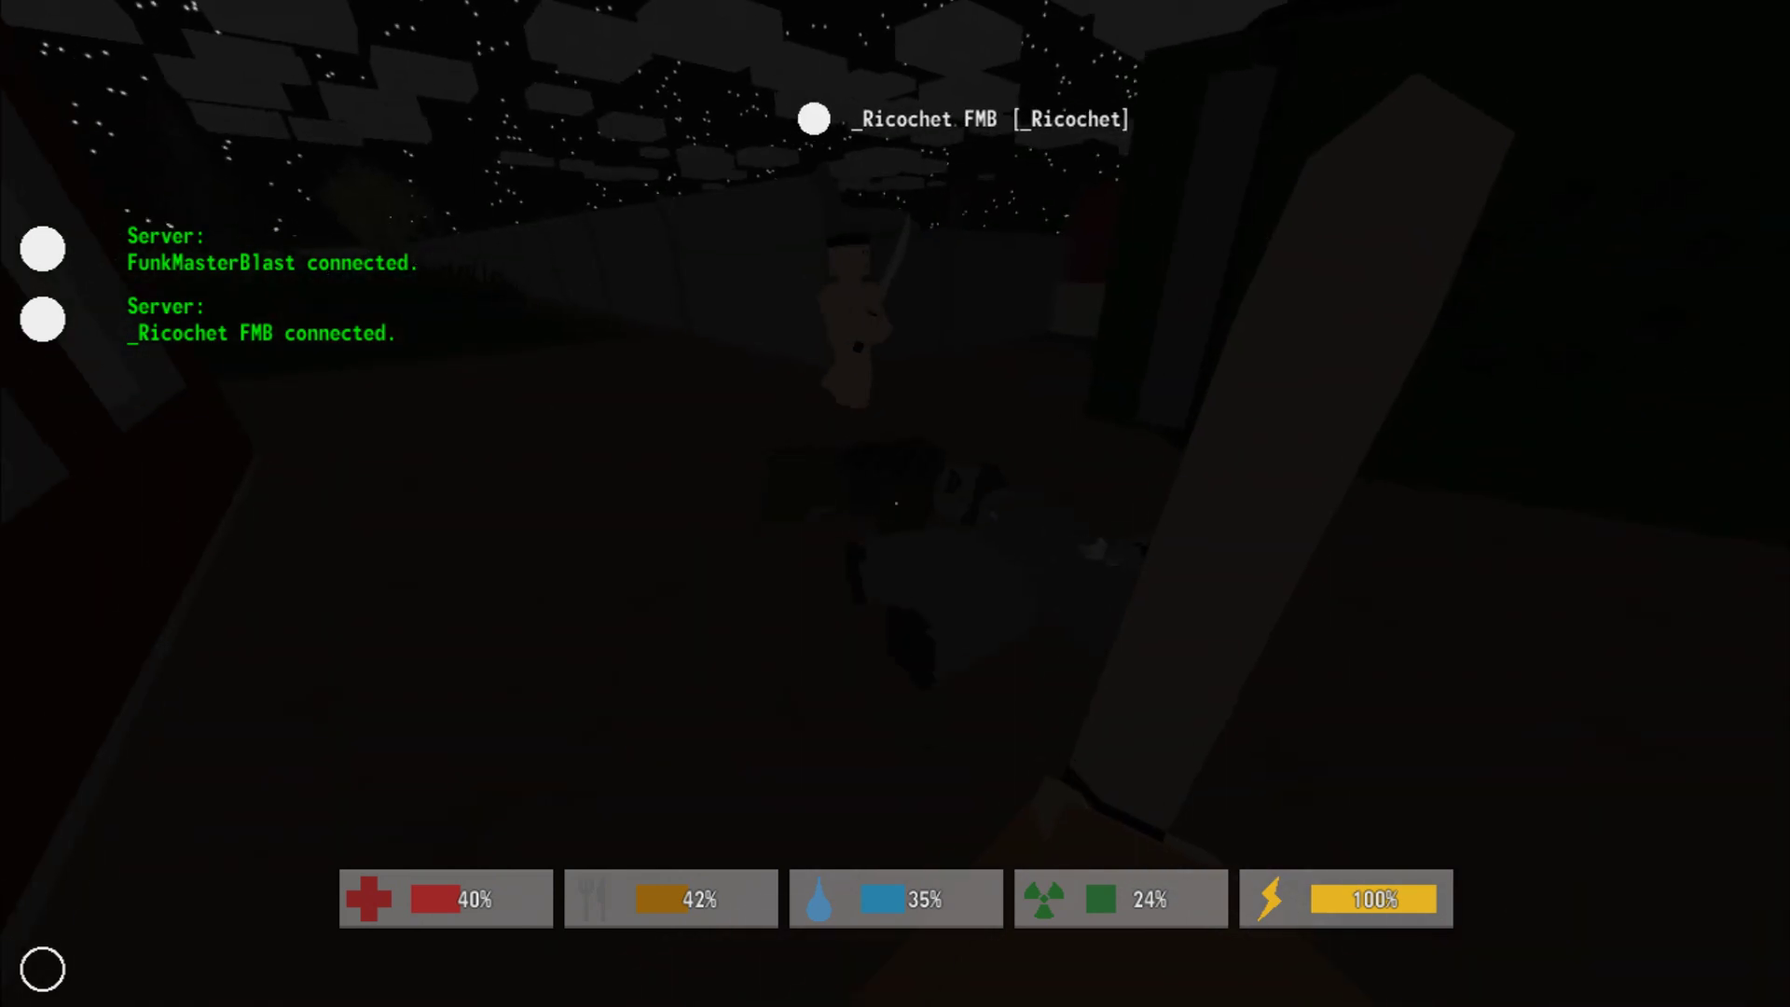
key("w")
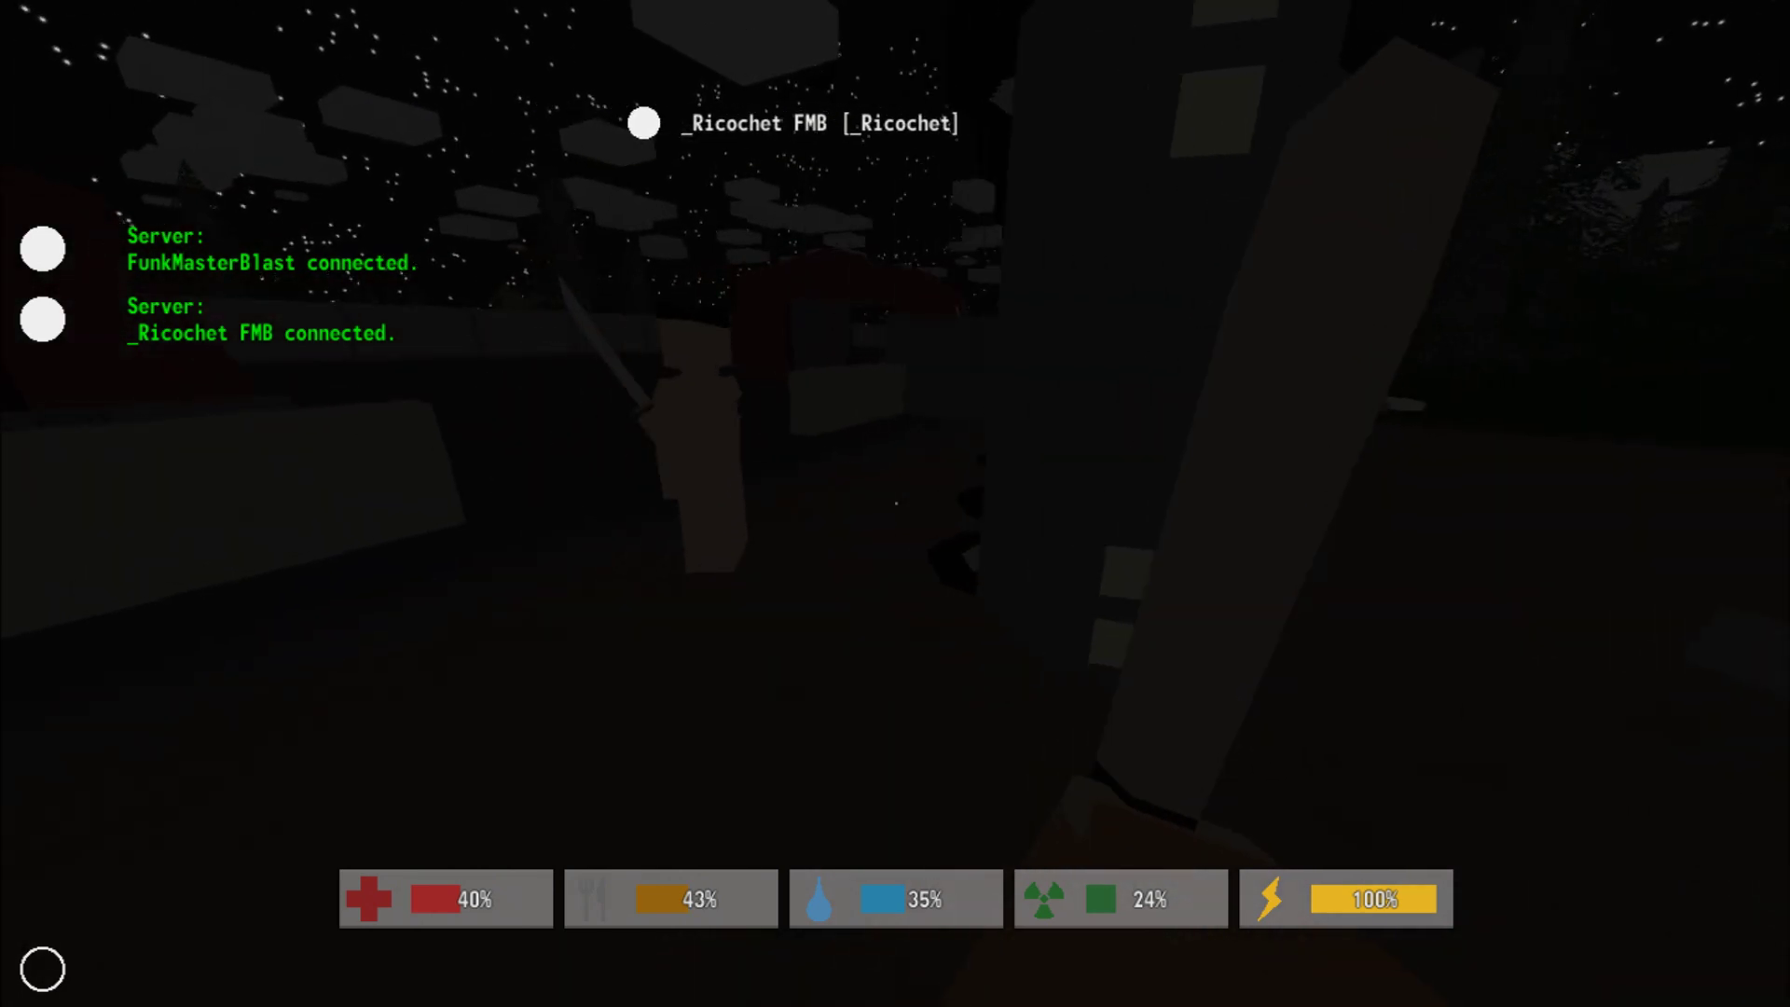
key("w")
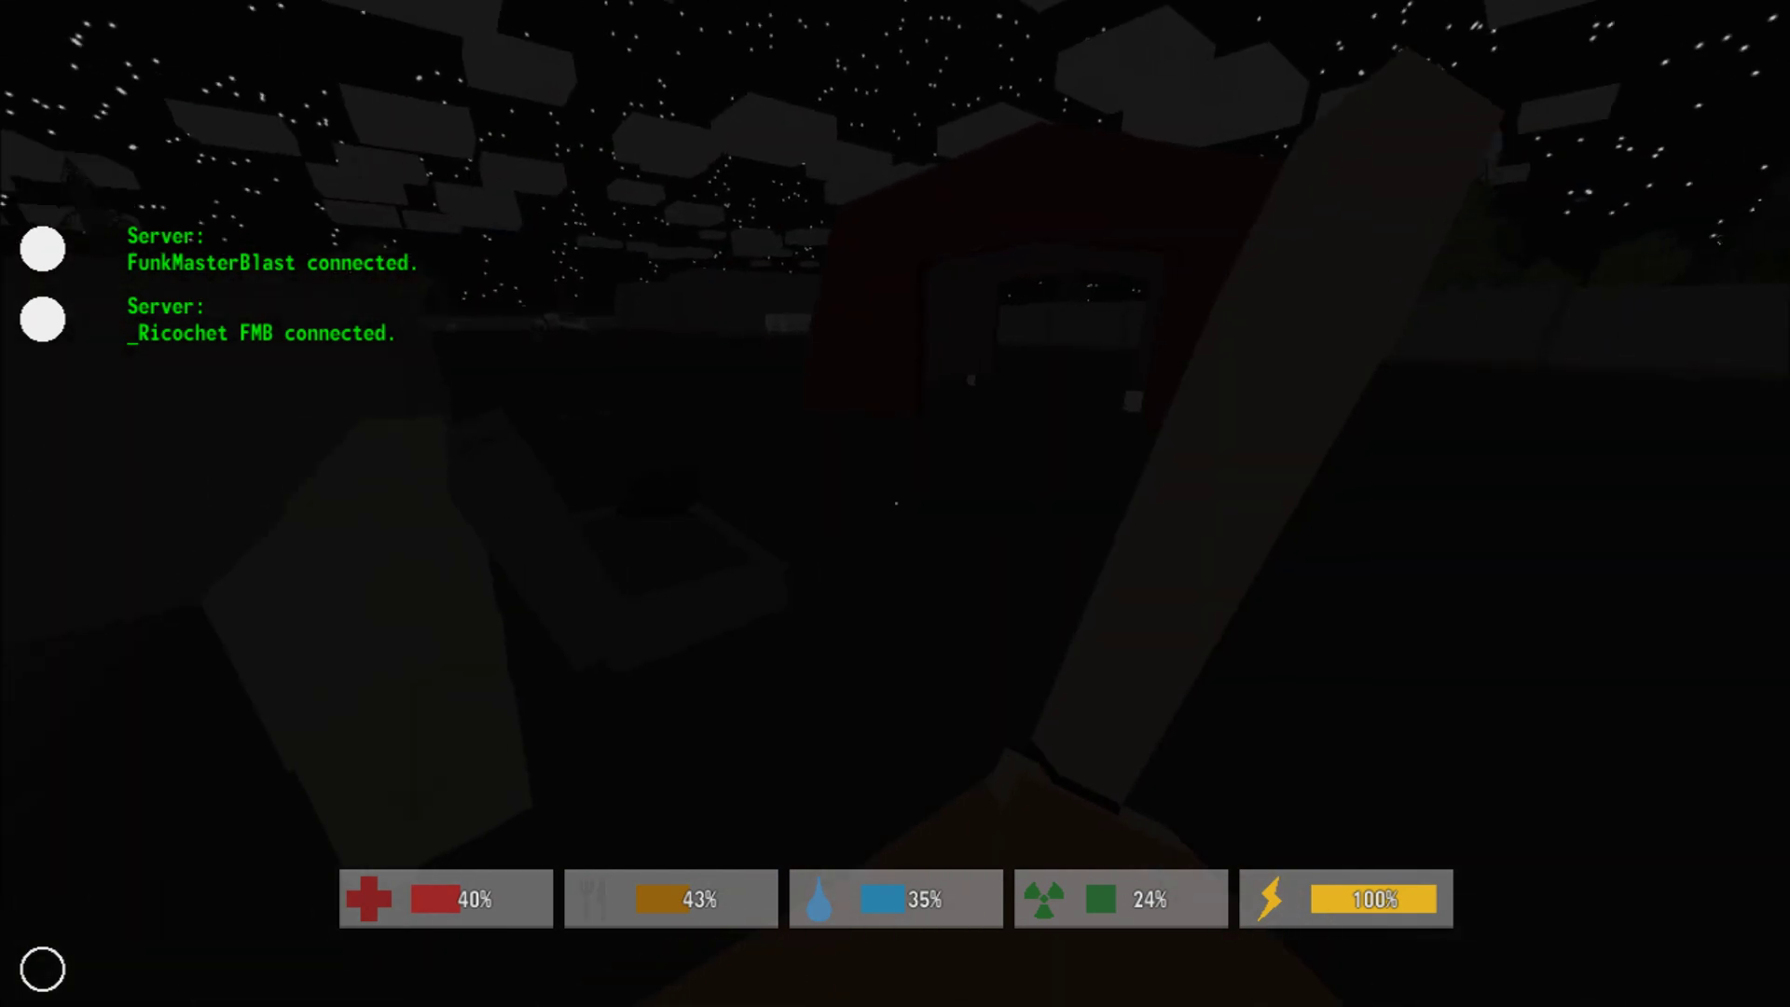
- Try to pick up the beret, which fails because the inventory is full
key("w")
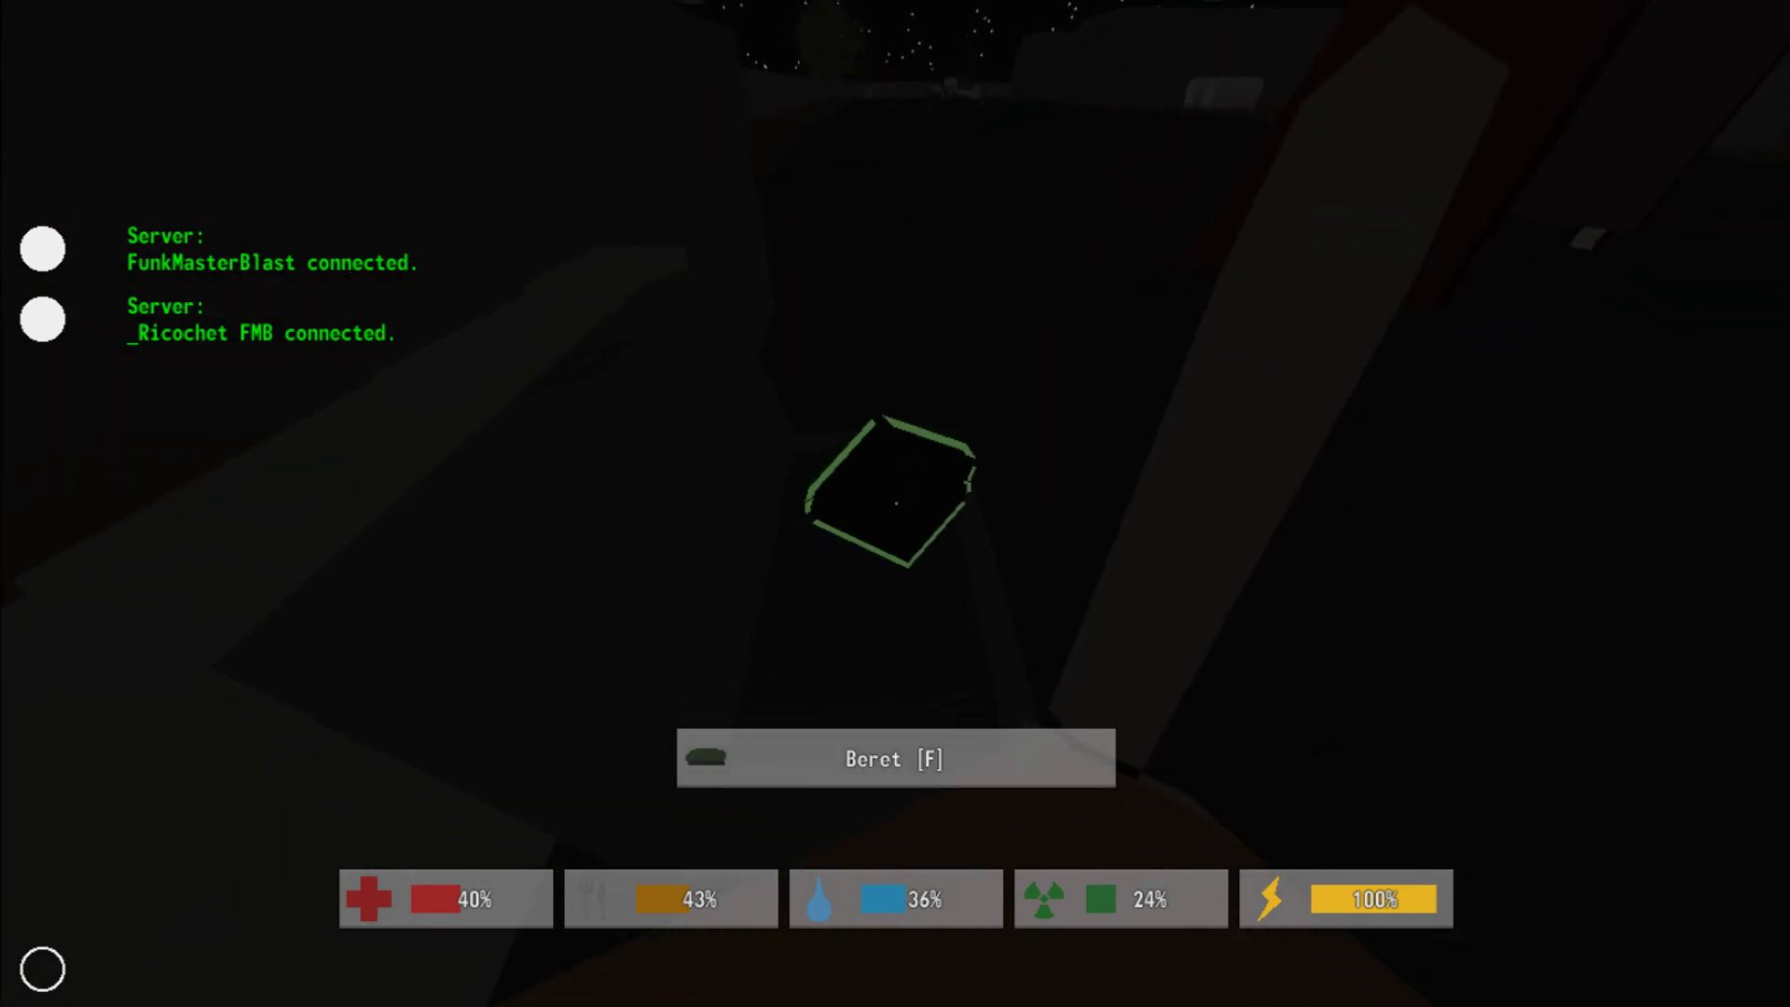
key("f")
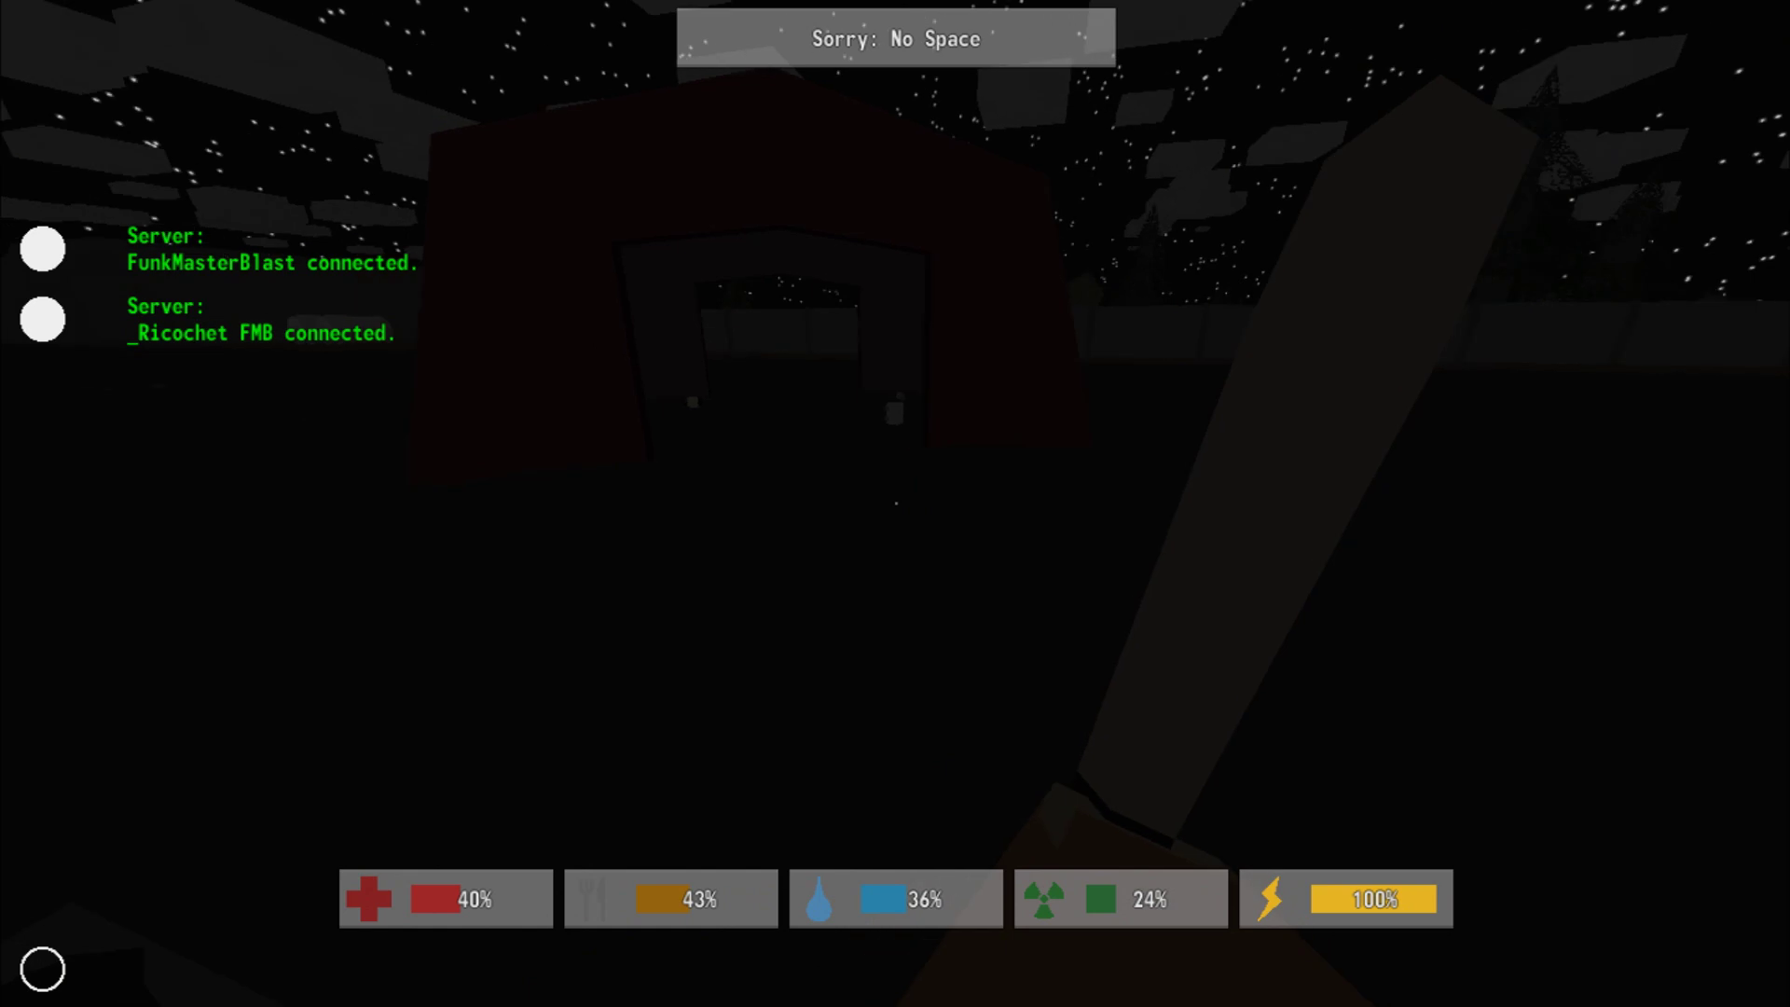
key("w")
key("w")
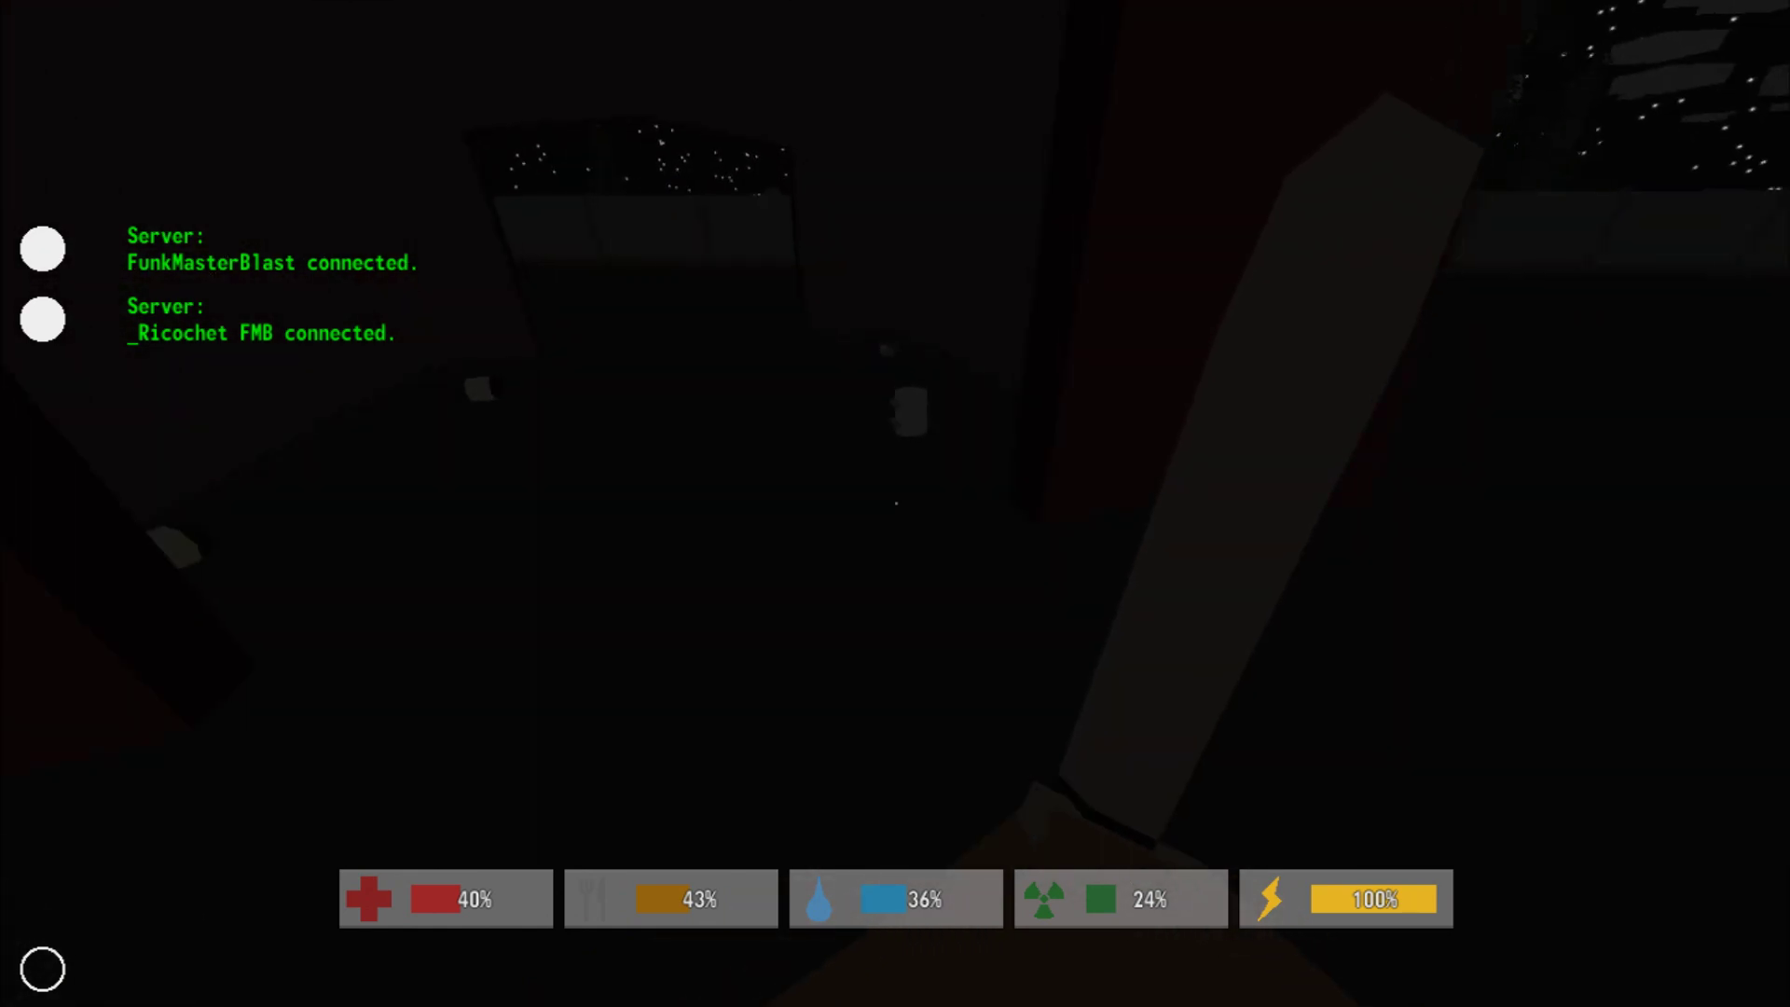
key("w")
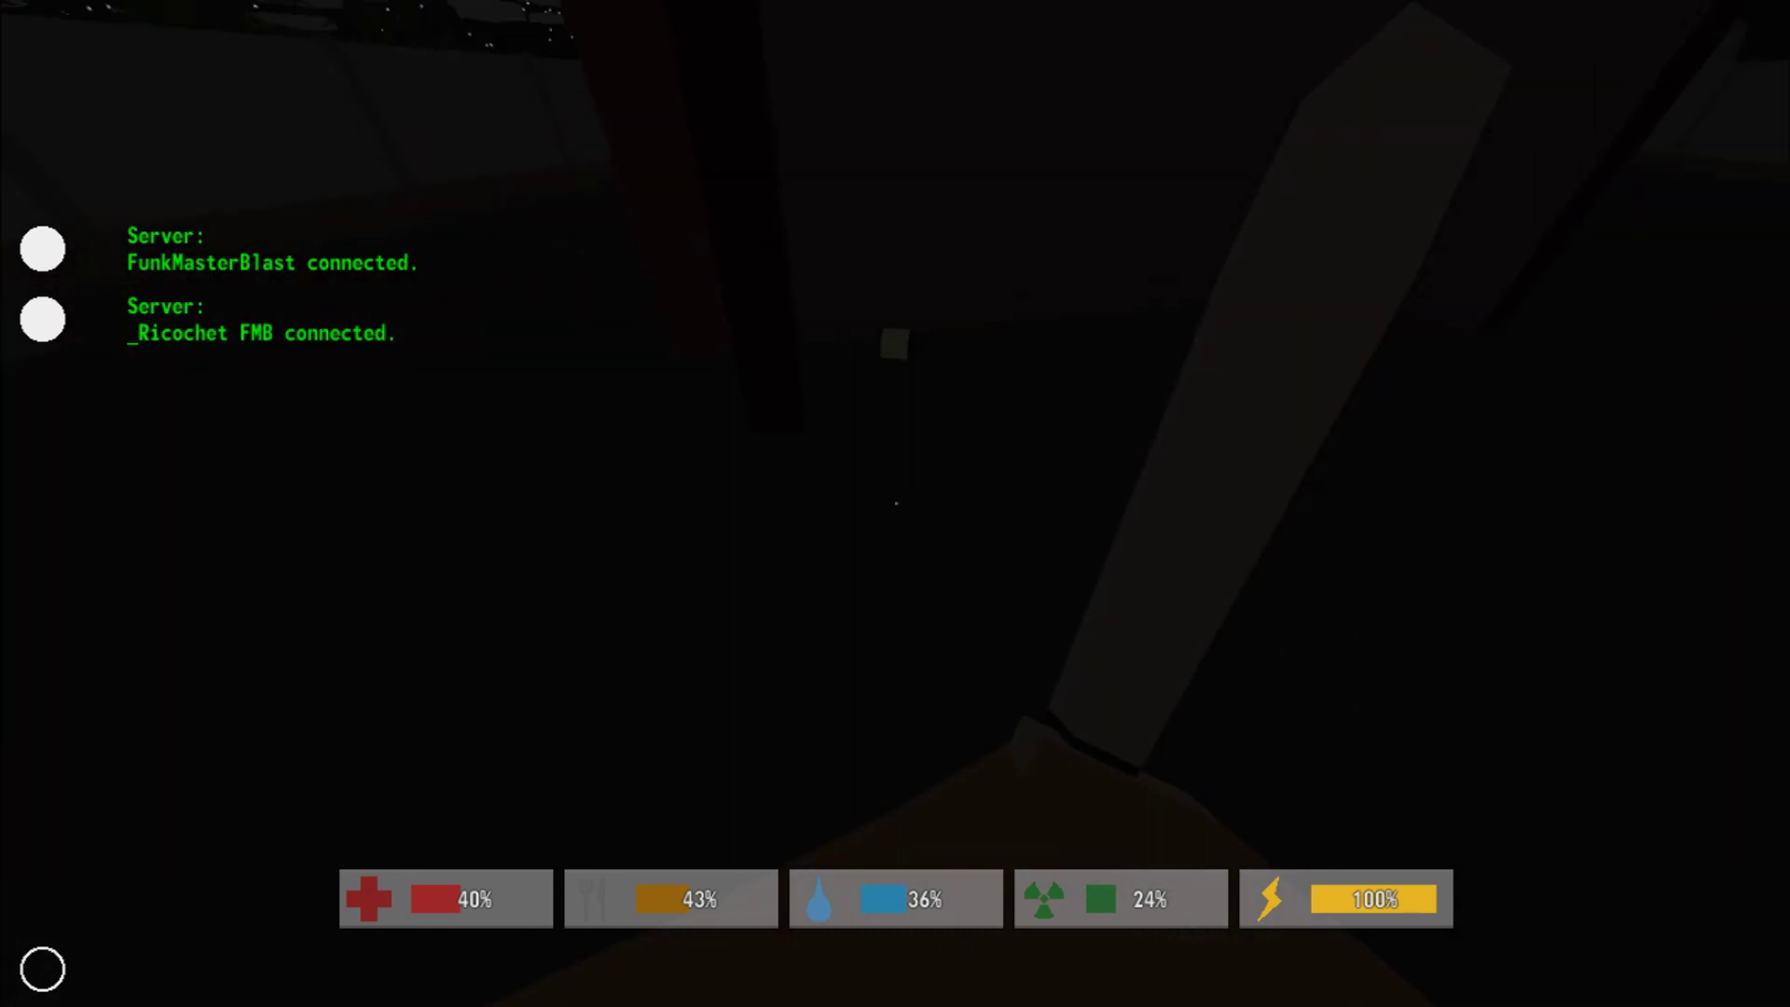
- Pick up the painkillers and a bandage inside the building
key("w")
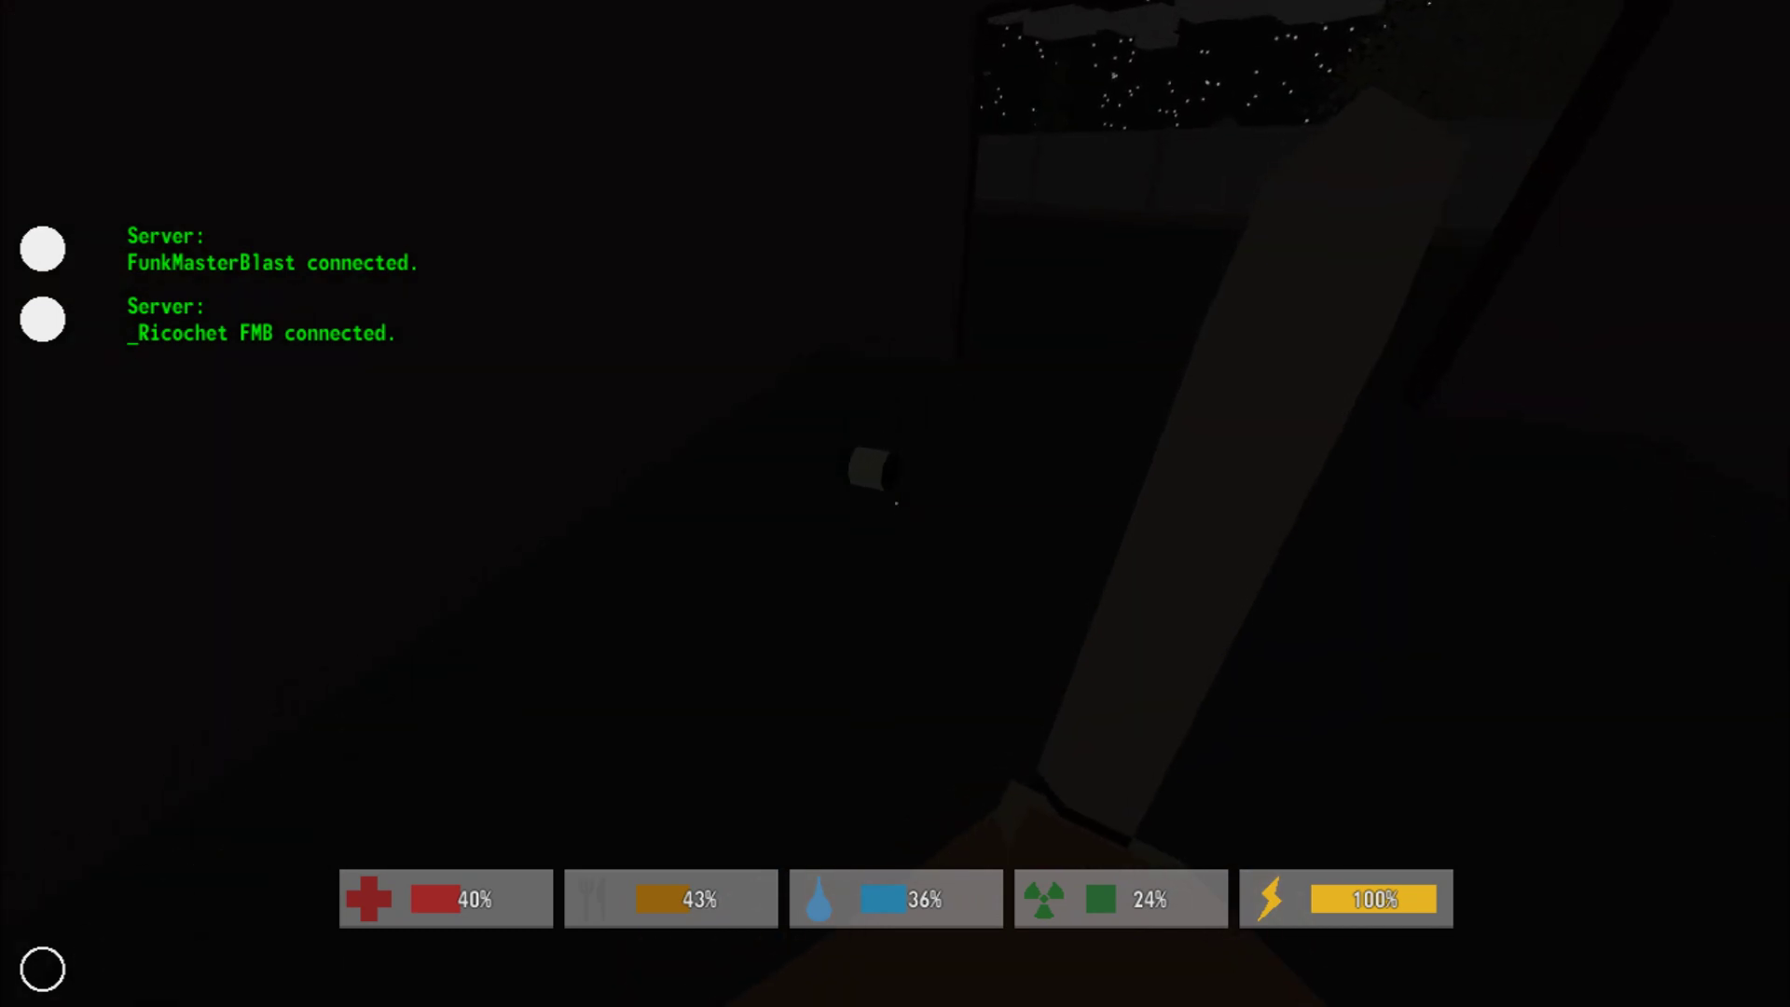
key("w")
key("w")
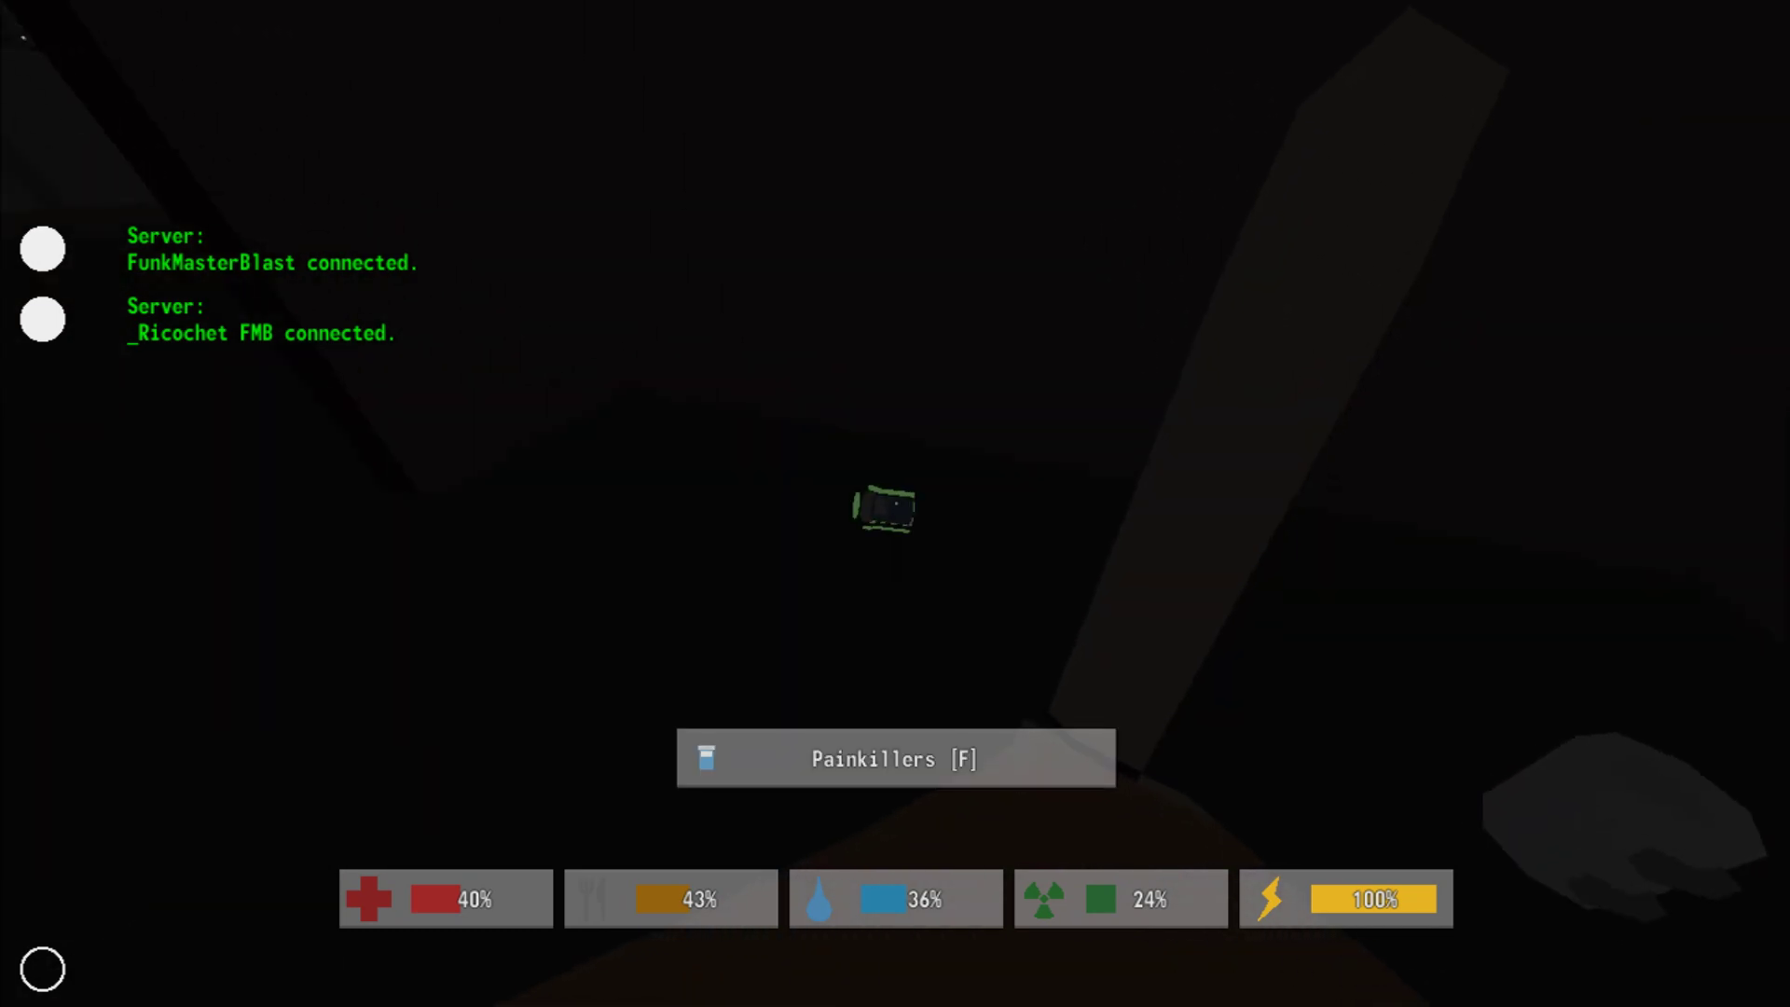
key("f")
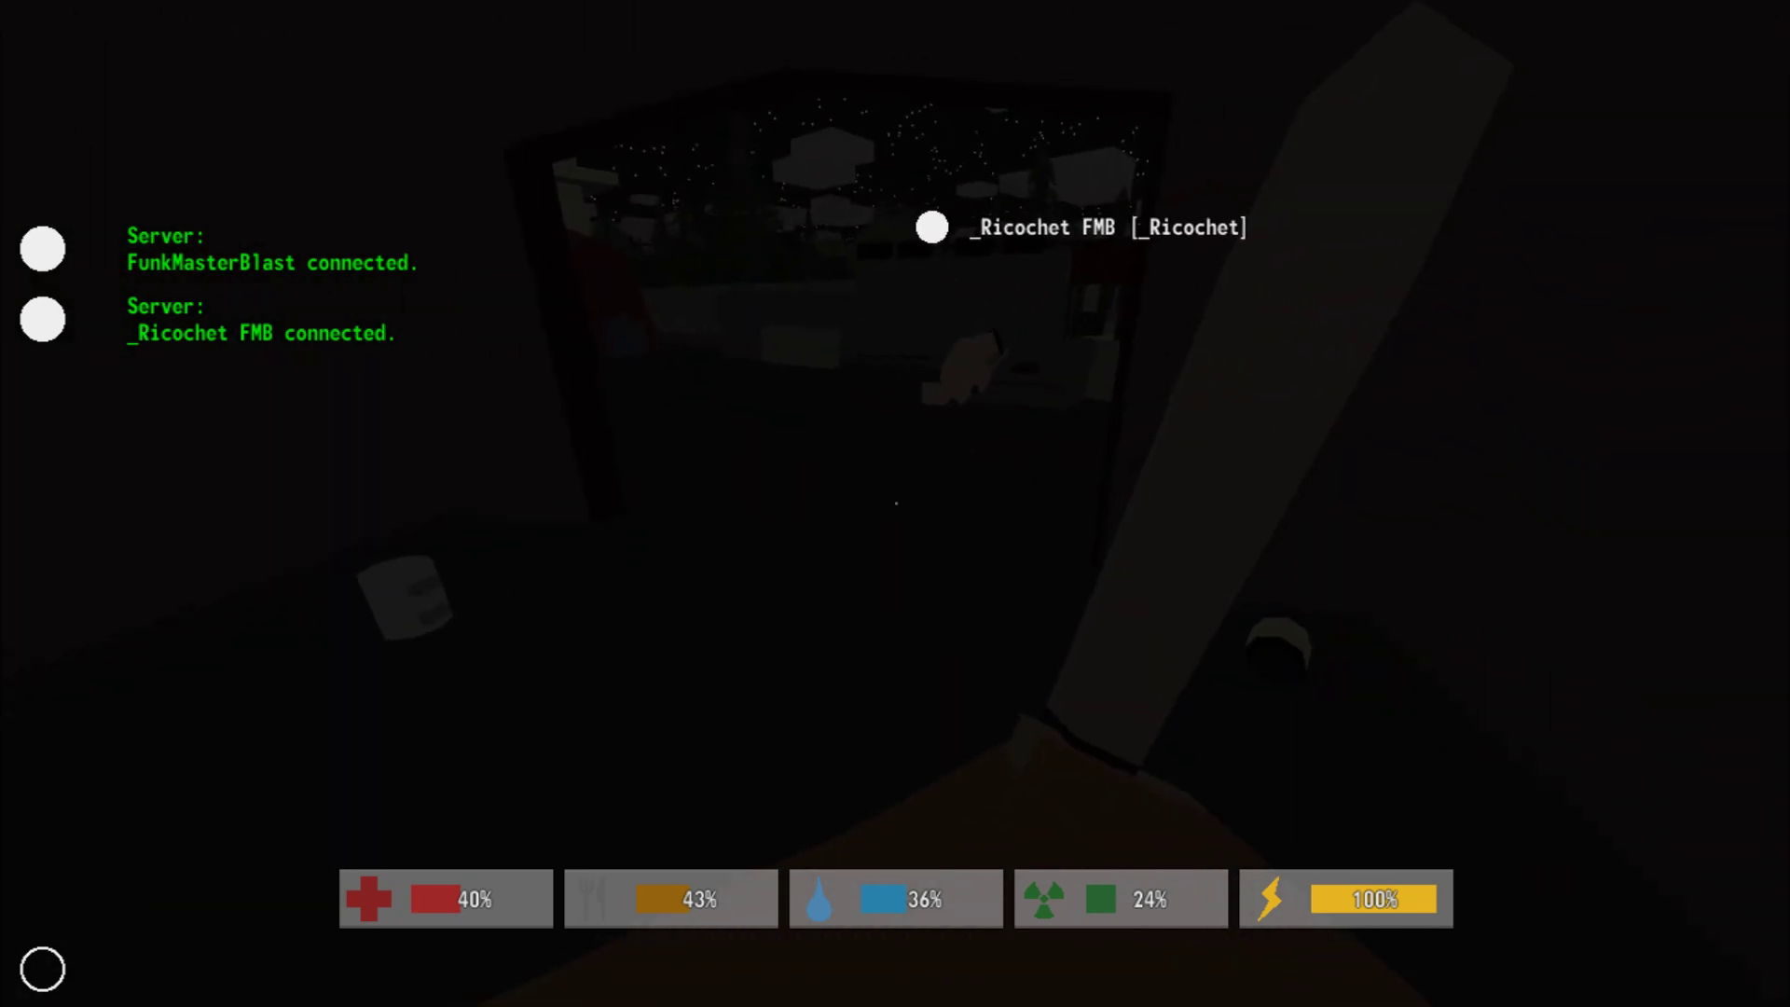
key("w")
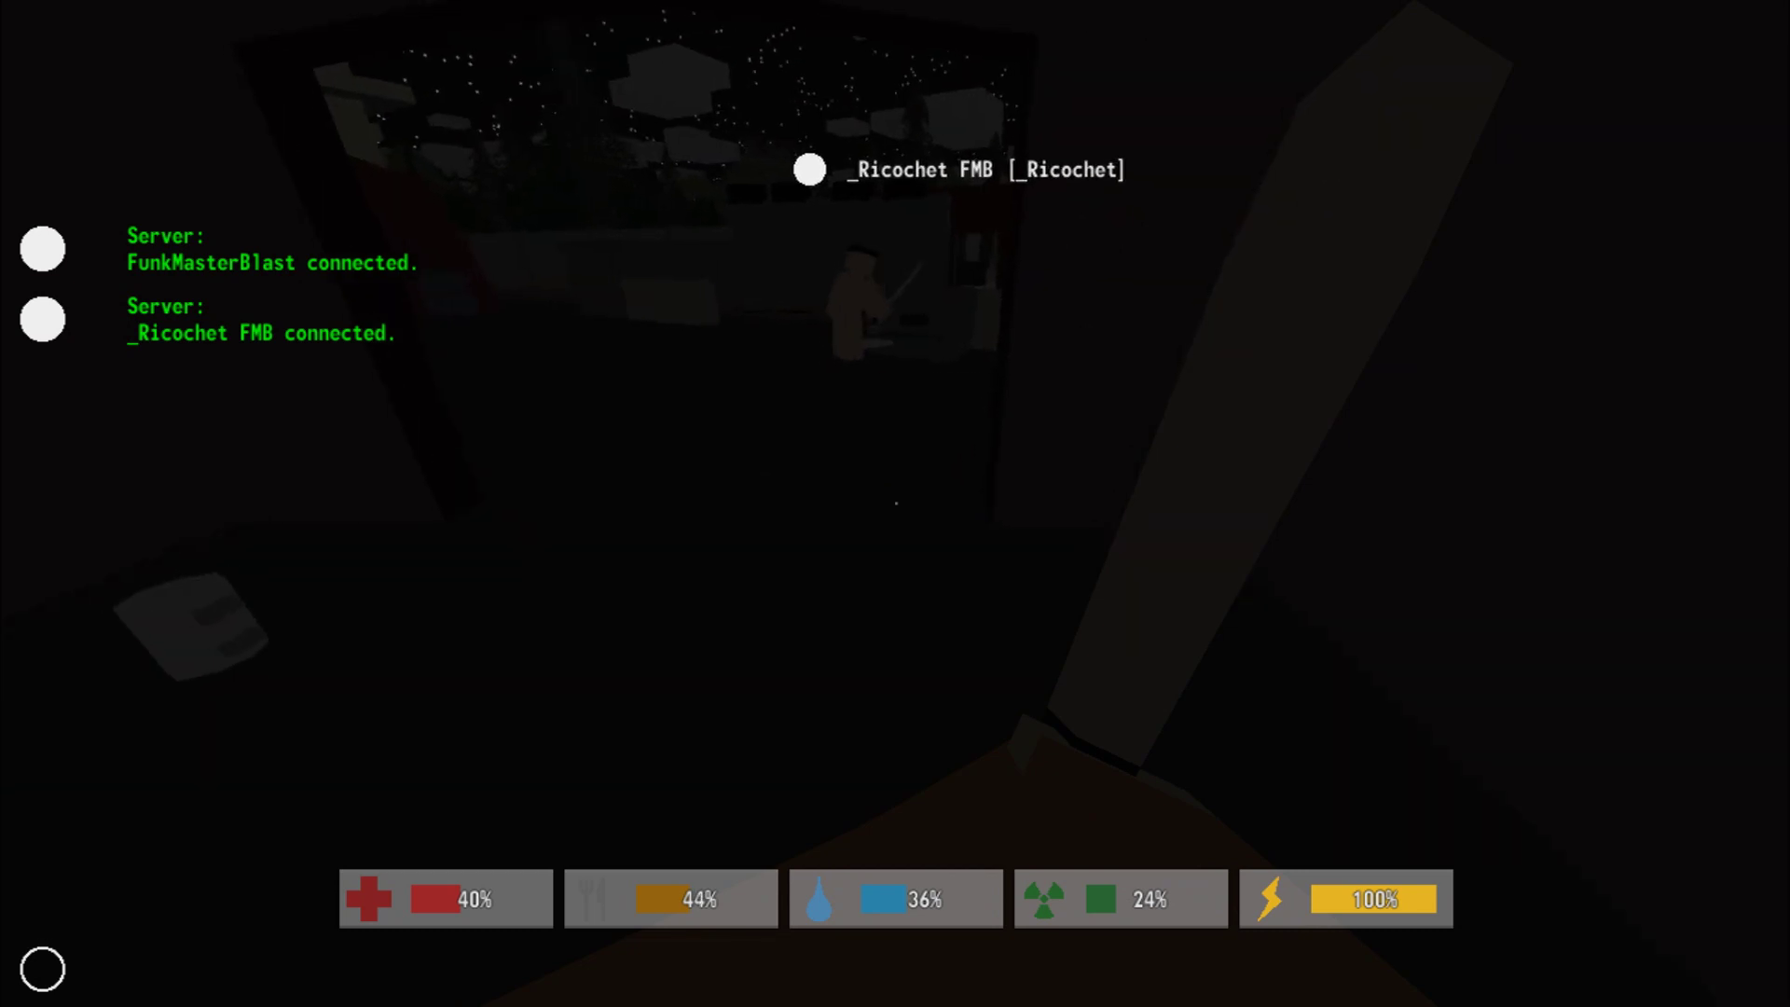
key("w")
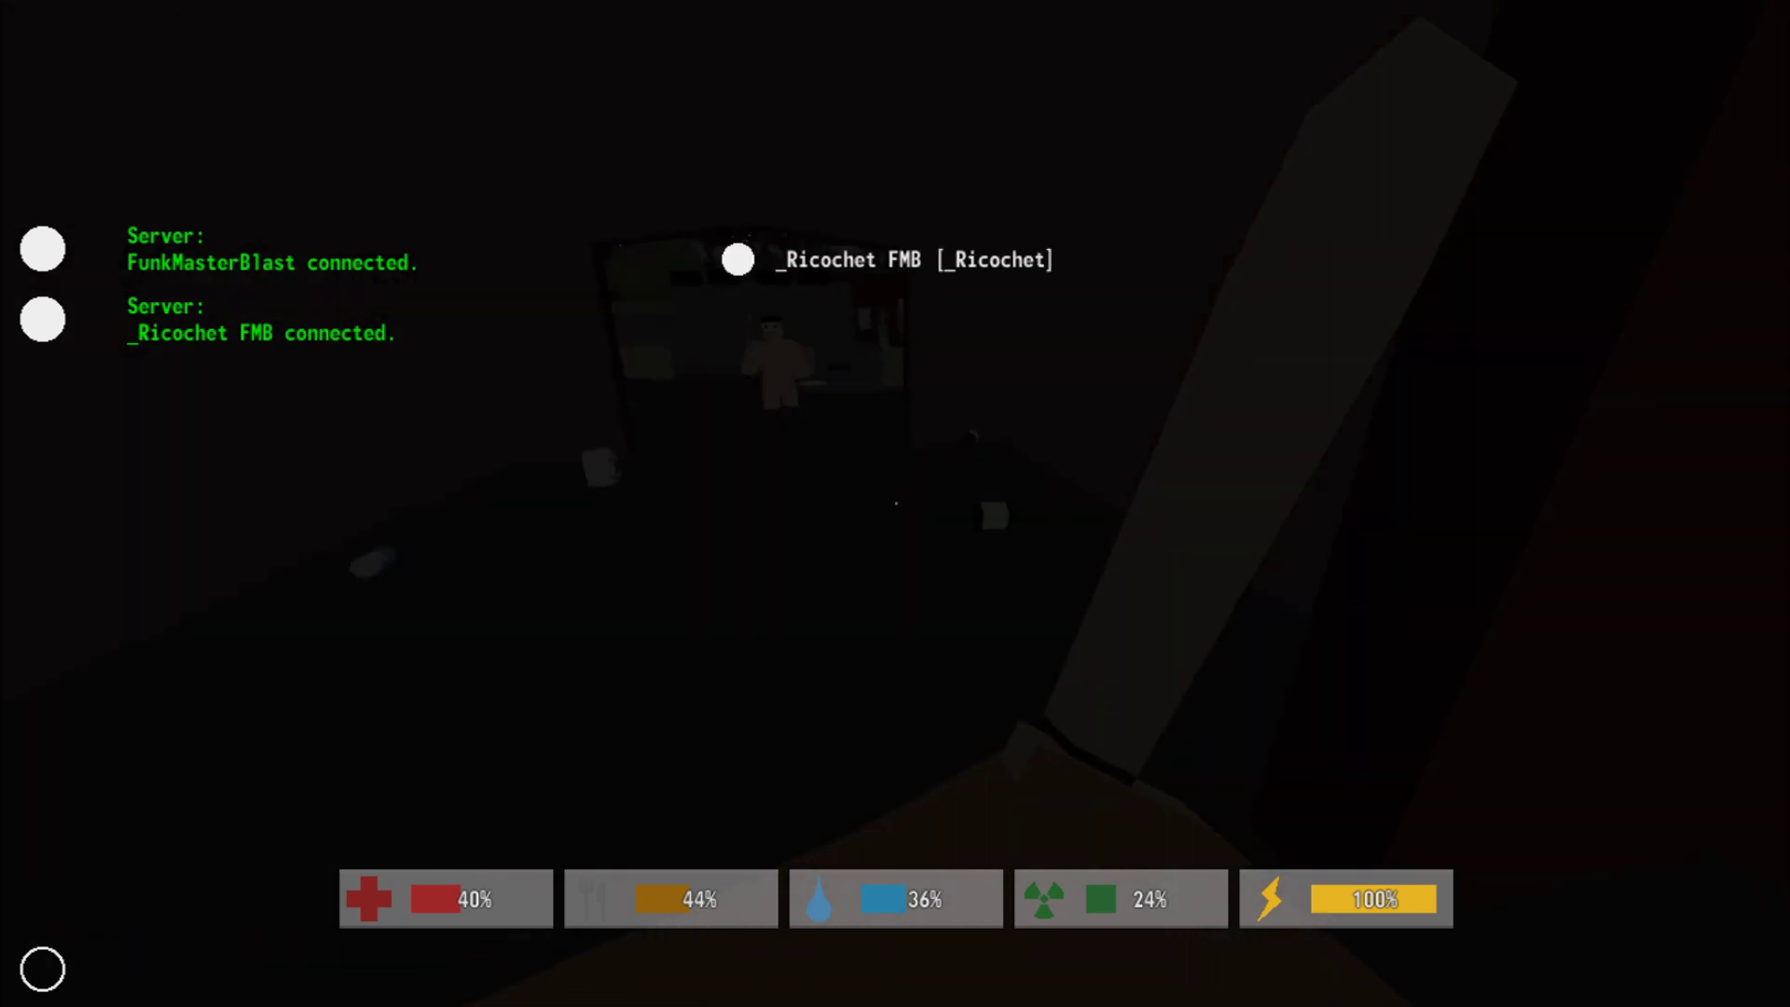
key("w")
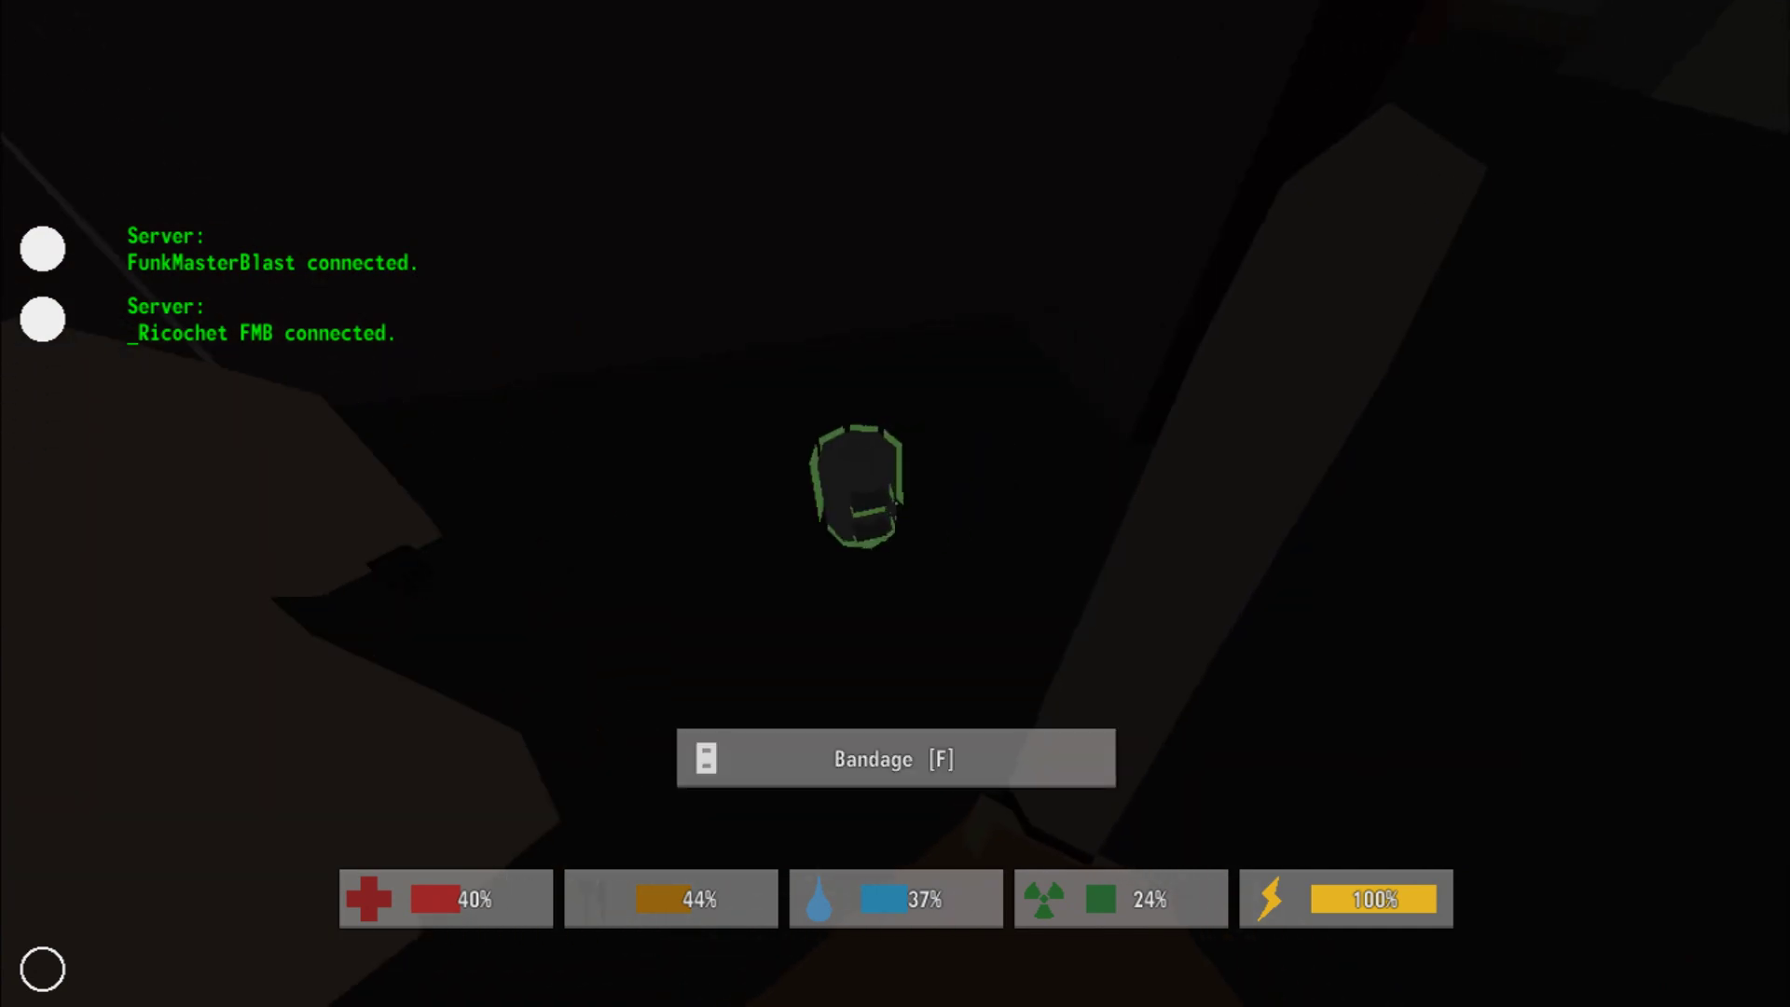
key("f")
key("w")
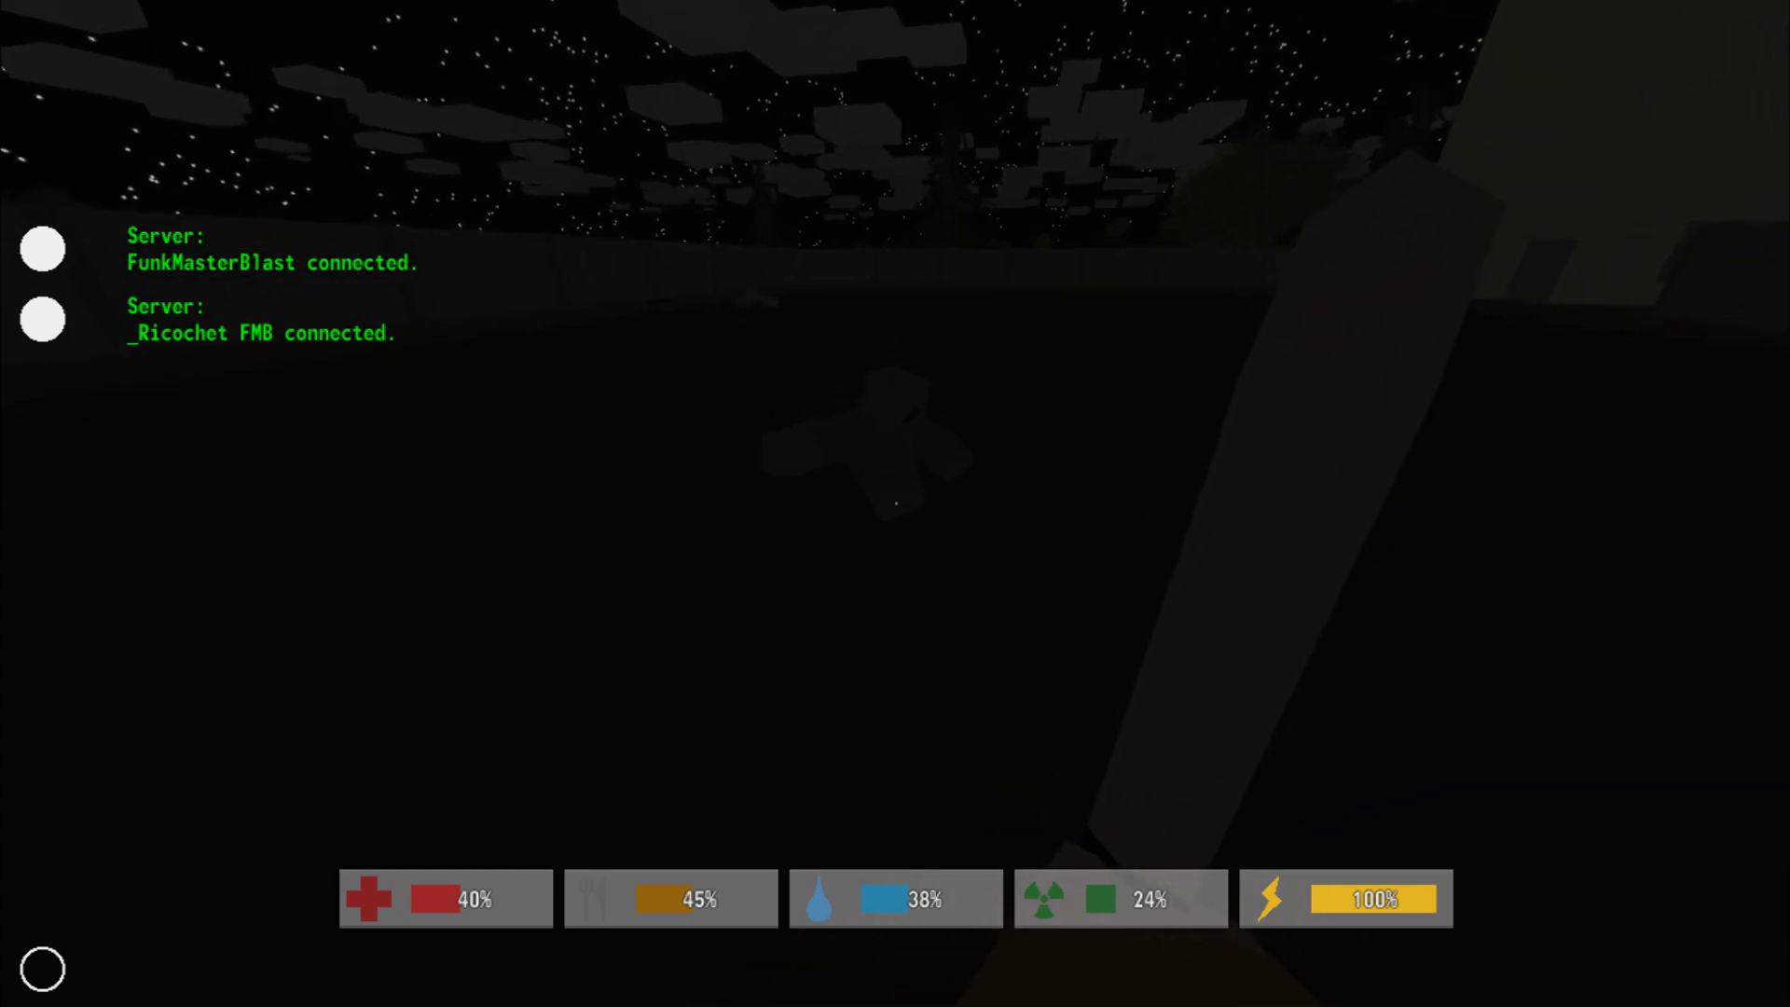
- Club two zombies to death with the bat on the airport grounds
left_click(895, 504)
left_click(897, 503)
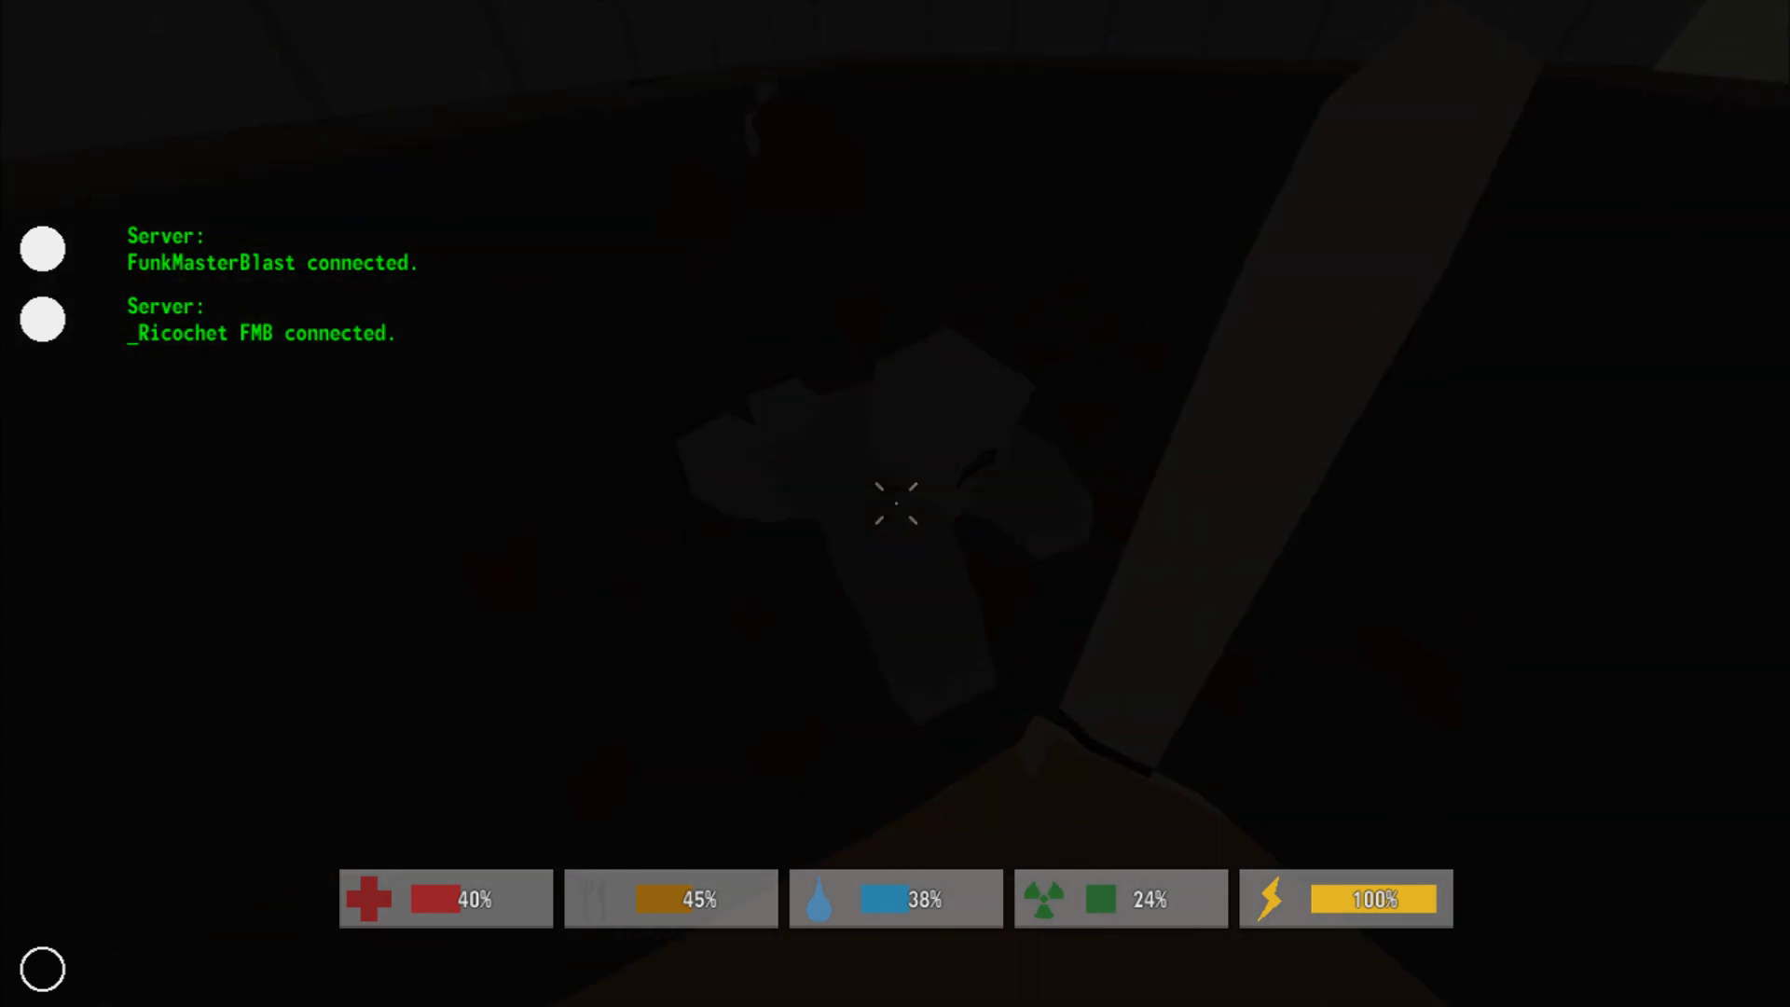
left_click(896, 504)
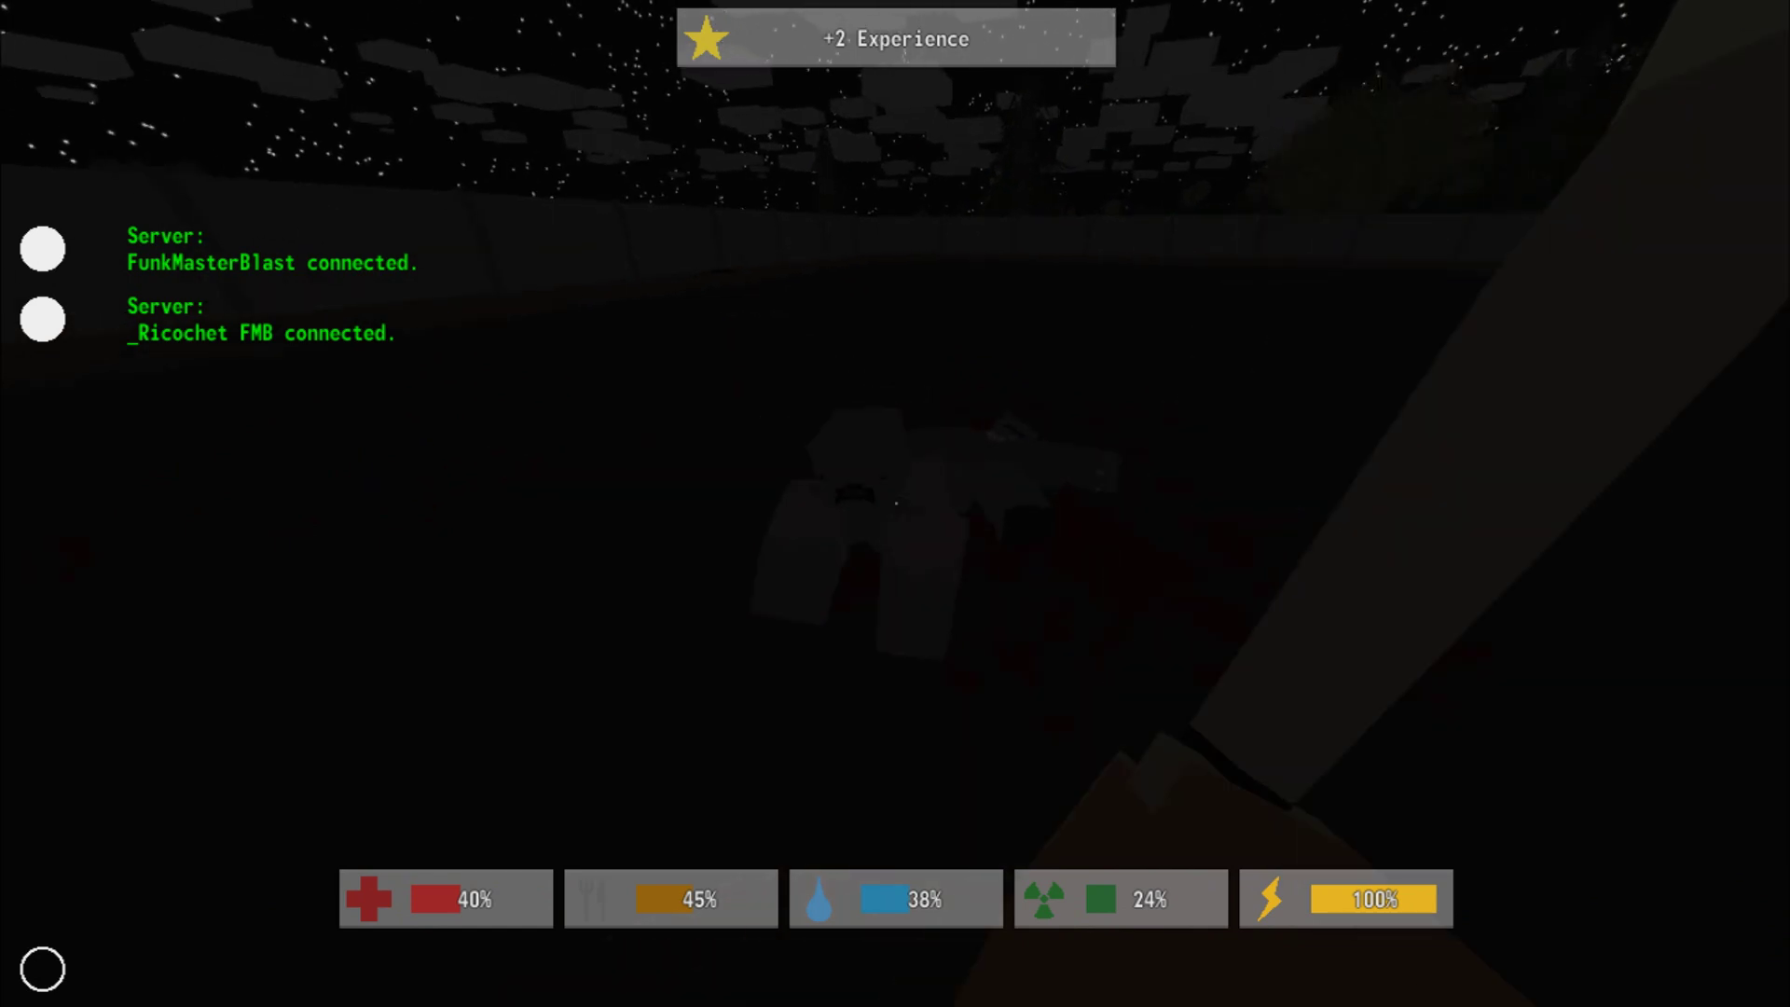
left_click(895, 505)
left_click(895, 504)
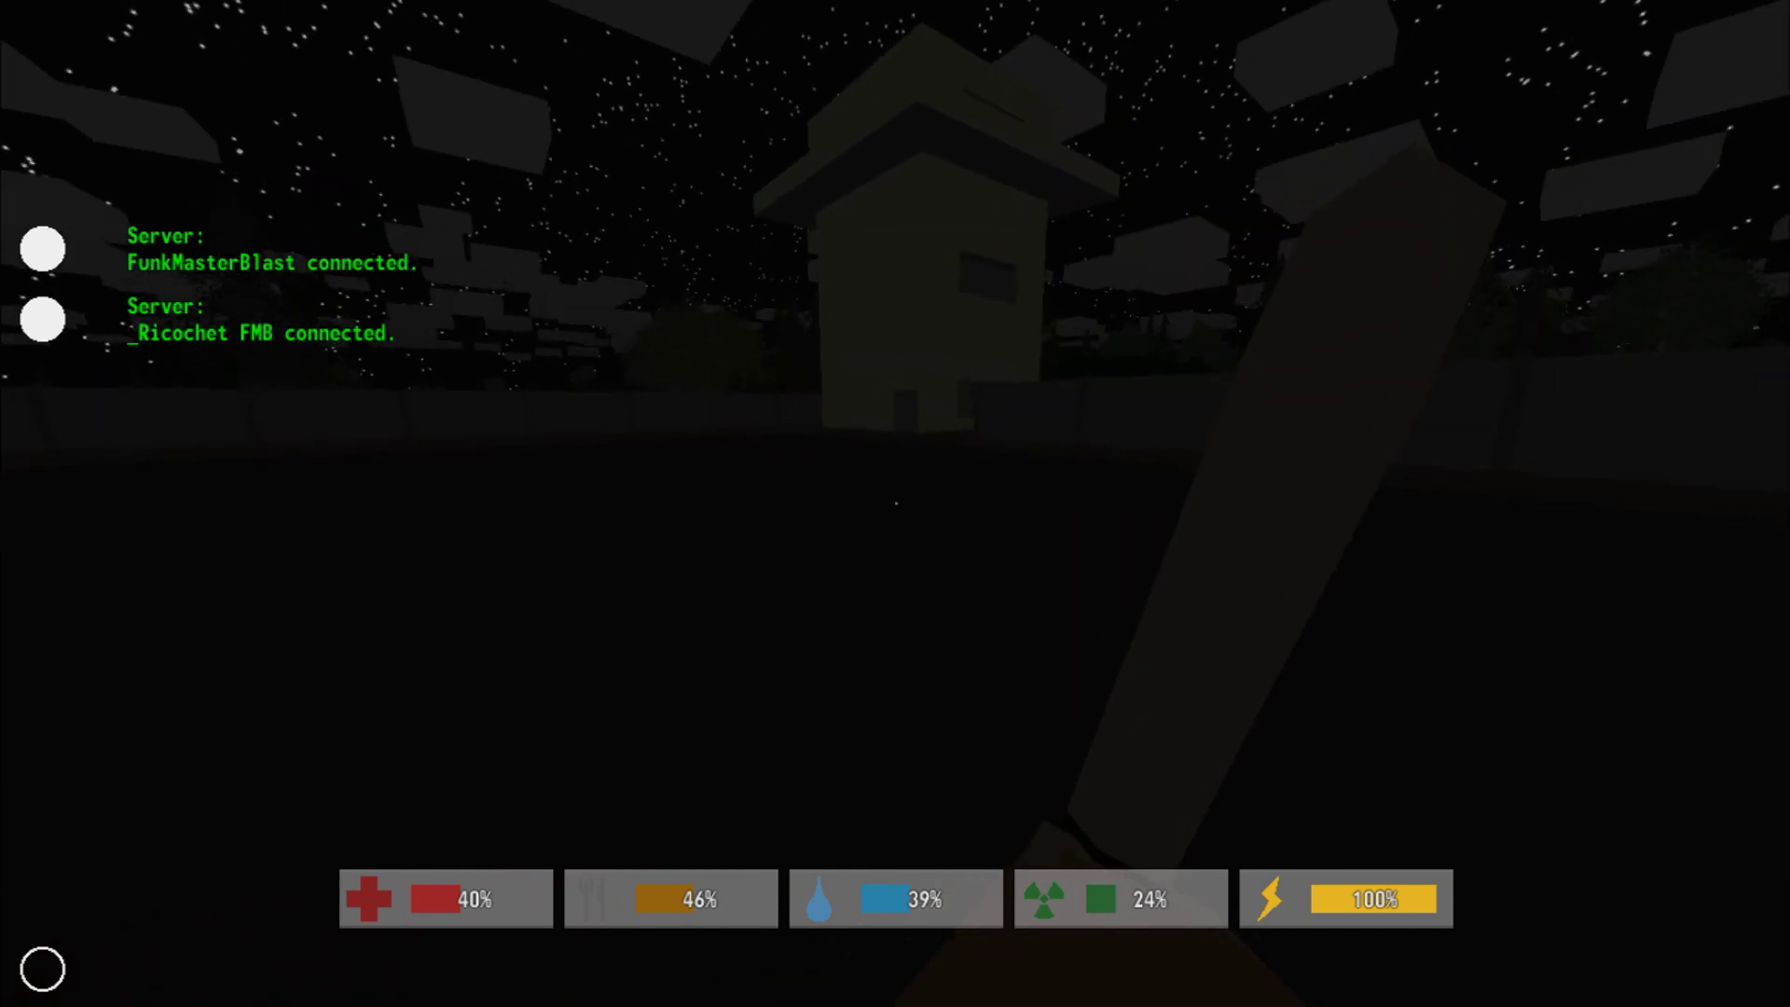
- Sprint to the house and walk around its corner into the dark building
key("shift+w")
key("shift+w")
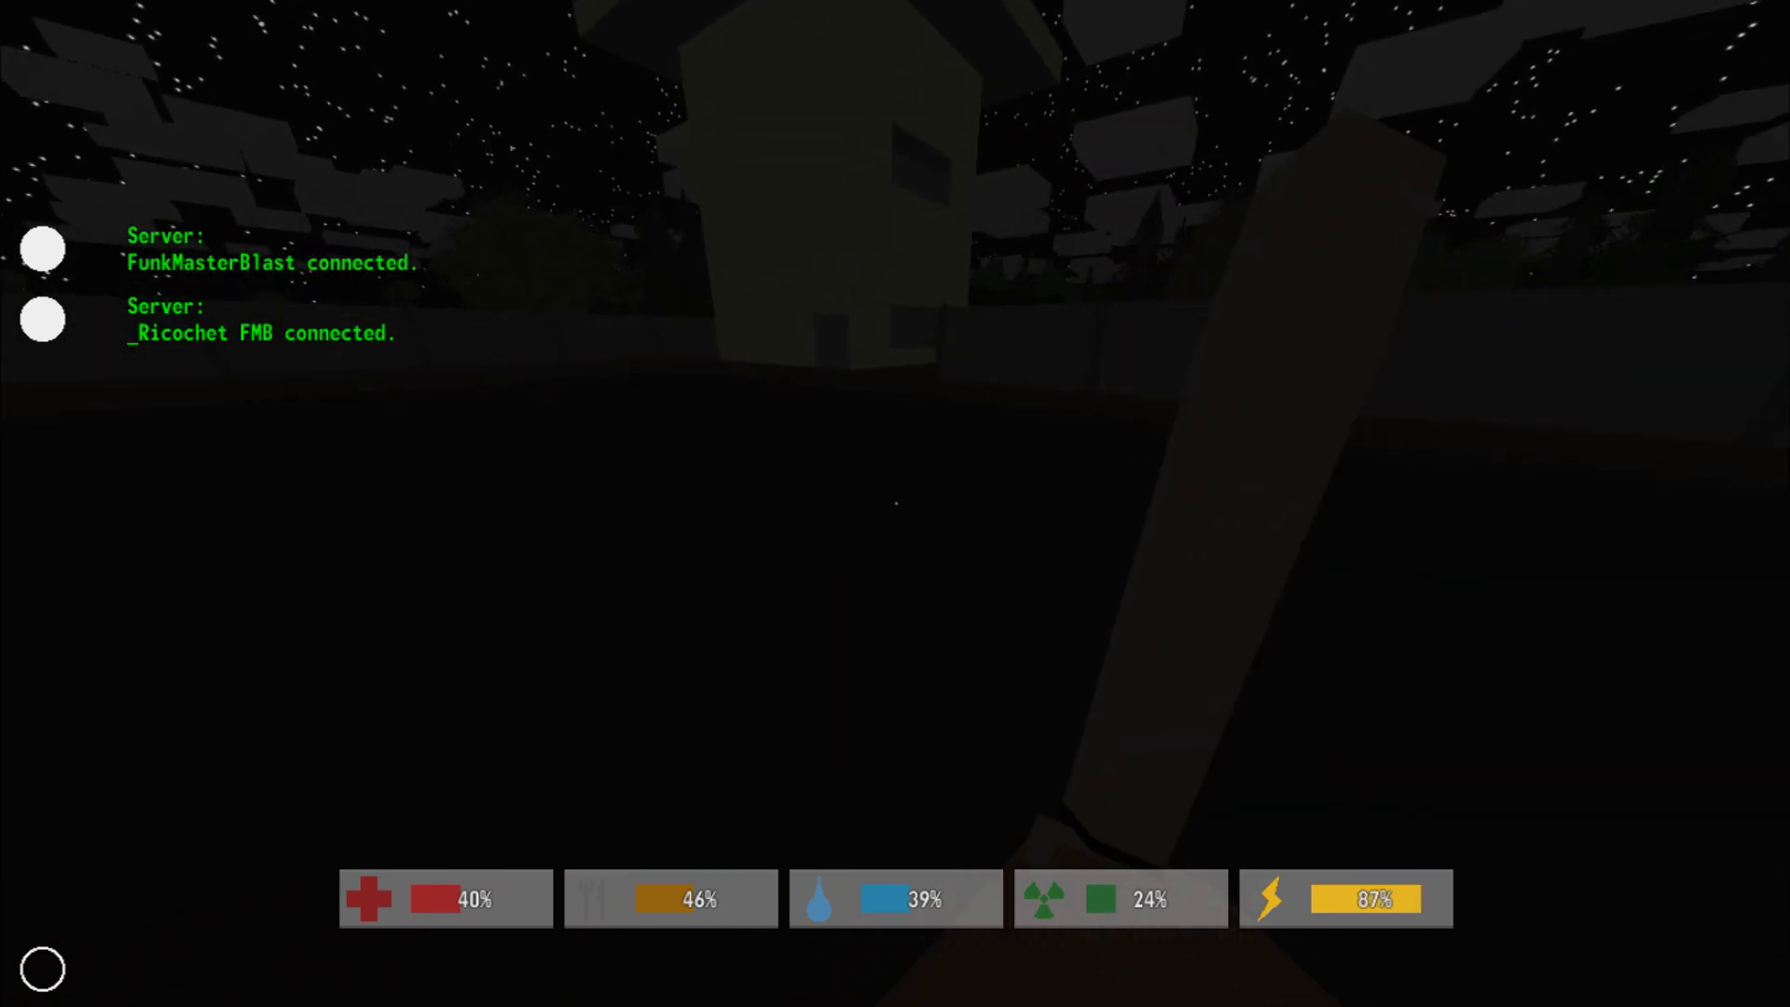
key("shift+w")
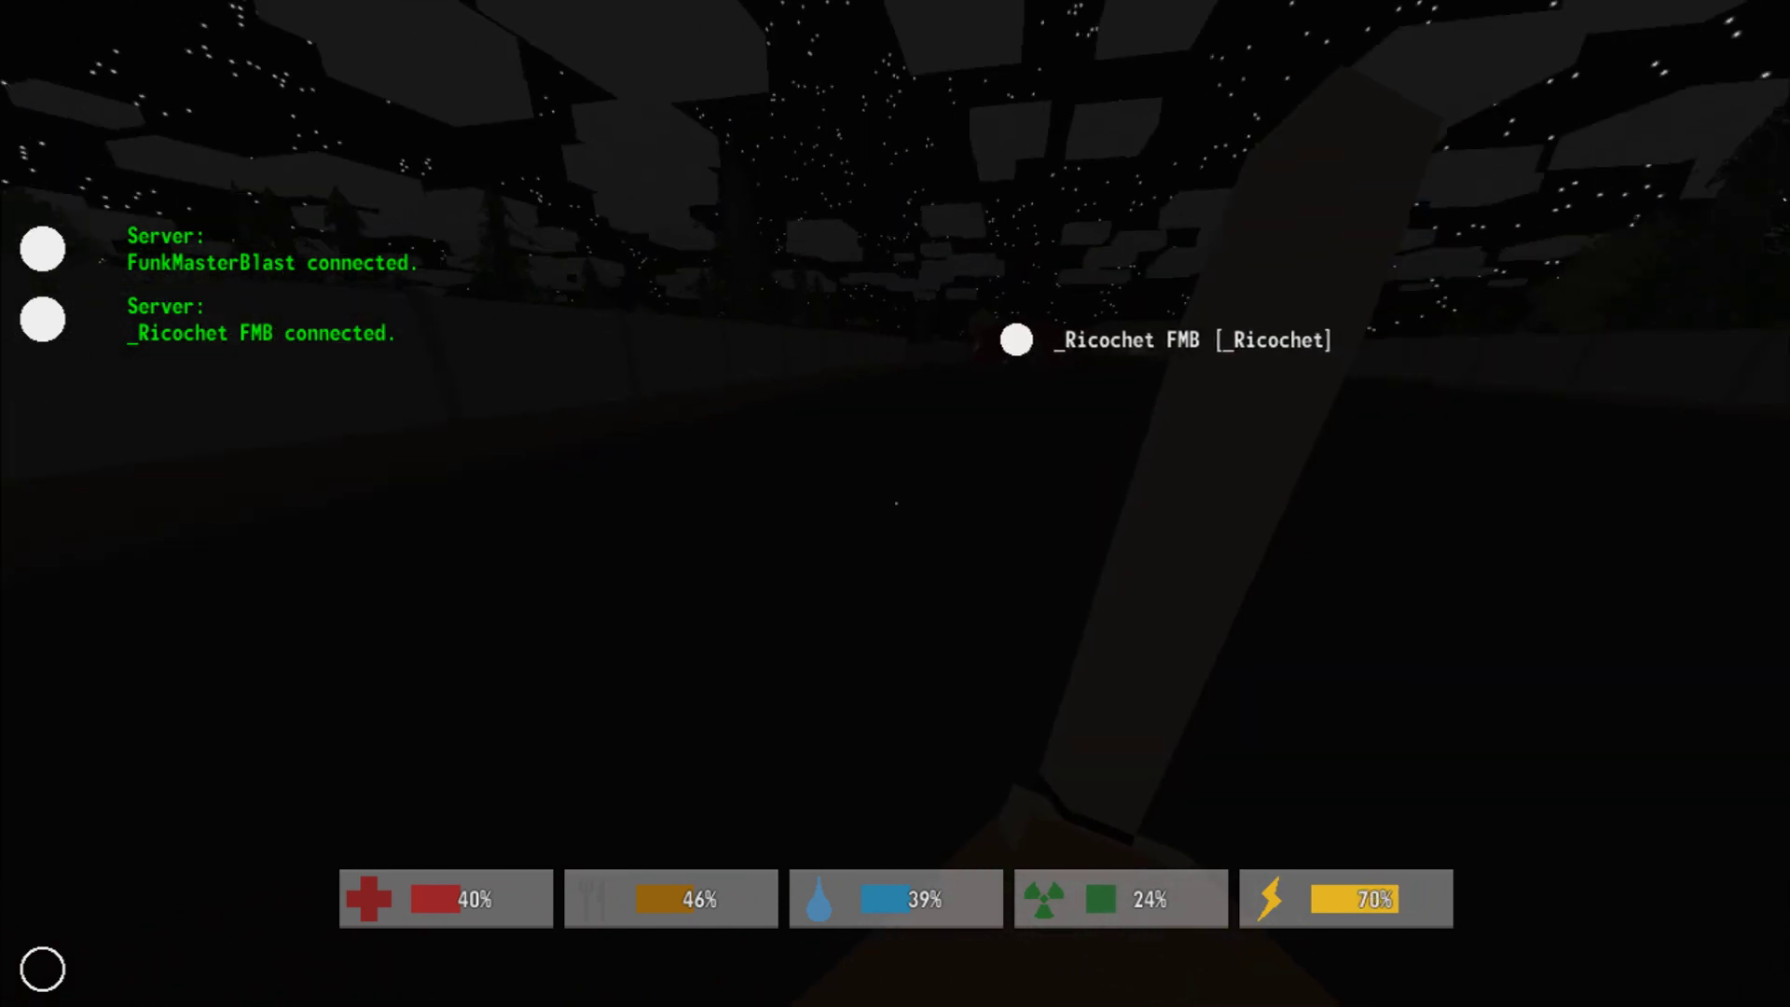
key("w")
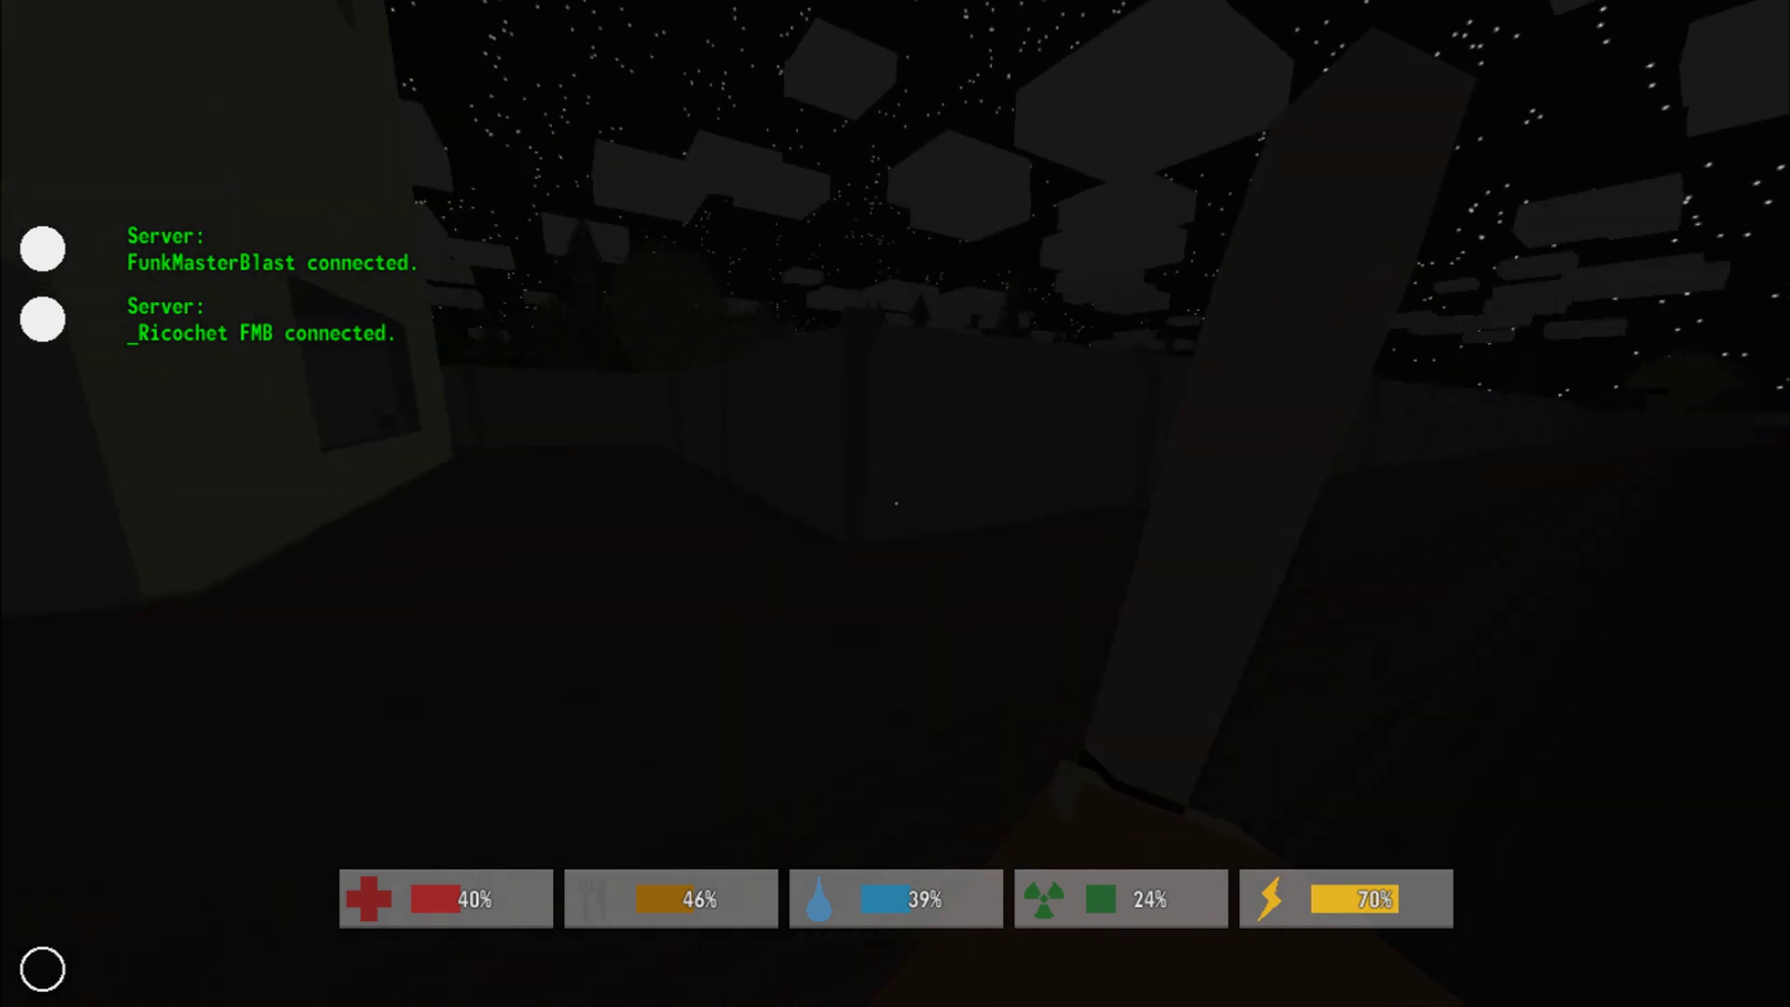
key("w")
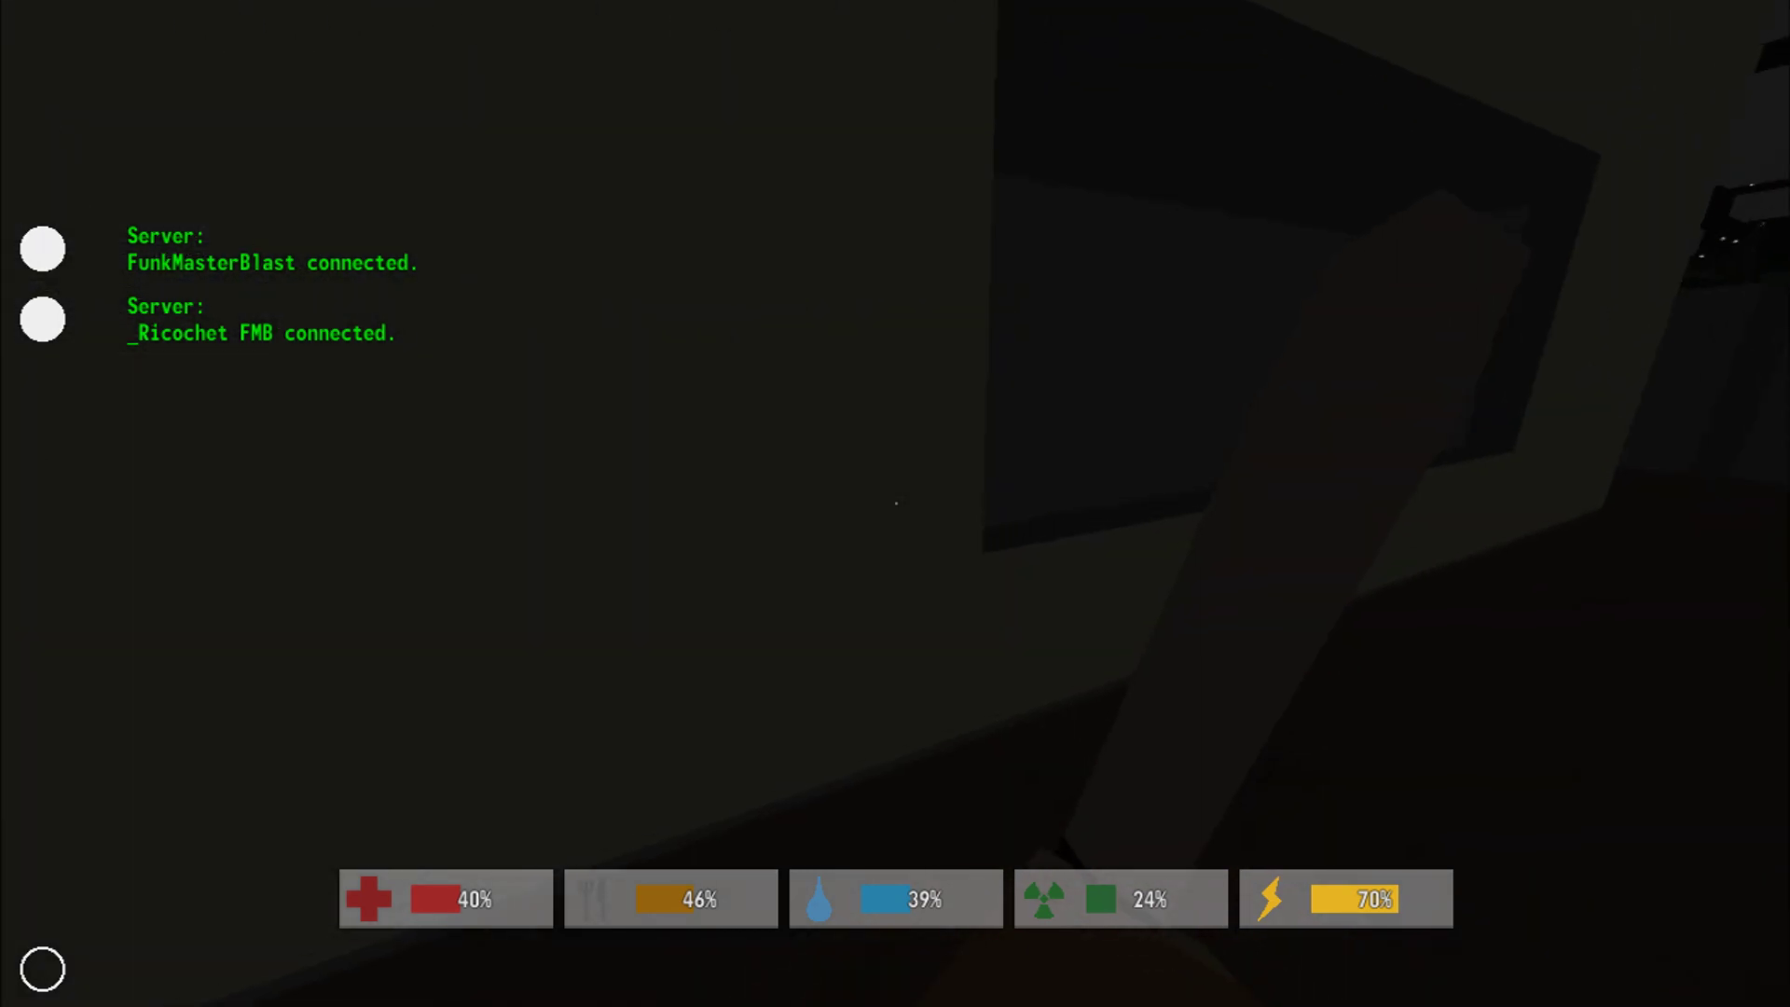
key("w")
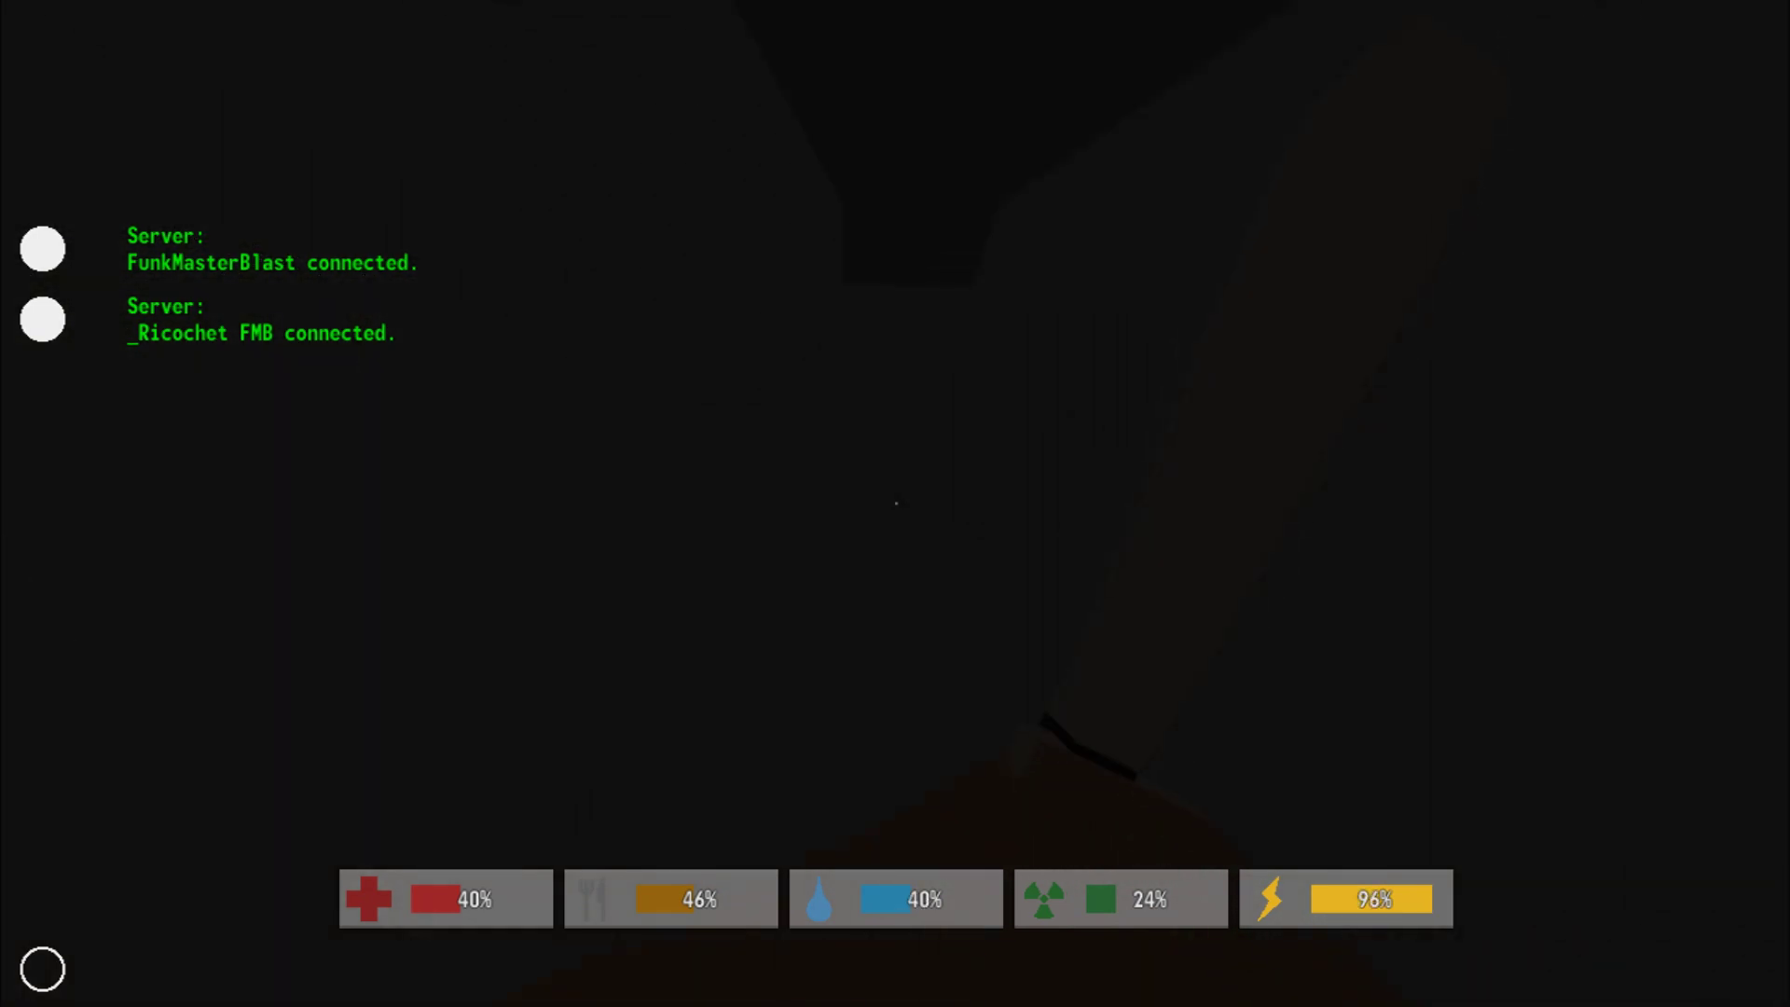
- Find the Canned Cola, fail to pick it up (No Space), and check inventory
key("w")
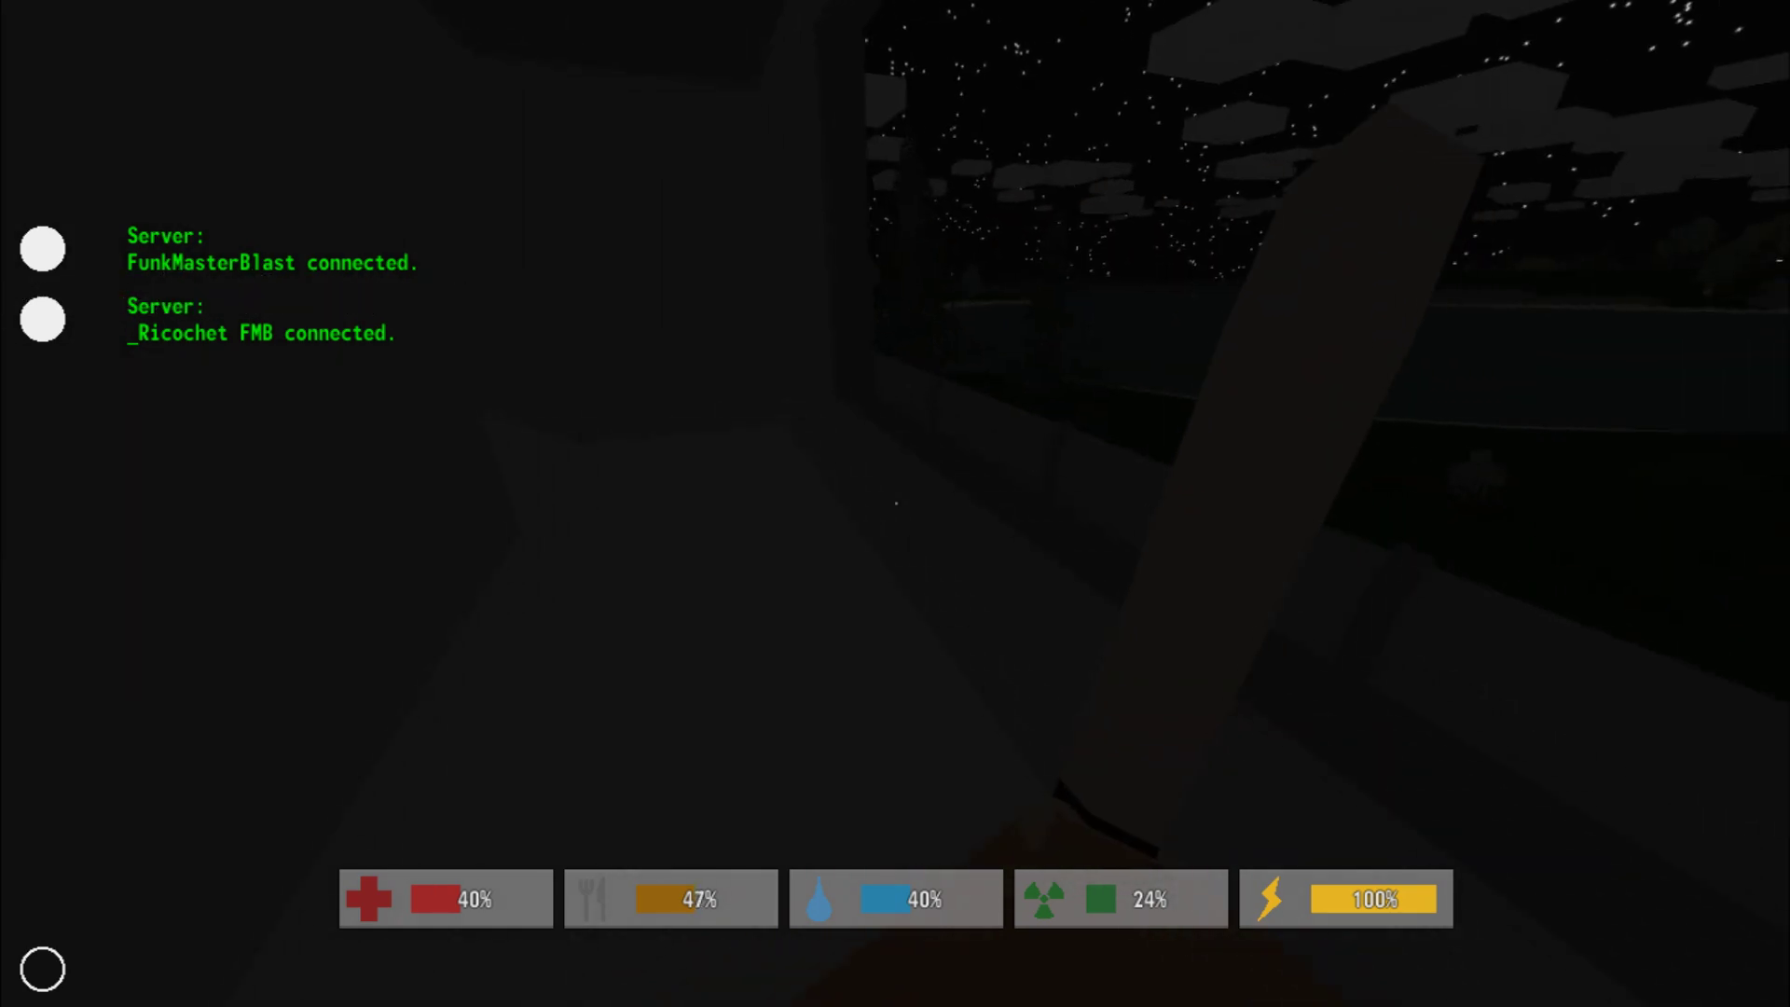
key("w")
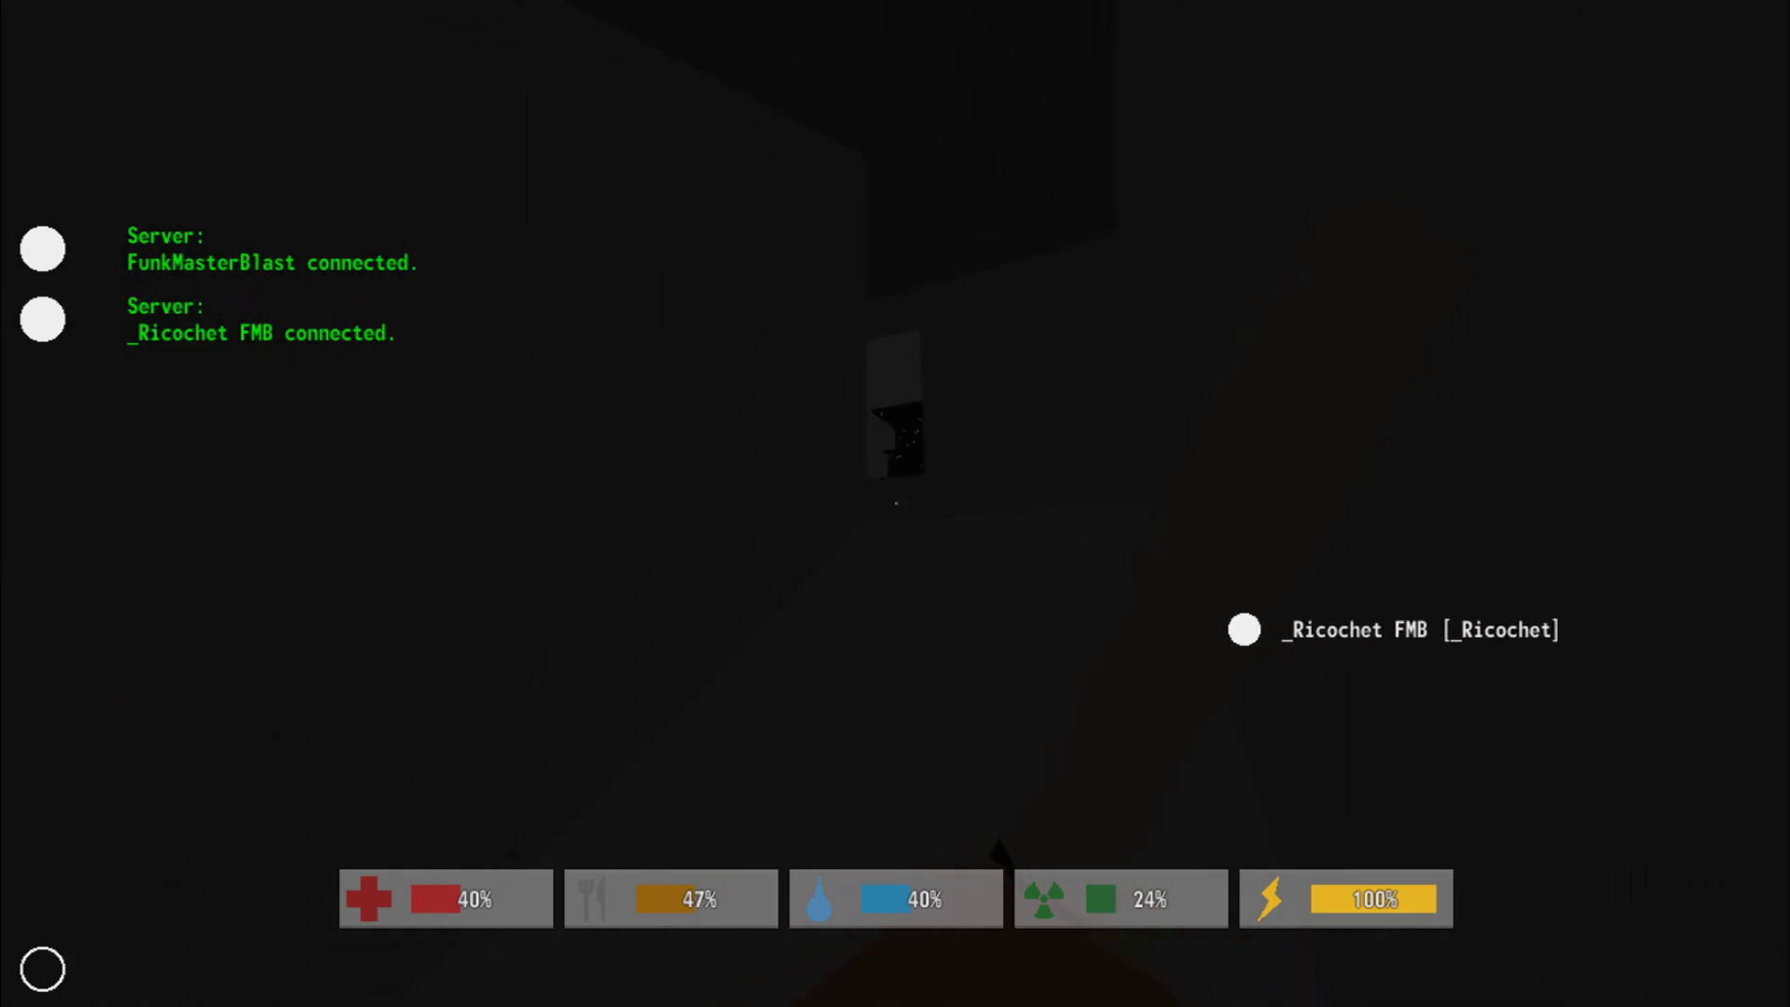
key("w")
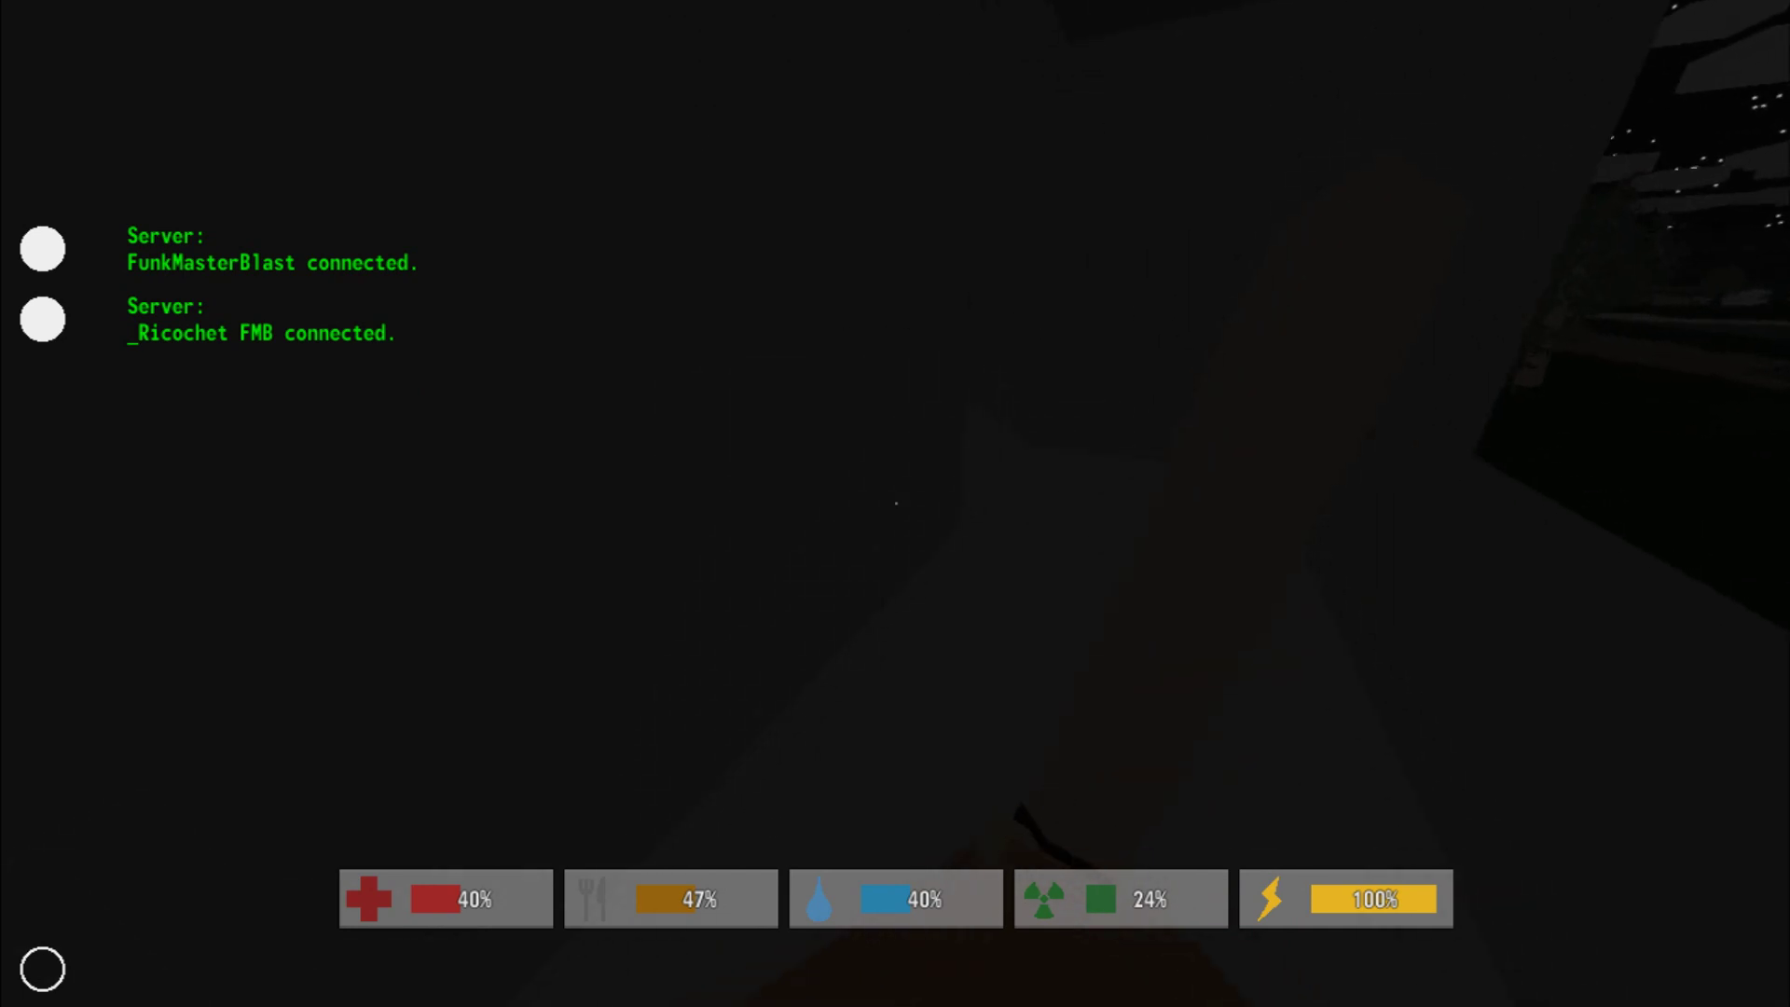
key("w")
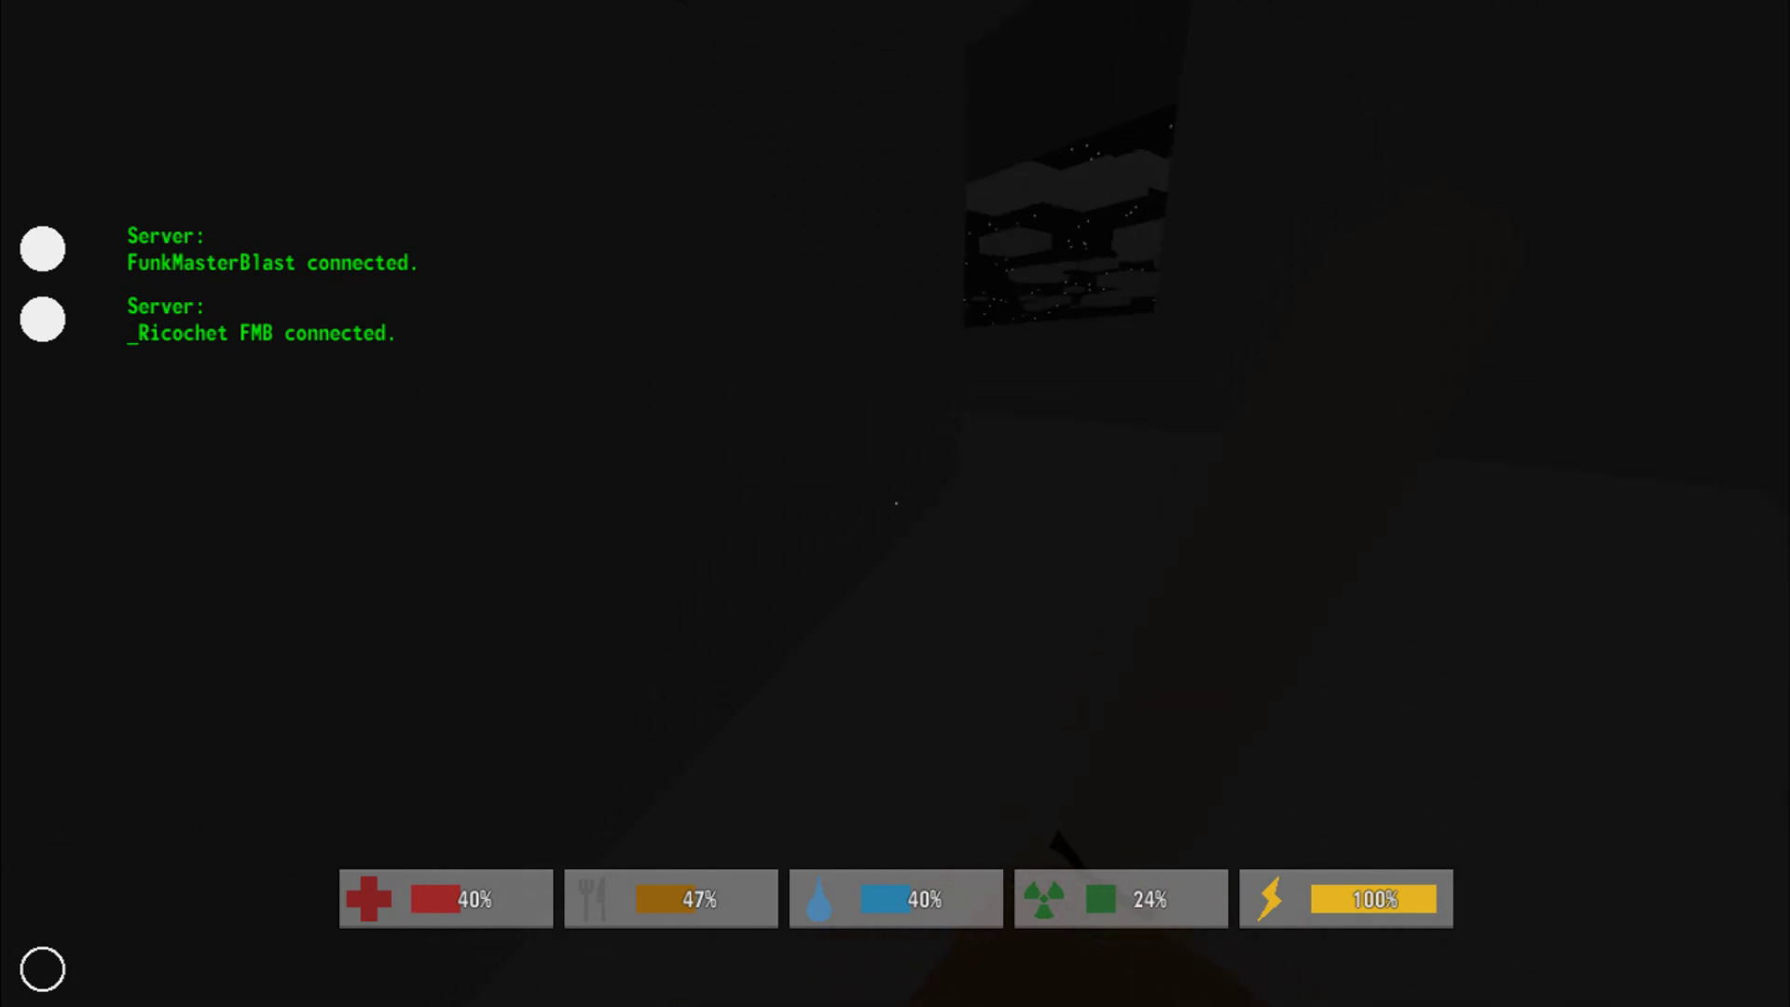
key("f")
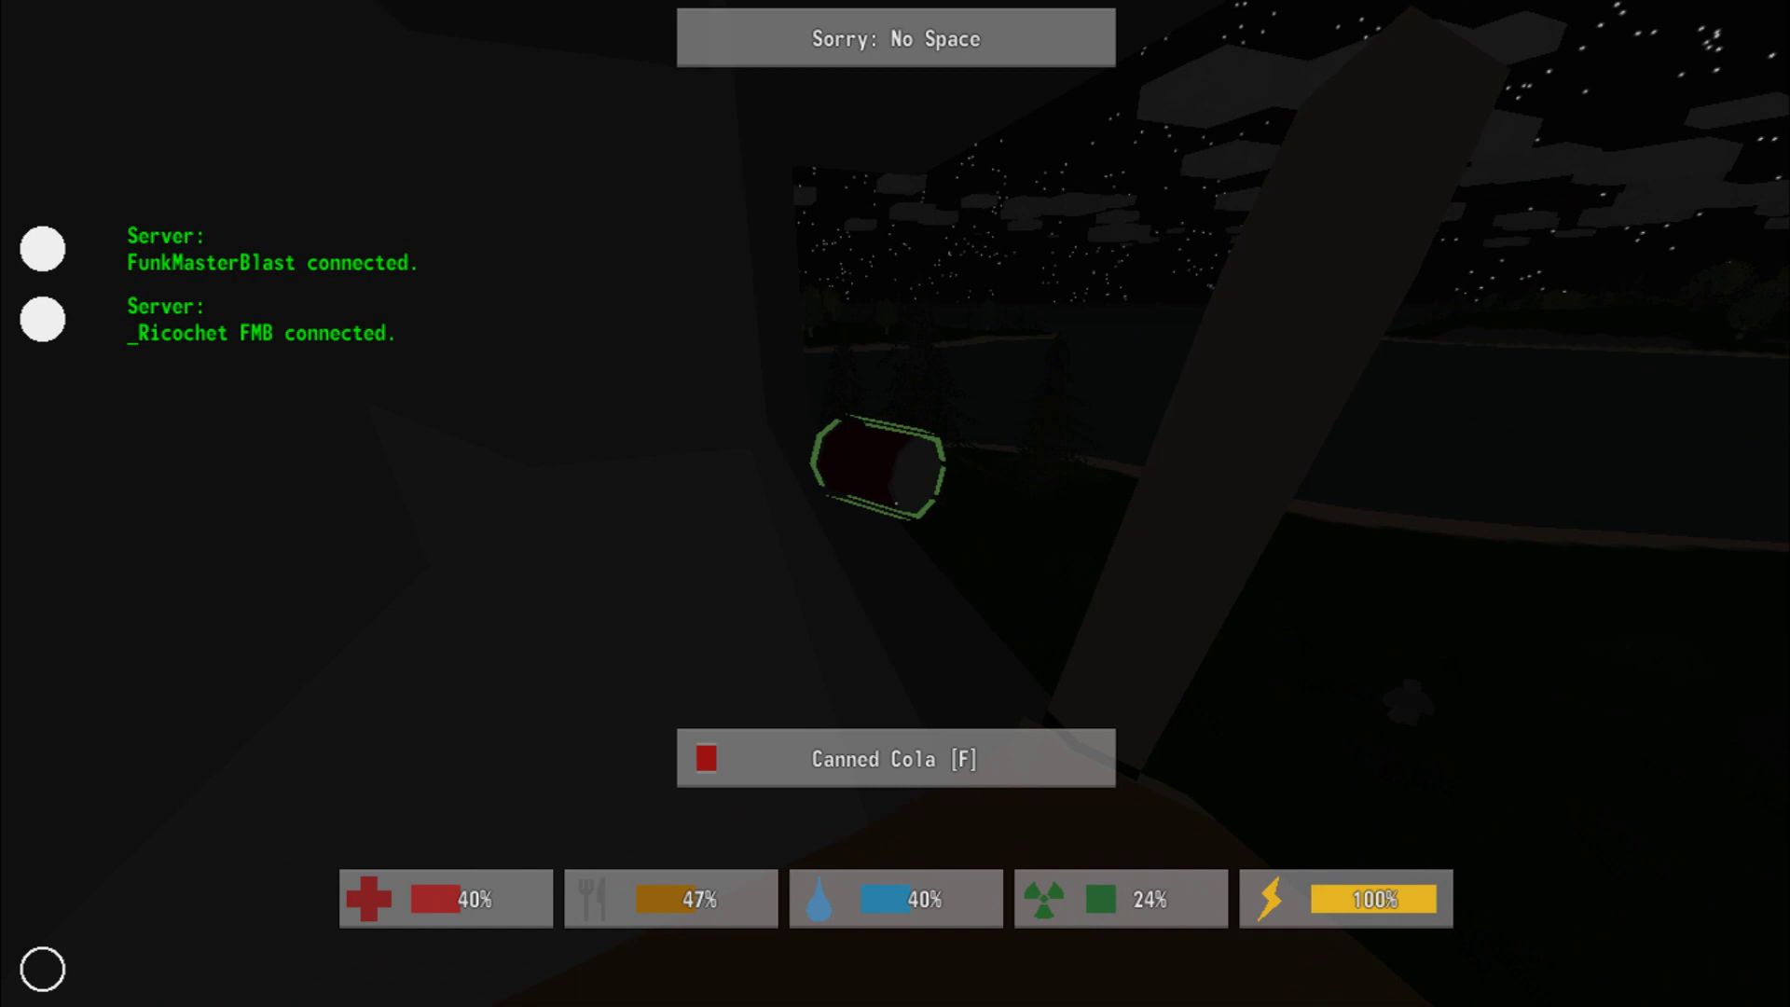
key("g")
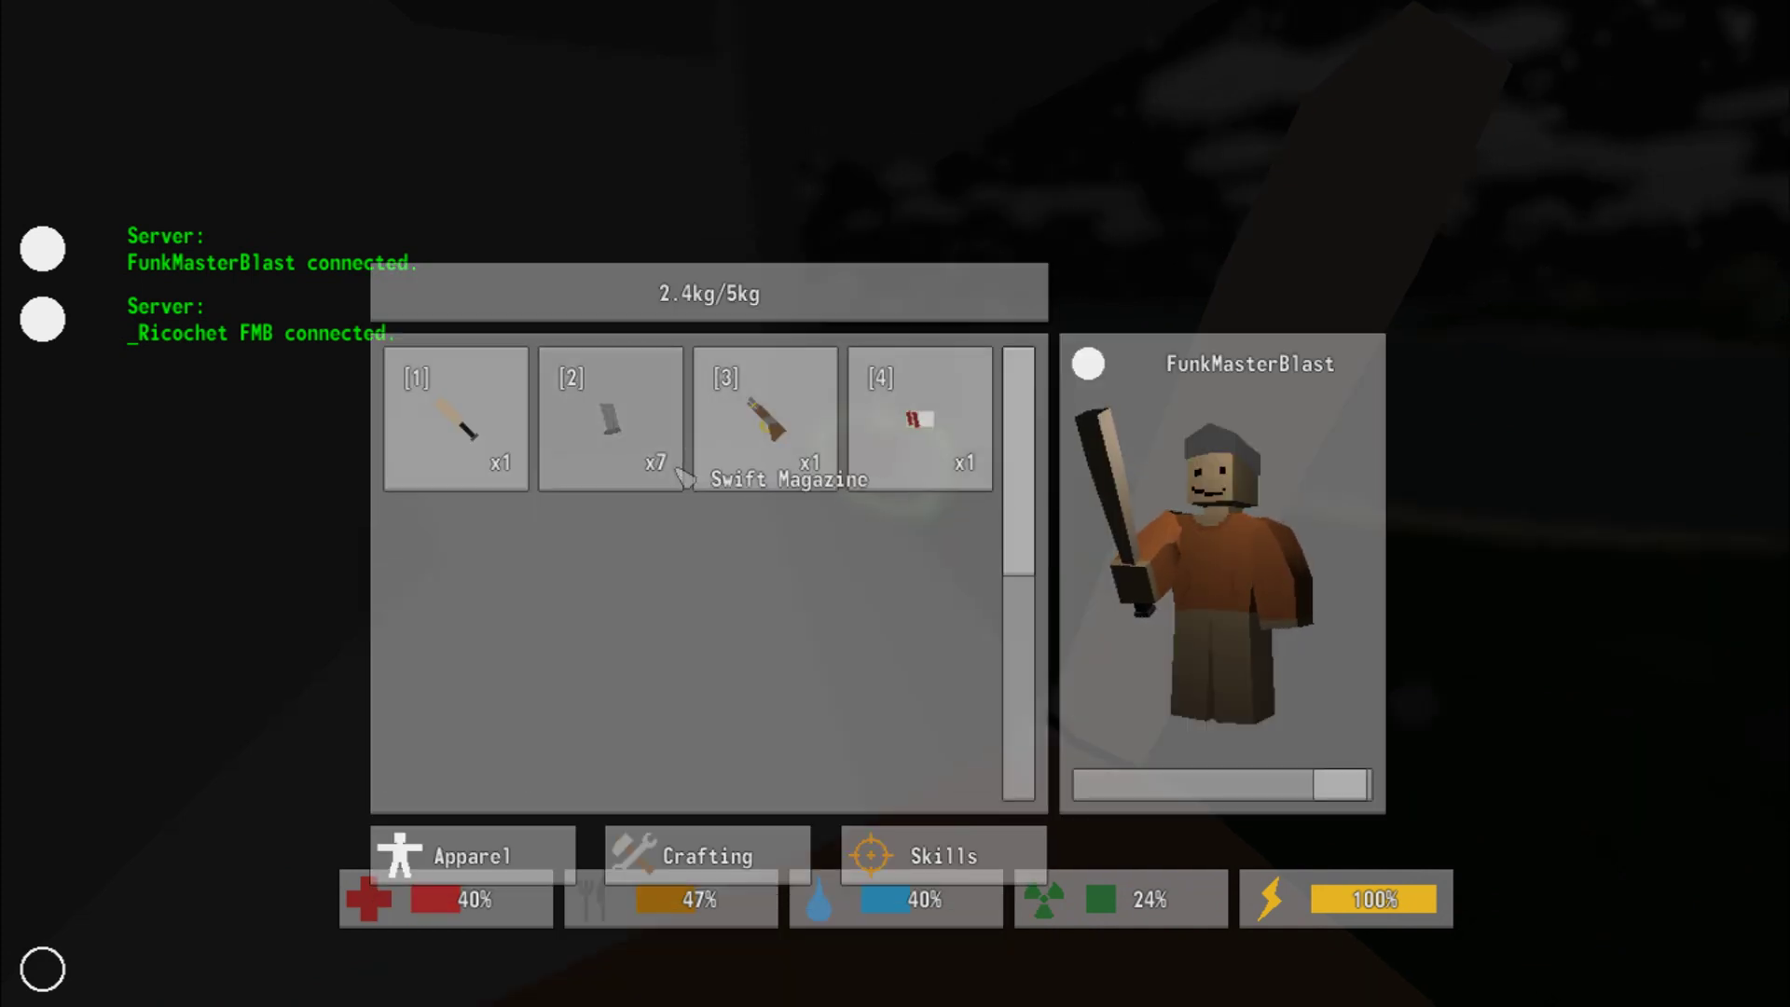
- Equip the shotgun and unload its buckshot from the attachment options
key("g")
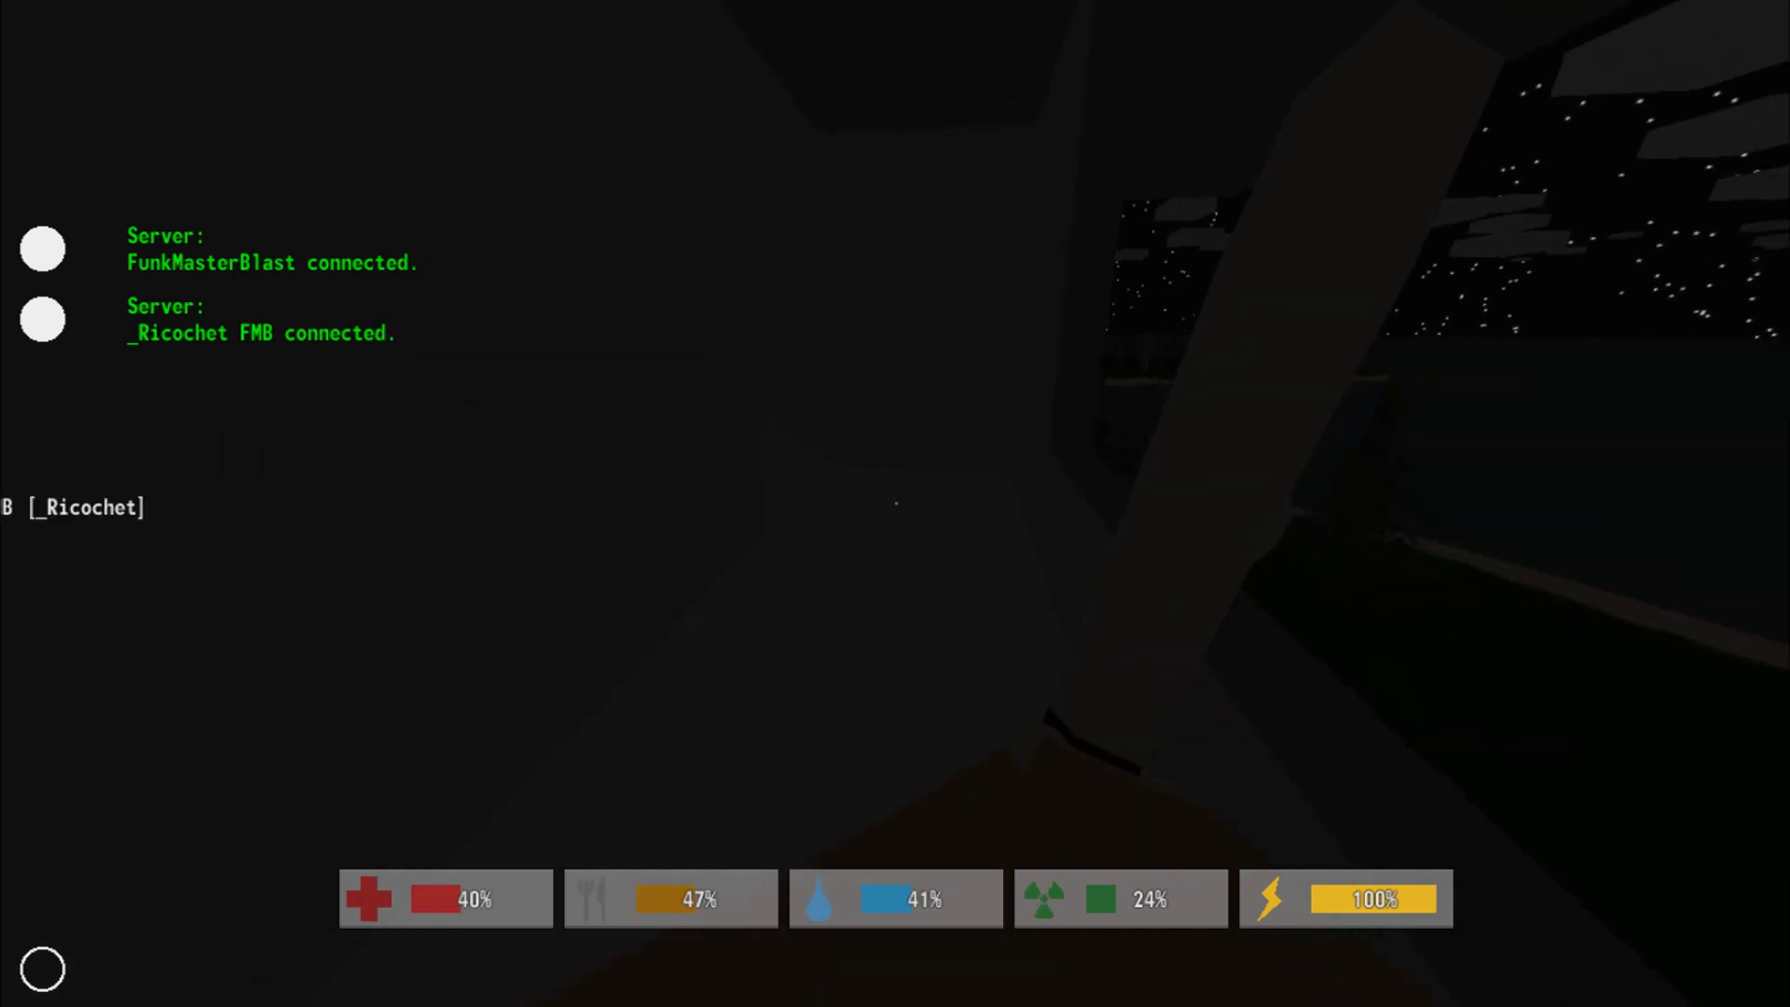
key("2")
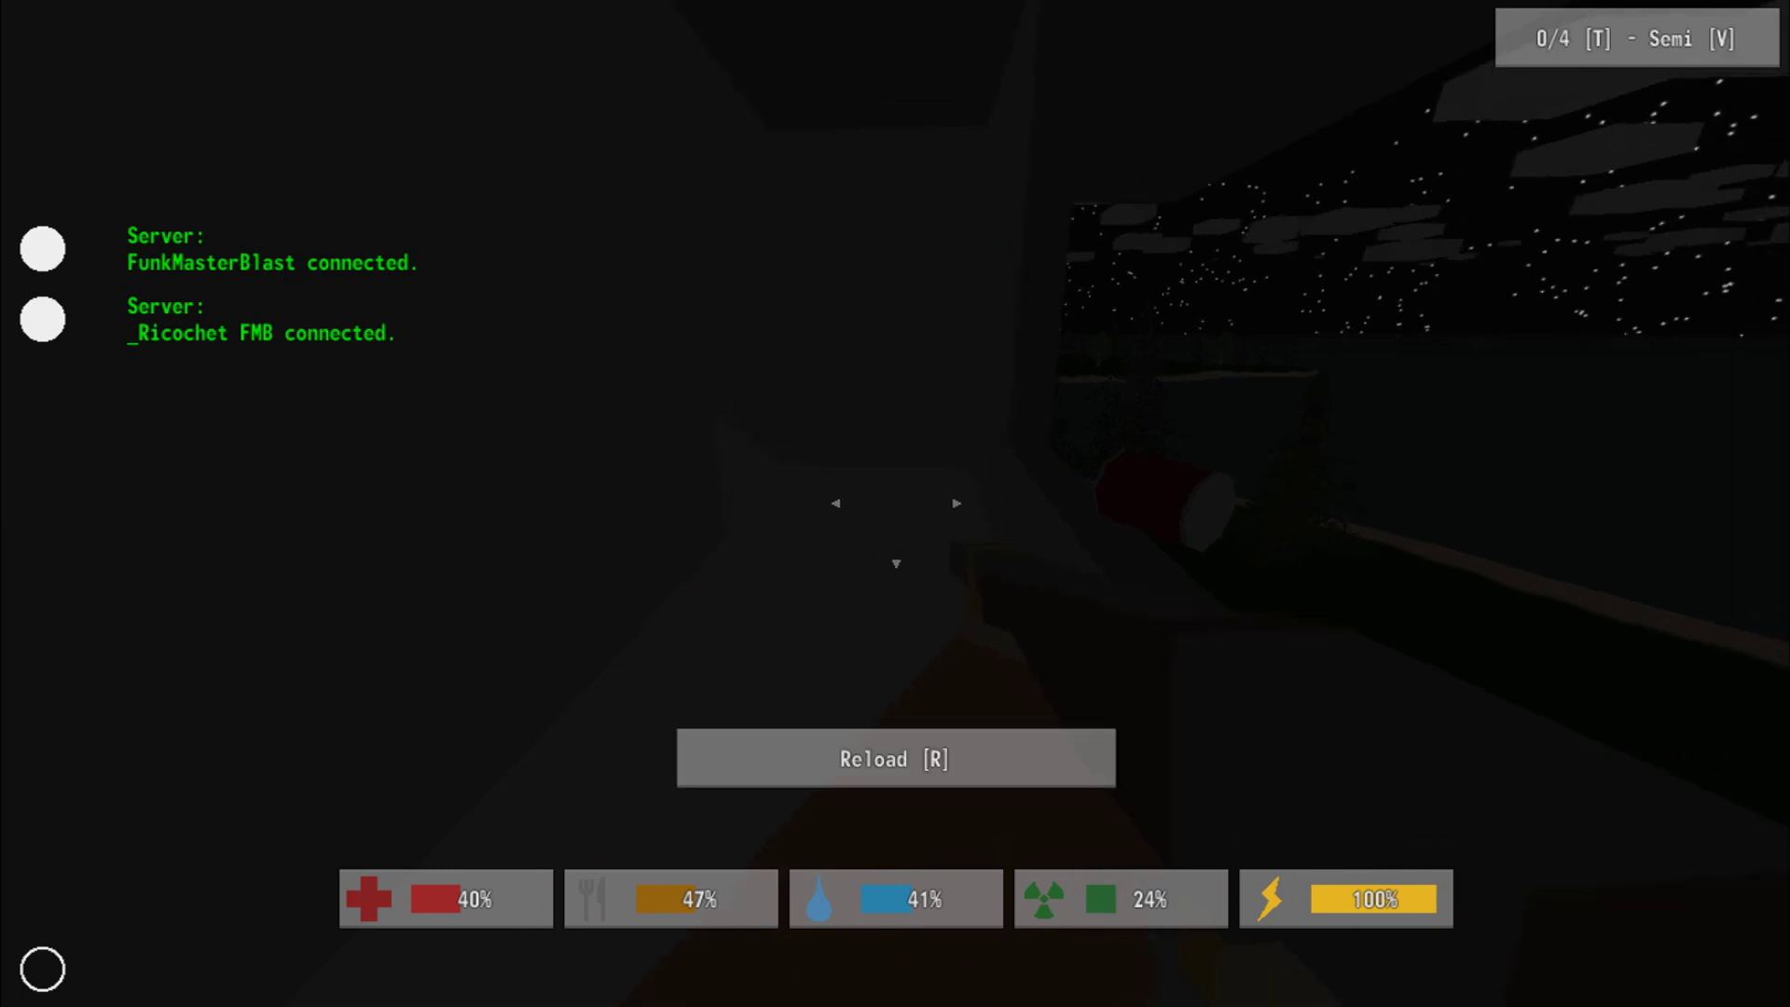
key("t")
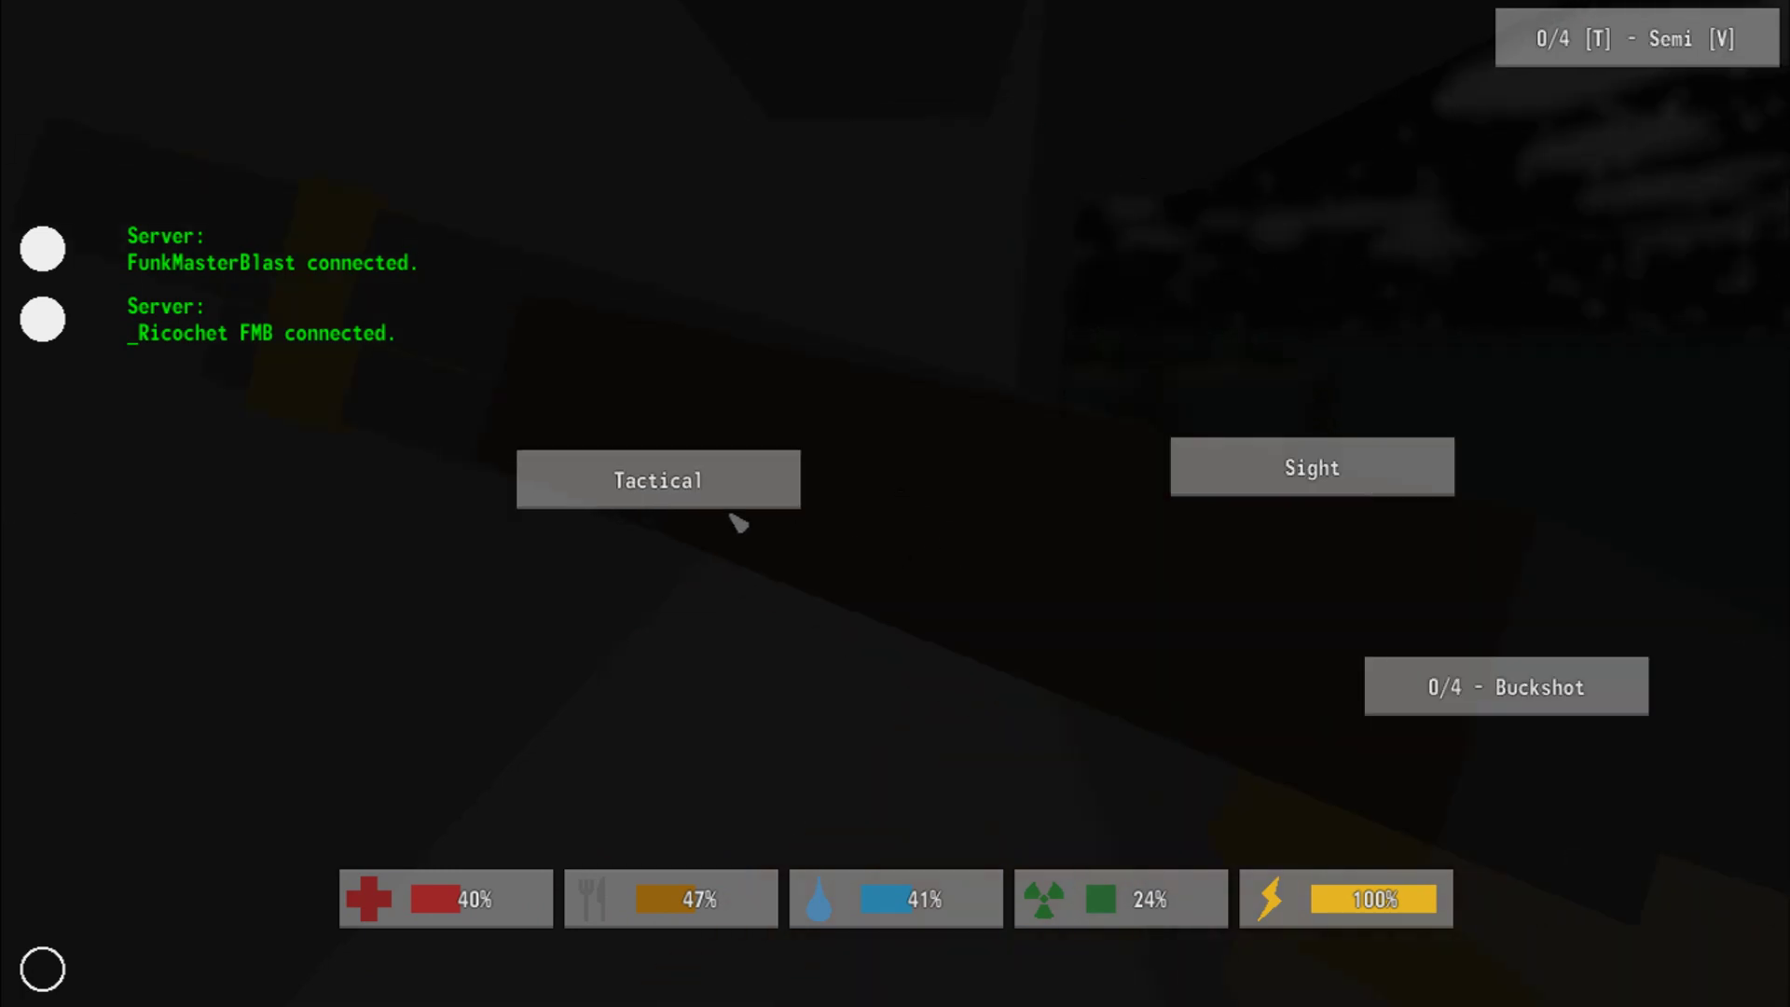
left_click(1448, 678)
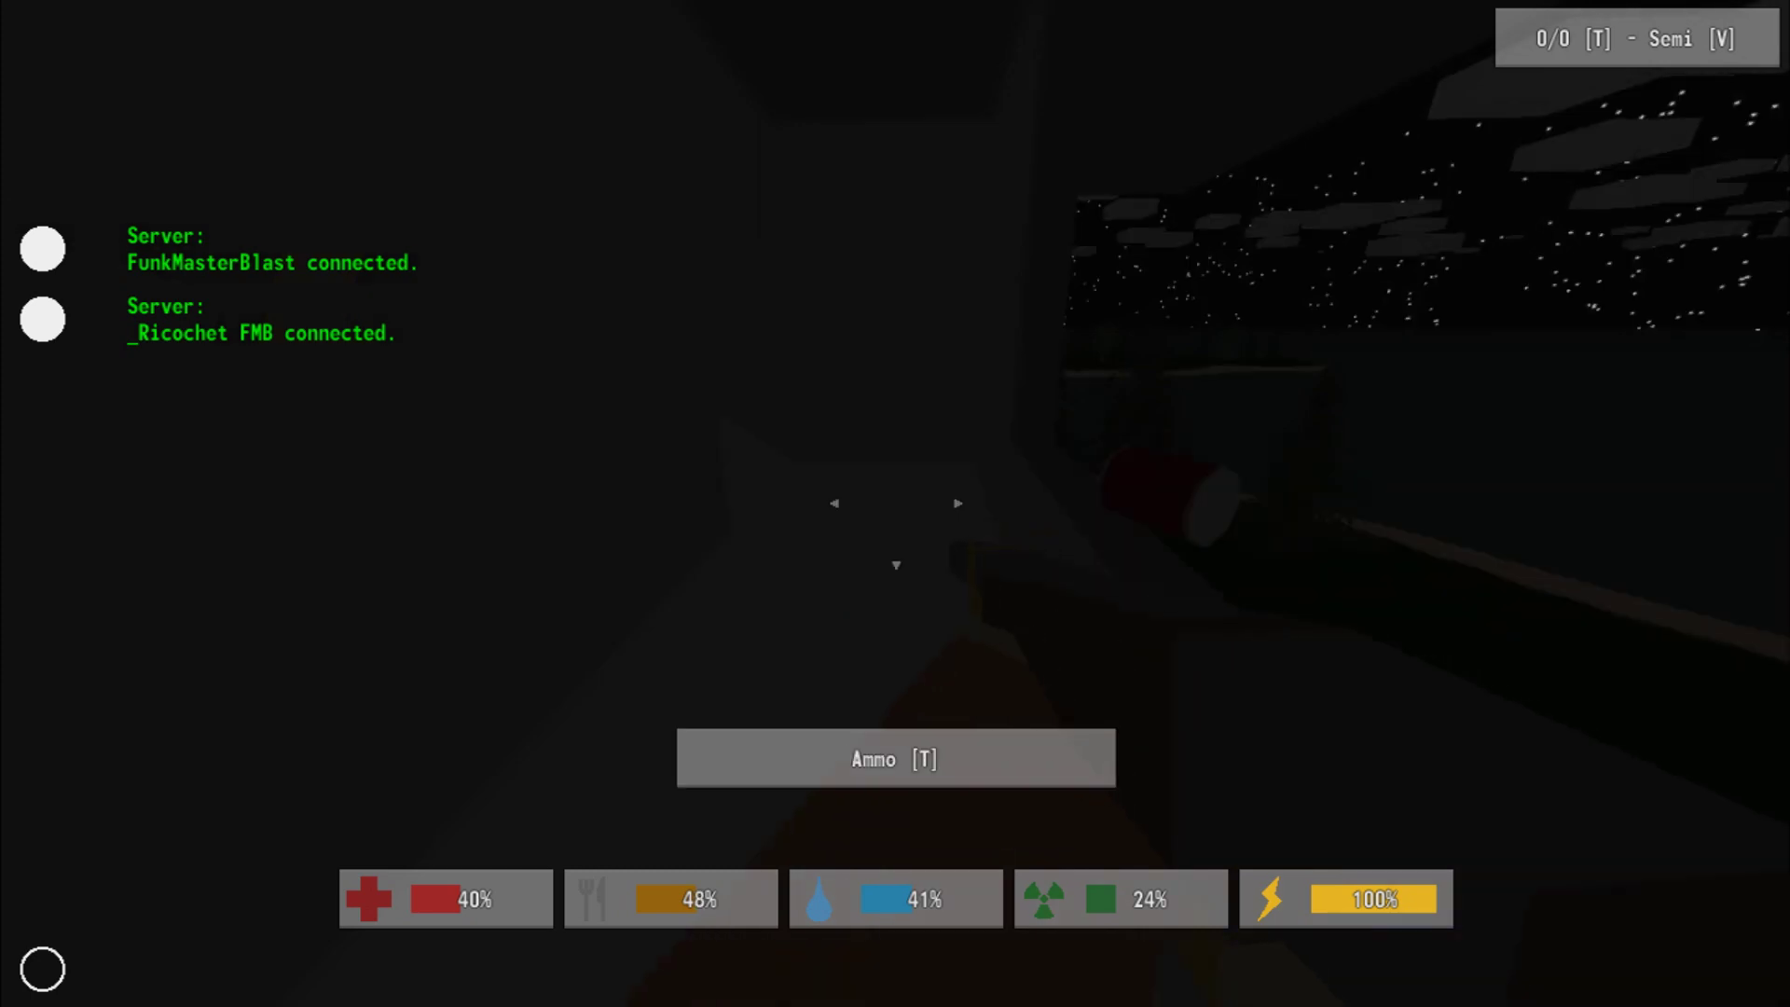
- Inspect the Shells in inventory and close the shotgun's attachment options
key("g")
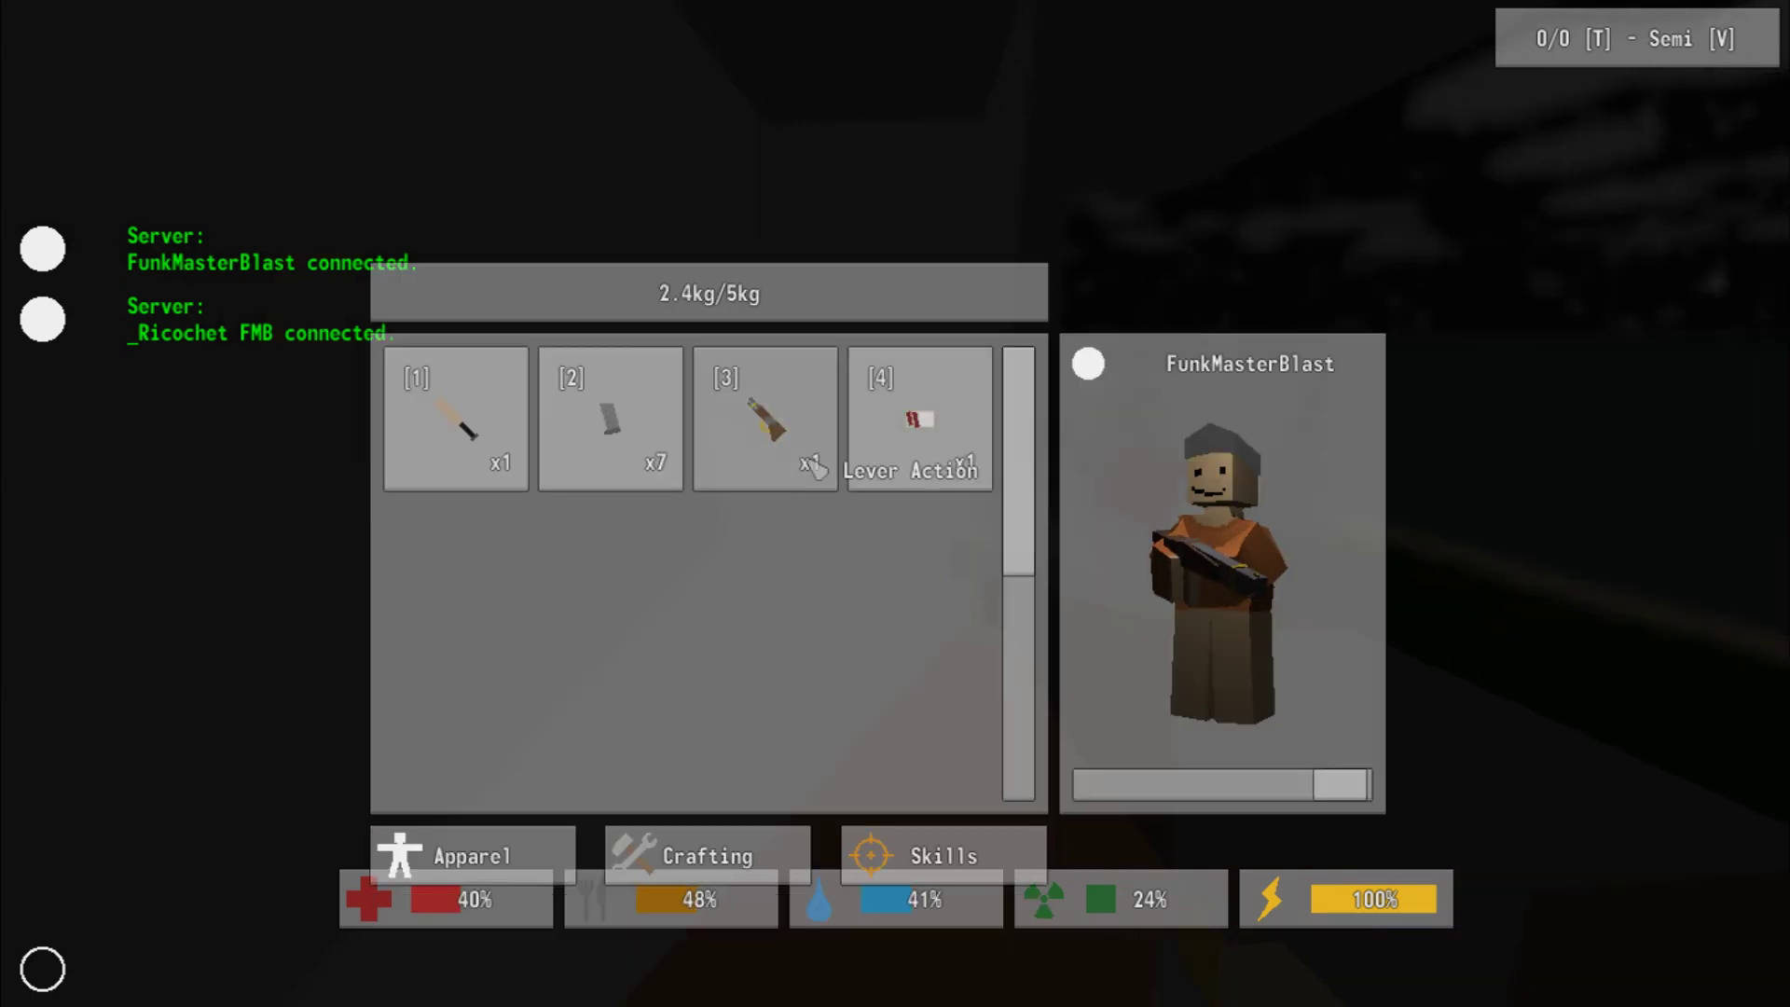
left_click(921, 419)
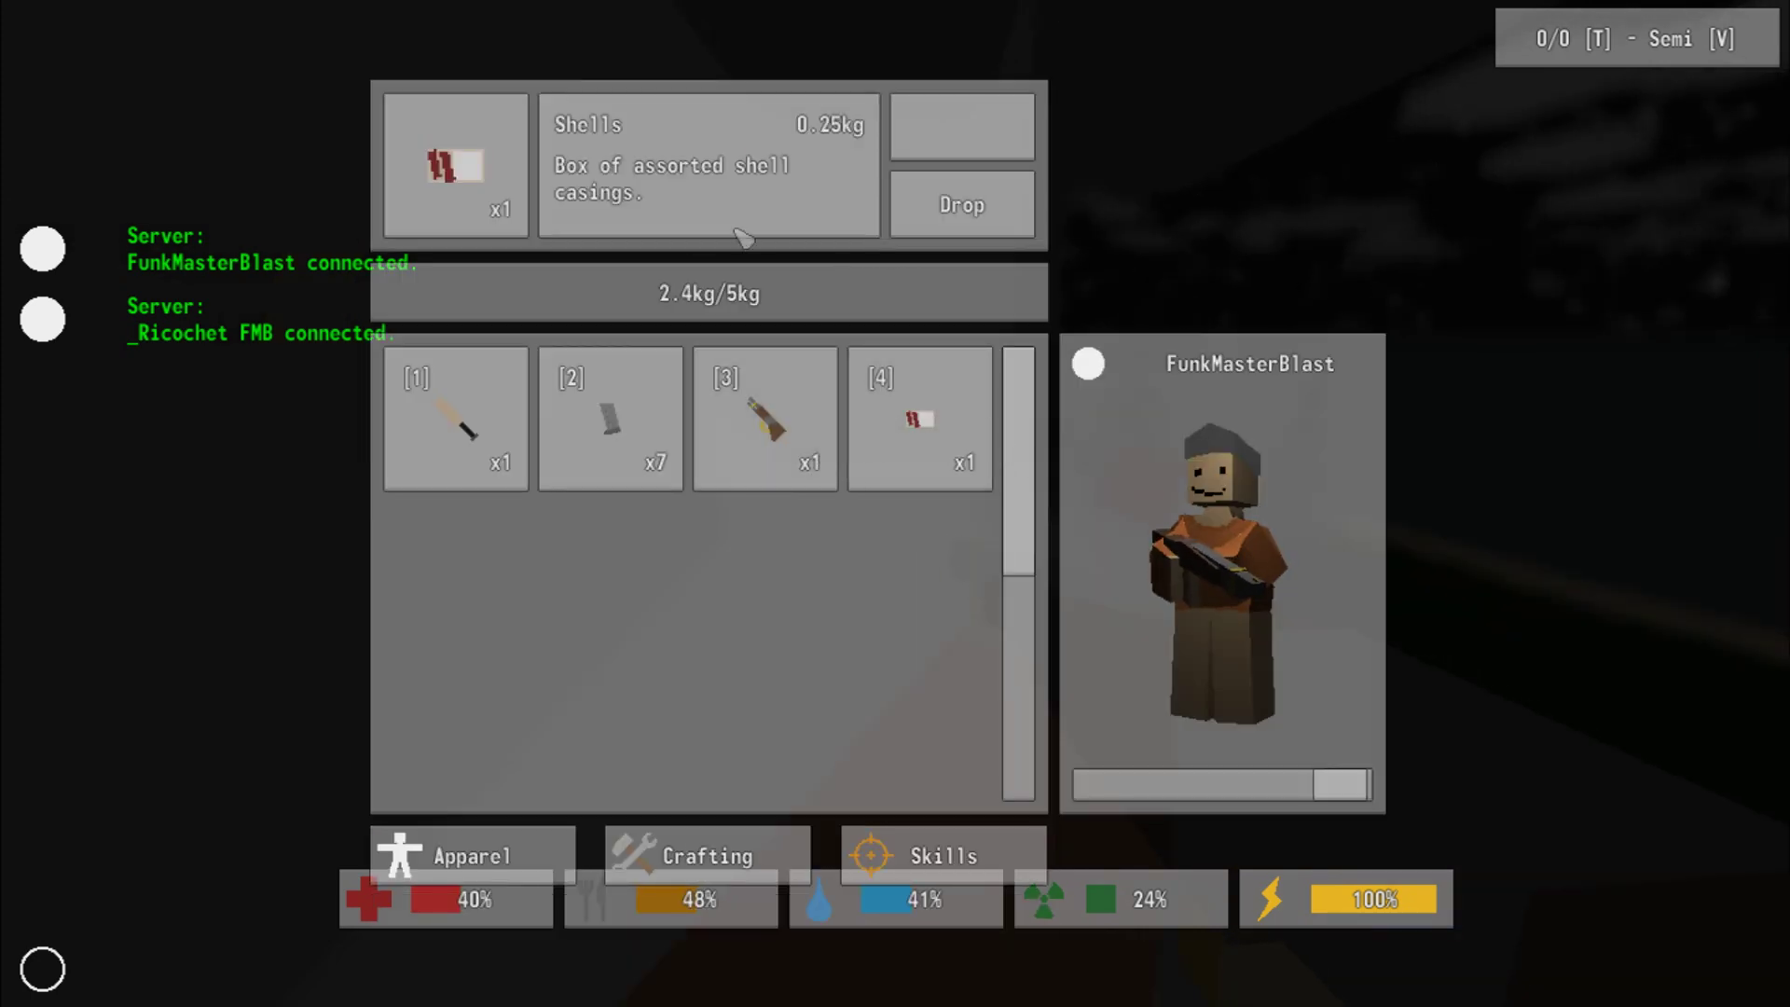
key("g")
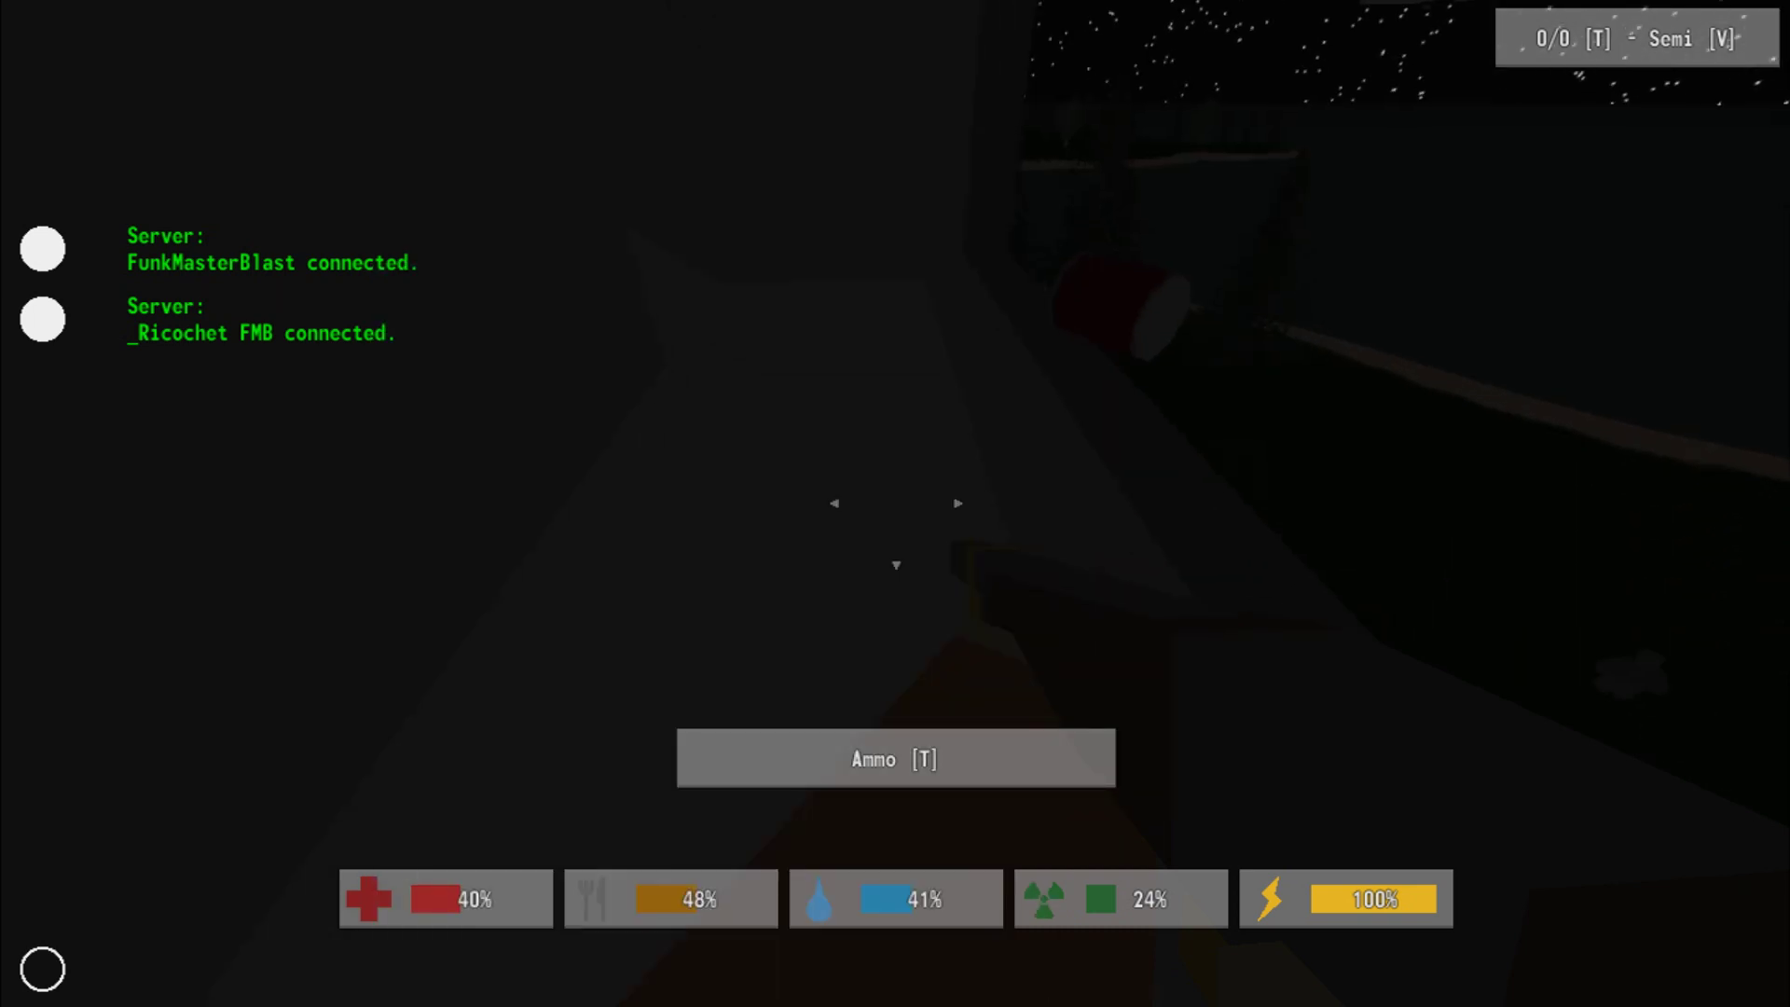
key("t")
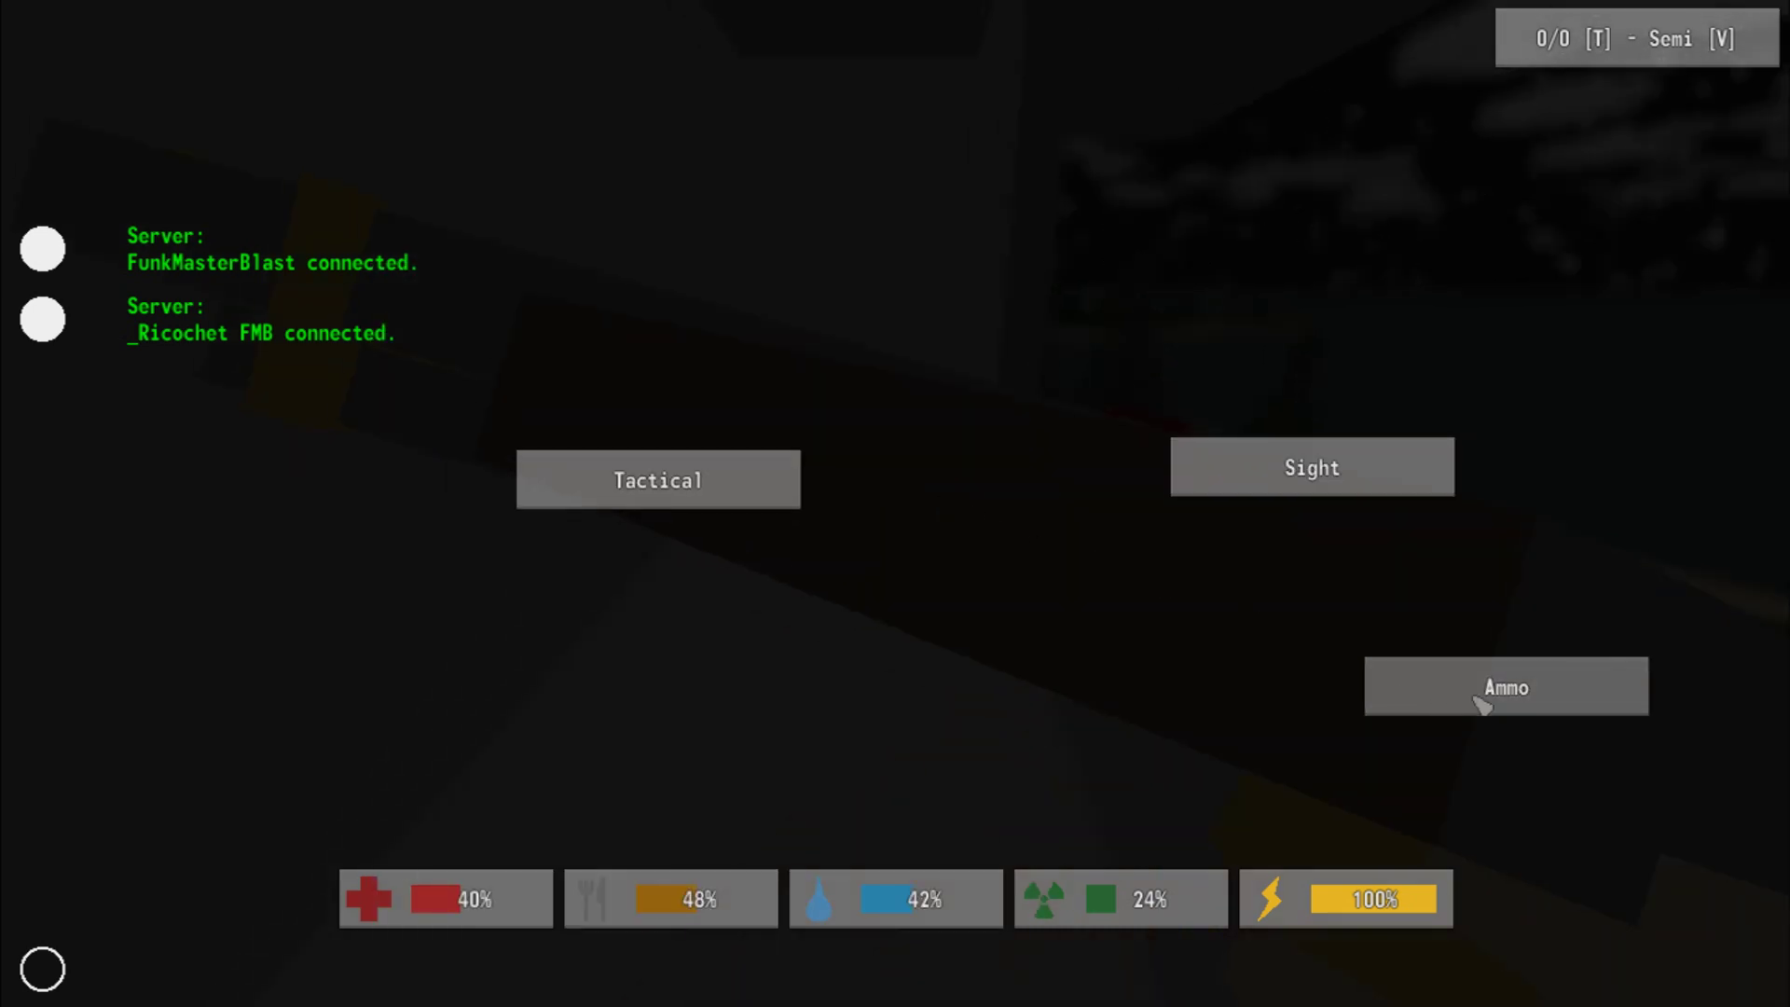
left_click(1506, 706)
key("g")
key("g")
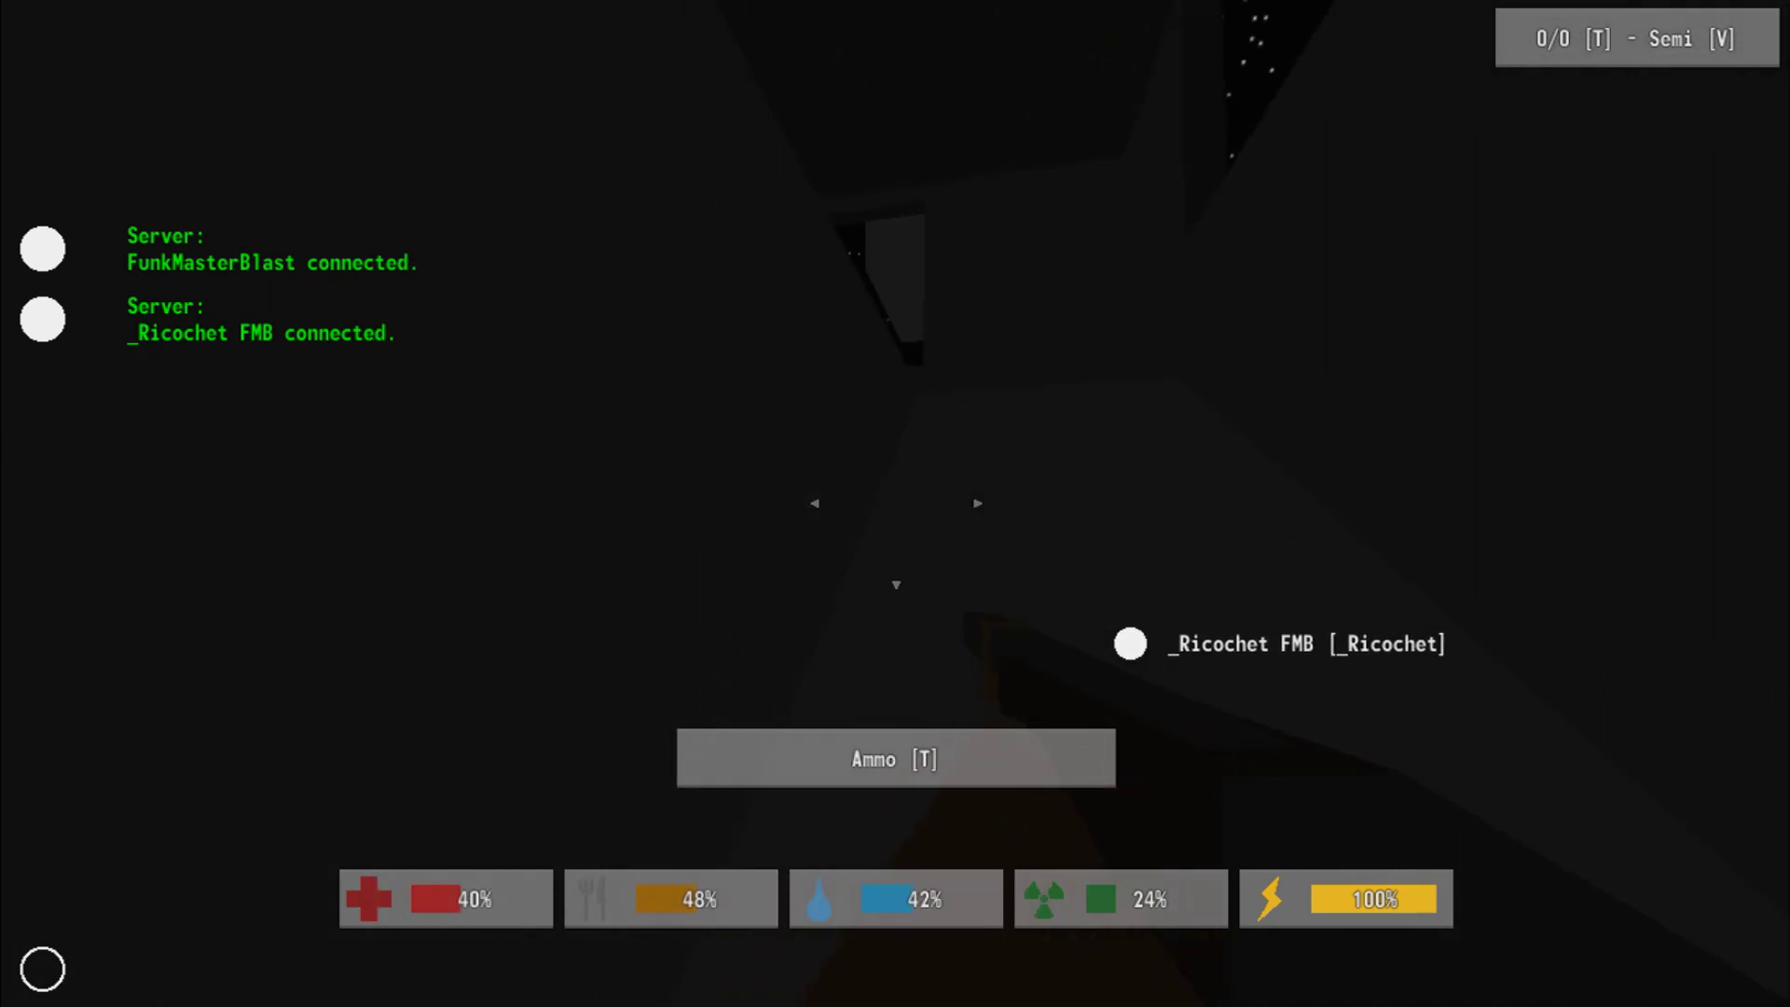
- Holster the shotgun, circle the teammate and strike him twice for +2 experience
key("x")
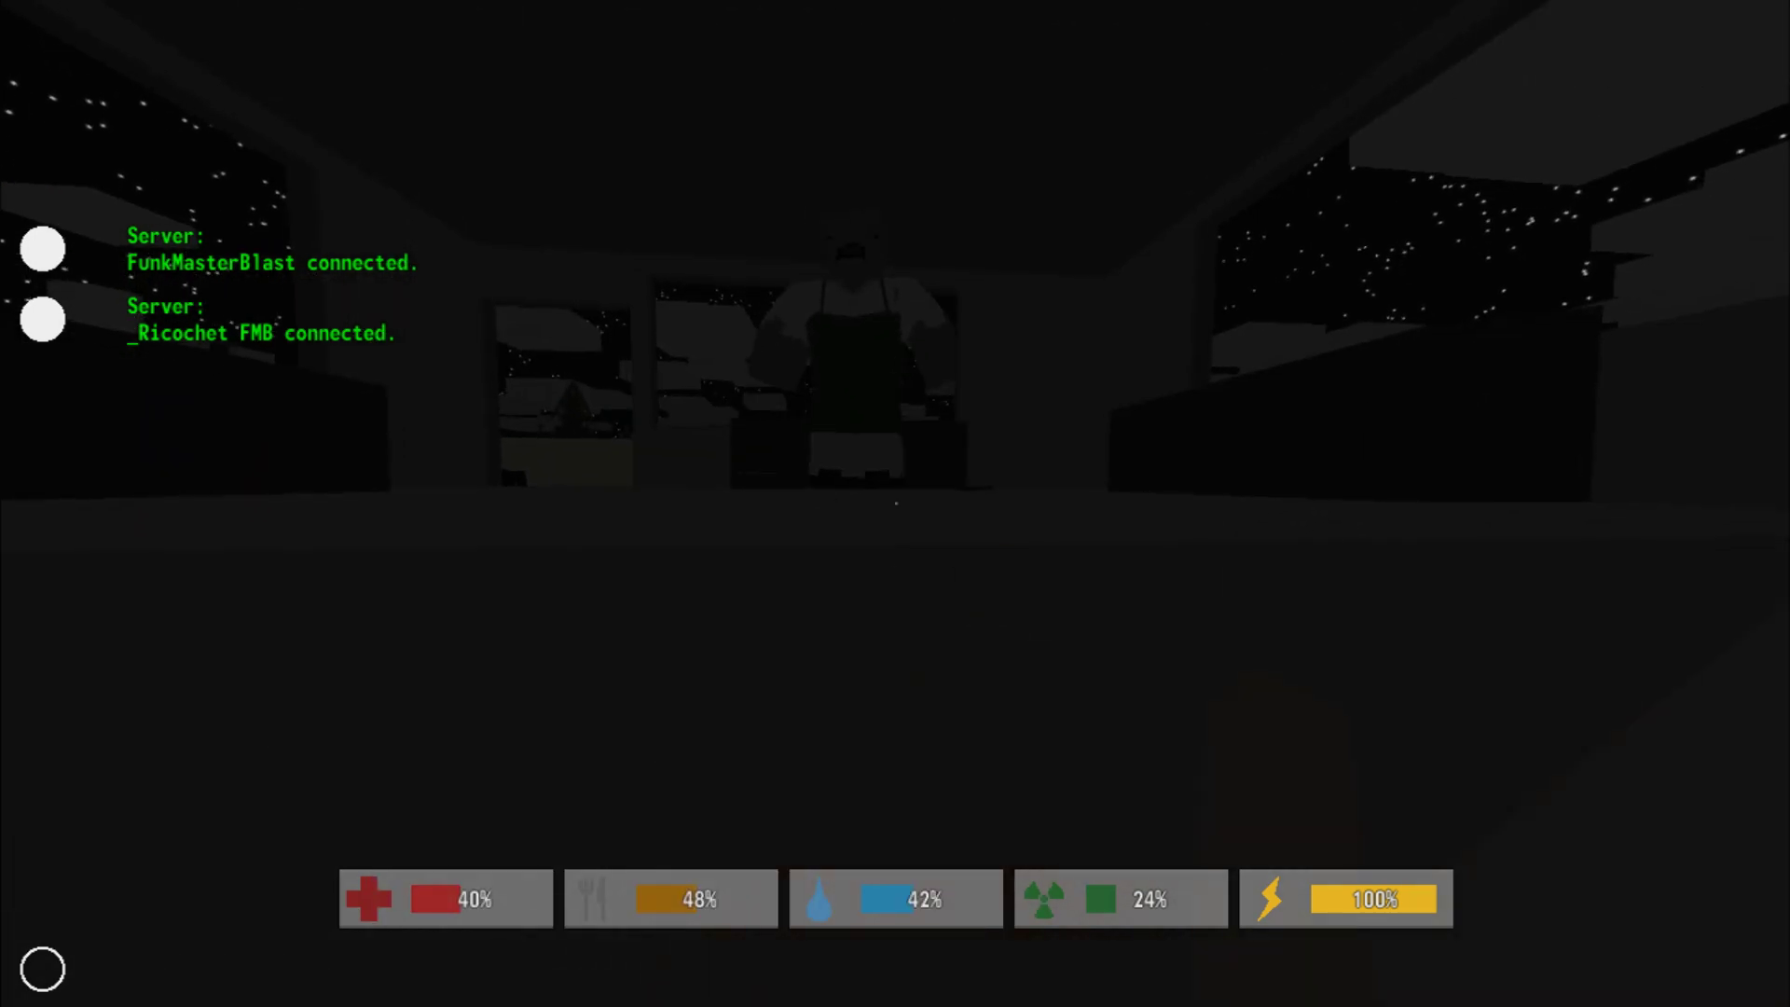
key("shift+w")
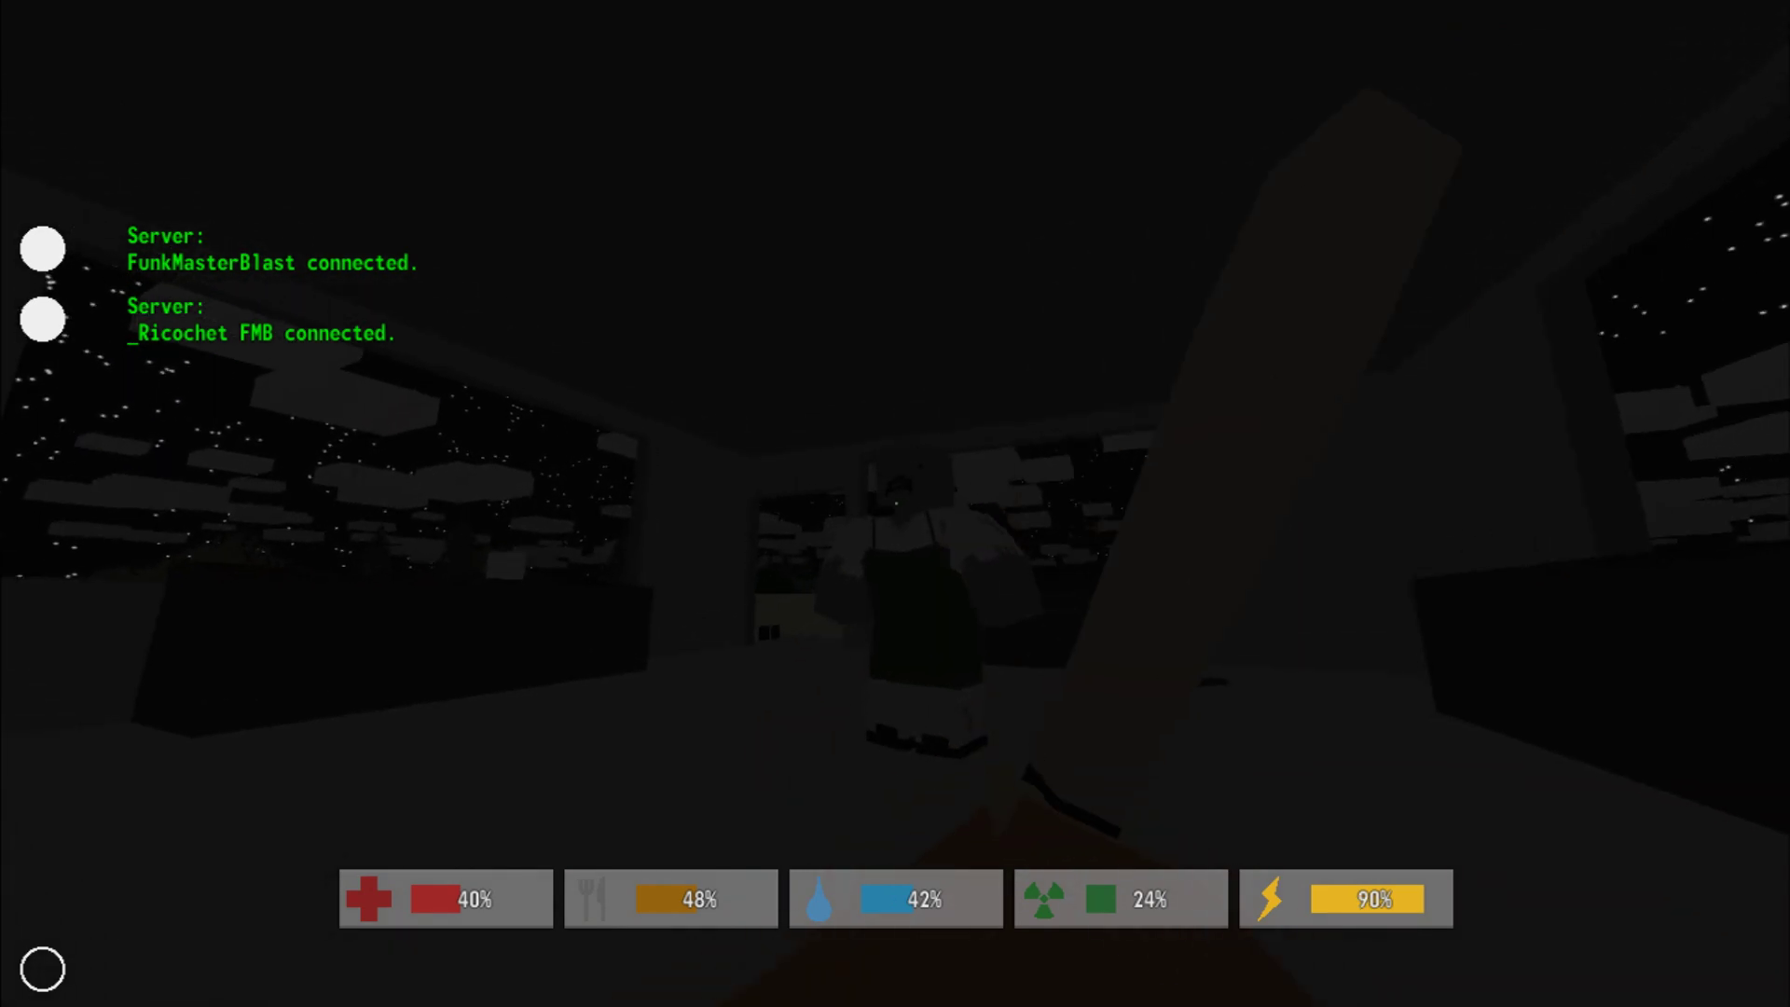
key("shift+w")
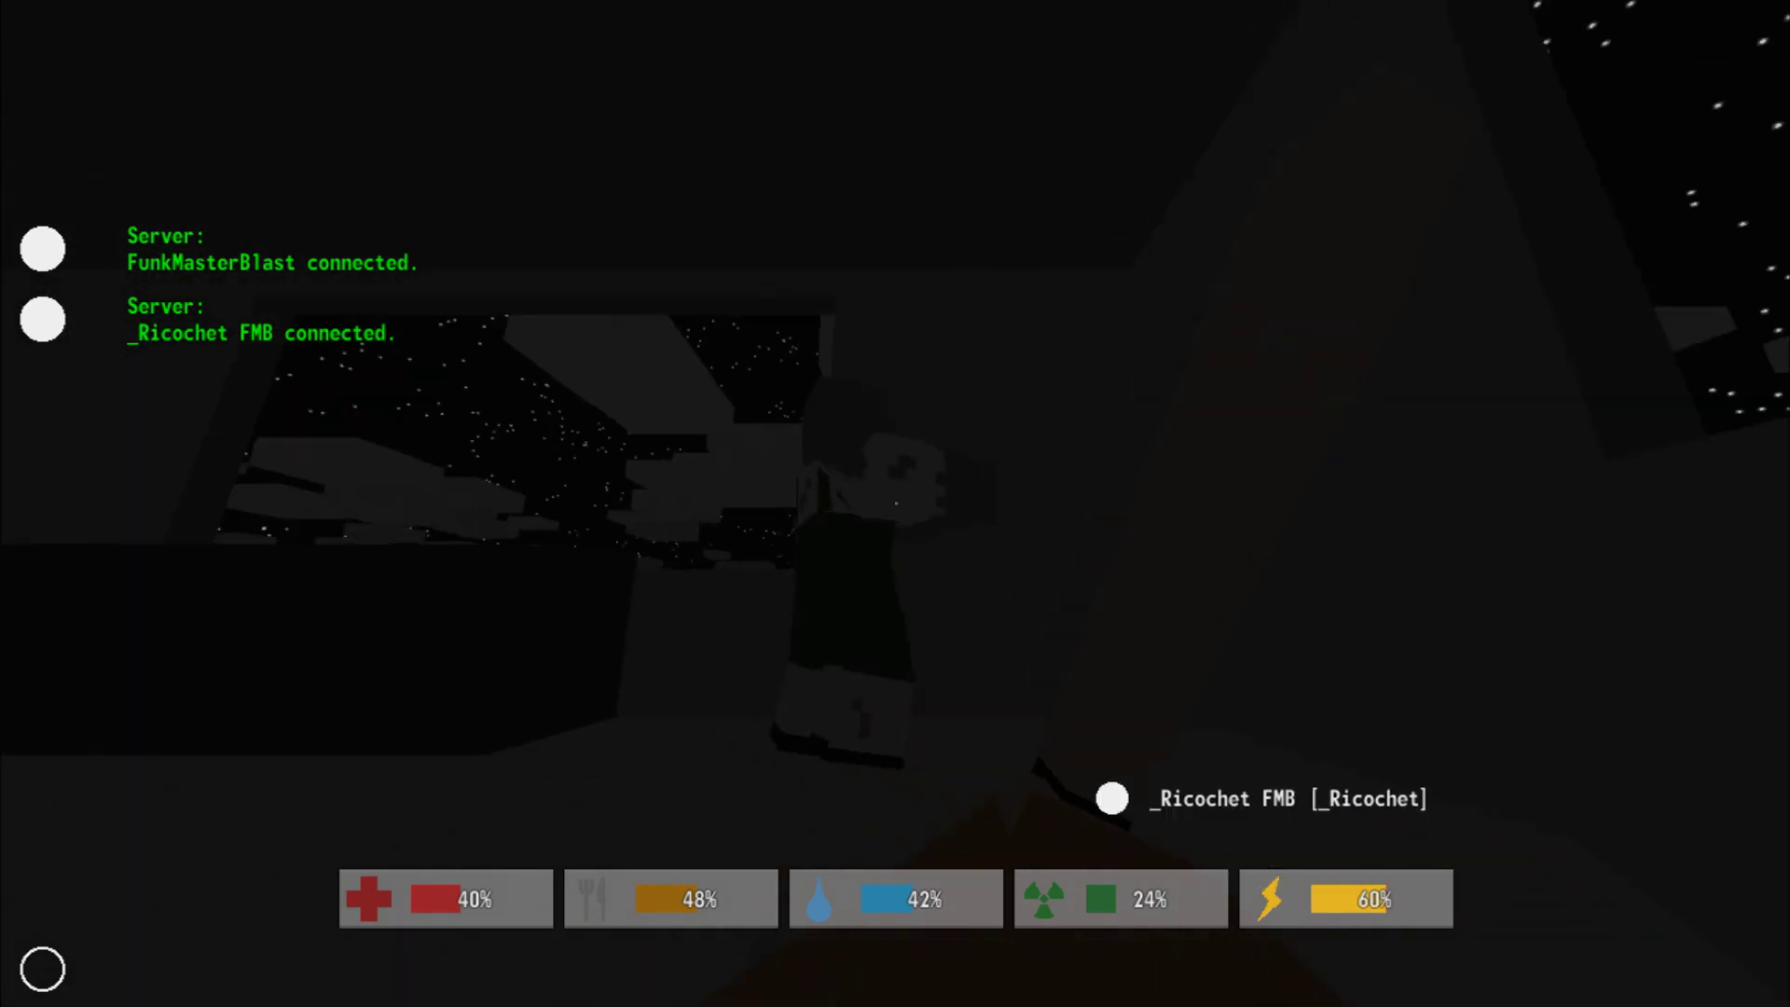
key("shift+w")
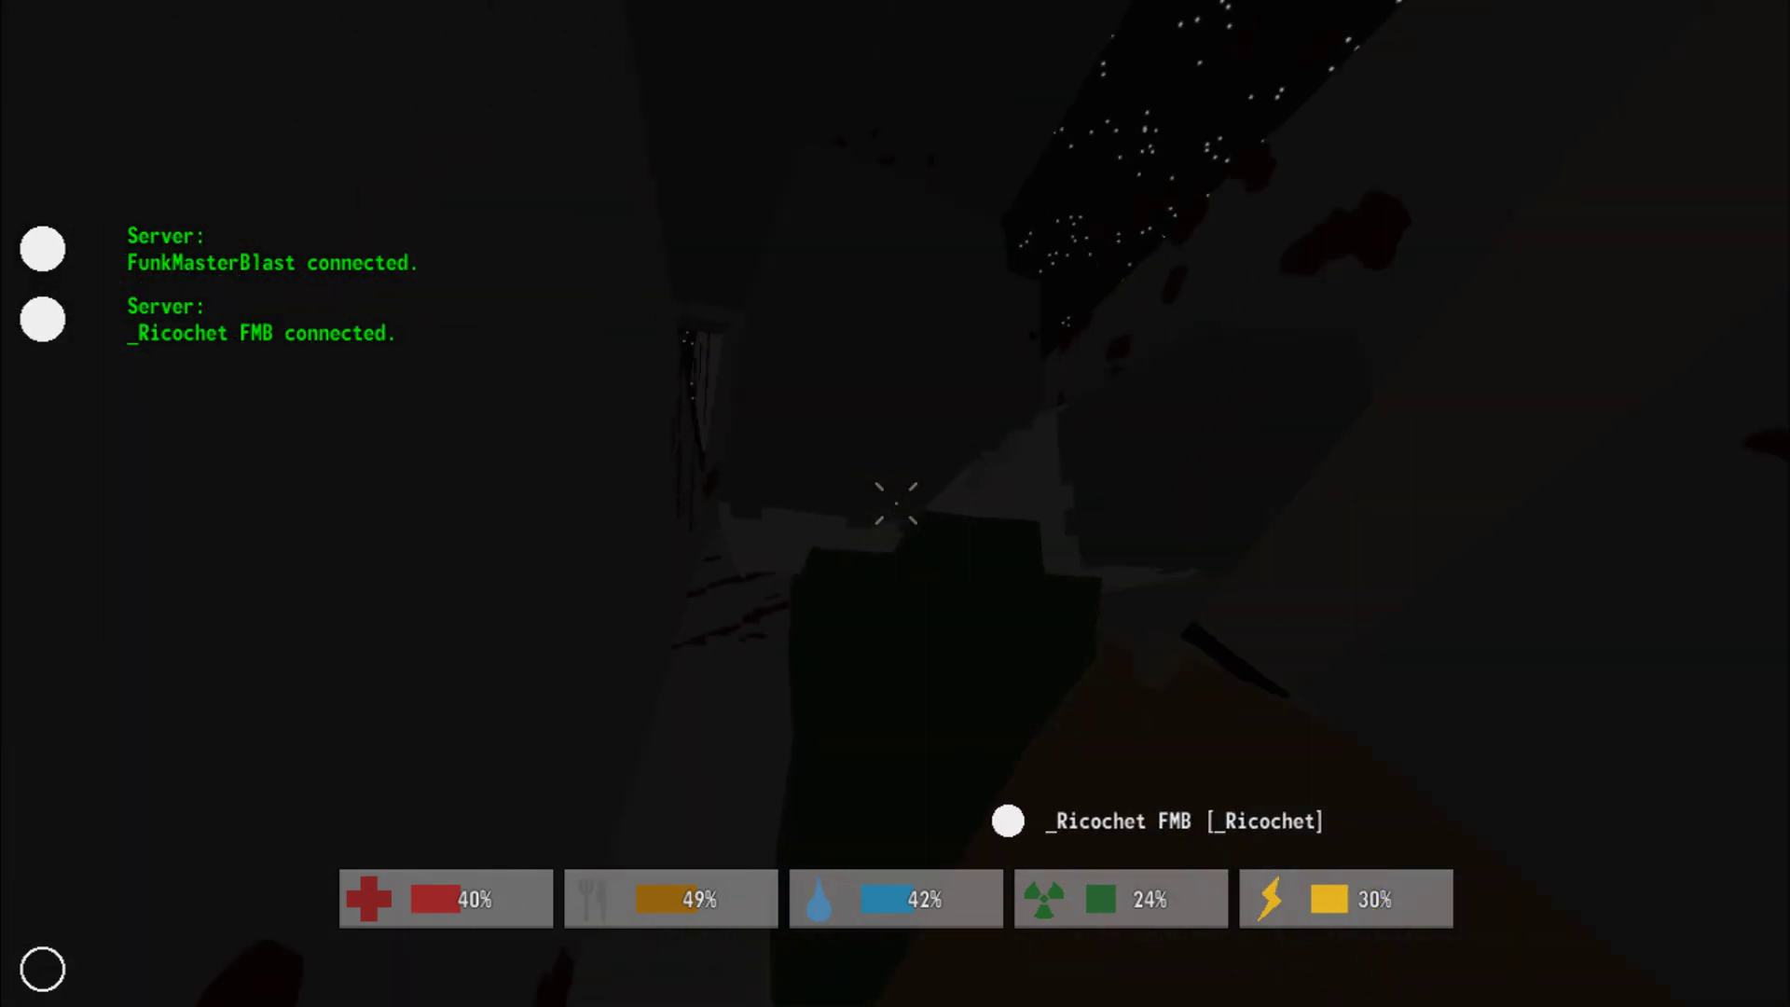
left_click(896, 503)
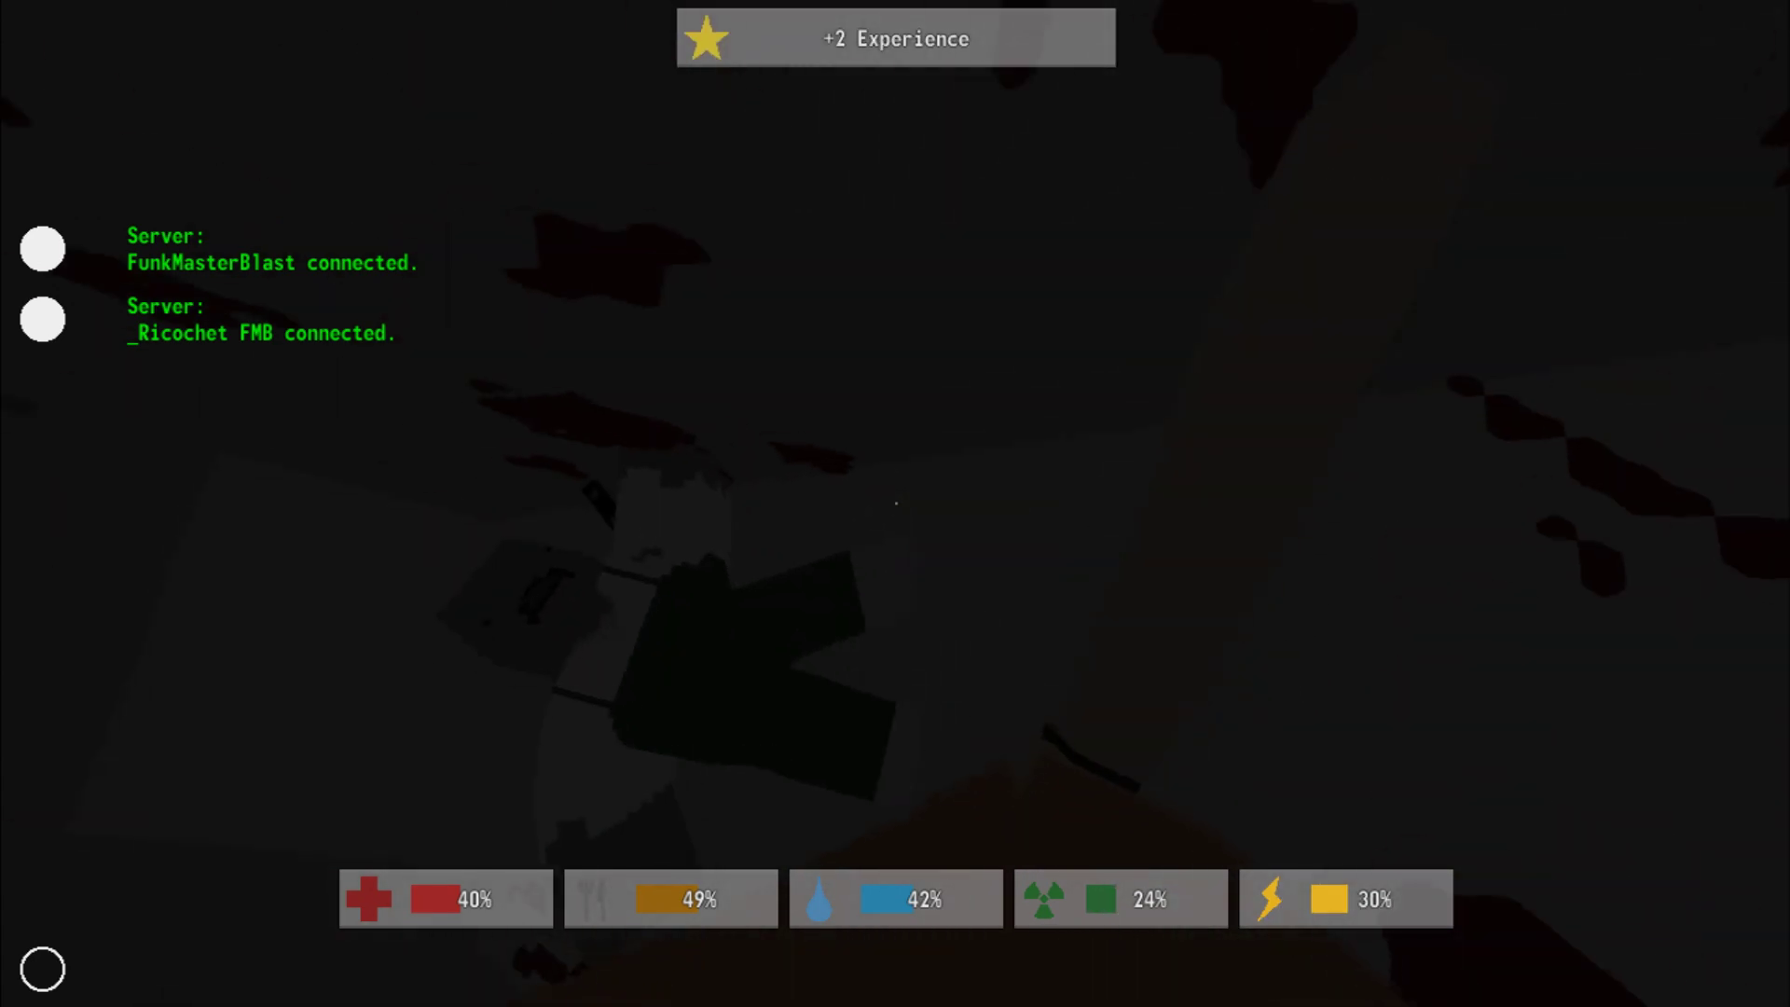
left_click_drag(895, 504, 895, 505)
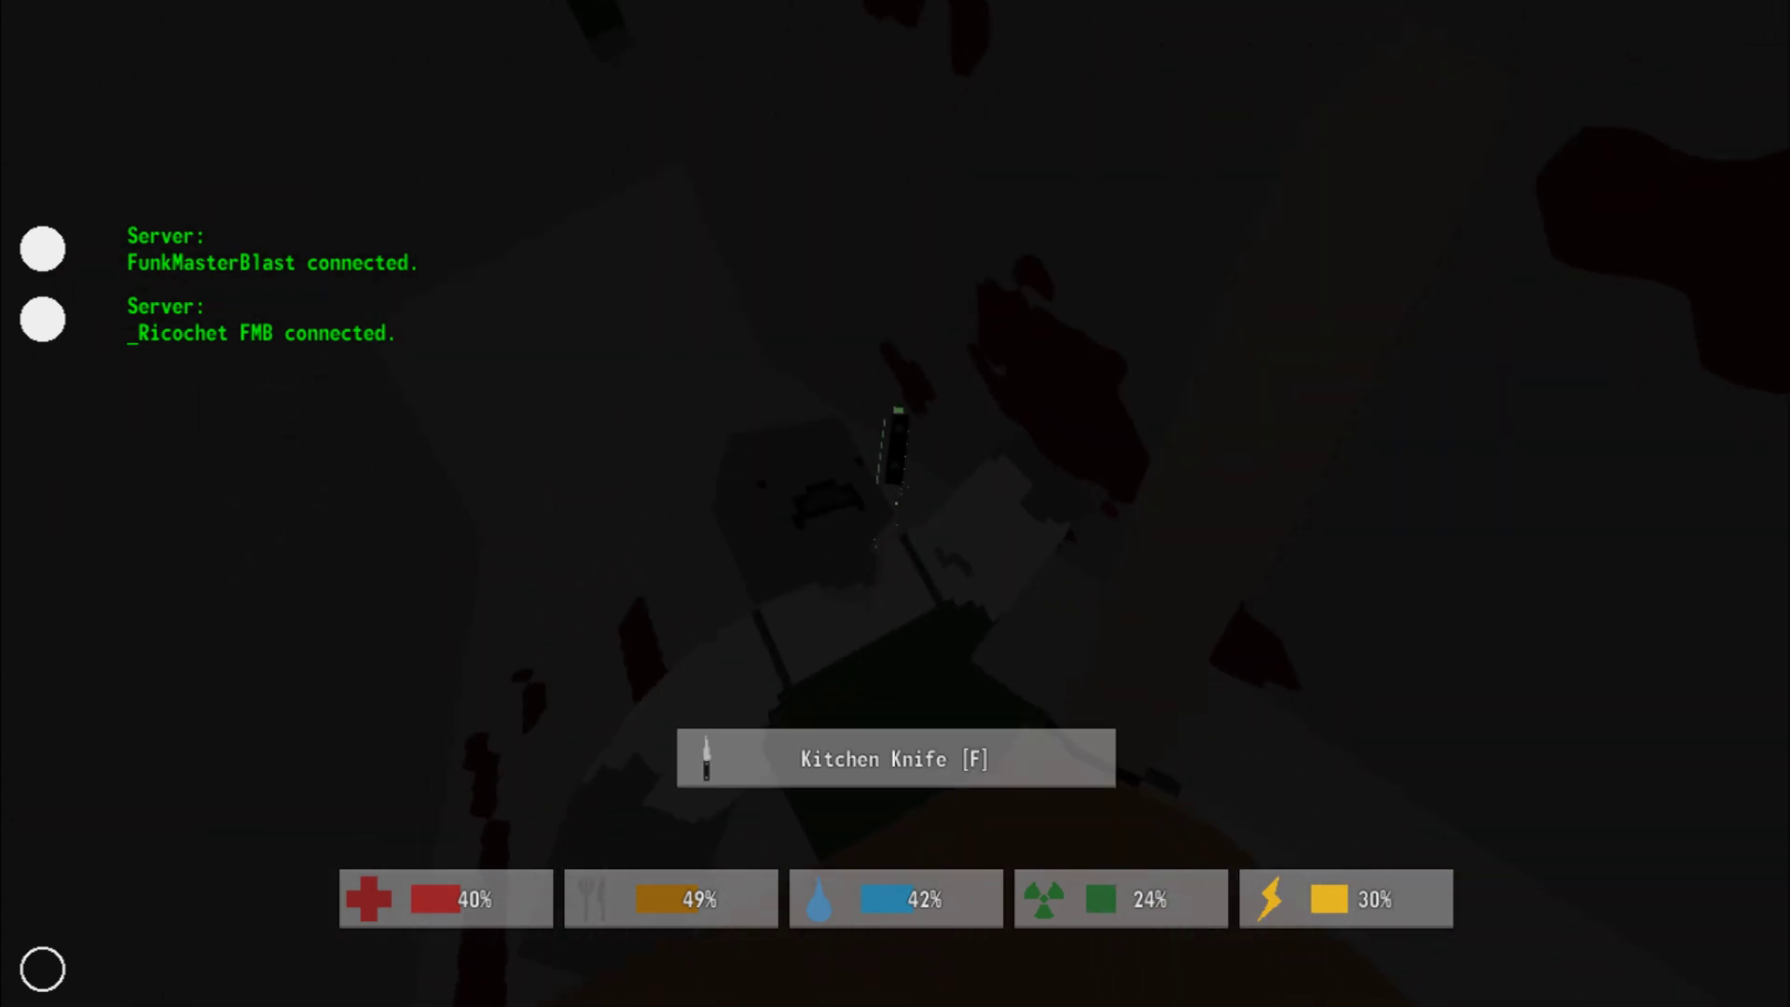
key("f")
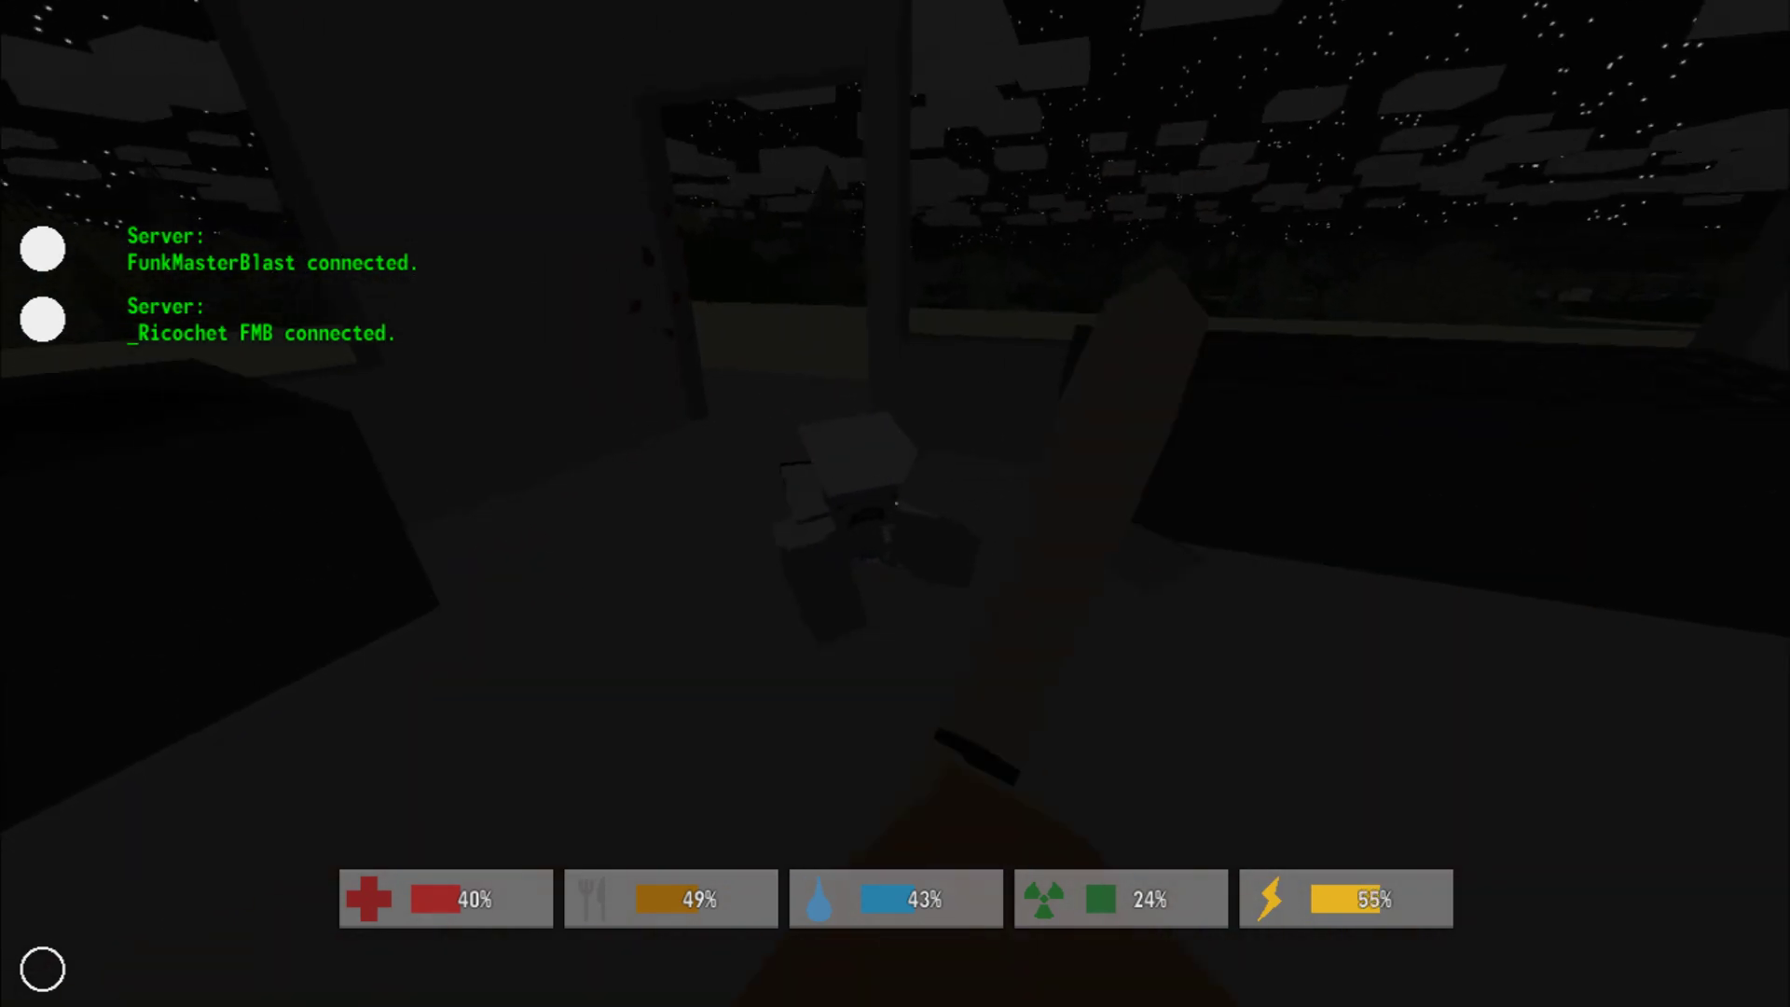
left_click(895, 503)
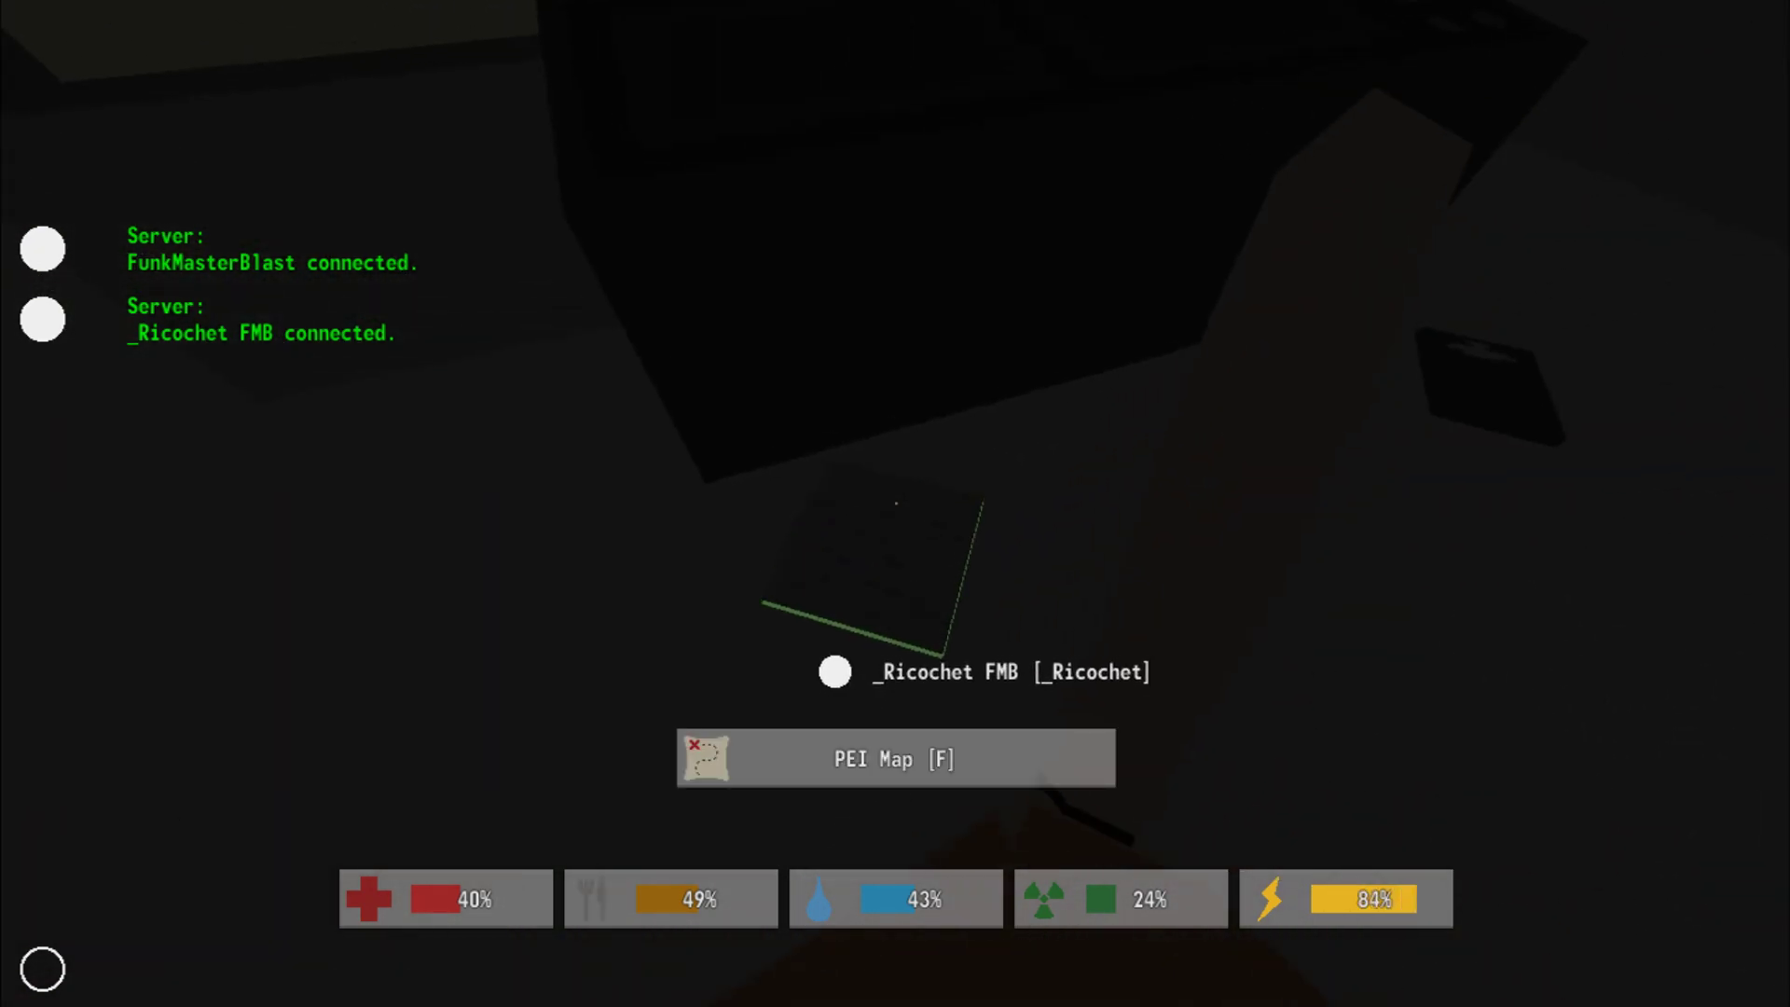
- Drop the Swift Magazines, pick up the PEI Map and hold it up to read
key("Tab")
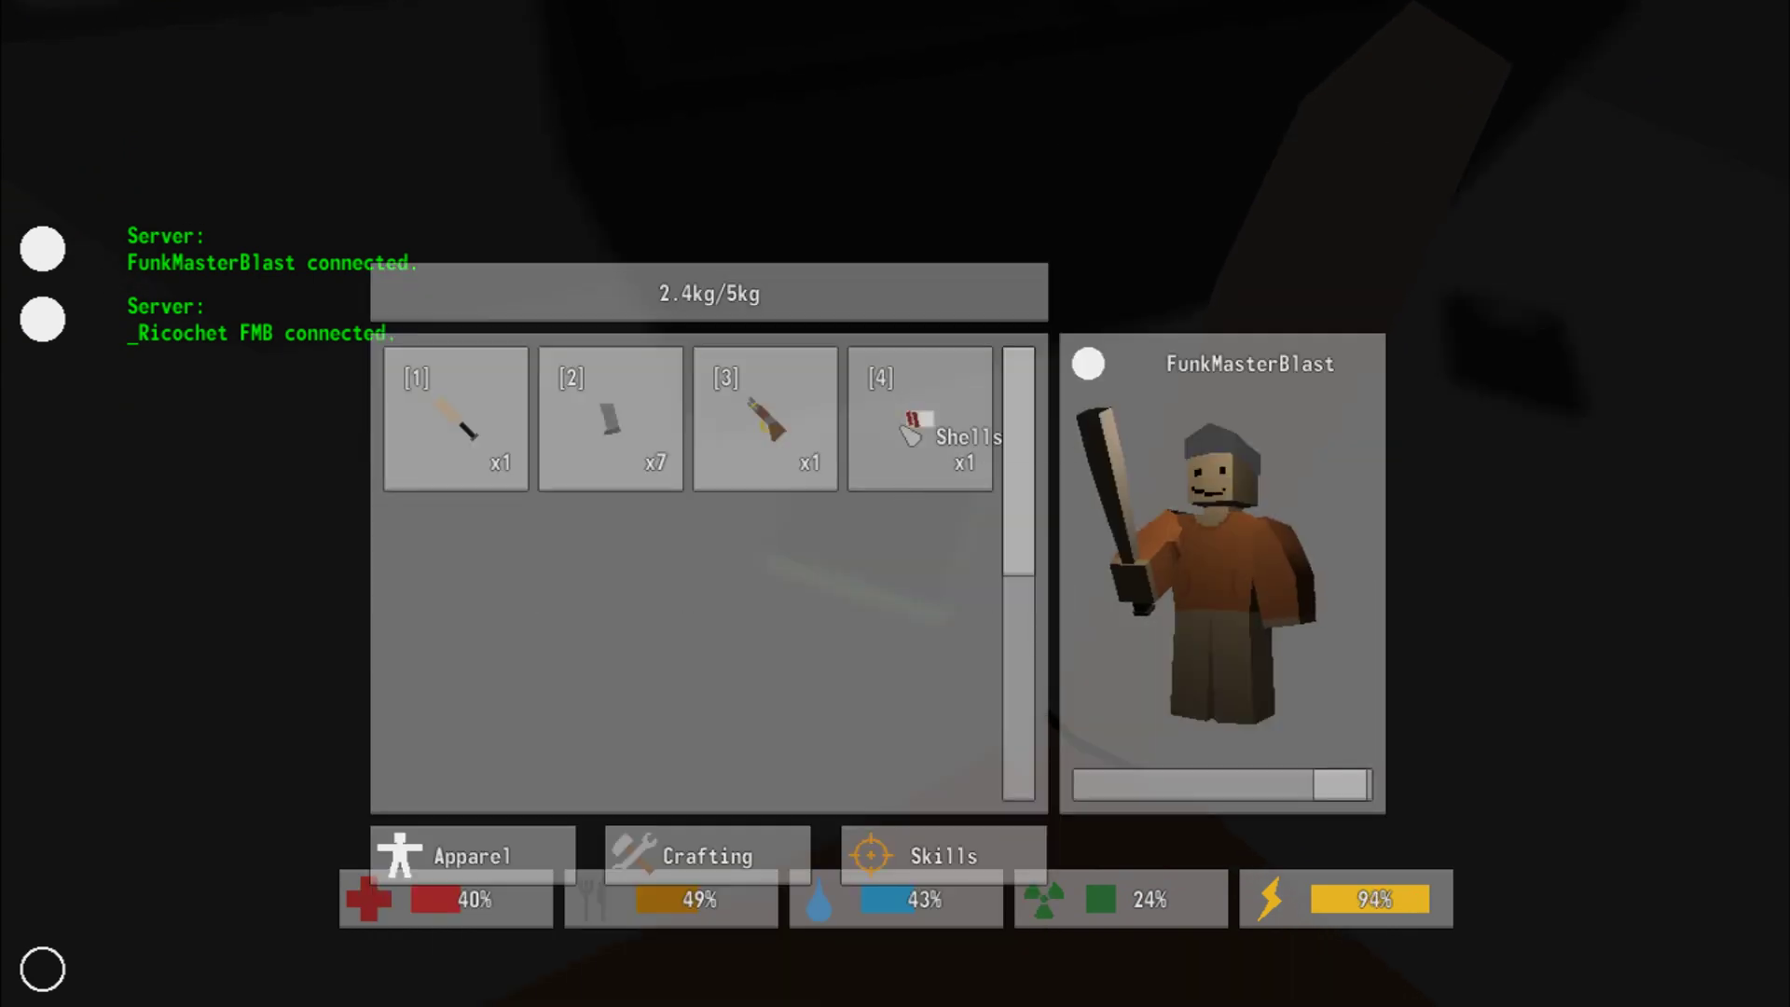
left_click(636, 427)
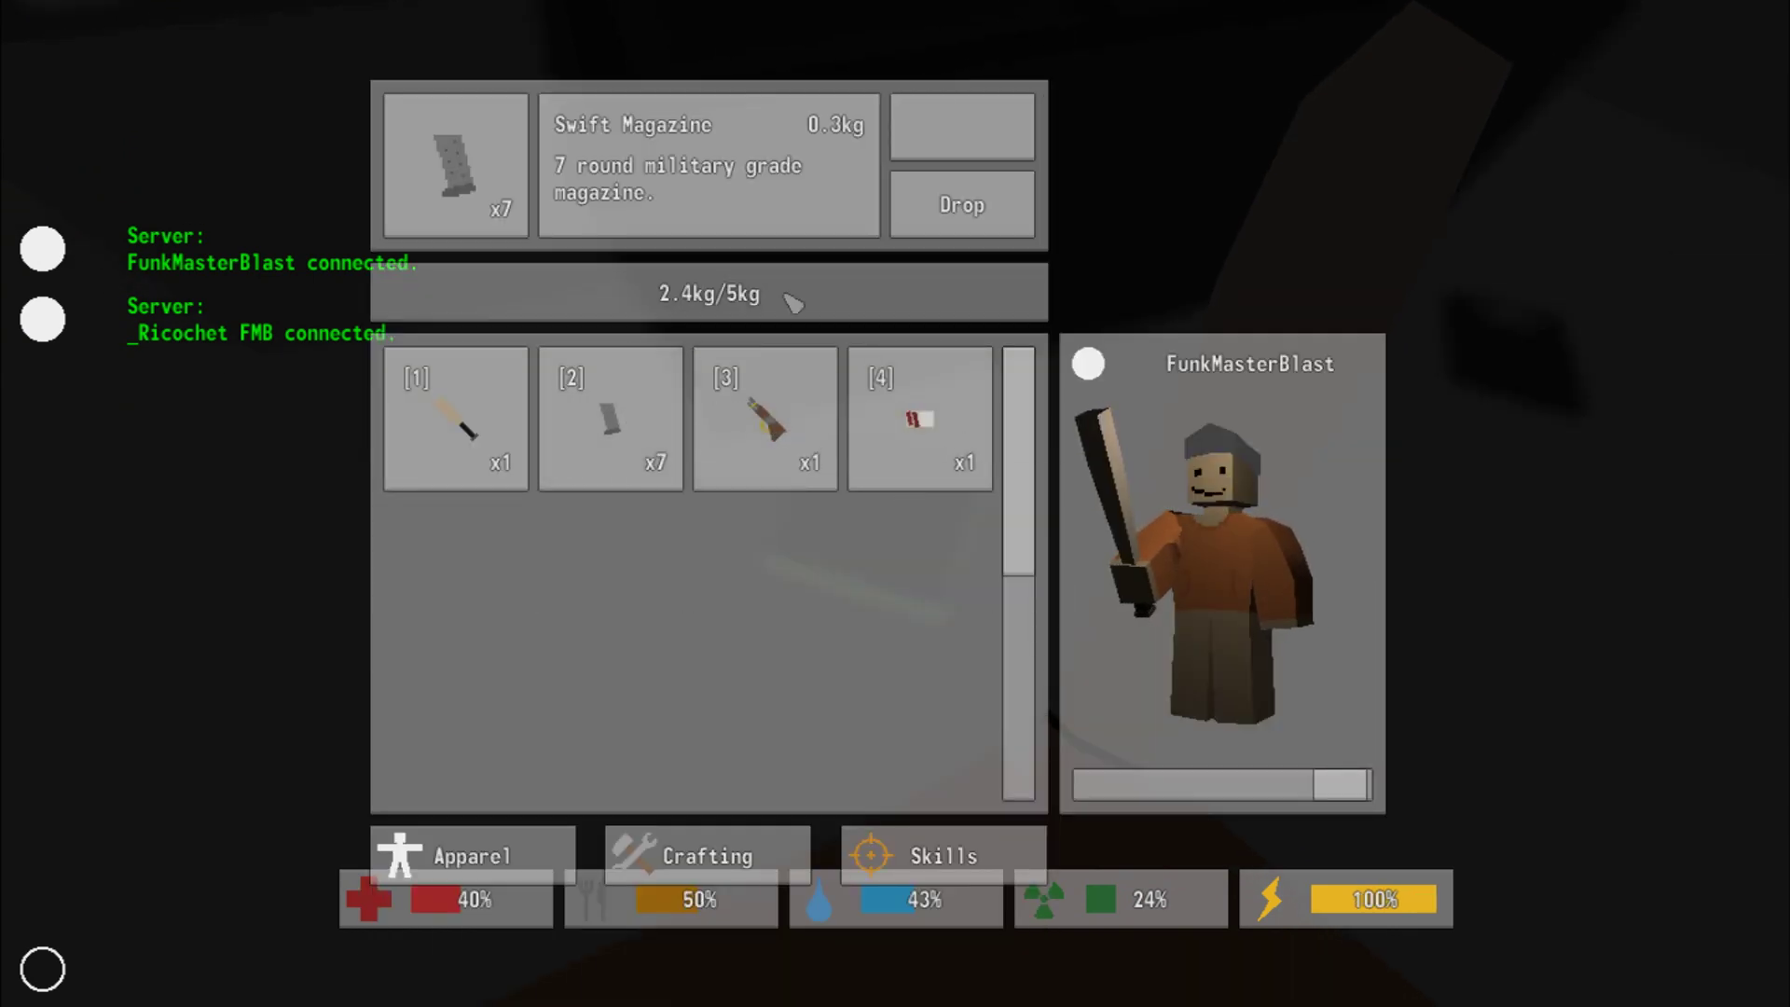
key("Tab")
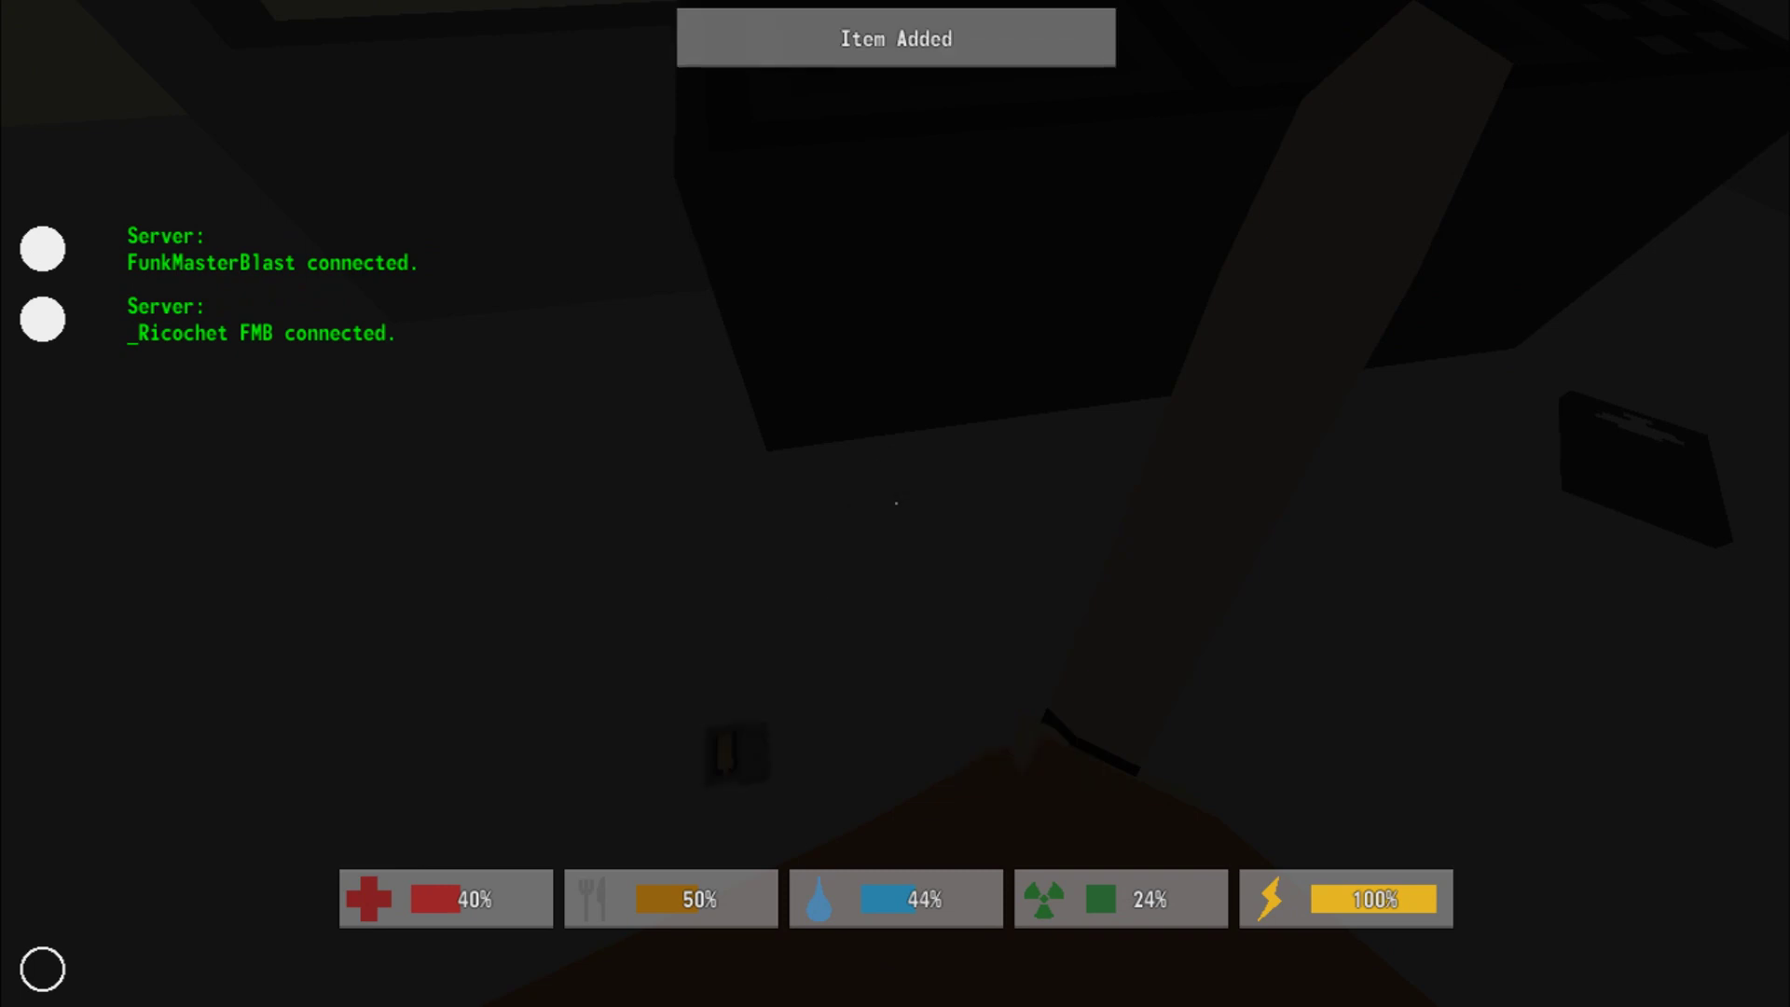
key("Tab")
left_click(612, 420)
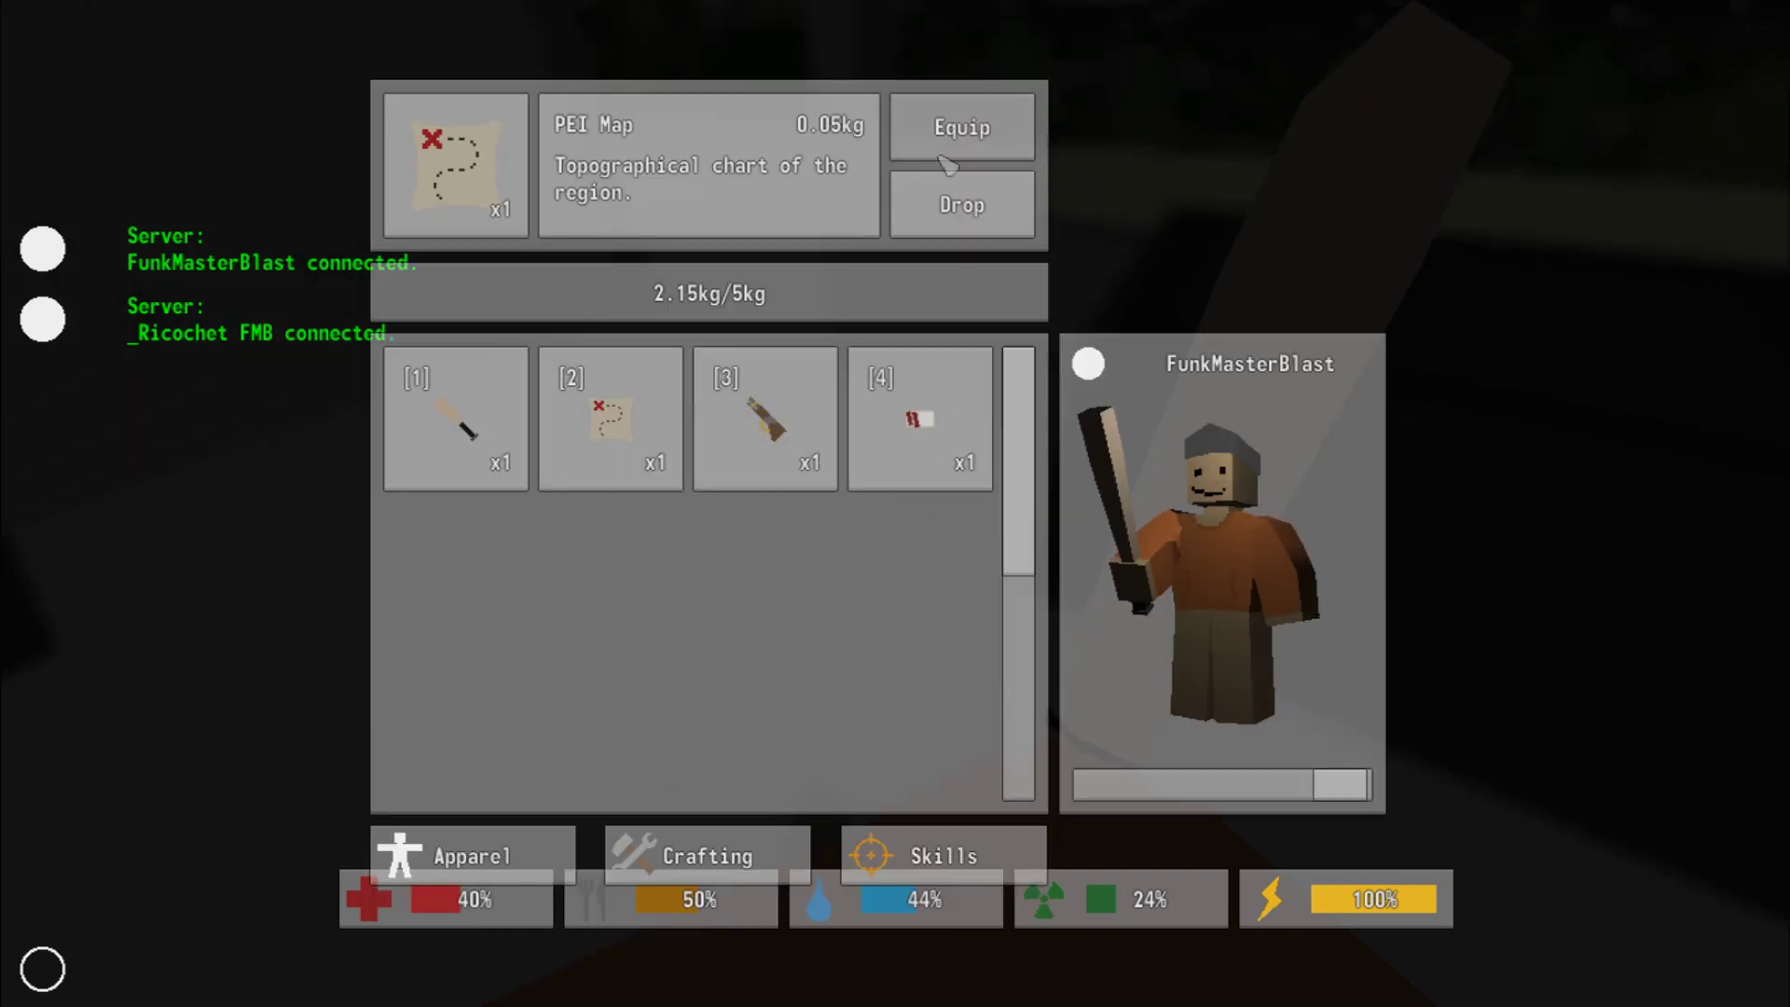
left_click(963, 132)
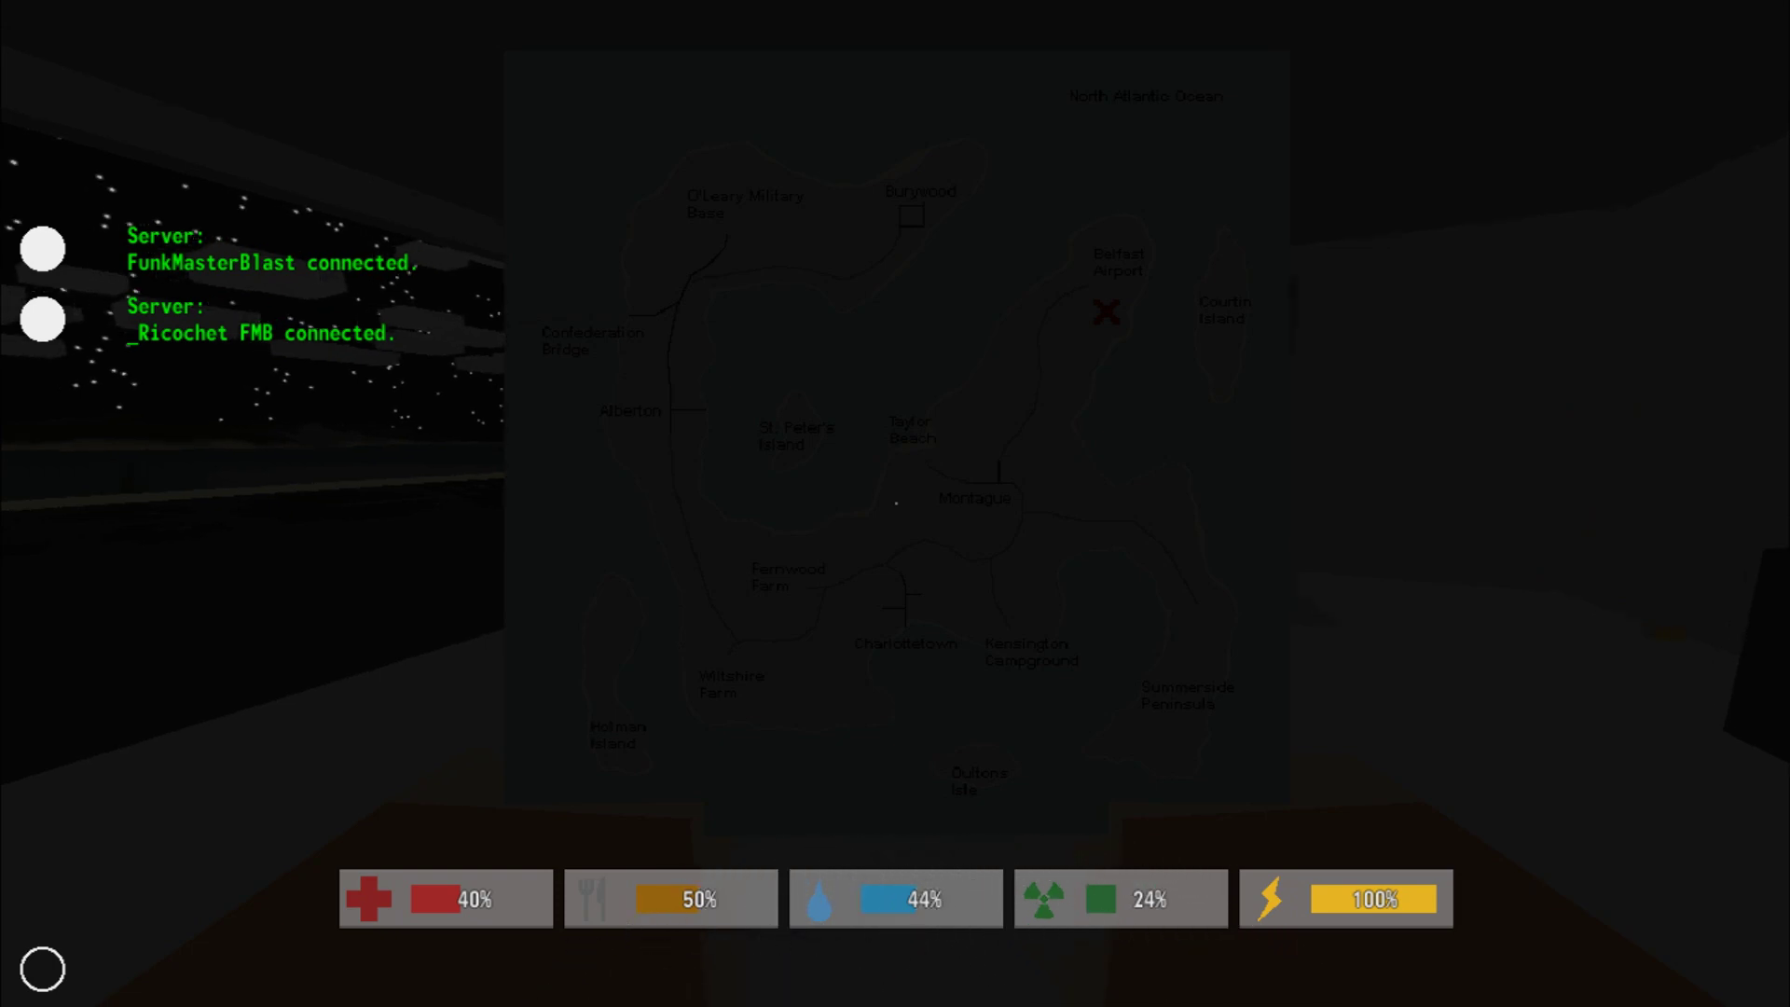
- Reopen the inventory and inspect the Lever Action rifle
key("g")
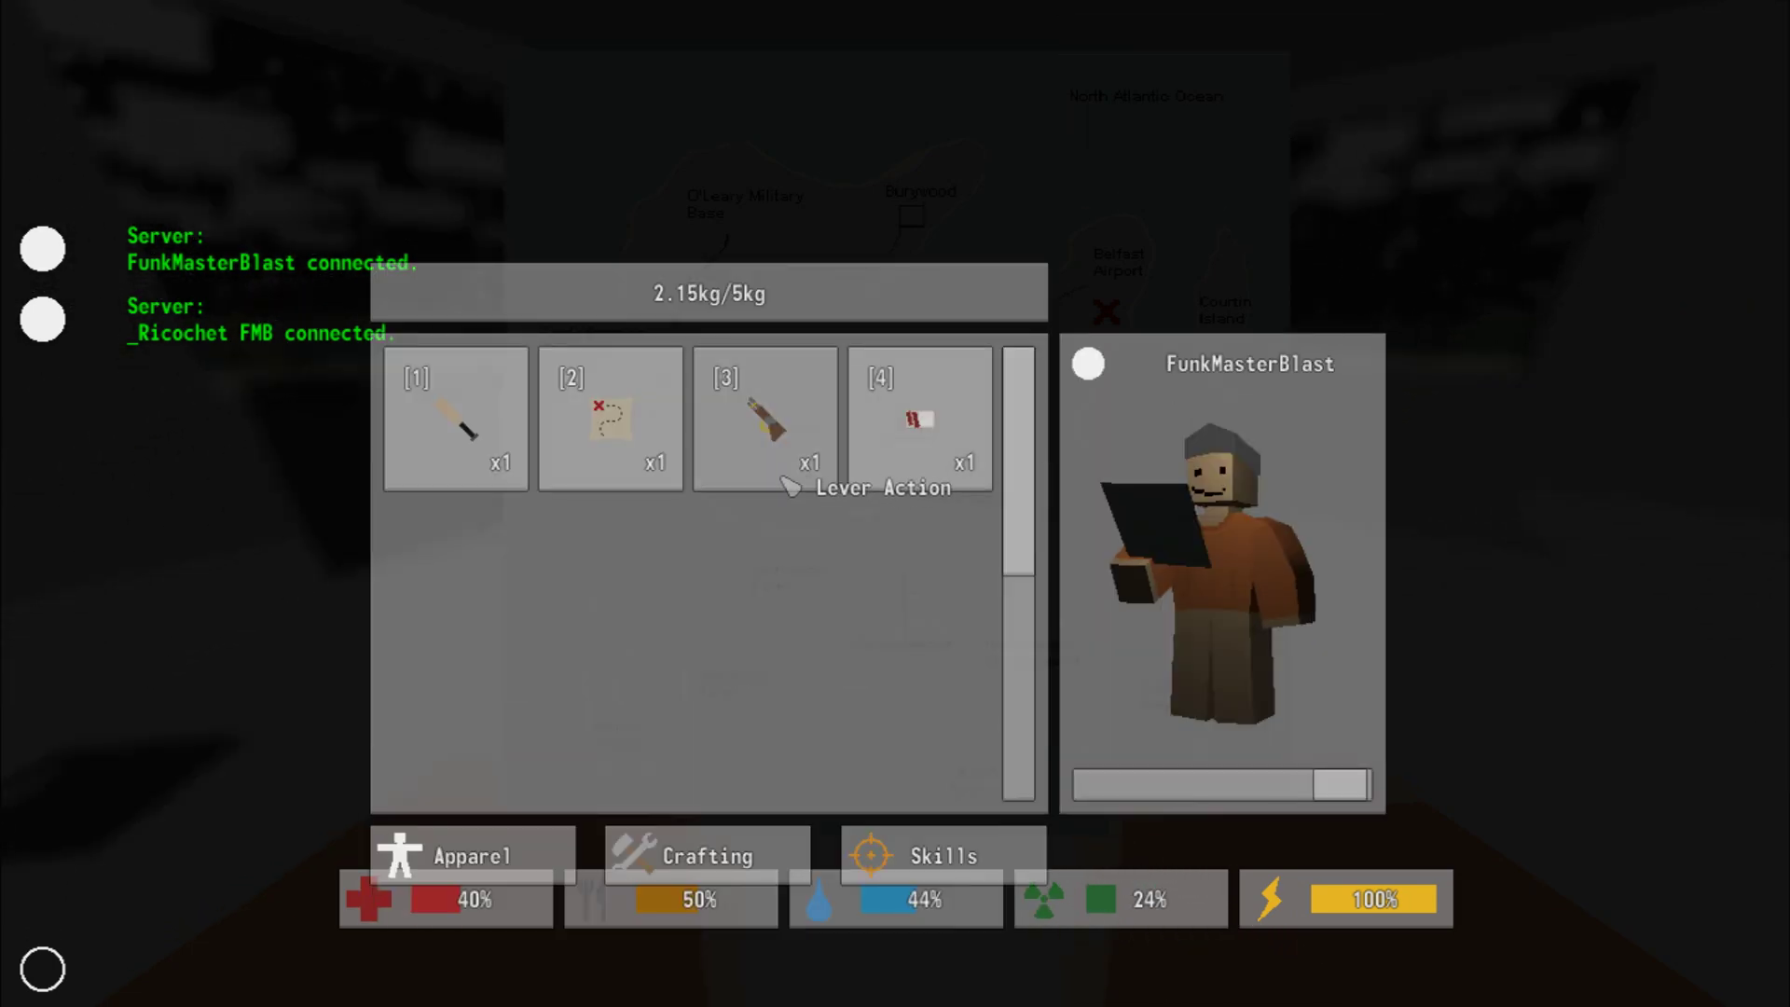
key("g")
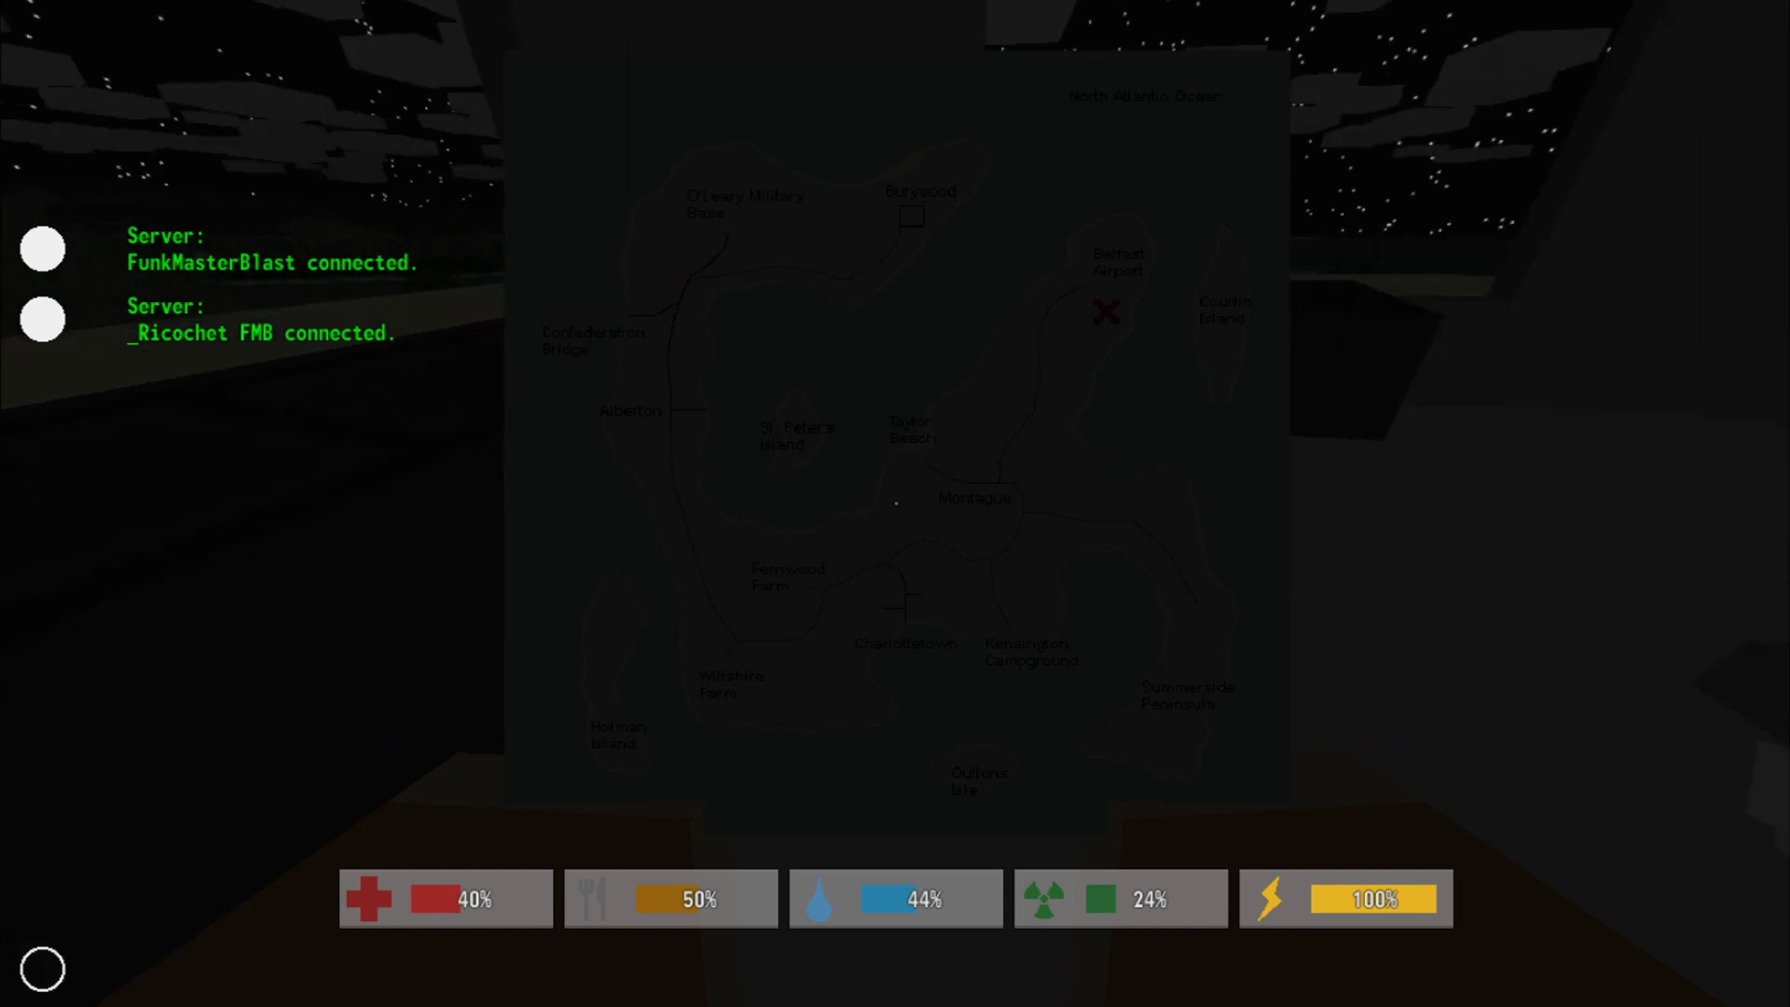
key("g")
left_click(758, 428)
- Sprint along the dark walkway beside the building
key("g")
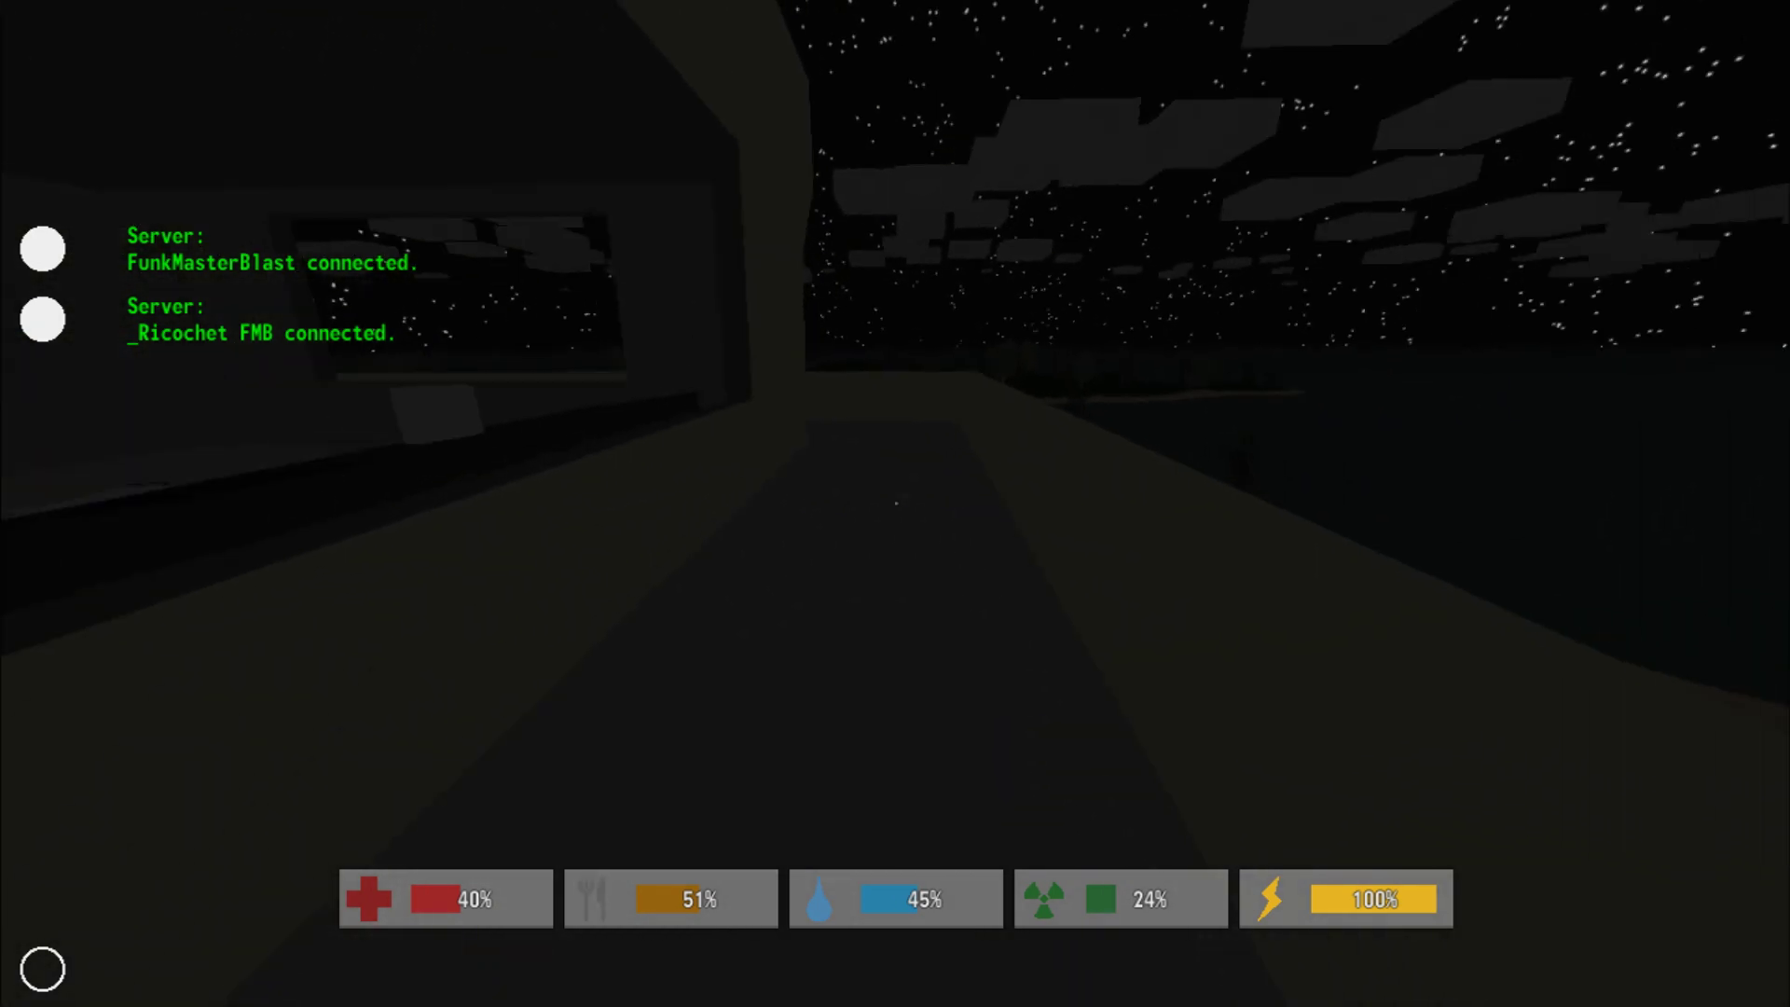
key("shift+w")
key("shift+w")
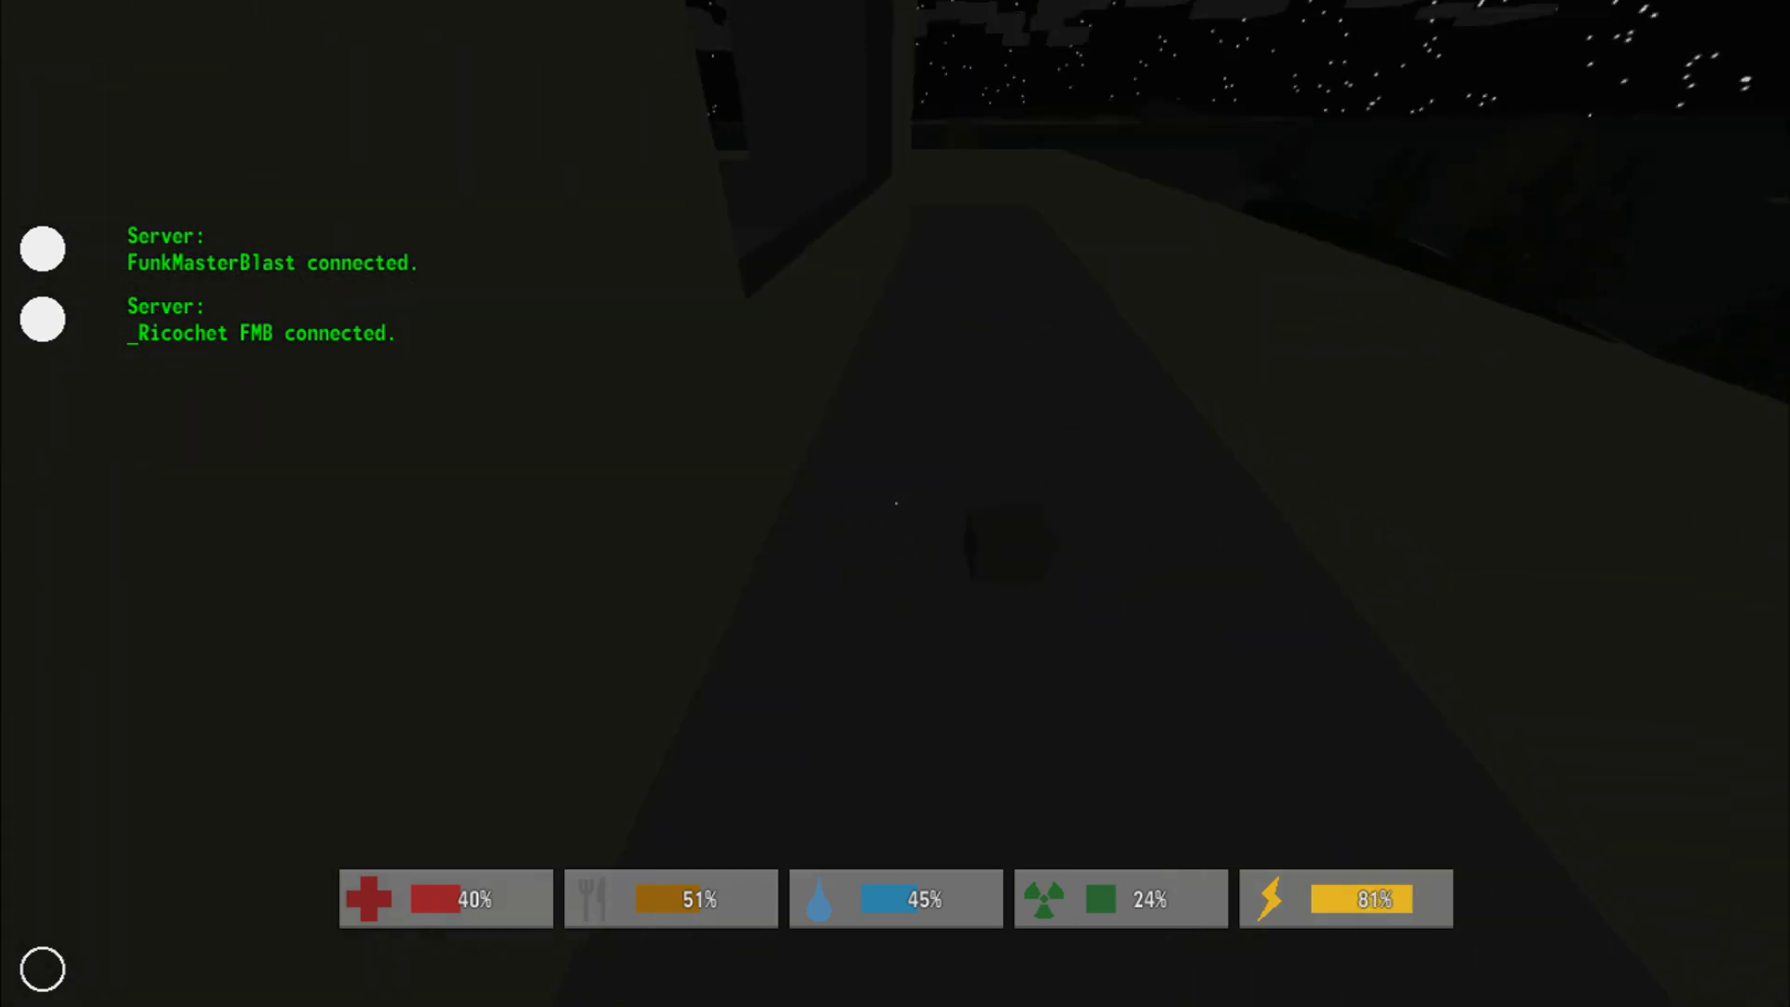
key("shift+w")
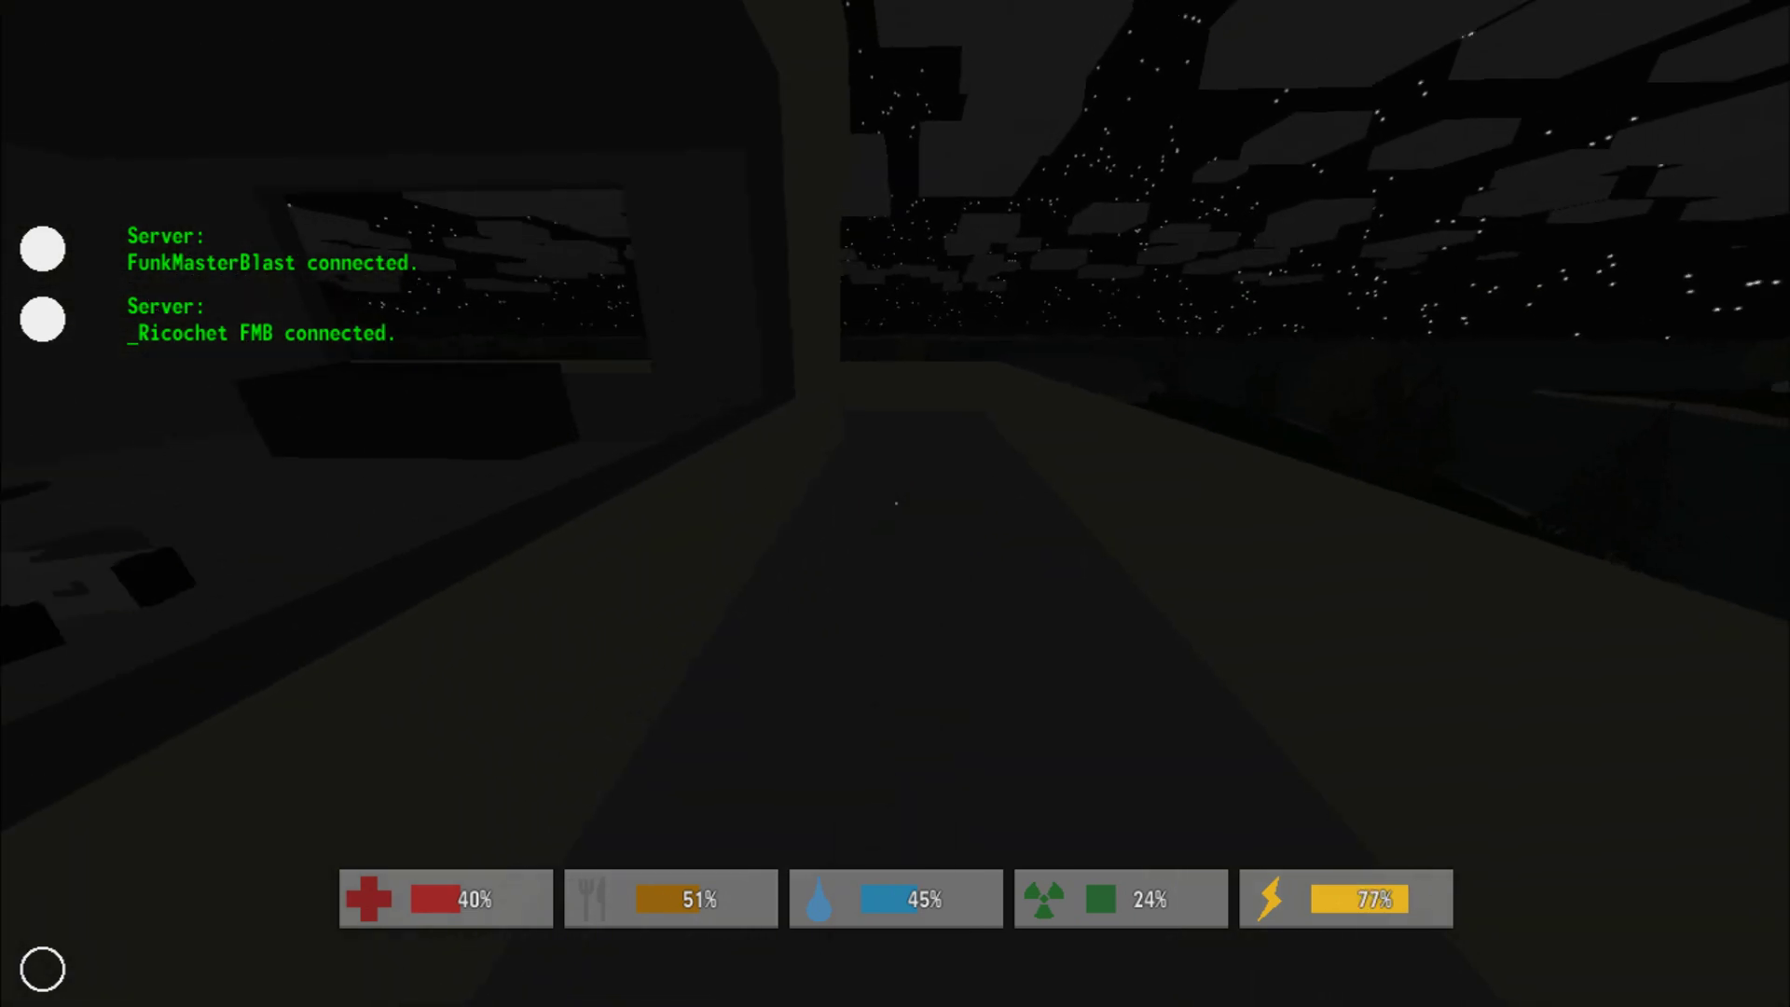
key("shift+w")
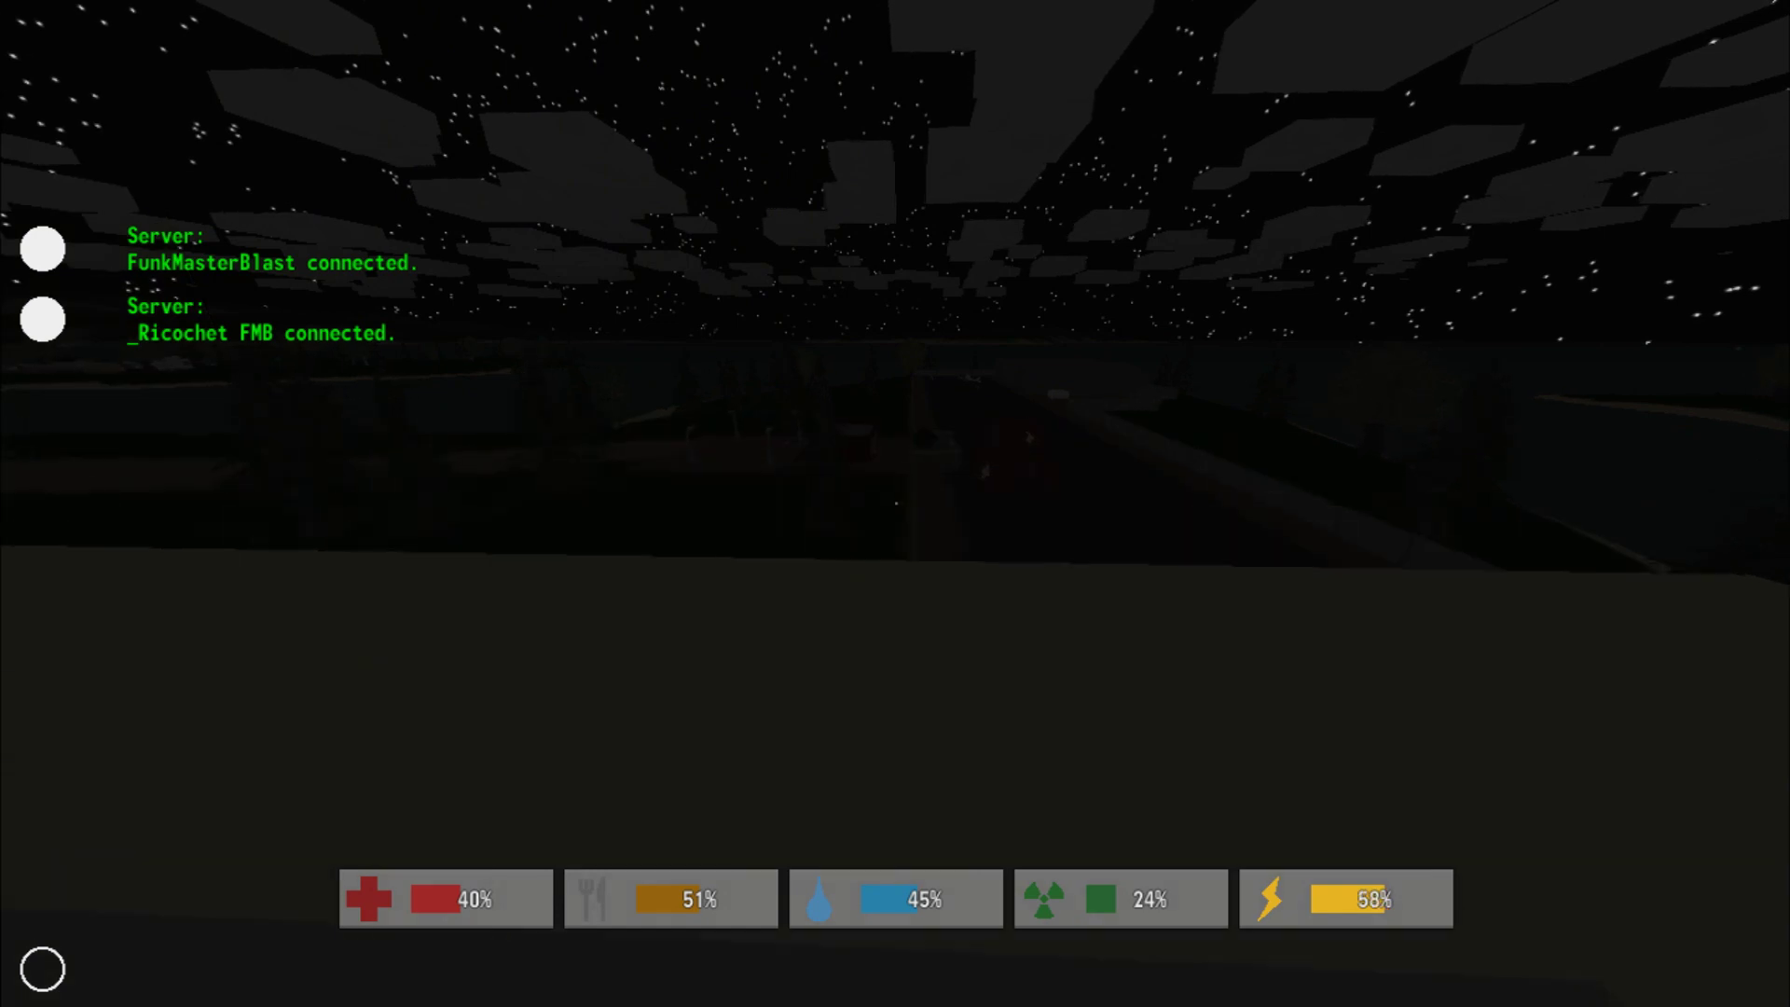
key("w")
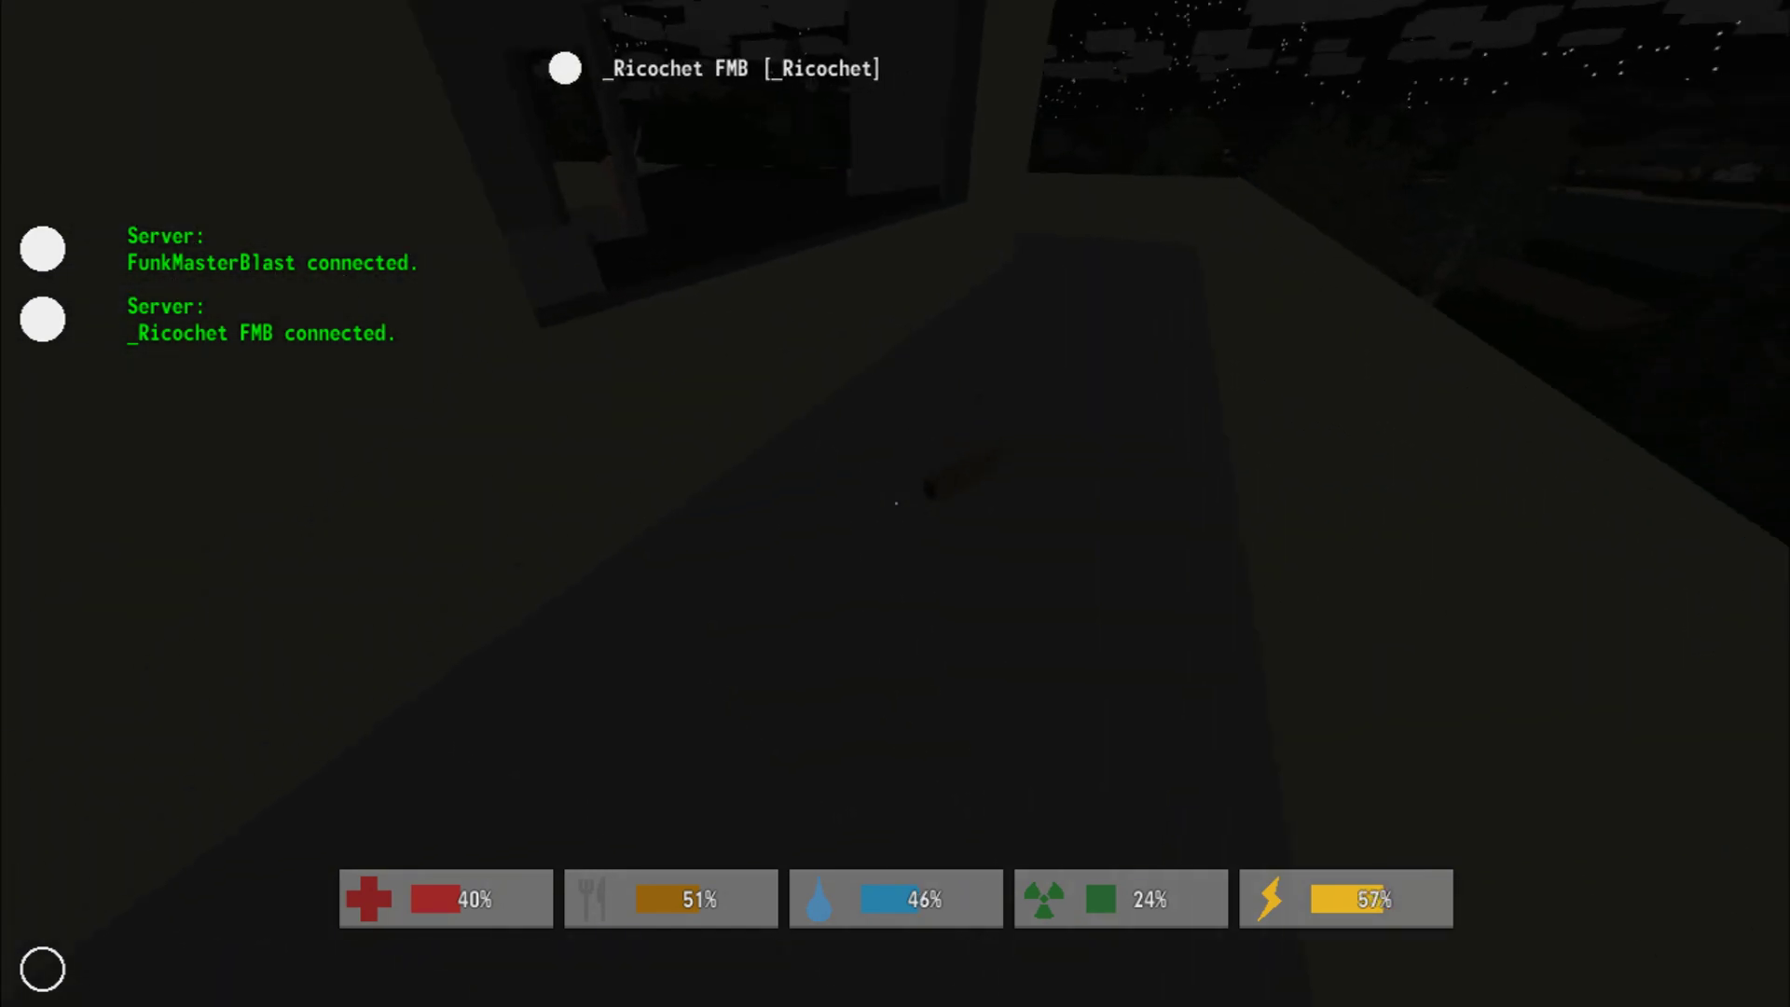
key("w")
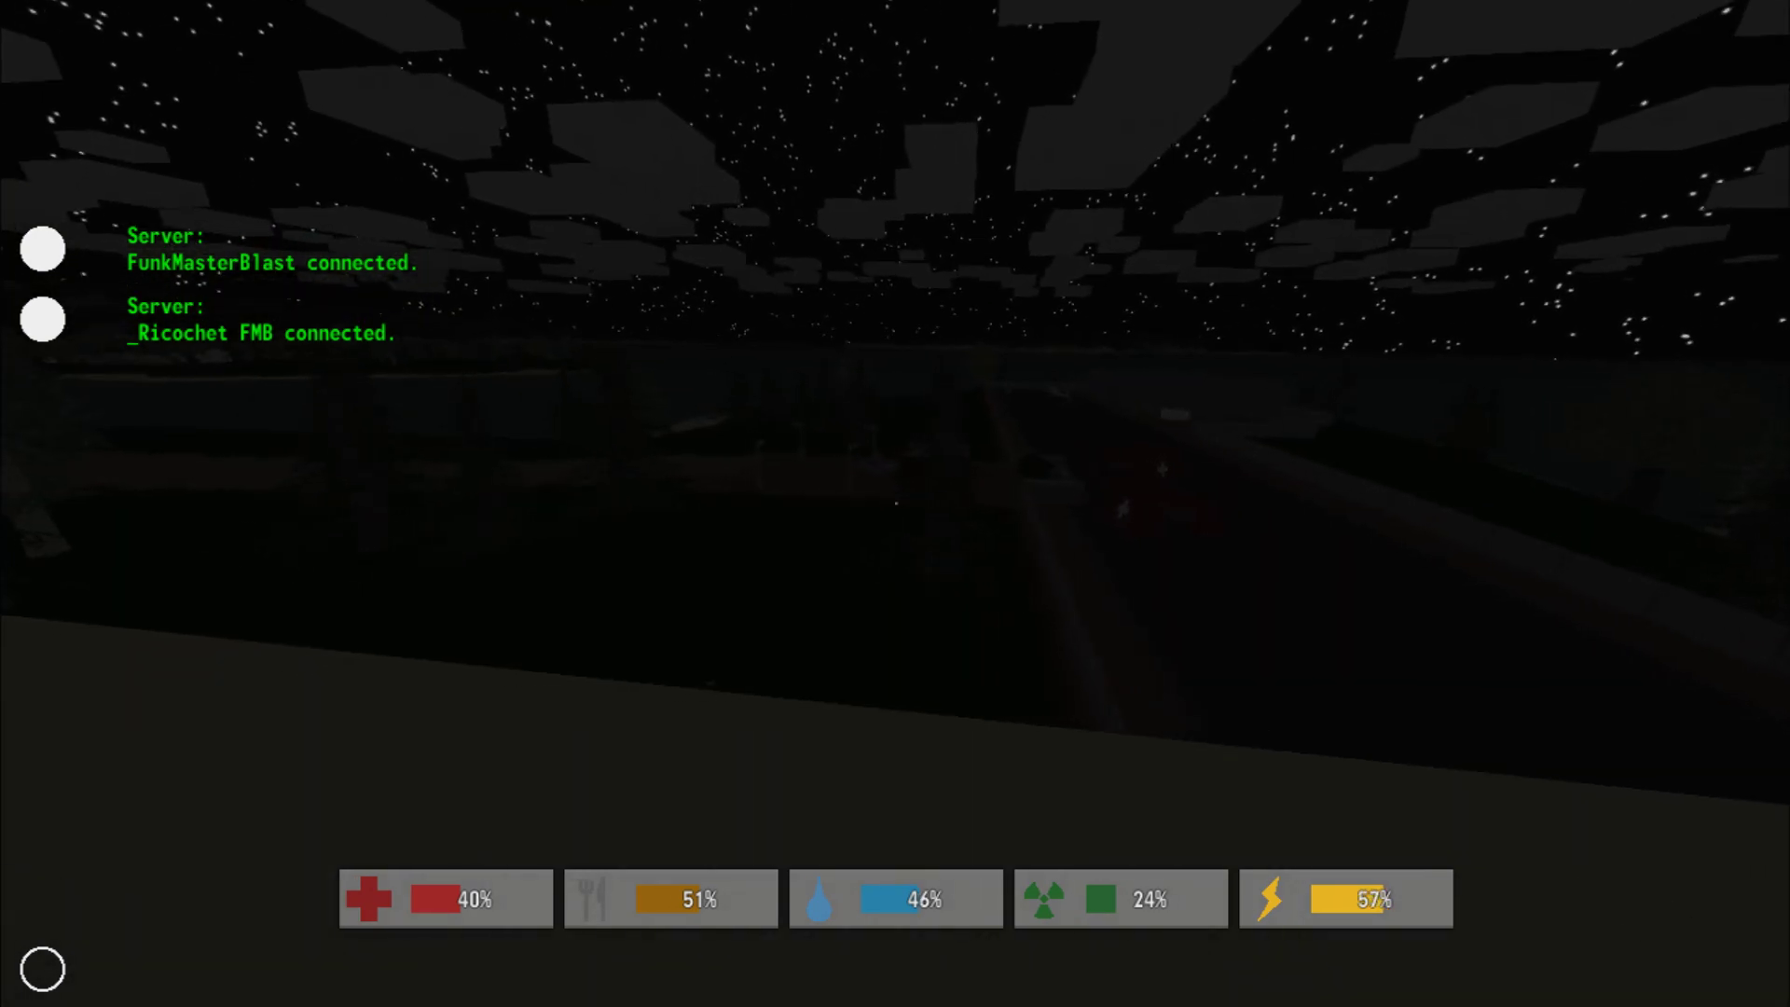
key("w")
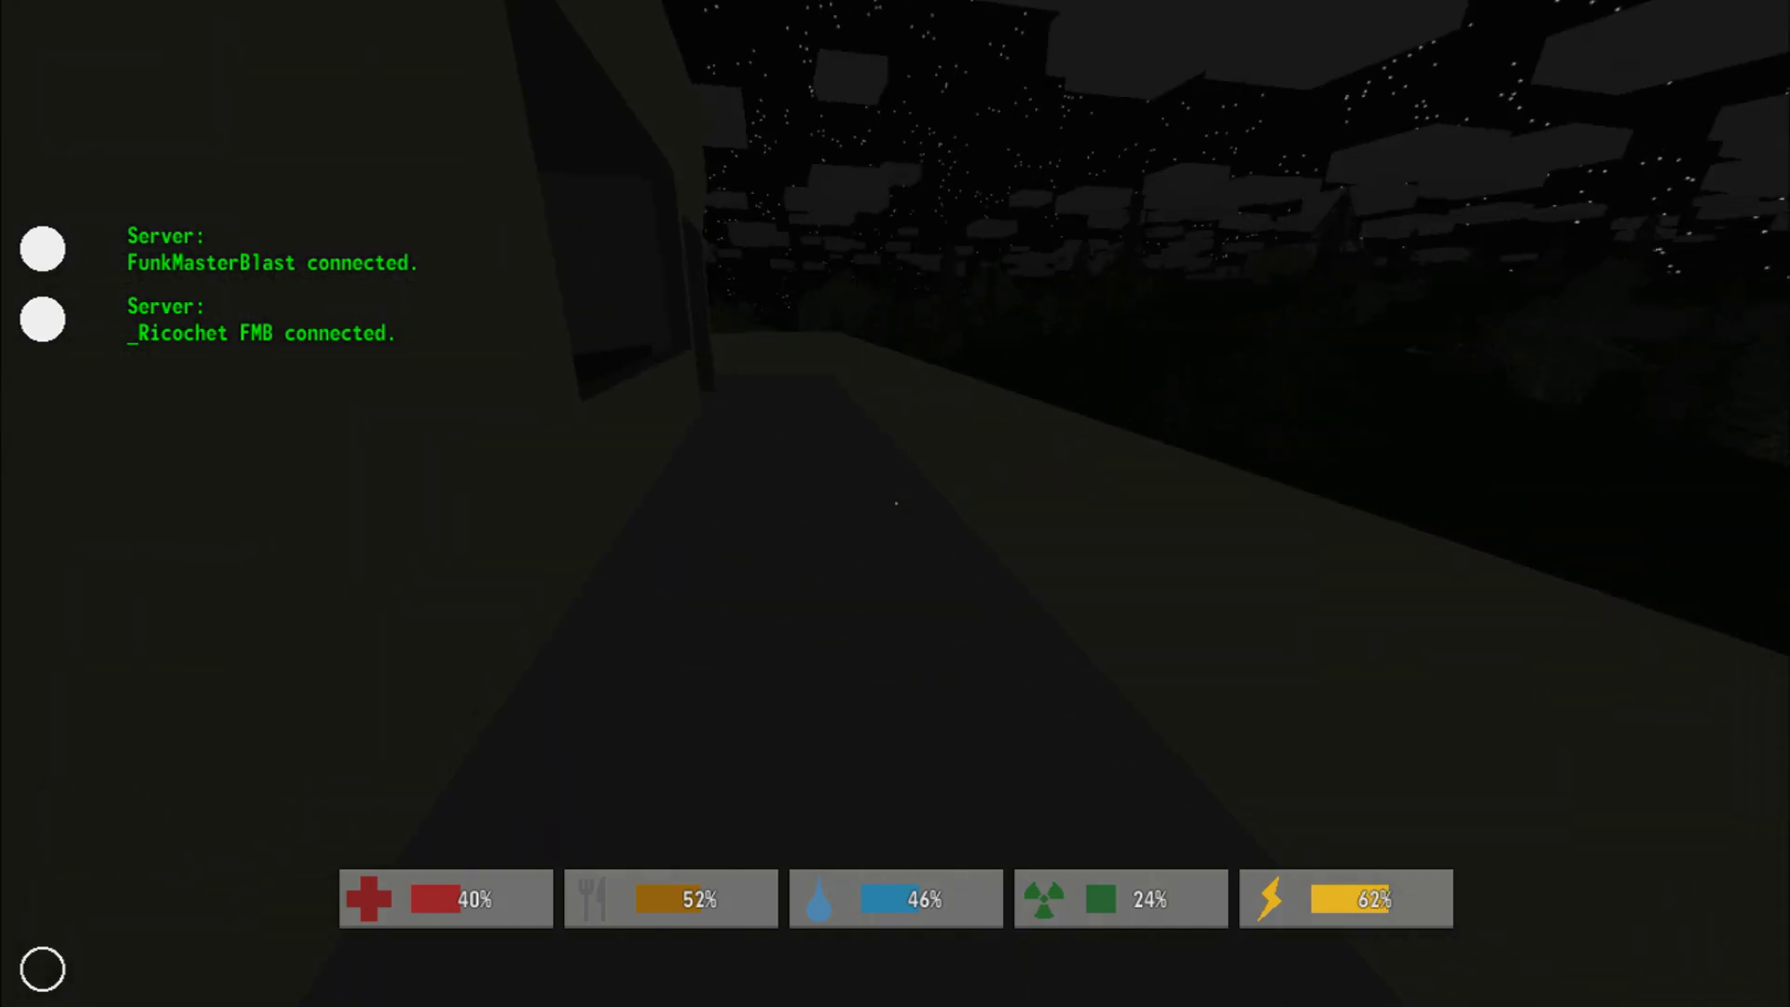
- Run through the dark room and out the doorway
key("shift+w")
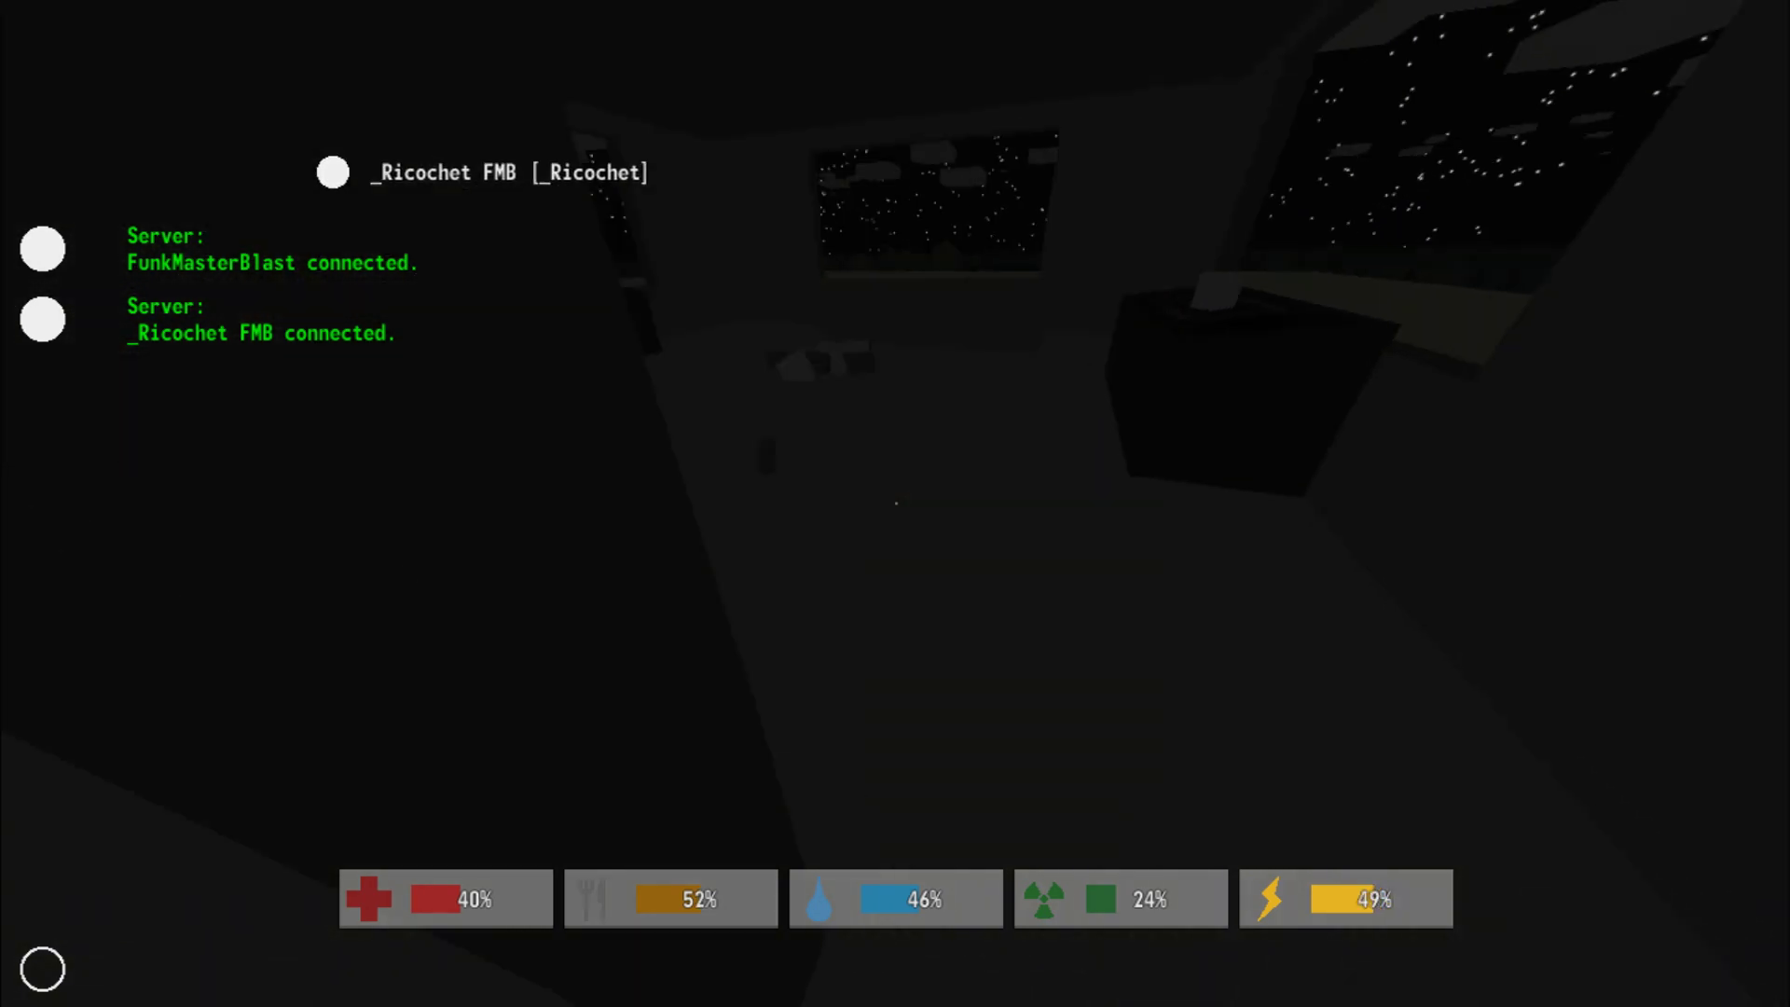
key("shift+w")
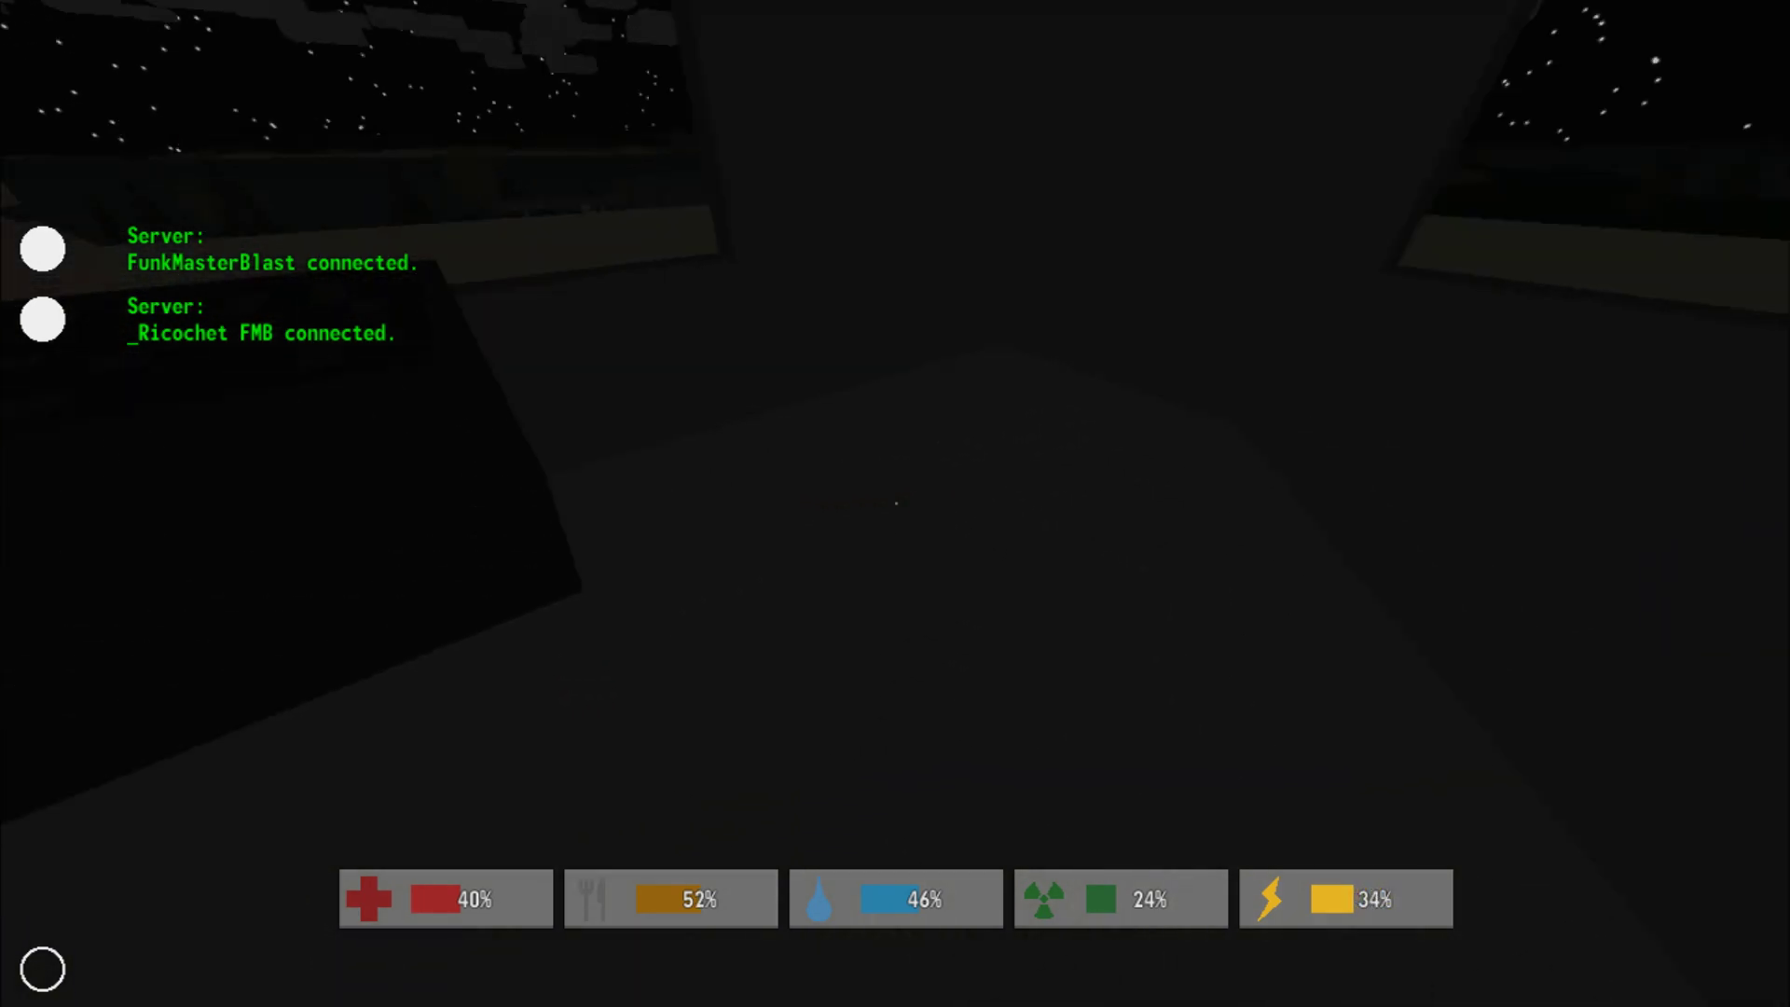
key("w")
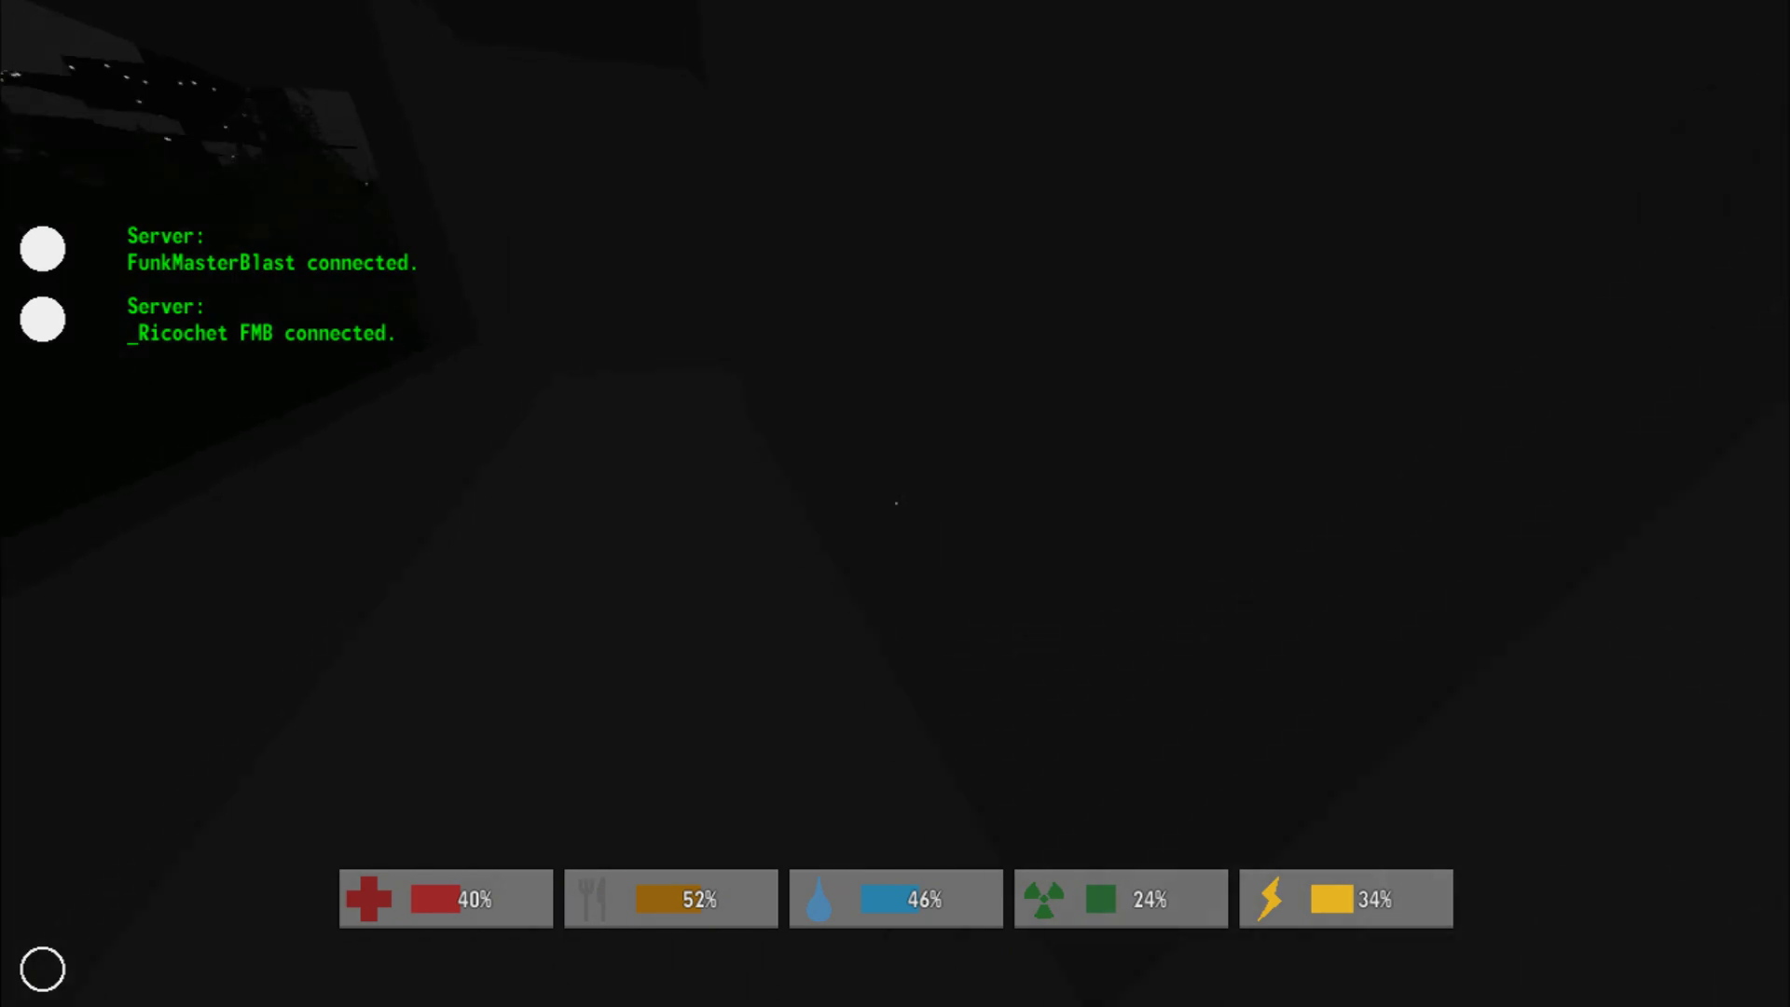
key("w")
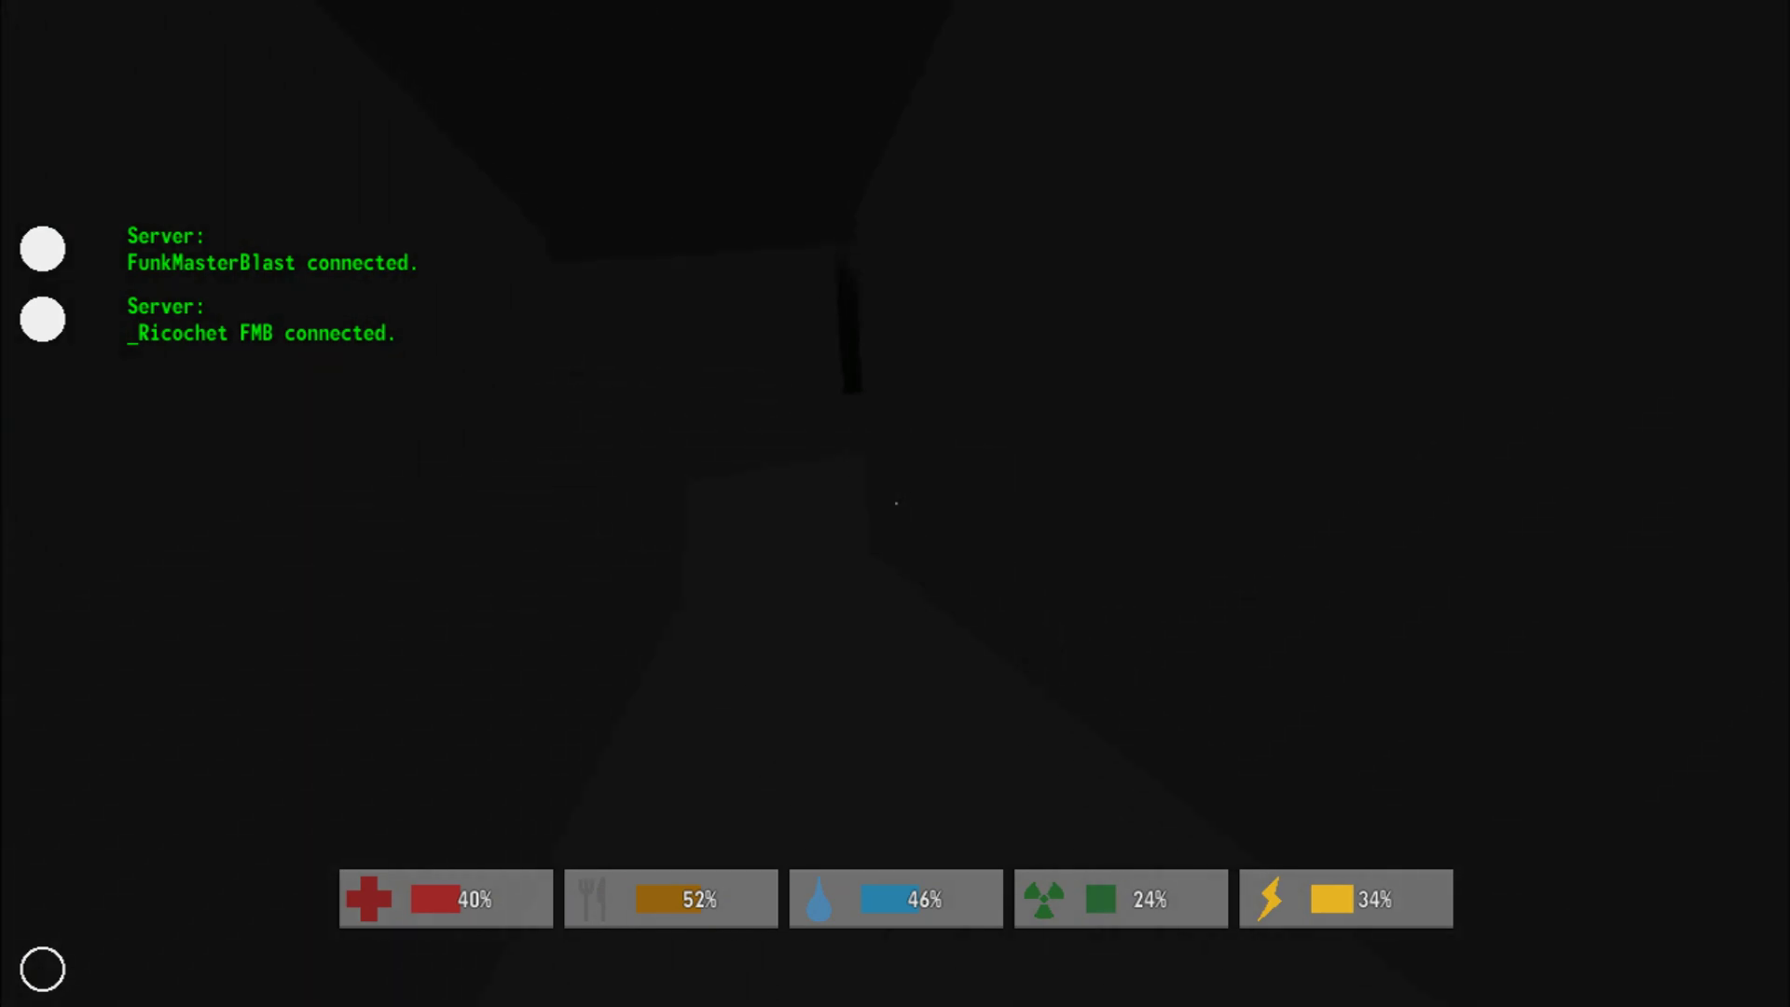
key("w")
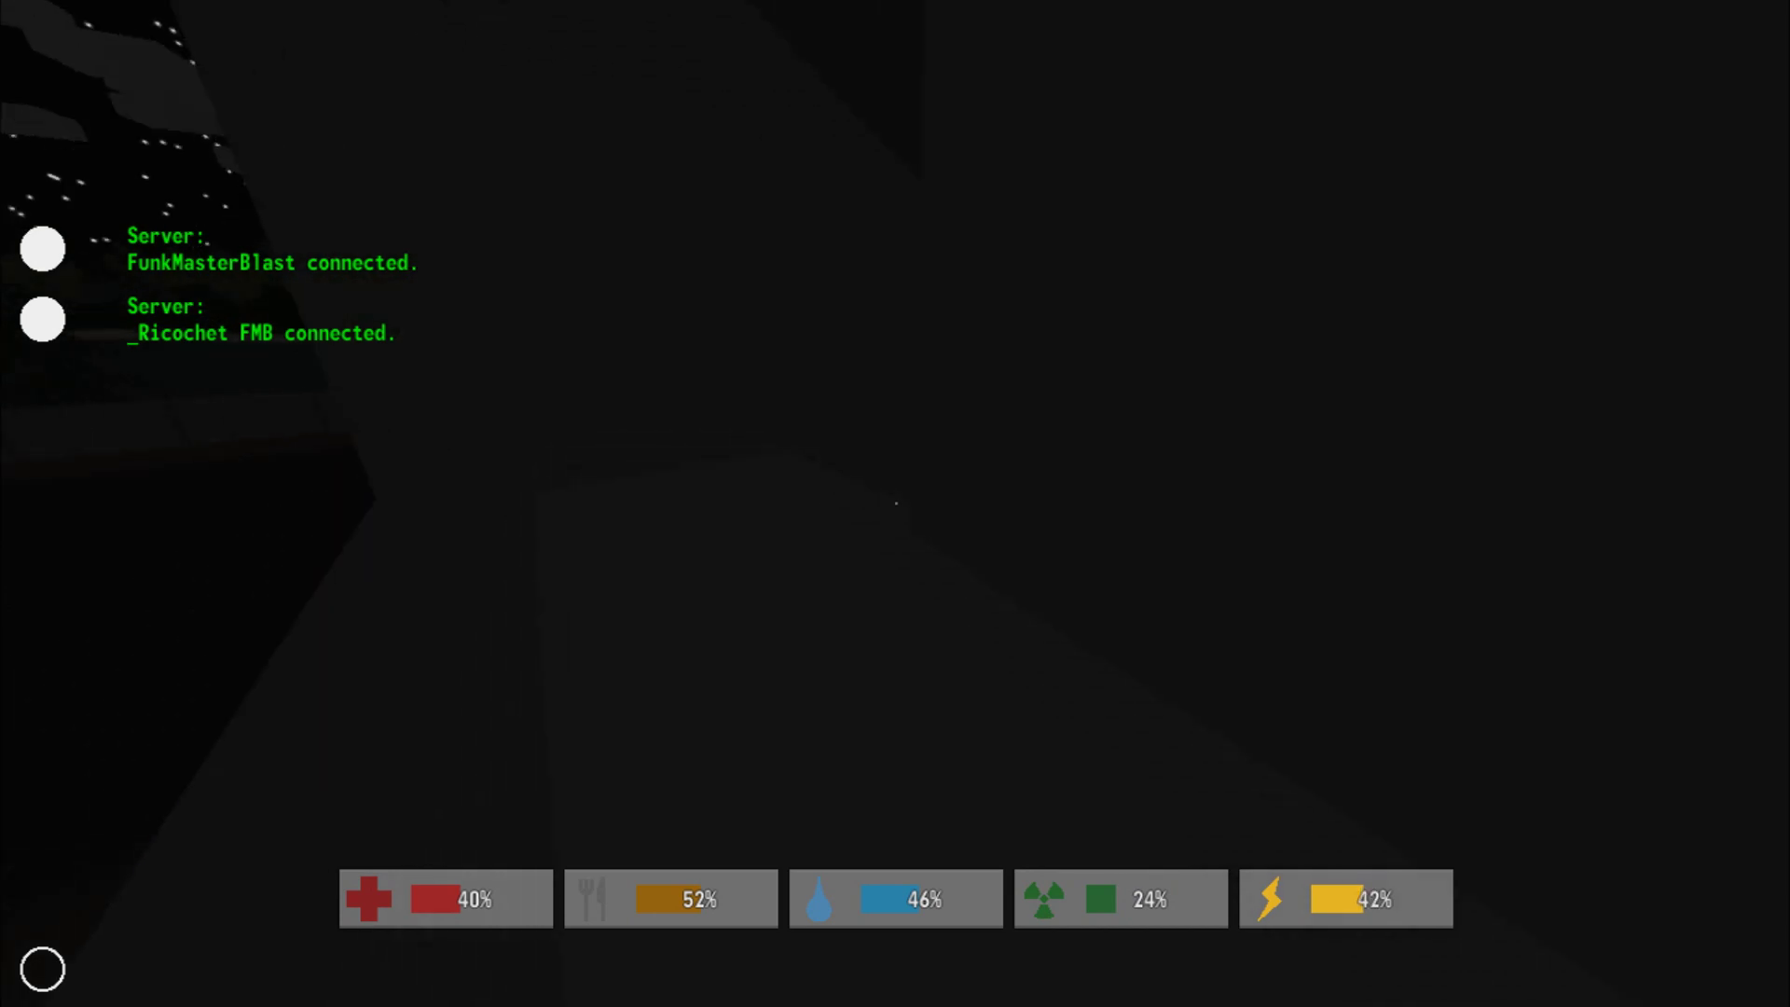
key("w")
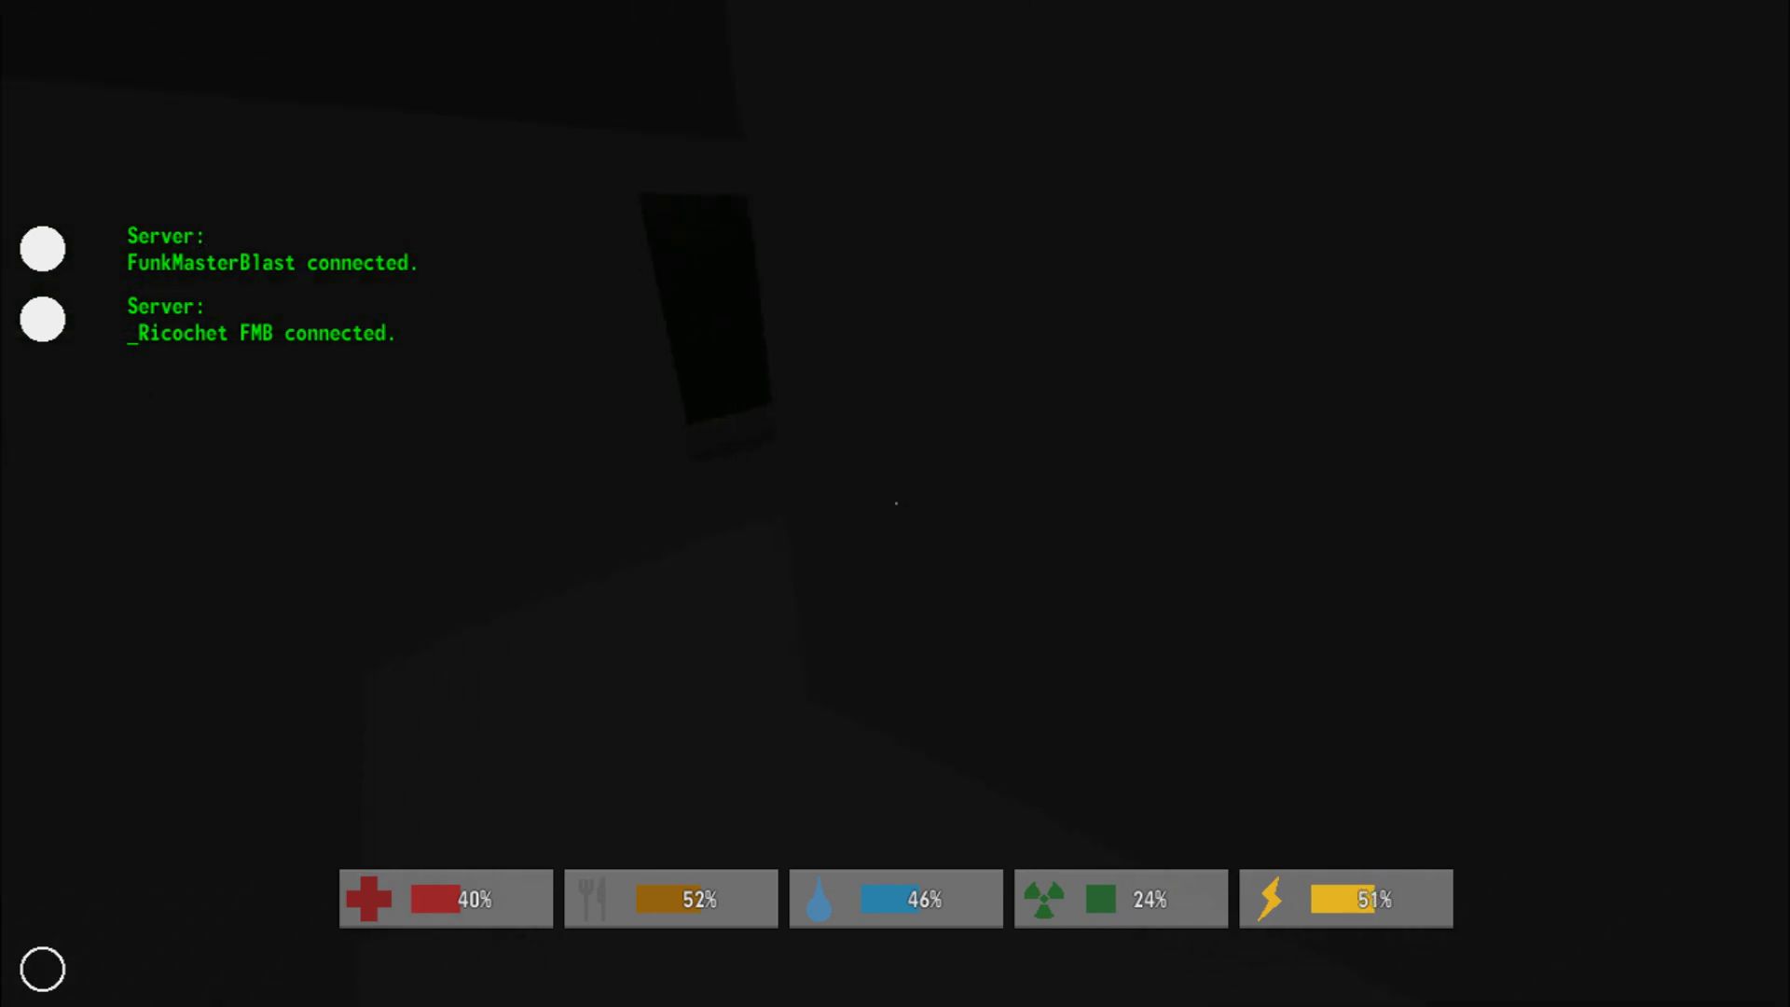
key("w")
key("w")
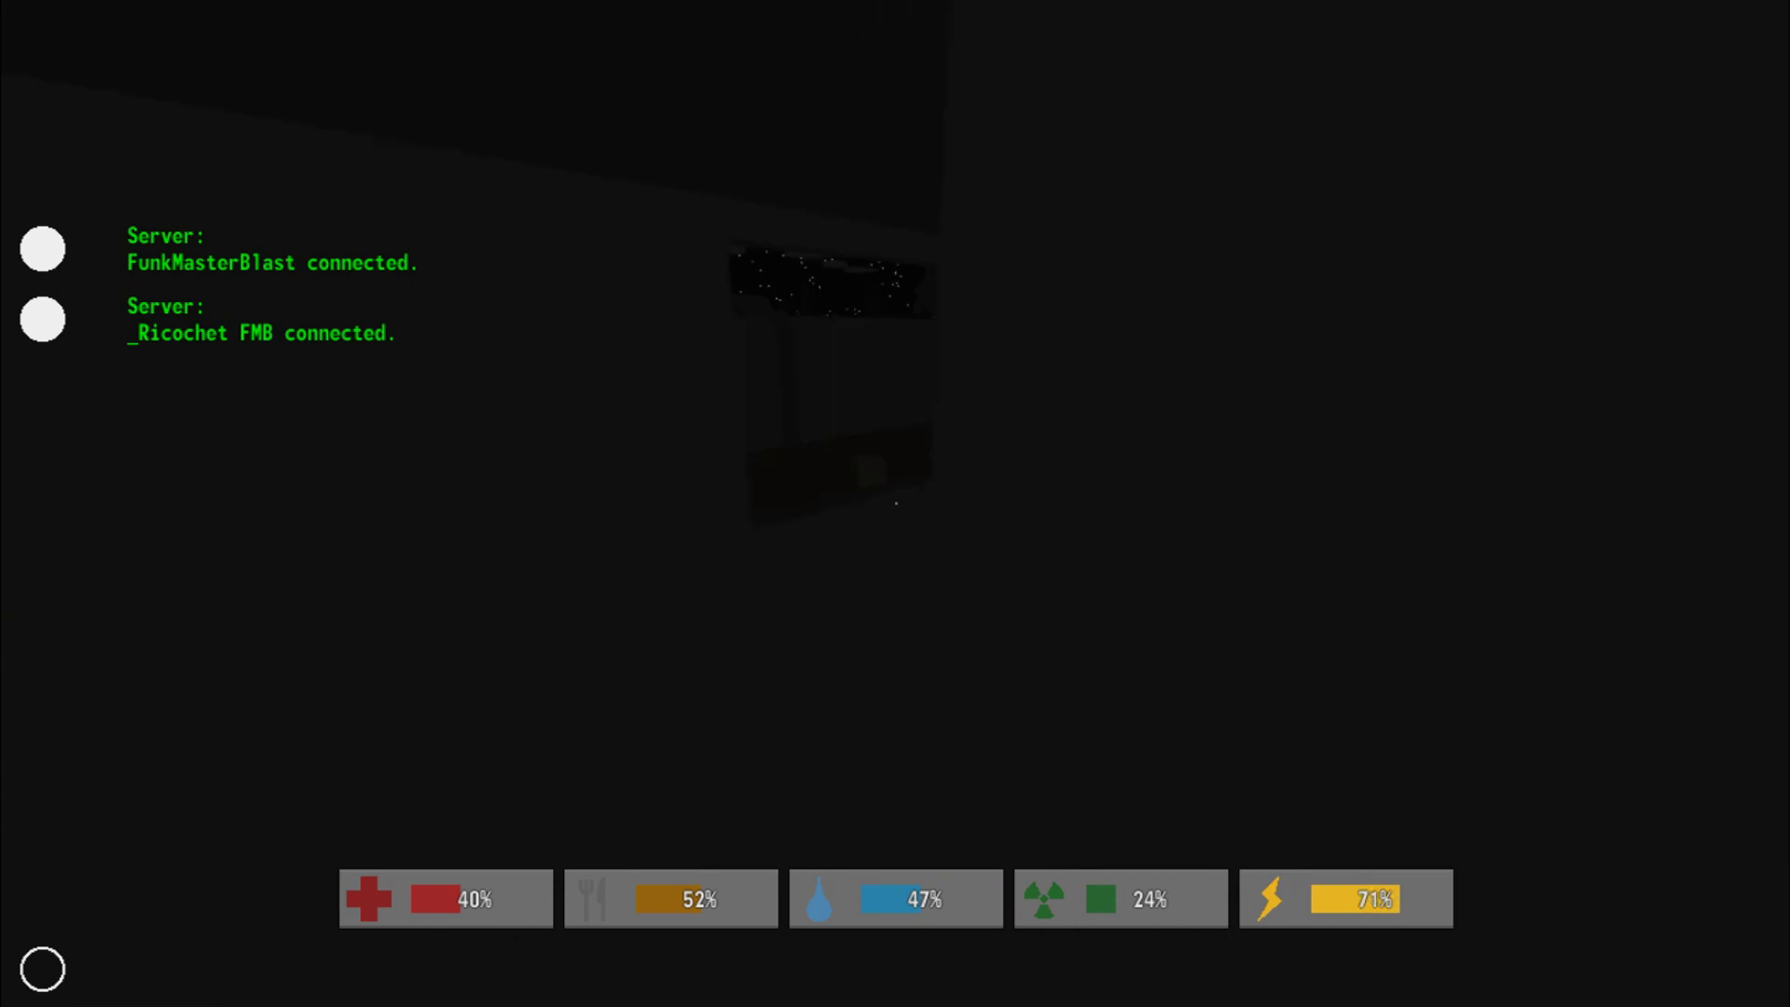
key("w")
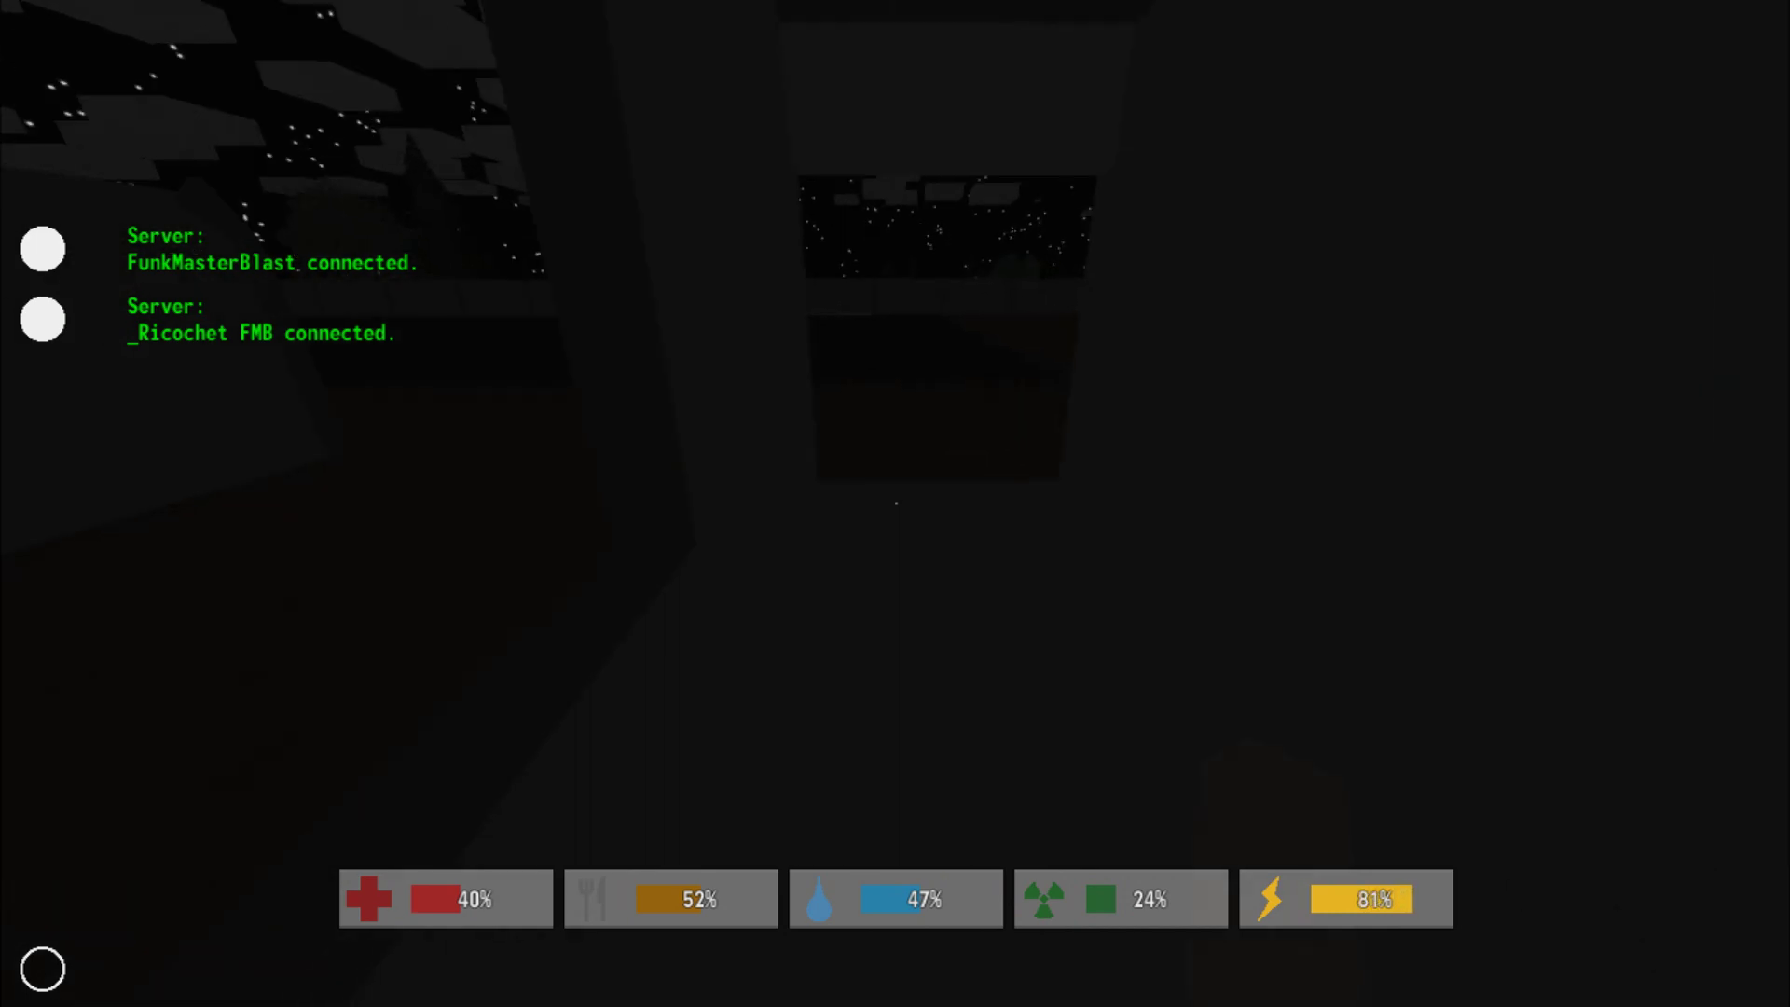
key("w")
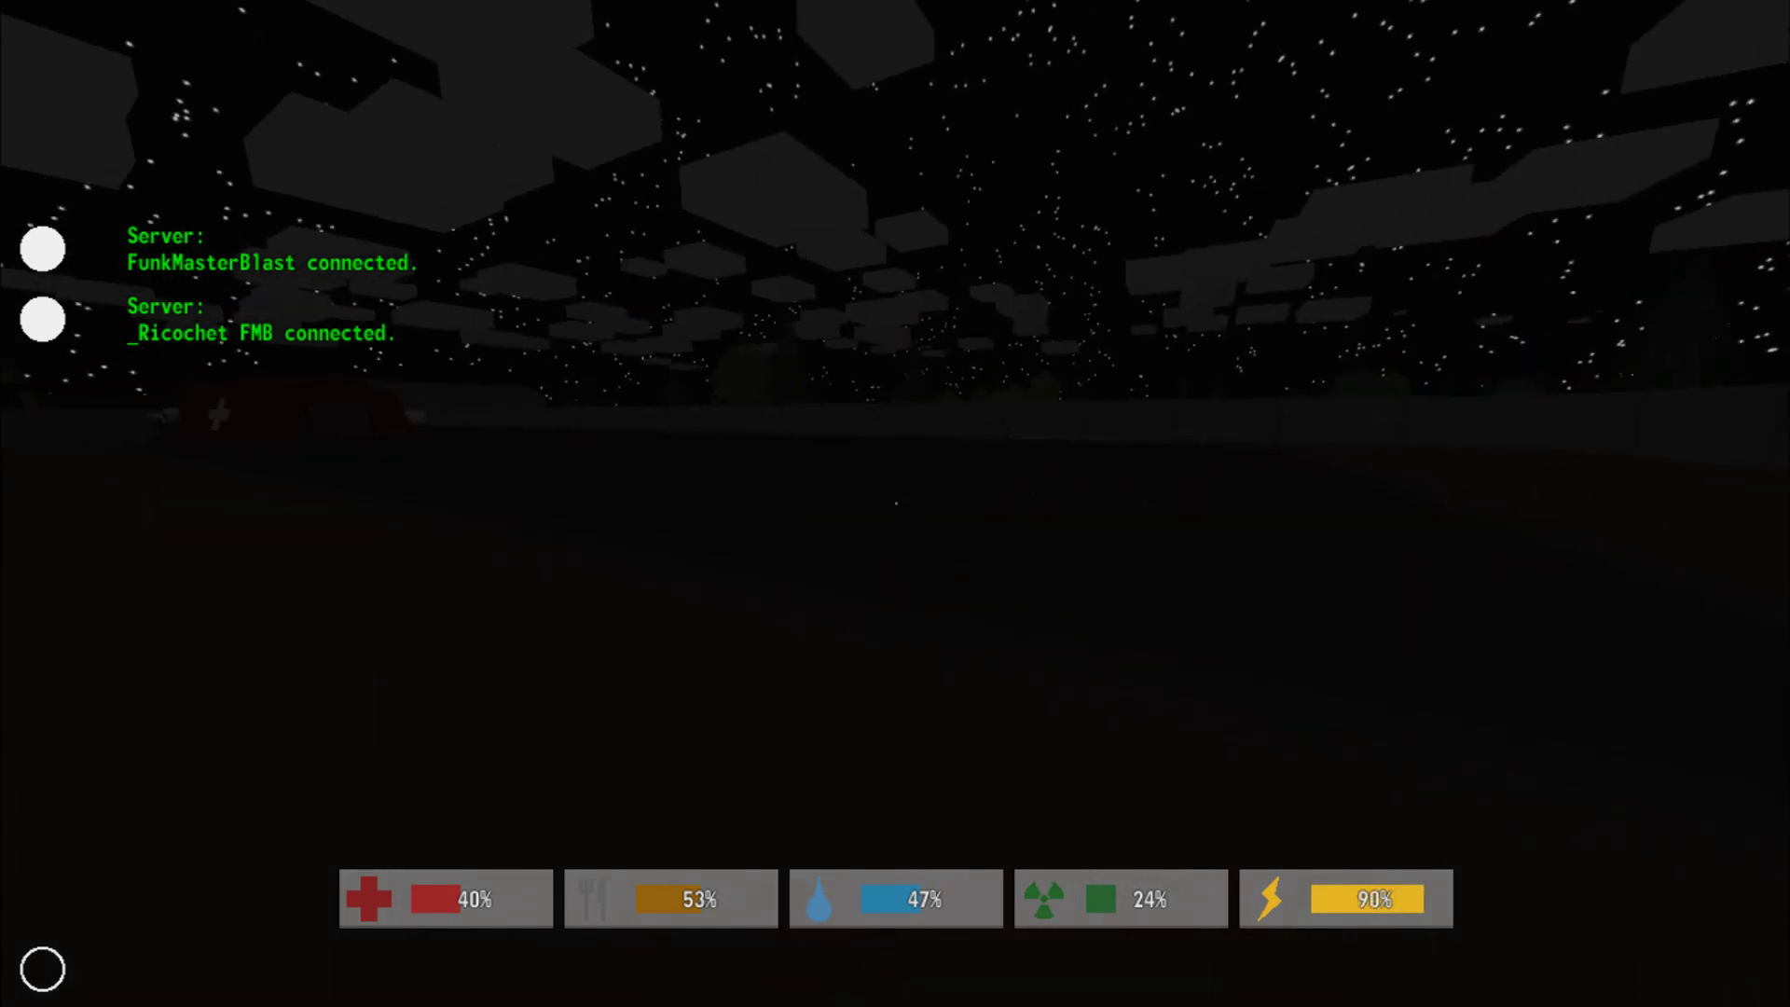
- Sprint across the open field into the red tent
key("w")
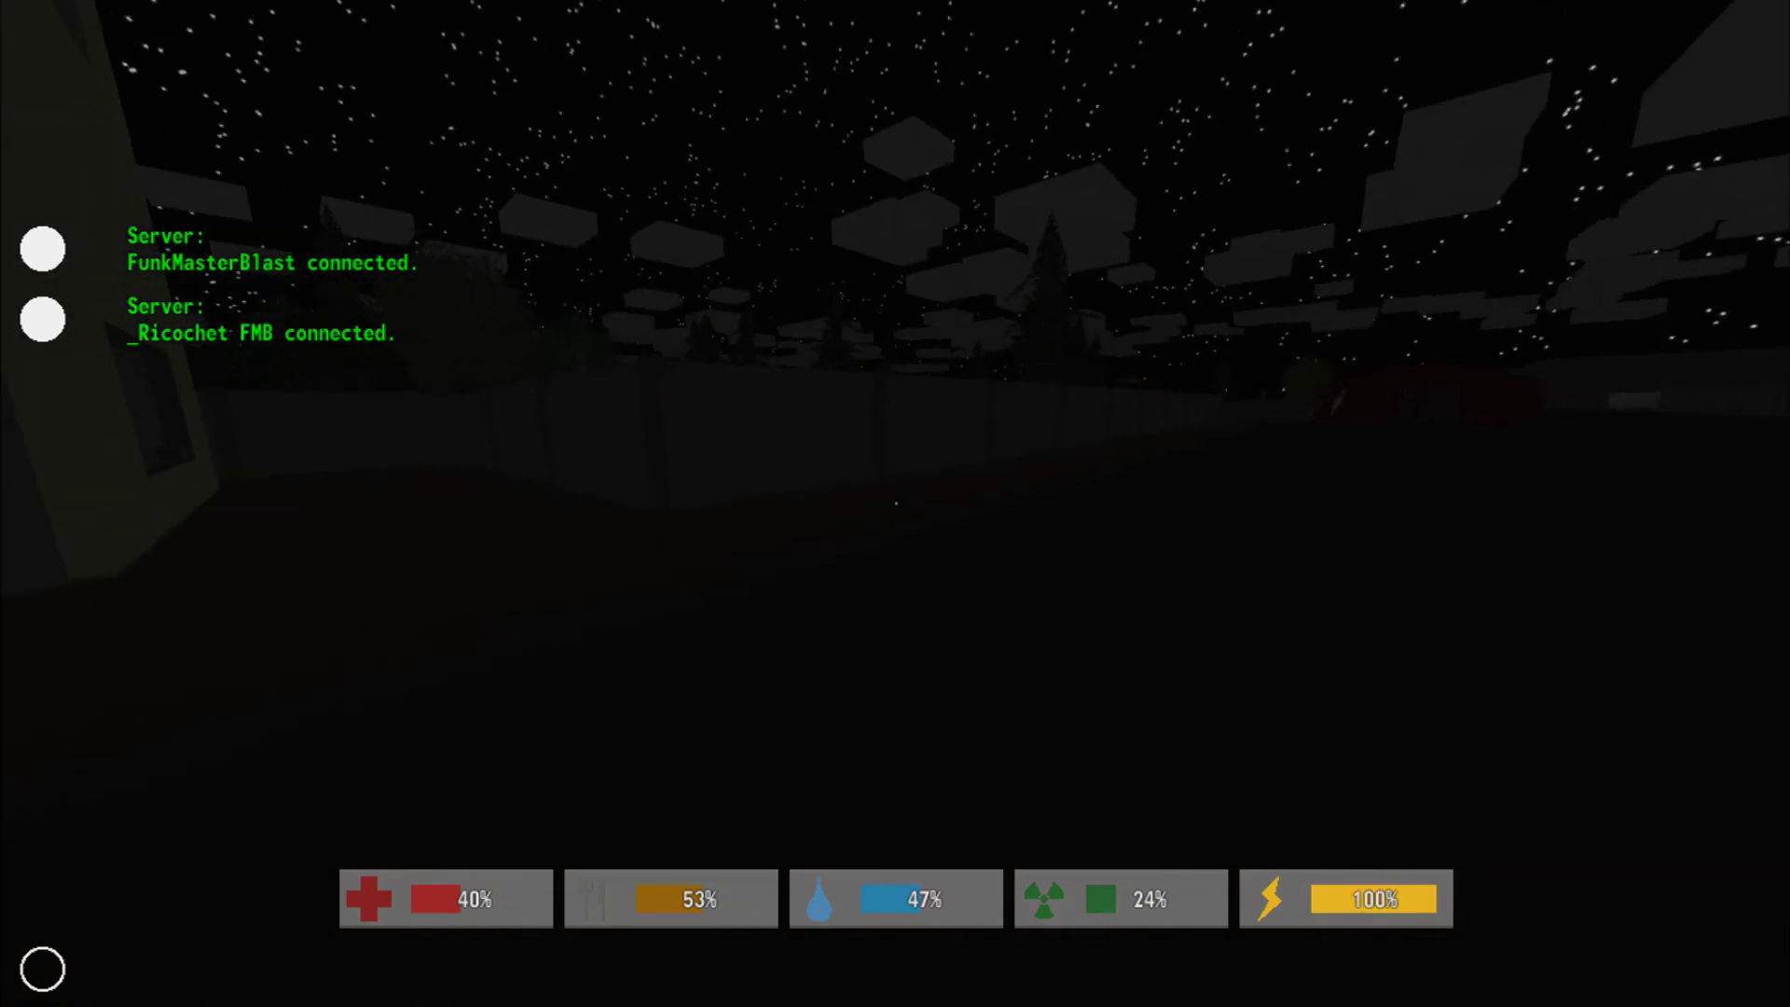
key("w")
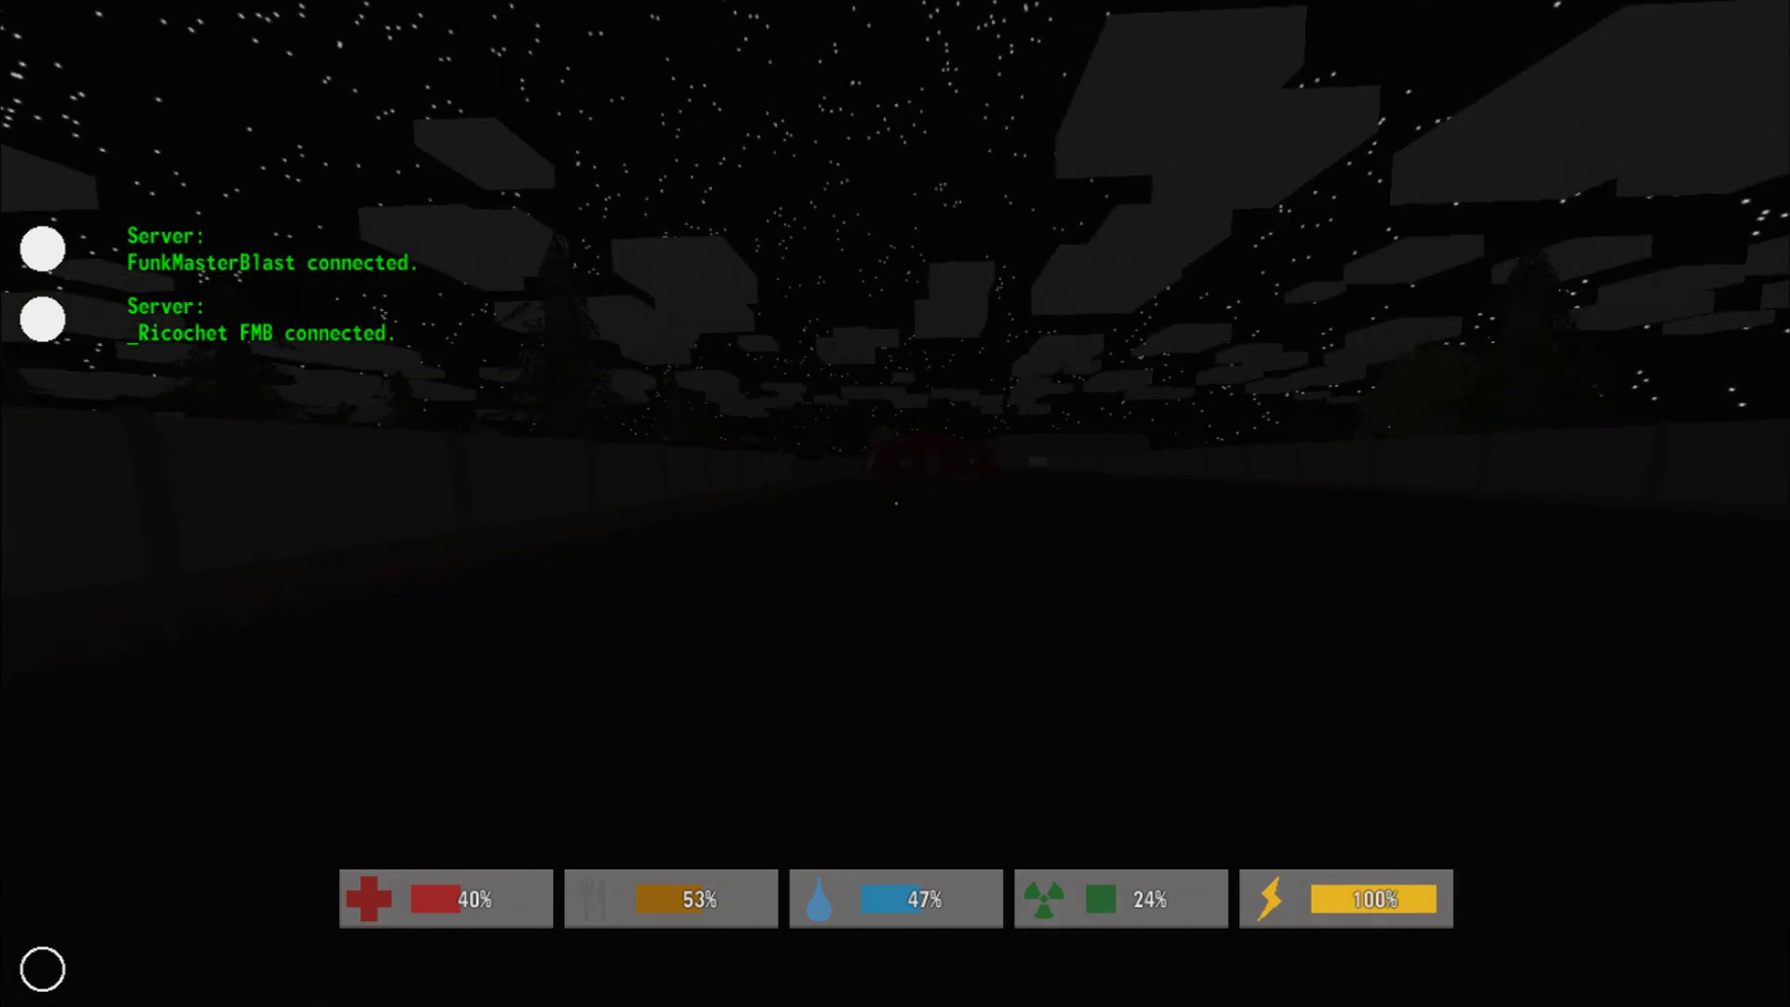
key("shift+w")
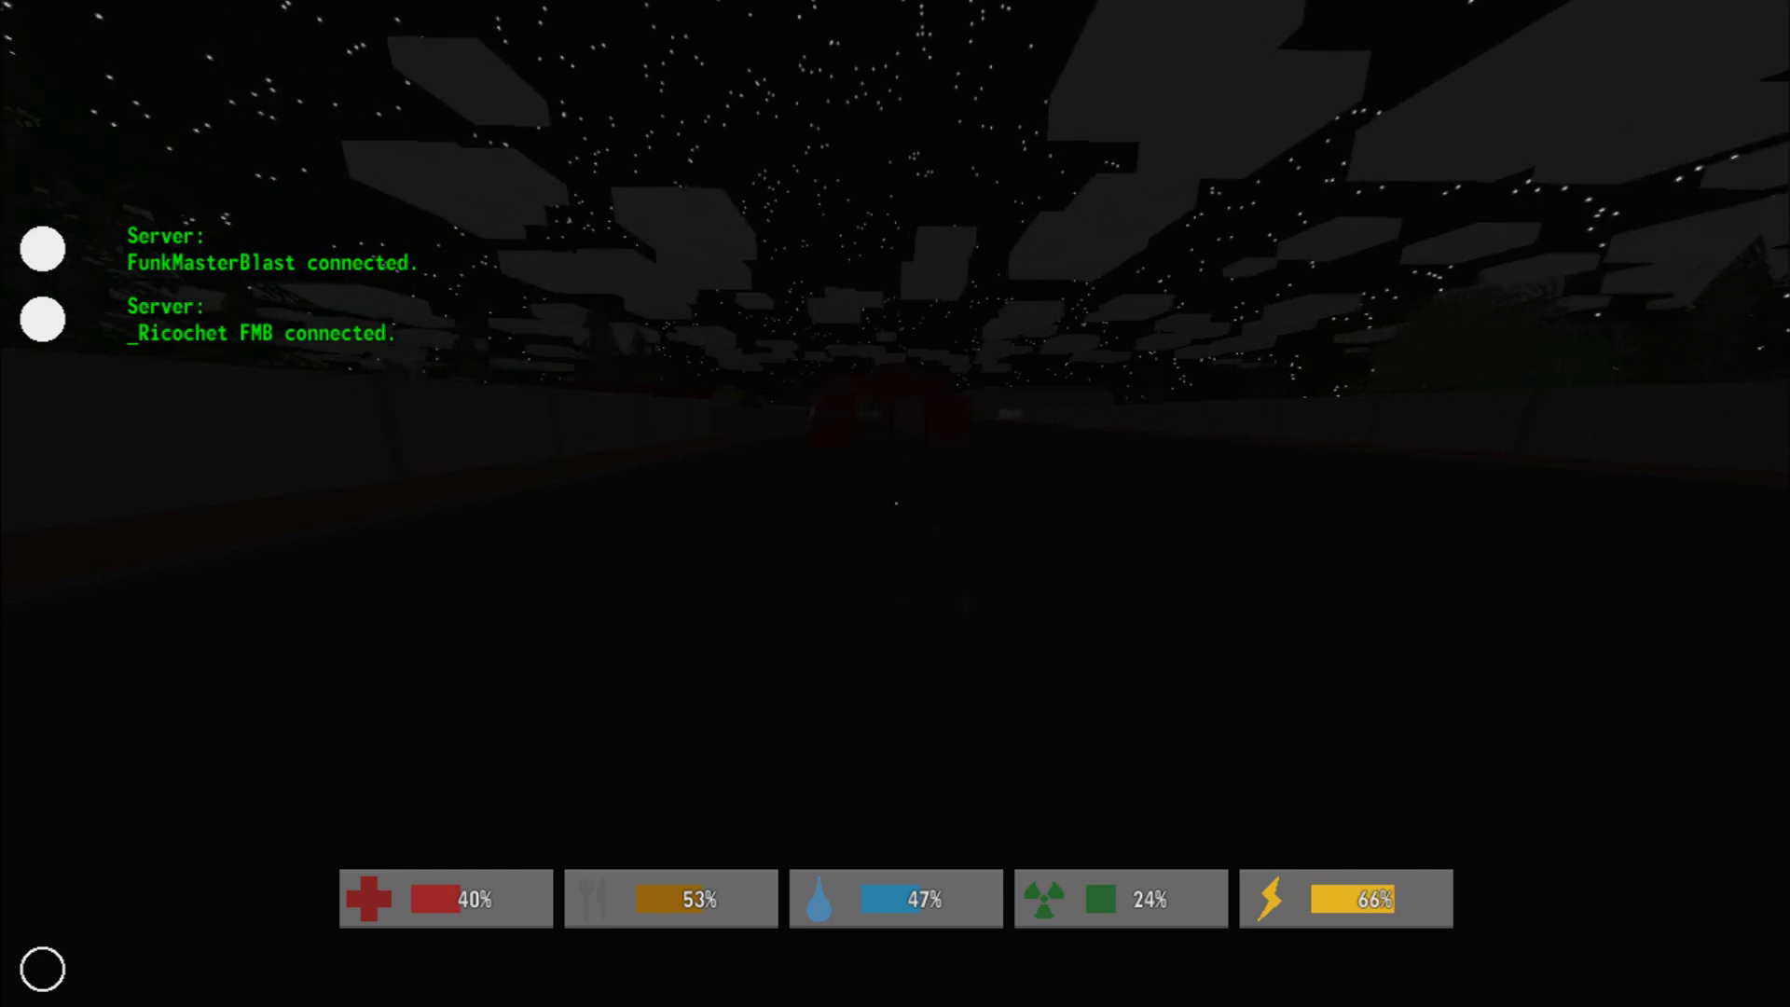
key("shift+w")
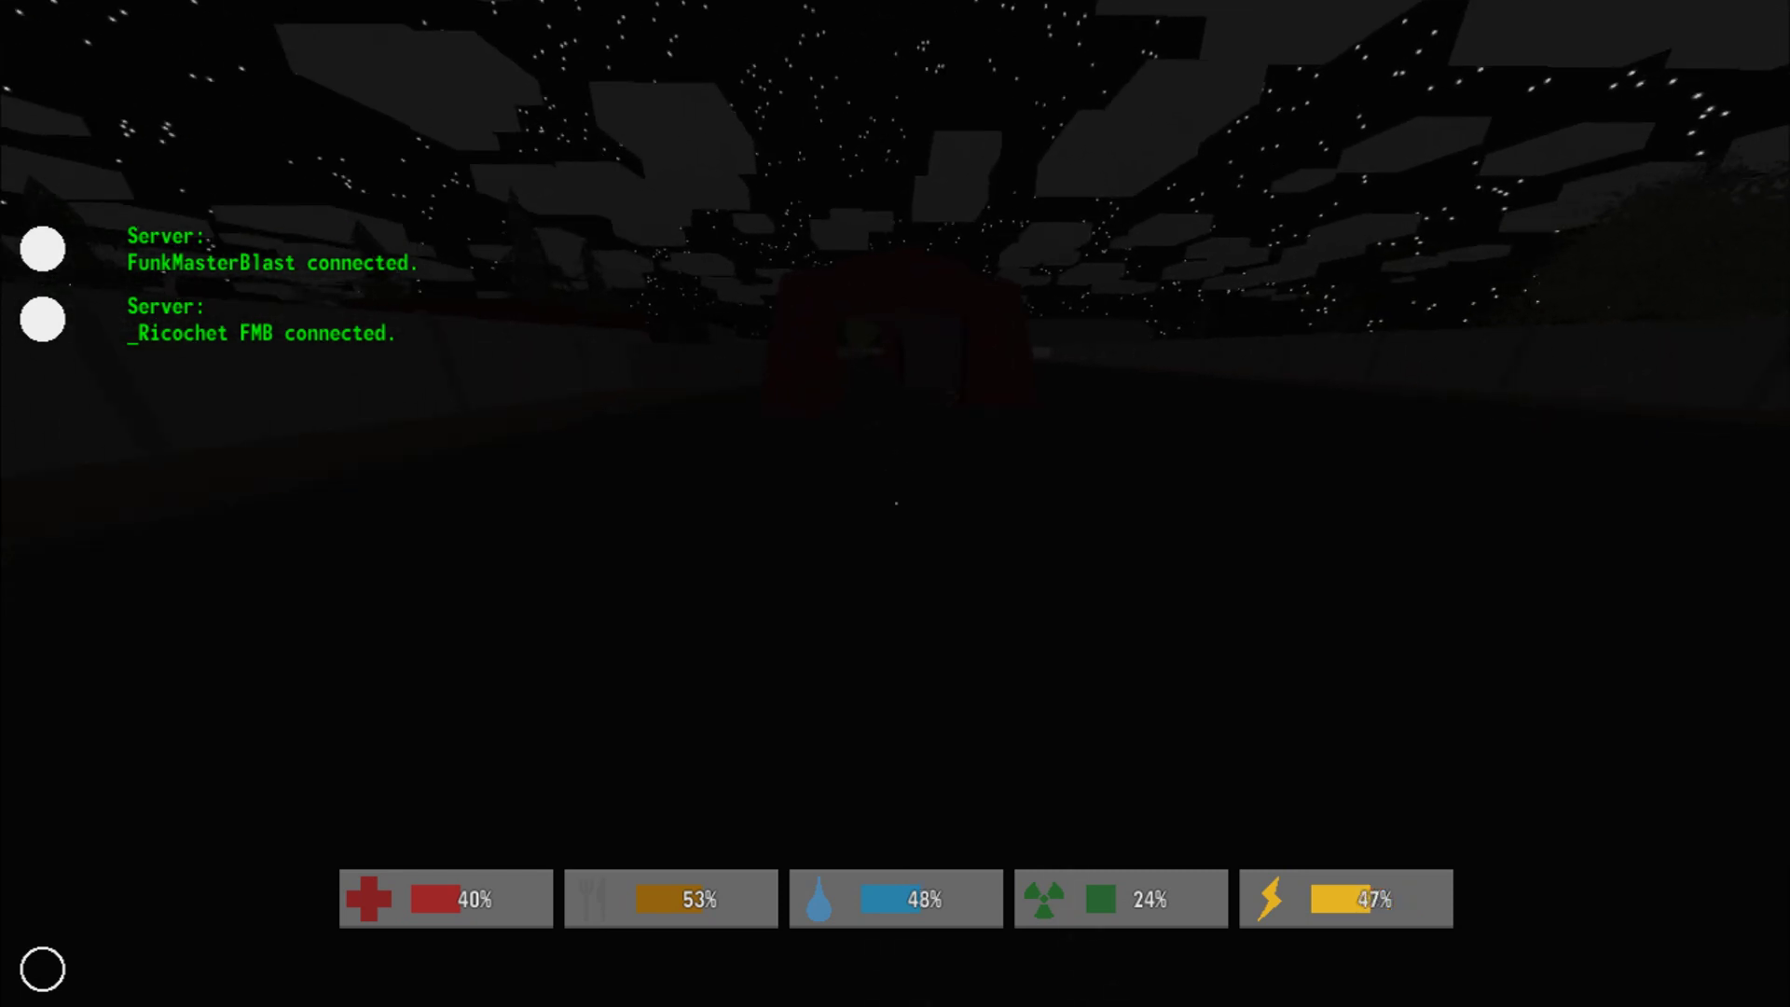
key("shift+w")
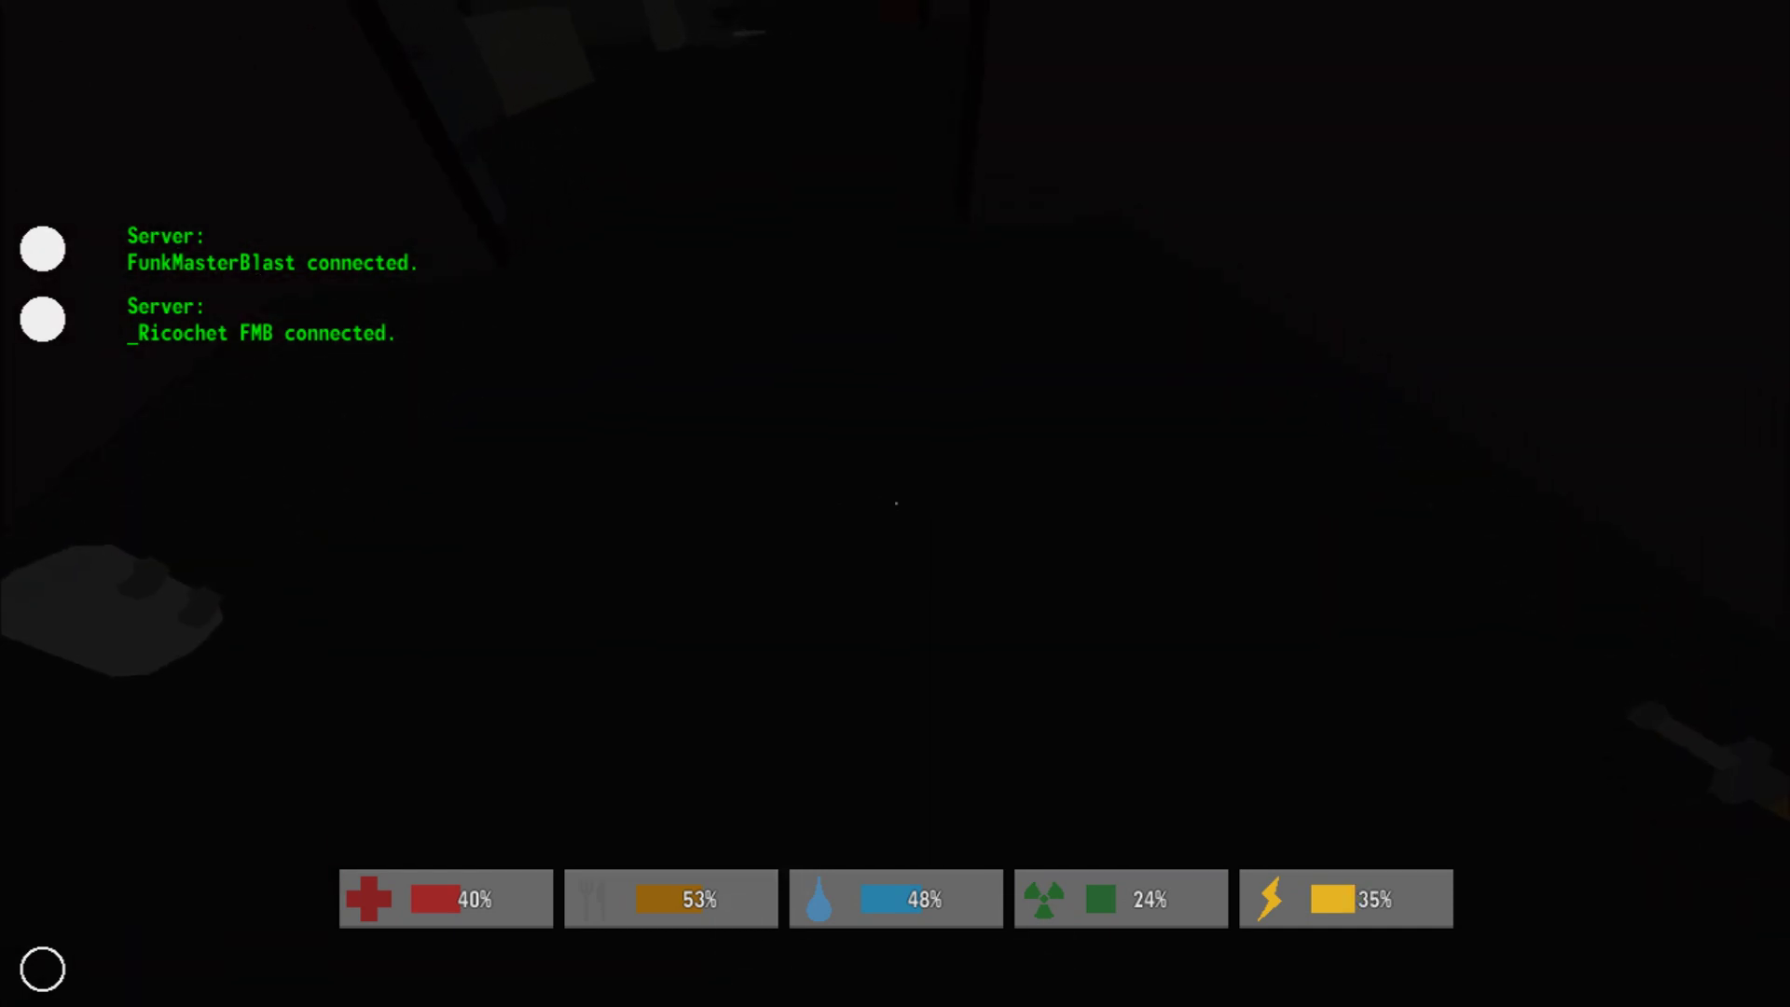
key("g")
- Drop the Lever Action rifle, the shells and the PEI Map
left_click(783, 446)
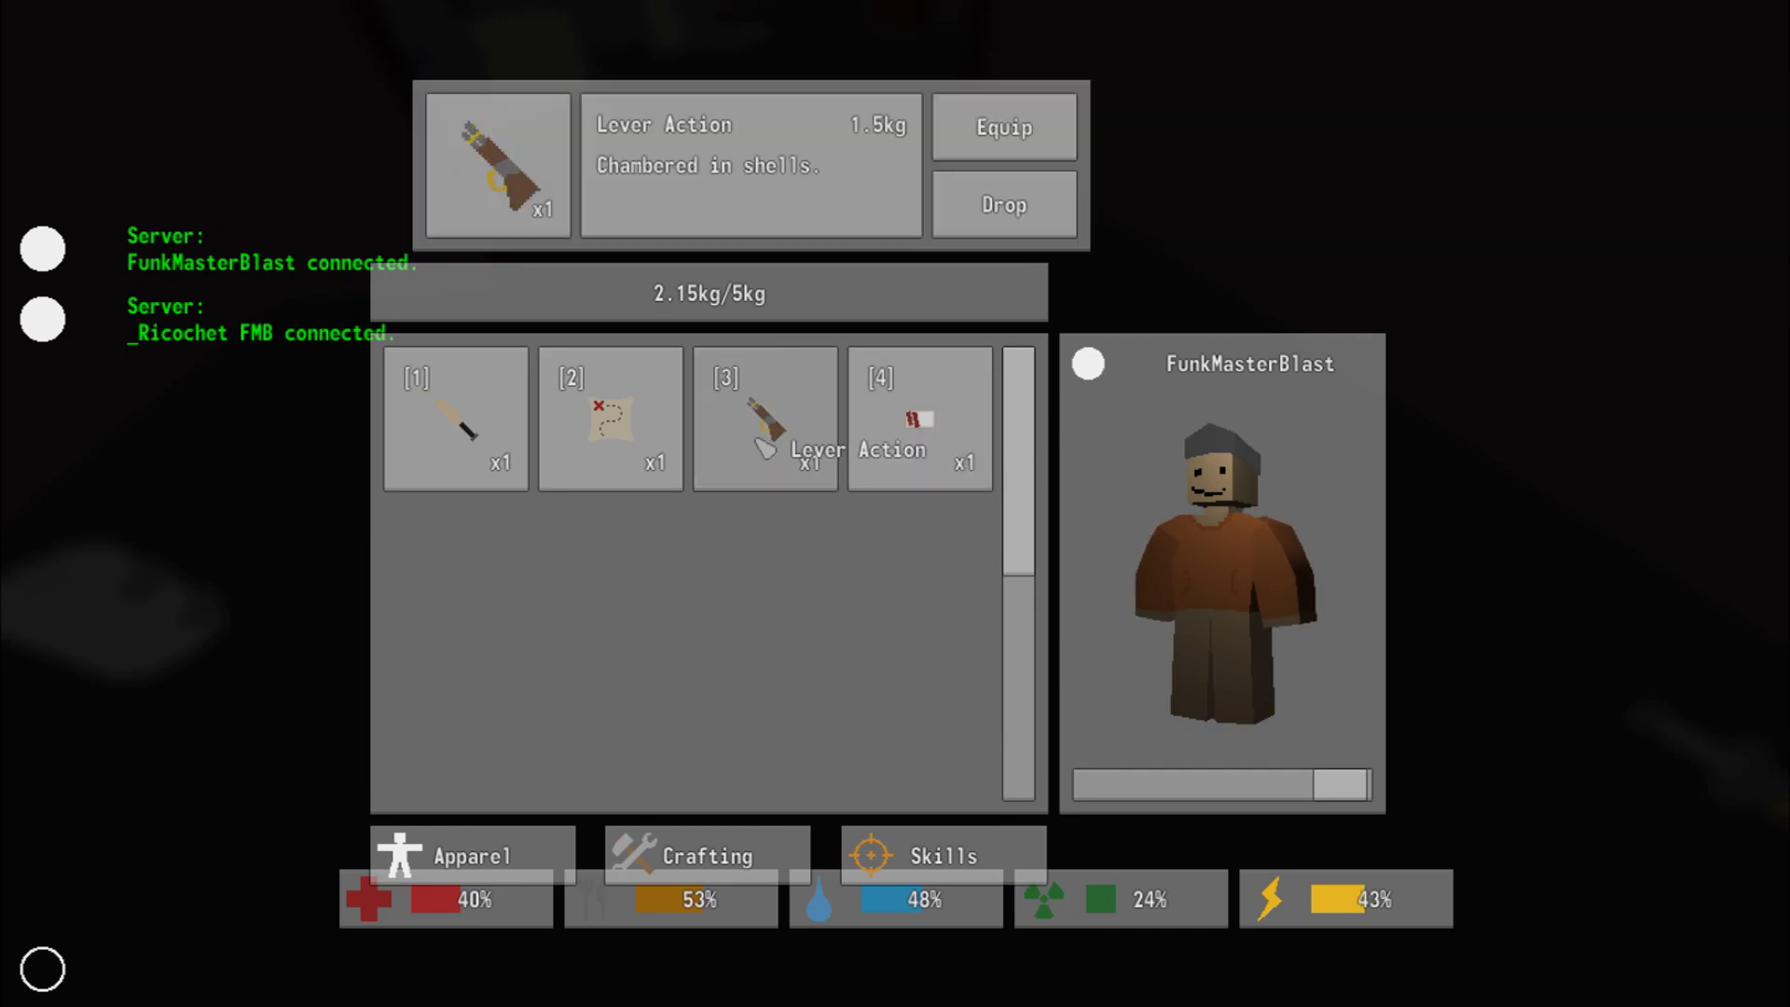
left_click(962, 213)
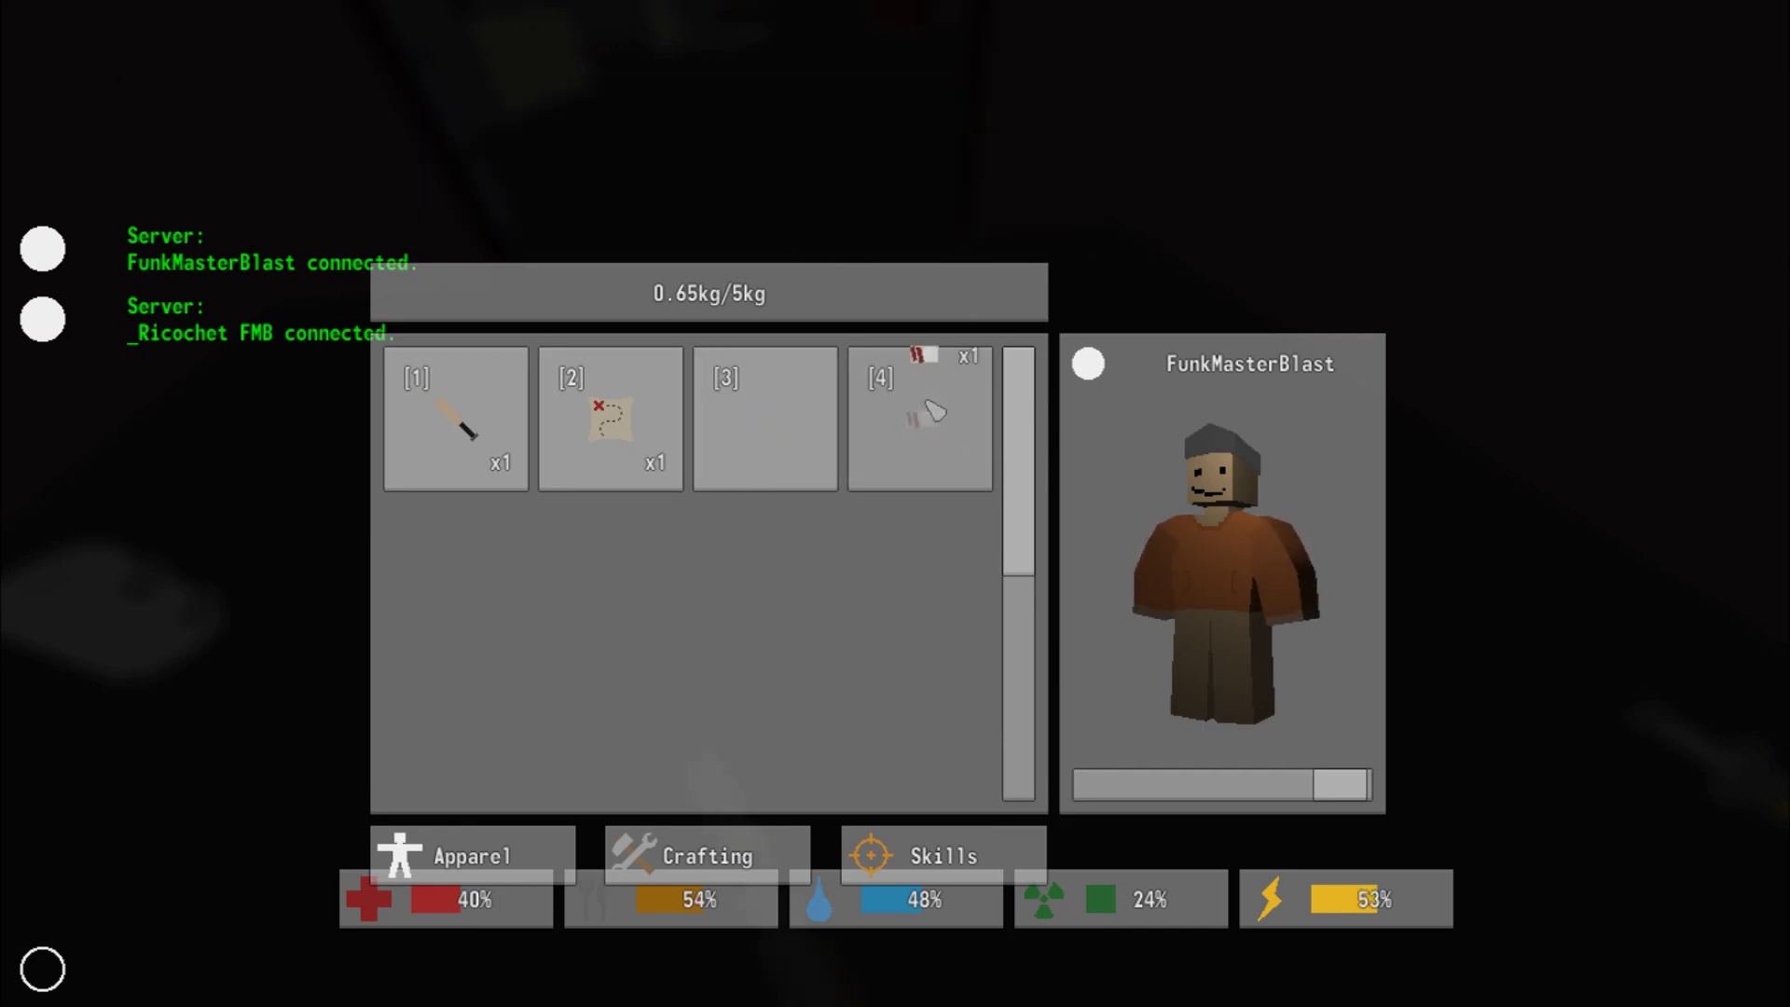
left_click(934, 423)
left_click(964, 212)
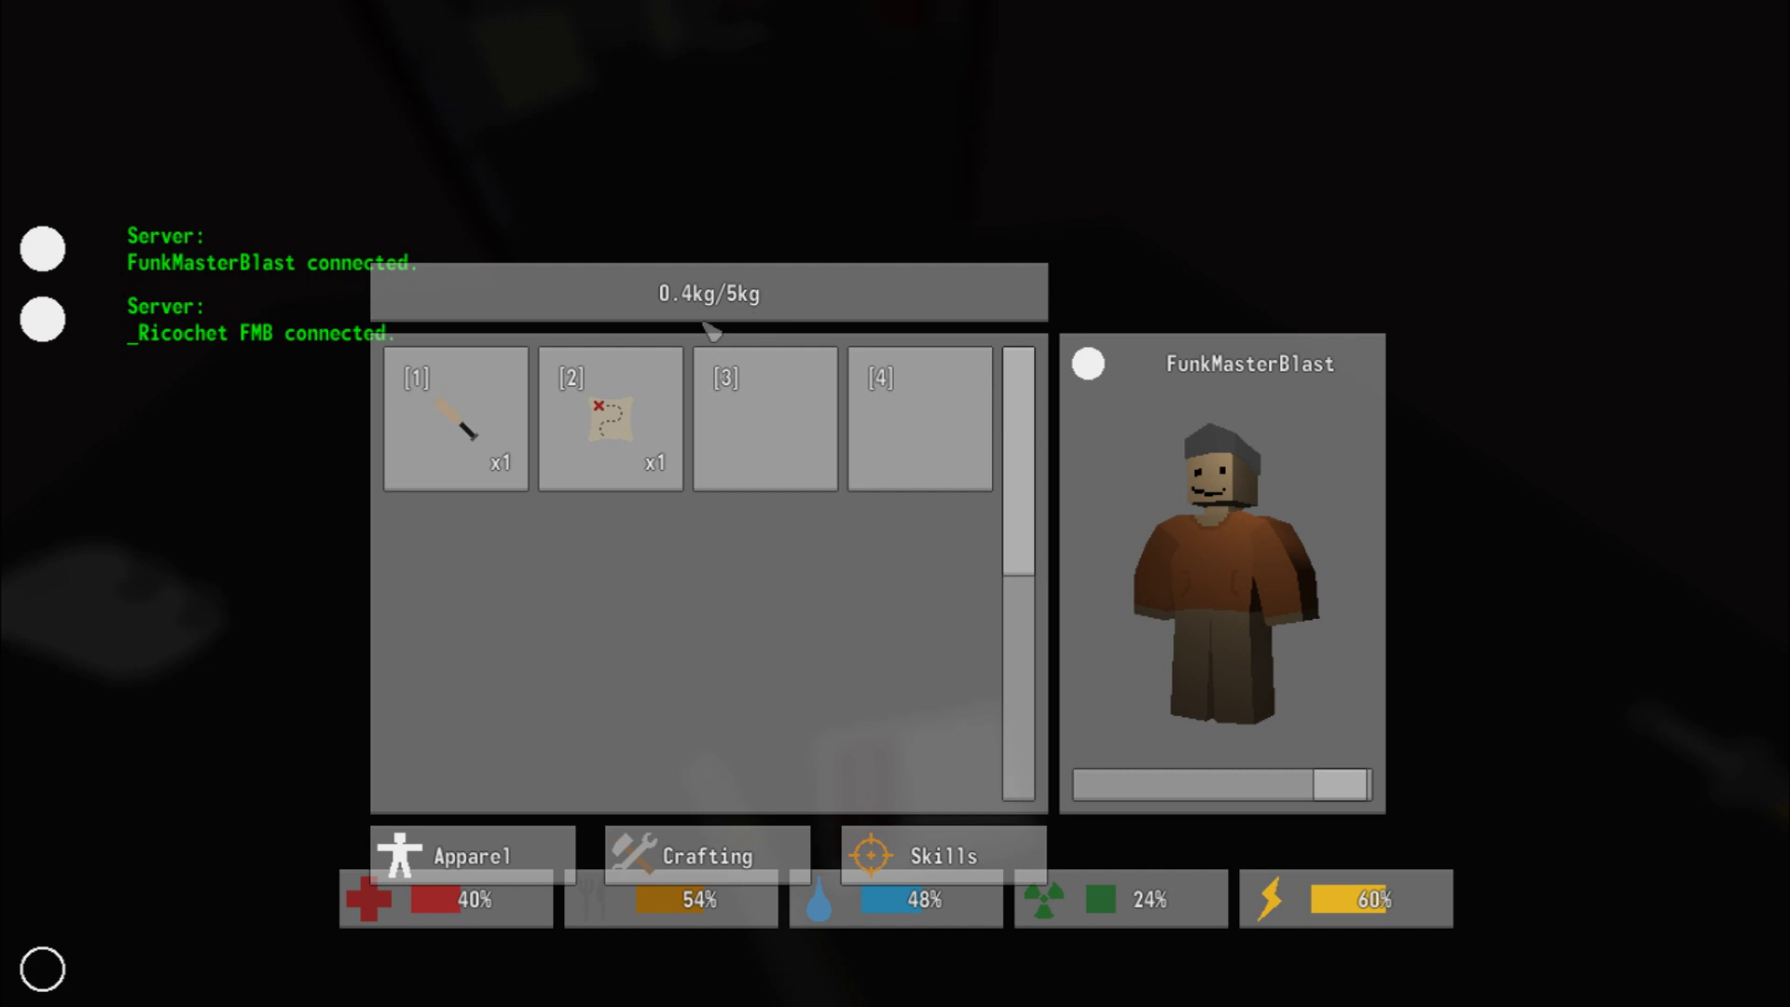
left_click(637, 420)
left_click(962, 212)
key("Tab")
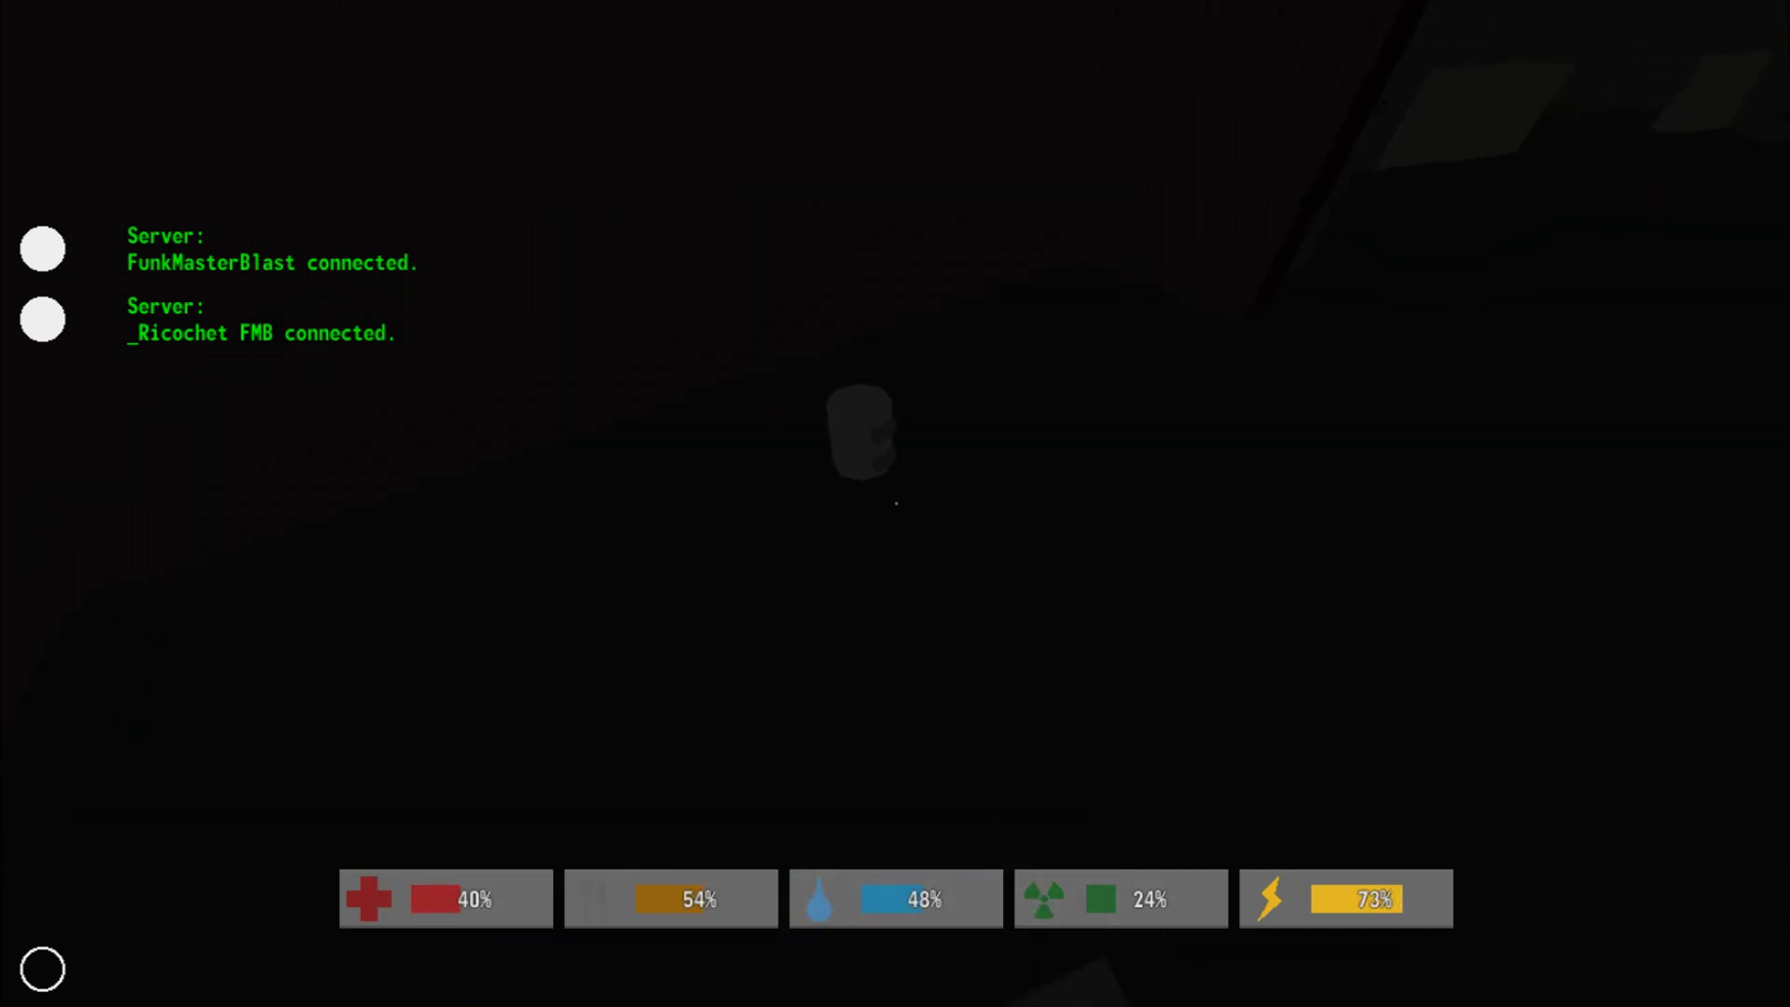
- Pick up the floor bandage, equip it and apply it to restore health
key("f")
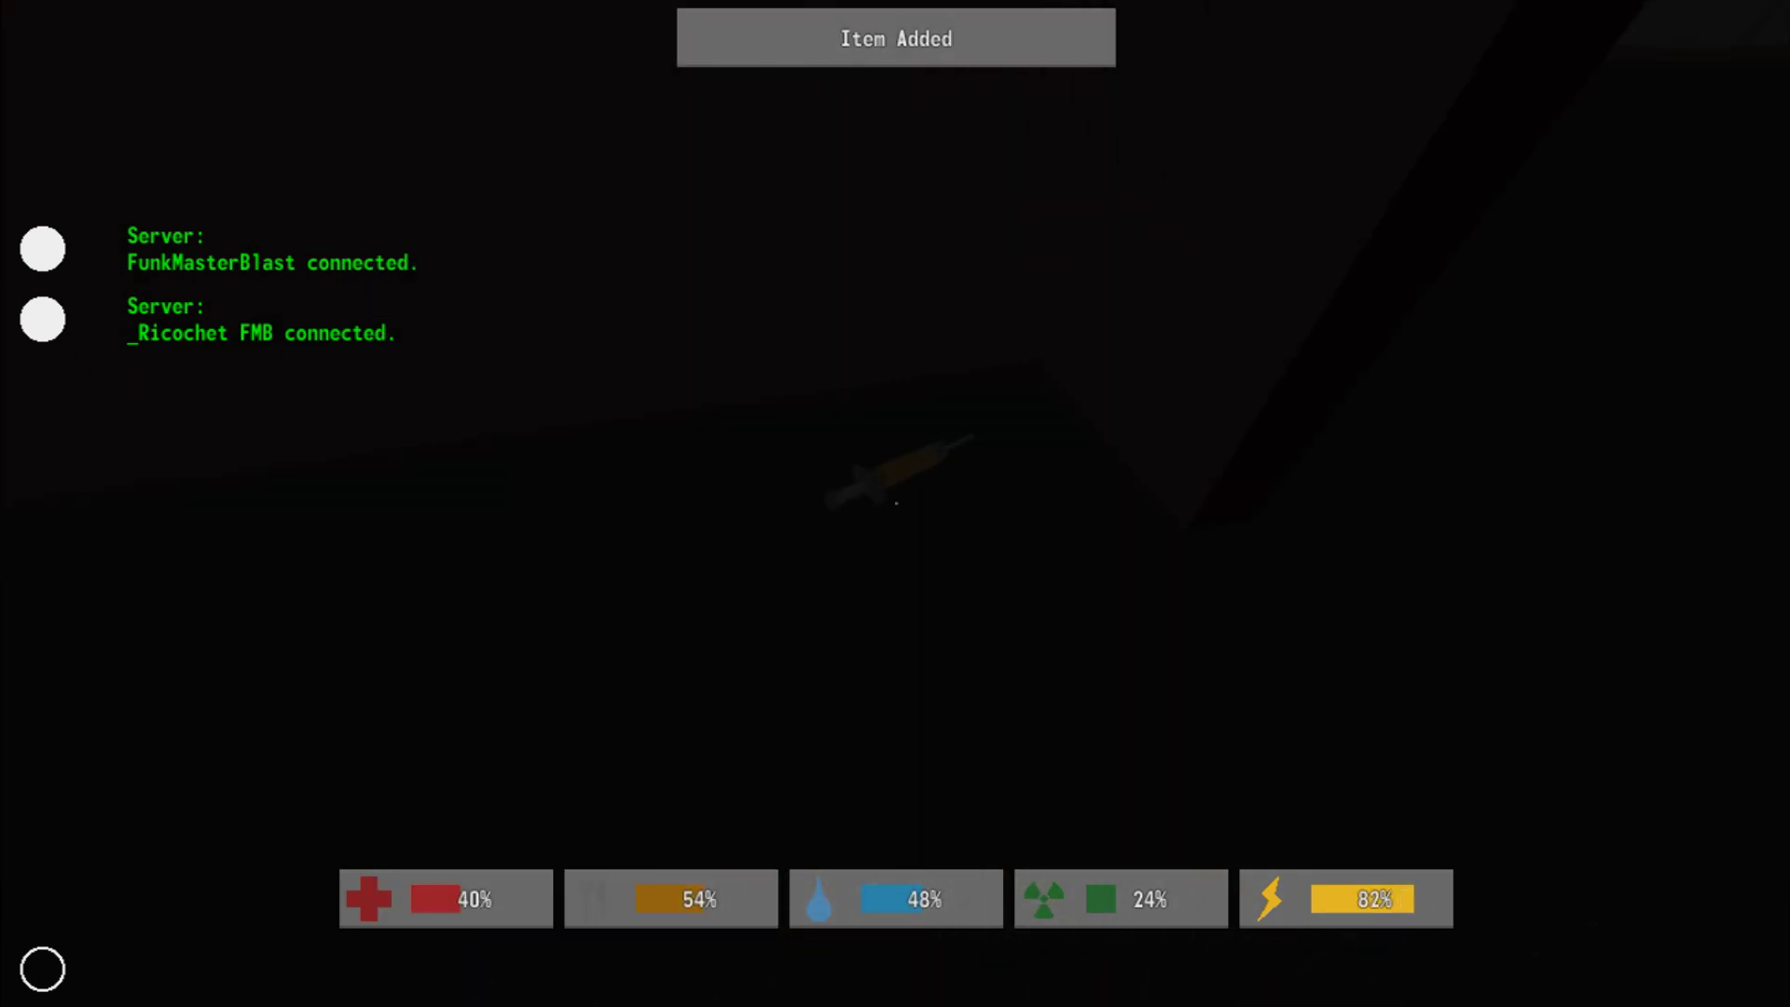
key("g")
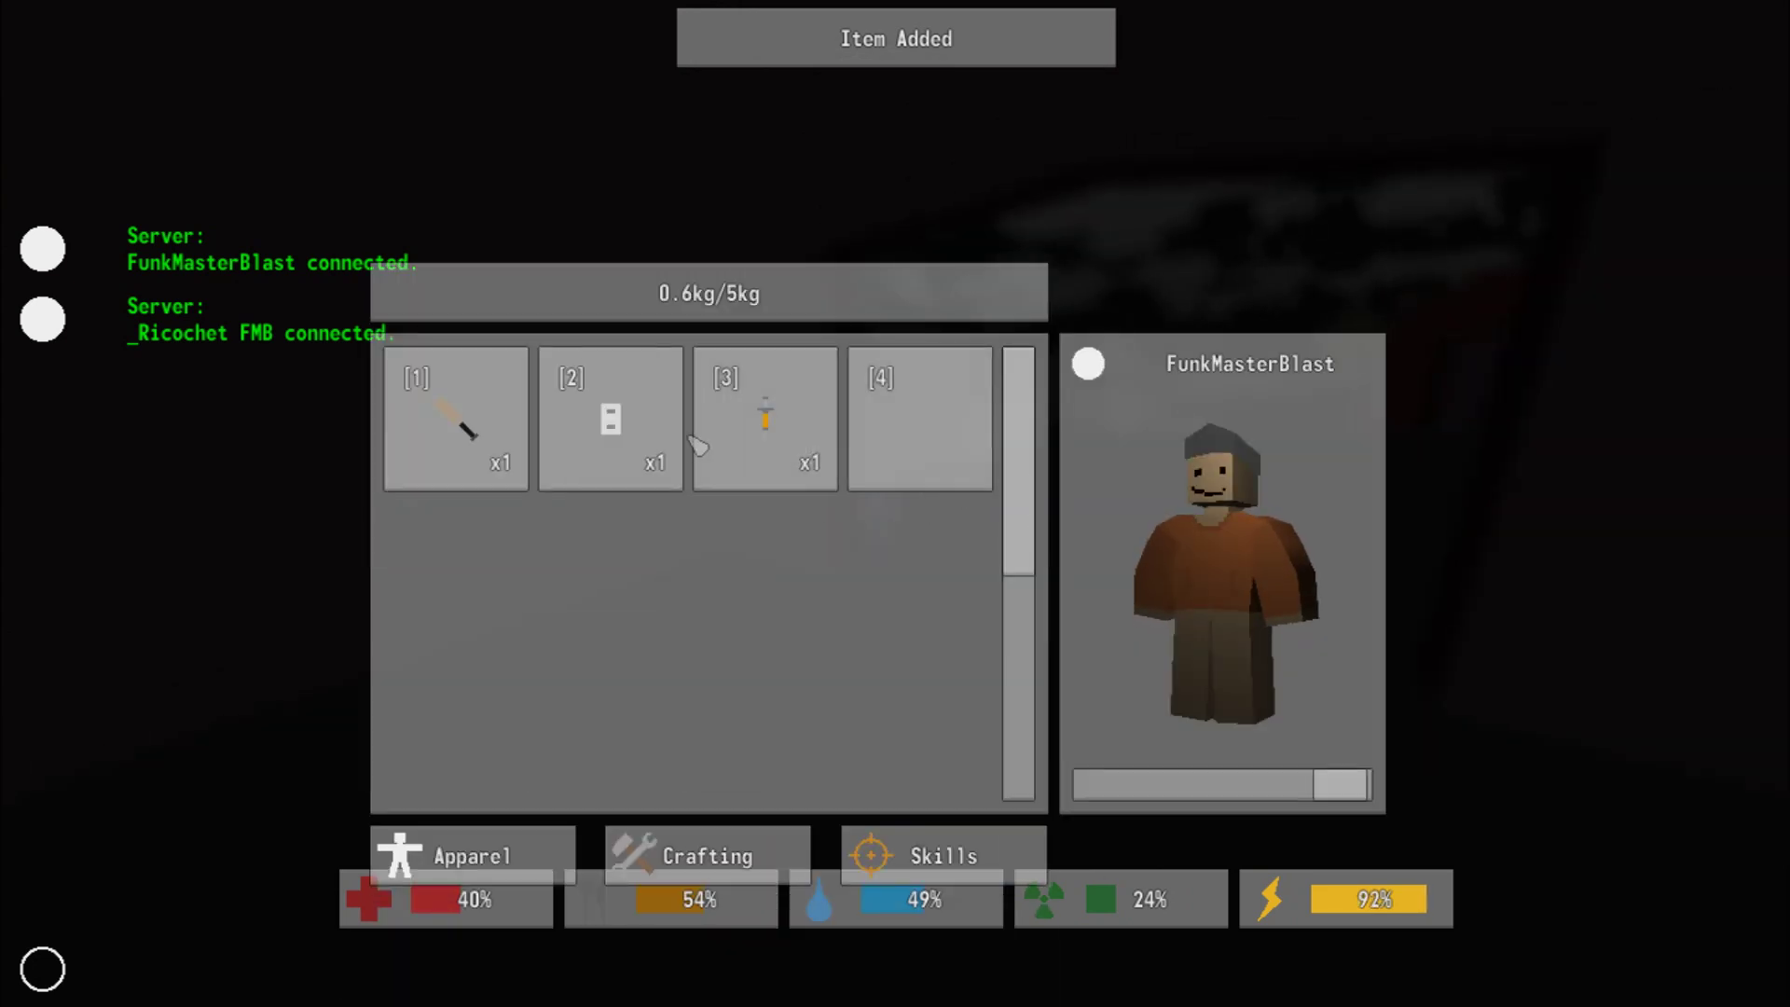
left_click(628, 448)
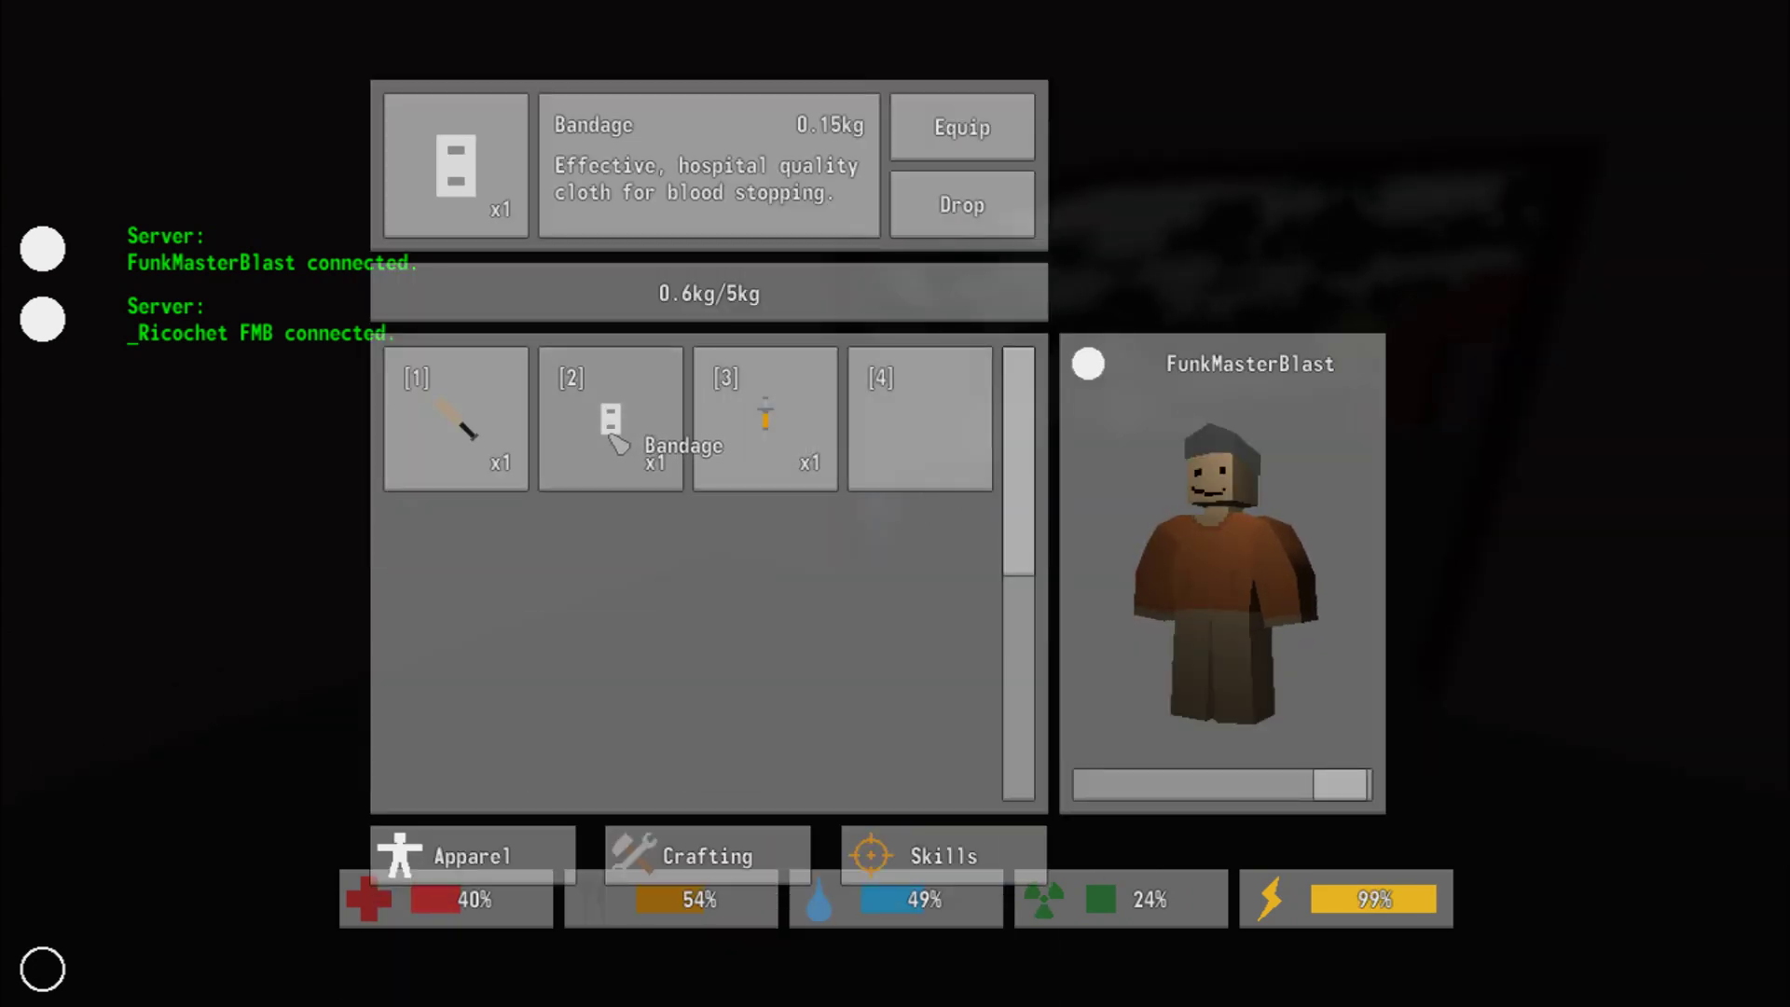
left_click(963, 128)
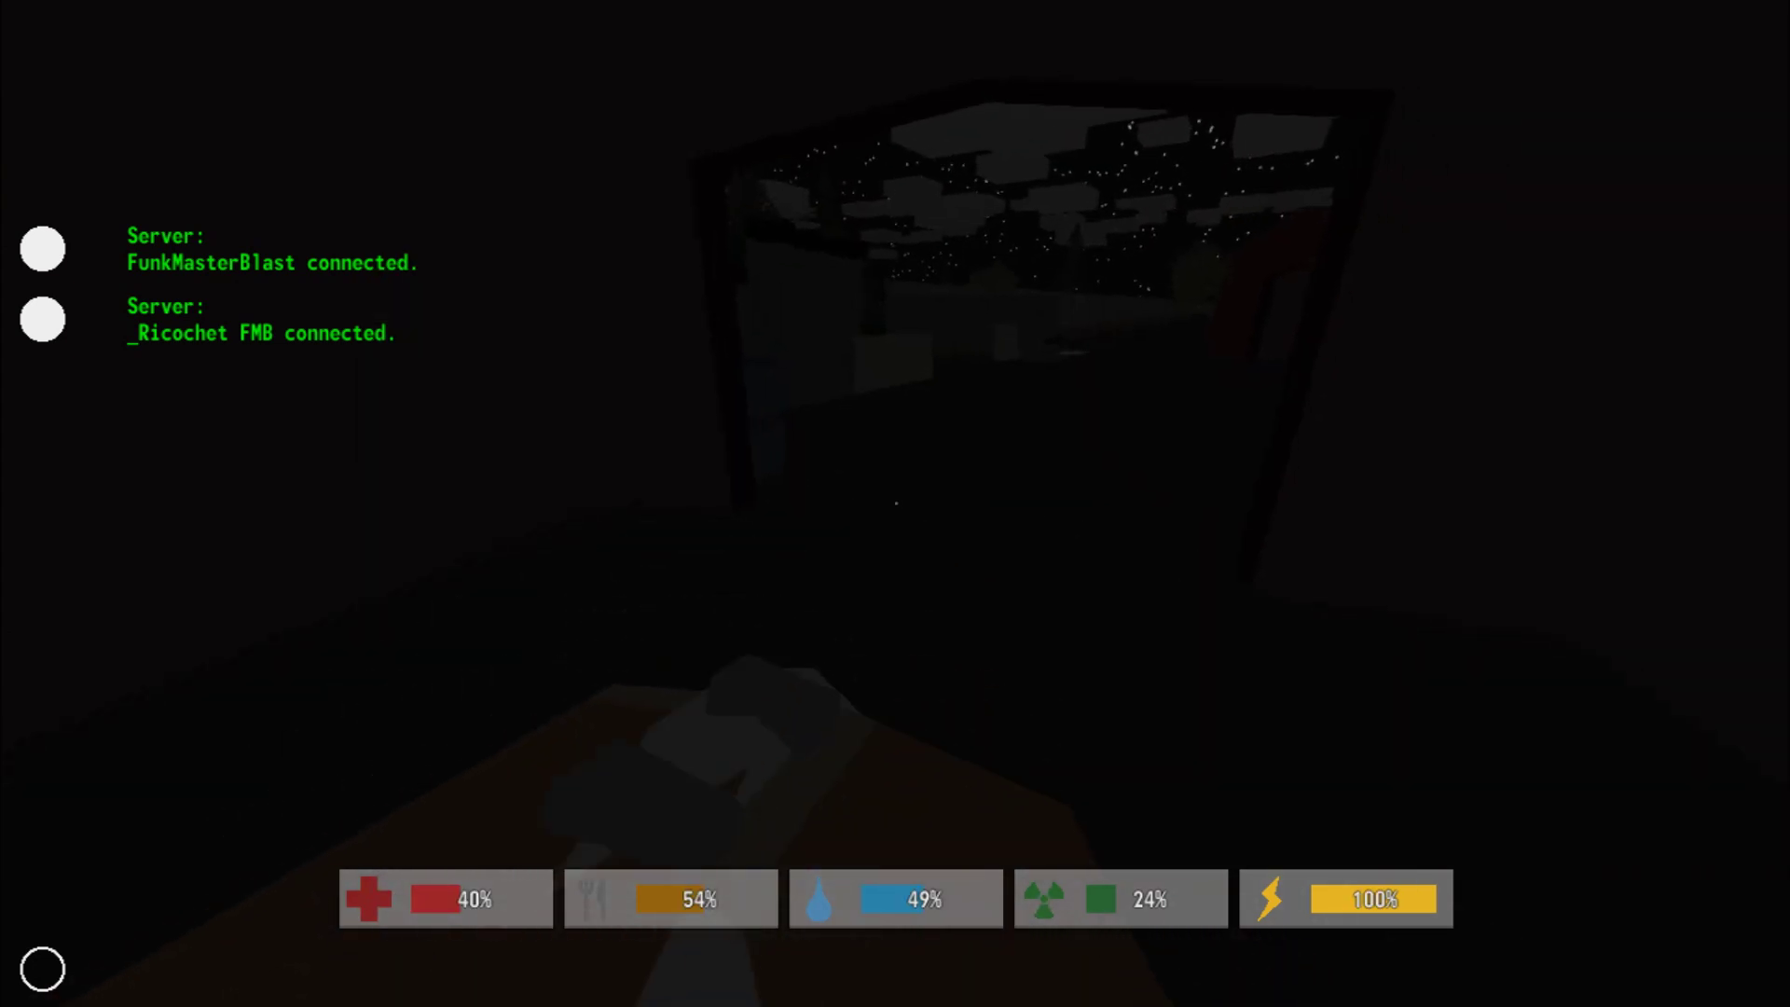
left_click(895, 504)
- Walk out of the tent, pick up the Cloth, and view its details in the inventory
key("w")
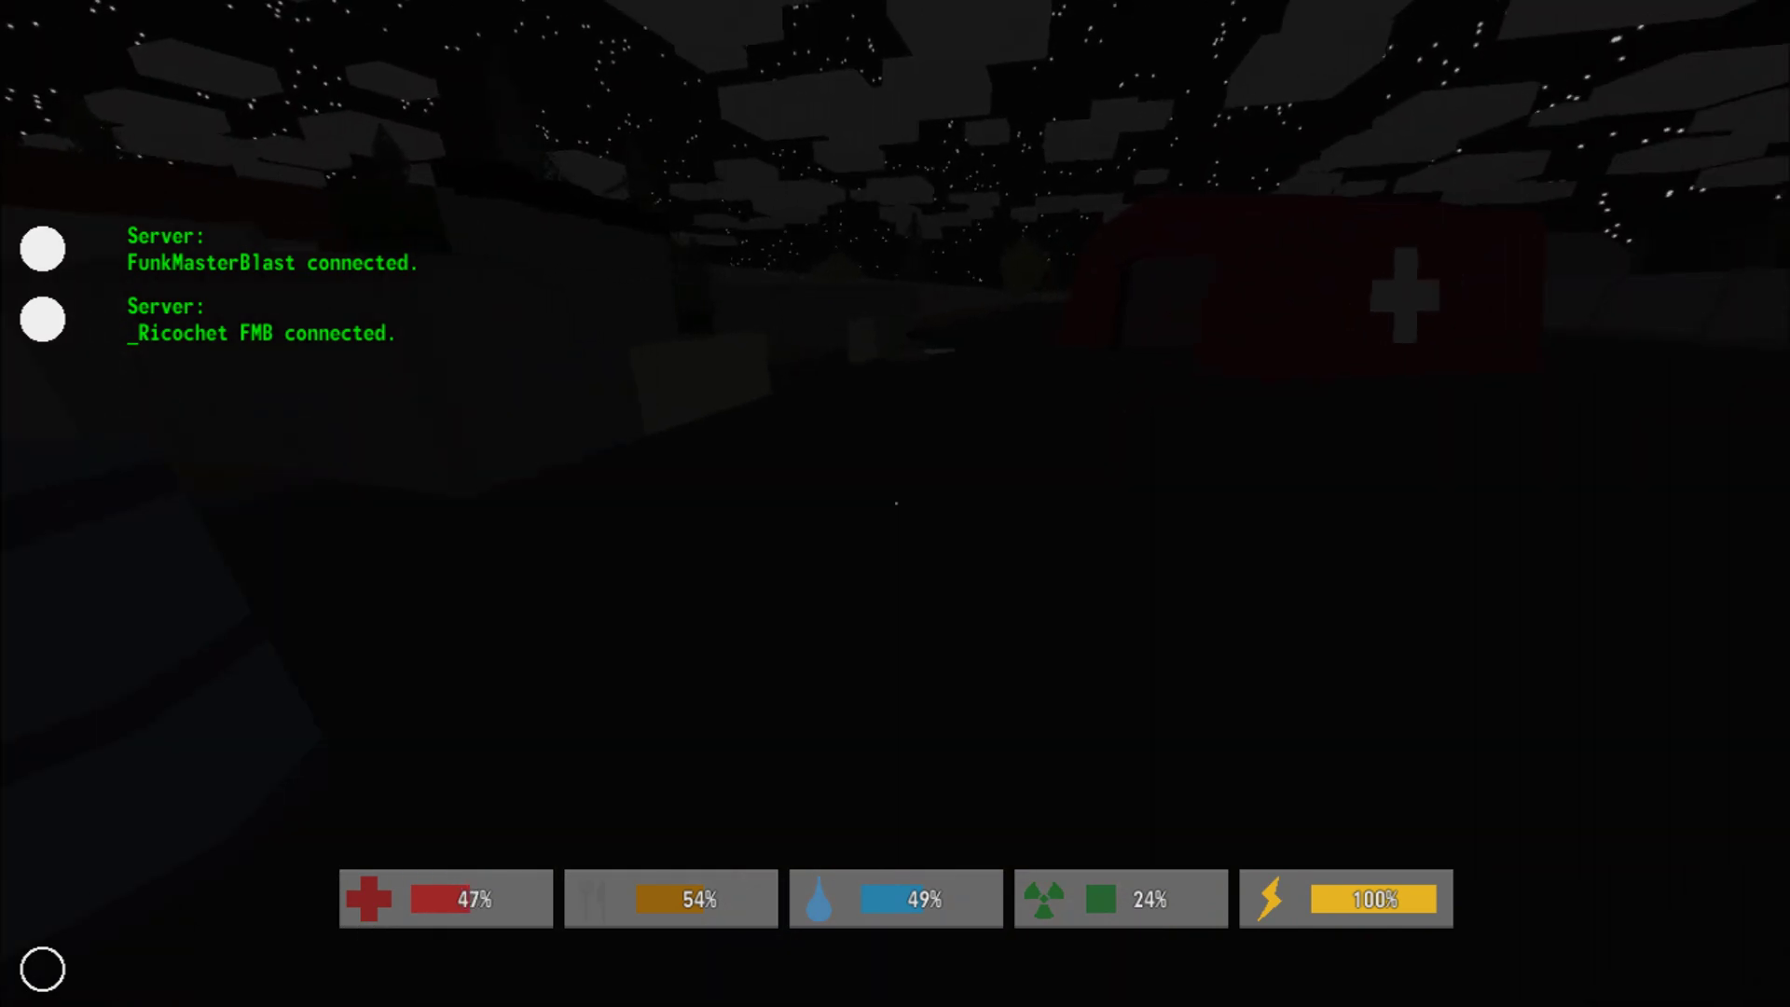
key("w")
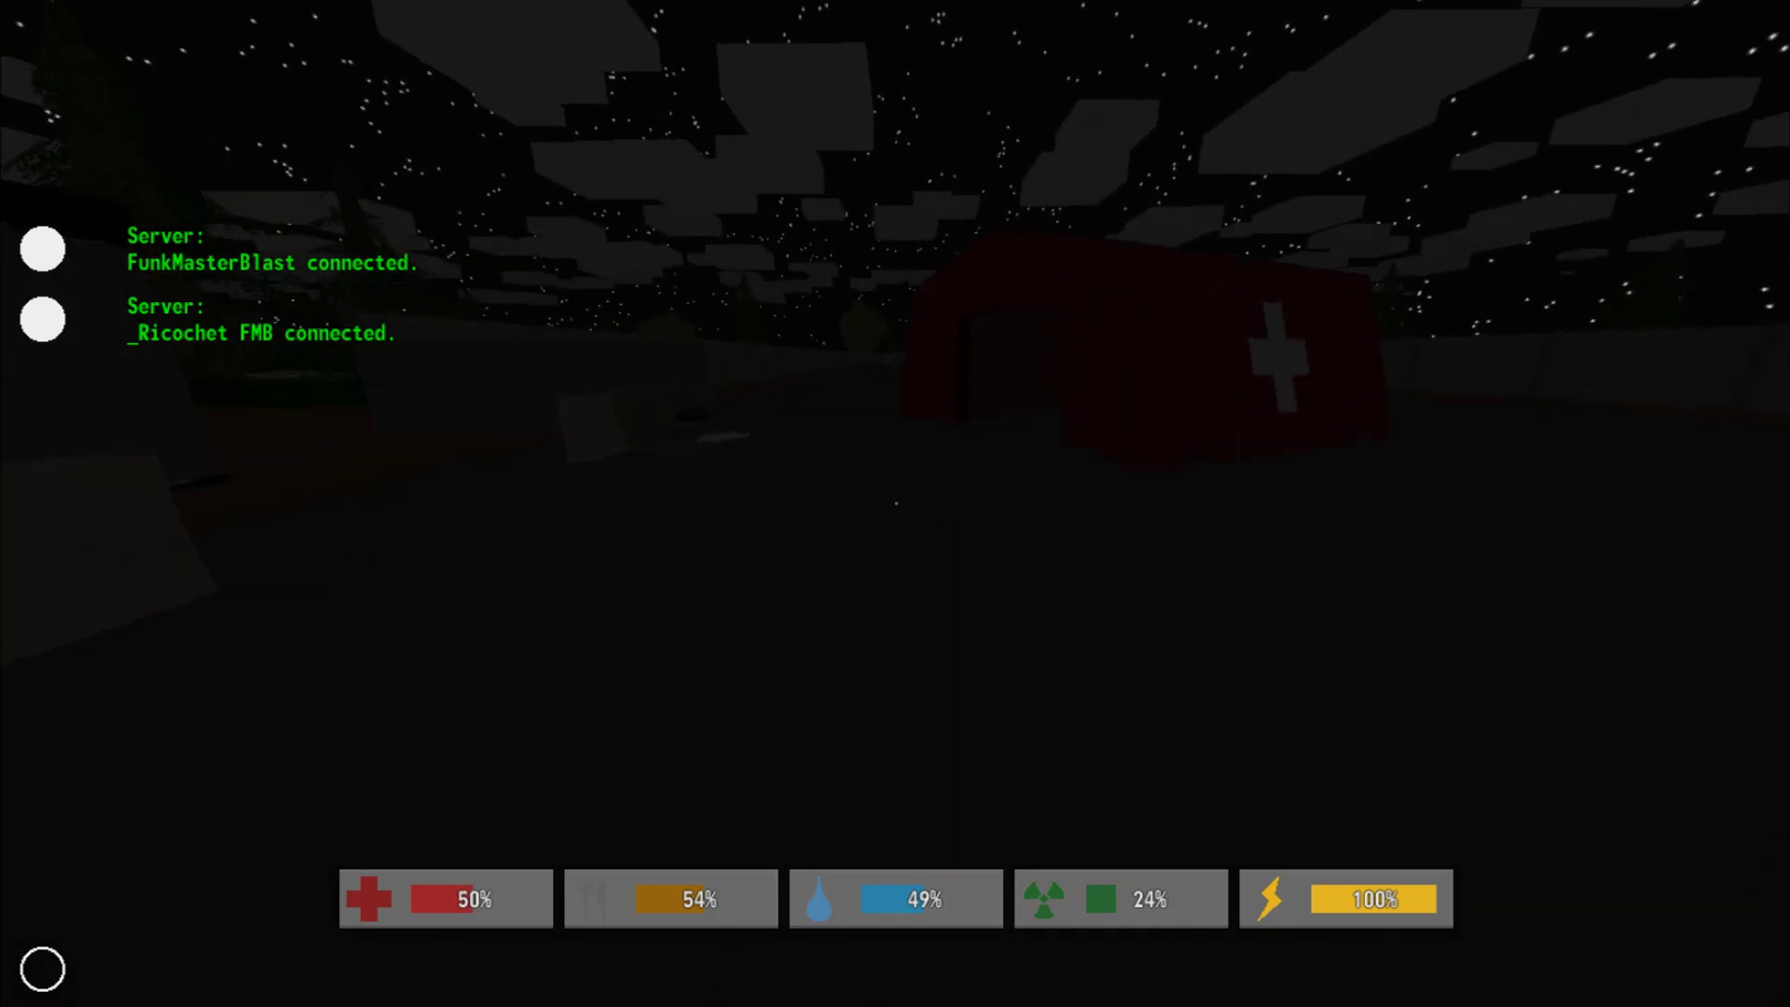
key("w")
key("w")
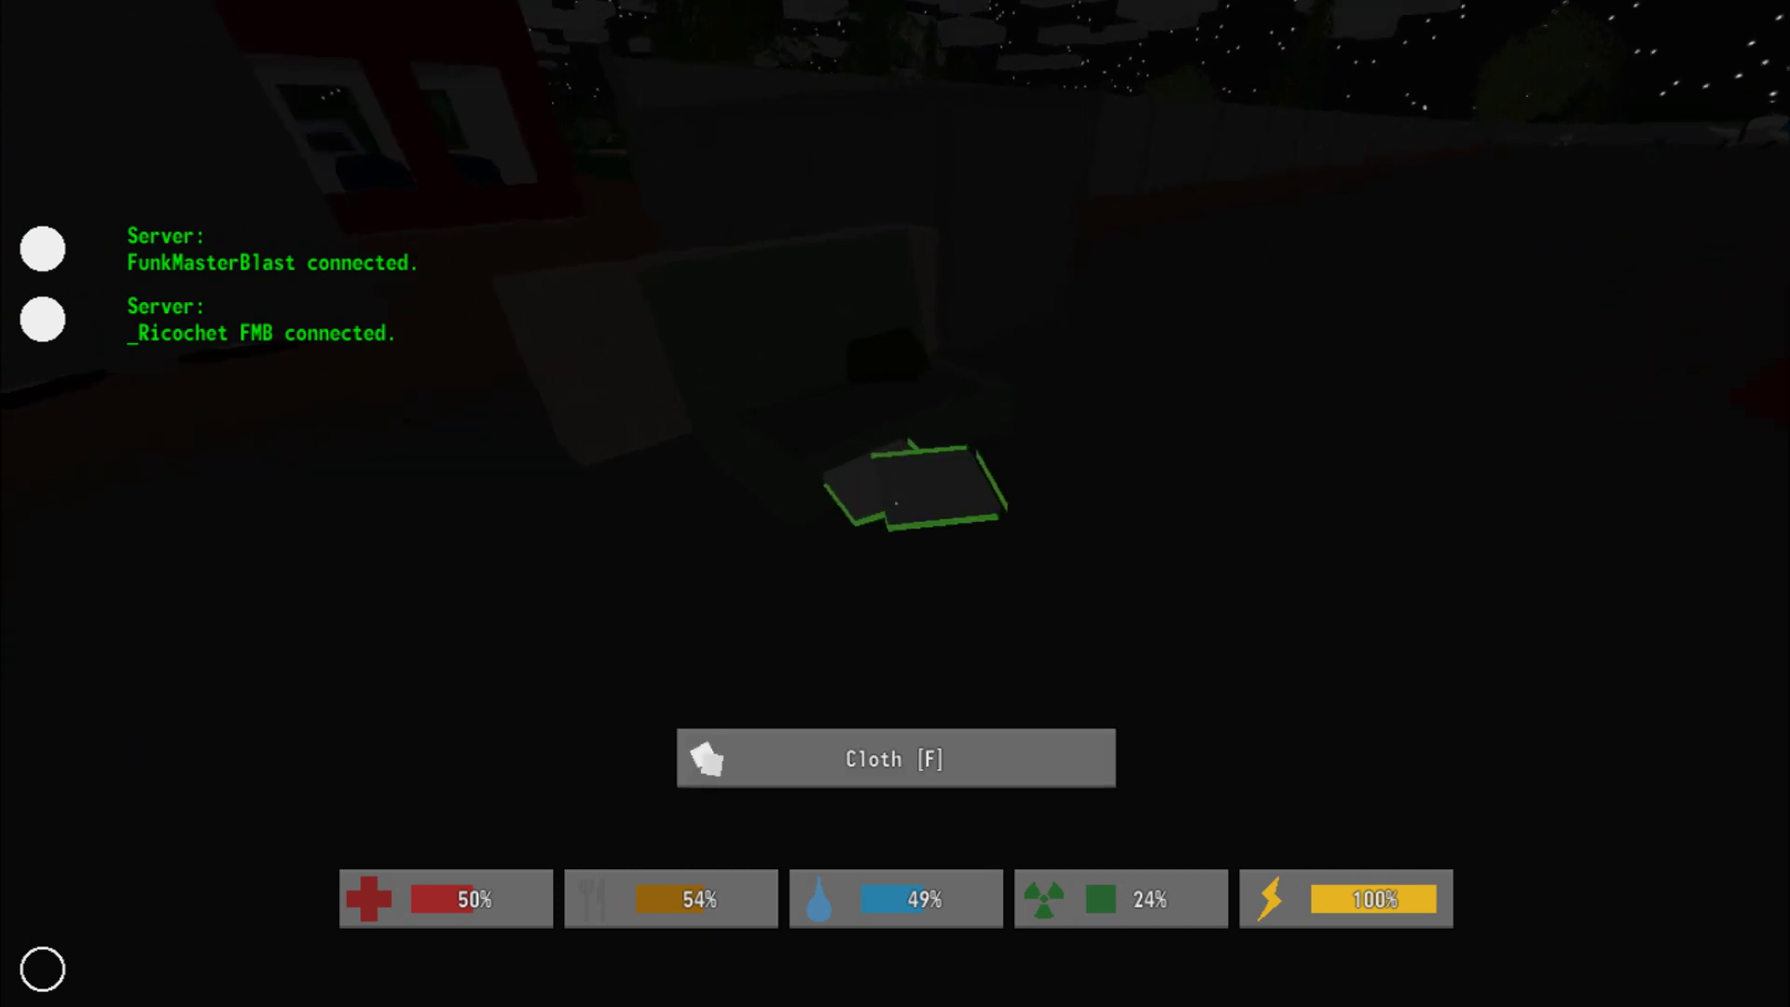
key("f")
key("f")
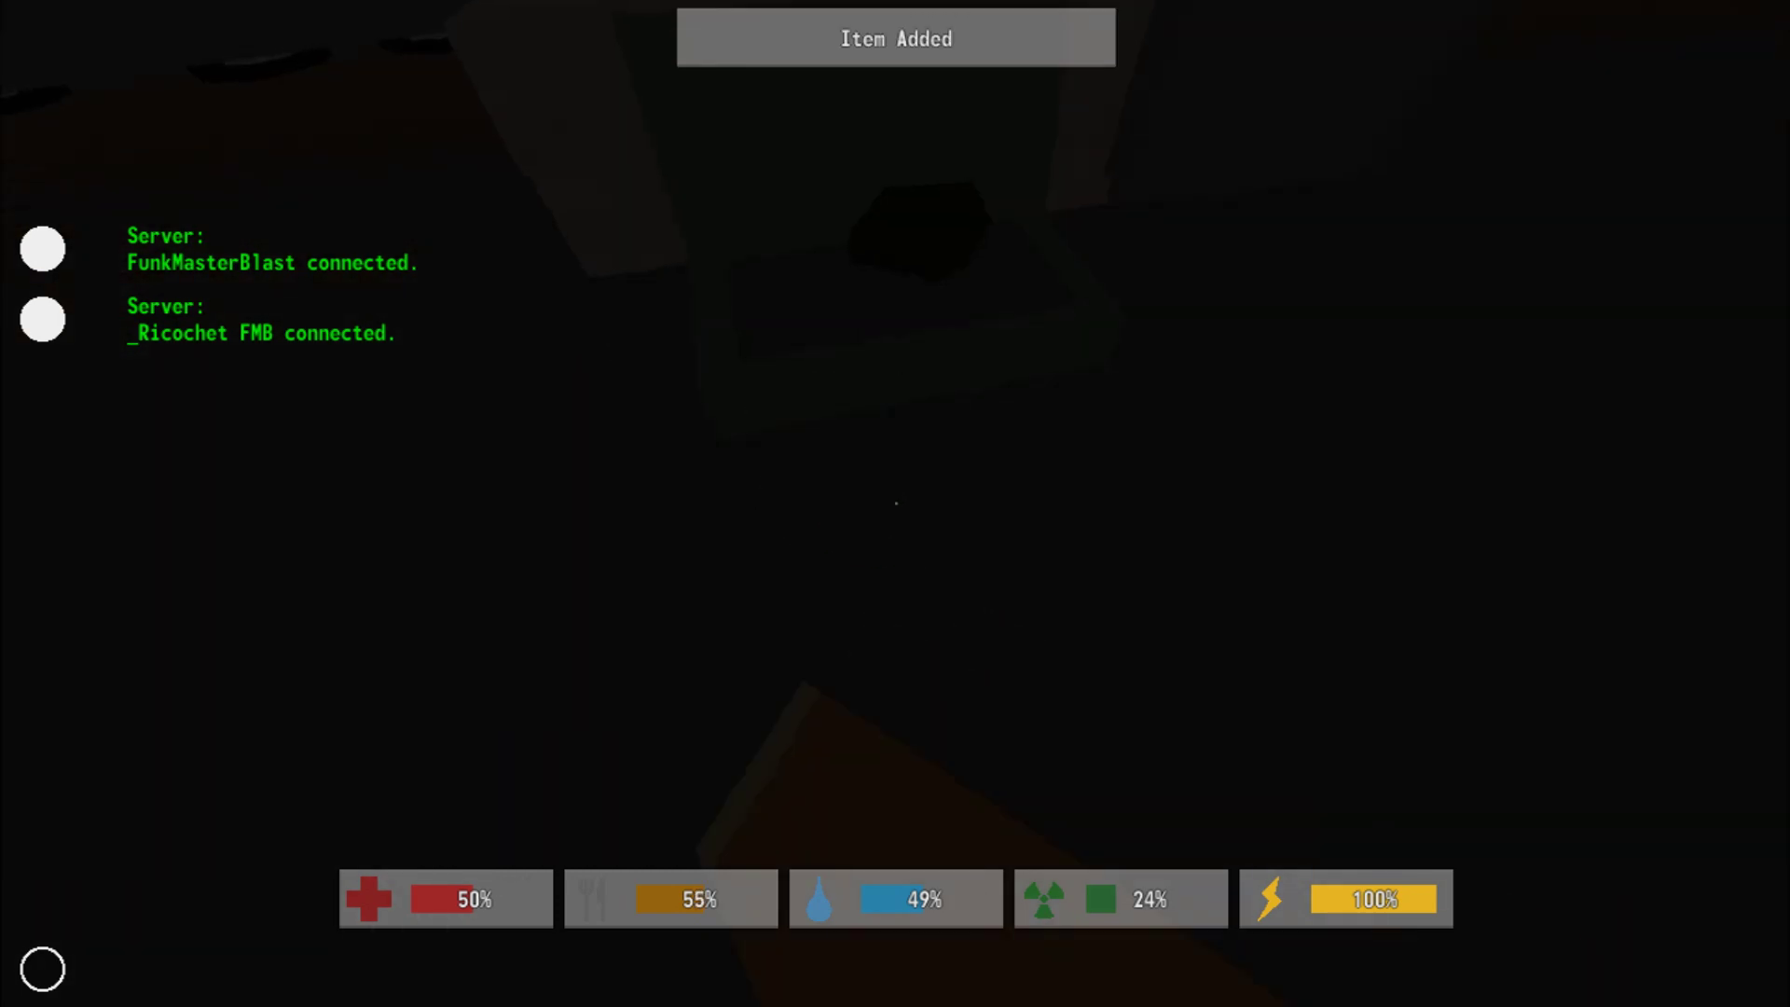
key("g")
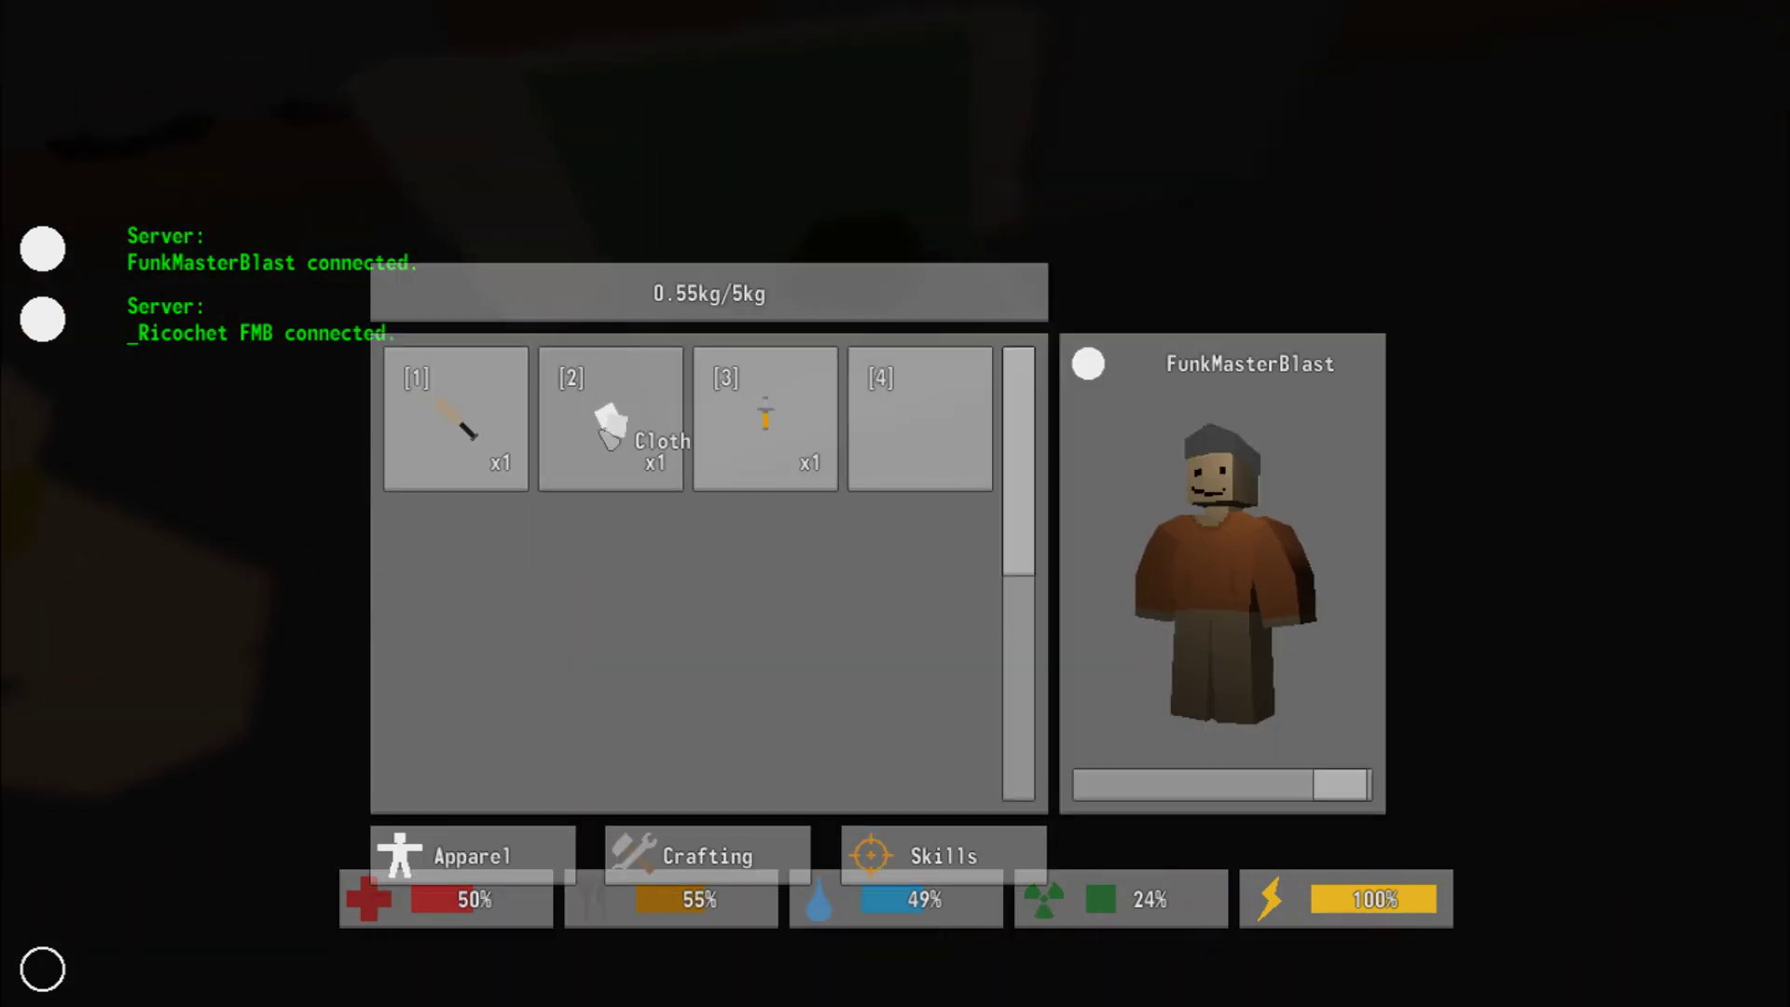
left_click(611, 420)
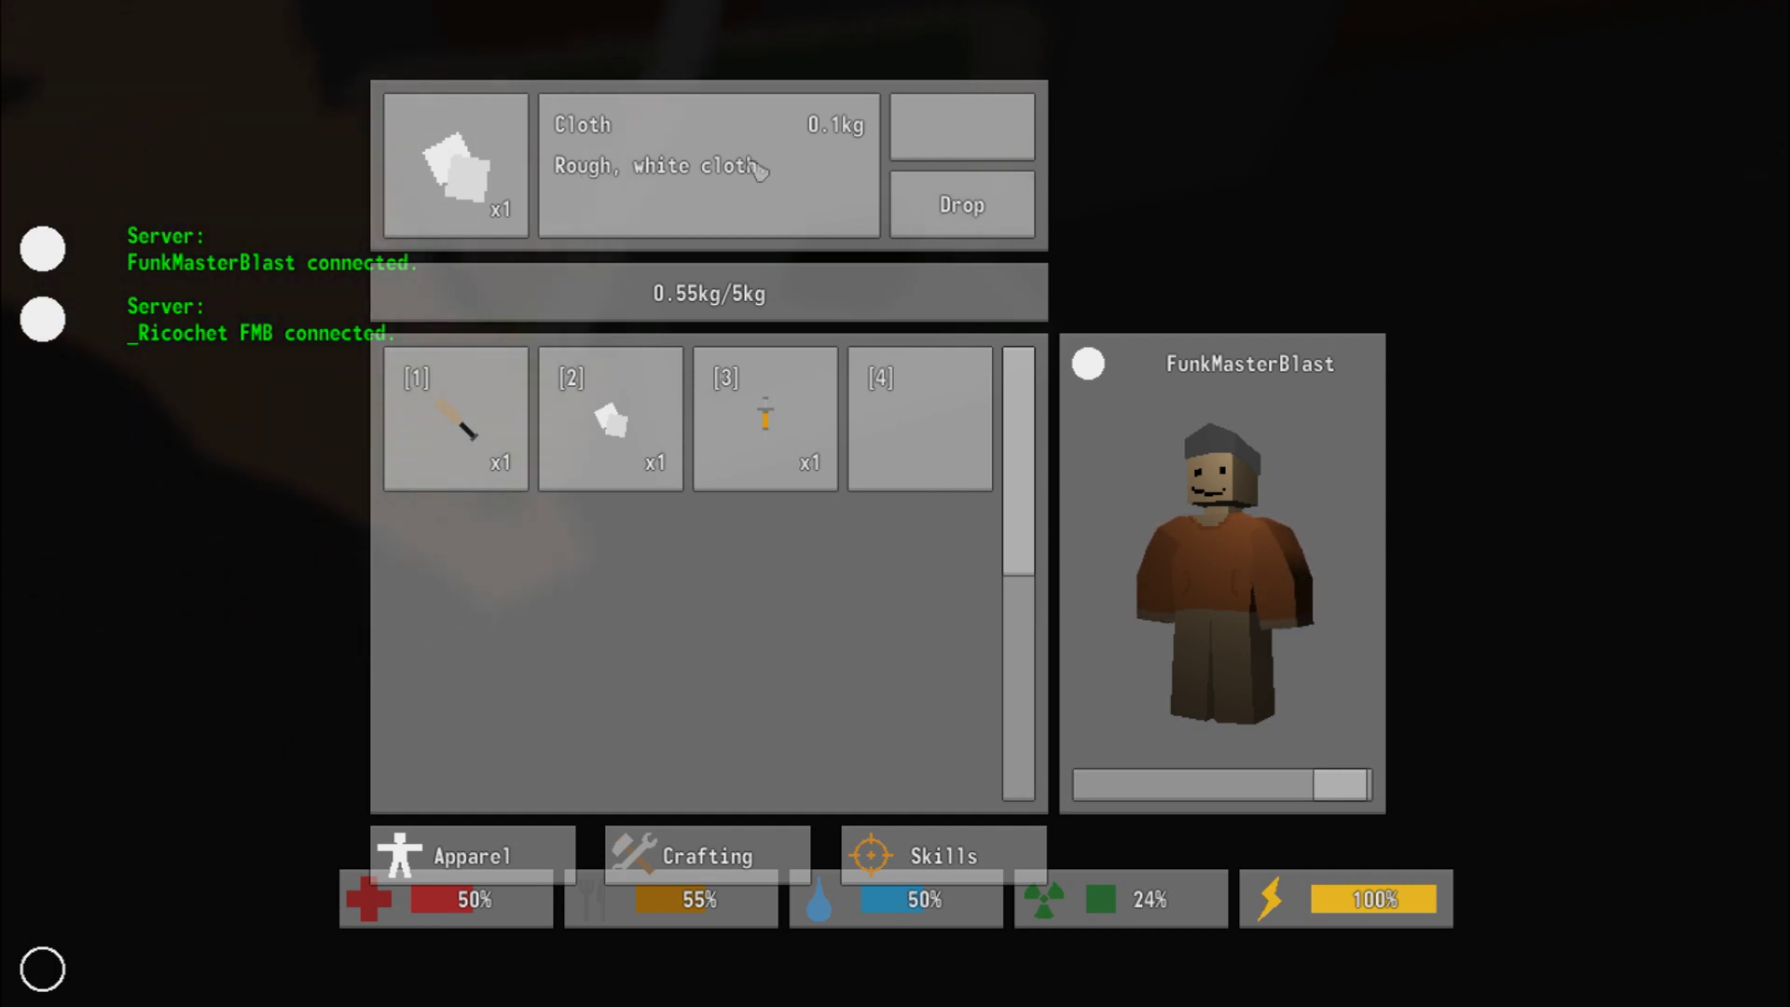
- Place the Cloth in the Crafting Supply slot to check its recipes, then close the inventory
left_click(1056, 420)
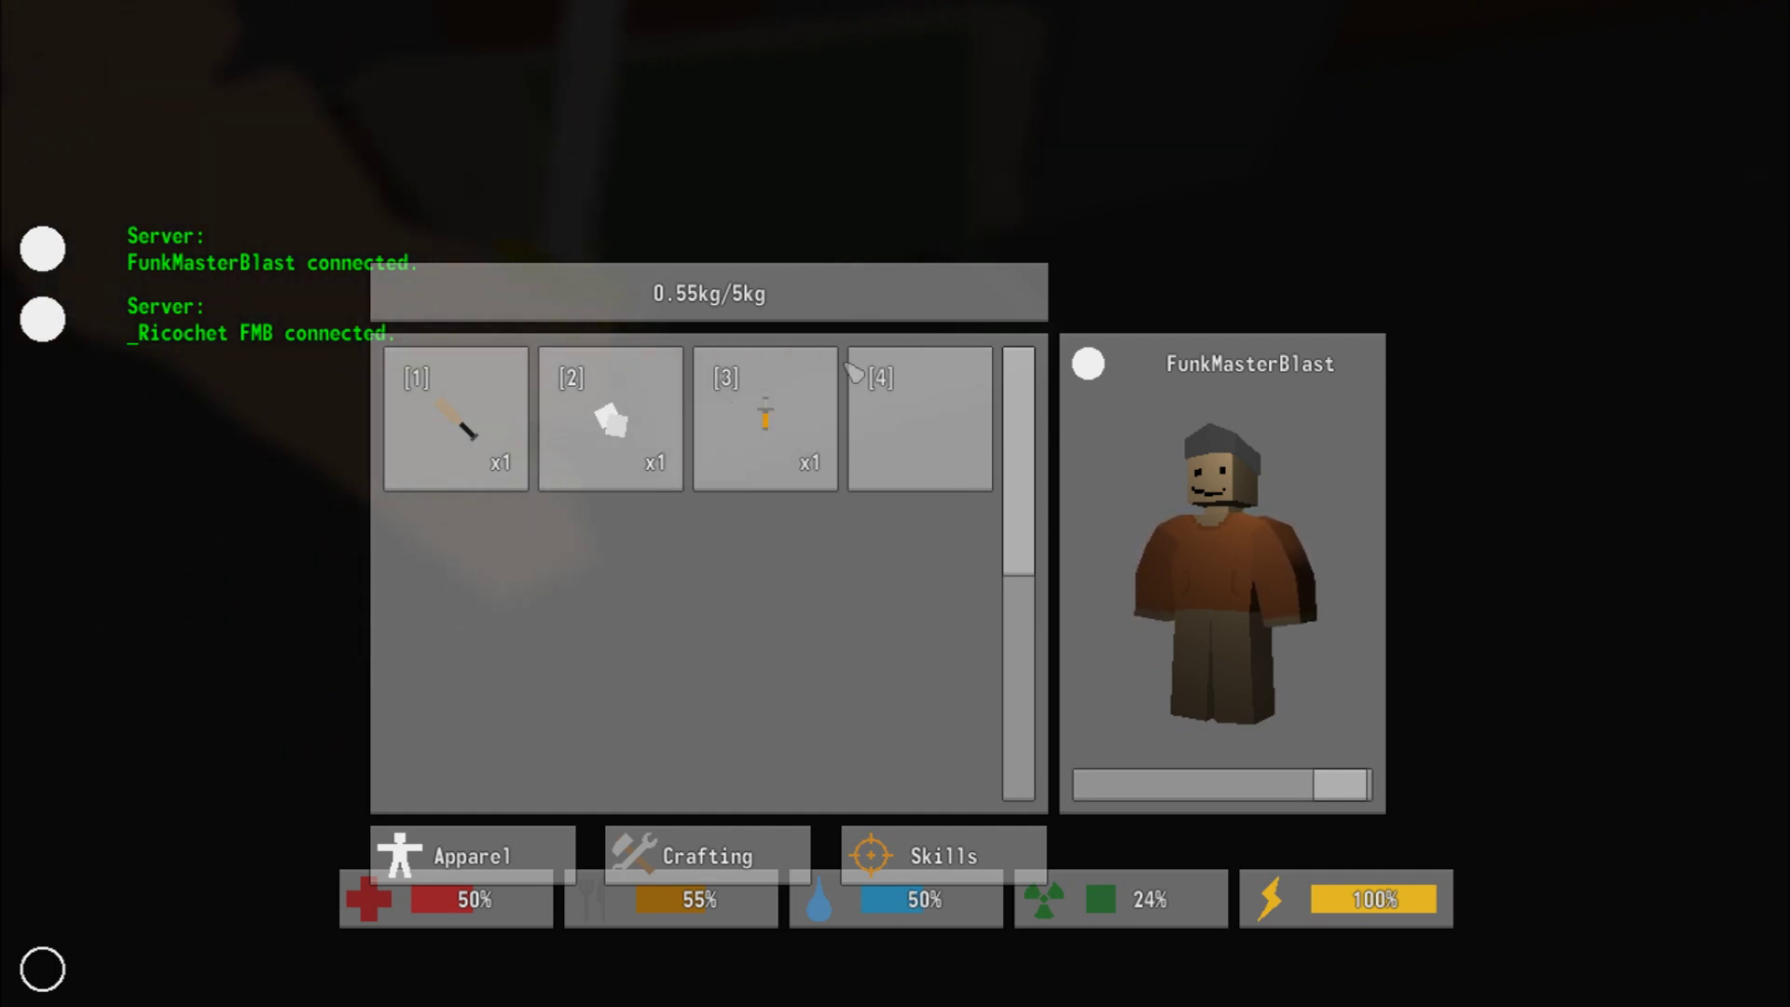
left_click(629, 427)
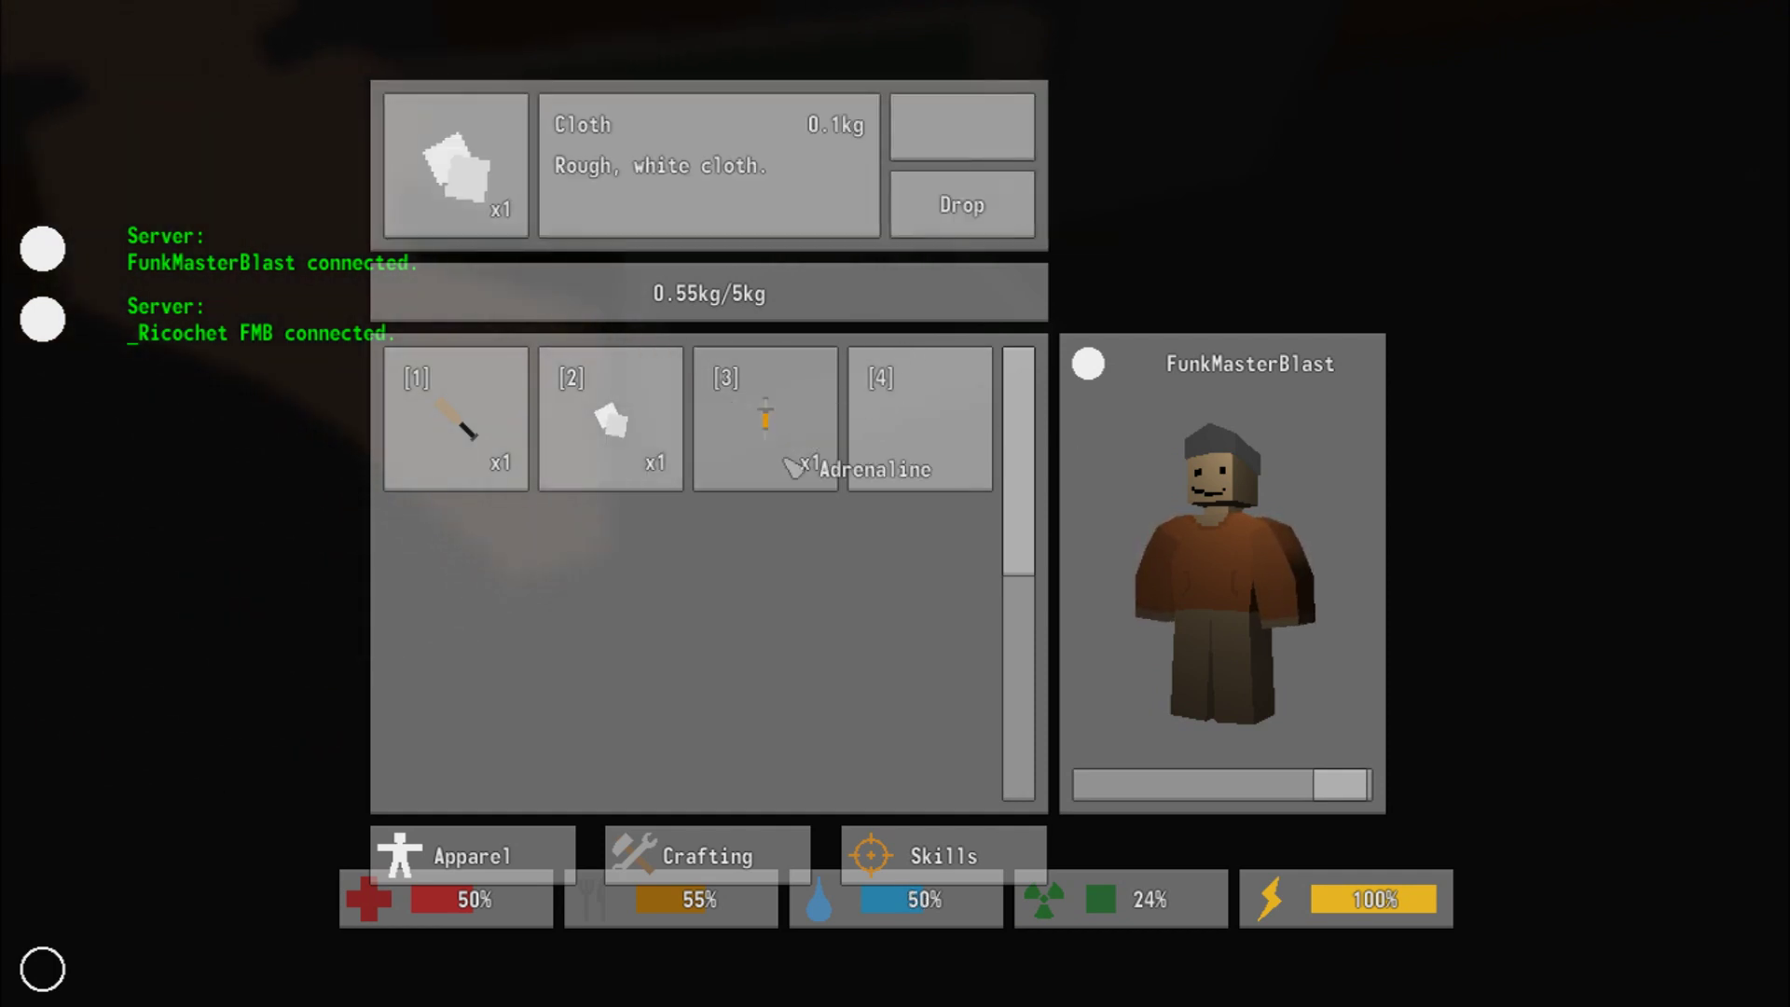
left_click(720, 857)
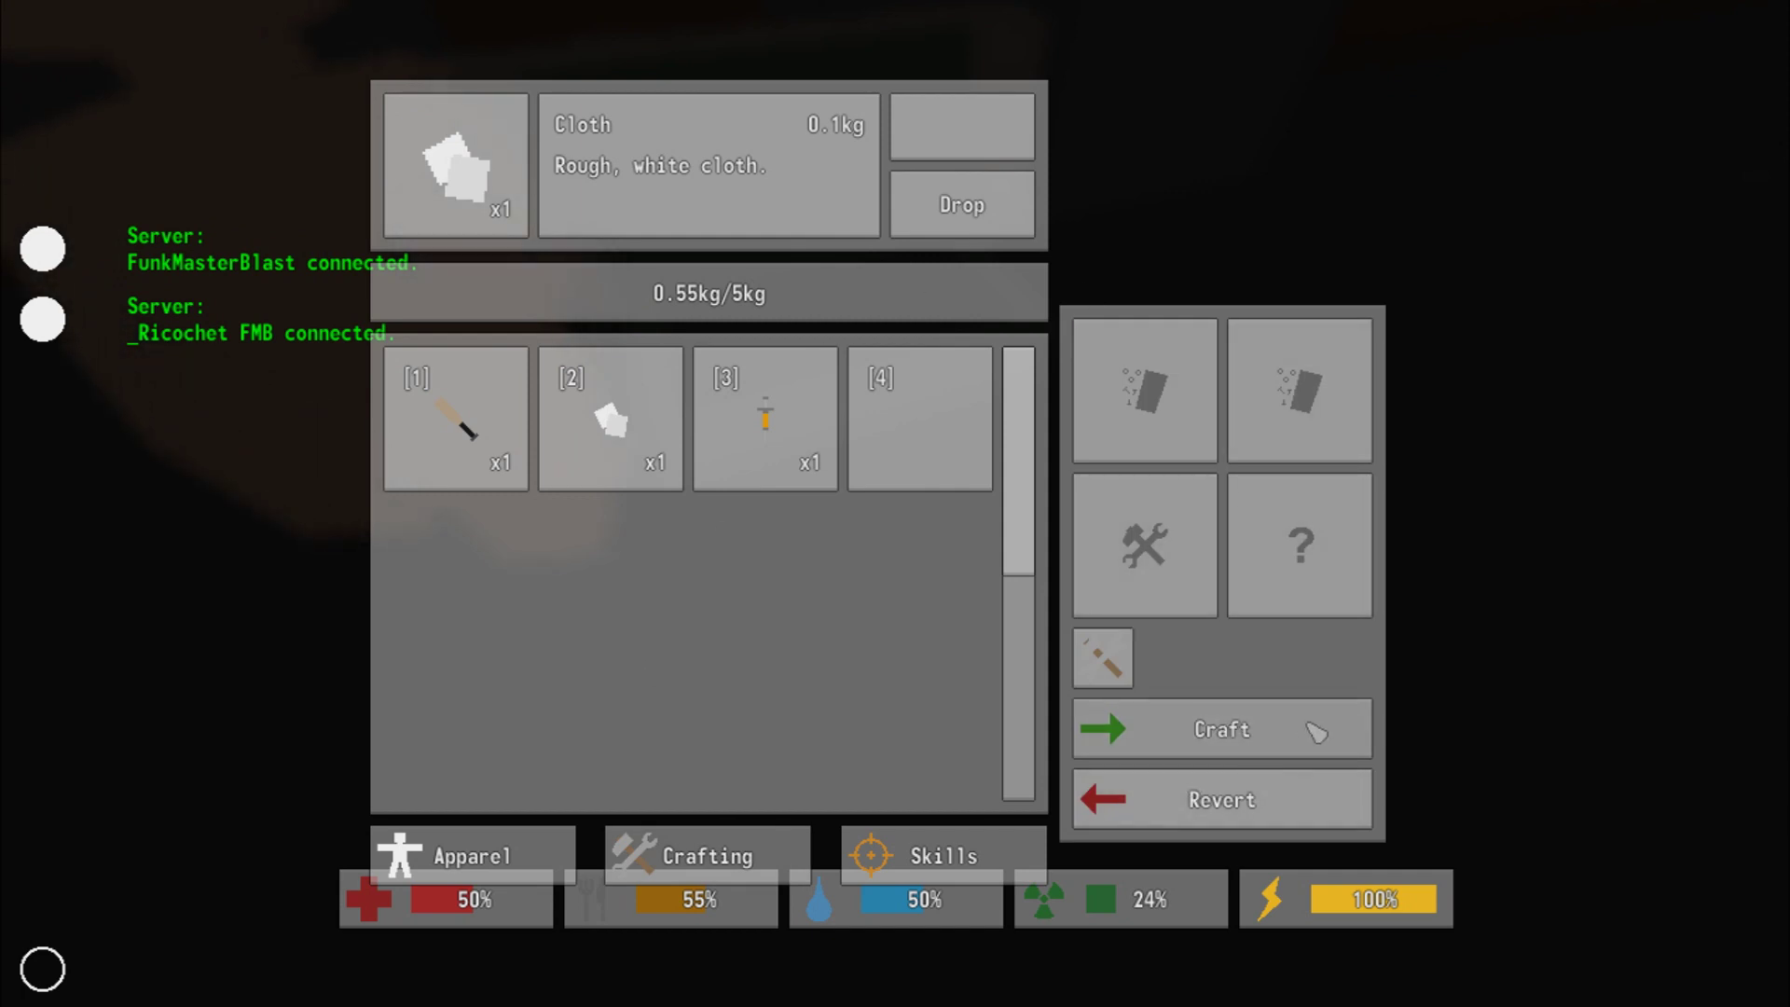
left_click(621, 459)
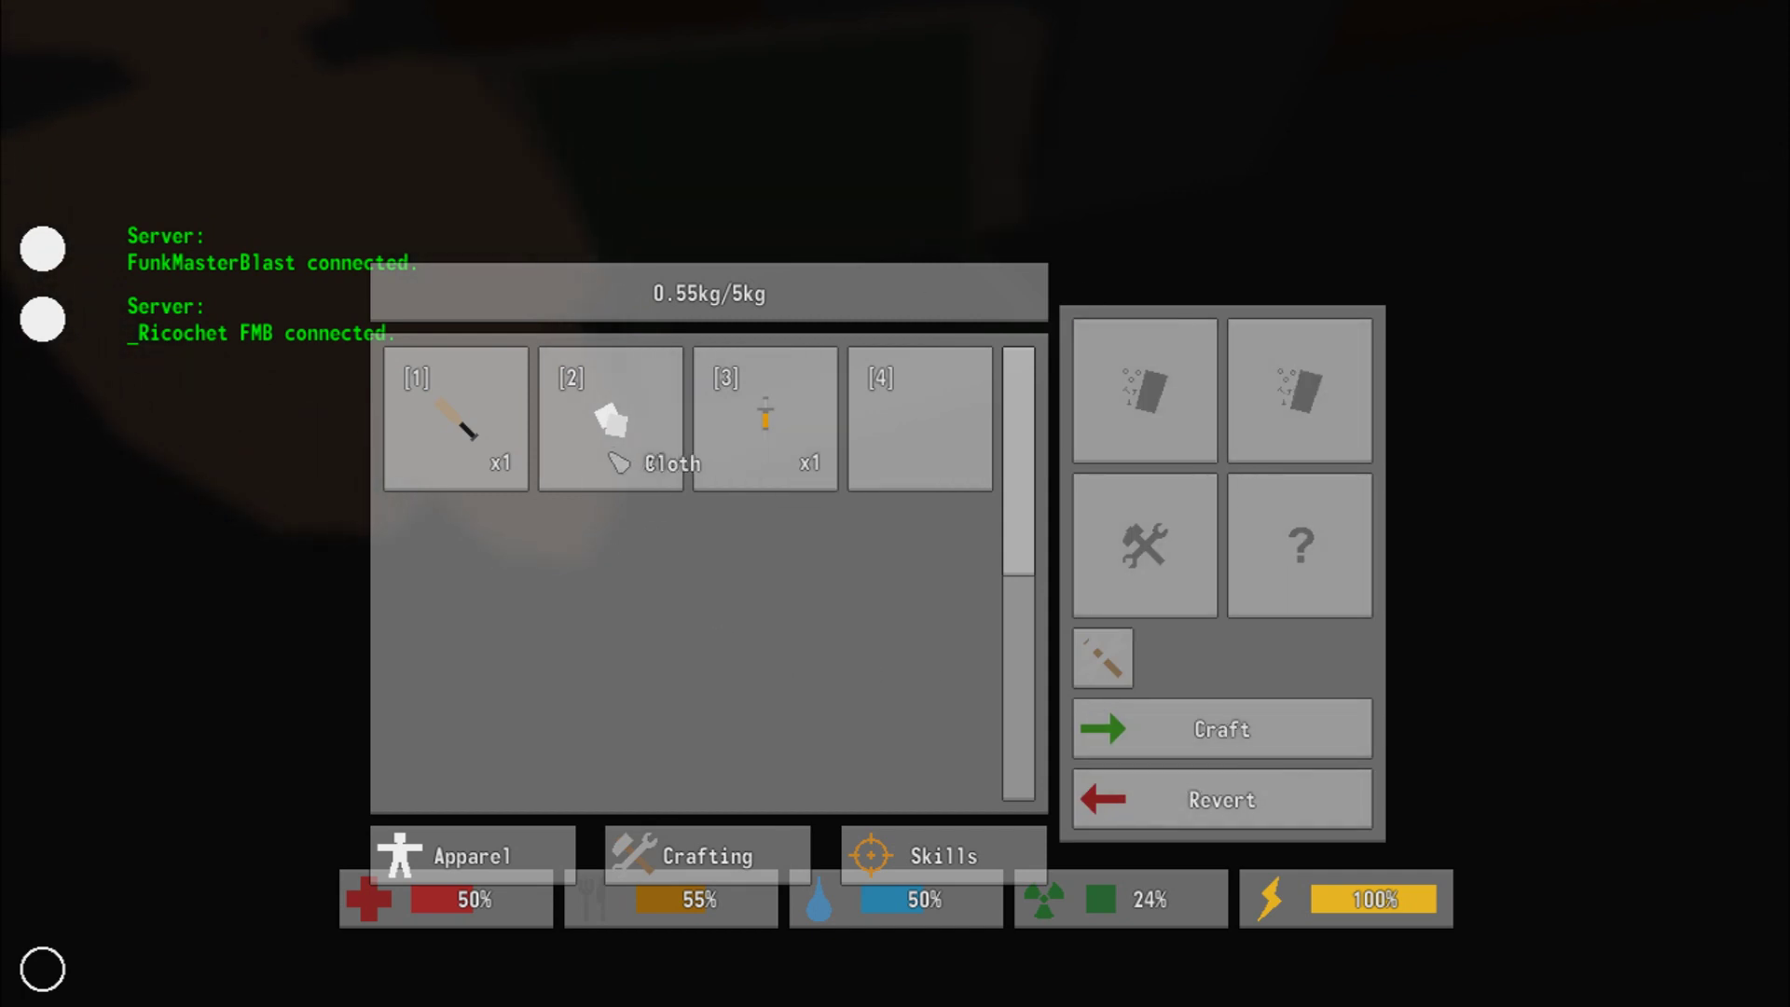
mouse_move(618, 462)
left_mouse_down()
mouse_move(1199, 417)
mouse_move(612, 419)
left_mouse_up()
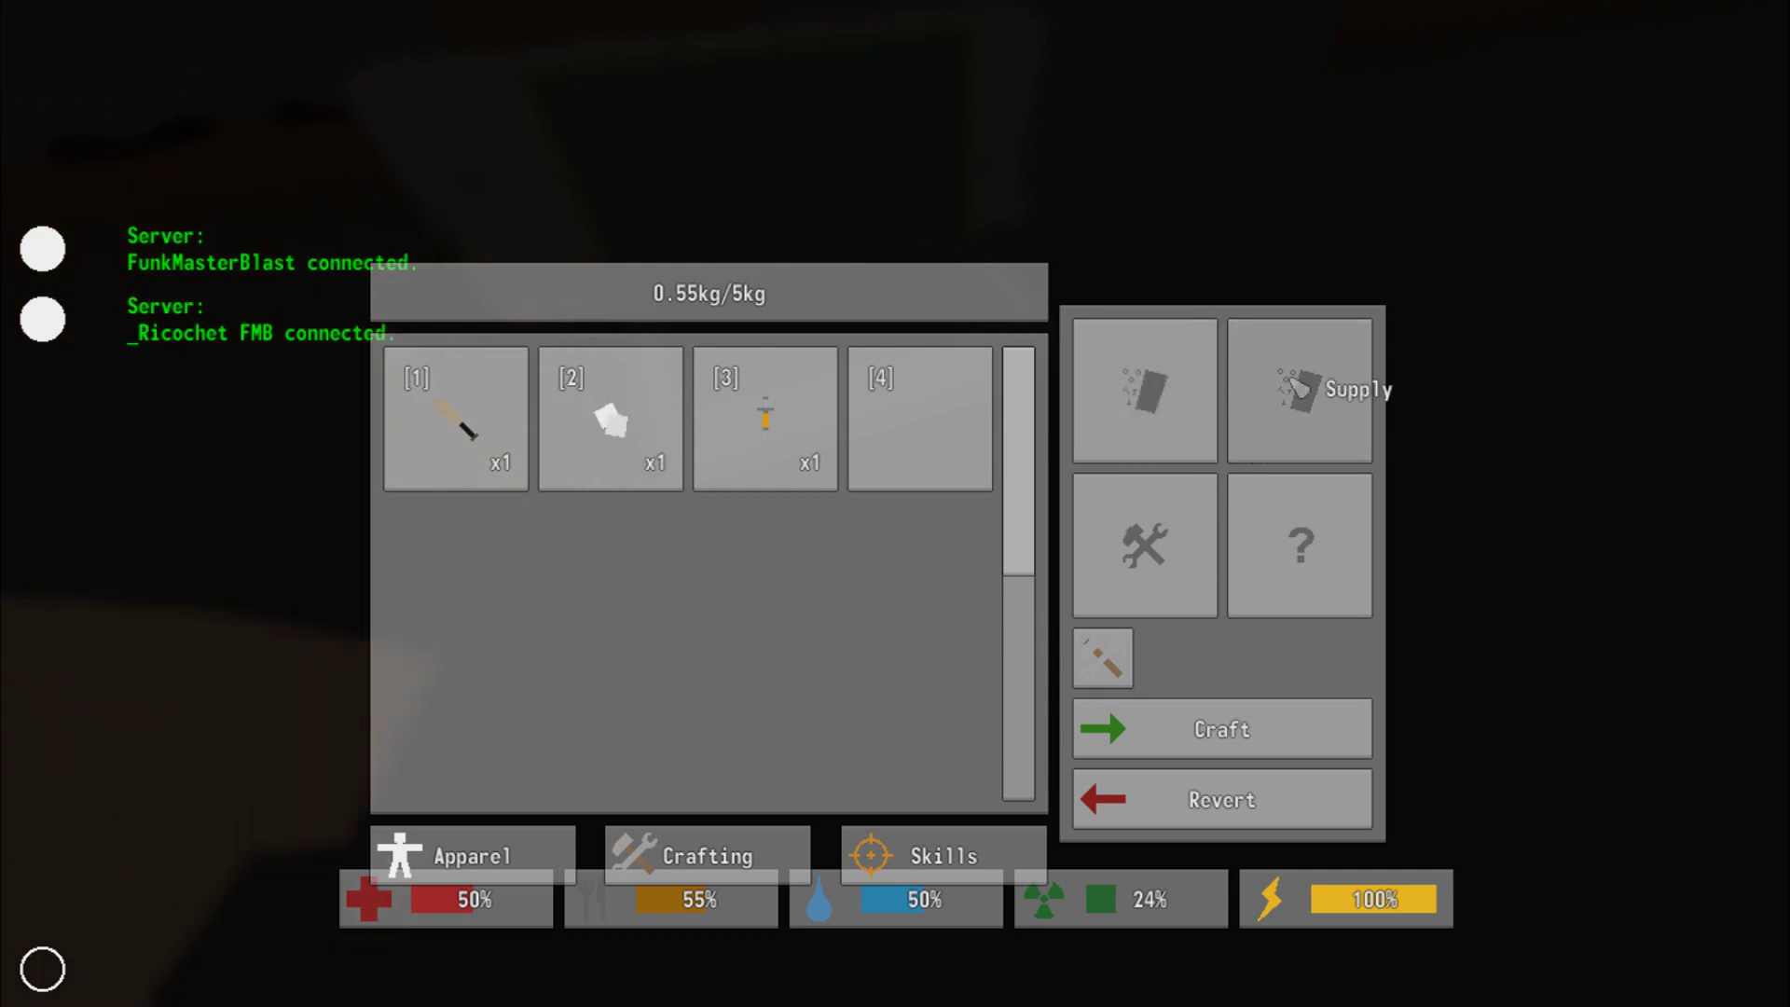
left_click(631, 432)
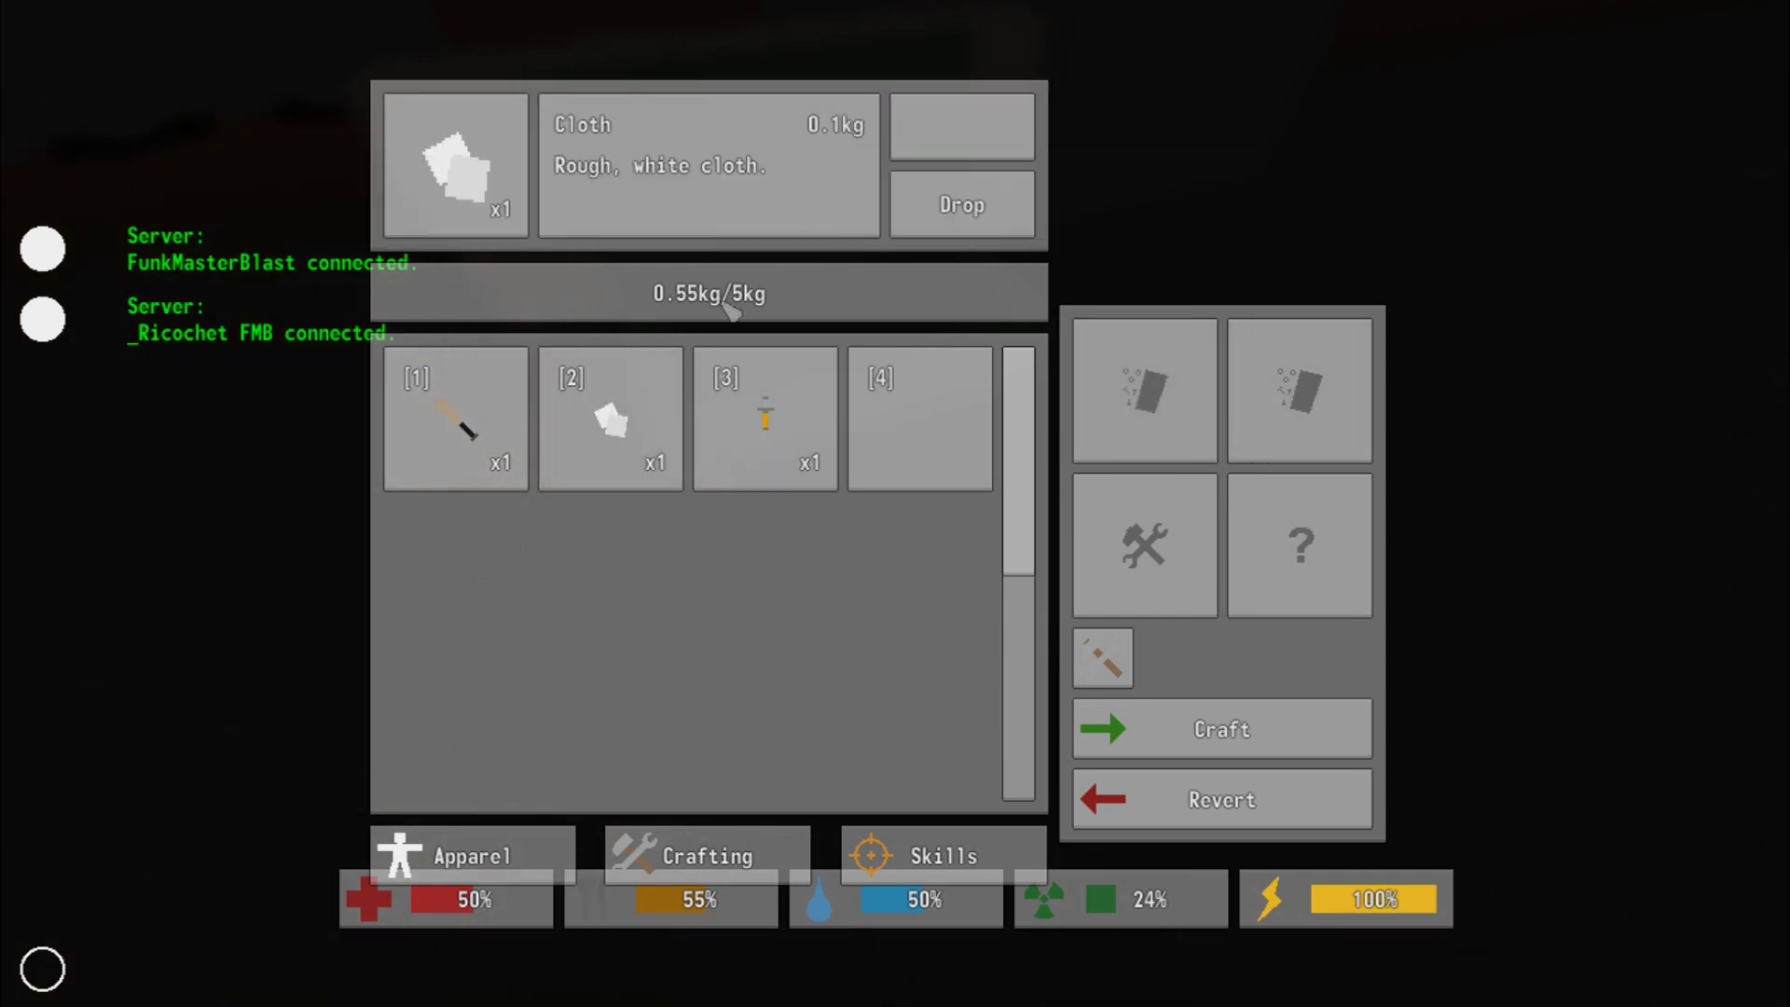
key("Tab")
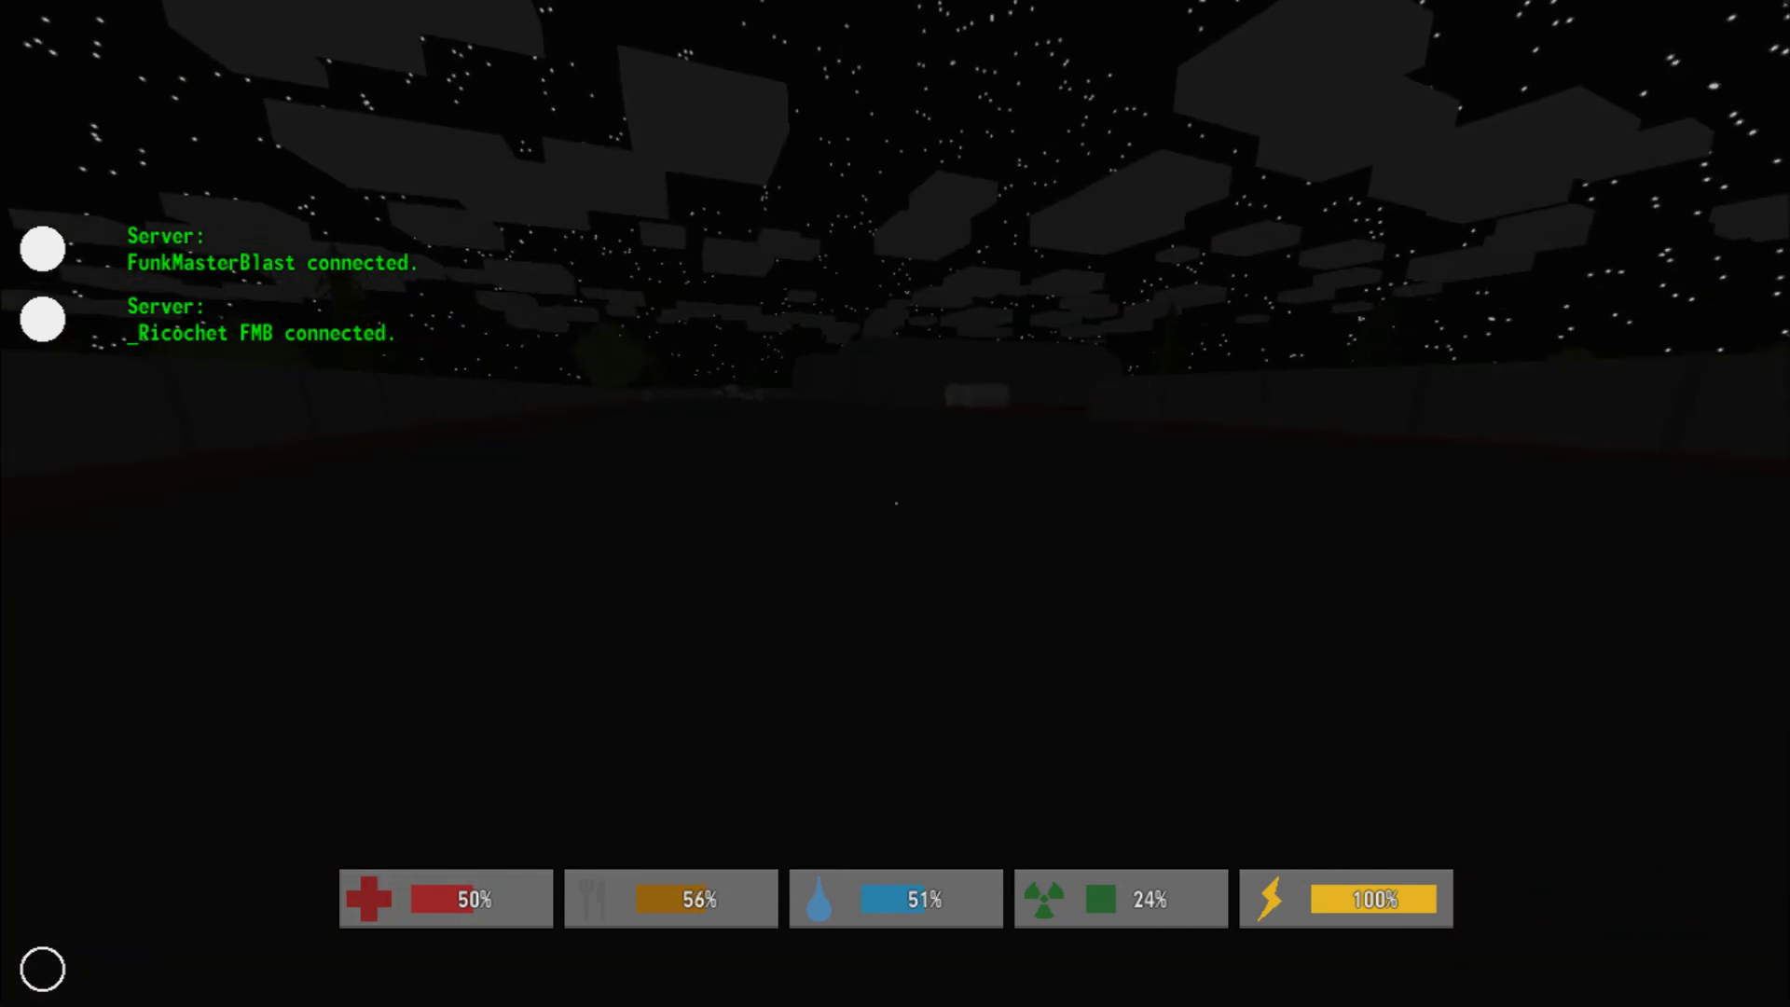
- Sprint across the dark field toward the sheep and zombie near the helipad
key("shift+w")
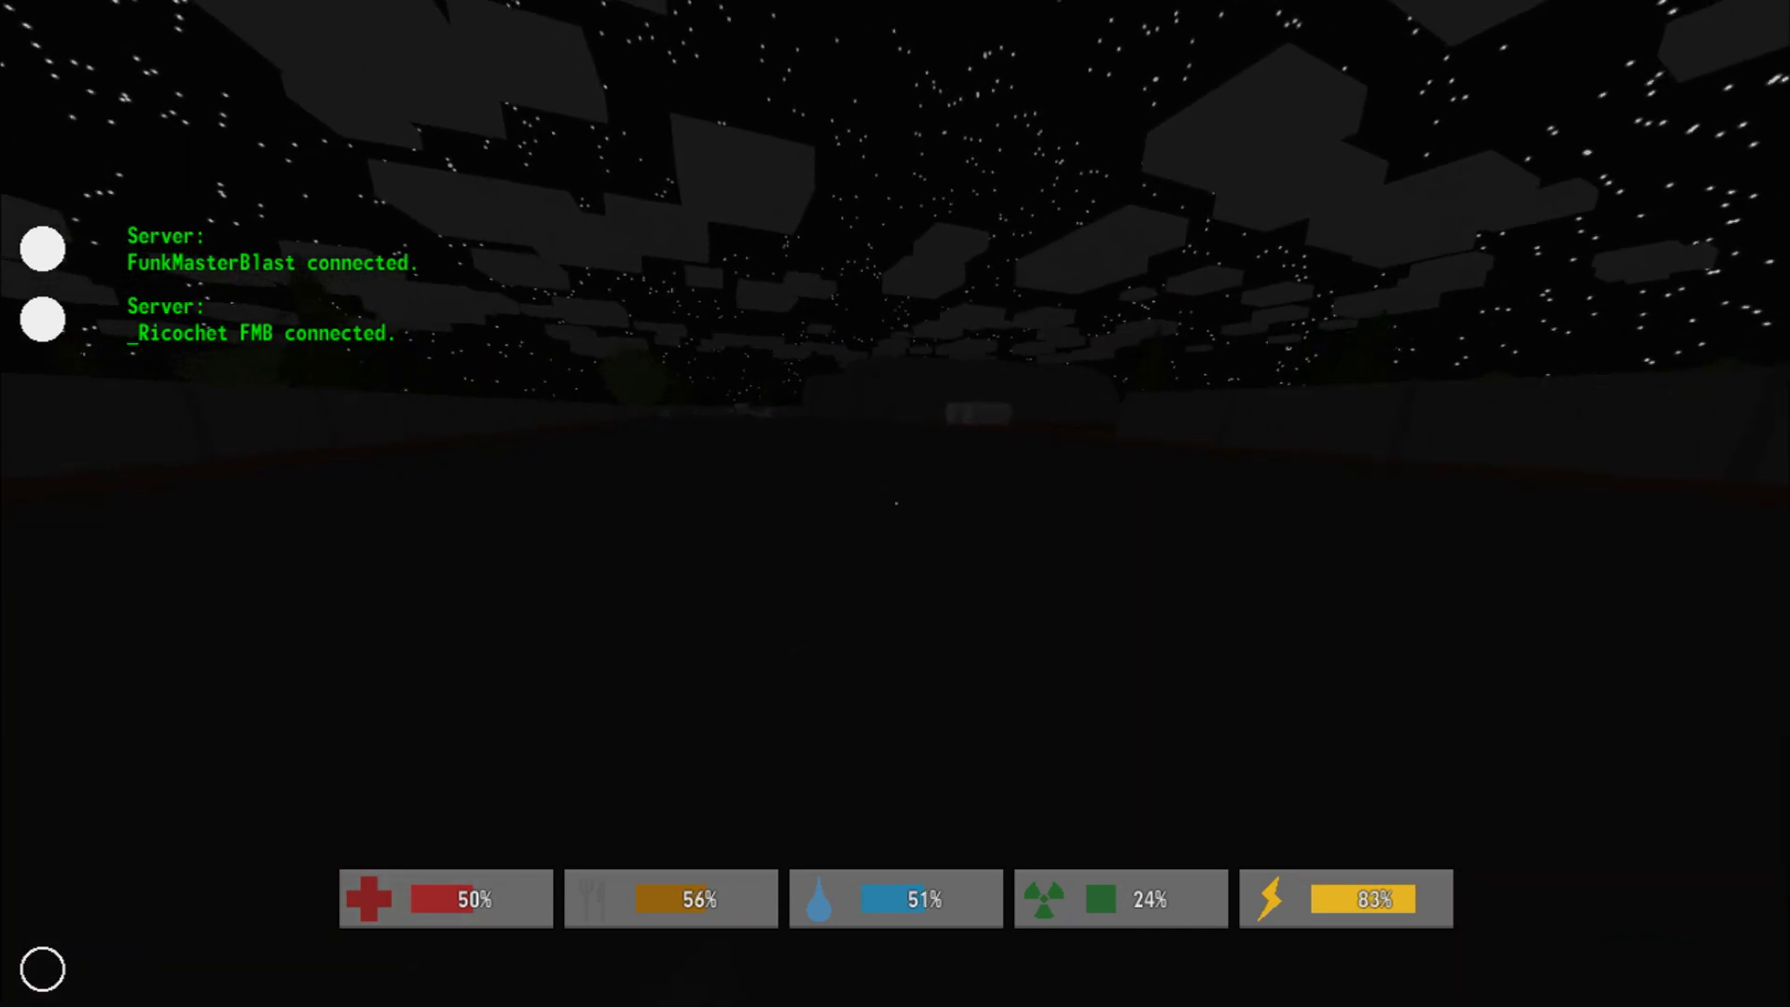
key("shift+w")
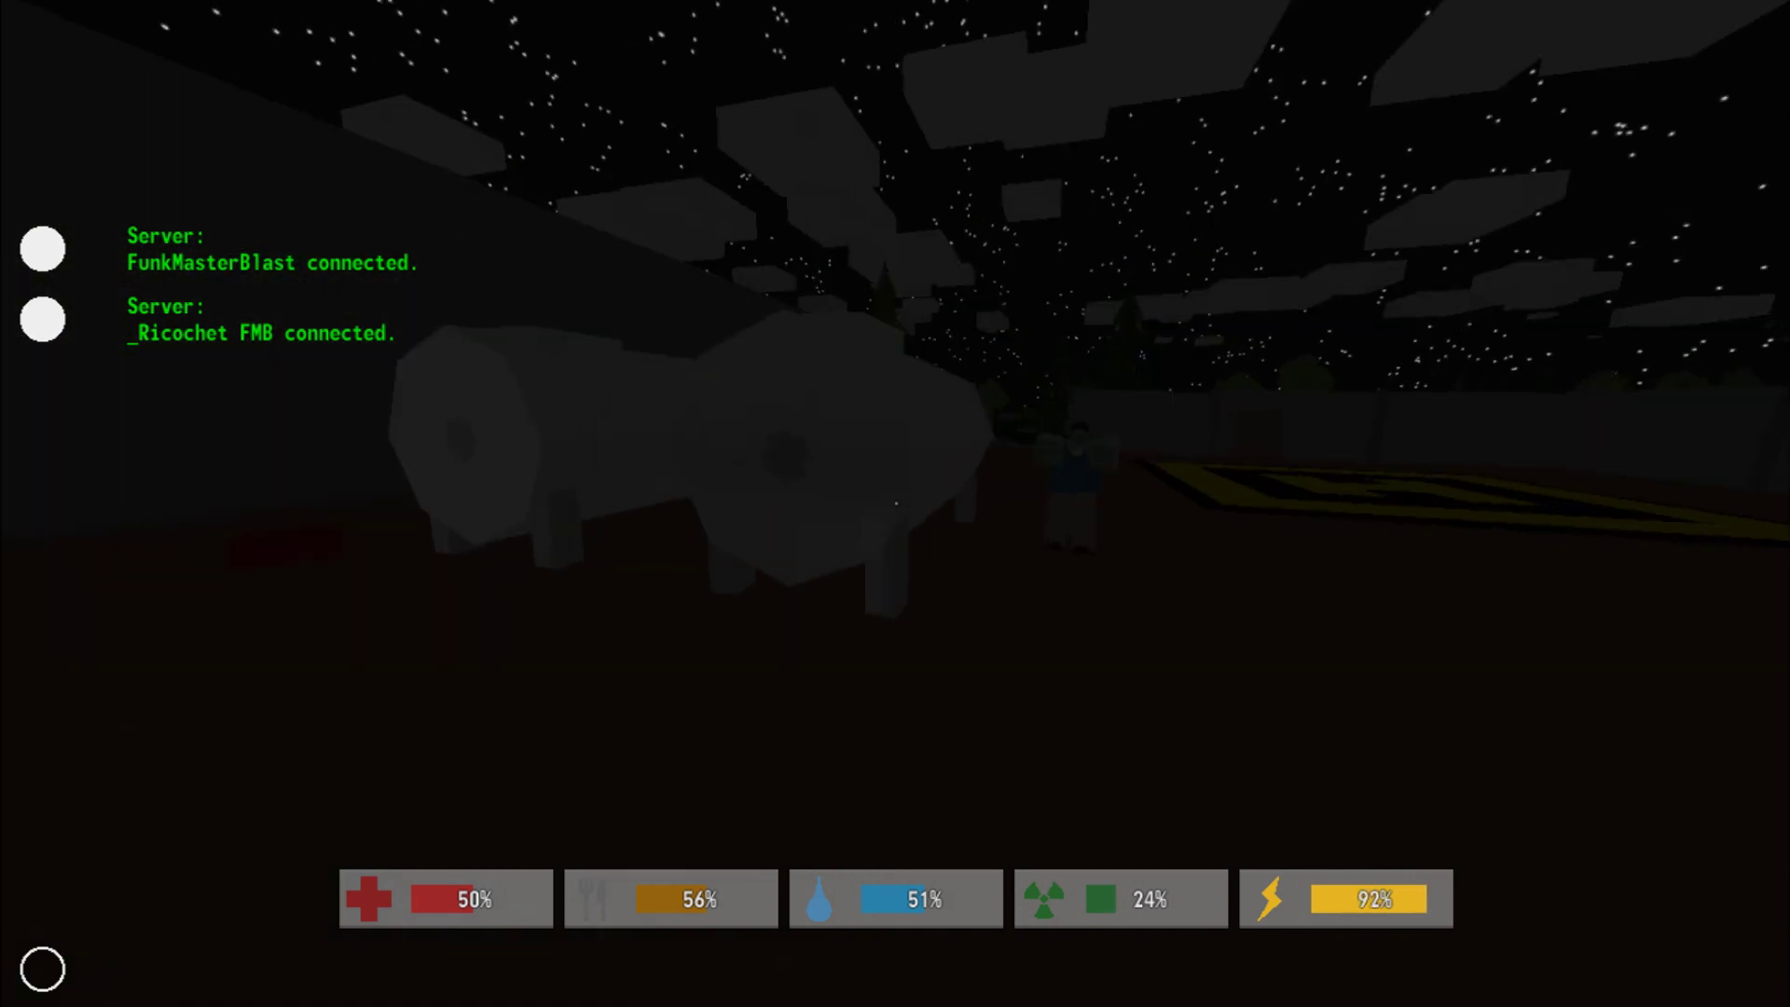
- Close in on the zombies by the sheep and swing the melee weapon until one dies
key("w")
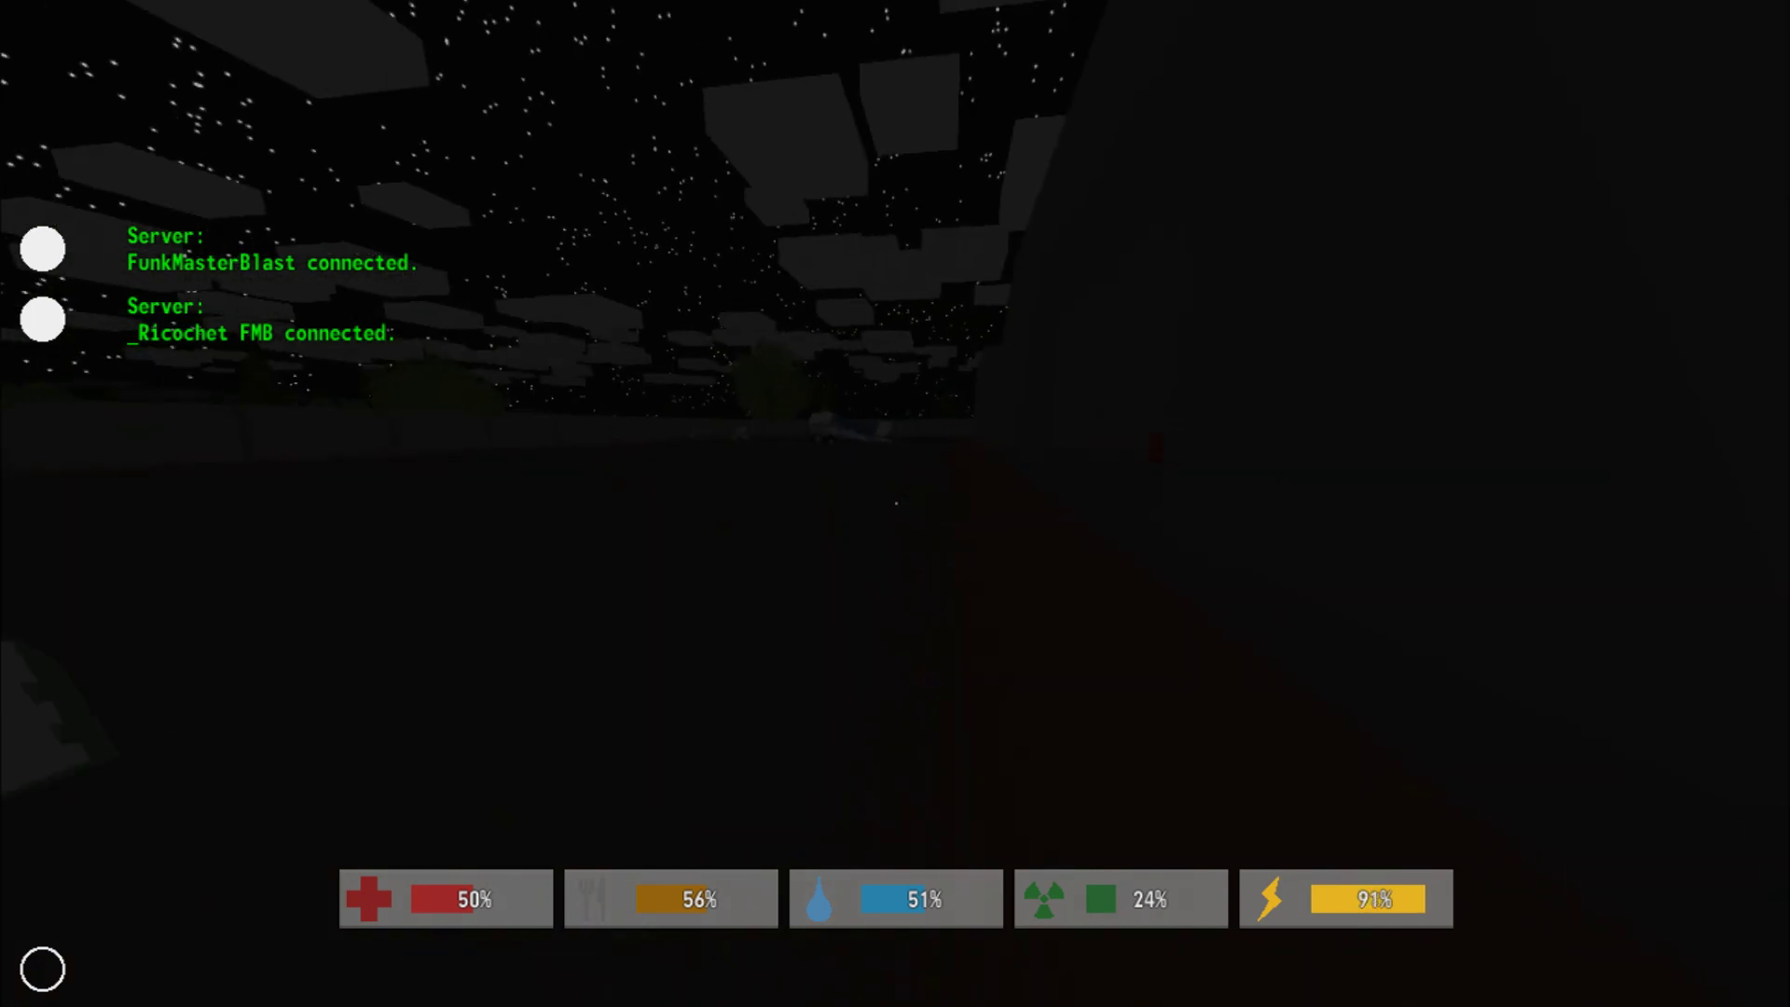
key("w")
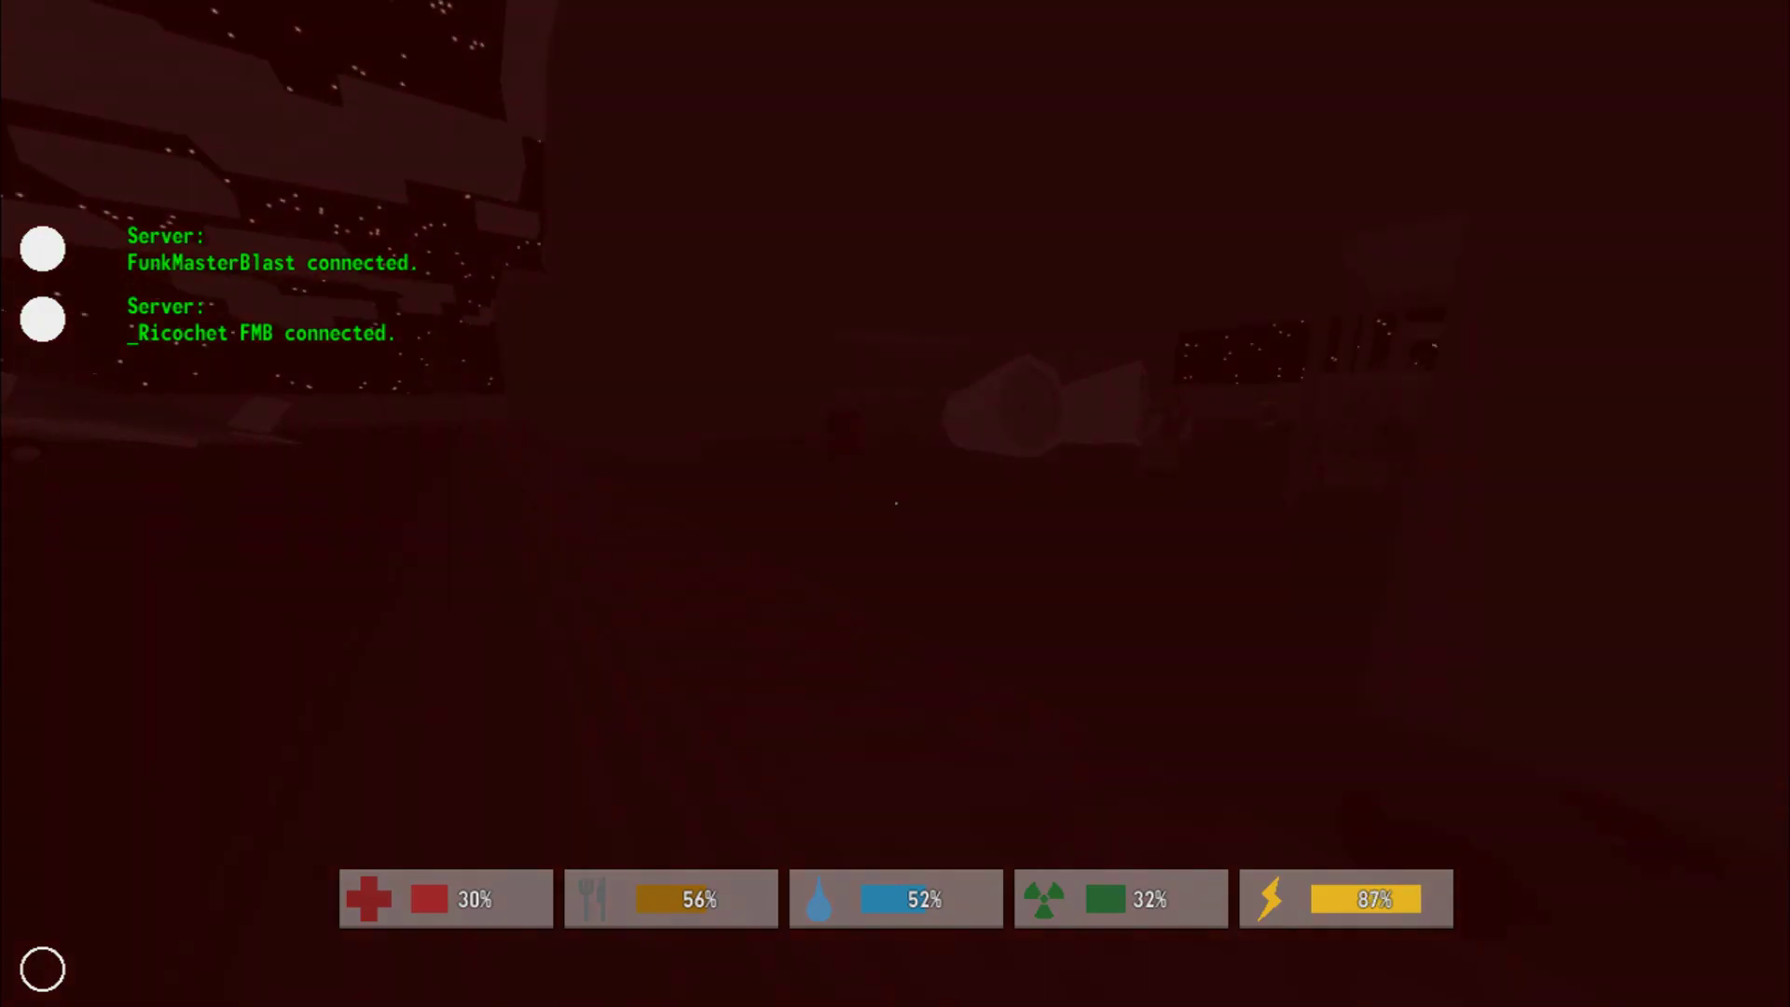
key("w")
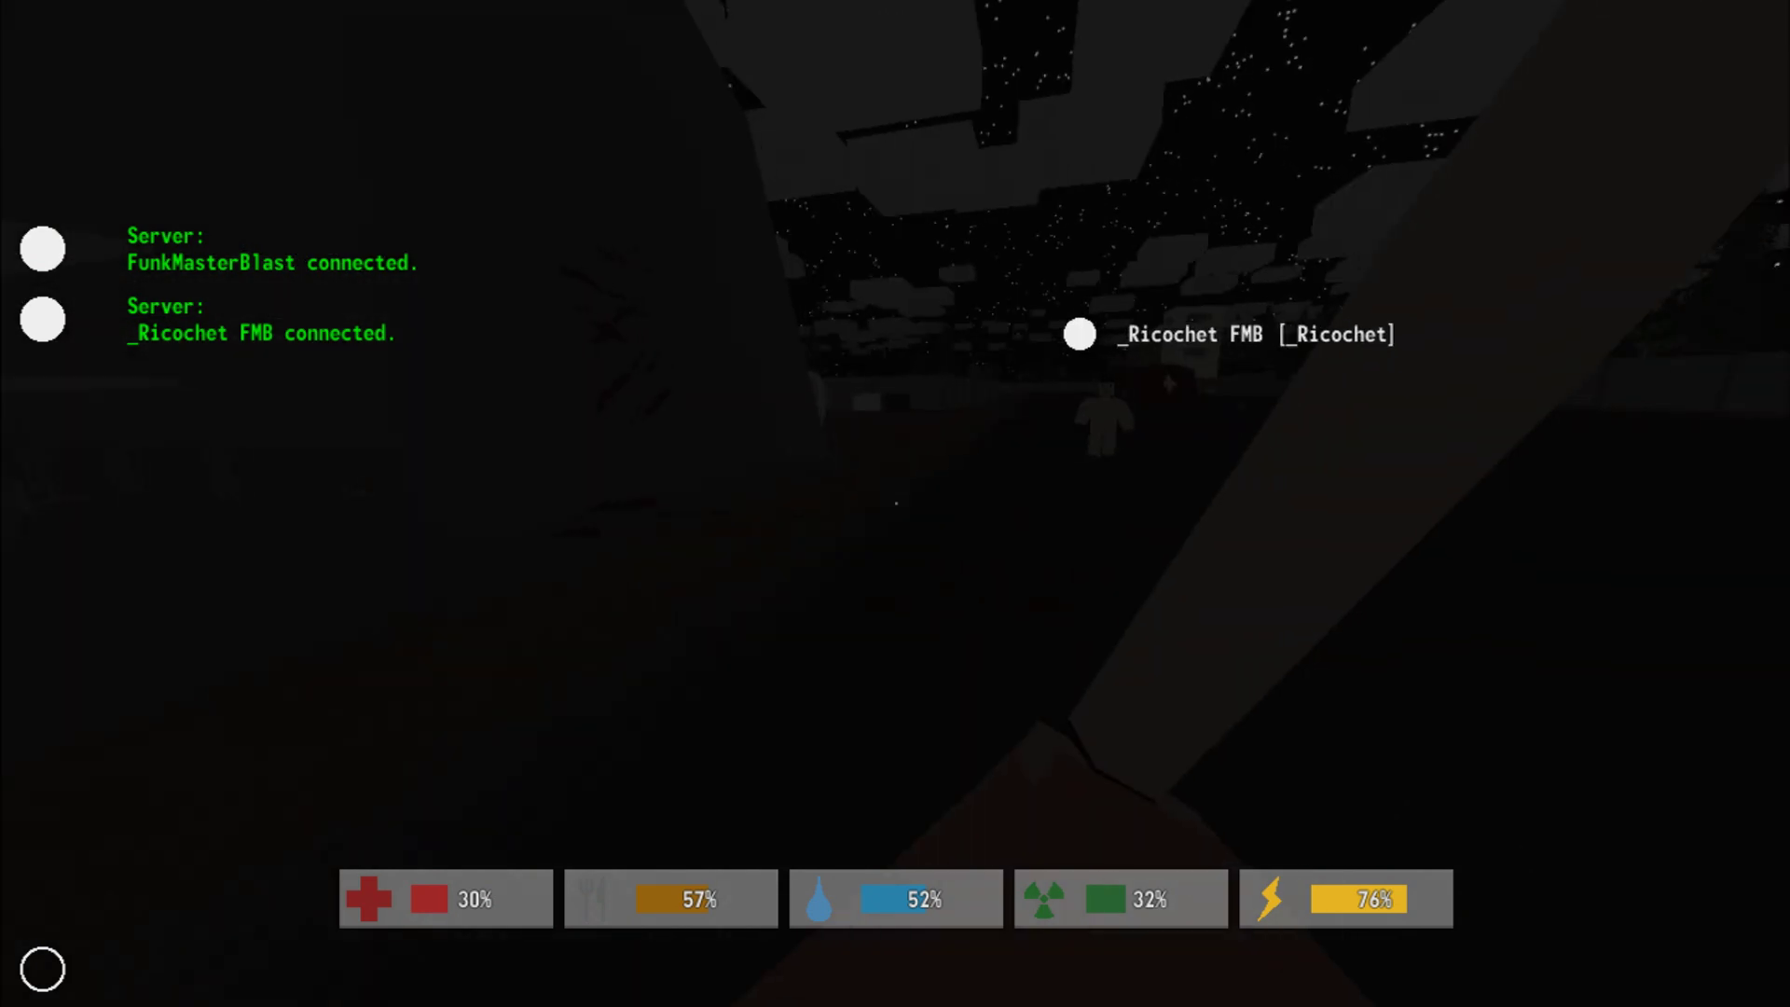
key("w")
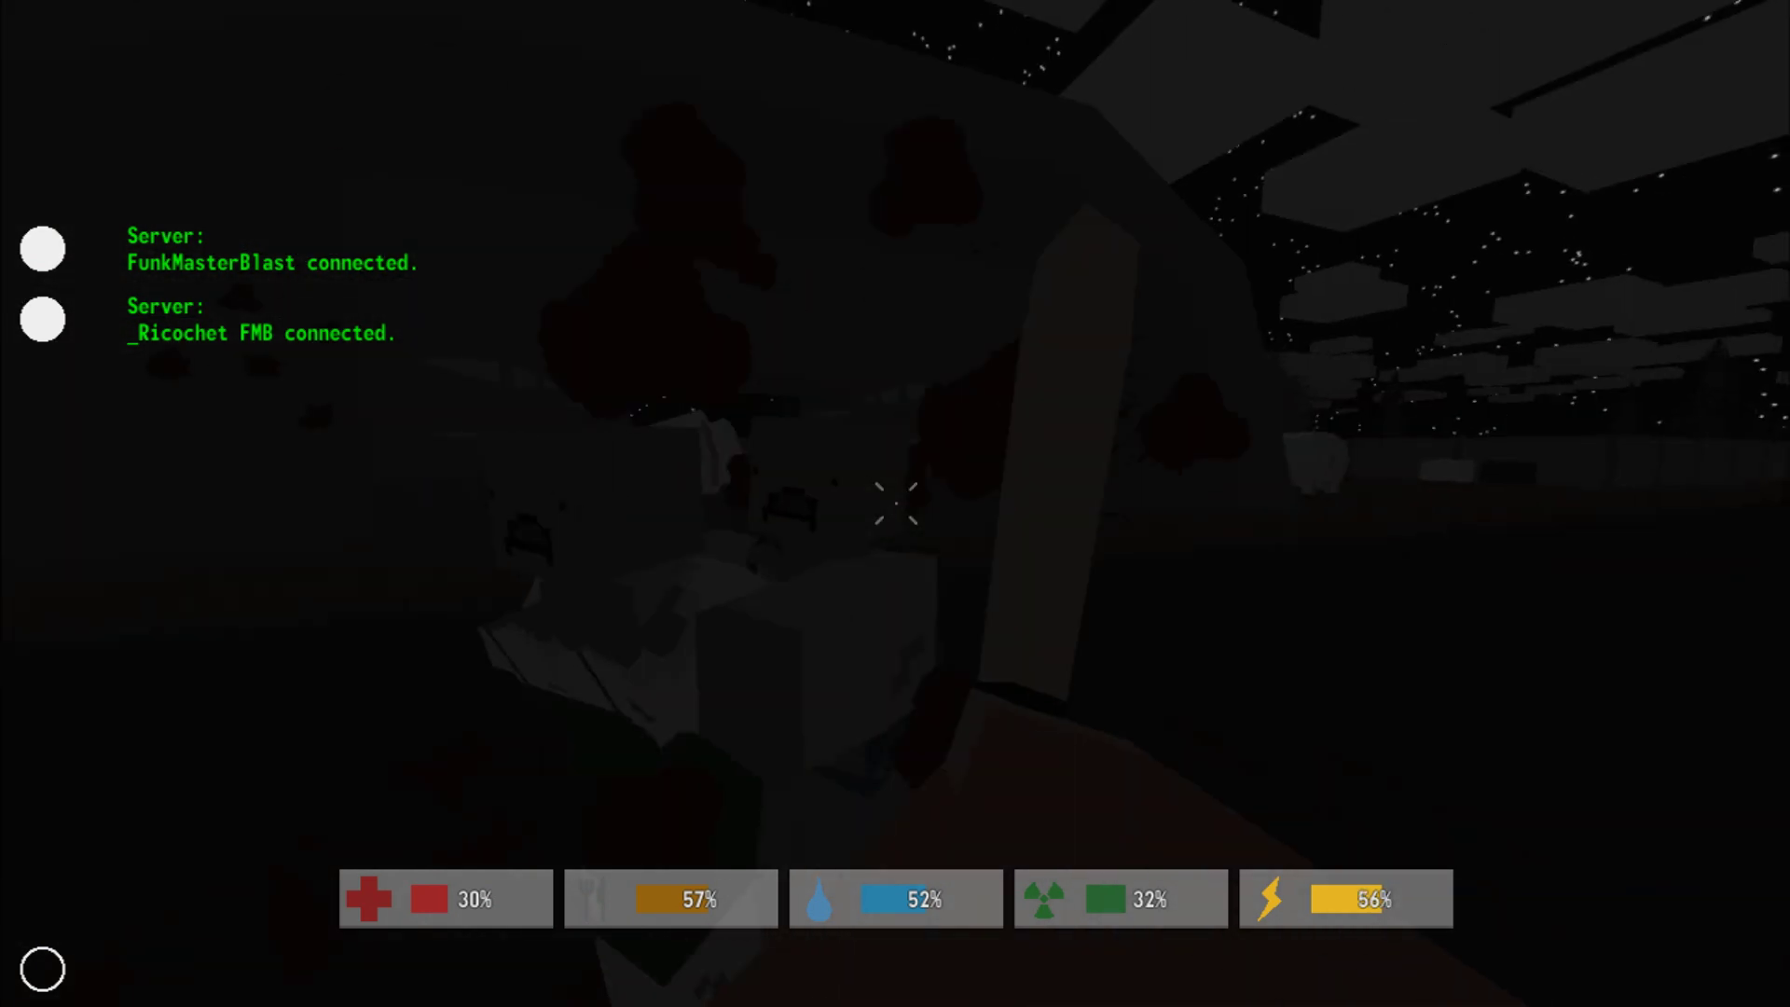
left_click(896, 504)
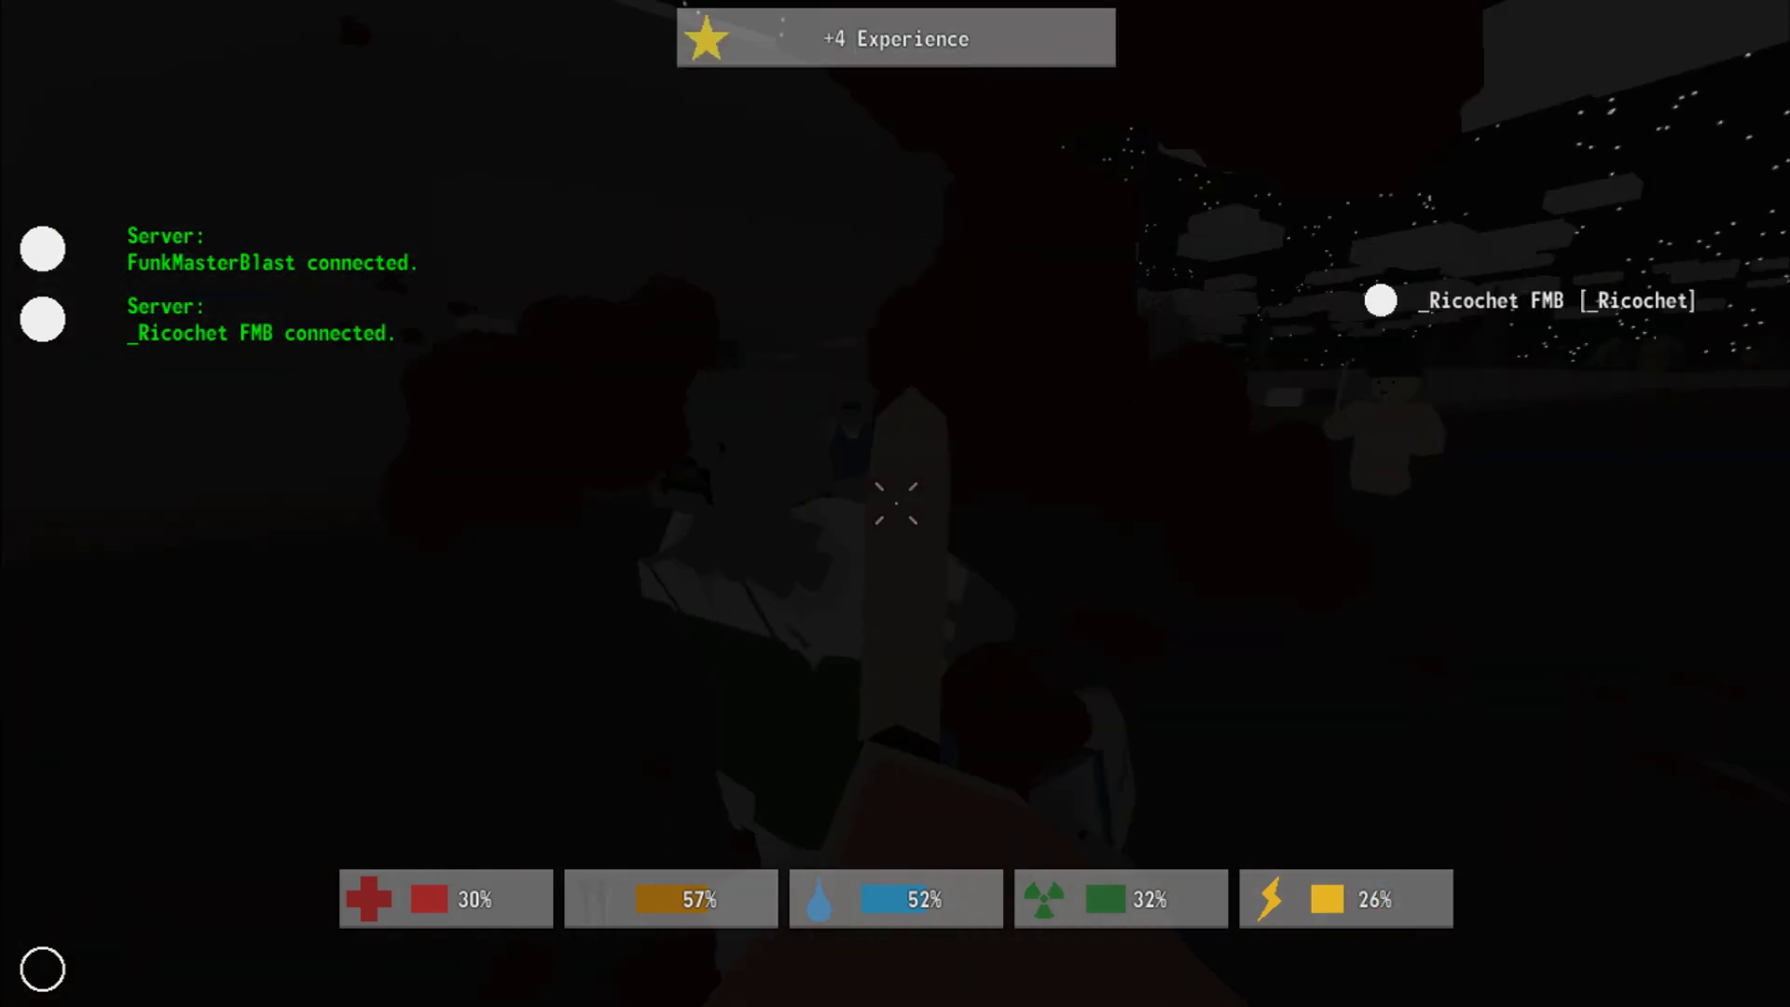
left_click(895, 504)
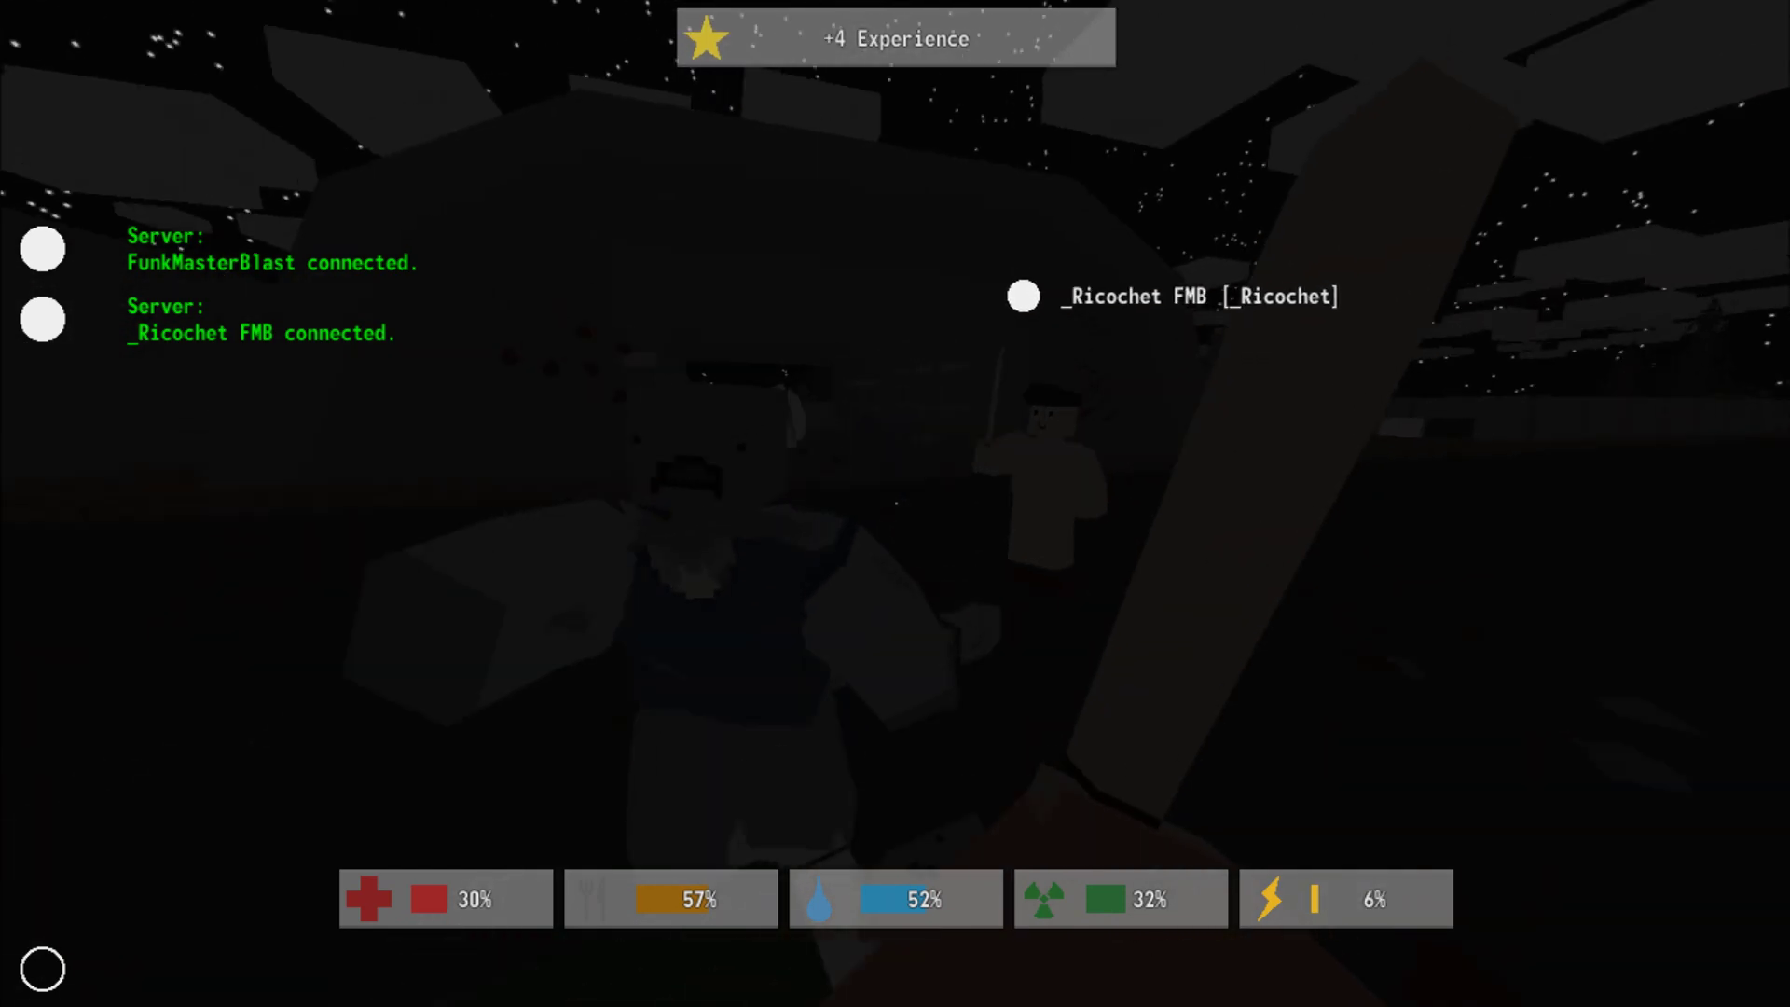
left_click(896, 504)
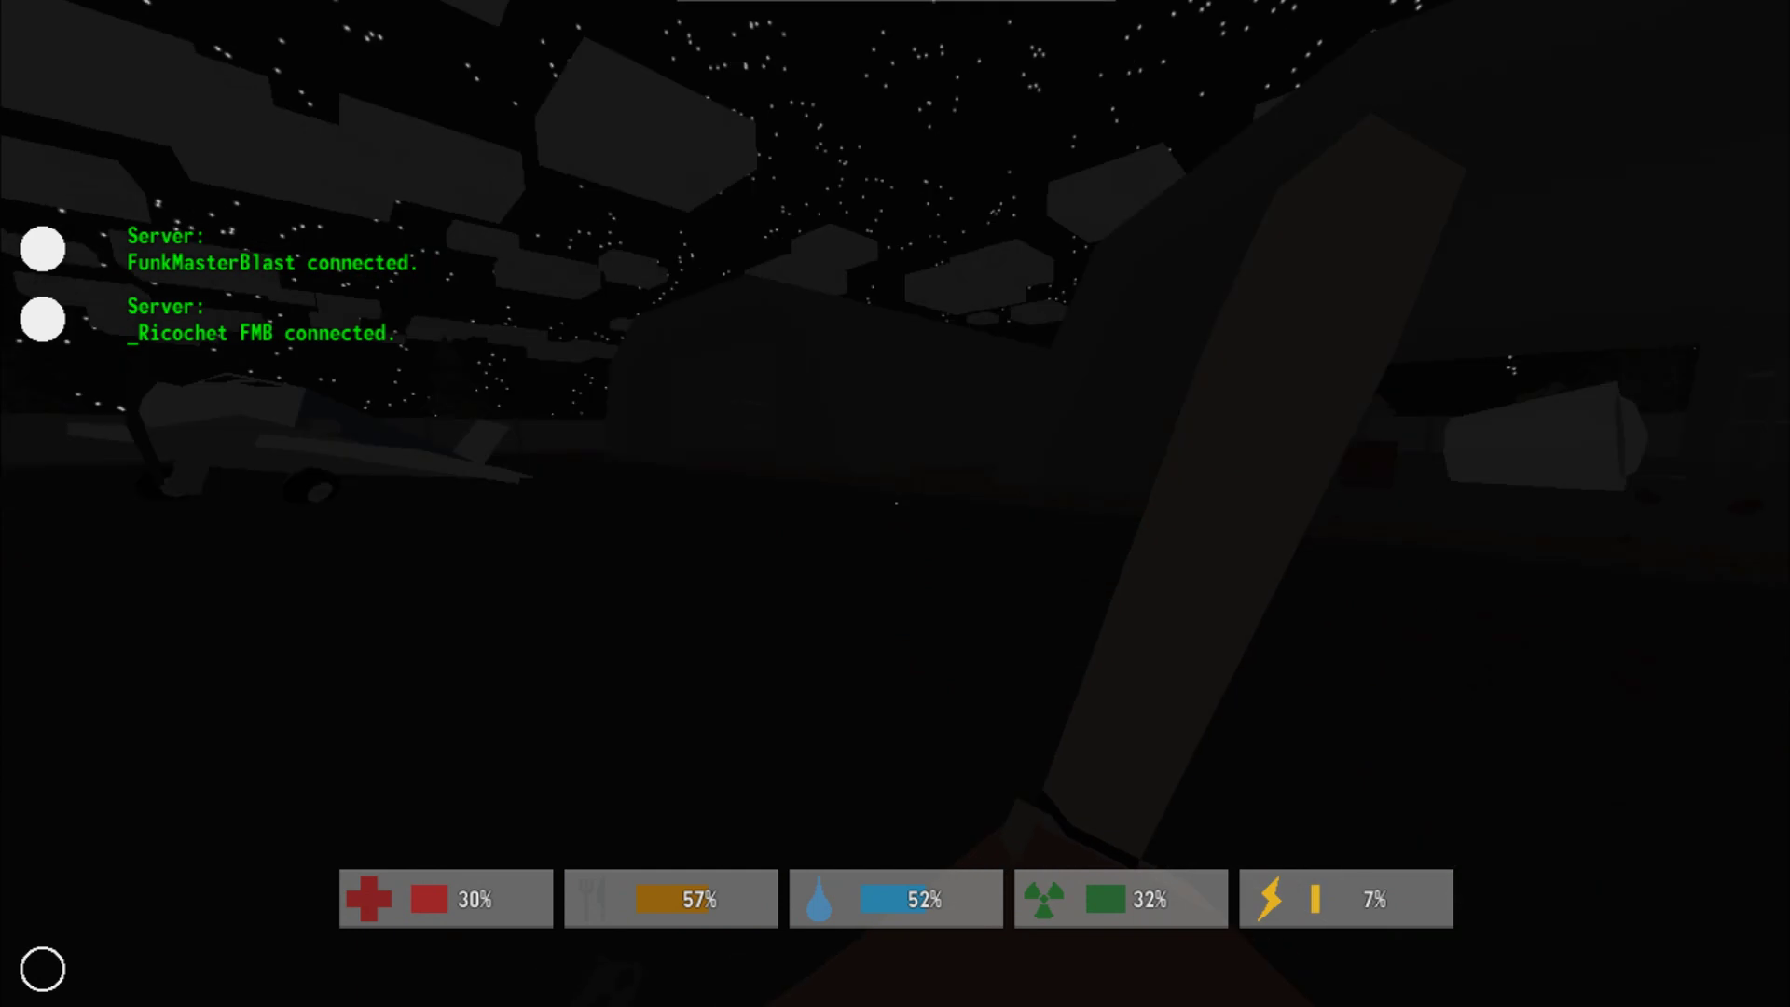
- Pick up the Lever Action rifle and kill the zombie in overalls
key("shift")
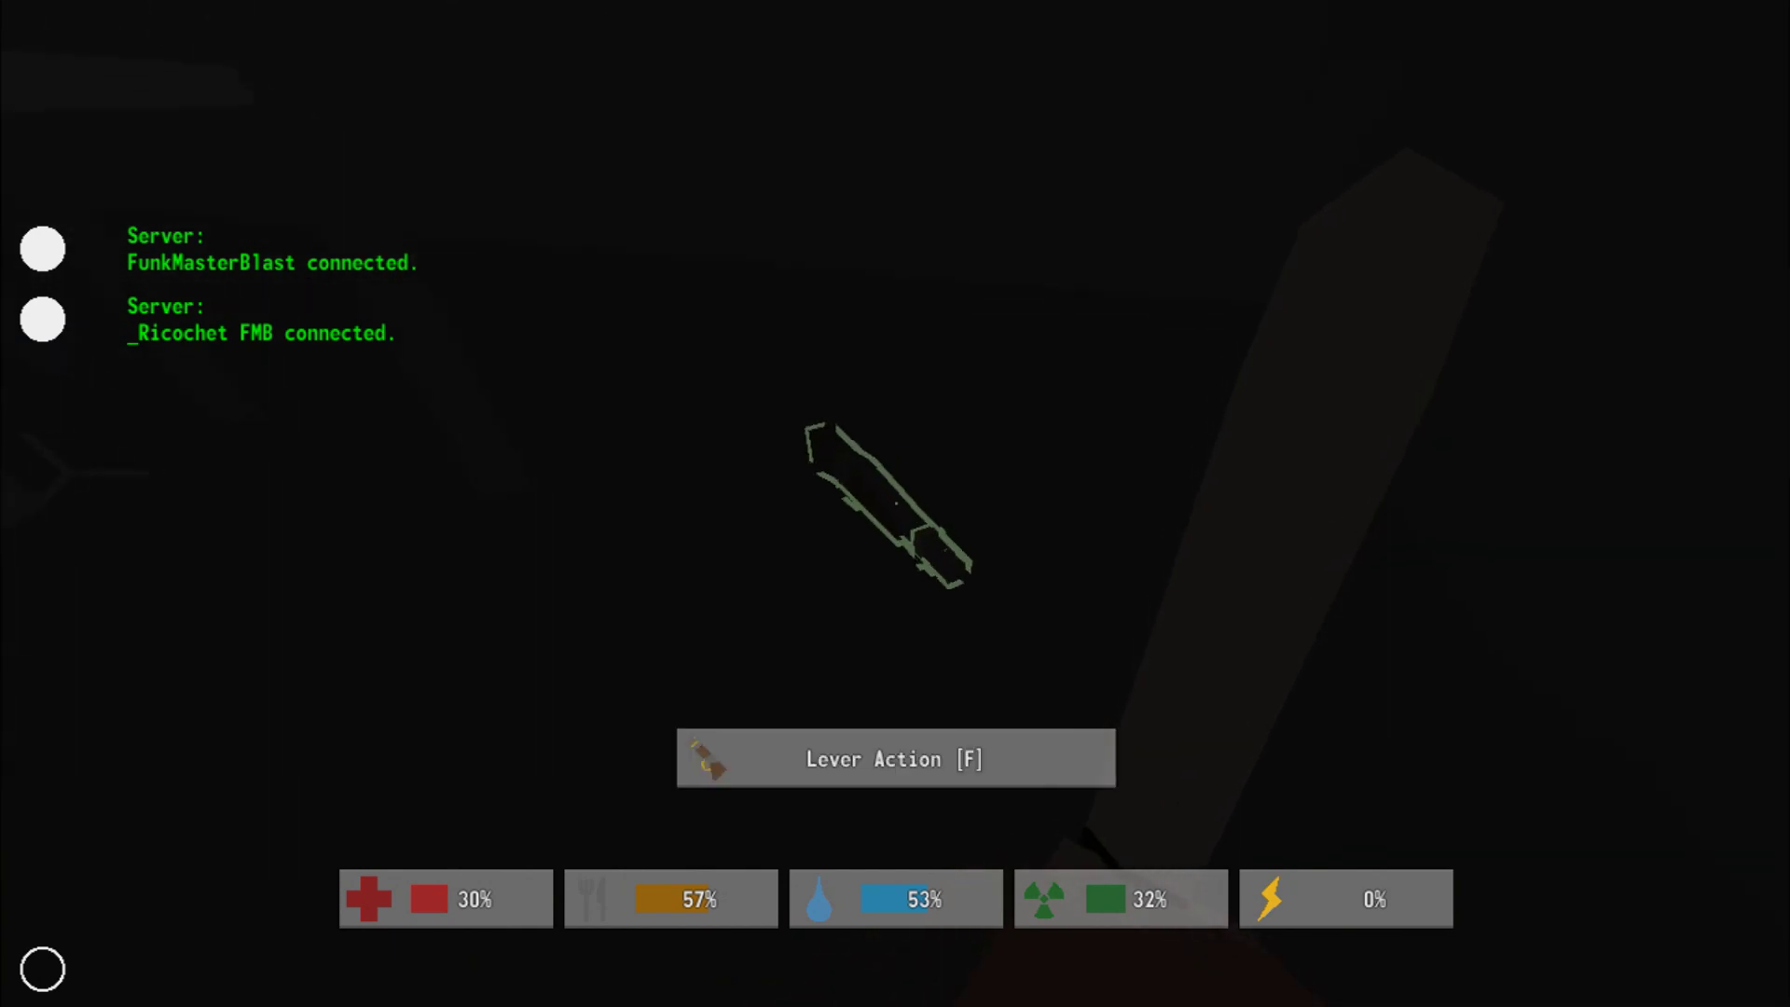
key("f")
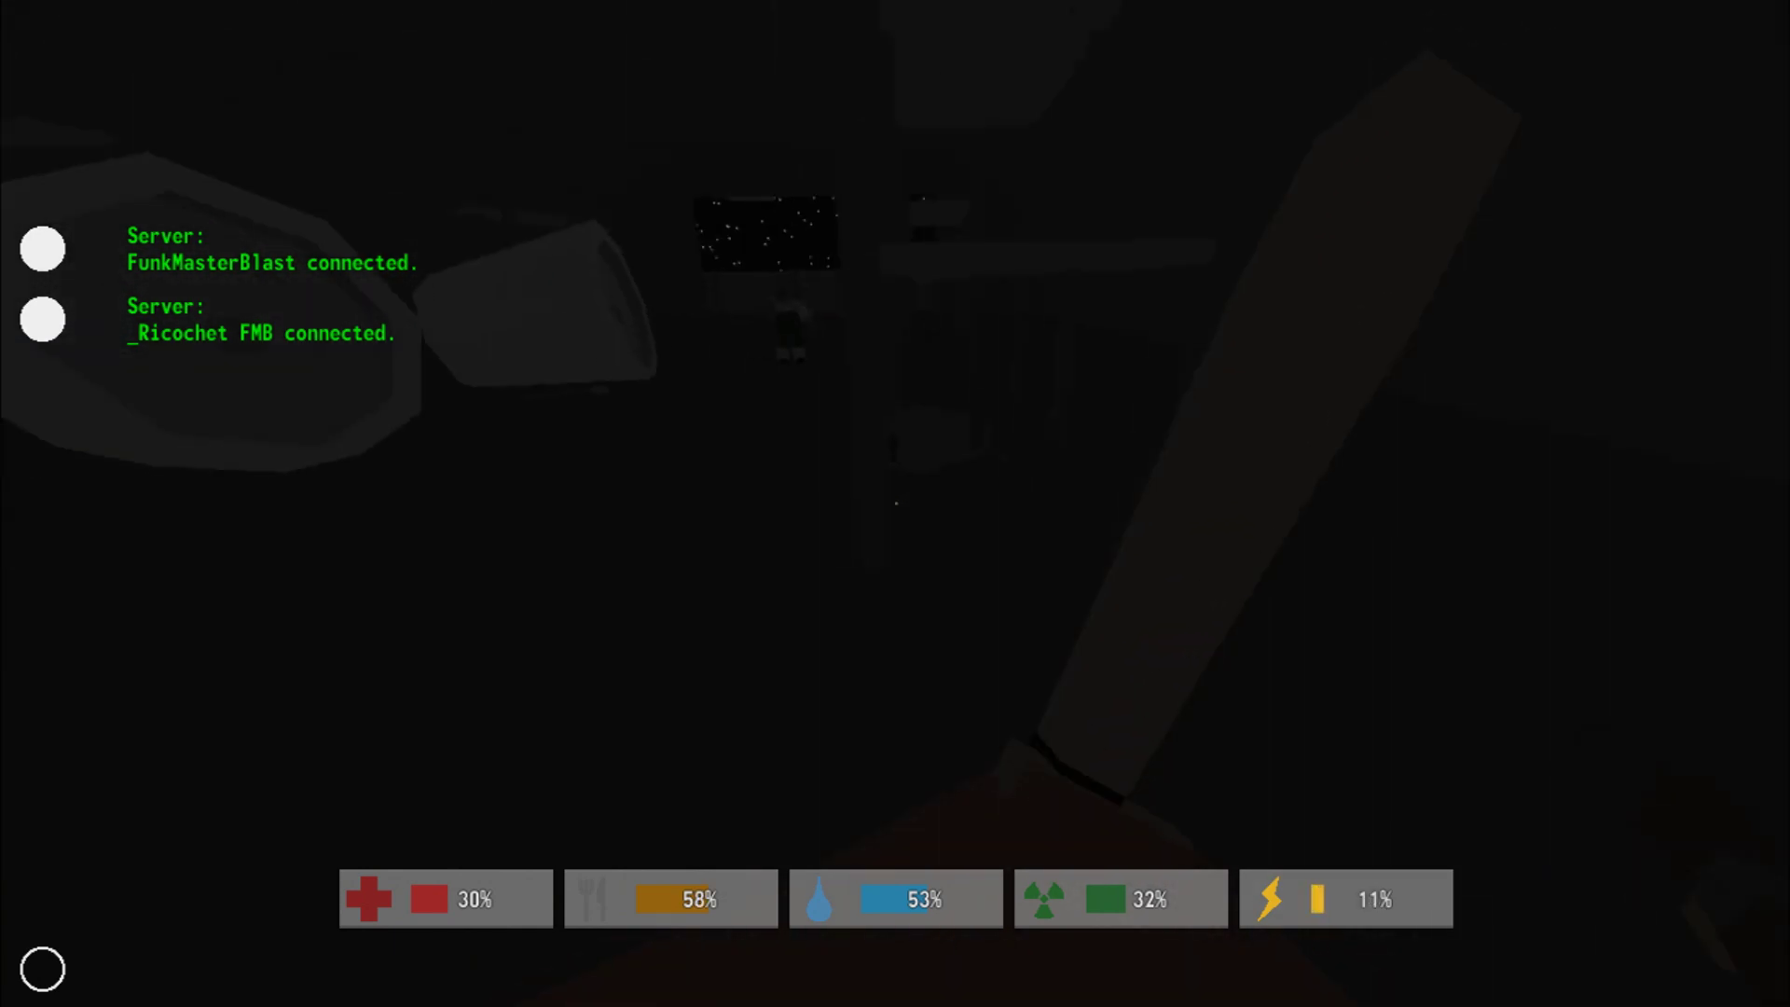
left_click(895, 504)
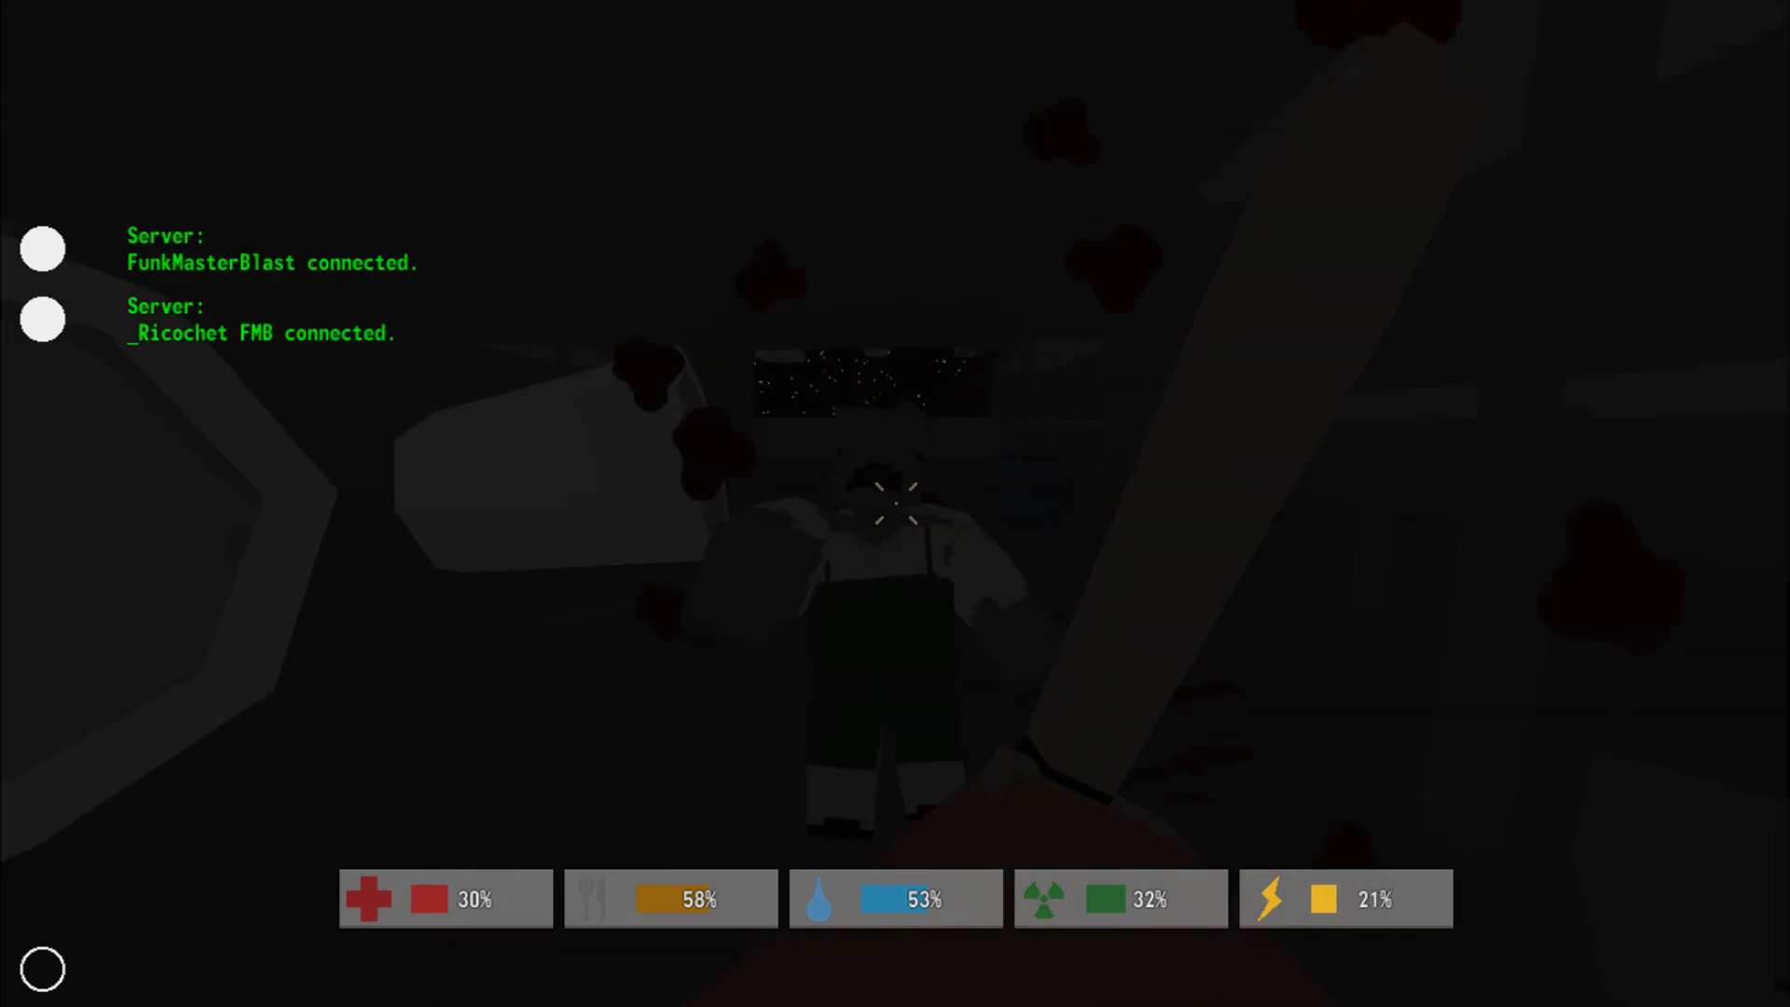
left_click(895, 504)
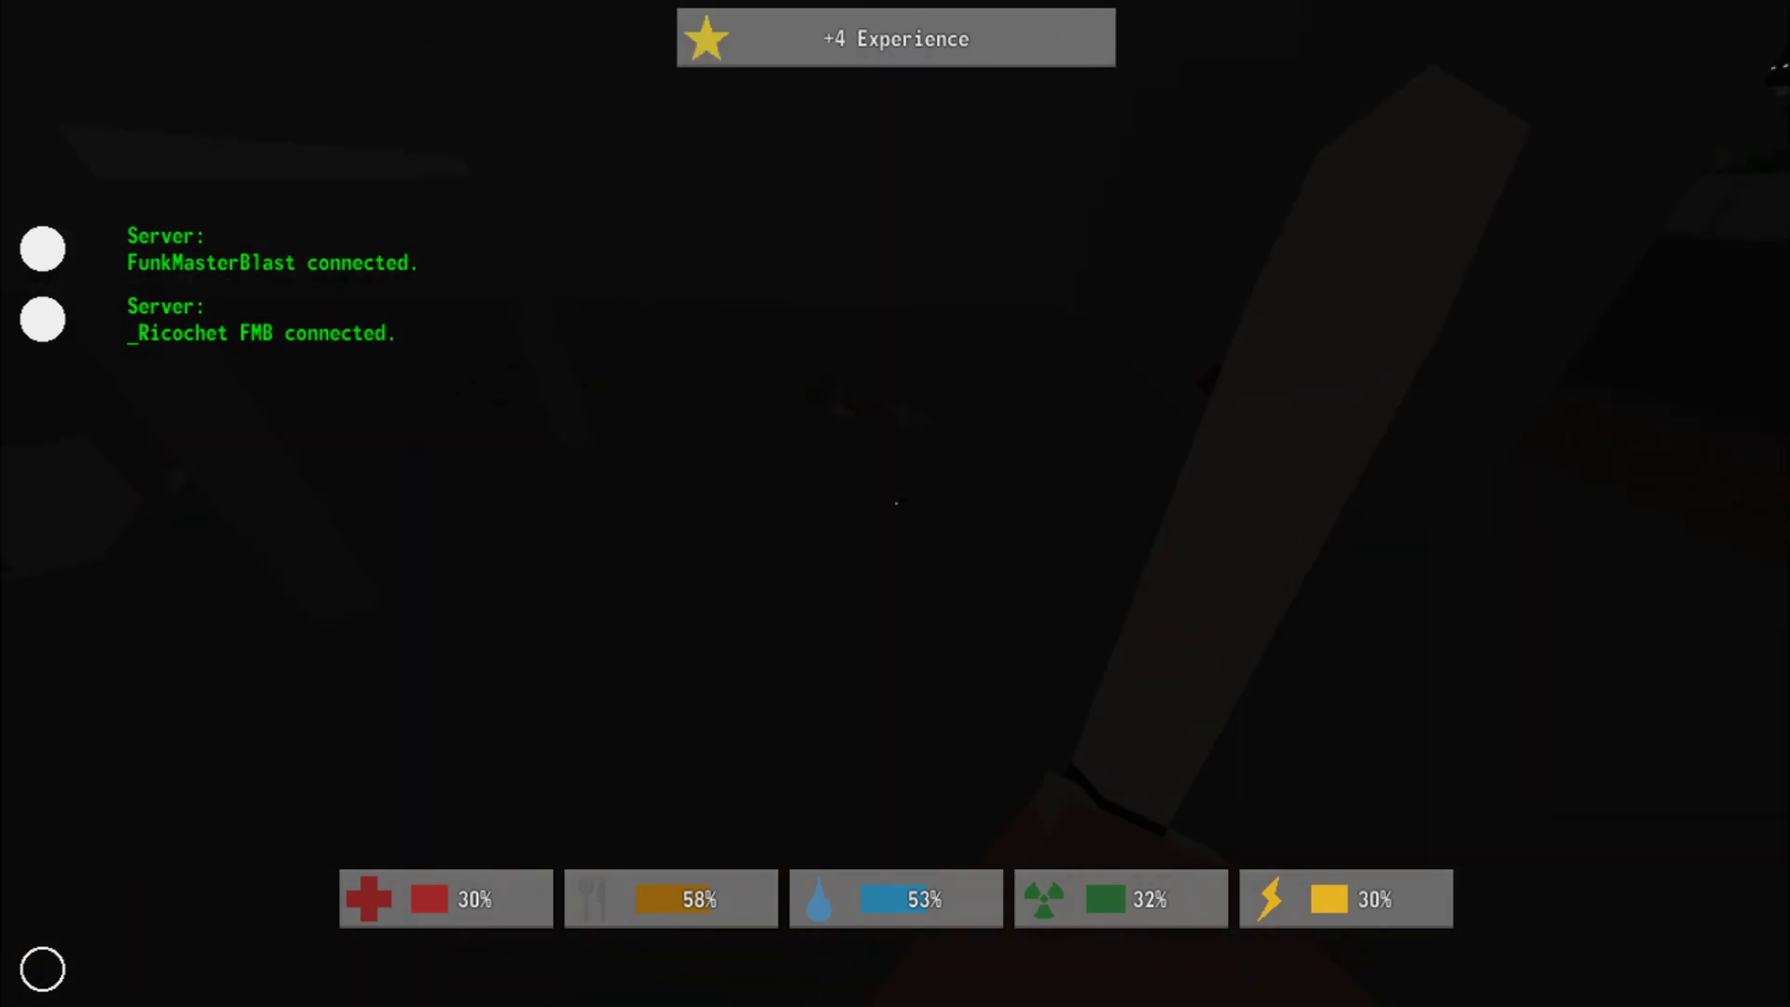
- Equip the Lever Action rifle from the inventory
key("f")
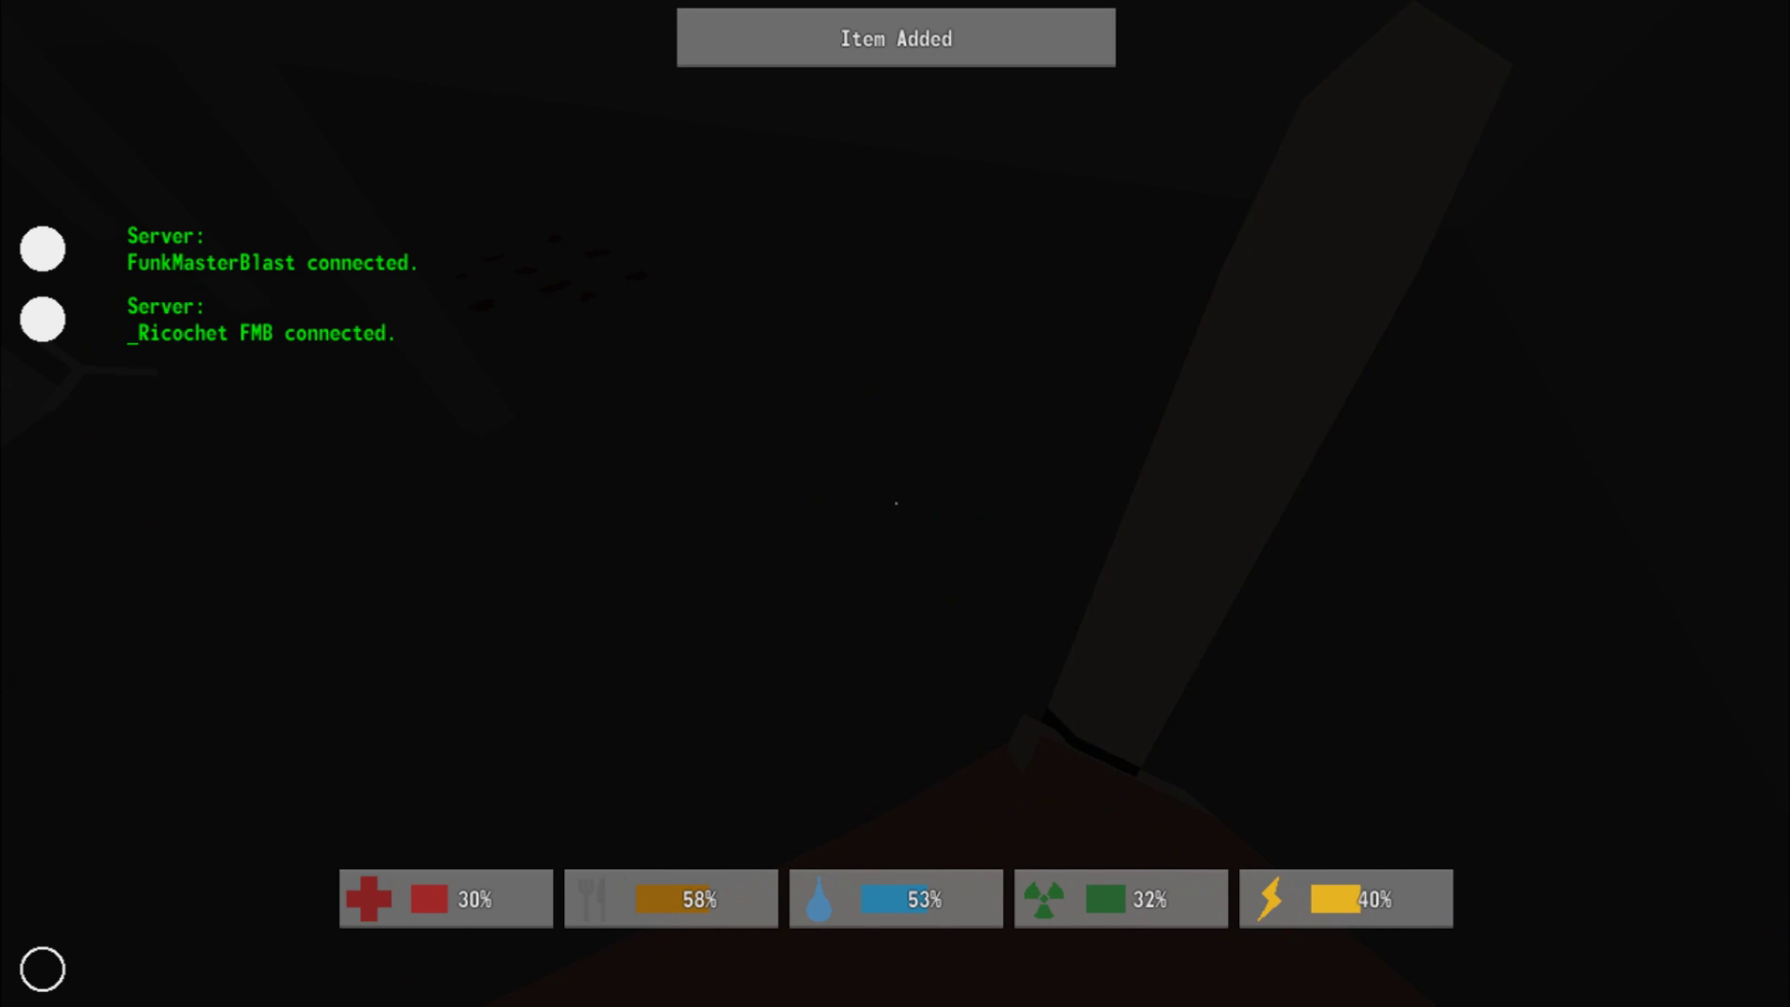
key("g")
left_click(616, 420)
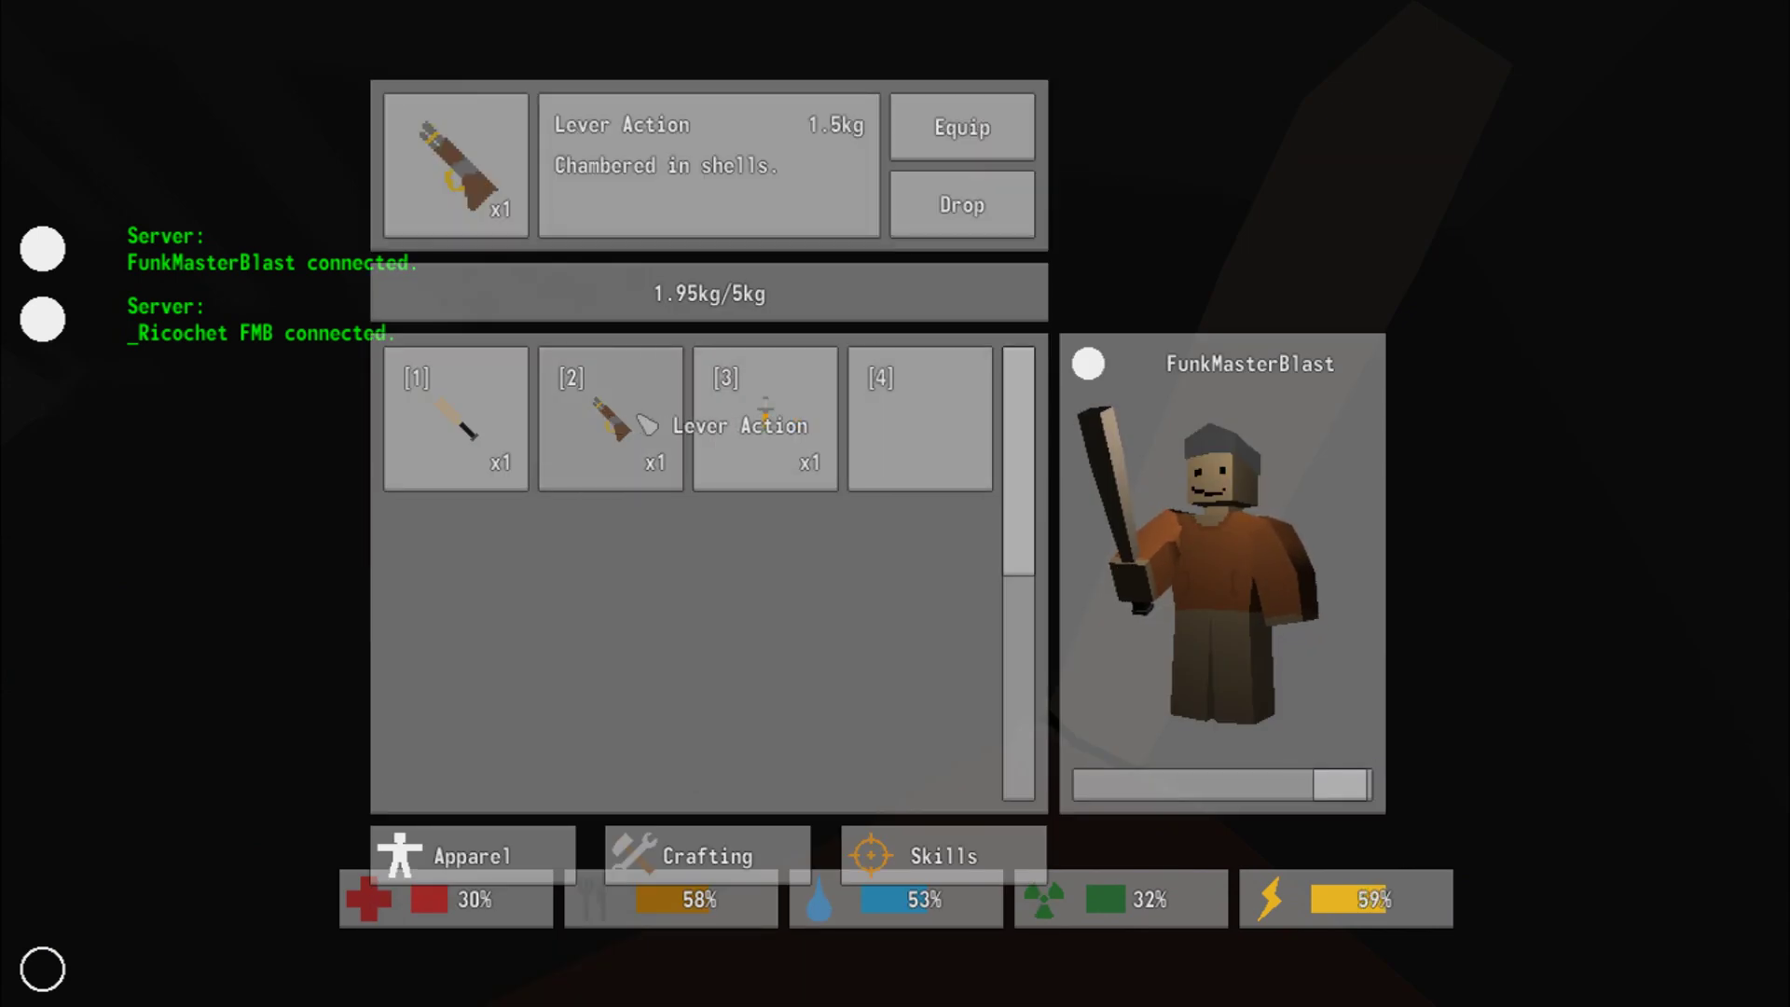
left_click(622, 431)
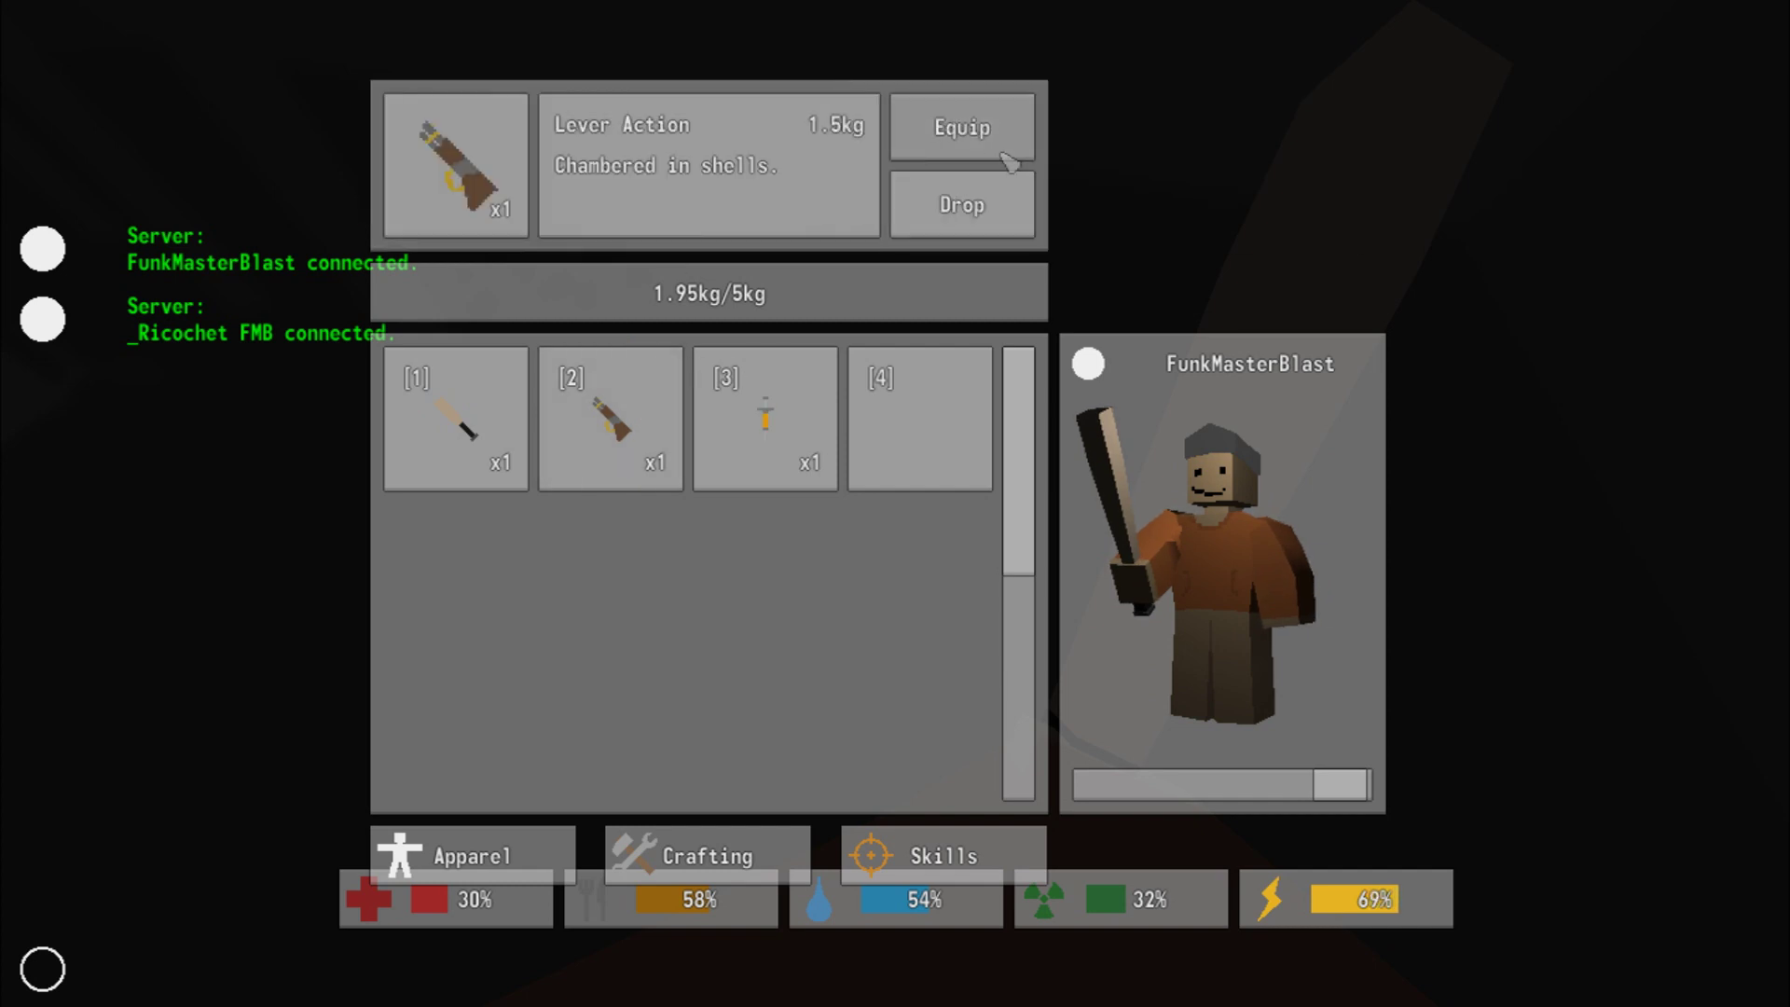
left_click(963, 204)
key("g")
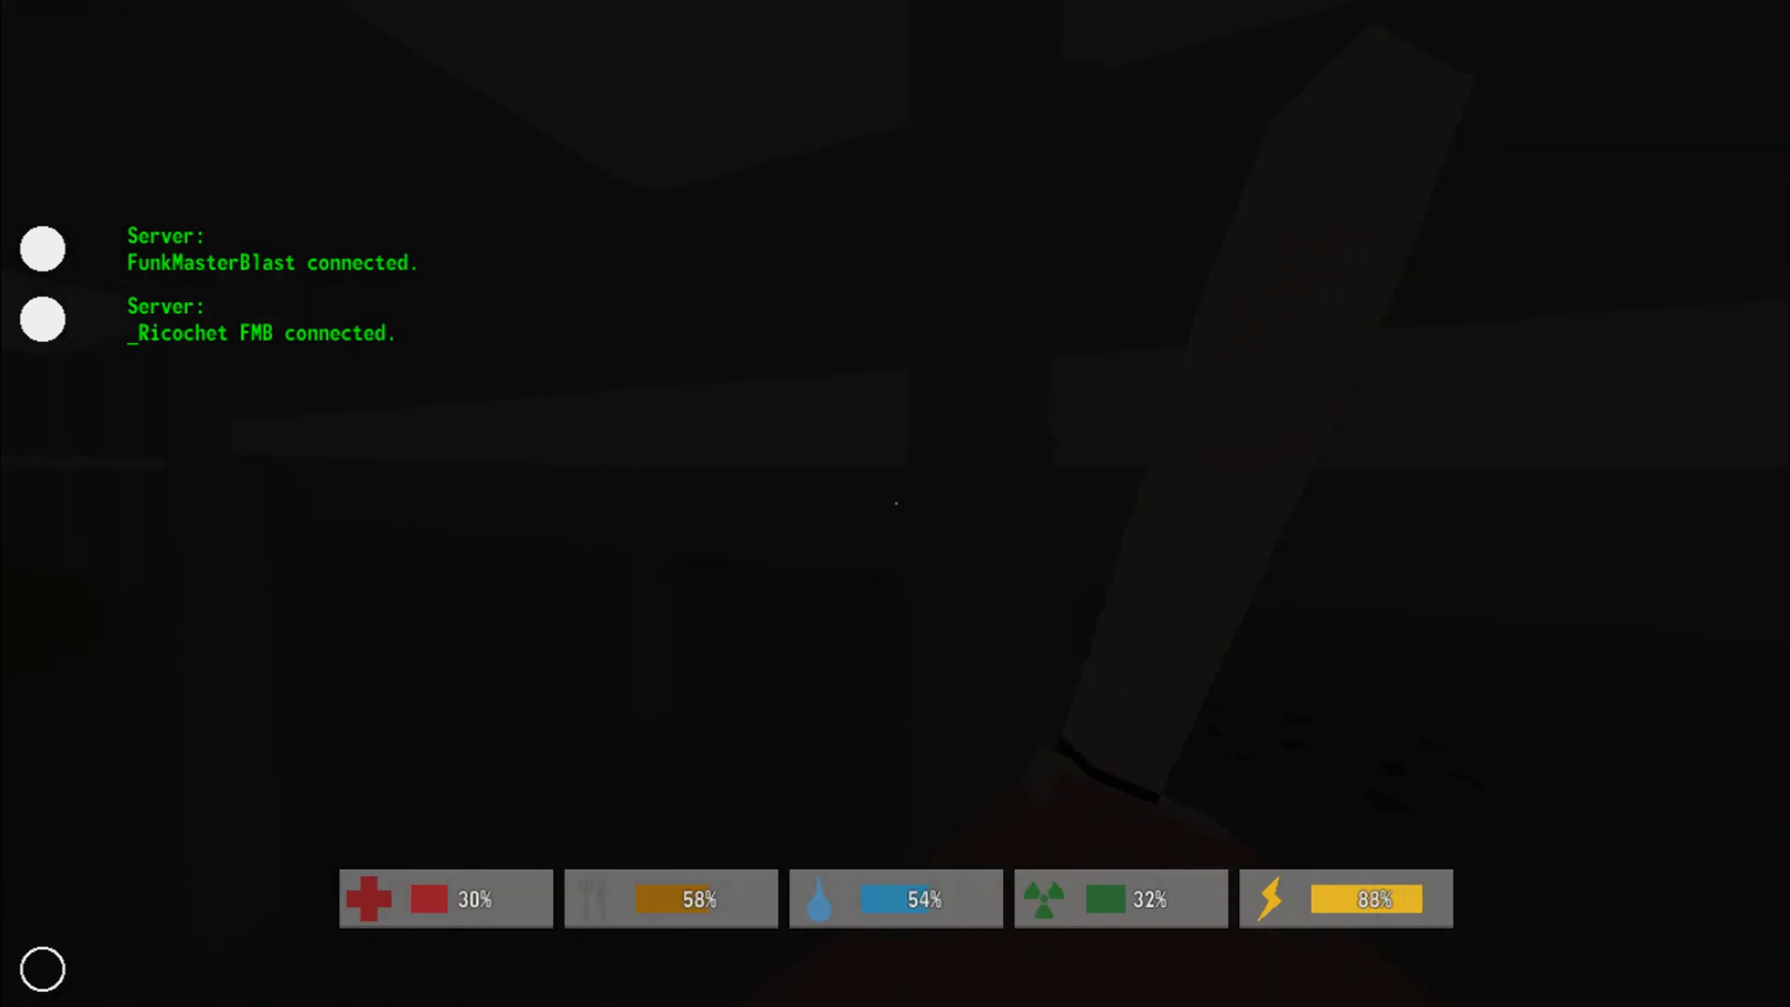
- Walk through the dark building past the board, handsaw and golf club, and pick up the axe
key("w")
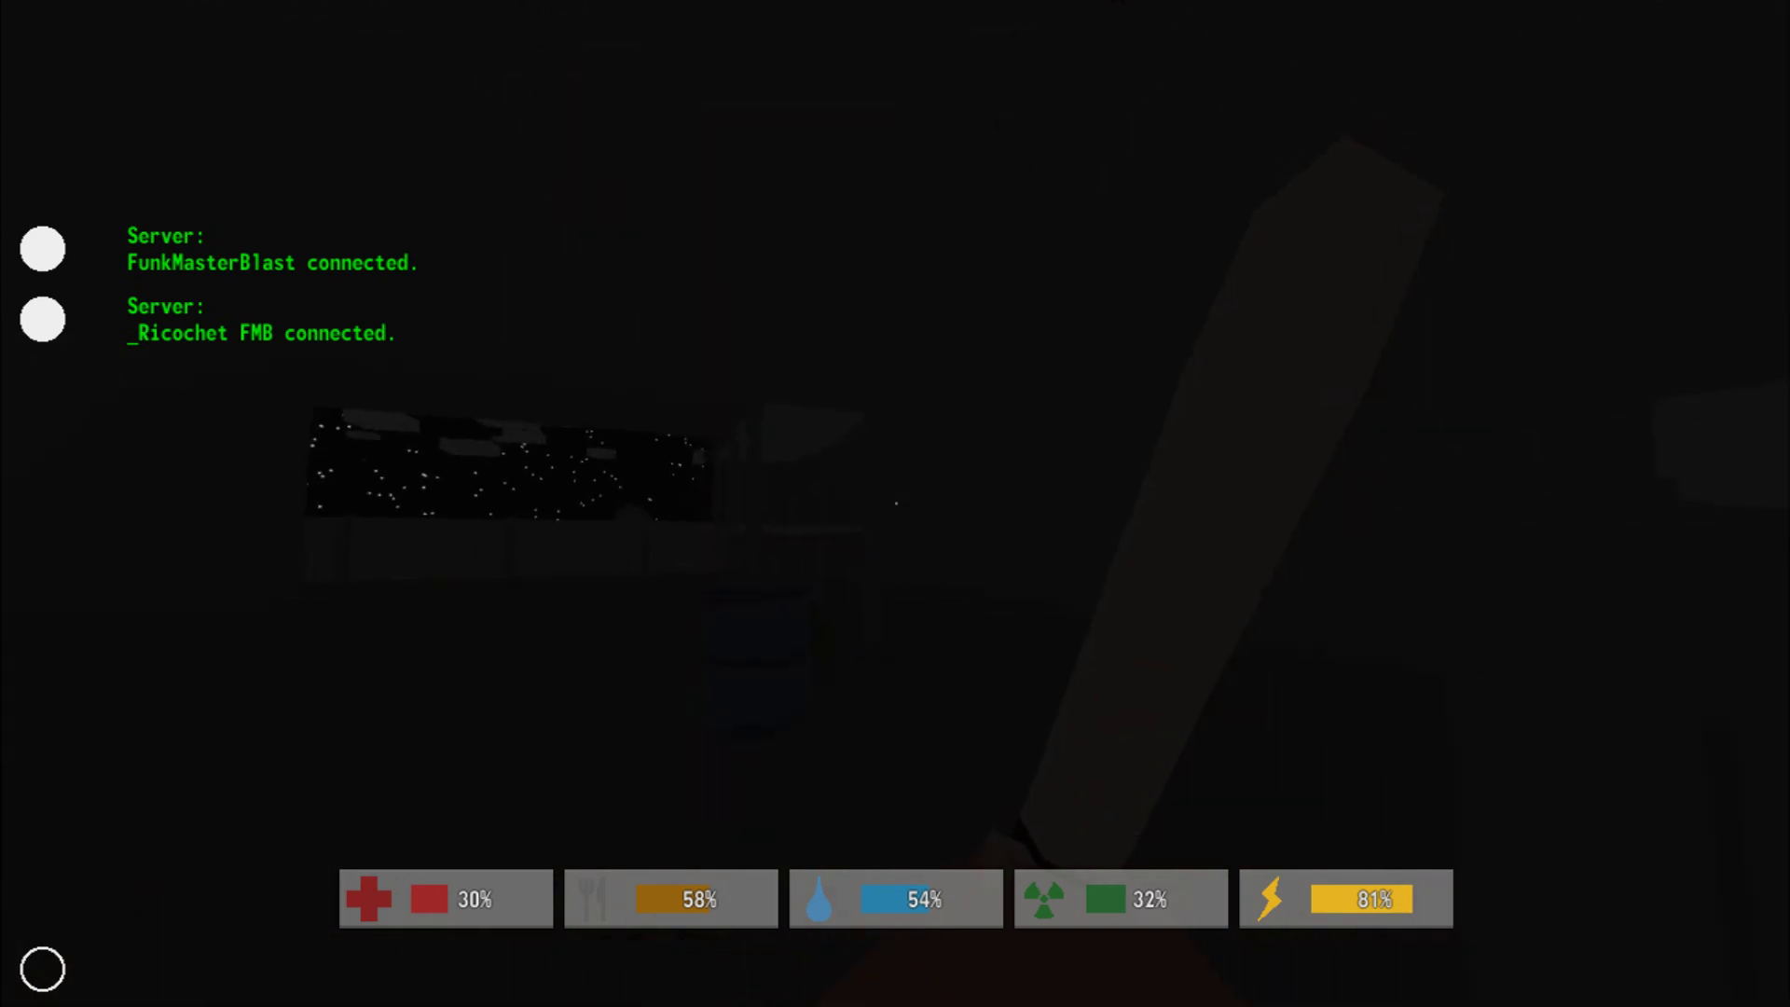
key("w")
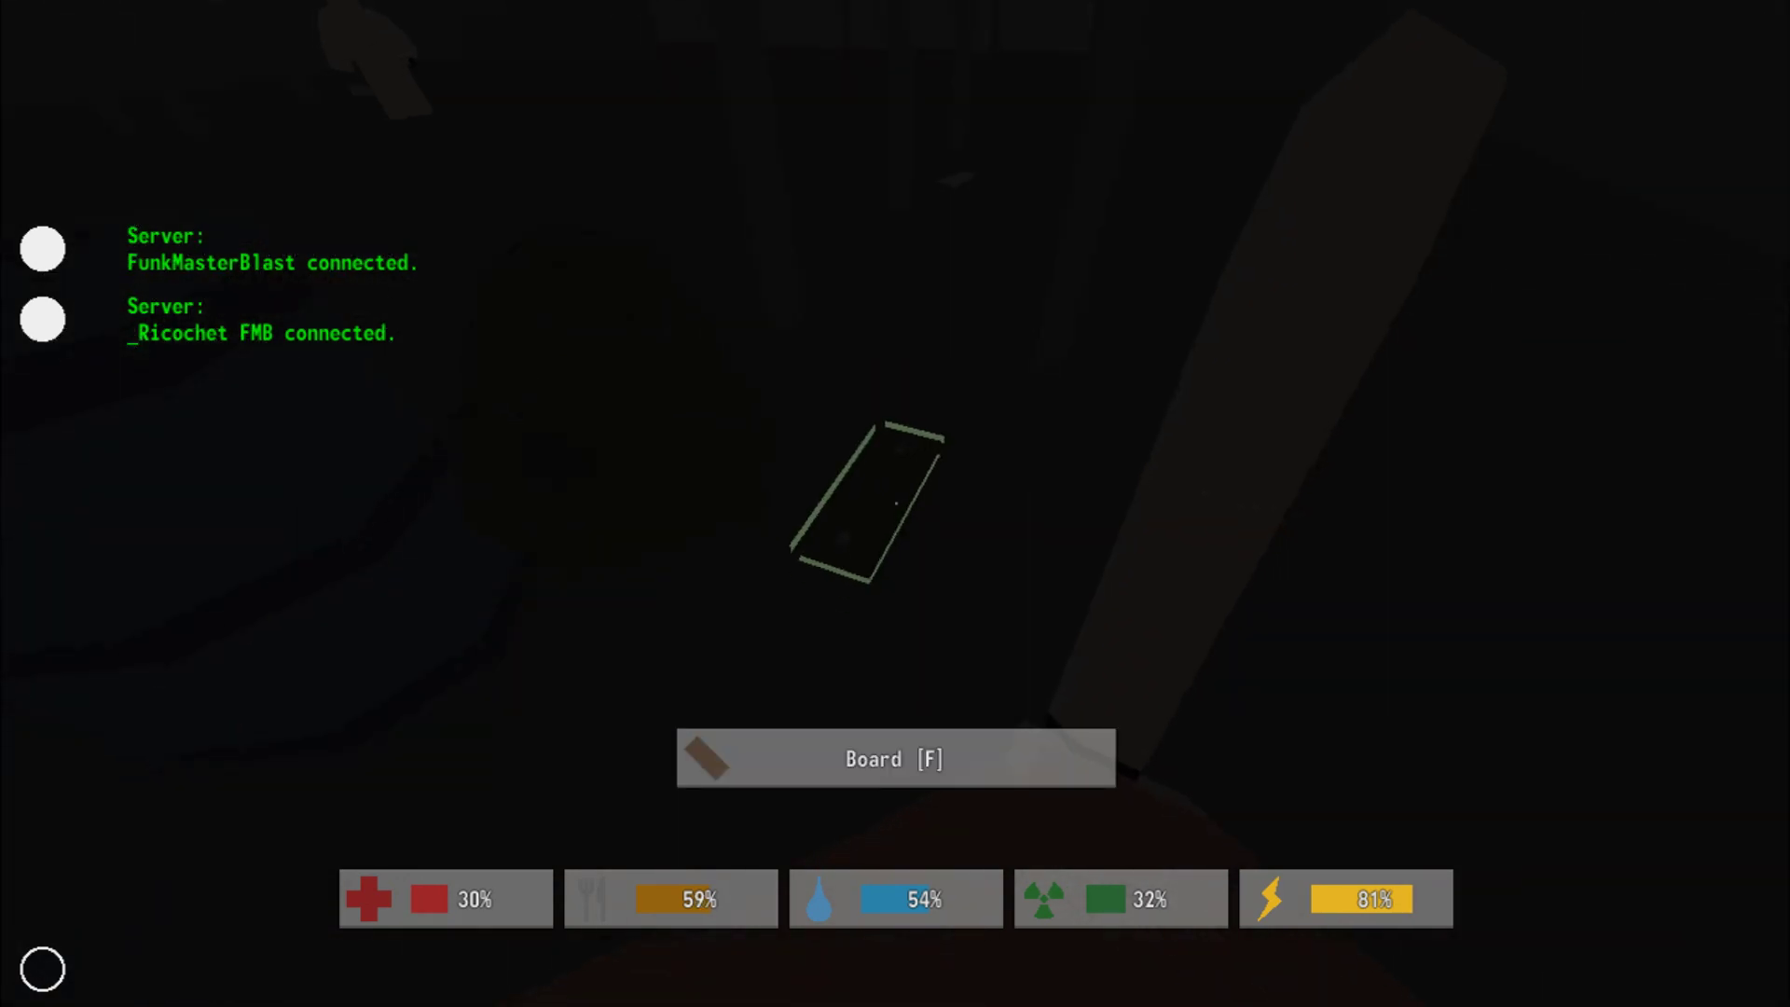
key("w")
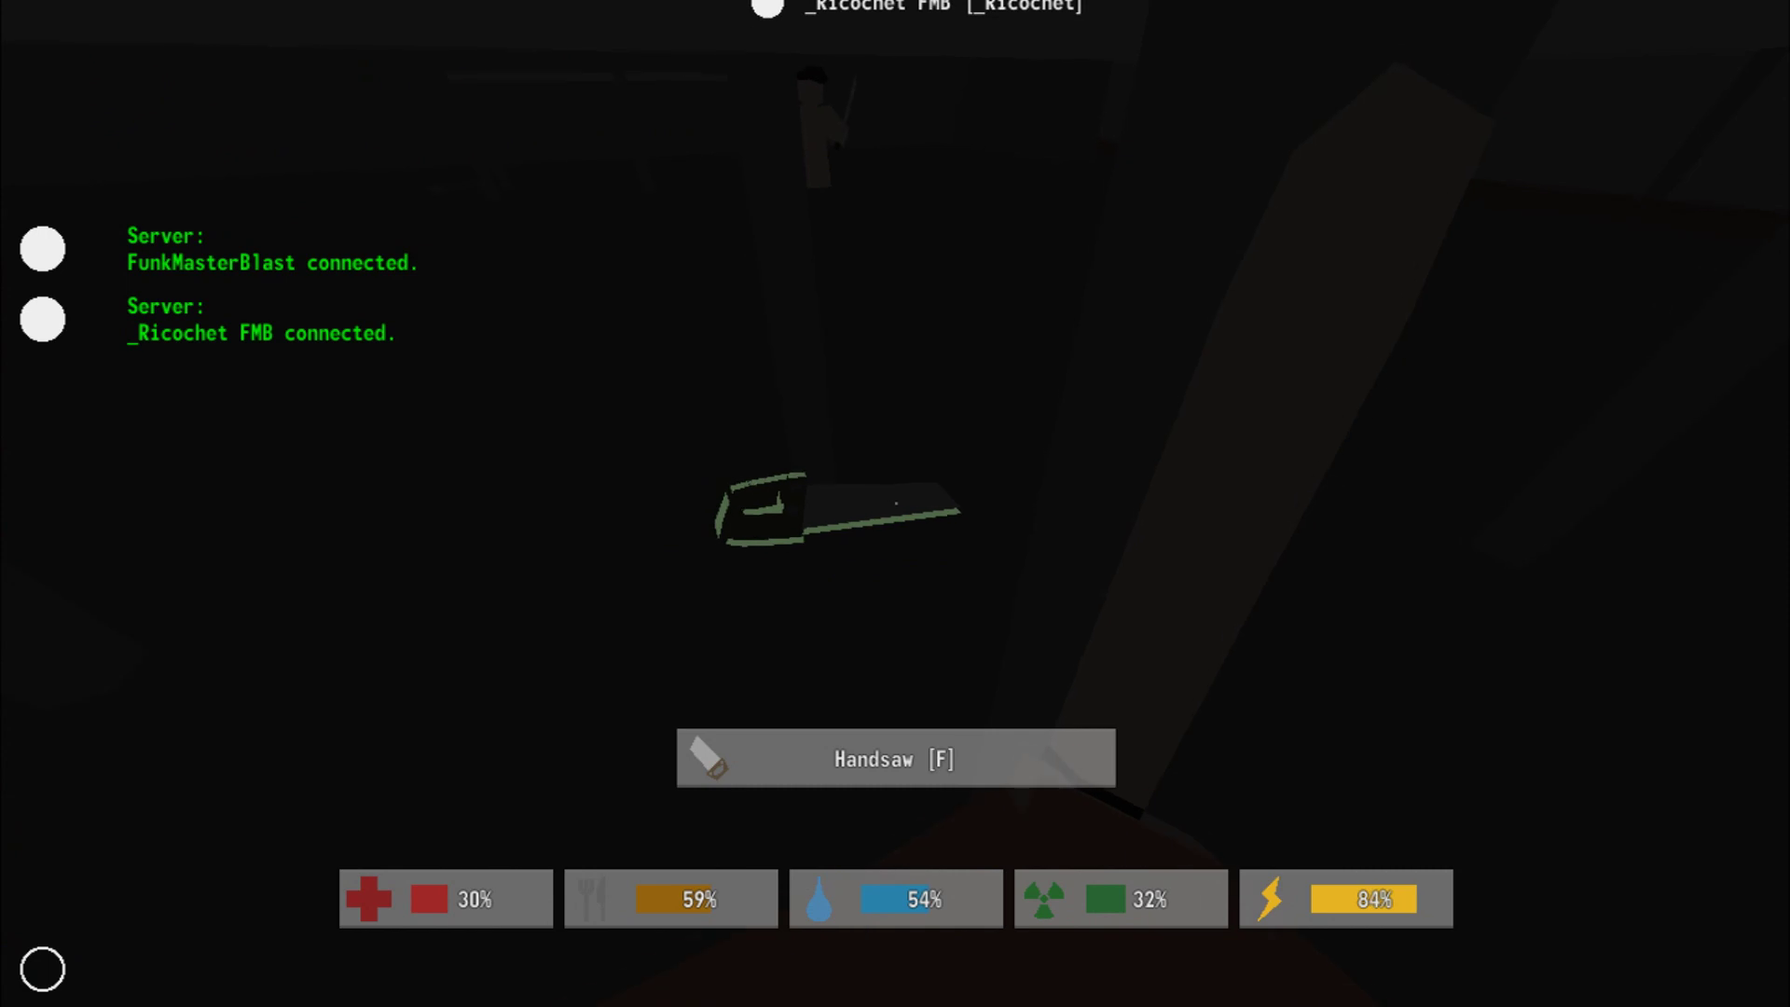
key("w")
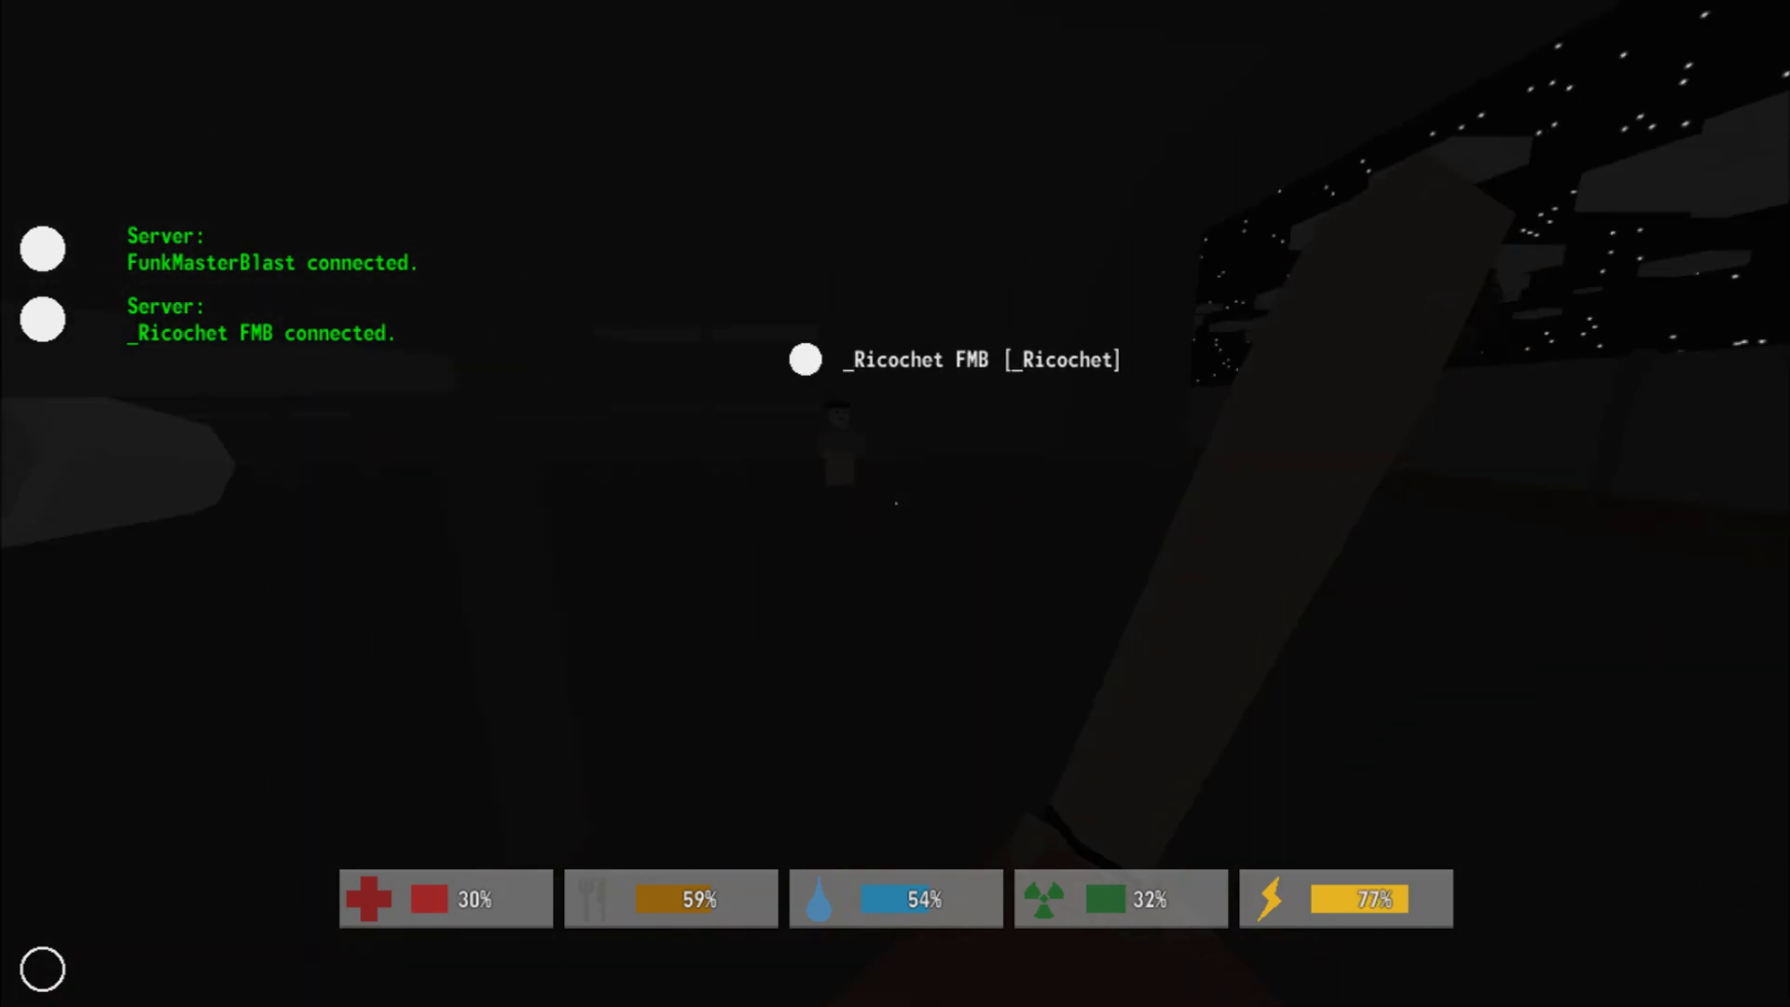
key("w")
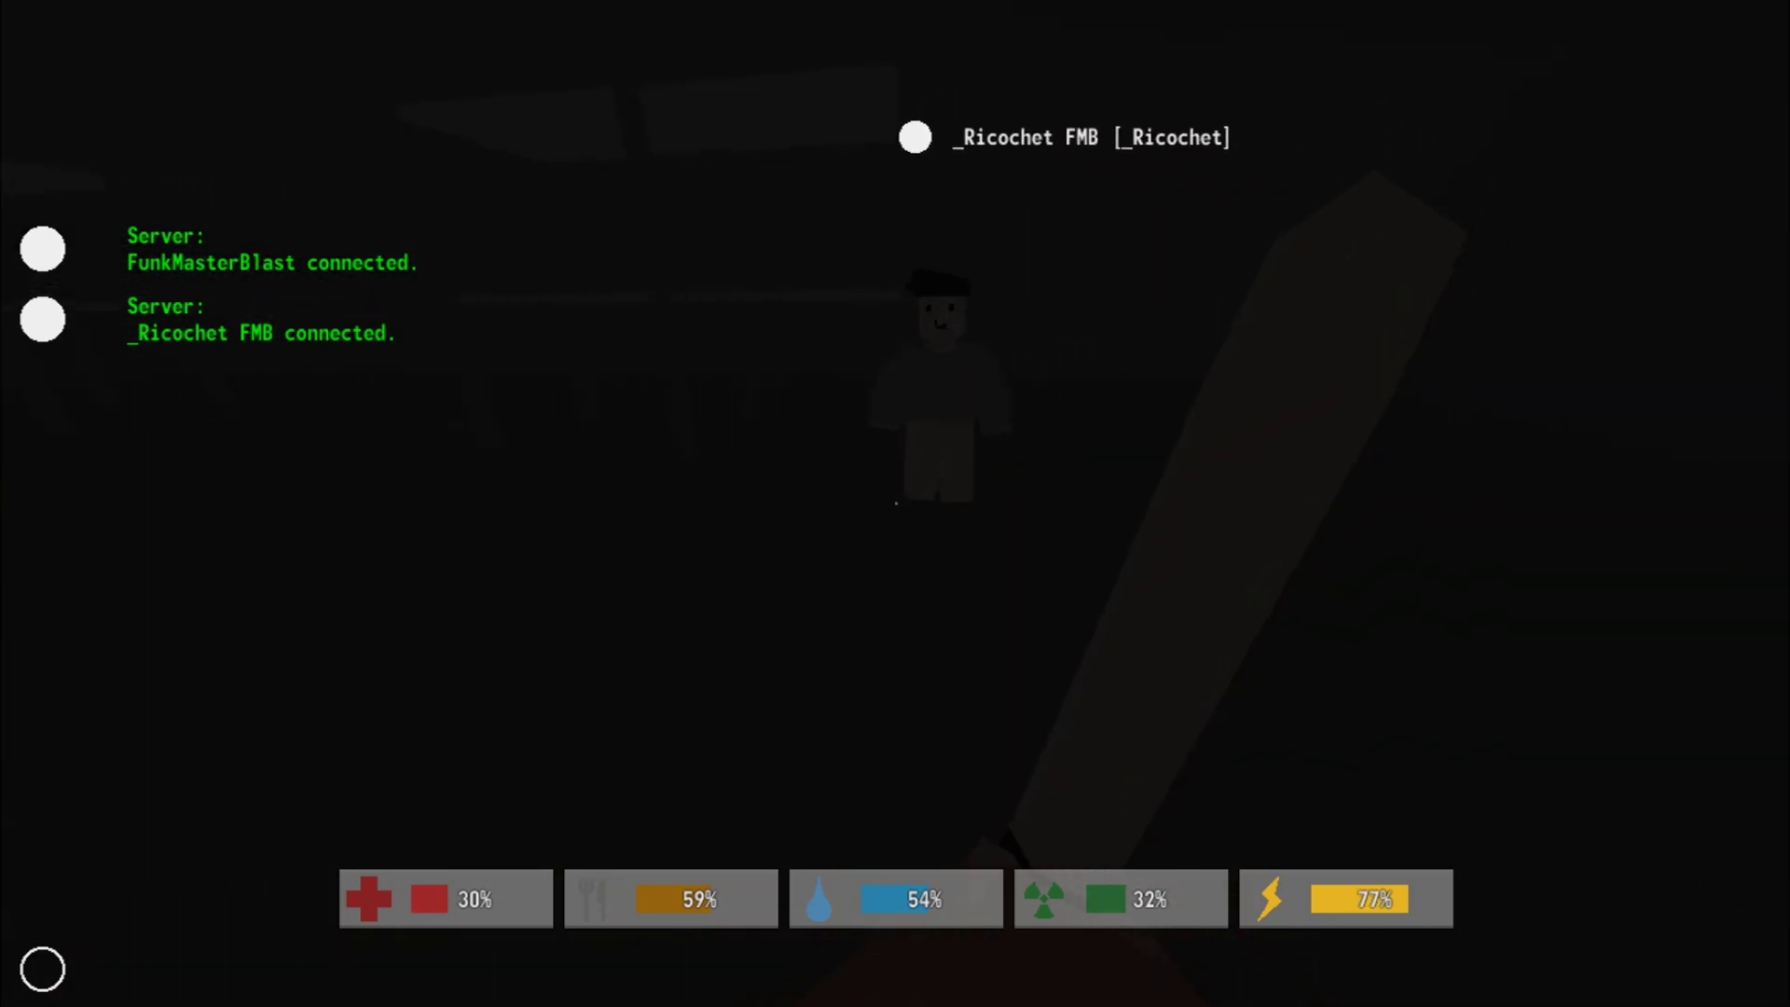
key("w")
key("w")
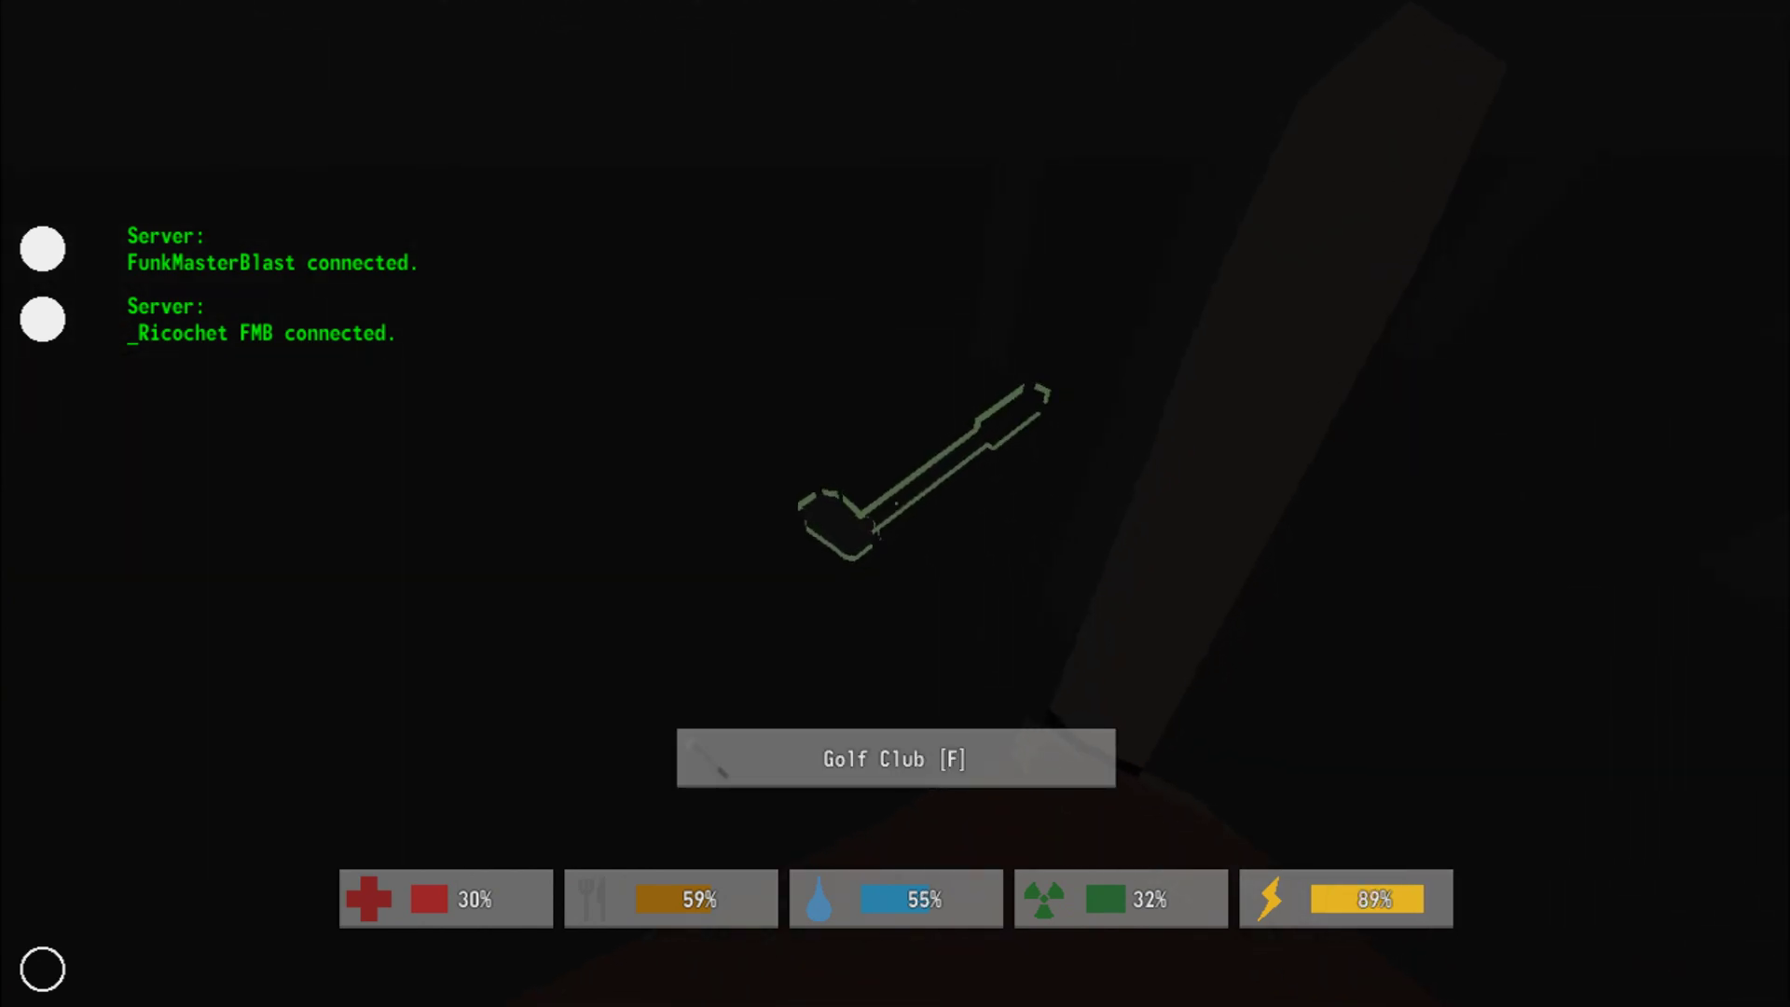
key("w")
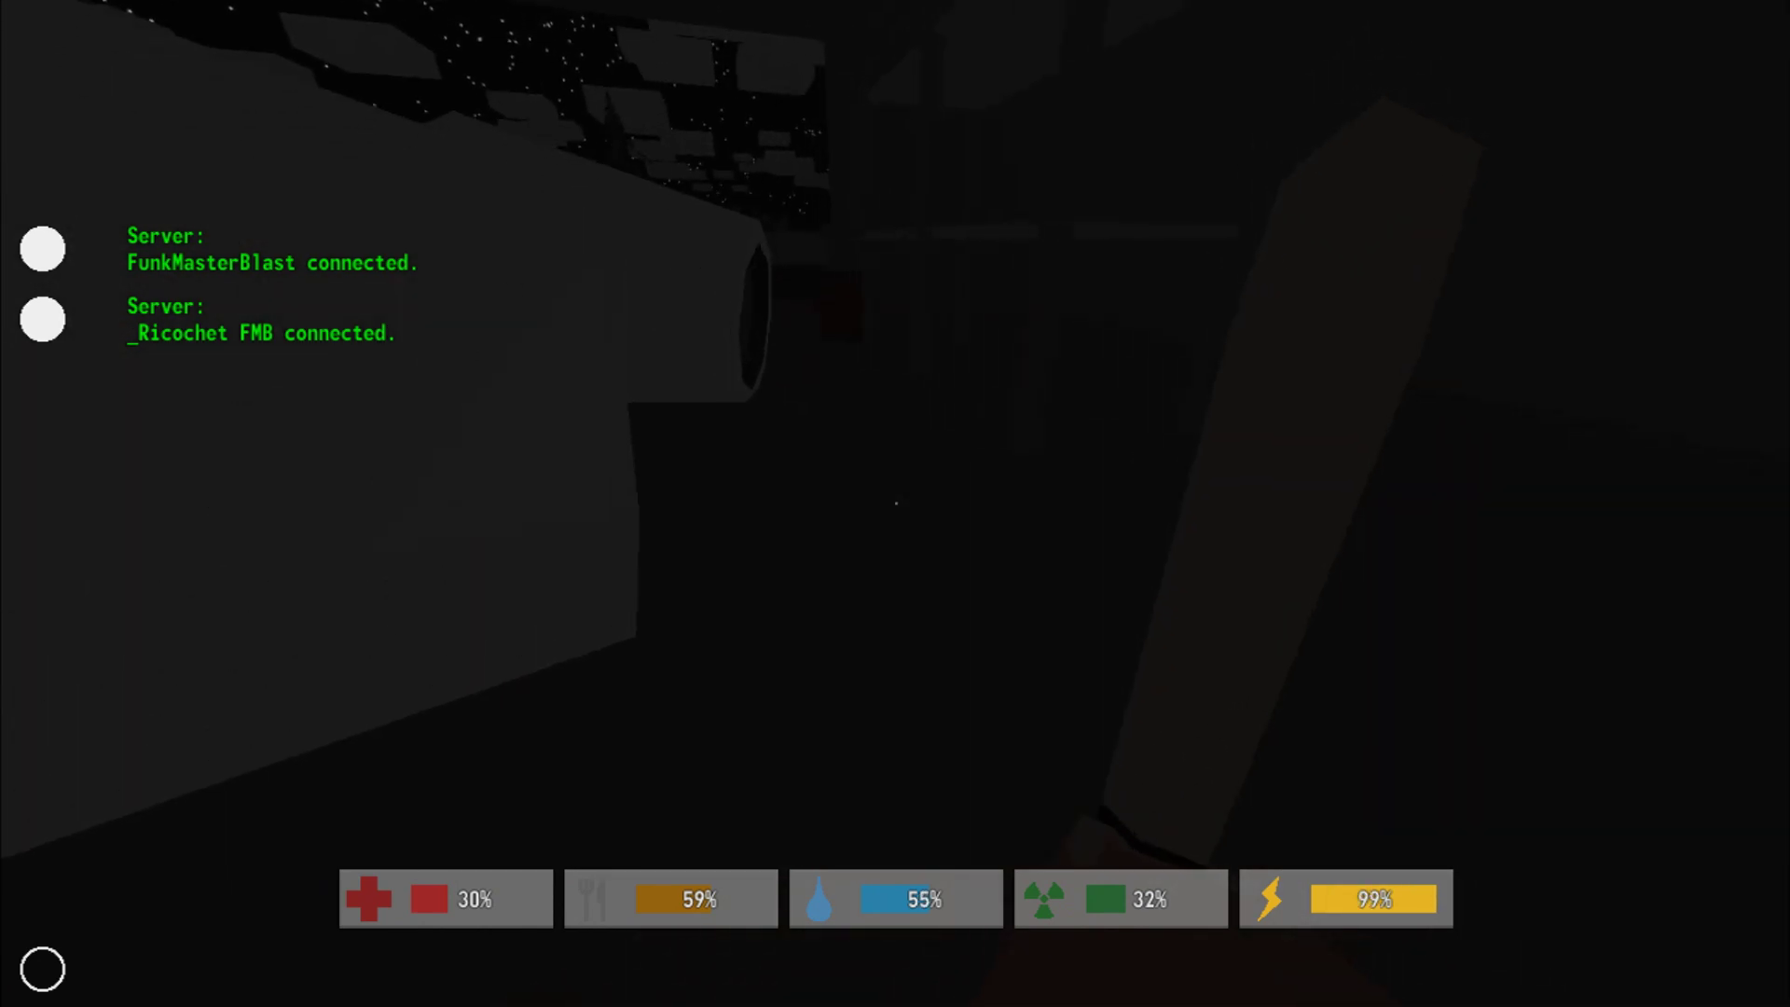
key("w")
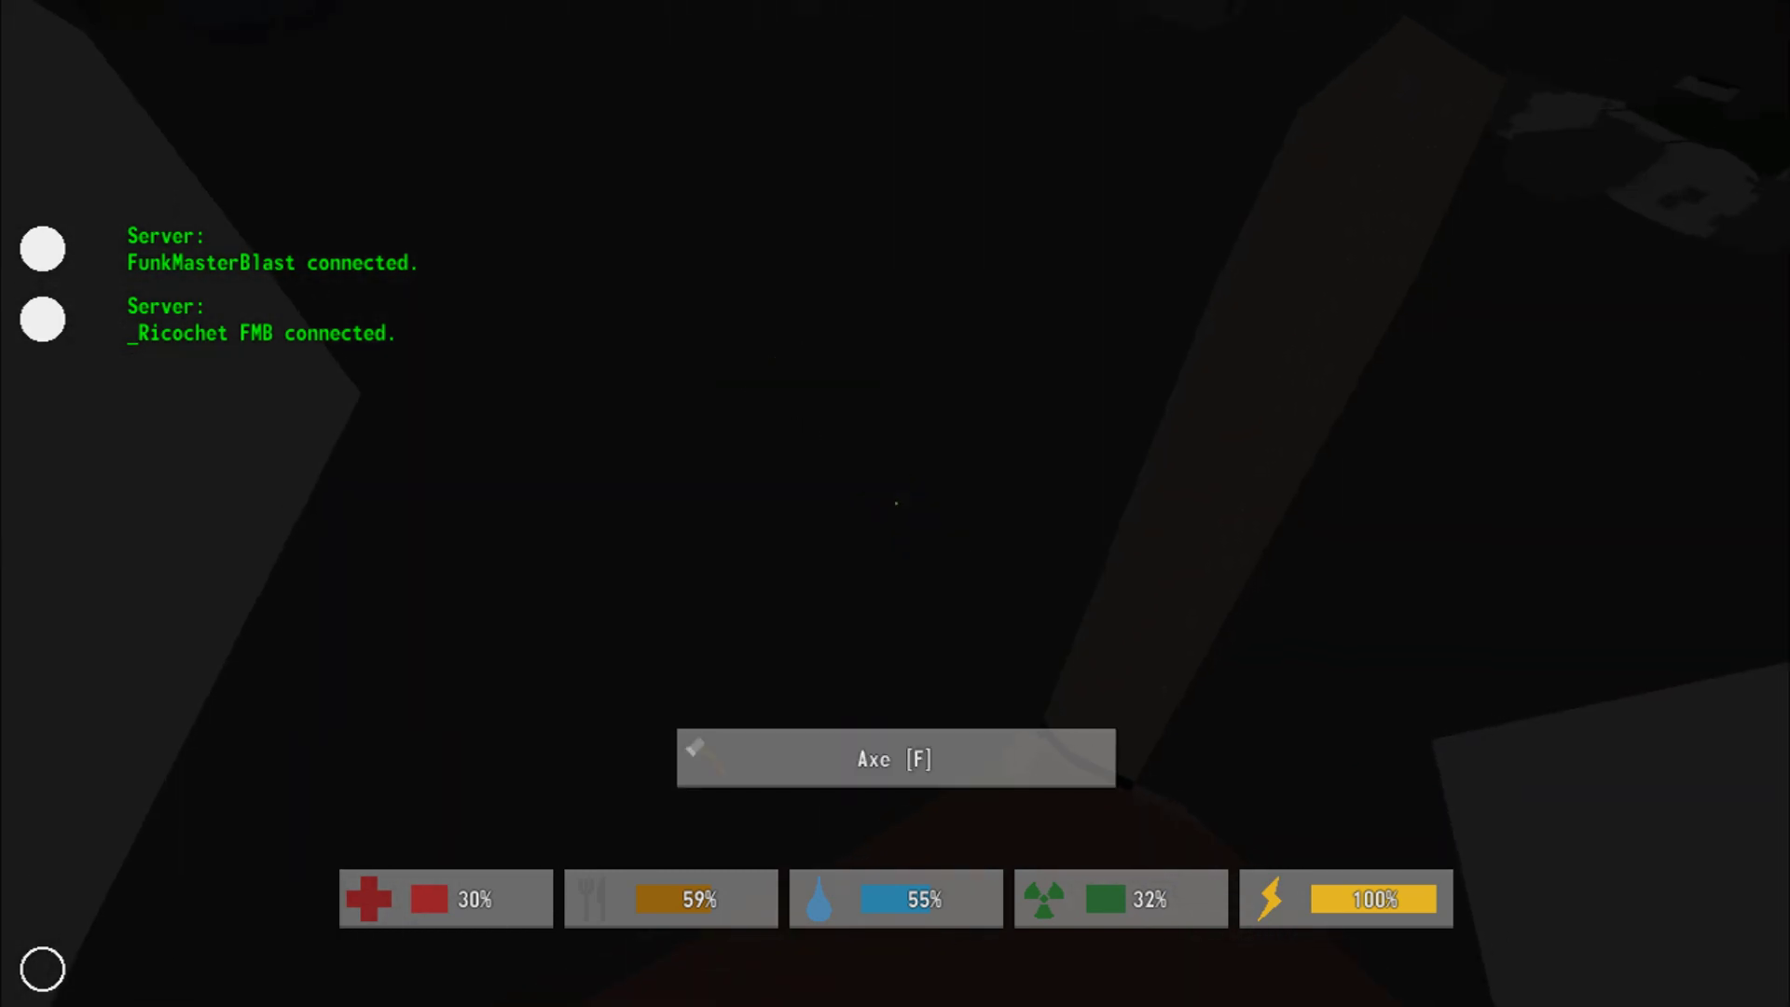
key("f")
- Move the axe into the first inventory slot
key("g")
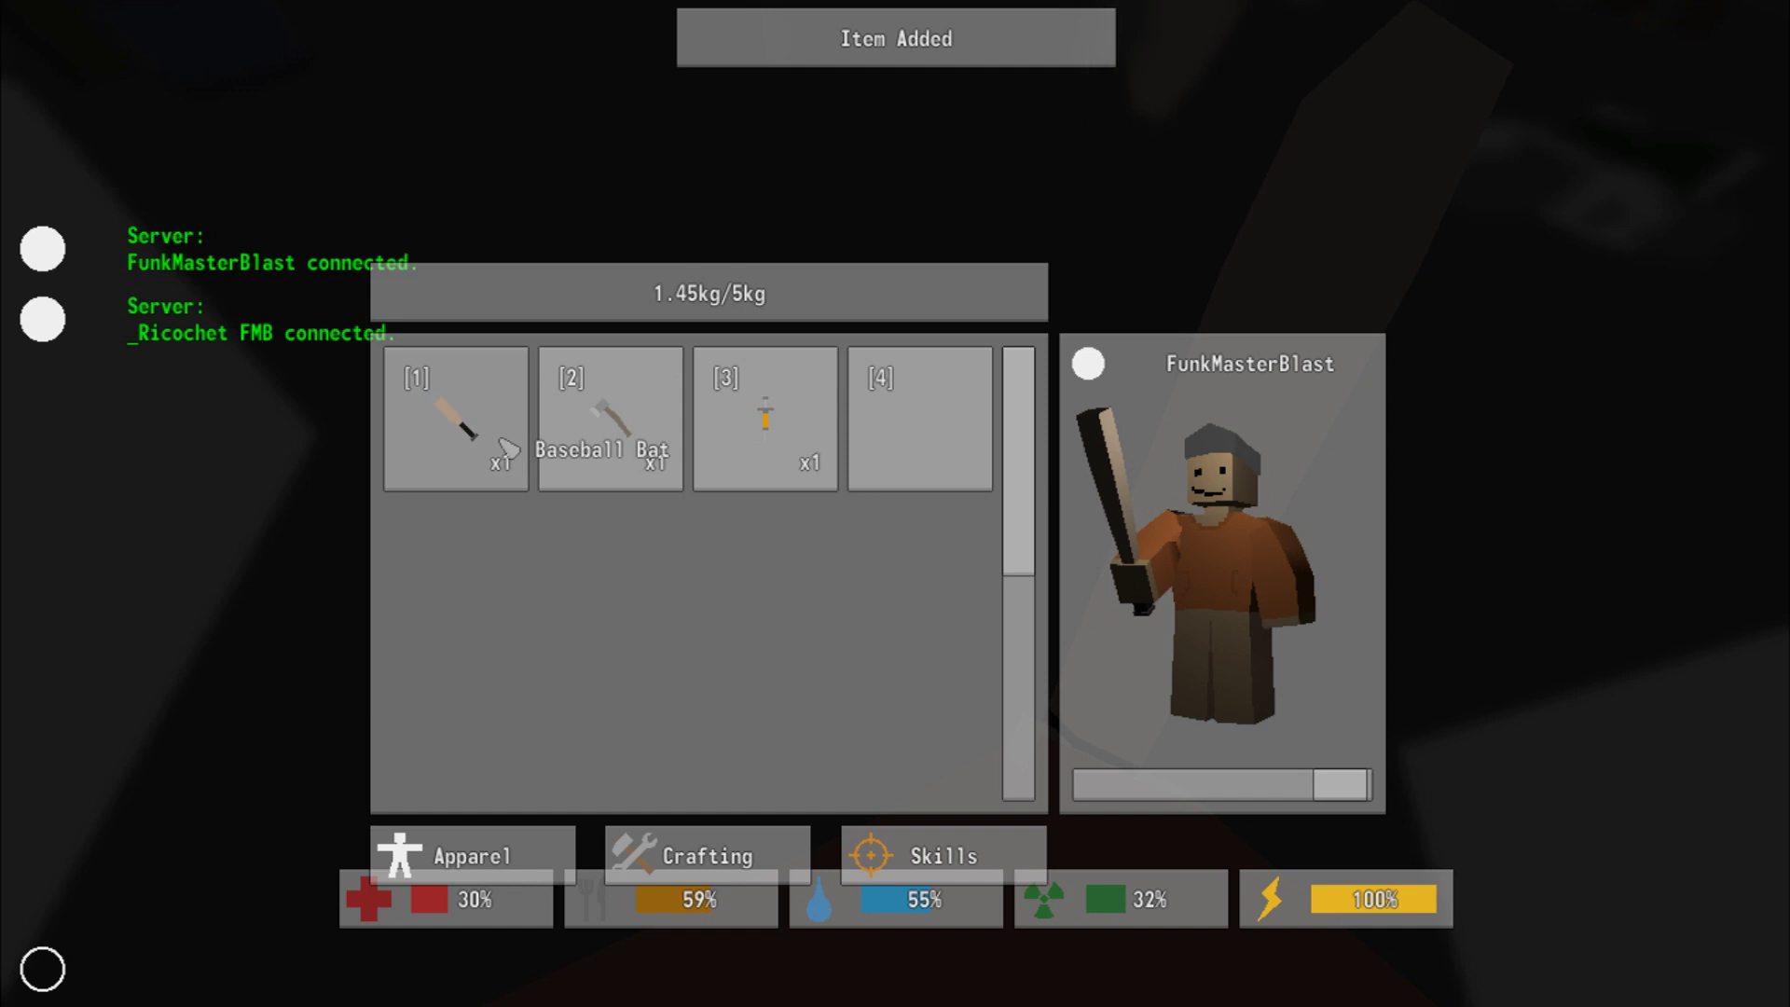
key("g")
key("w")
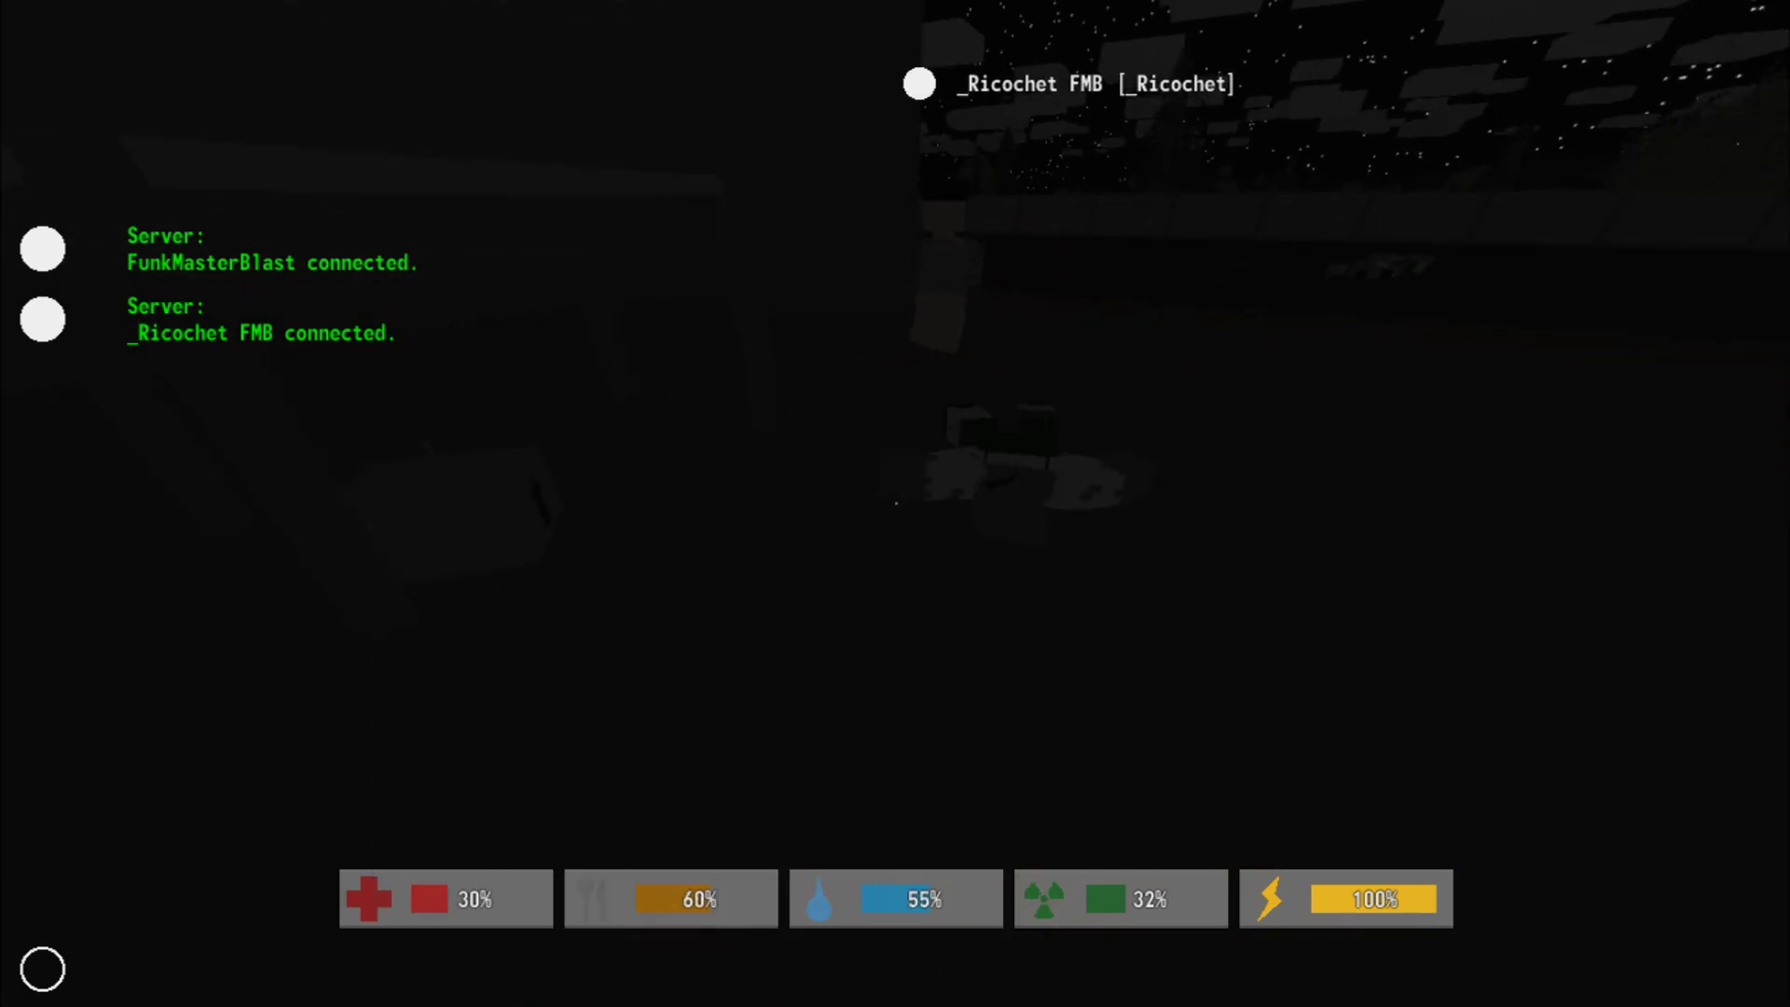
key("g")
left_click_drag(620, 464, 501, 446)
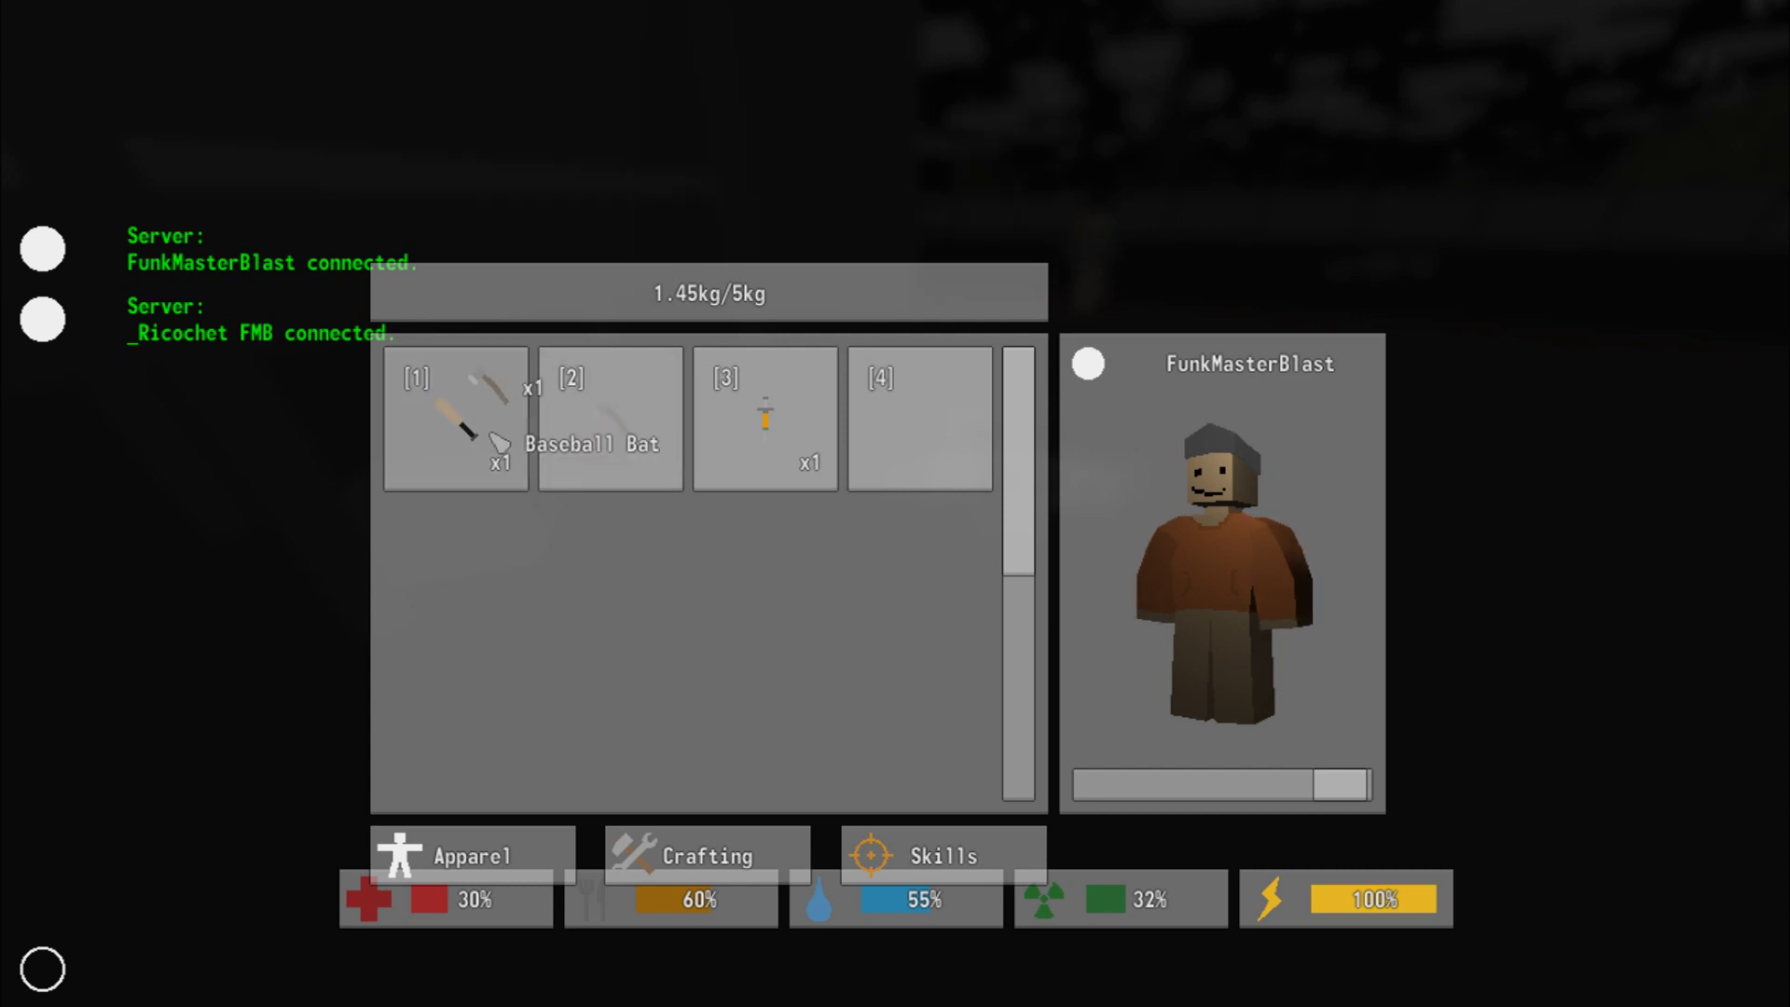
key("g")
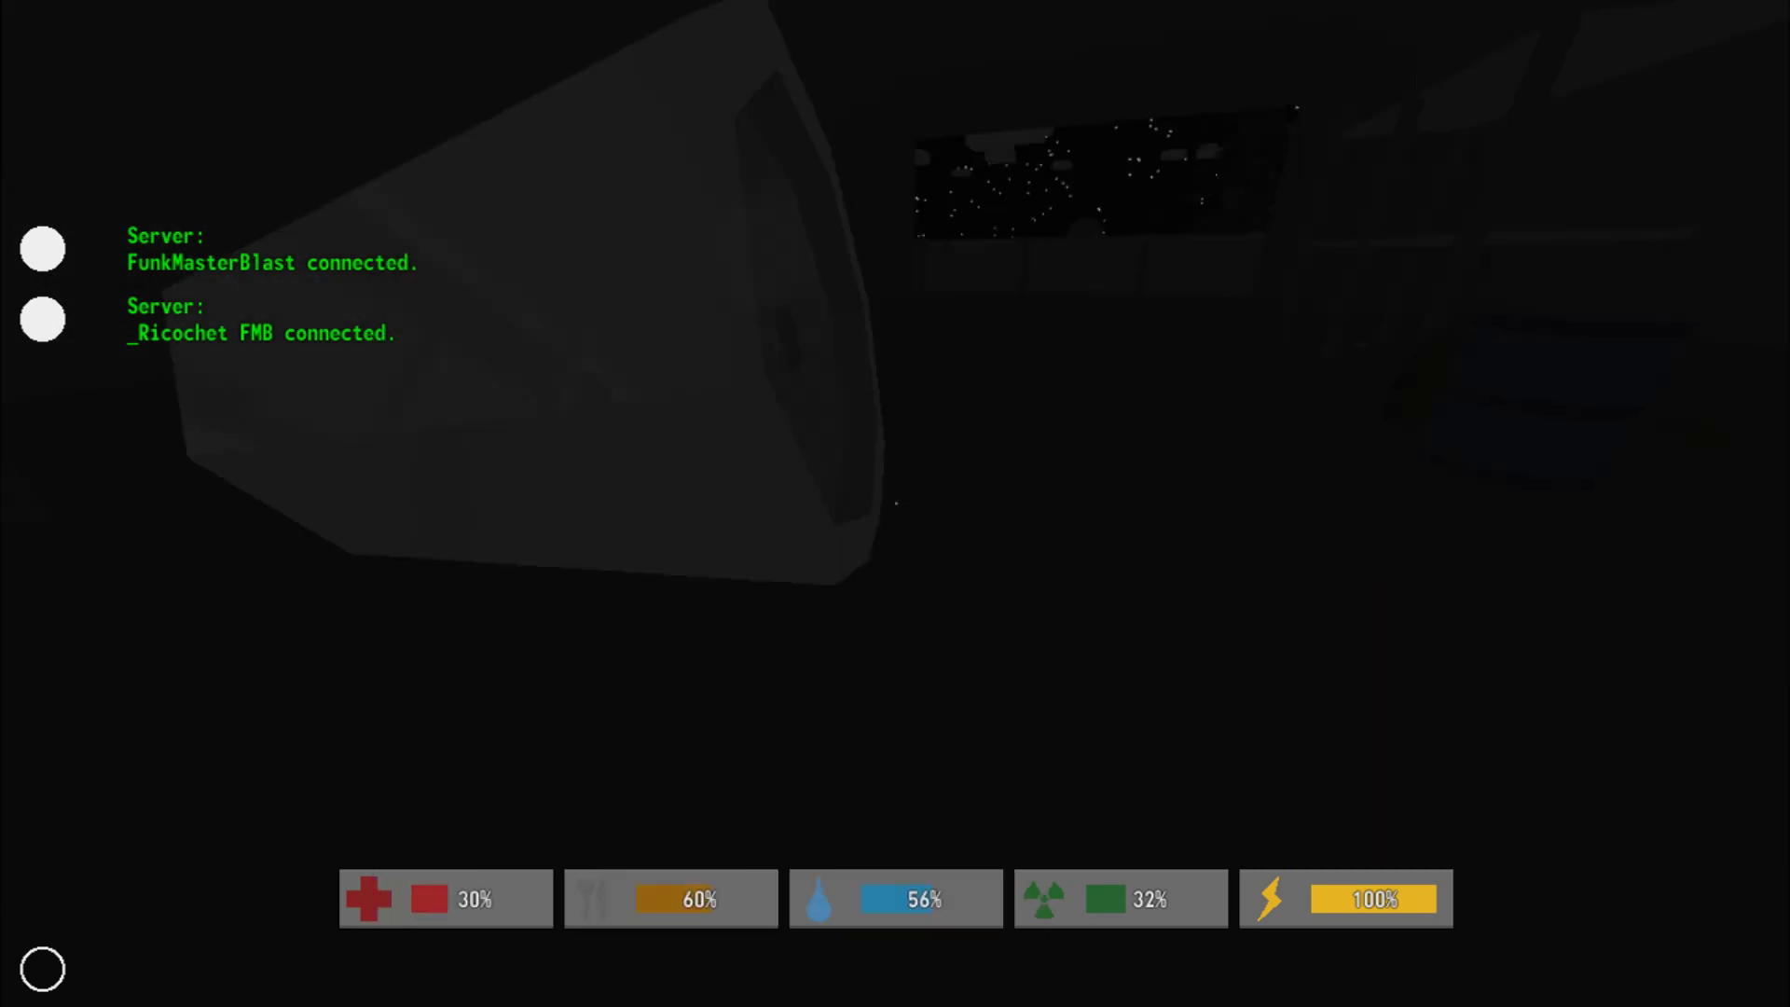
- Drop the baseball bat from the inventory
key("g")
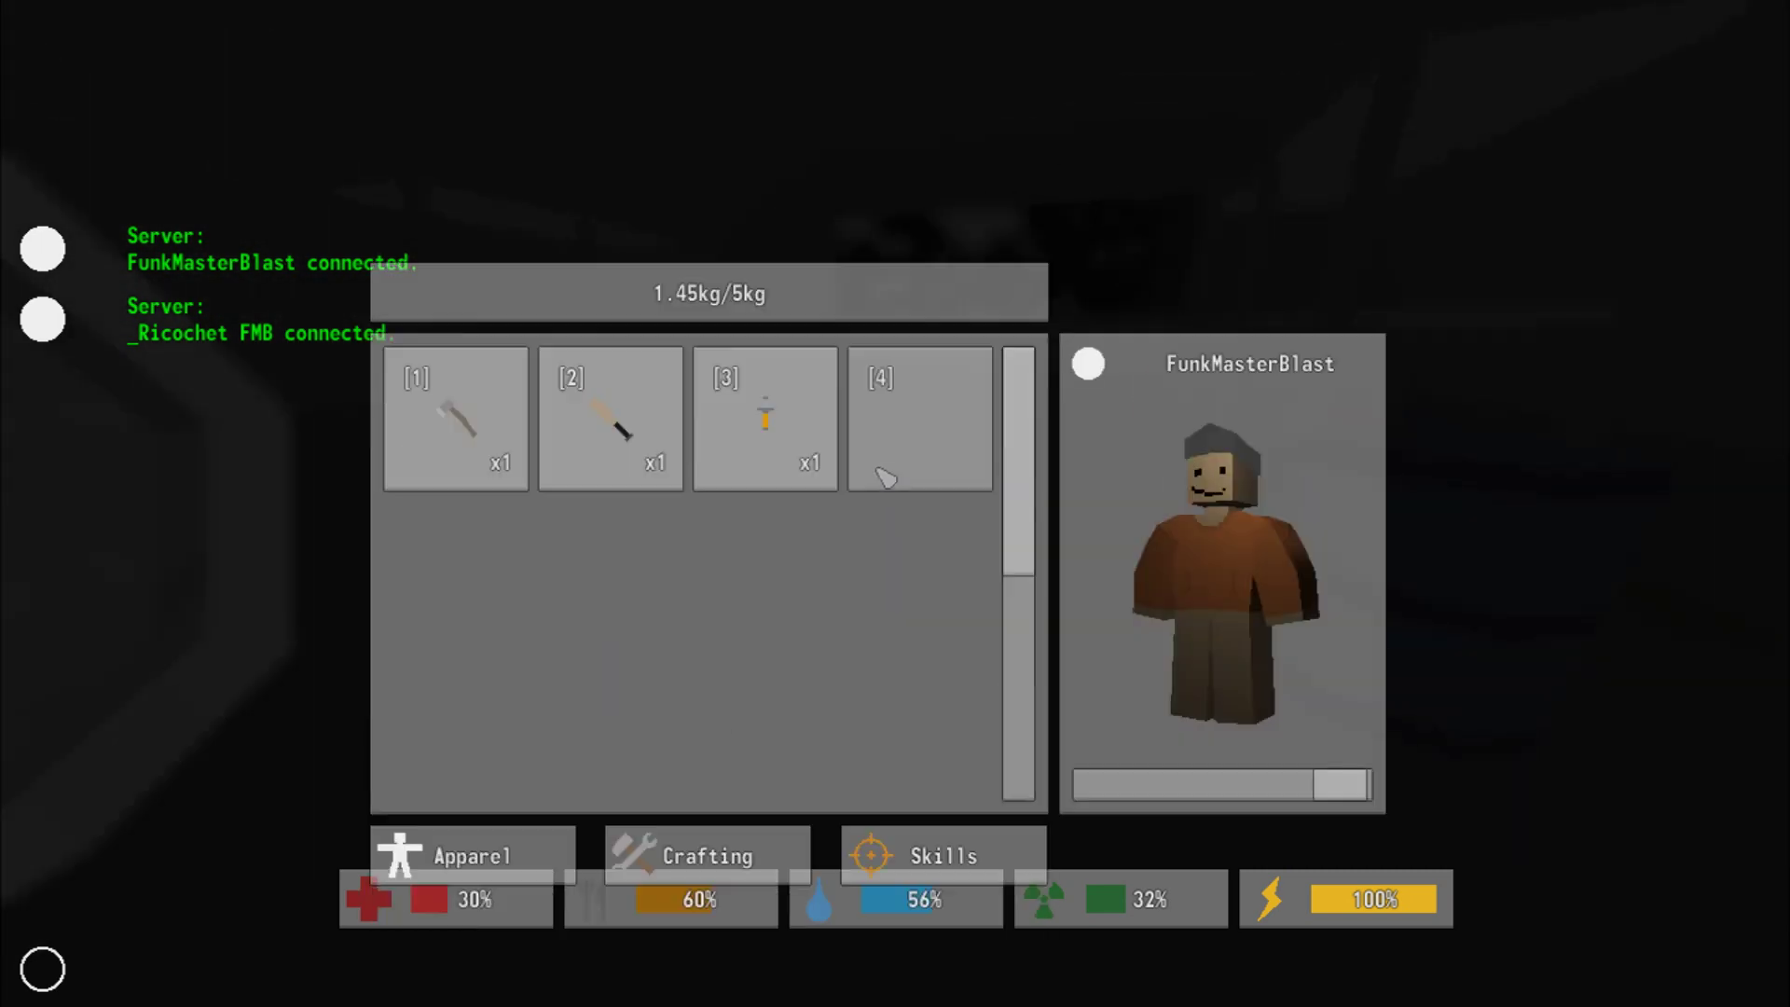
left_click(645, 436)
left_click(963, 204)
key("g")
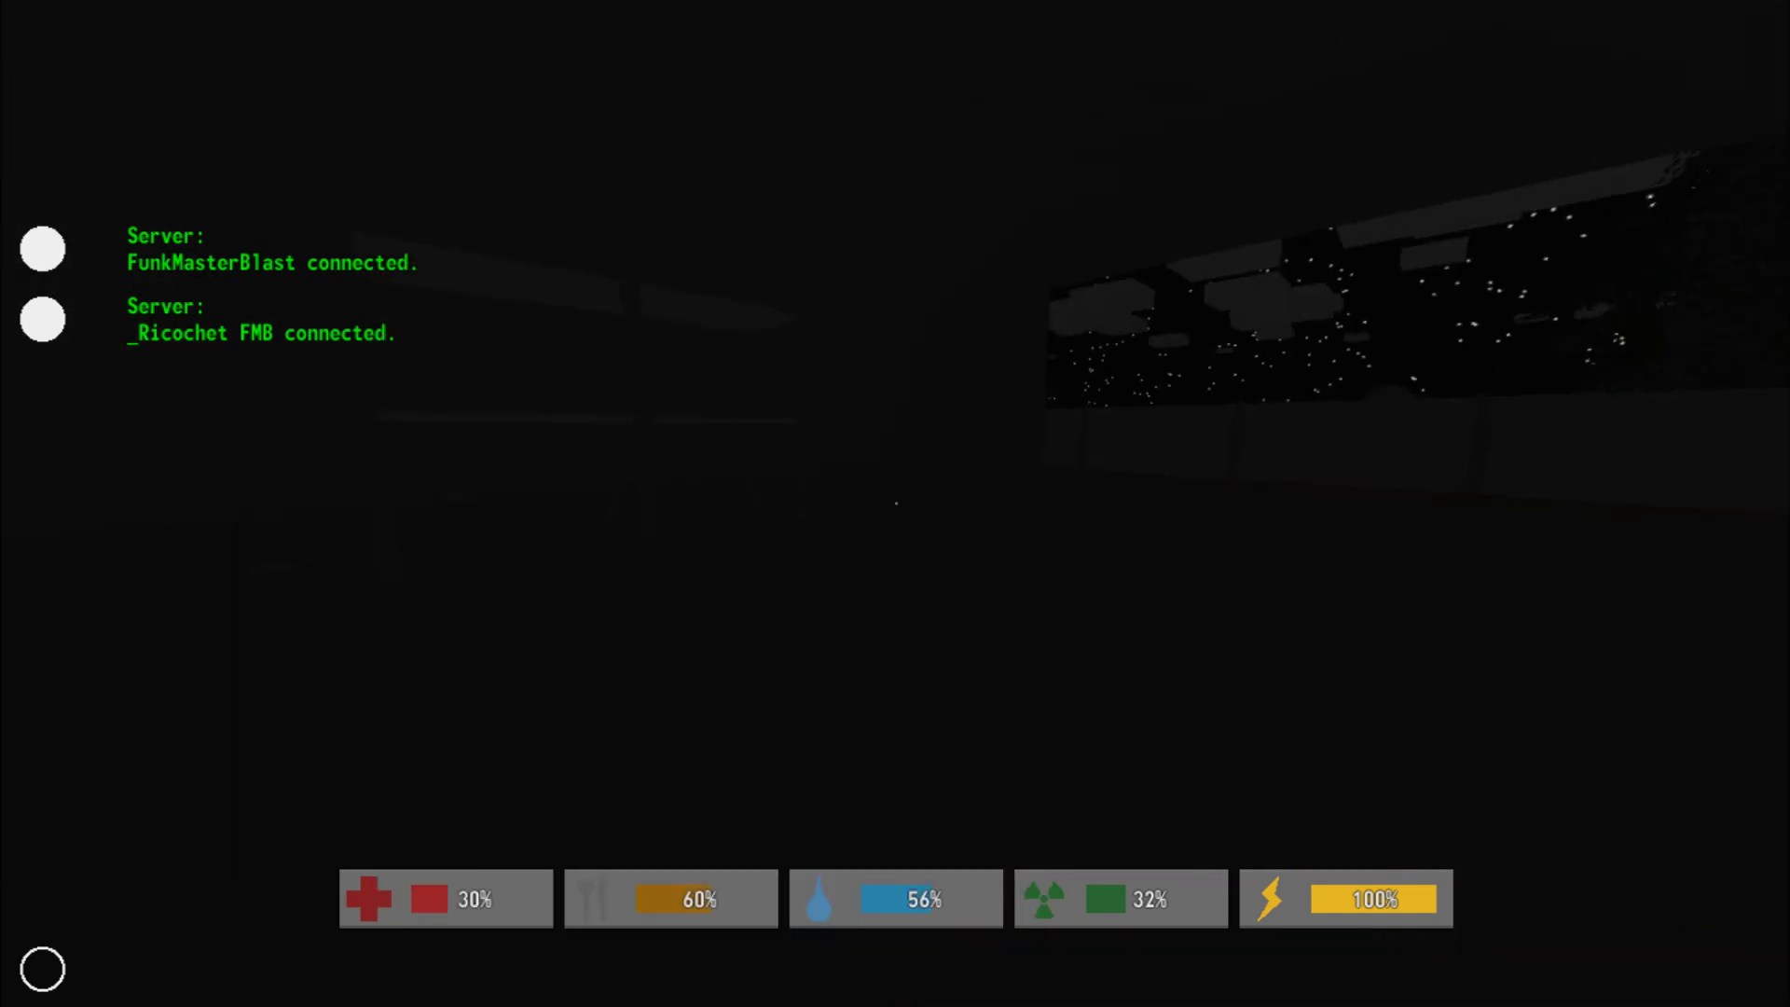
- Sprint through the airport building and strike down the zombie ahead
key("space")
key("shift+w")
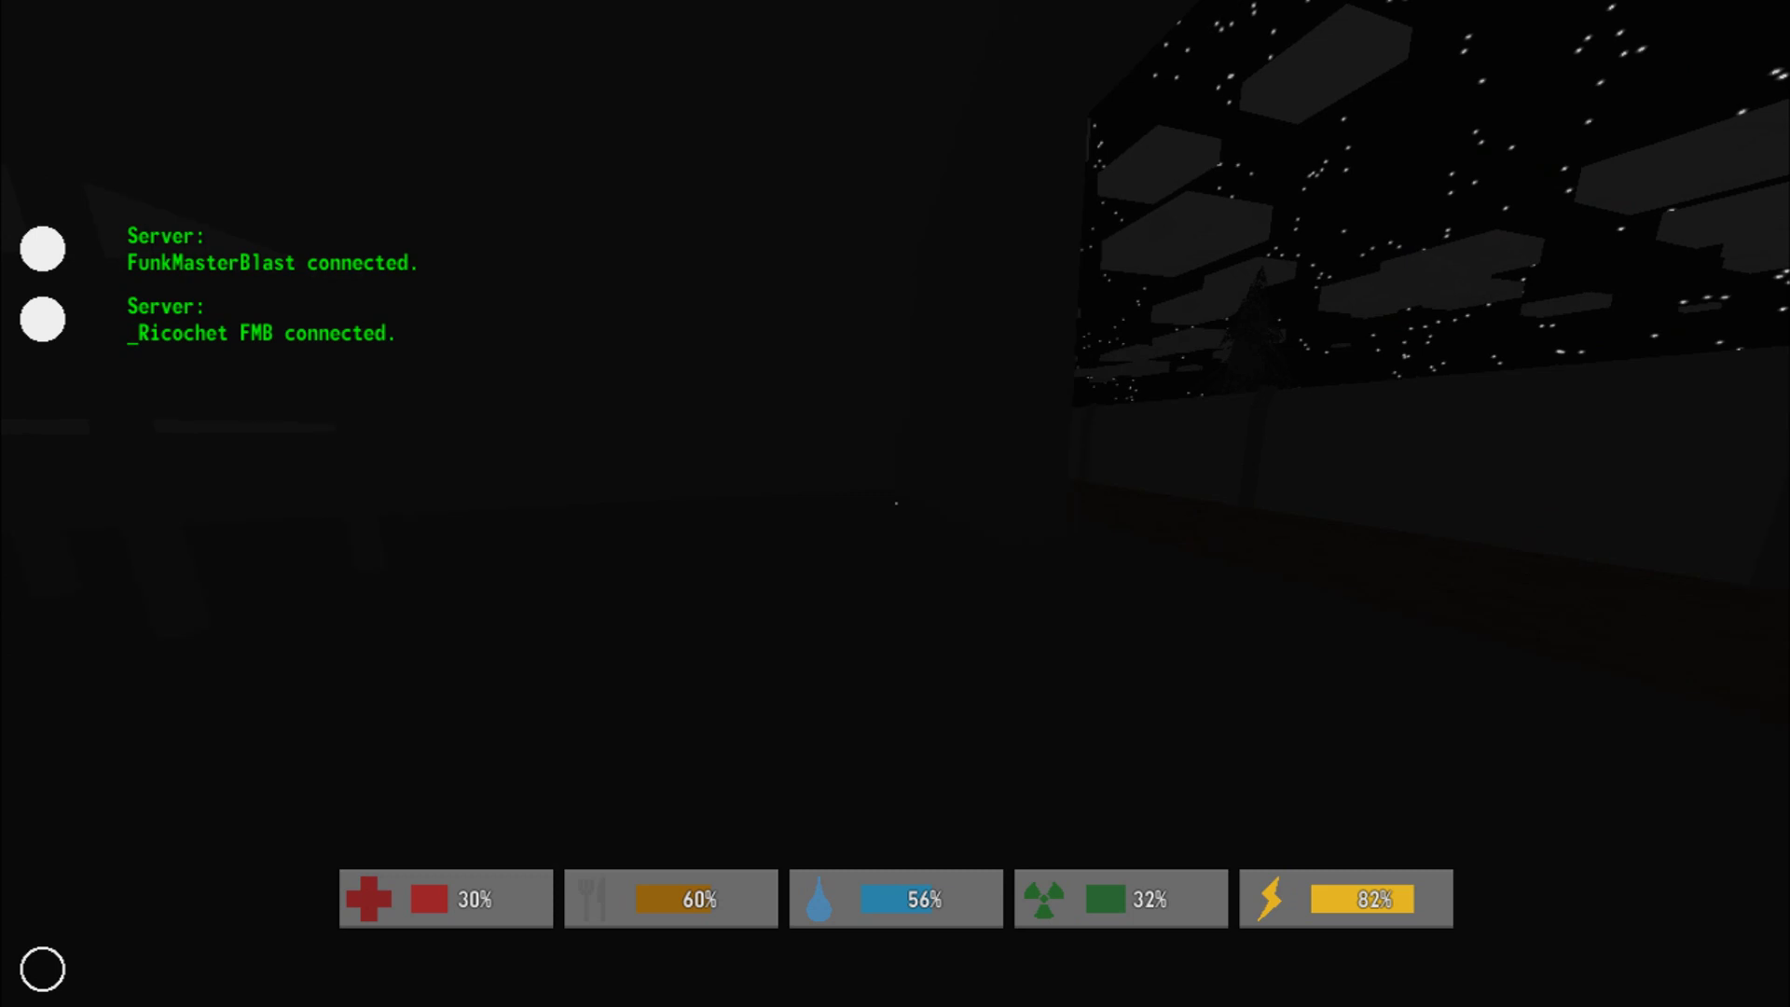
key("shift+w")
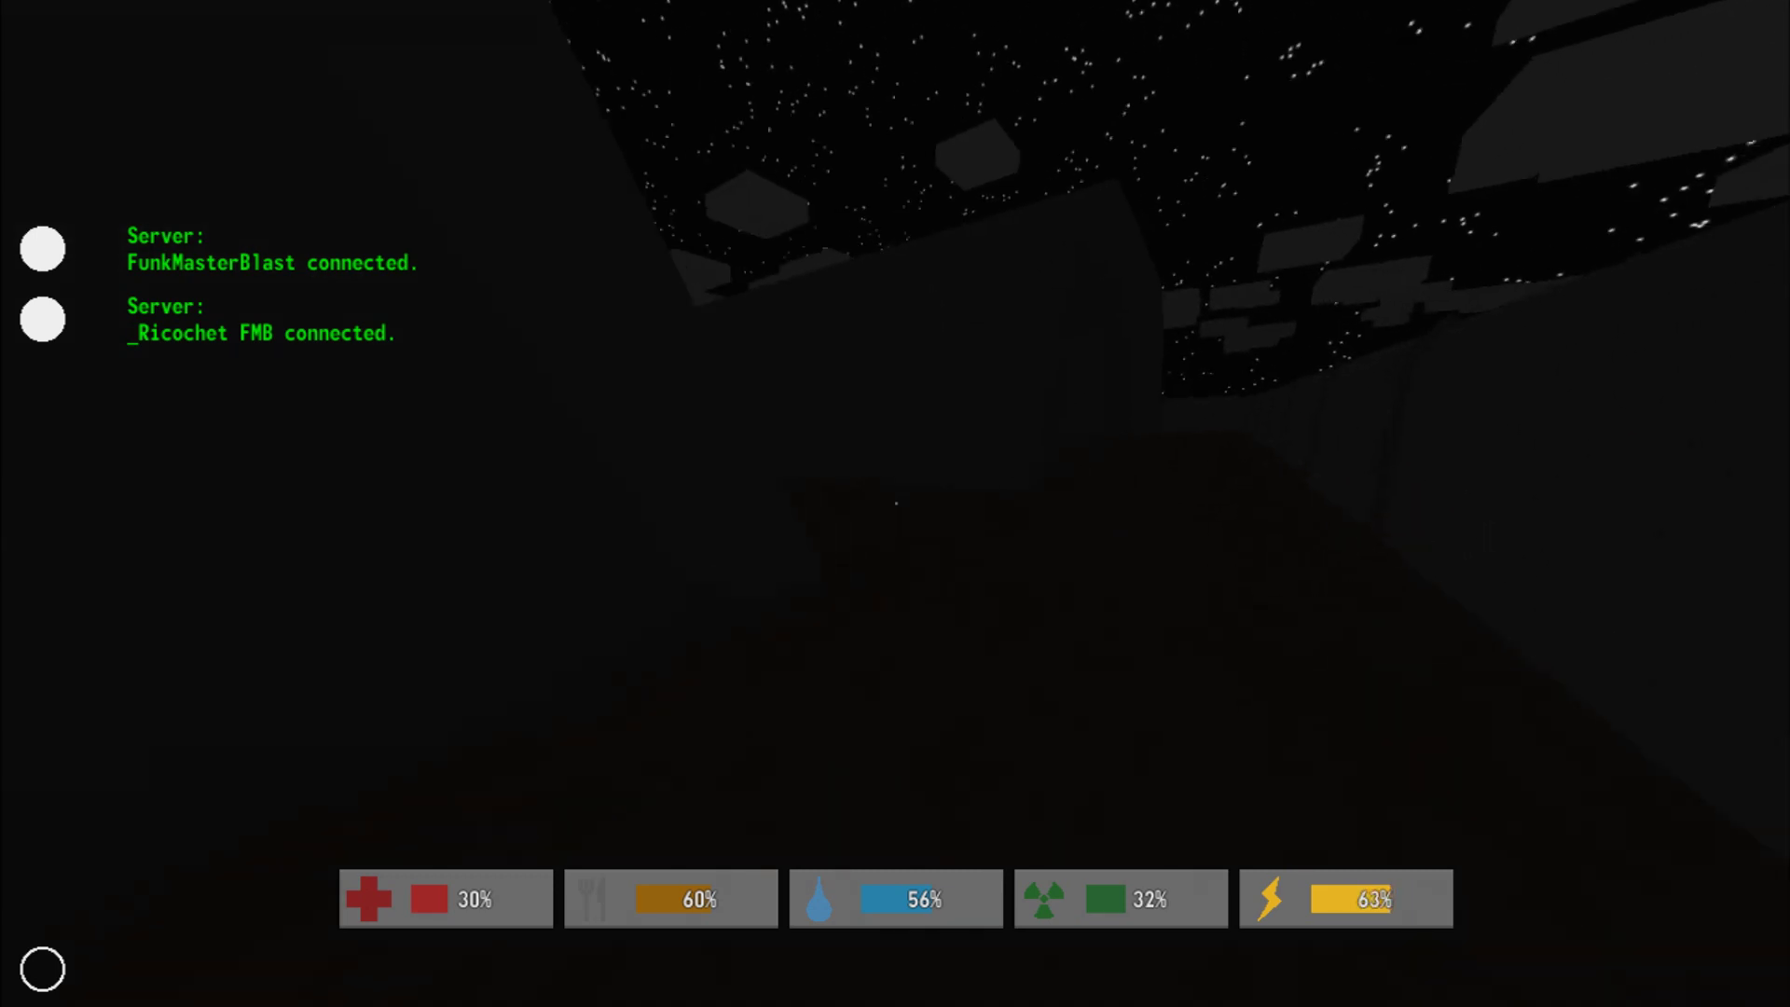
key("shift+w")
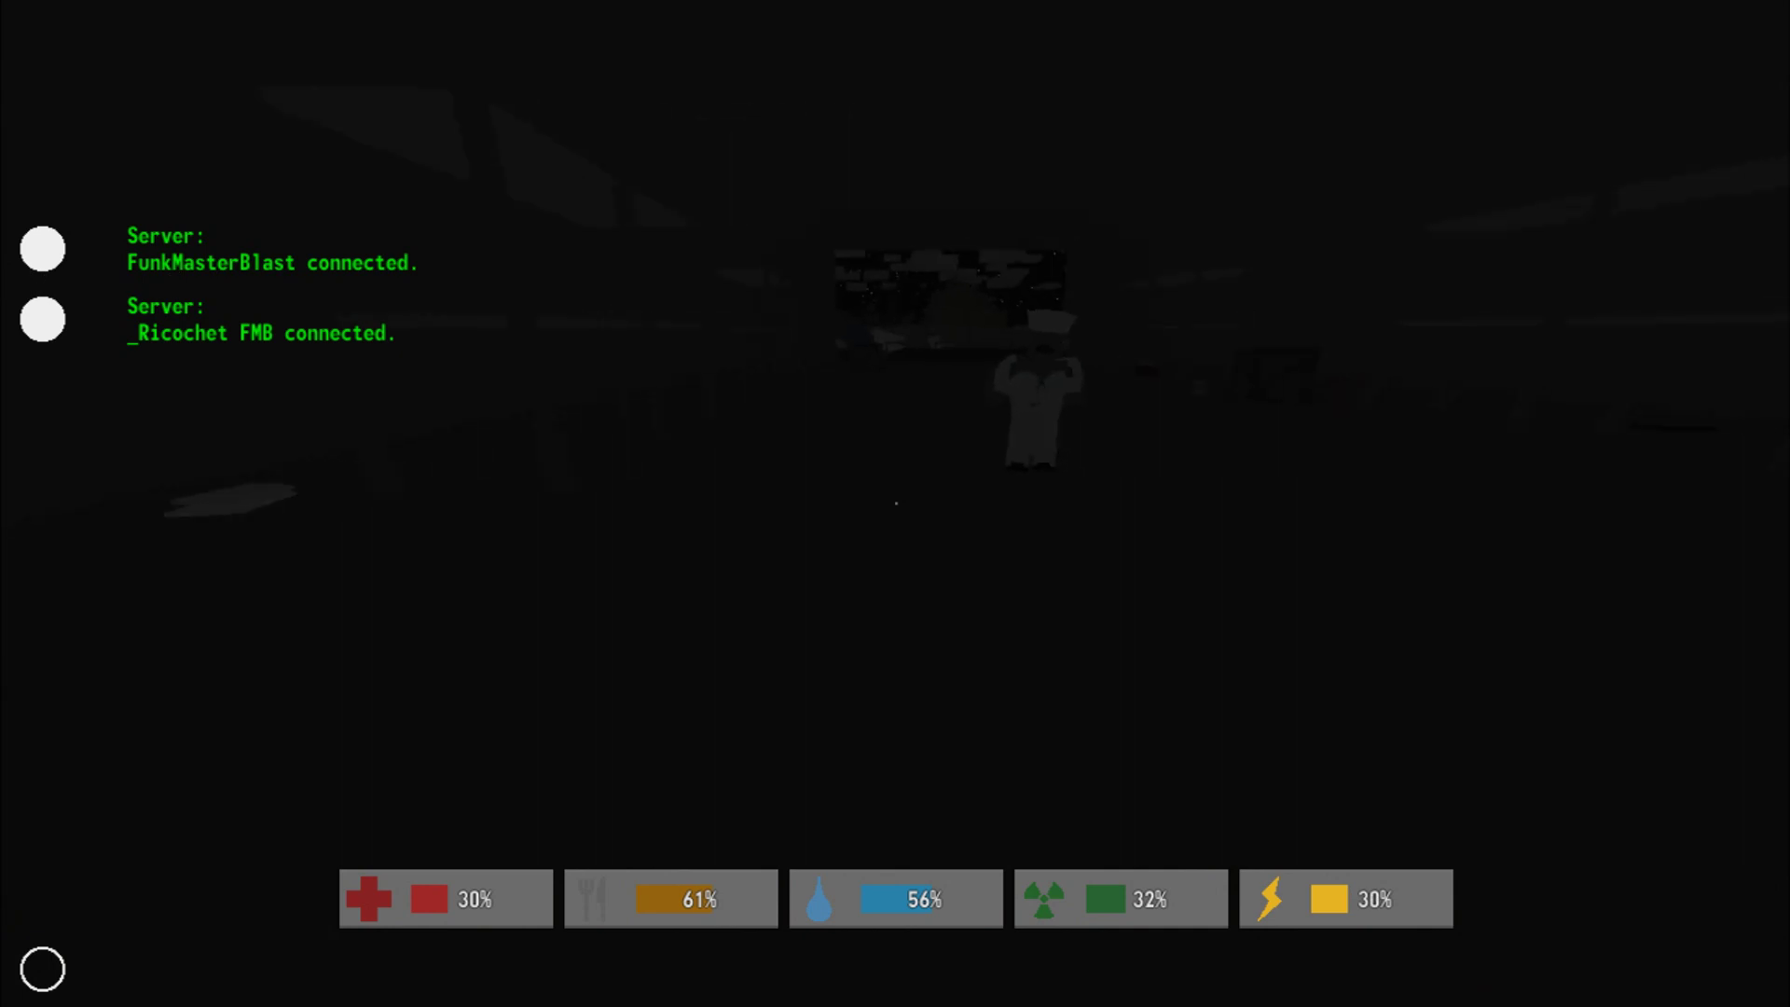
key("w")
left_click(895, 504)
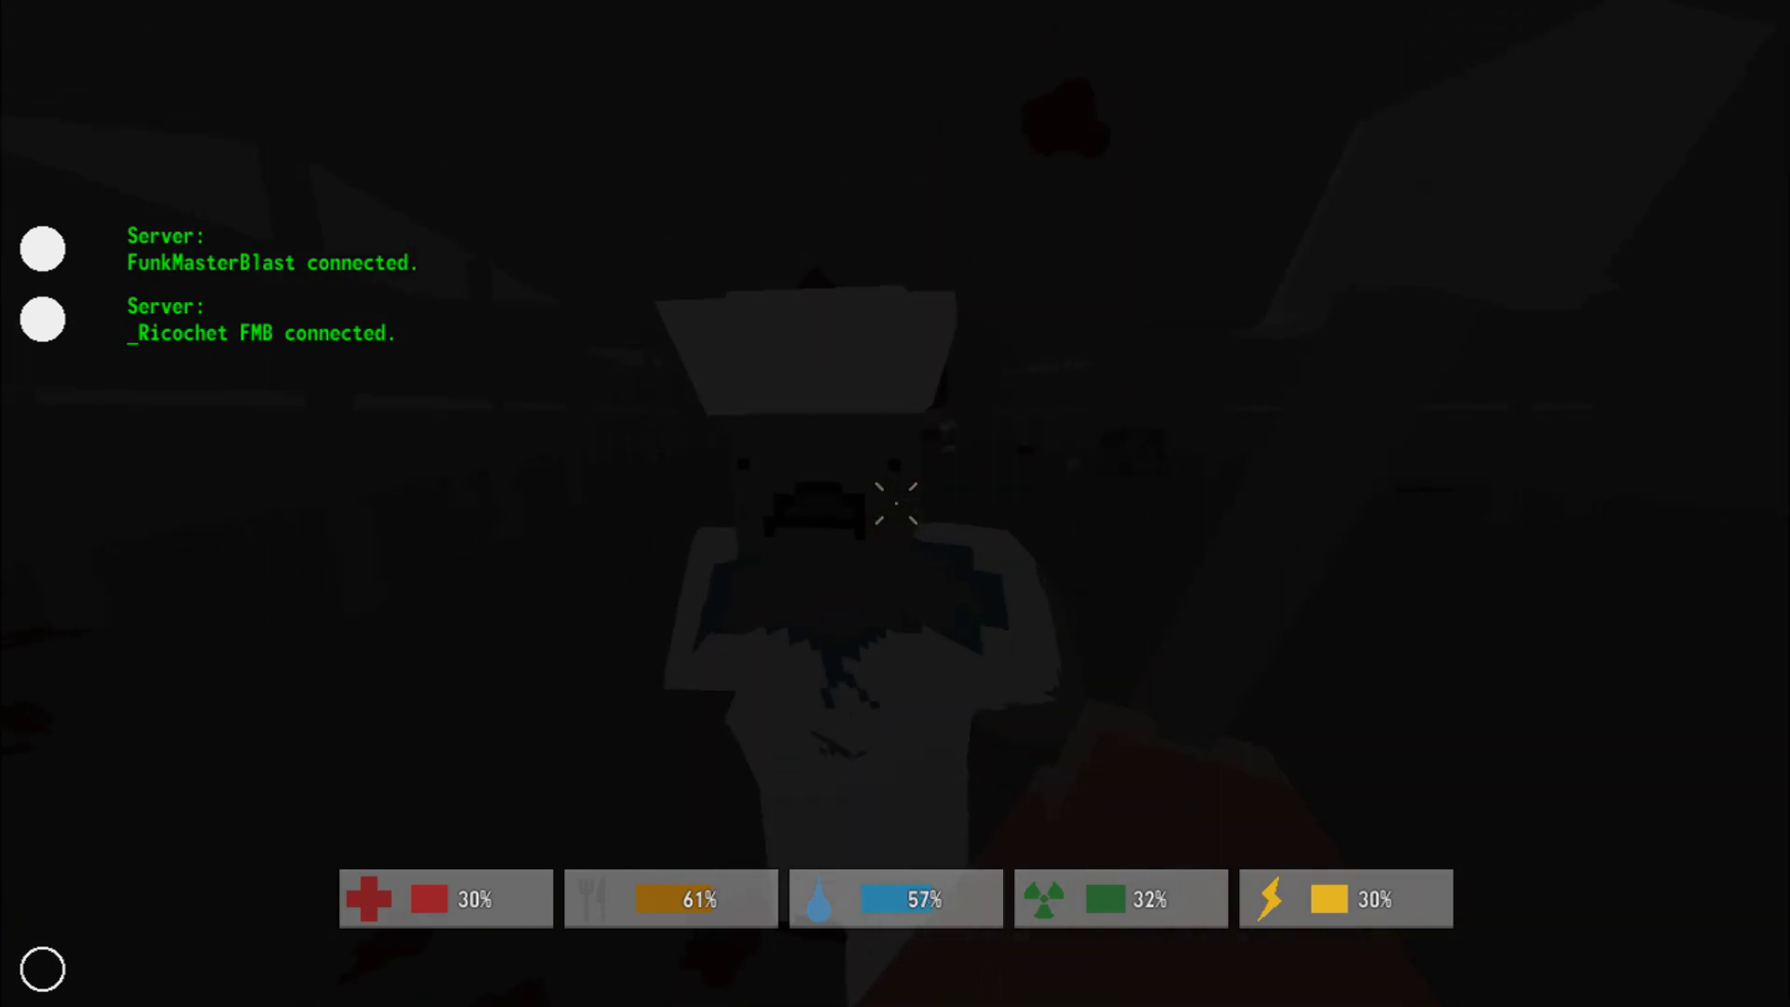
- Pick up the Magnum, nails and bolts lying on the floor
key("w")
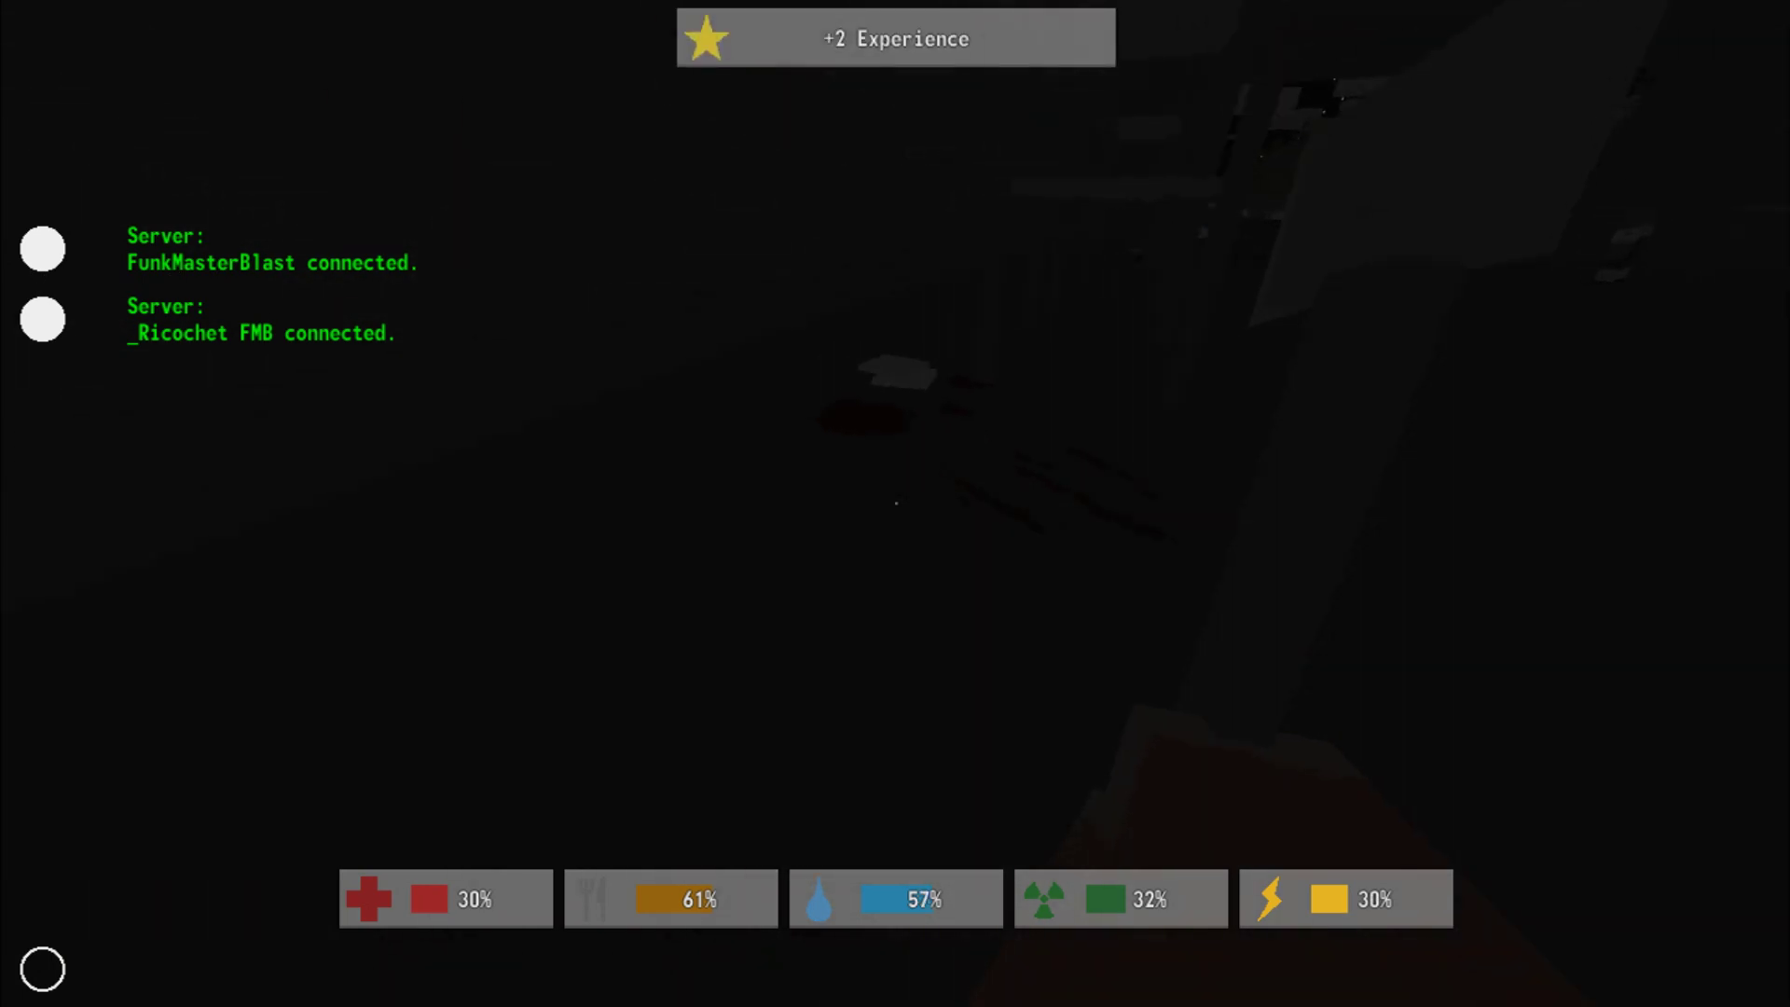
key("f")
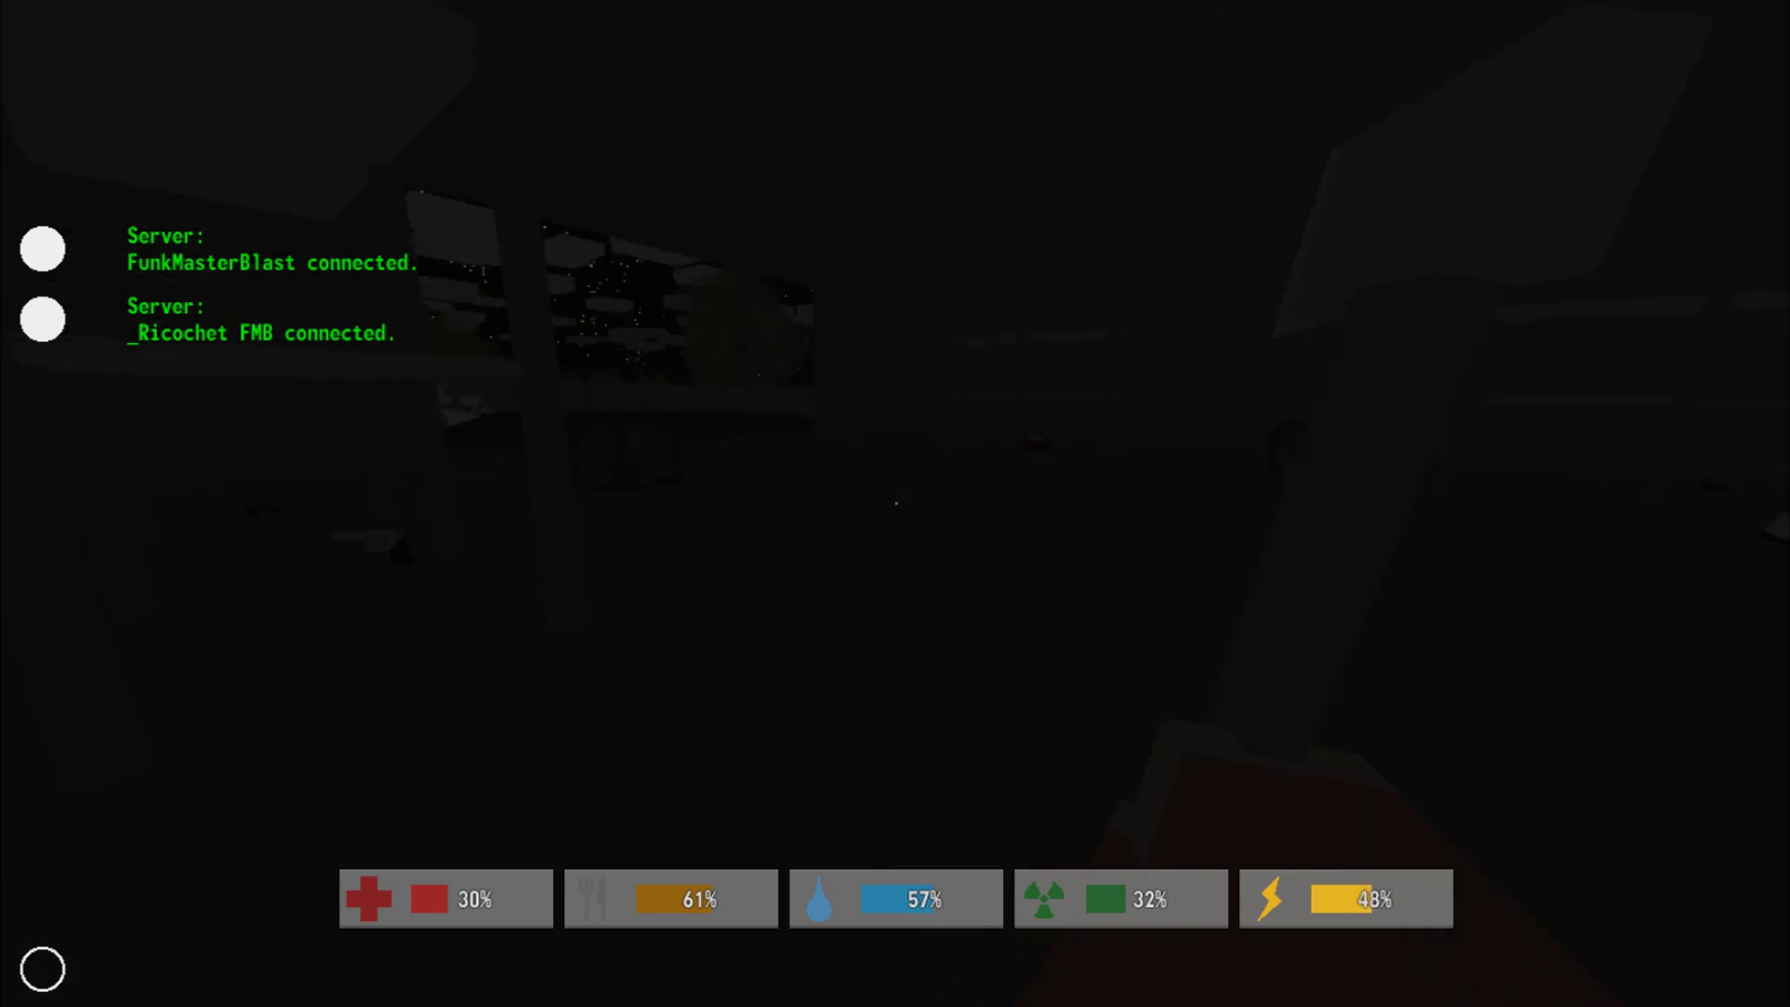
key("w")
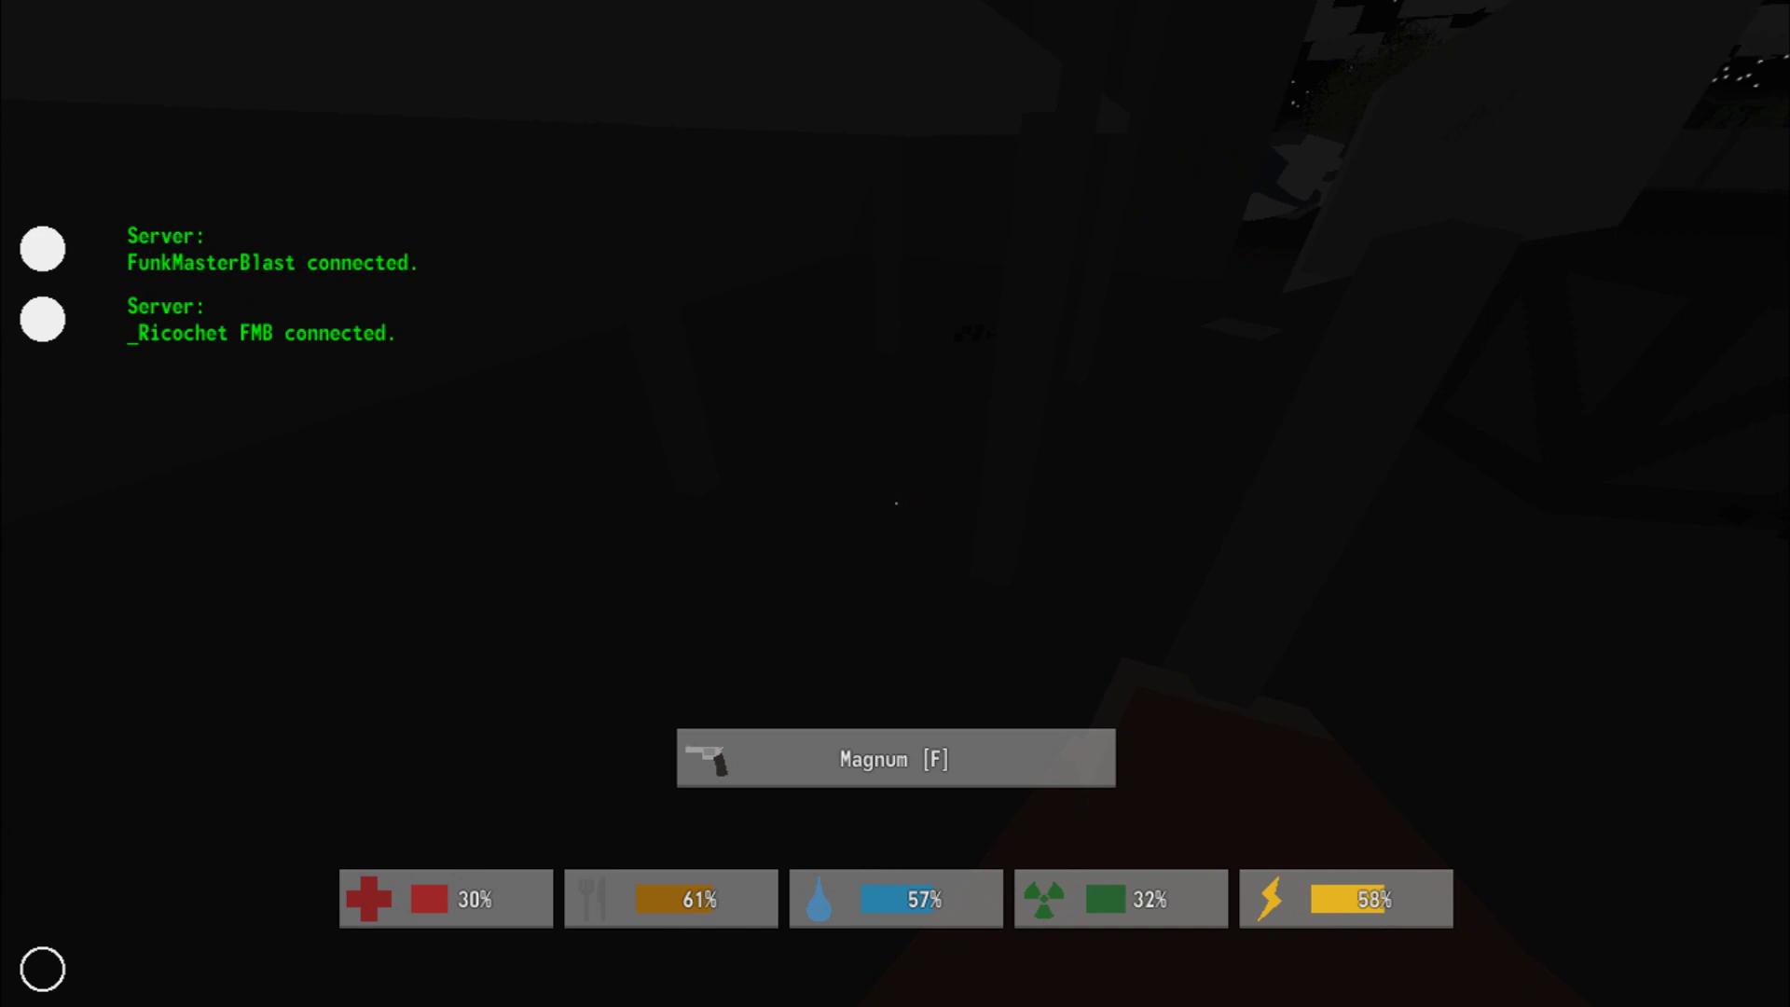
key("f")
key("f")
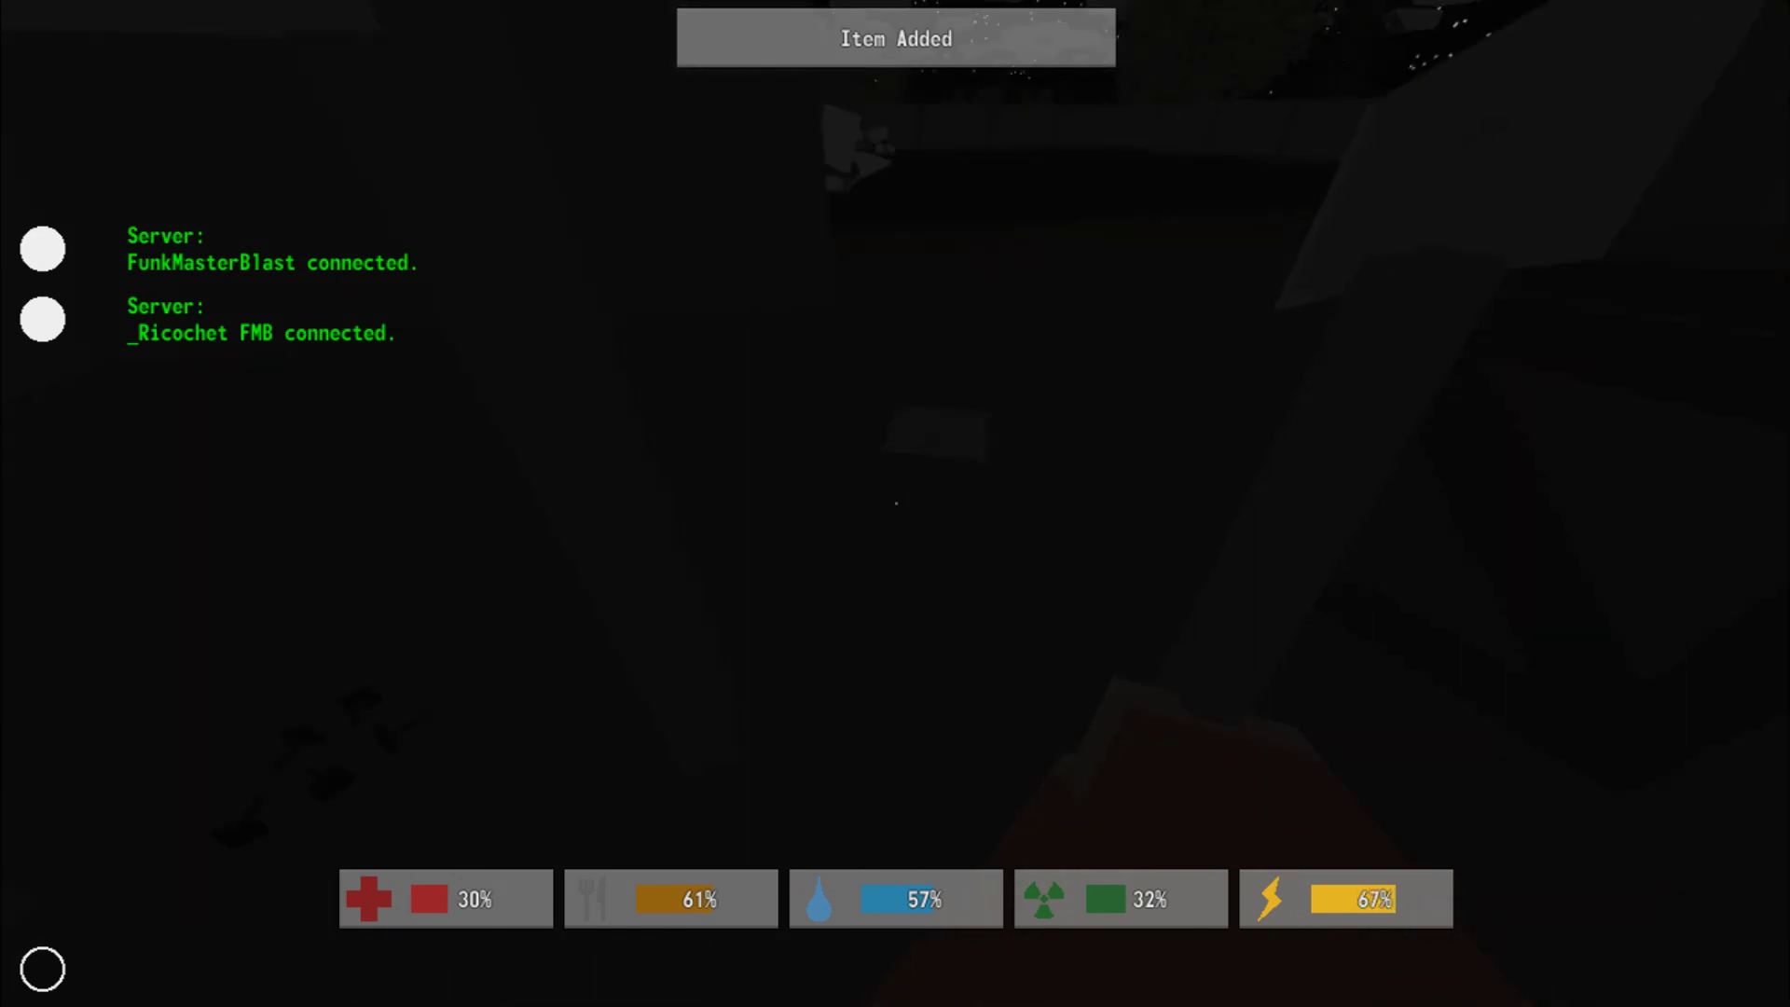
key("f")
key("shift+w")
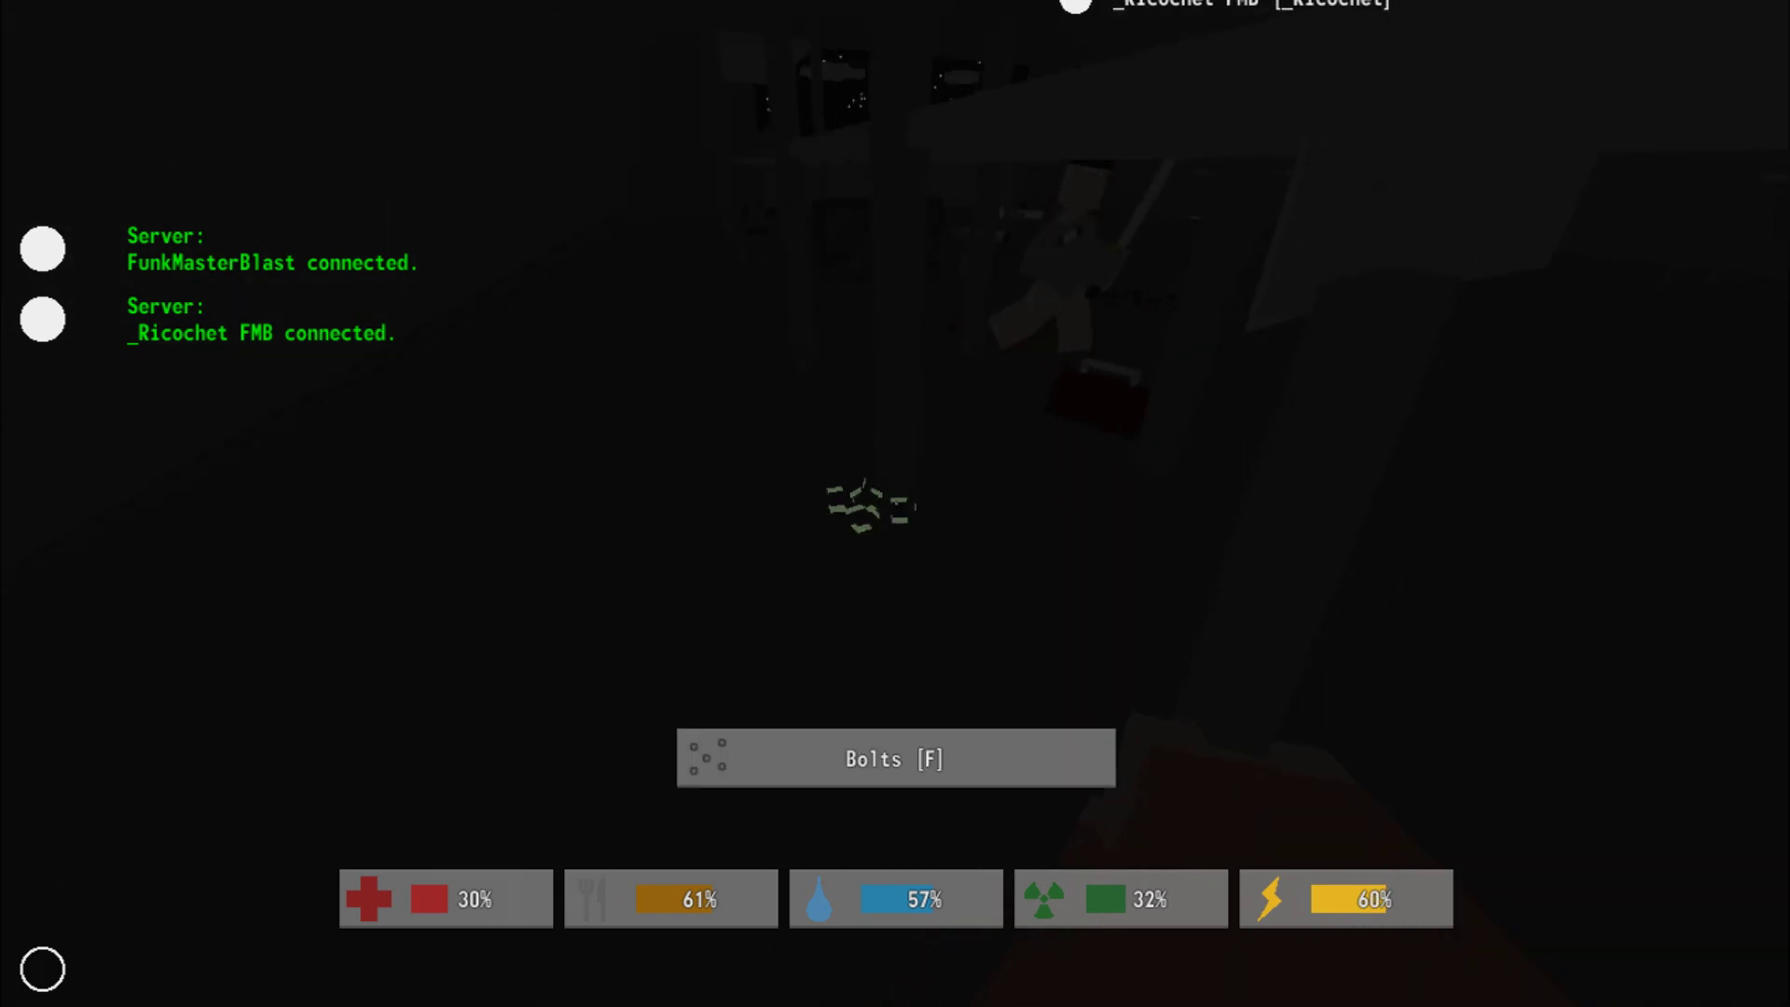
key("f")
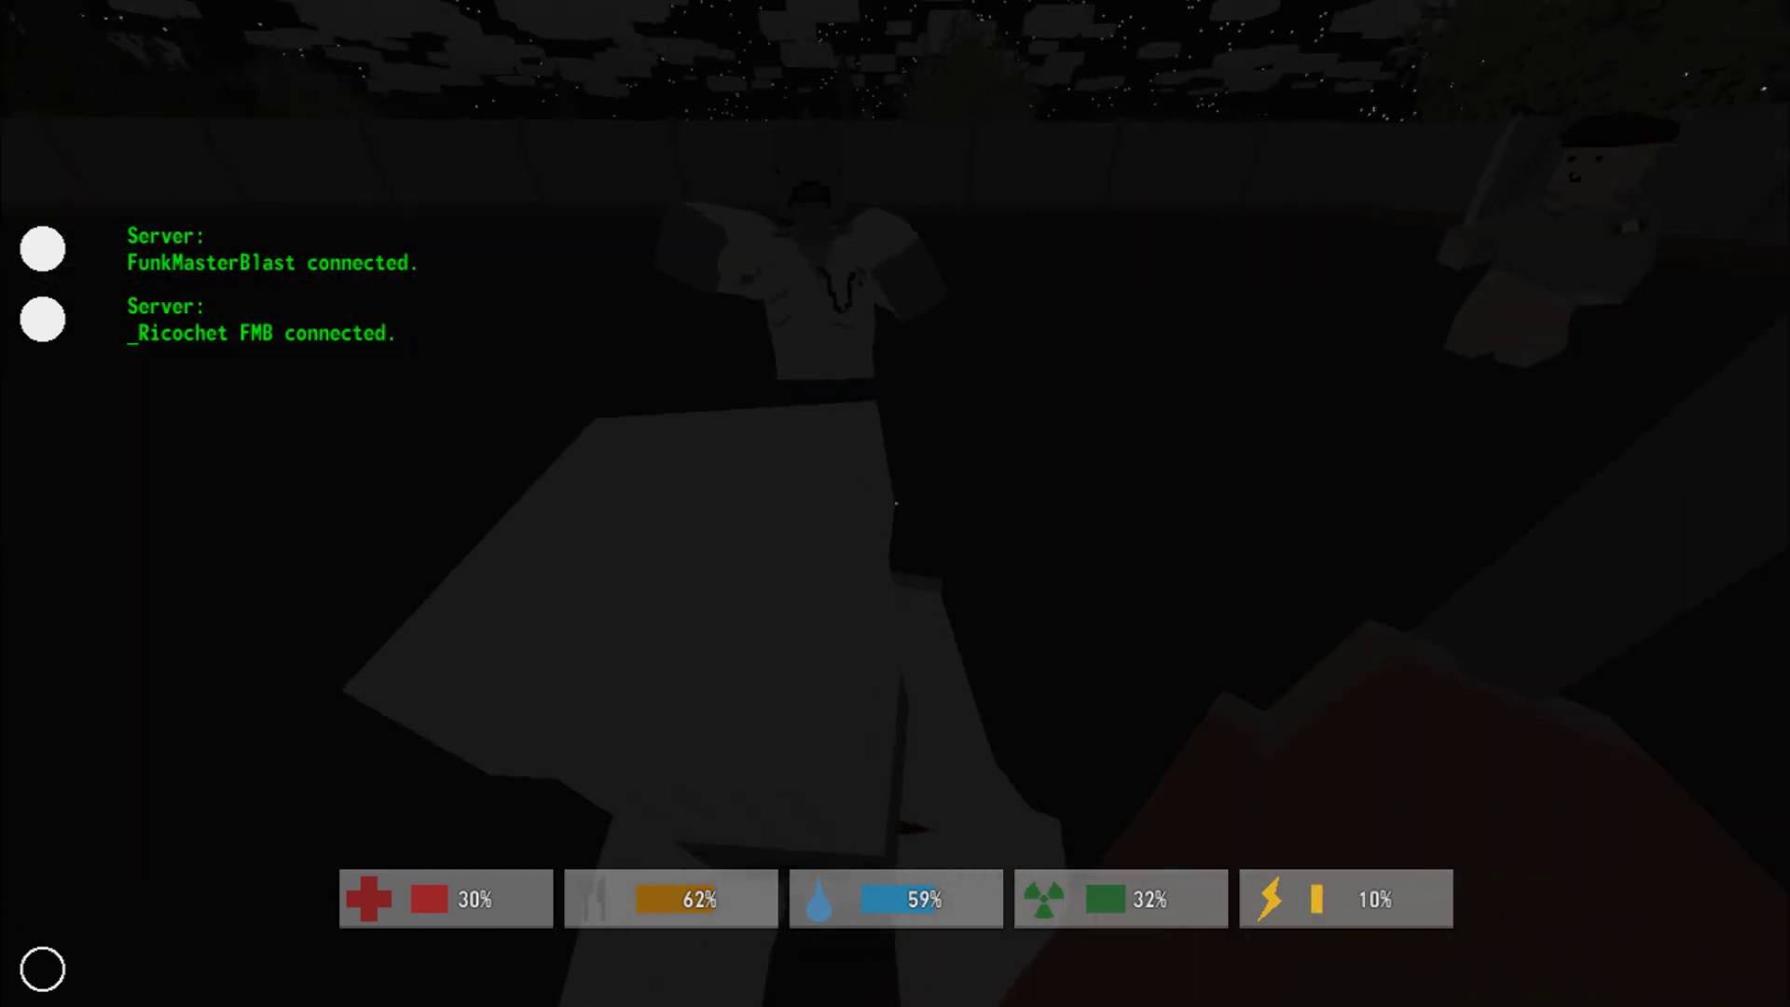
- Swing the axe at two zombies outside the building, killing them
left_click(896, 504)
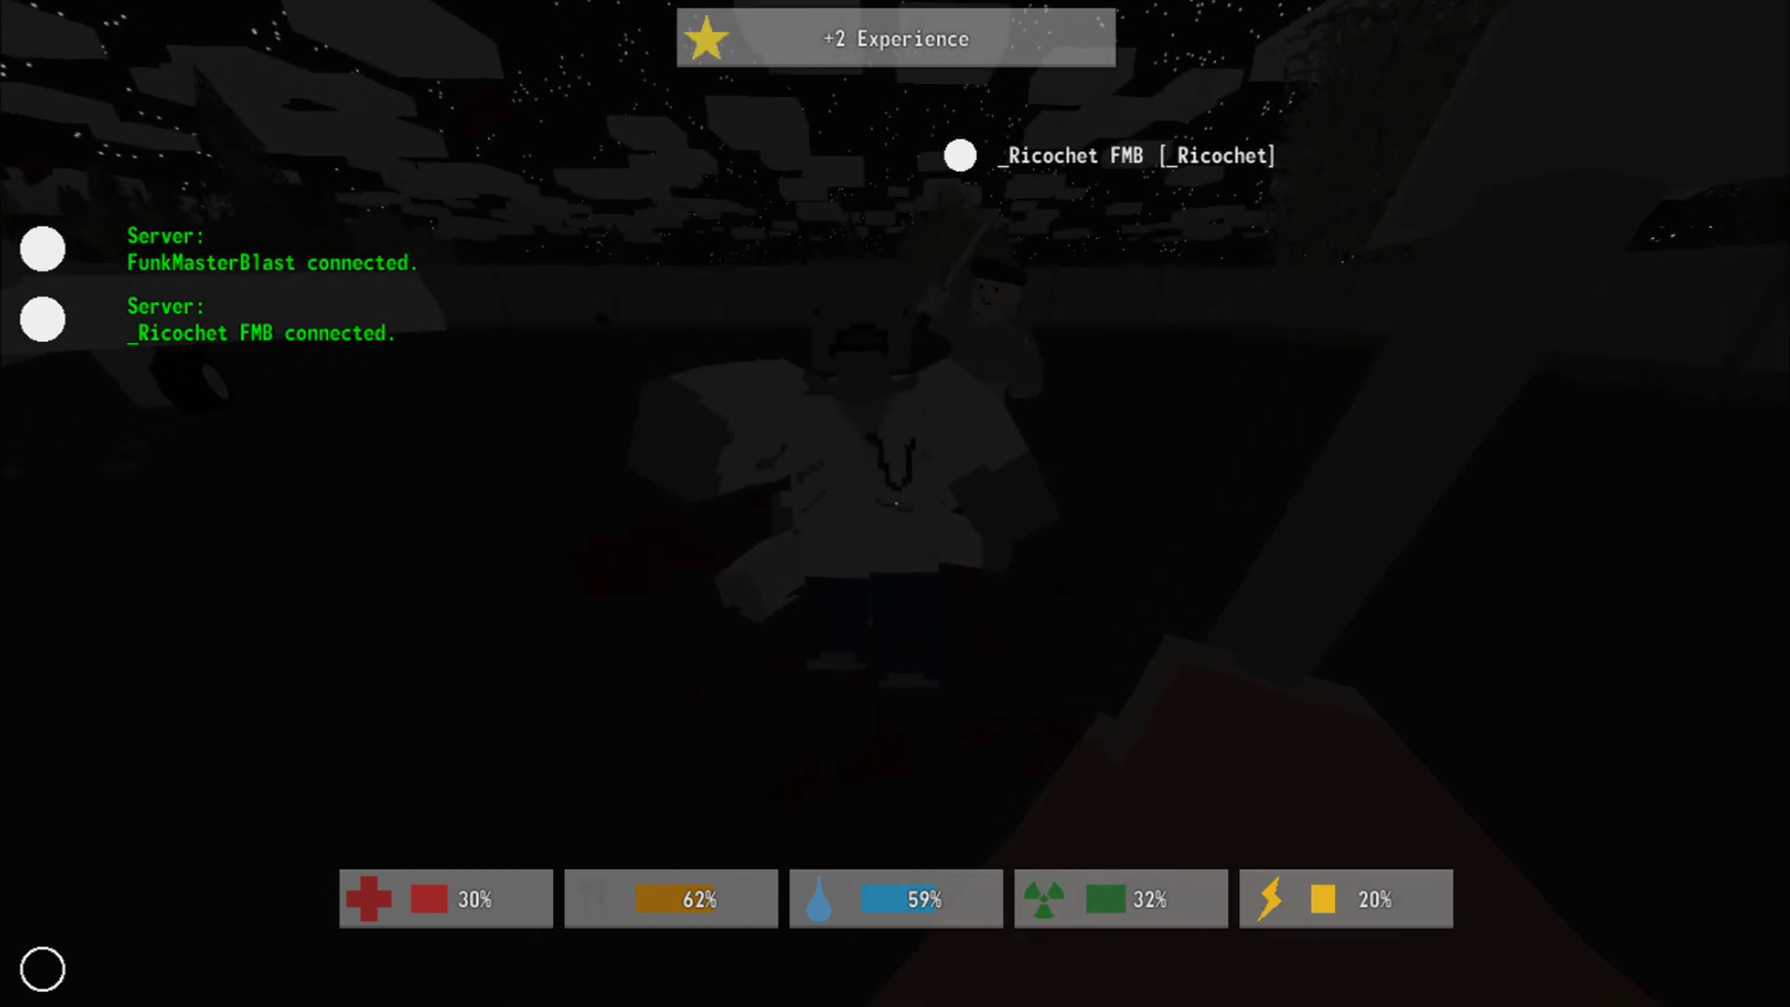
left_click(895, 504)
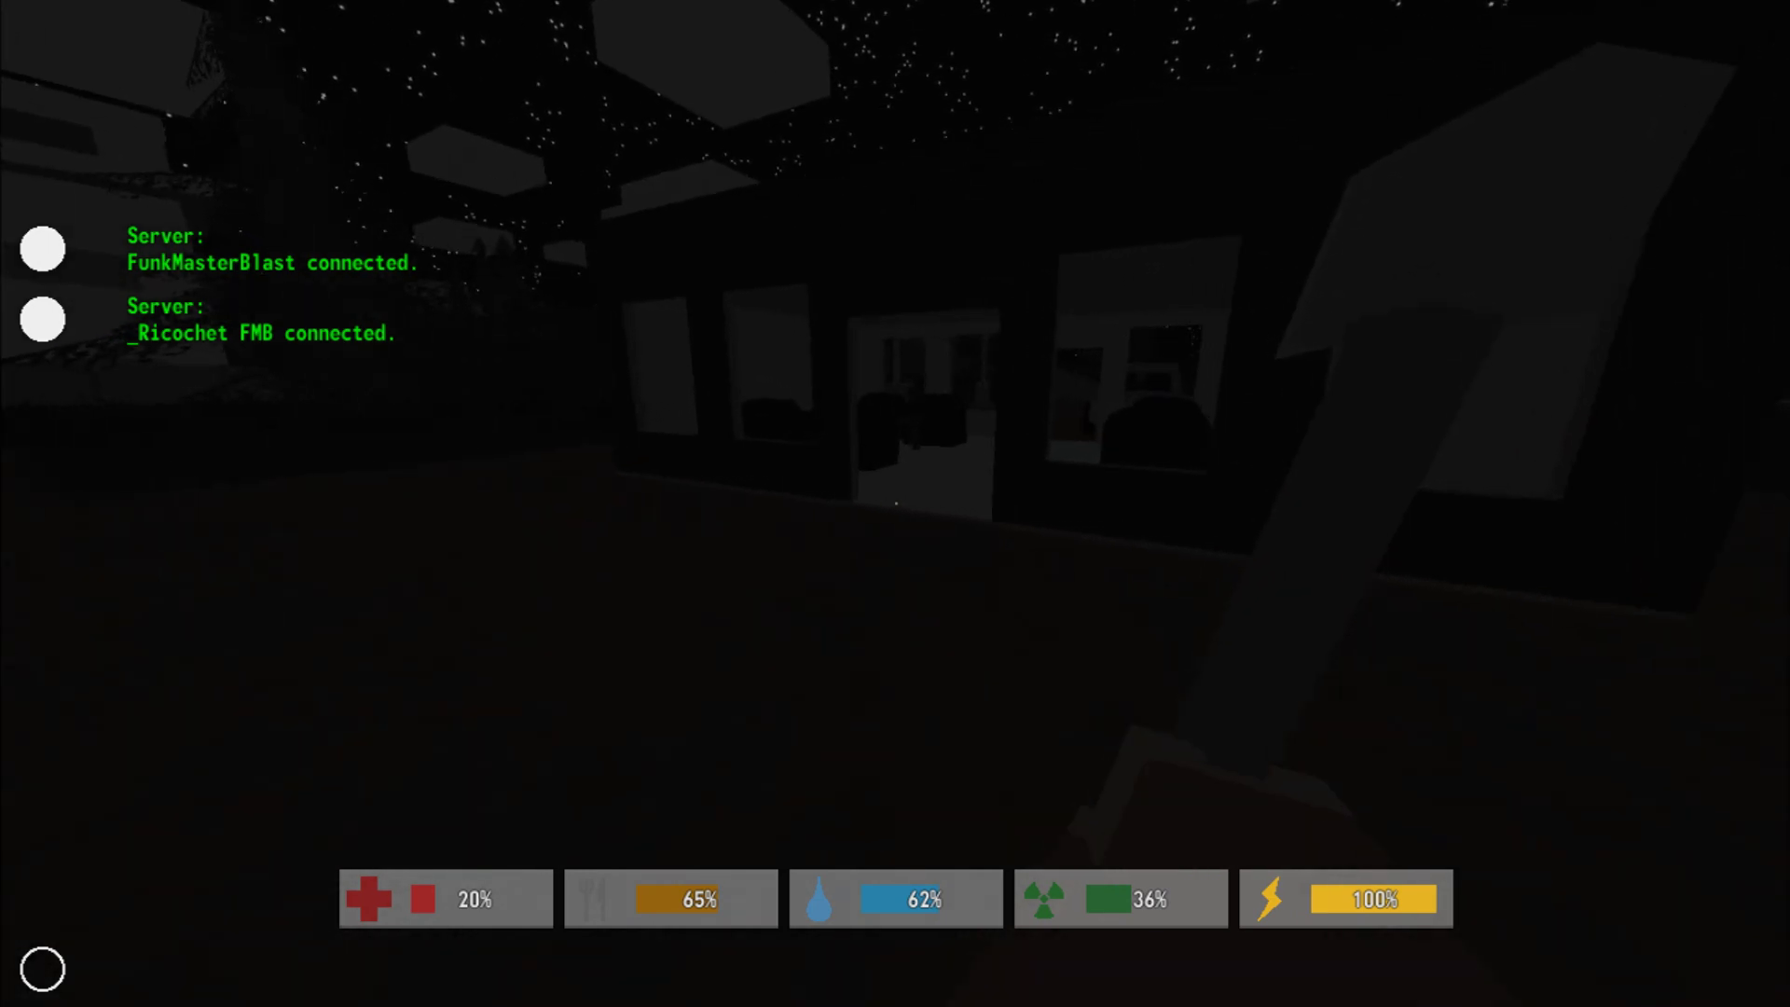
- Check the inventory, then run to the building doorway and look at the floor map
key("g")
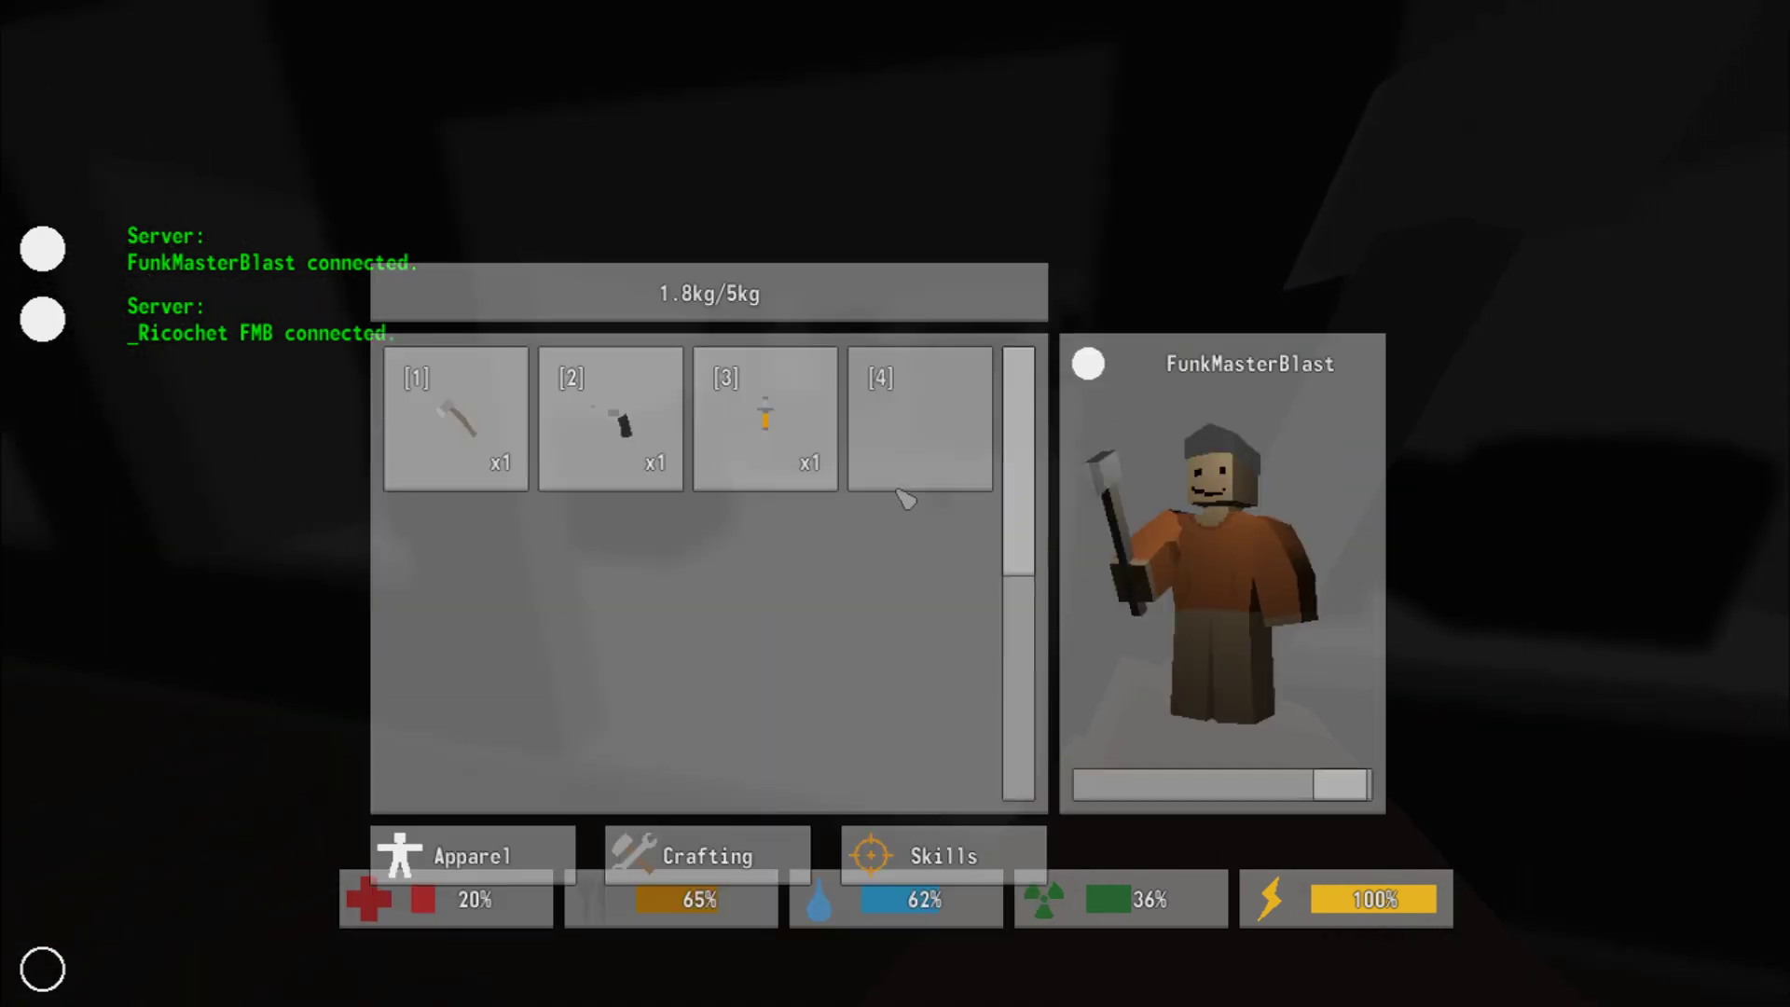
key("g")
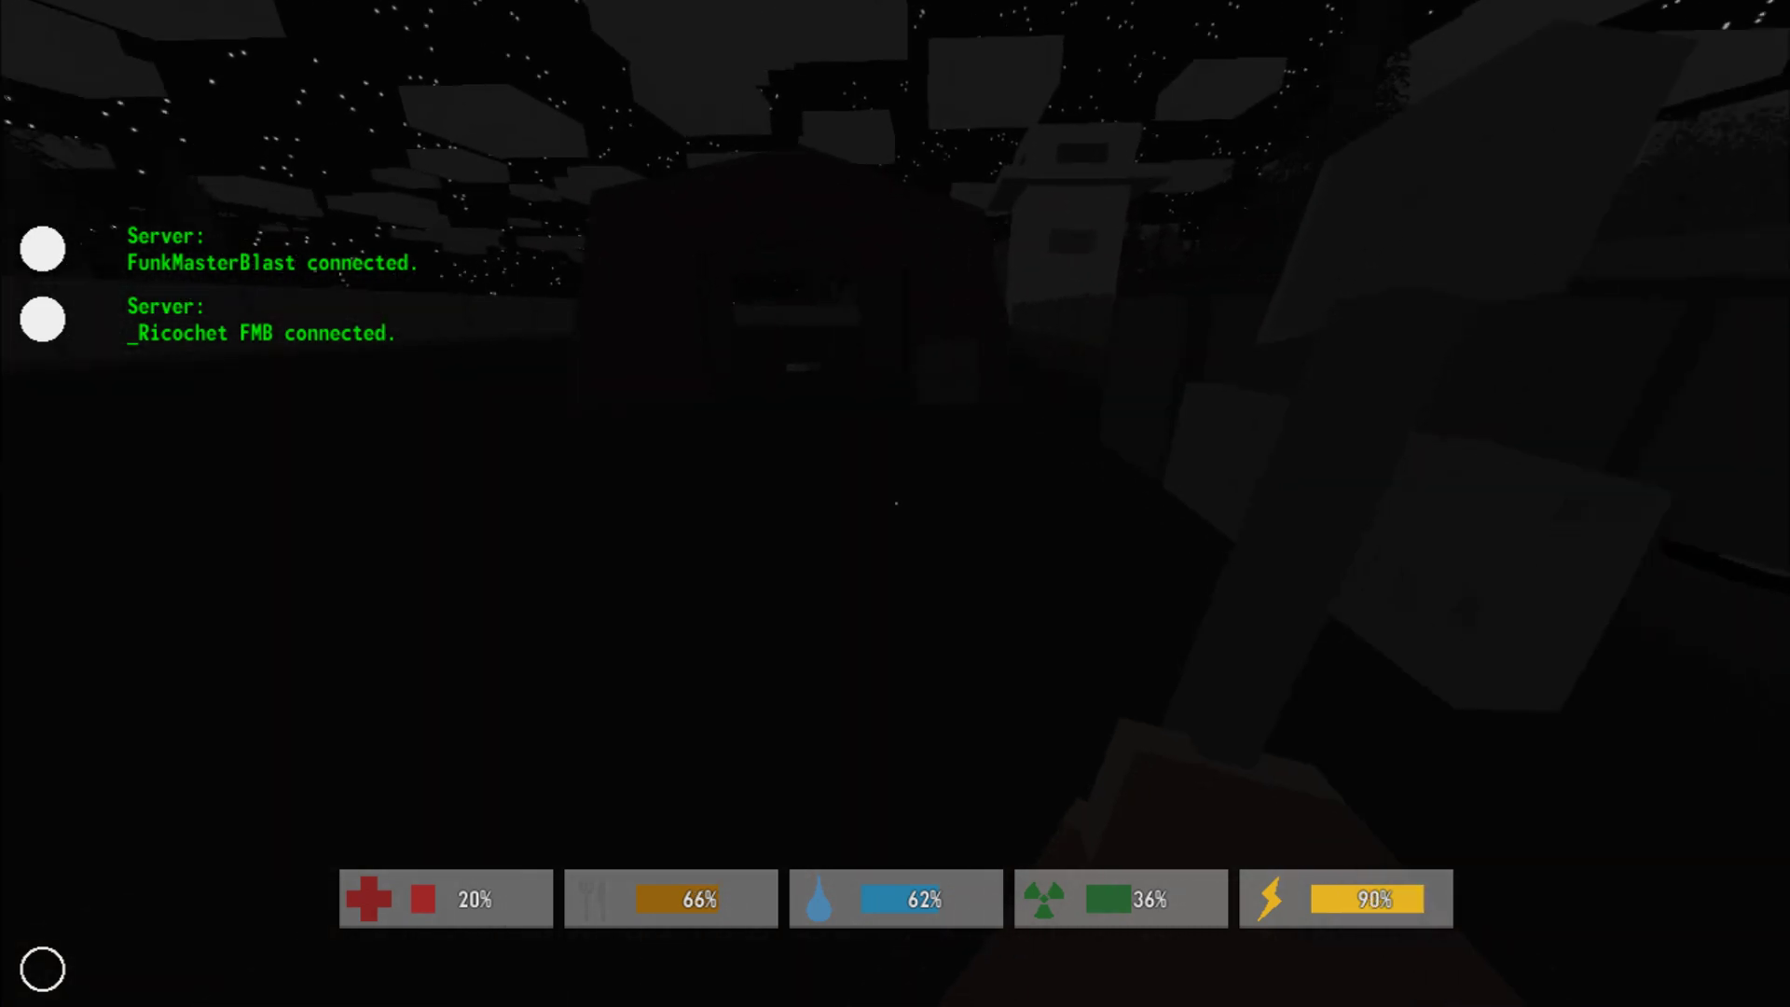
key("w")
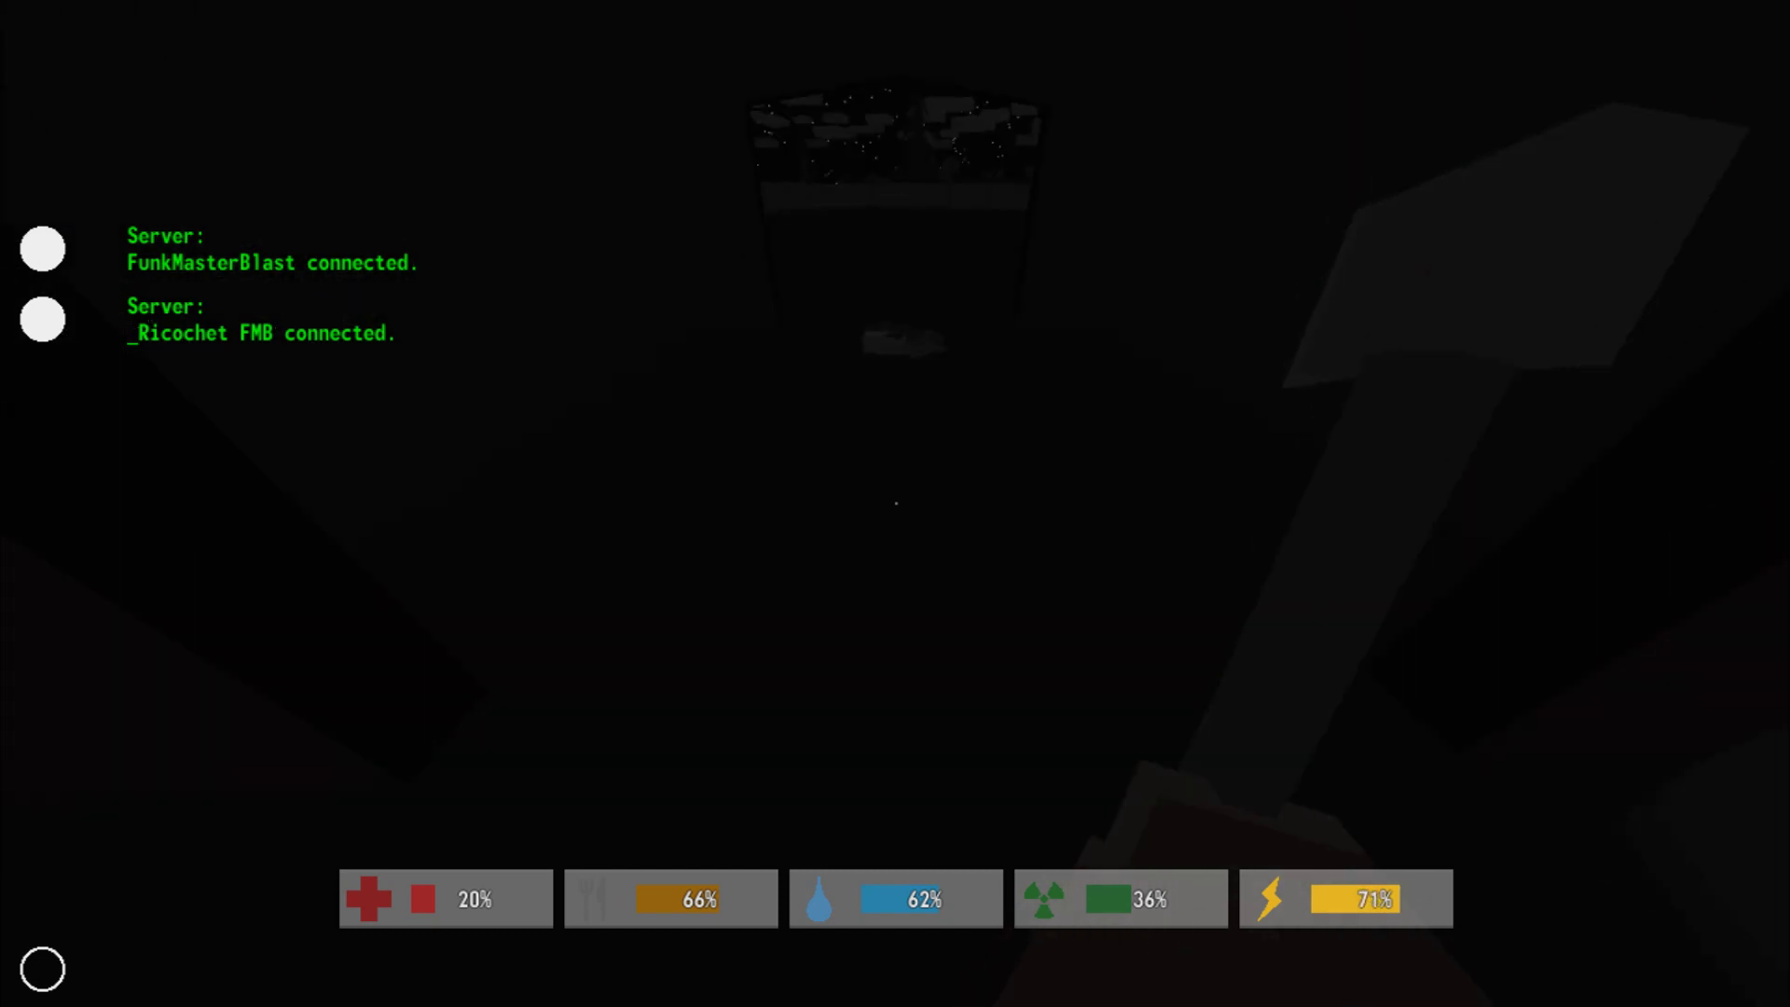
key("w")
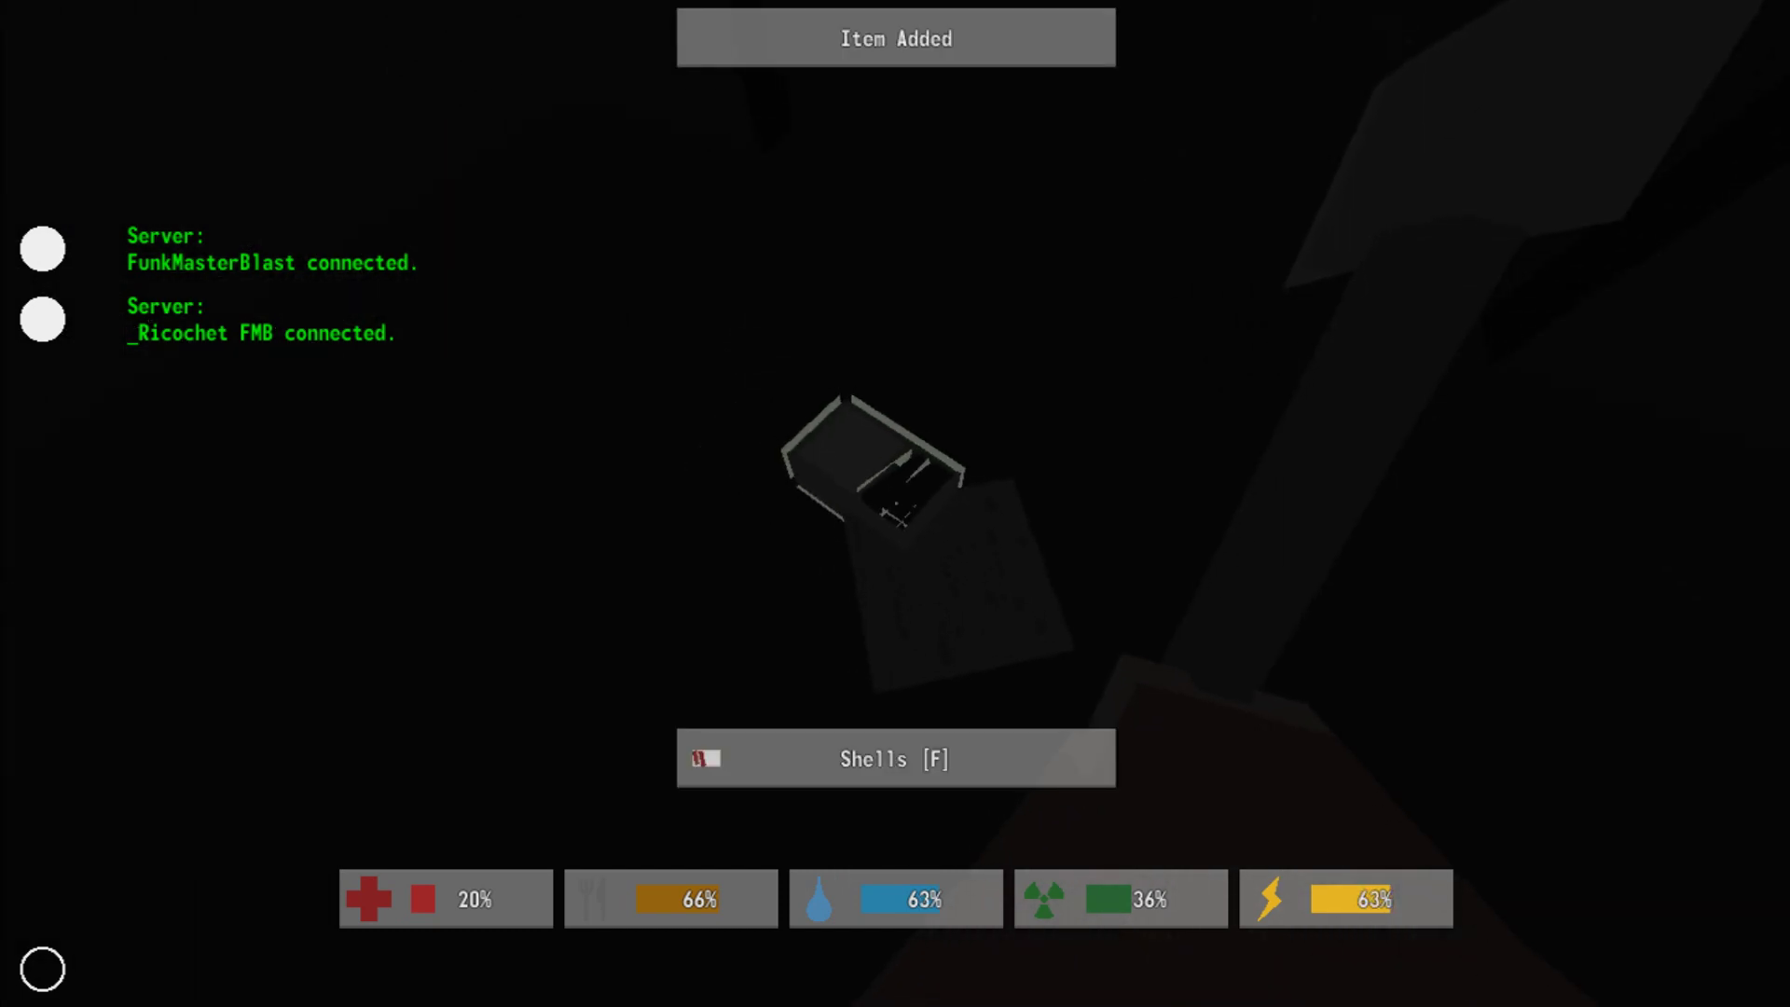
key("g")
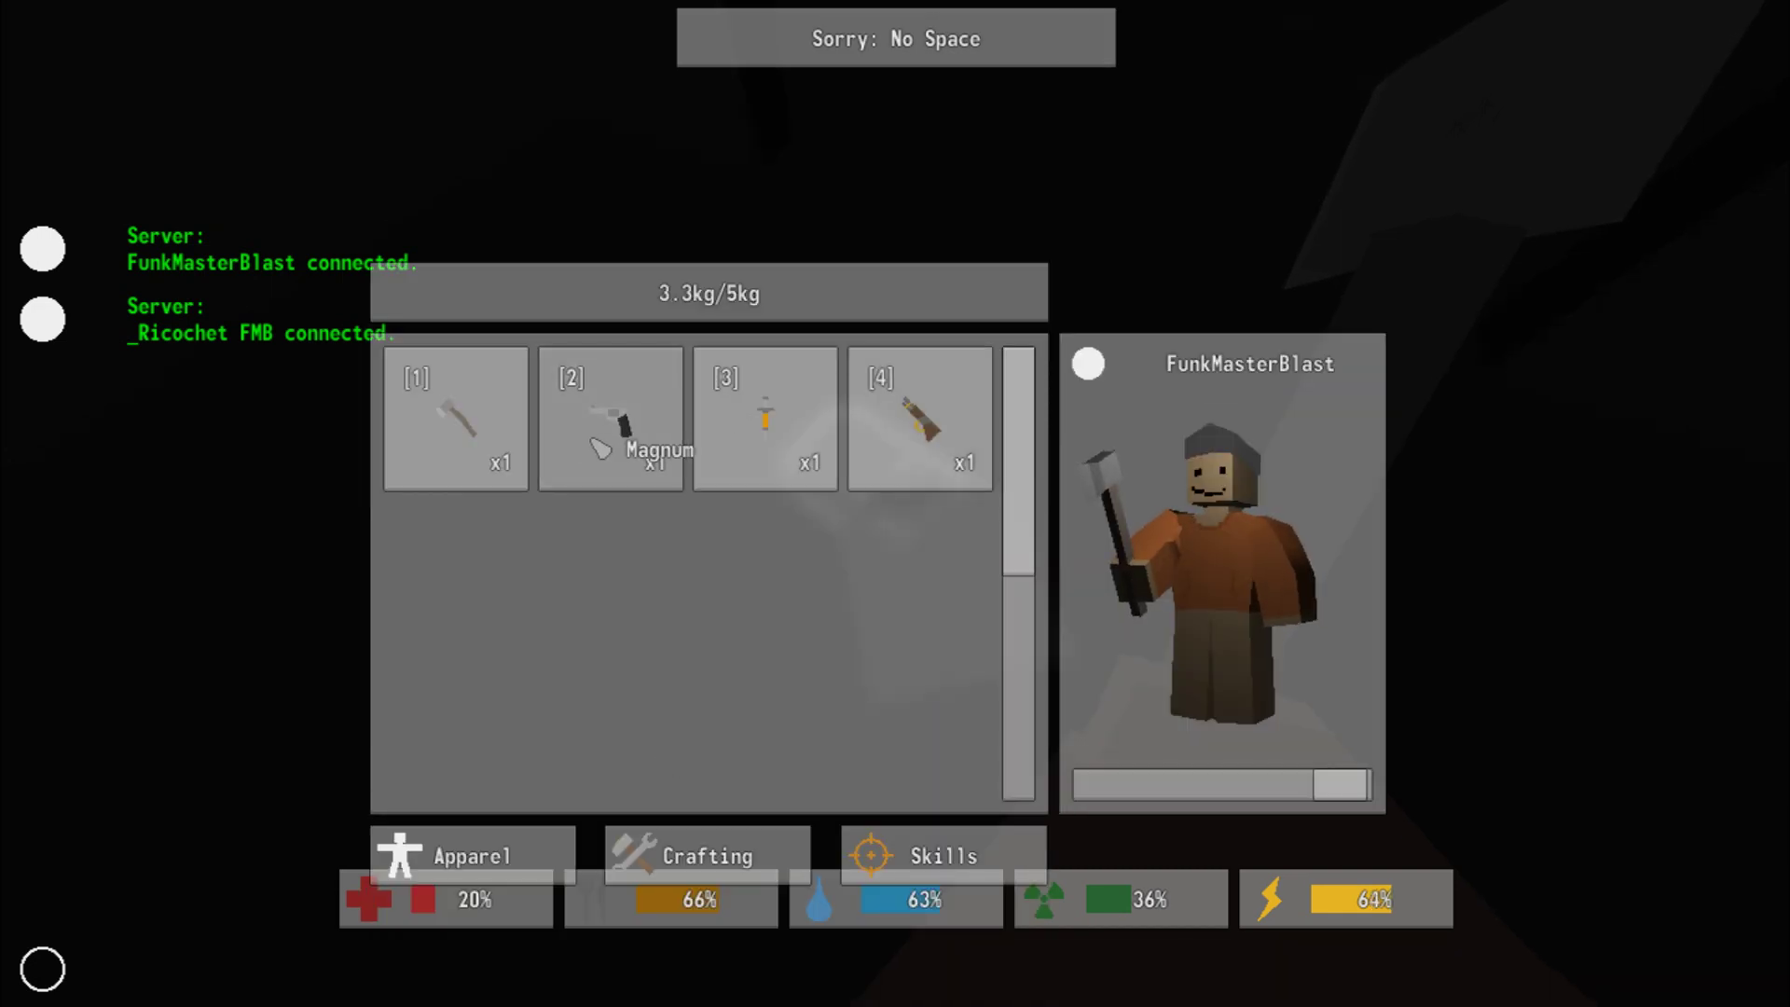
key("g")
- Ready a firearm and review the four carried items totalling 3.3kg of 5kg
key("1")
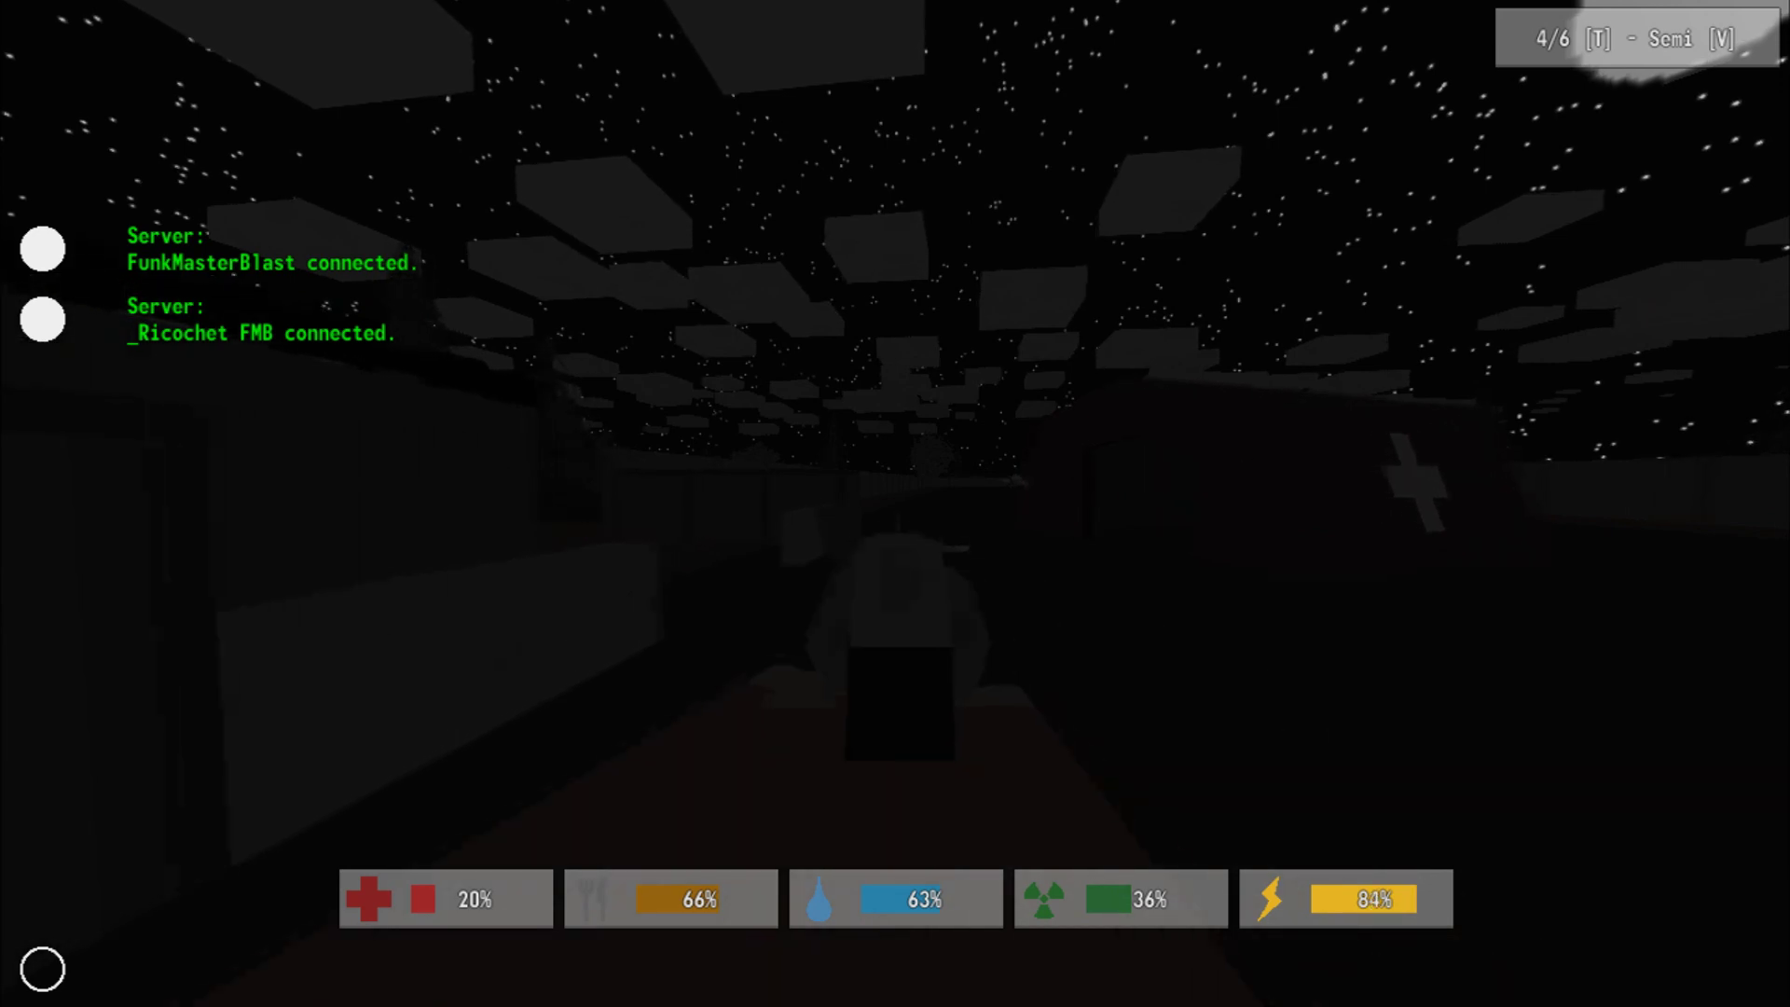
key("g")
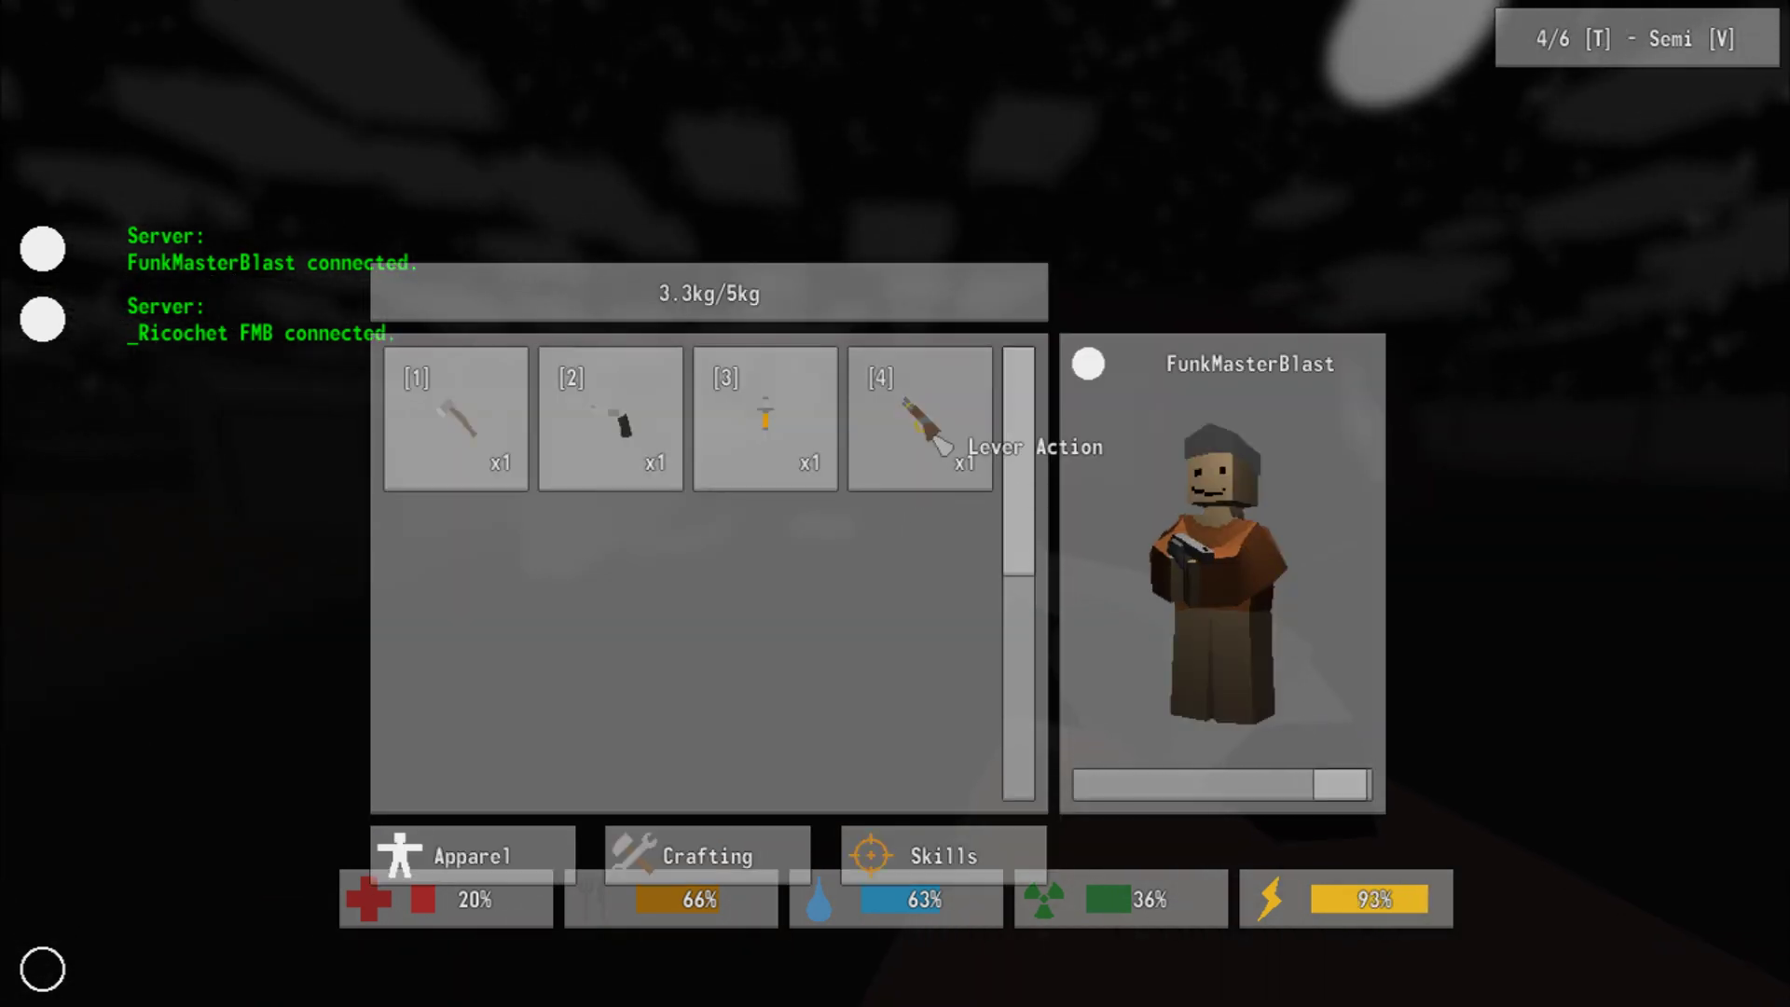
key("g")
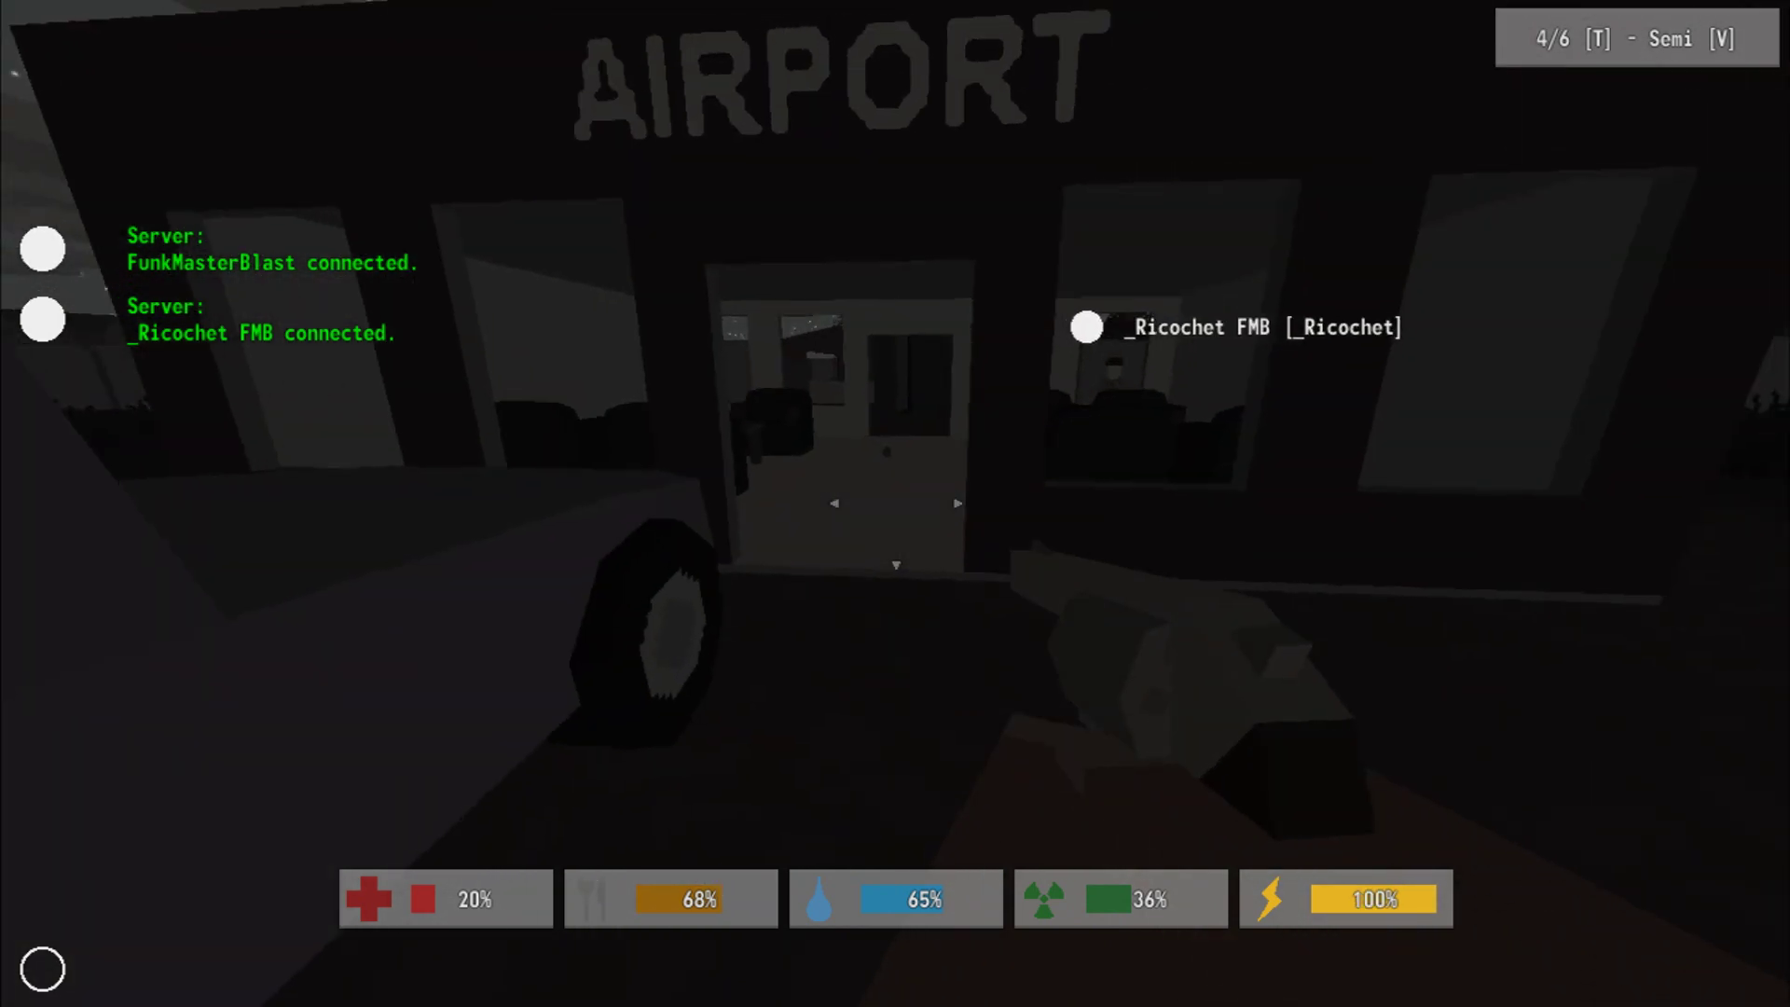
key("g")
key("g")
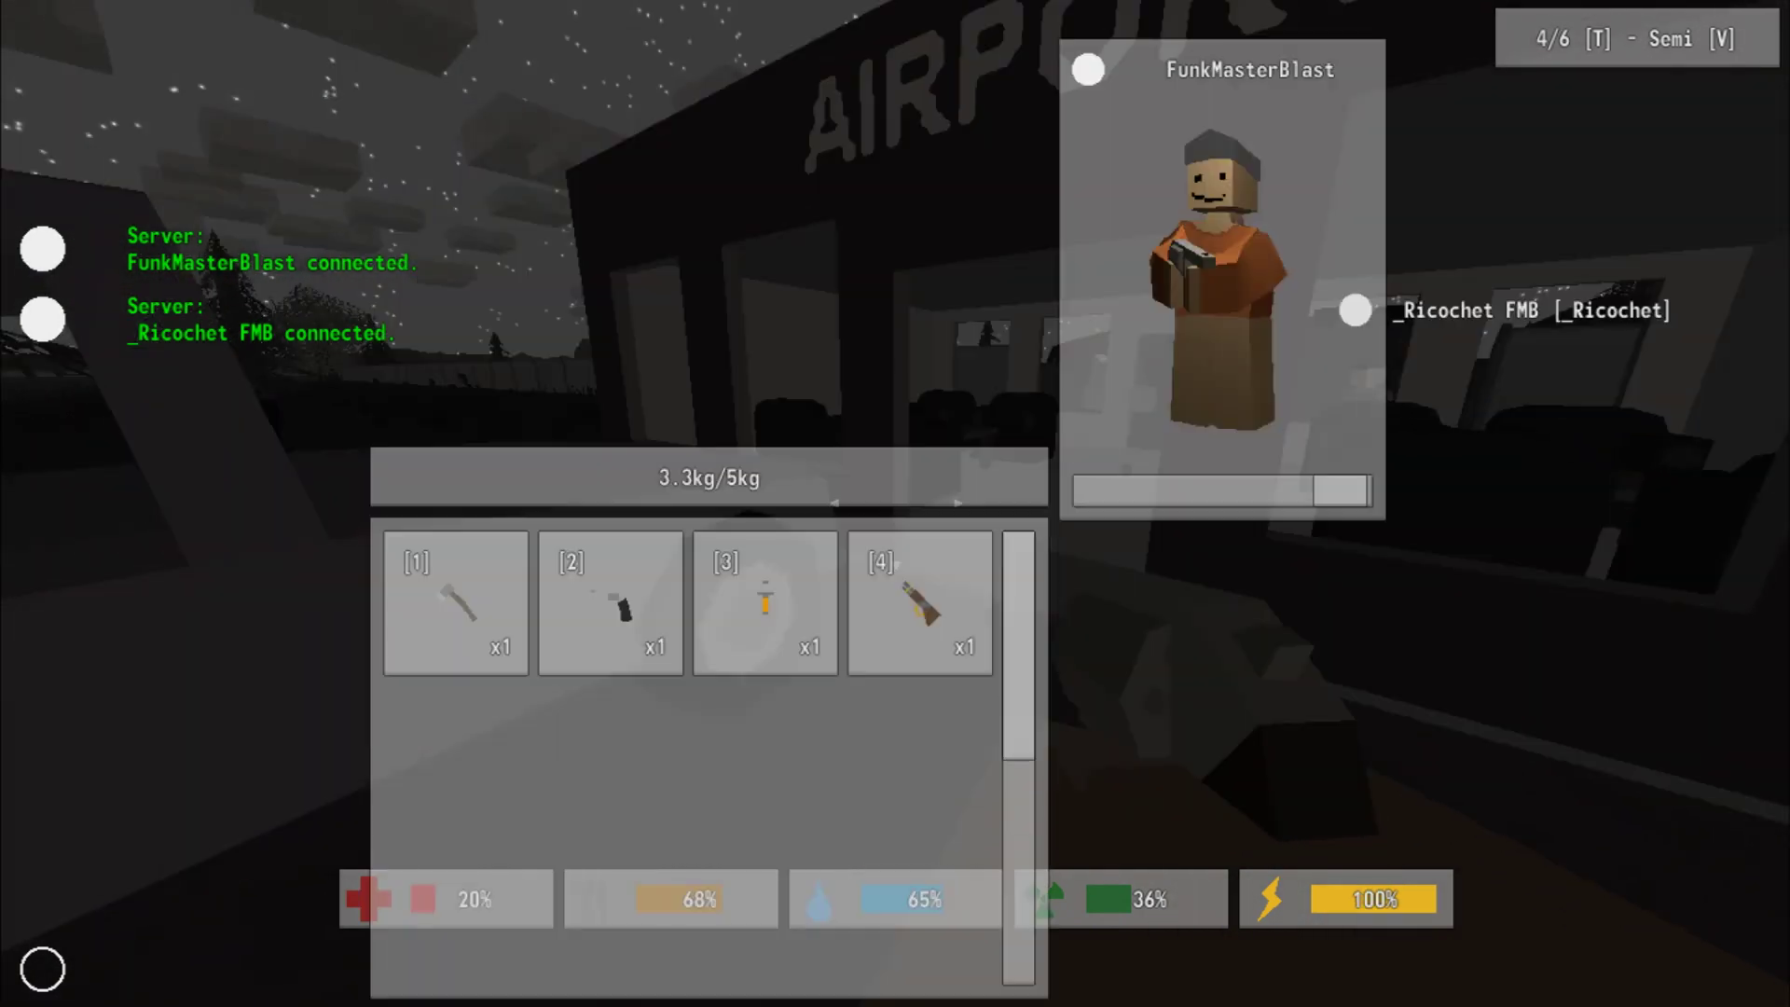
key("g")
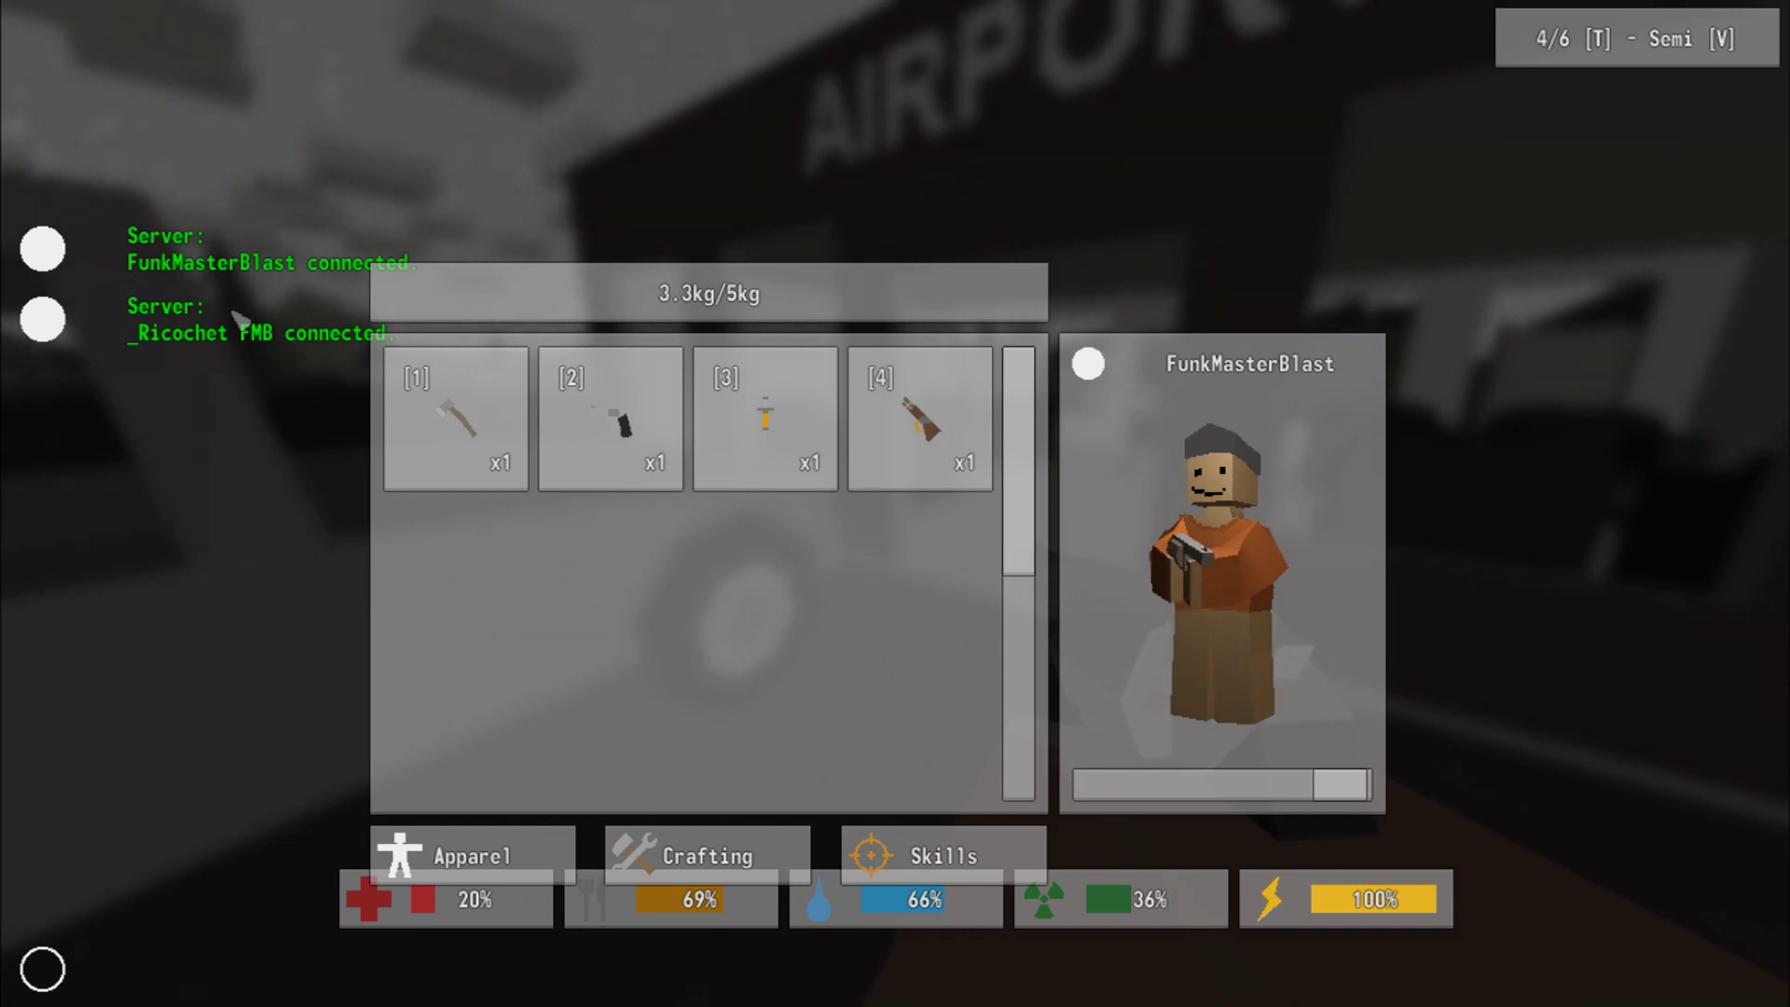
- Board the pickup truck, drive it at full speed through the forest, and exit on the hillside
key("Tab")
key("w")
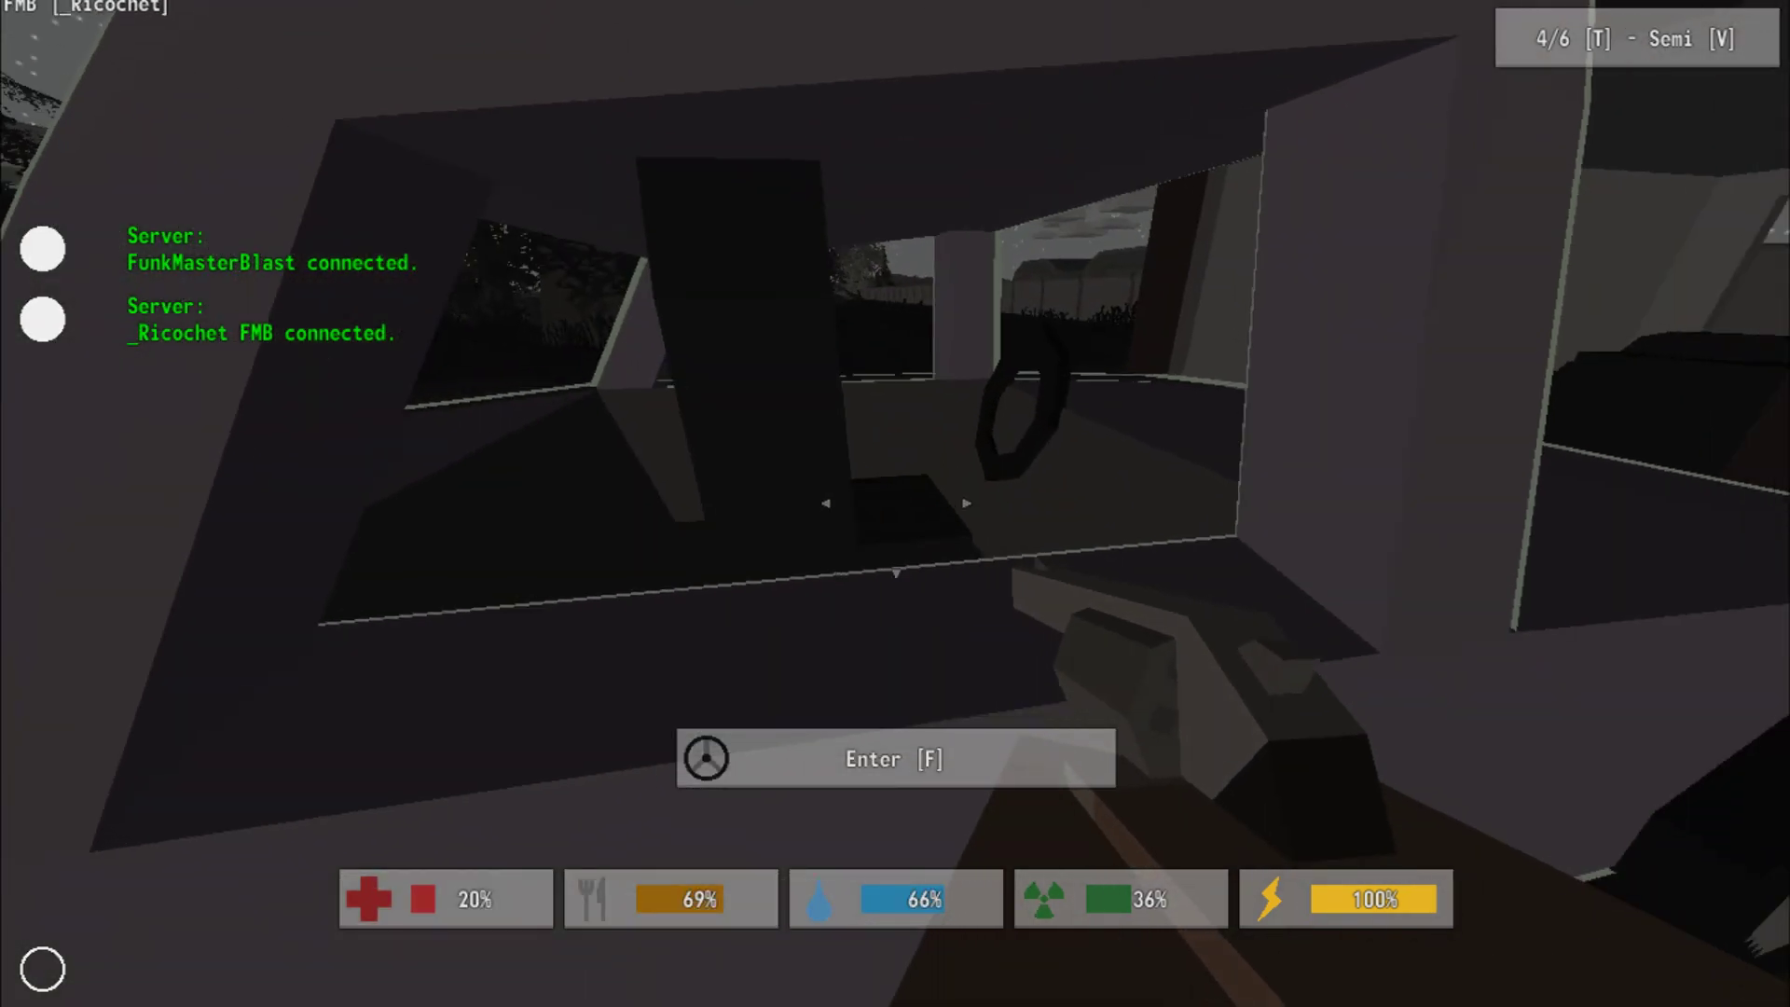
key("f")
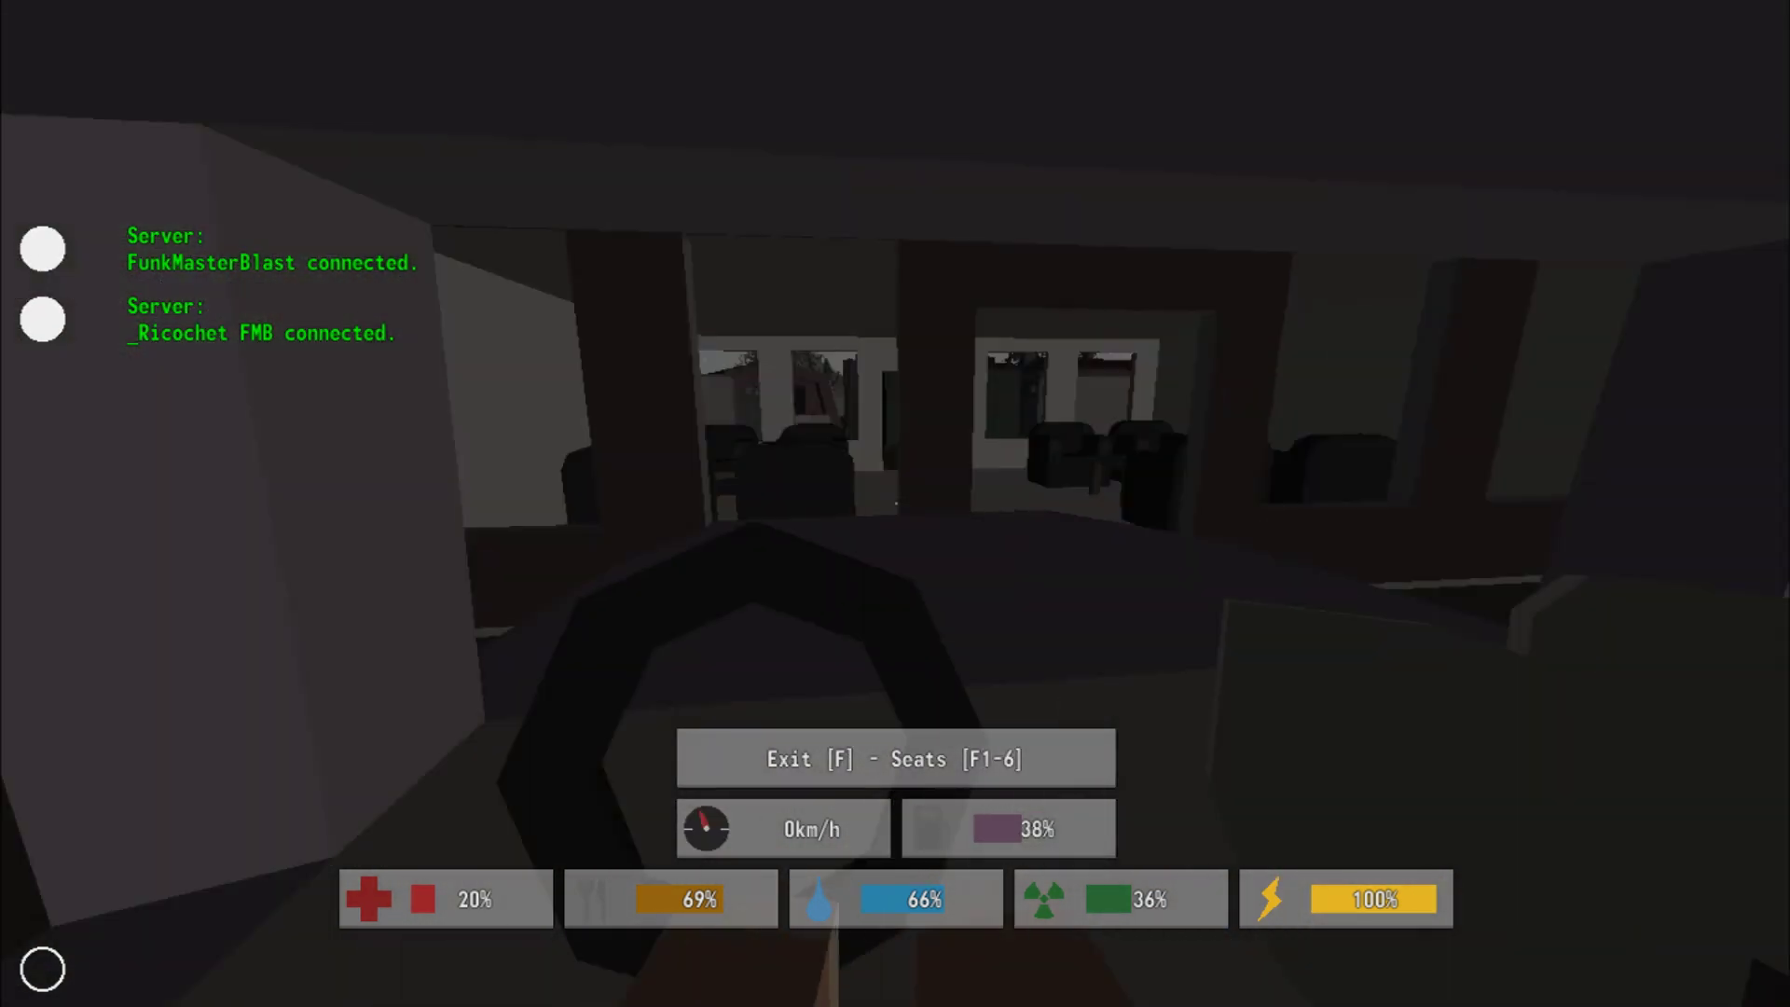
key("w")
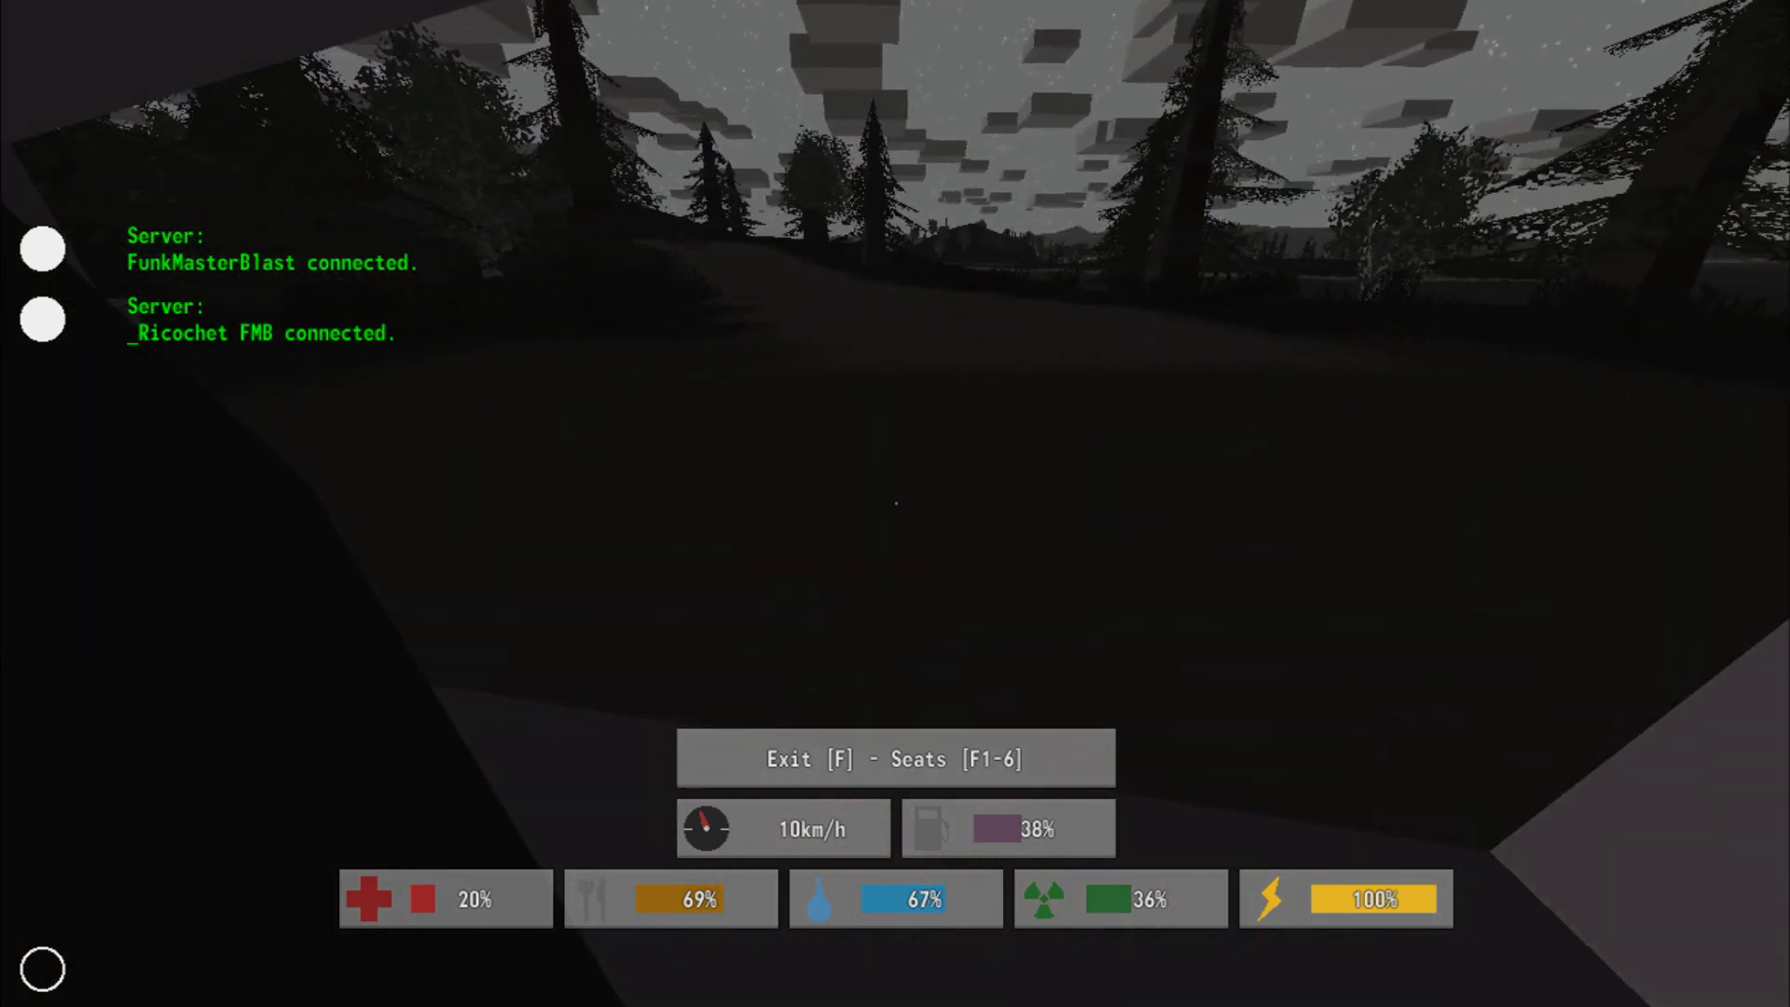
key("w")
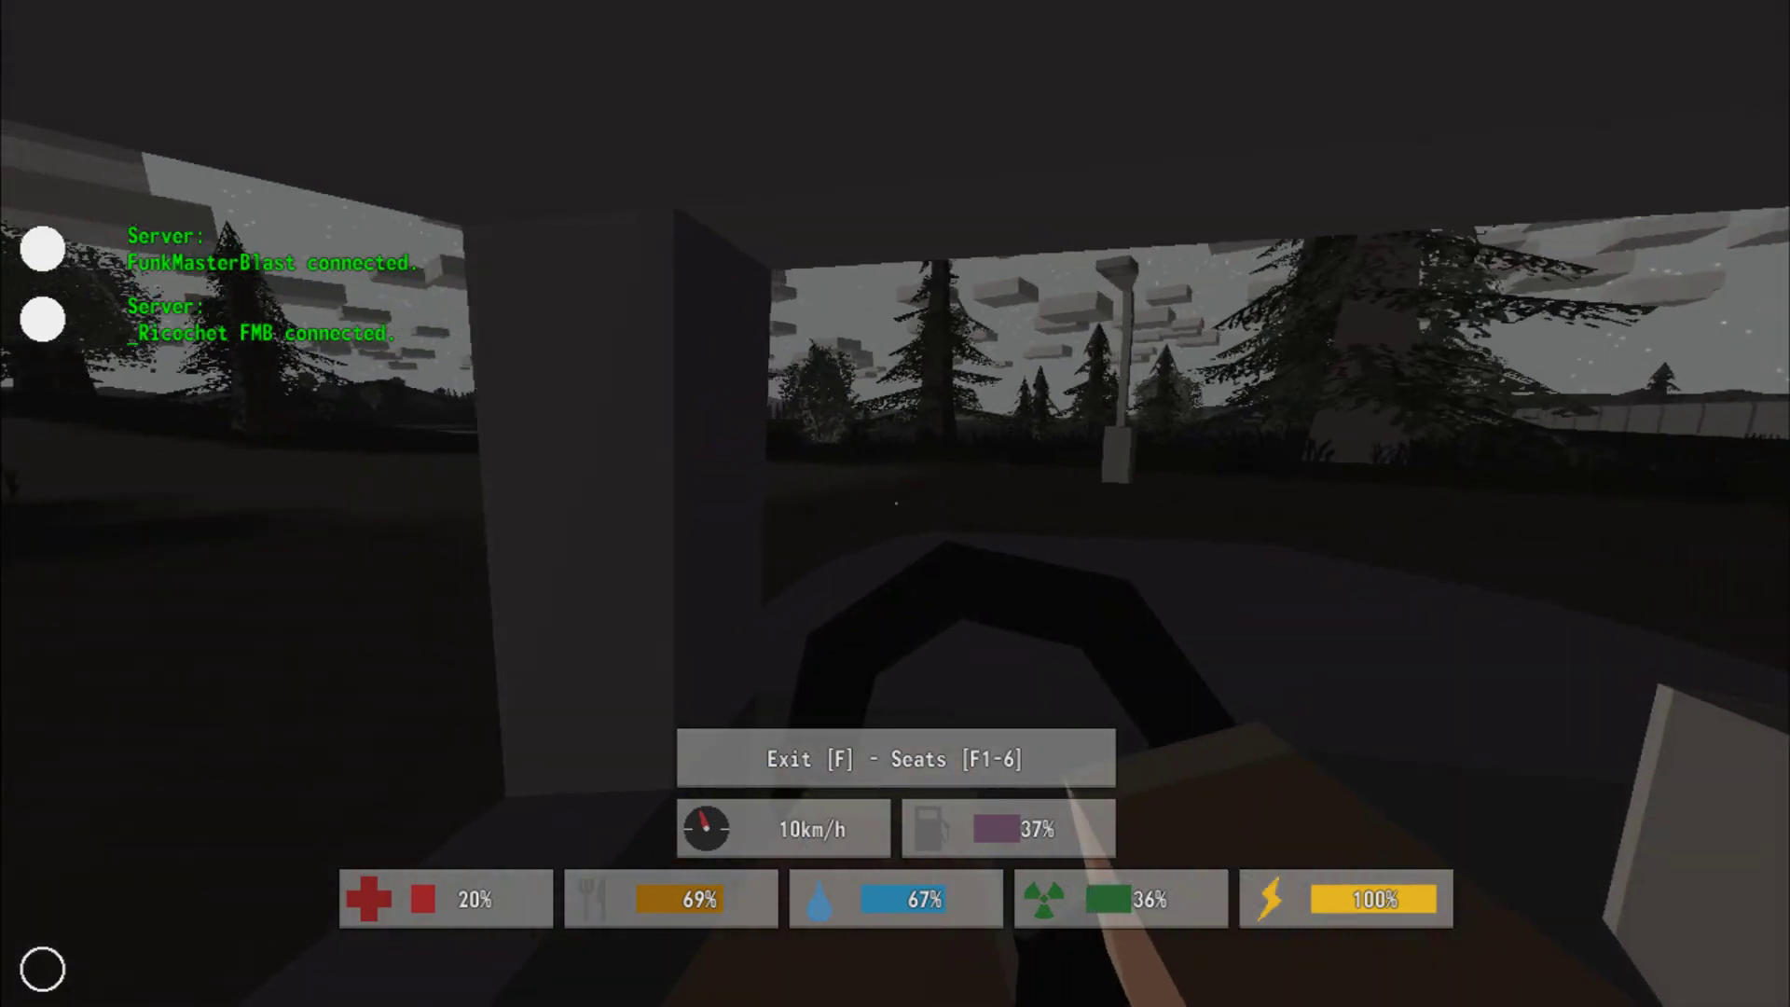
key("w")
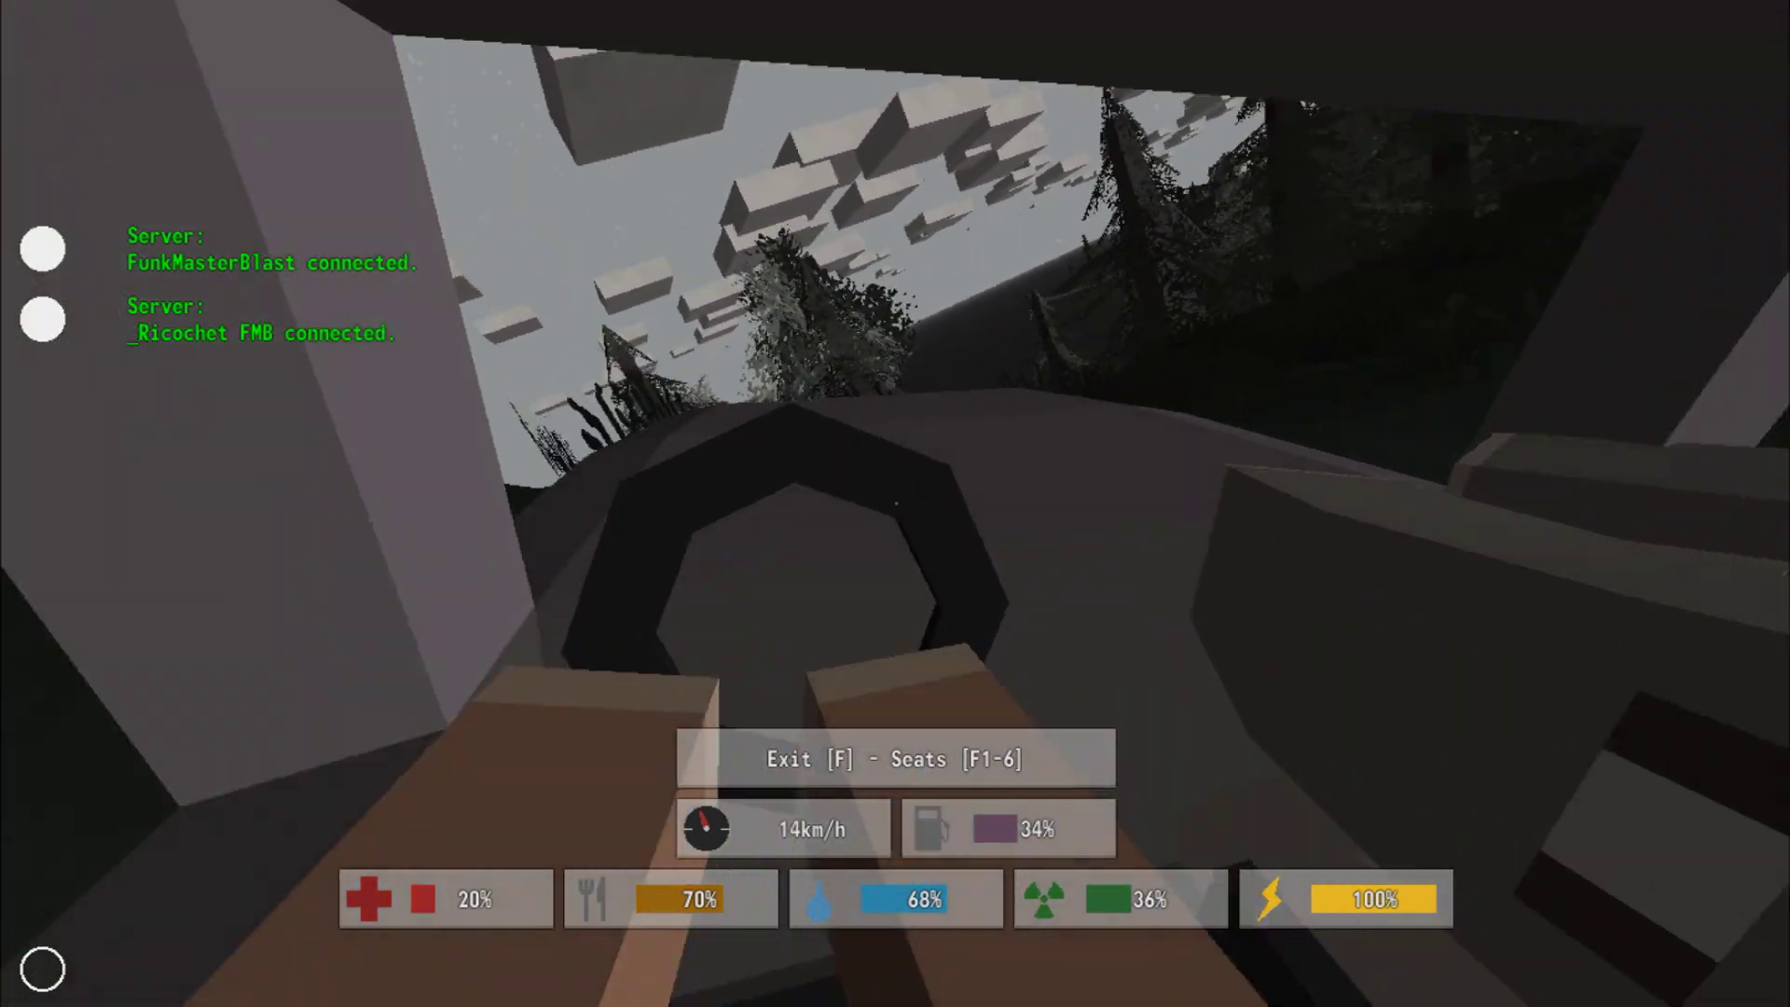
key("f")
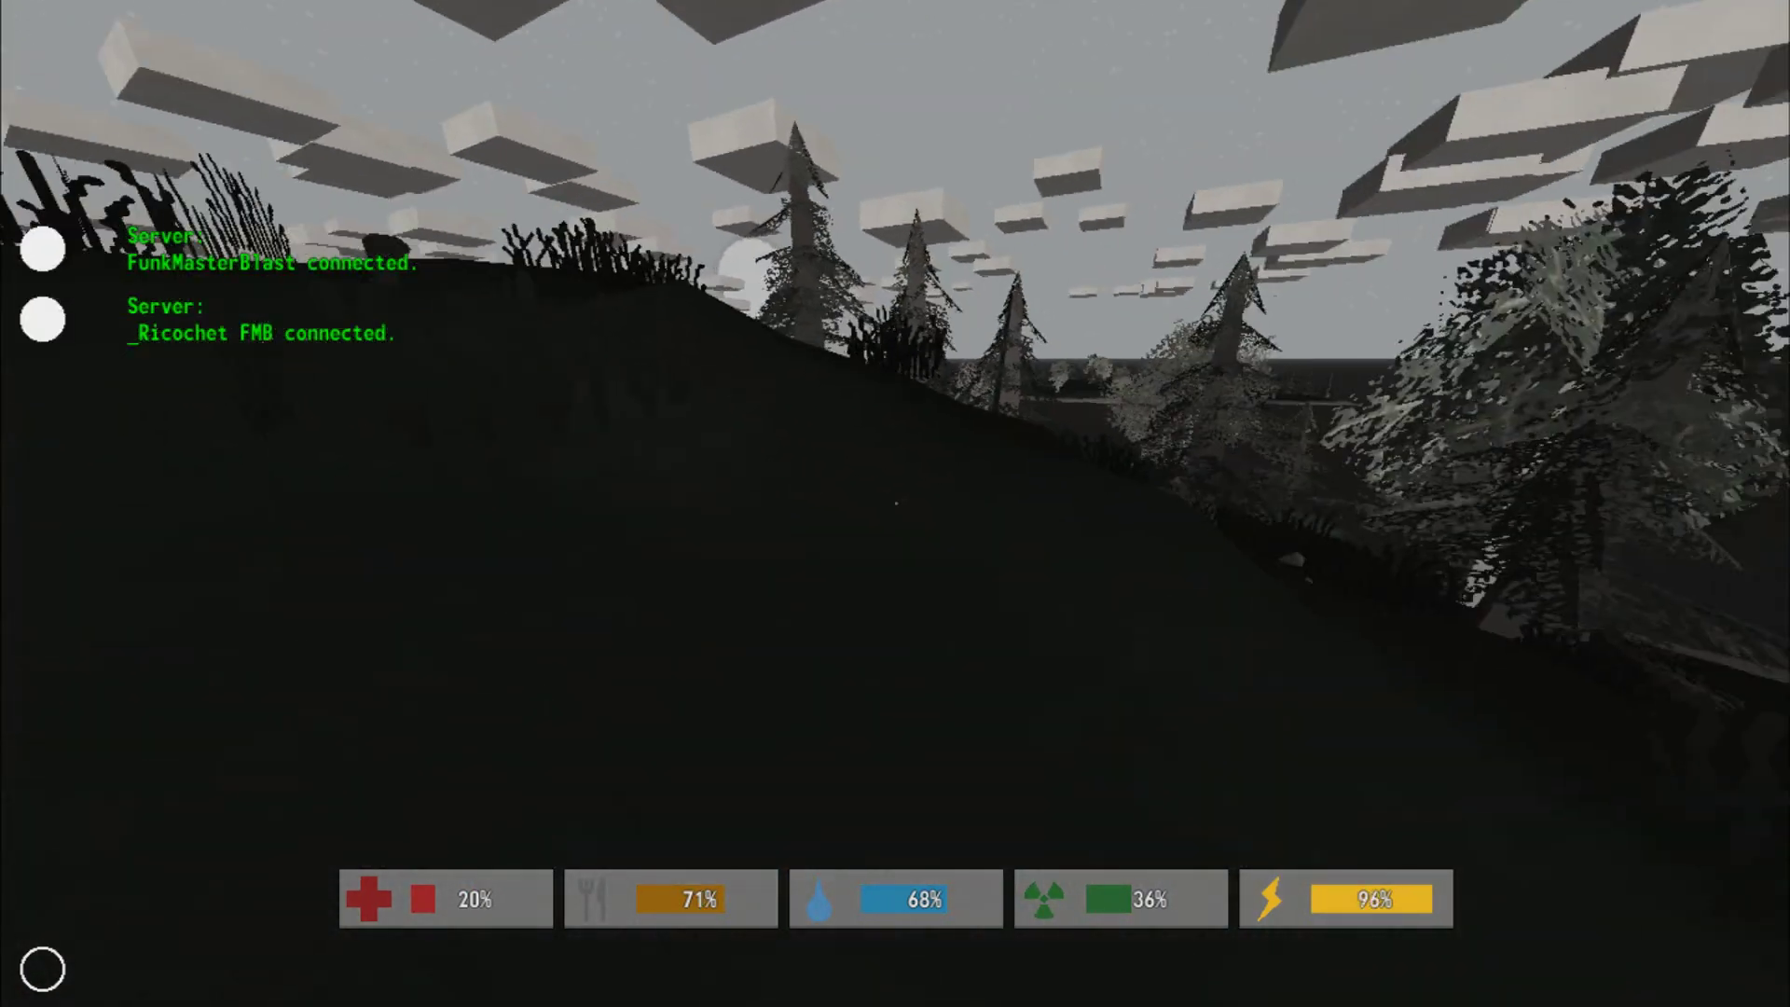
- Sprint back up the hillside to the pickup and climb into the driver's seat
key("shift+w")
key("w")
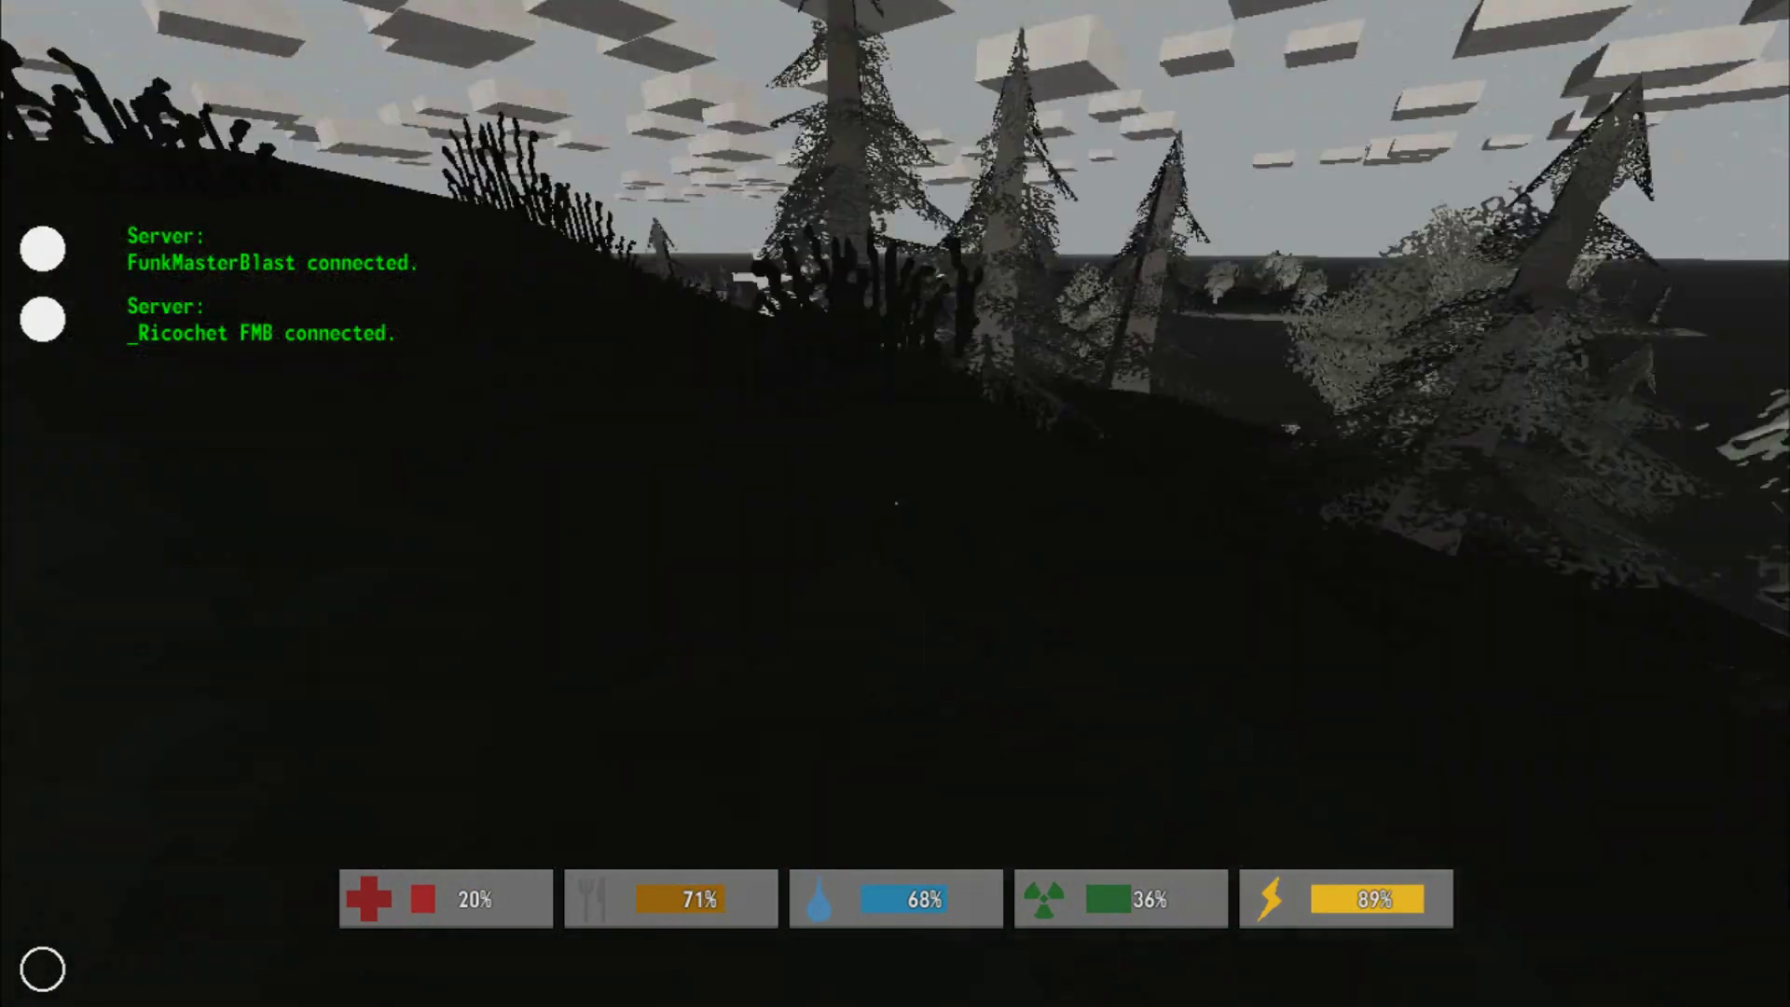
key("shift+w")
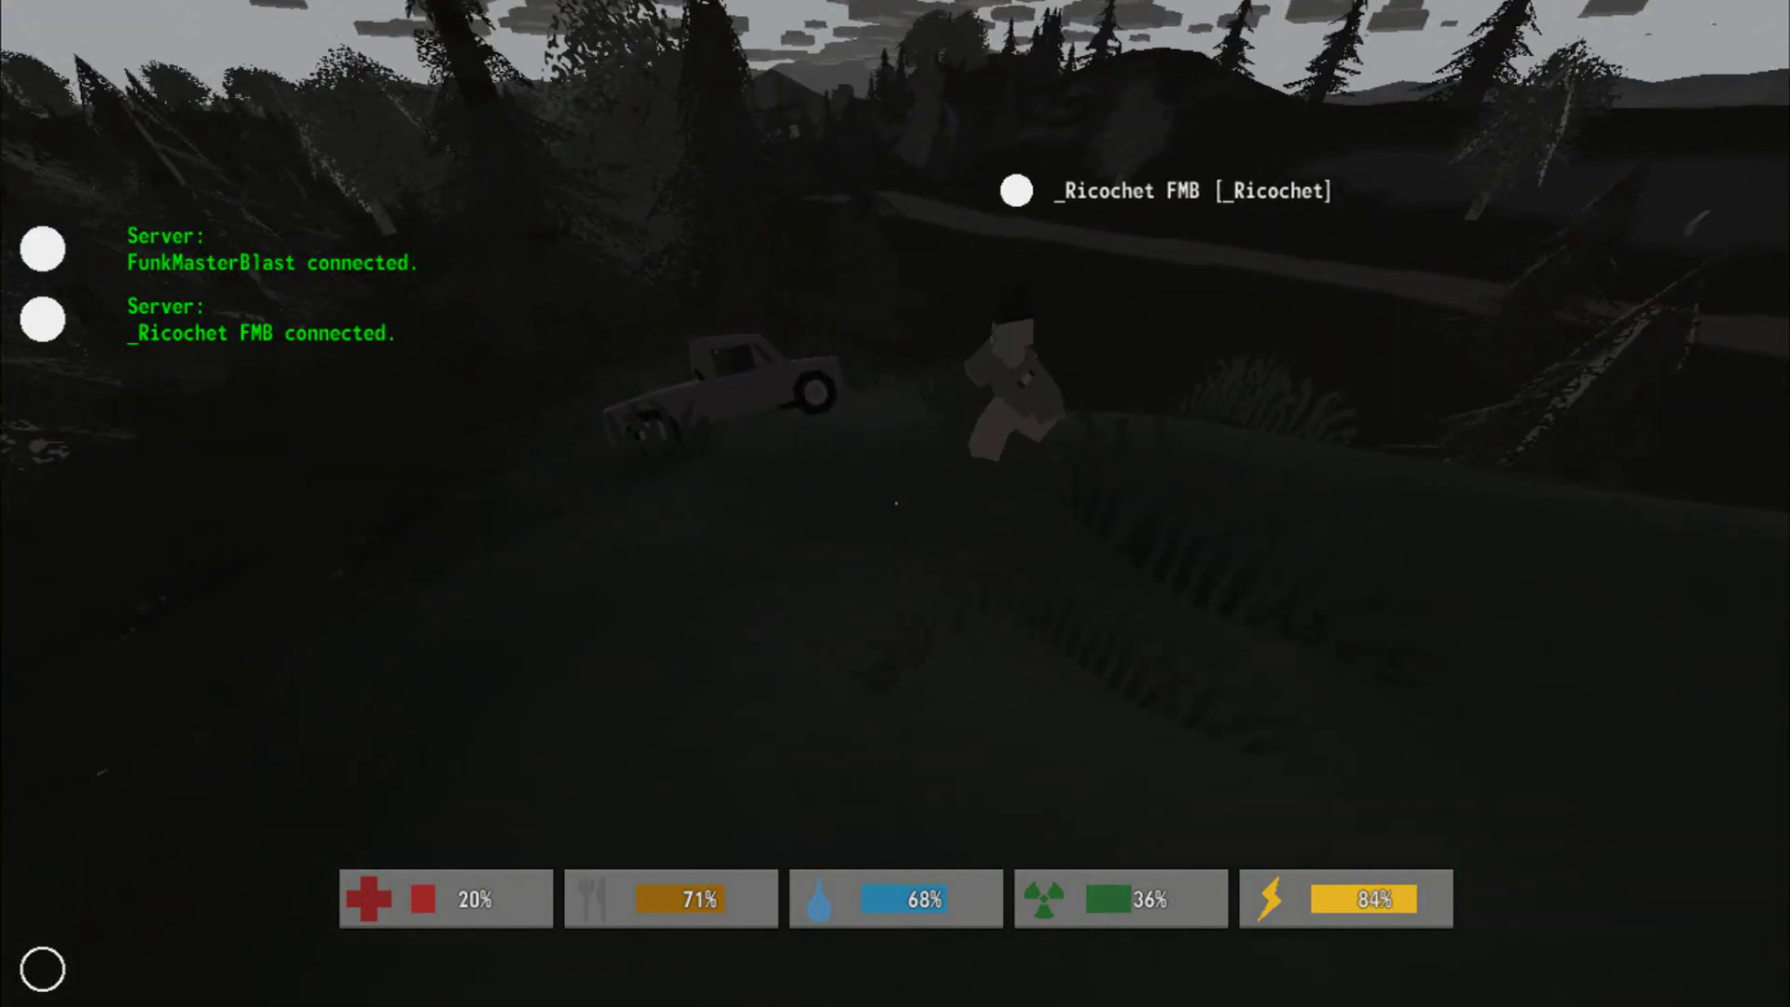
key("w")
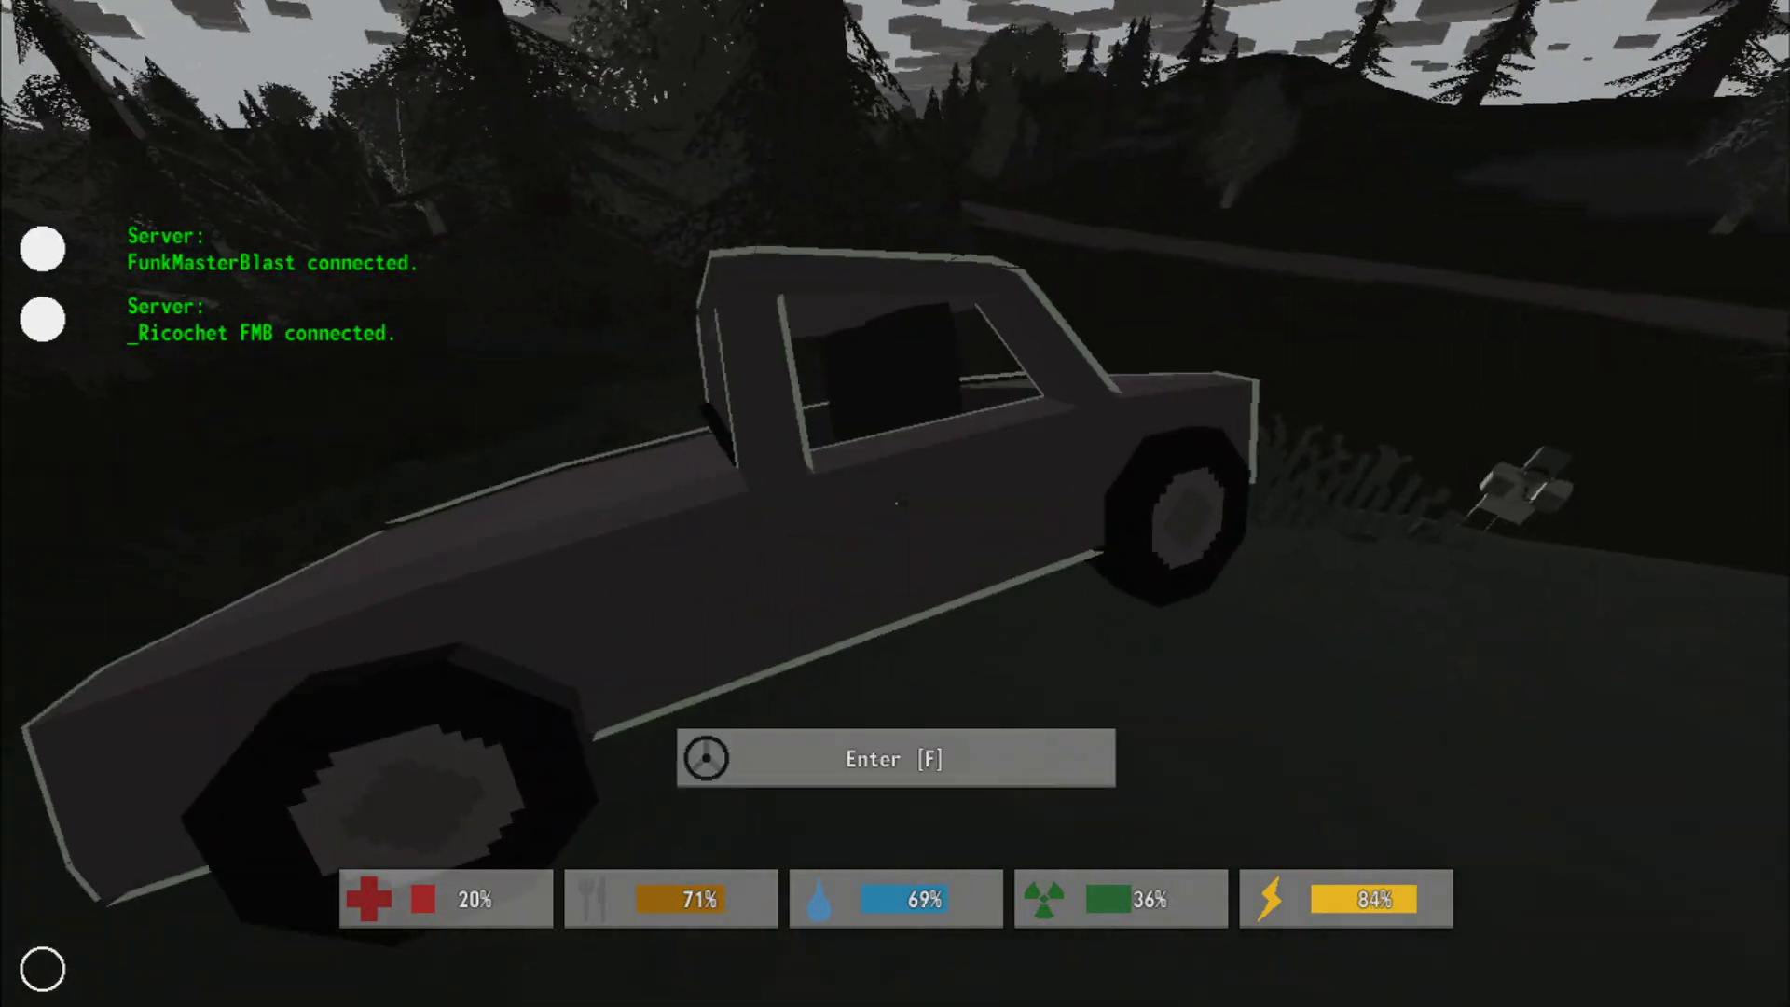
key("f")
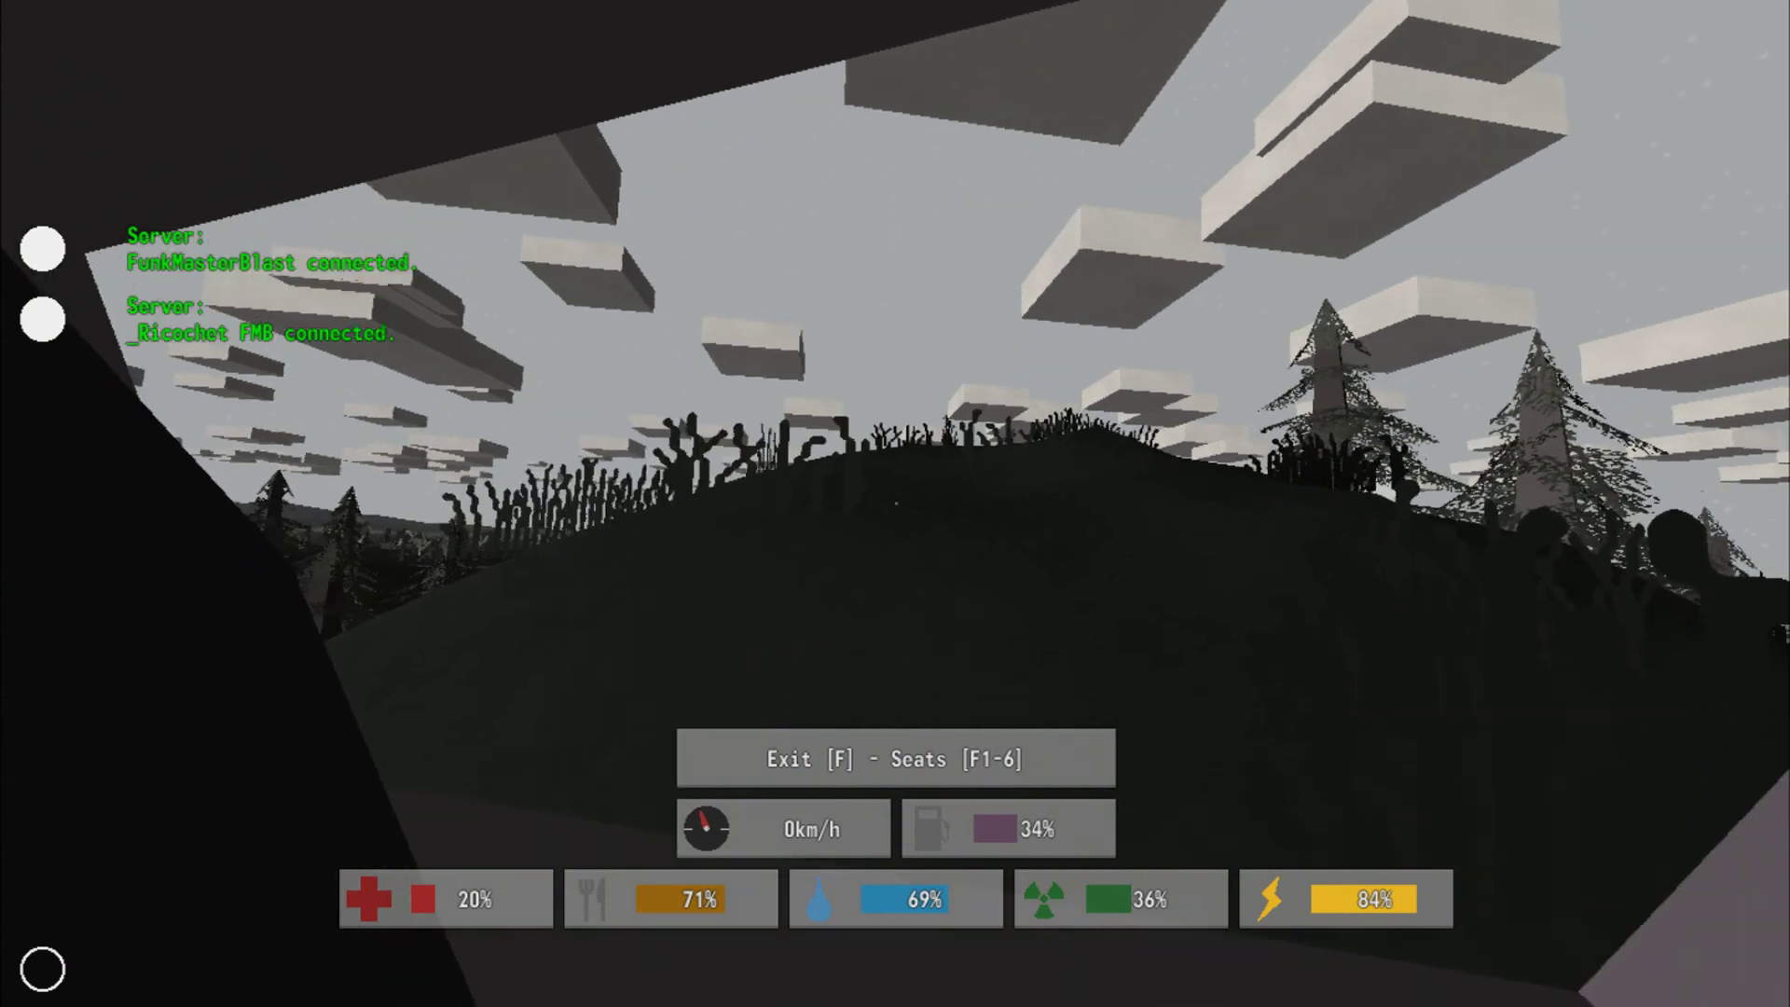
- Drive the pickup along the road toward the small town
key("w")
key("w")
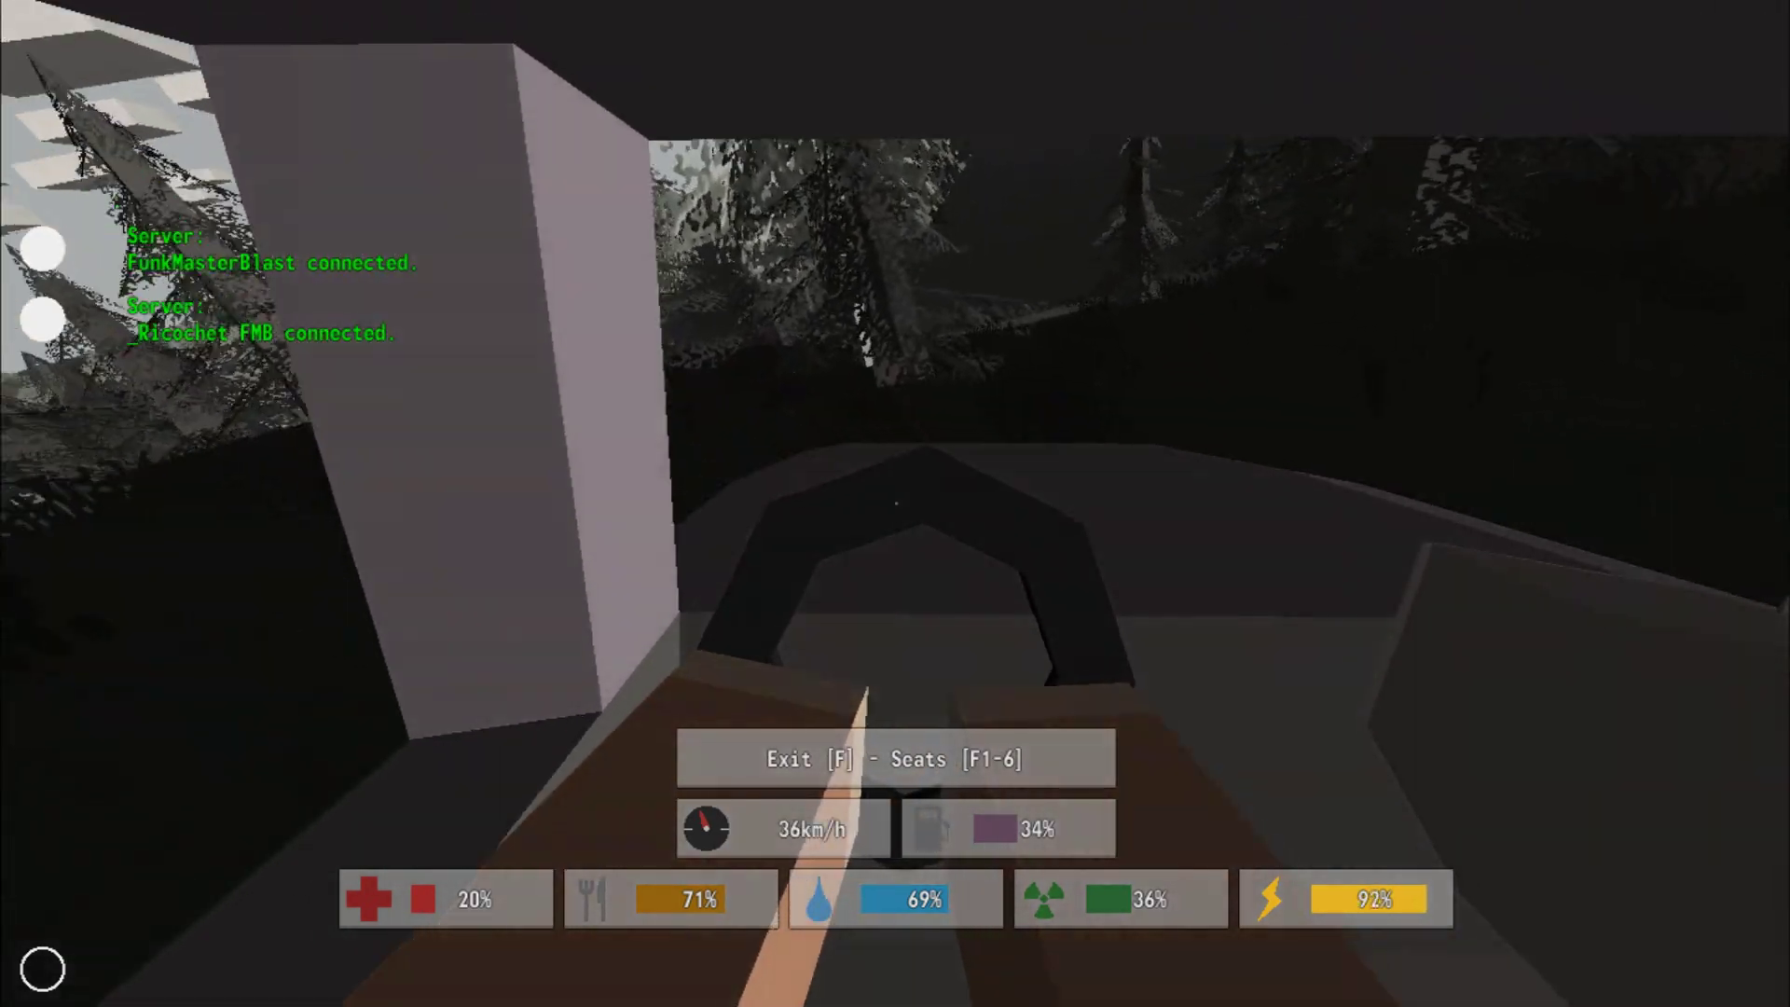
key("w")
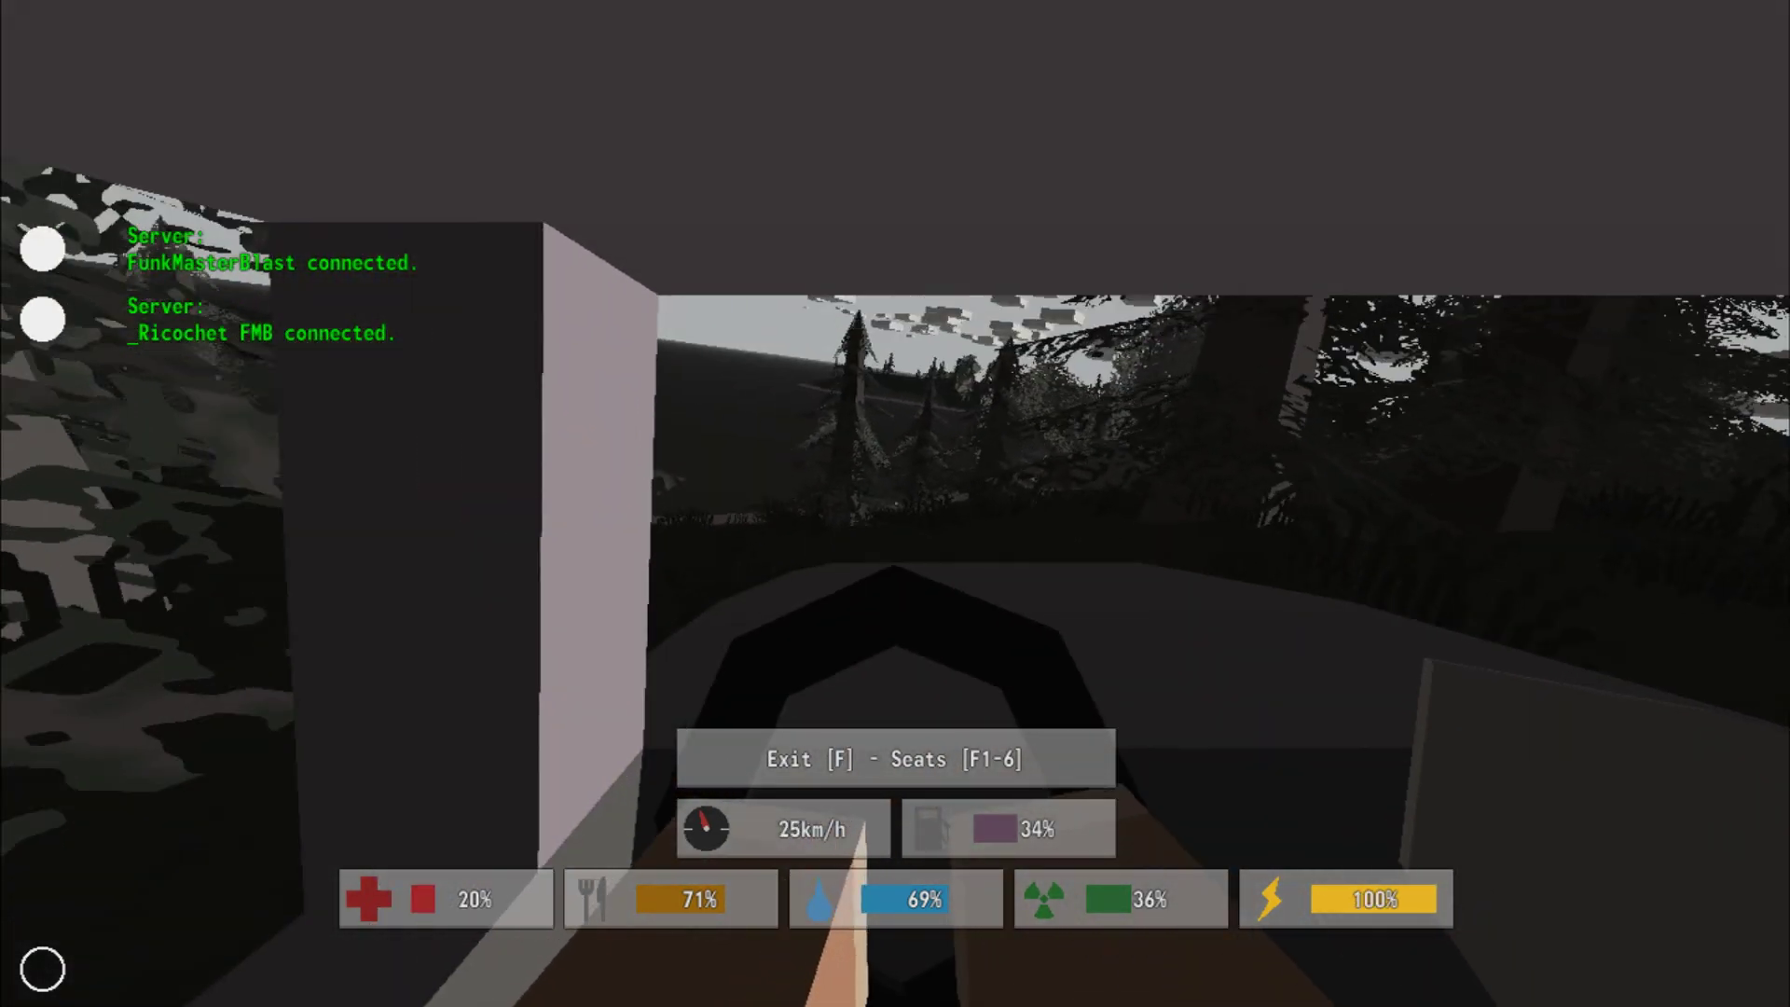
key("w")
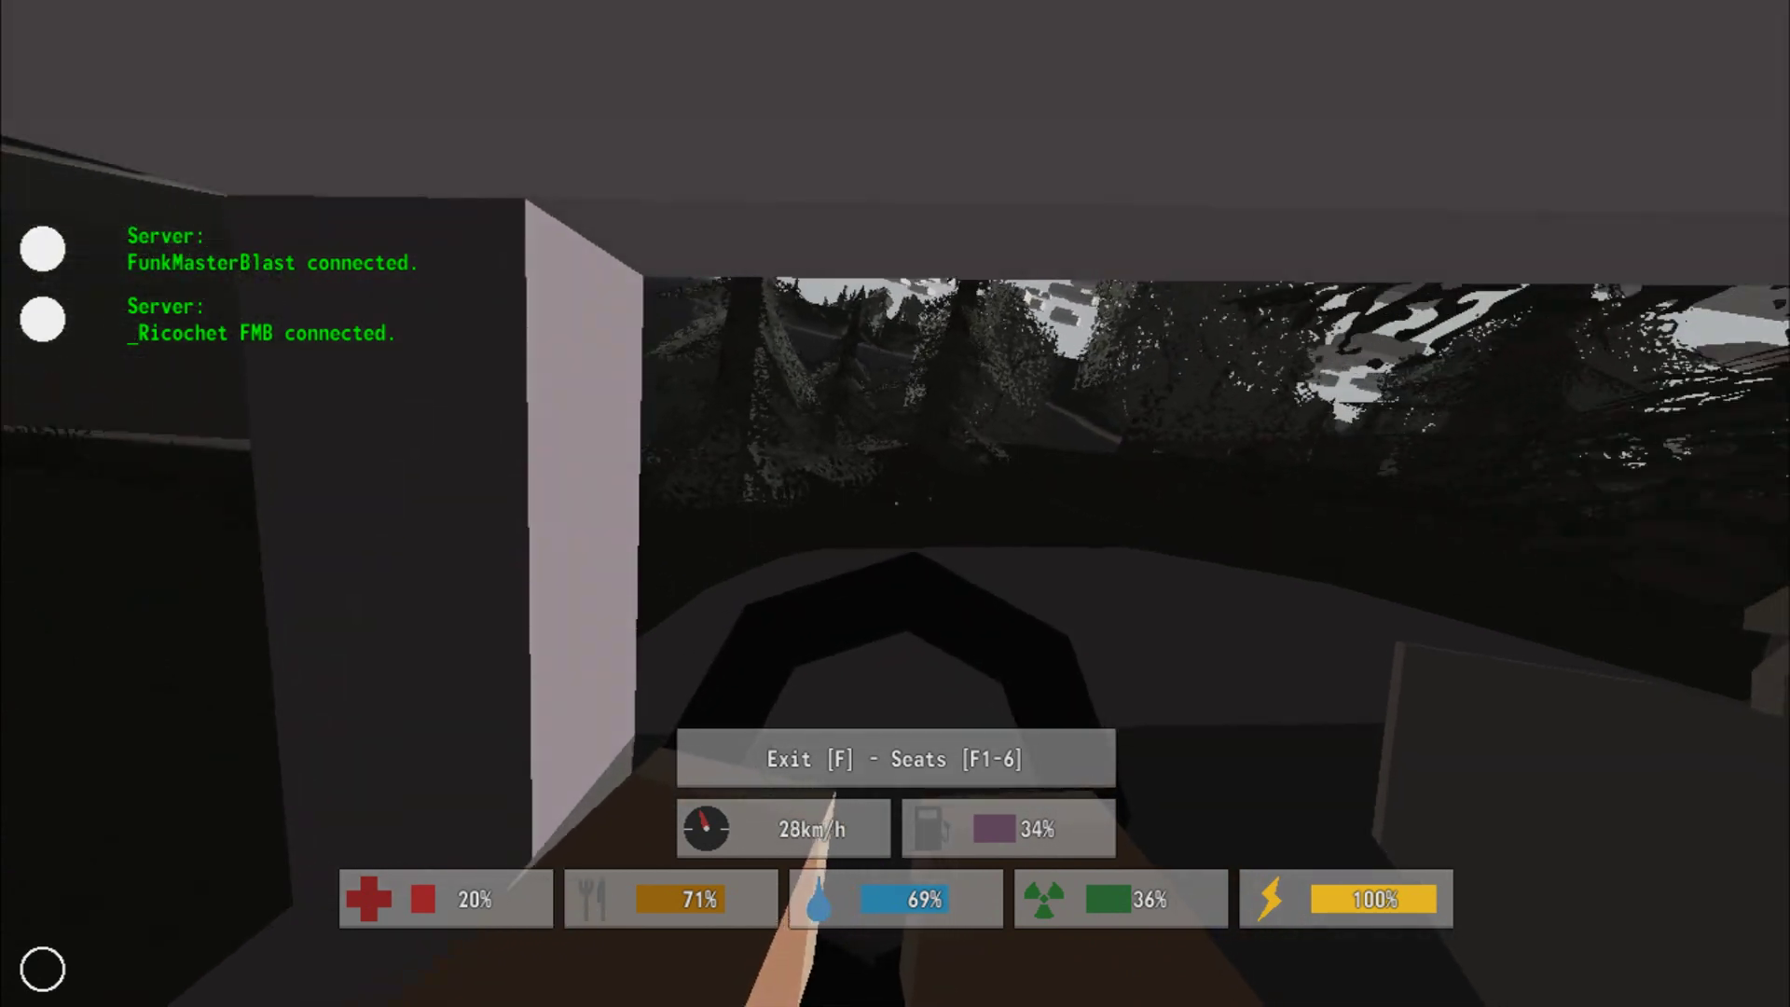
key("w")
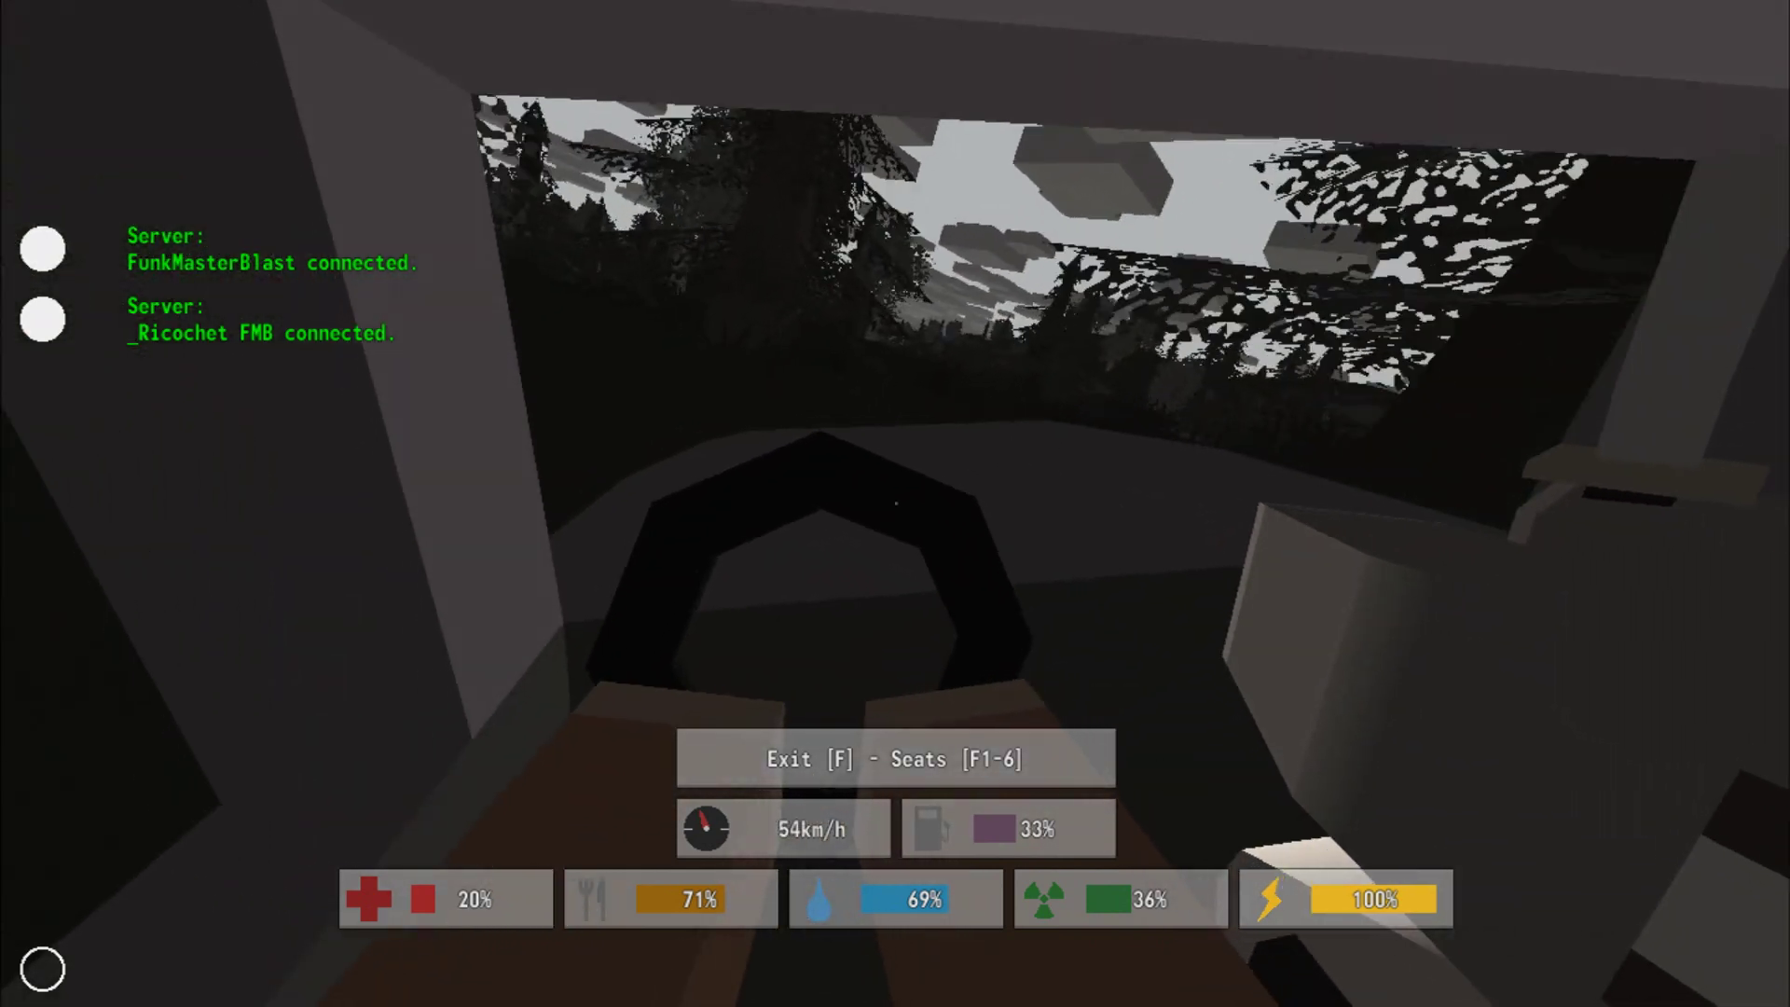
key("w")
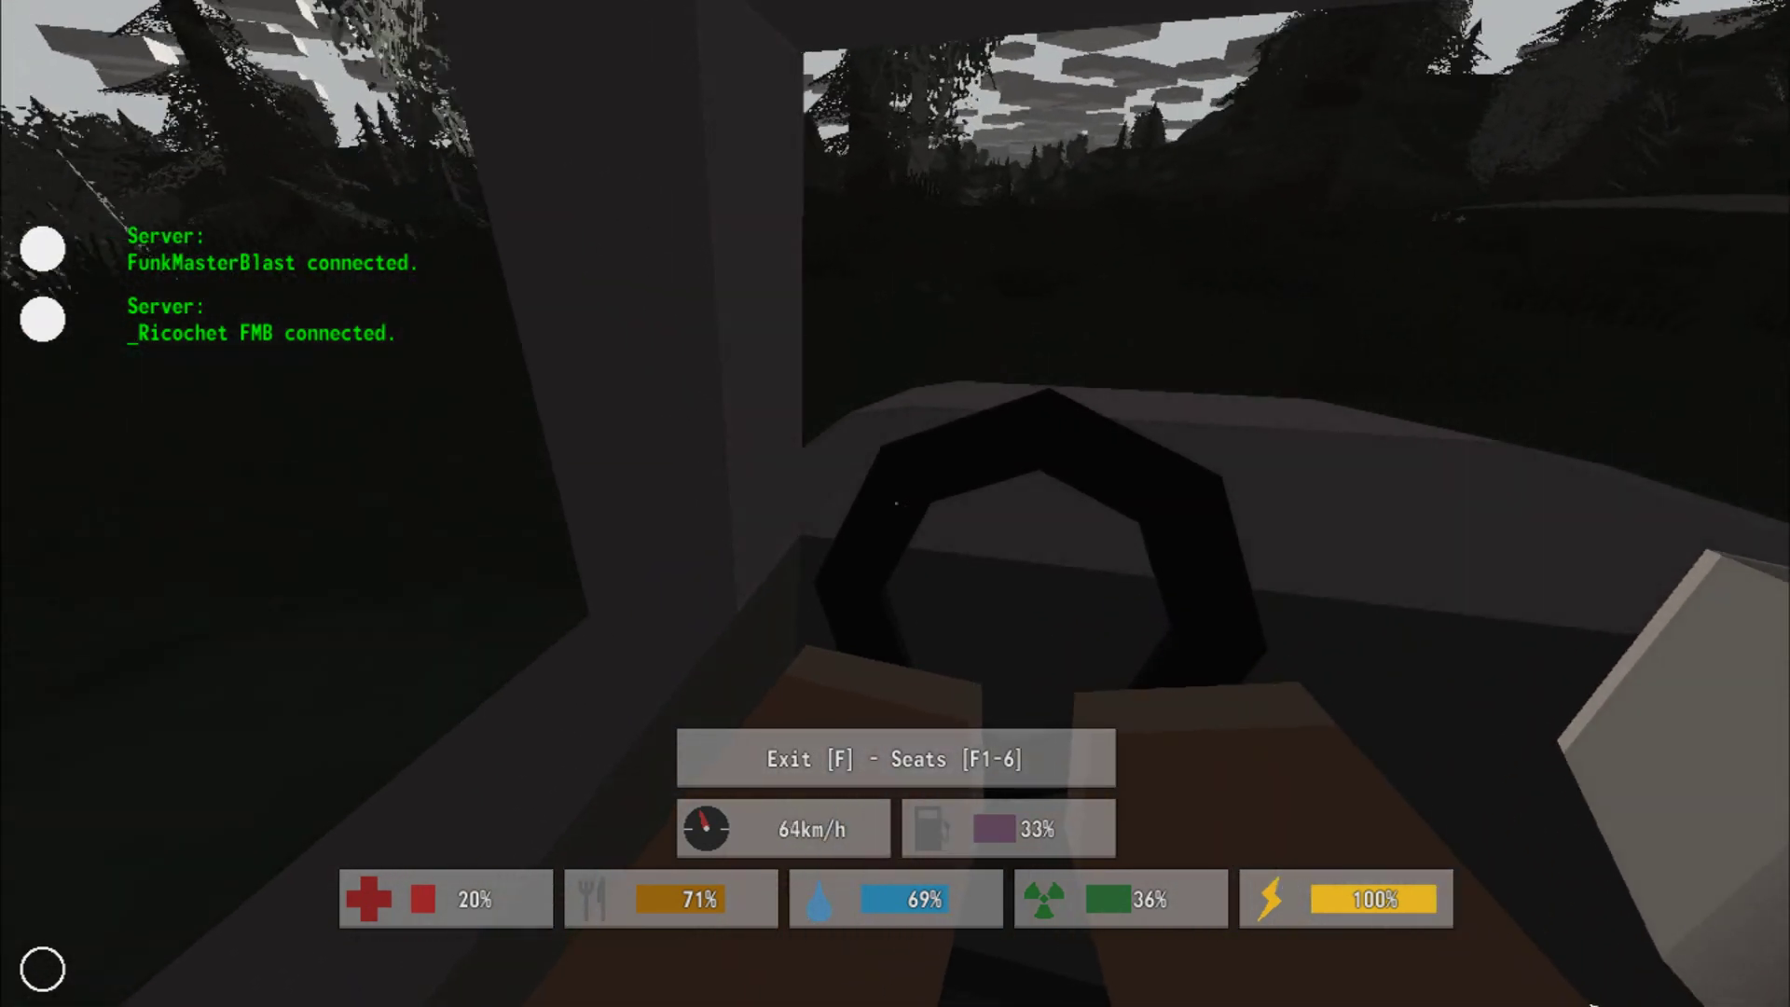
key("w")
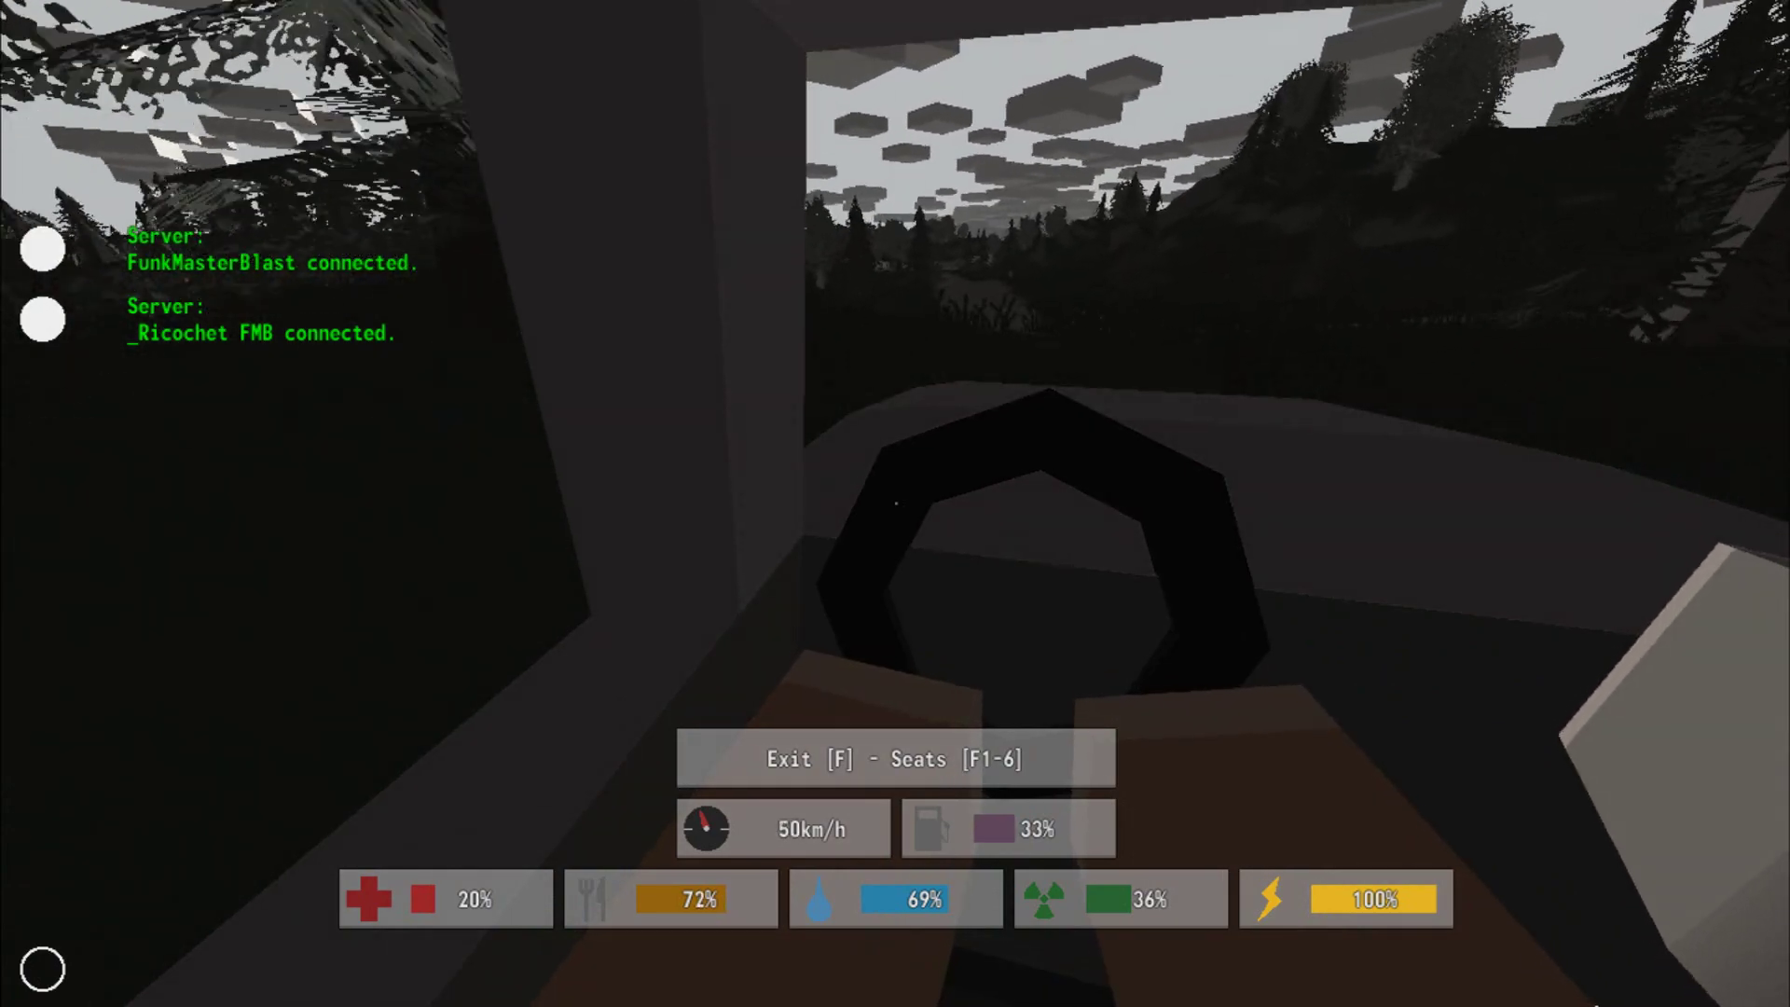
key("w")
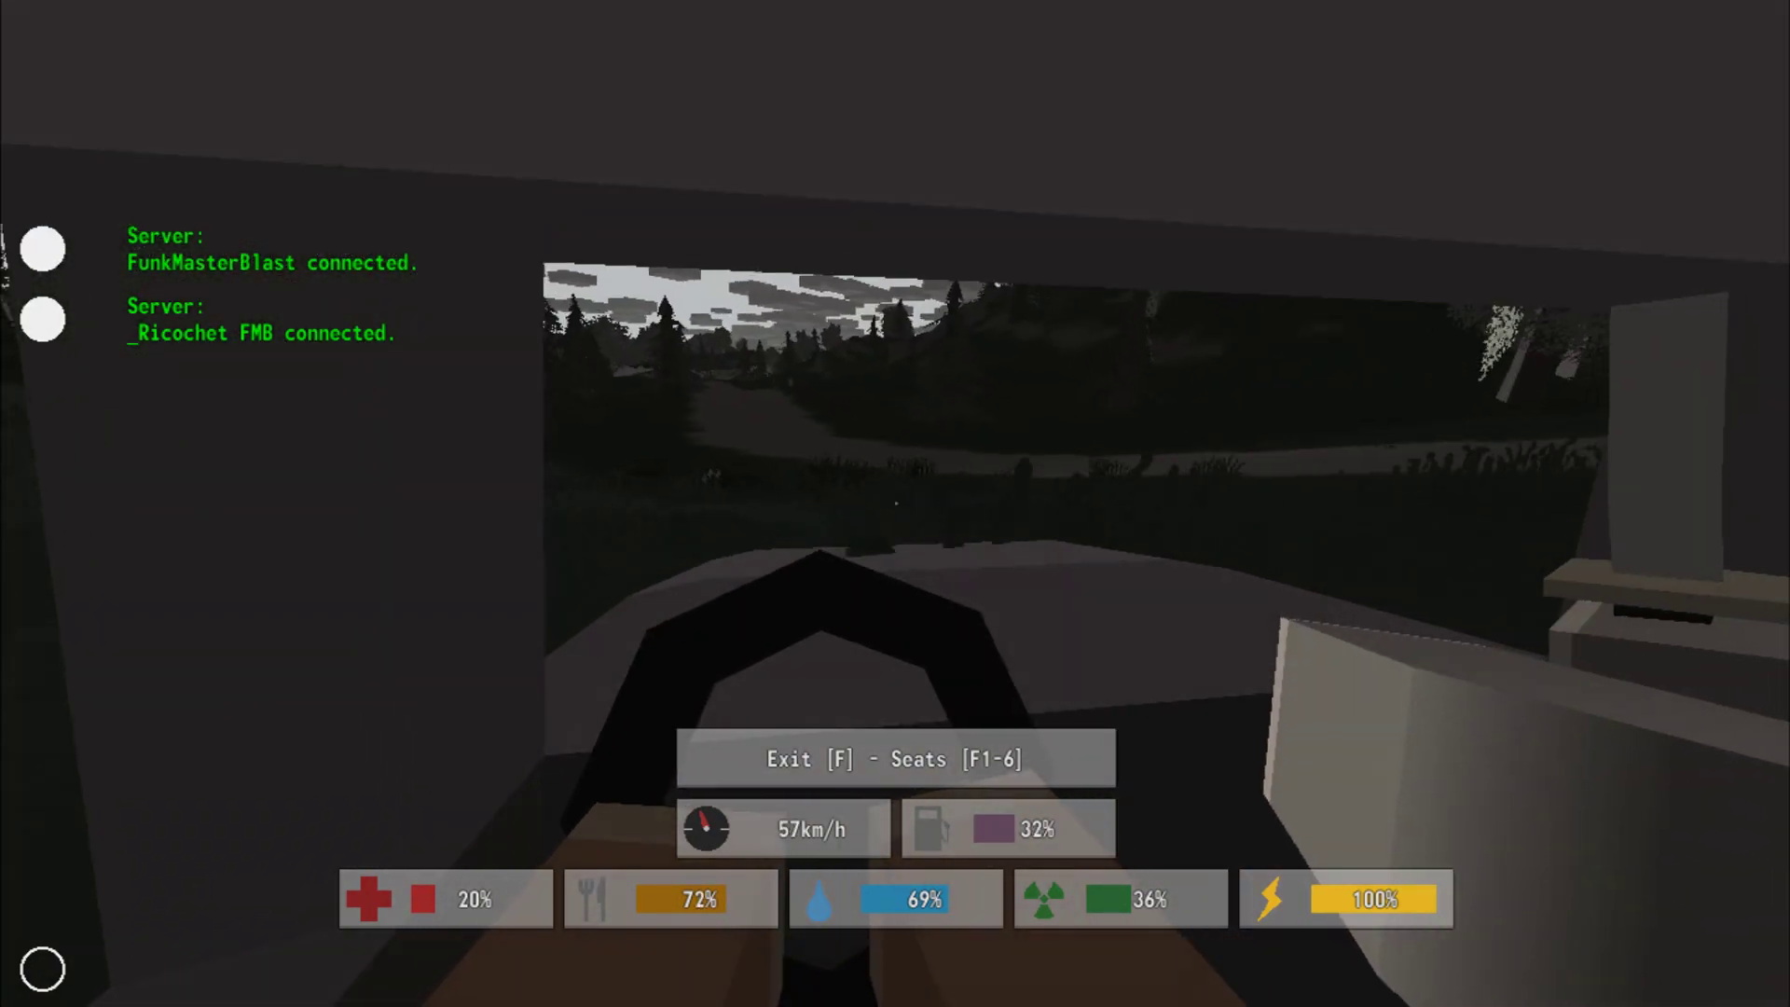
key("w")
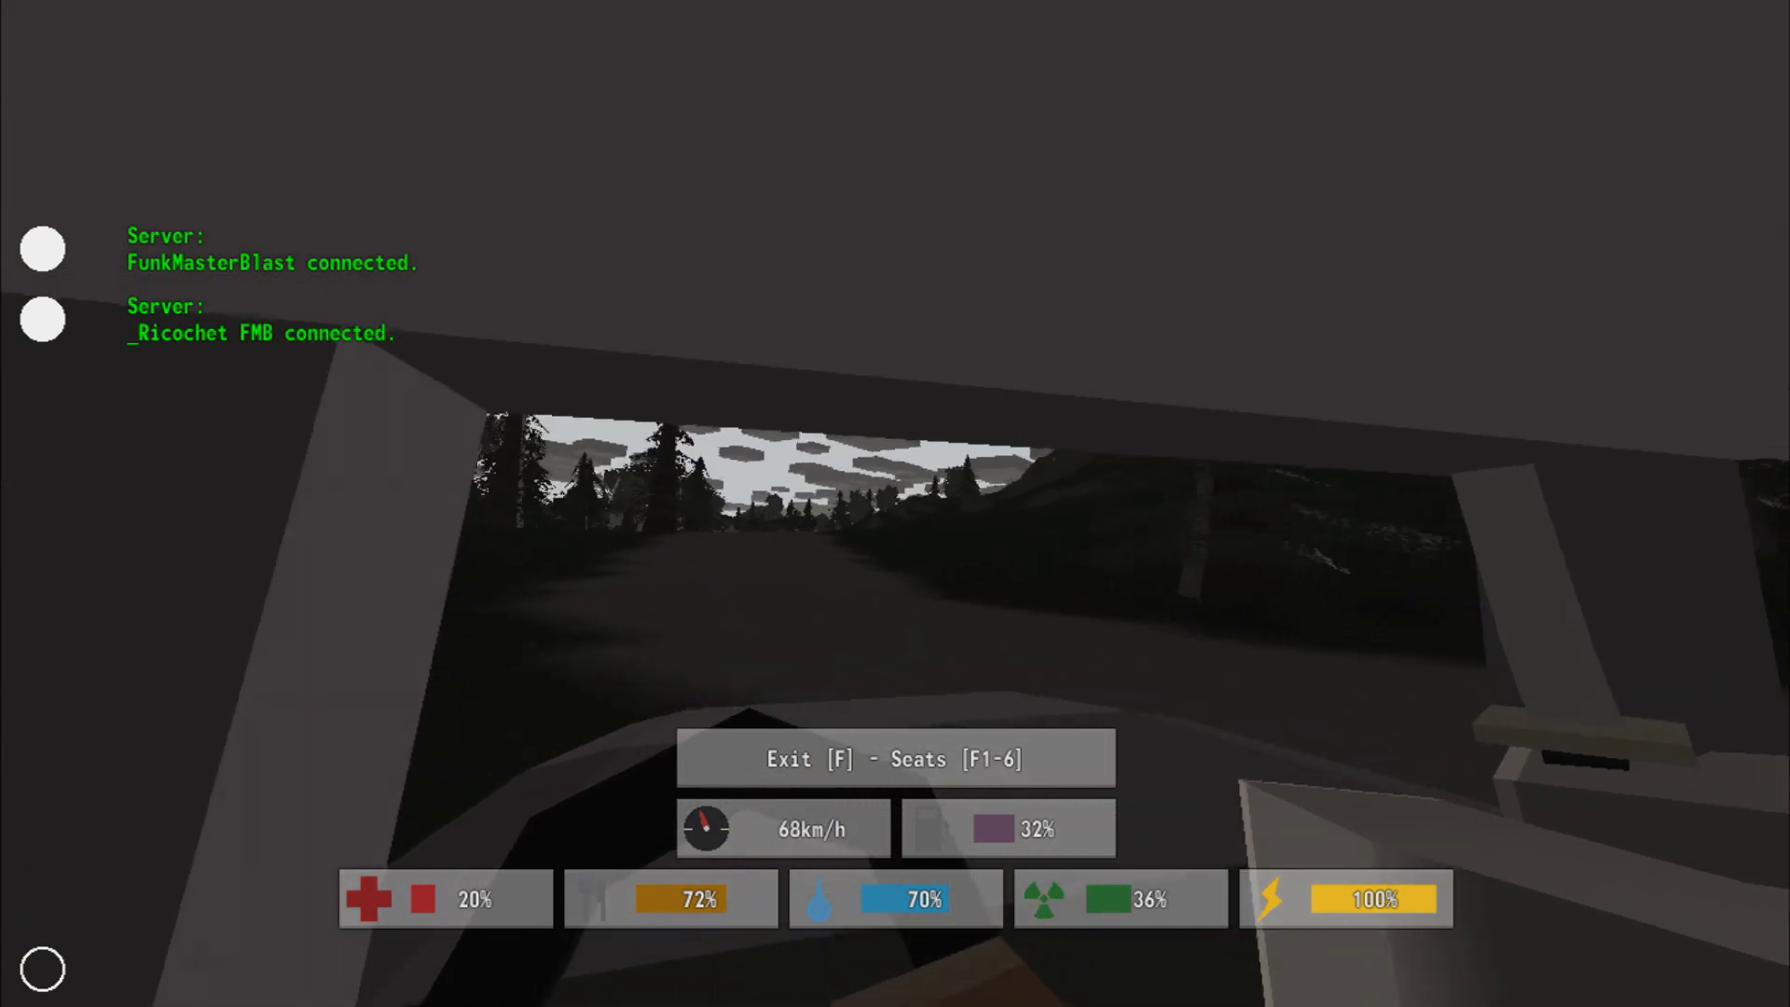
key("w")
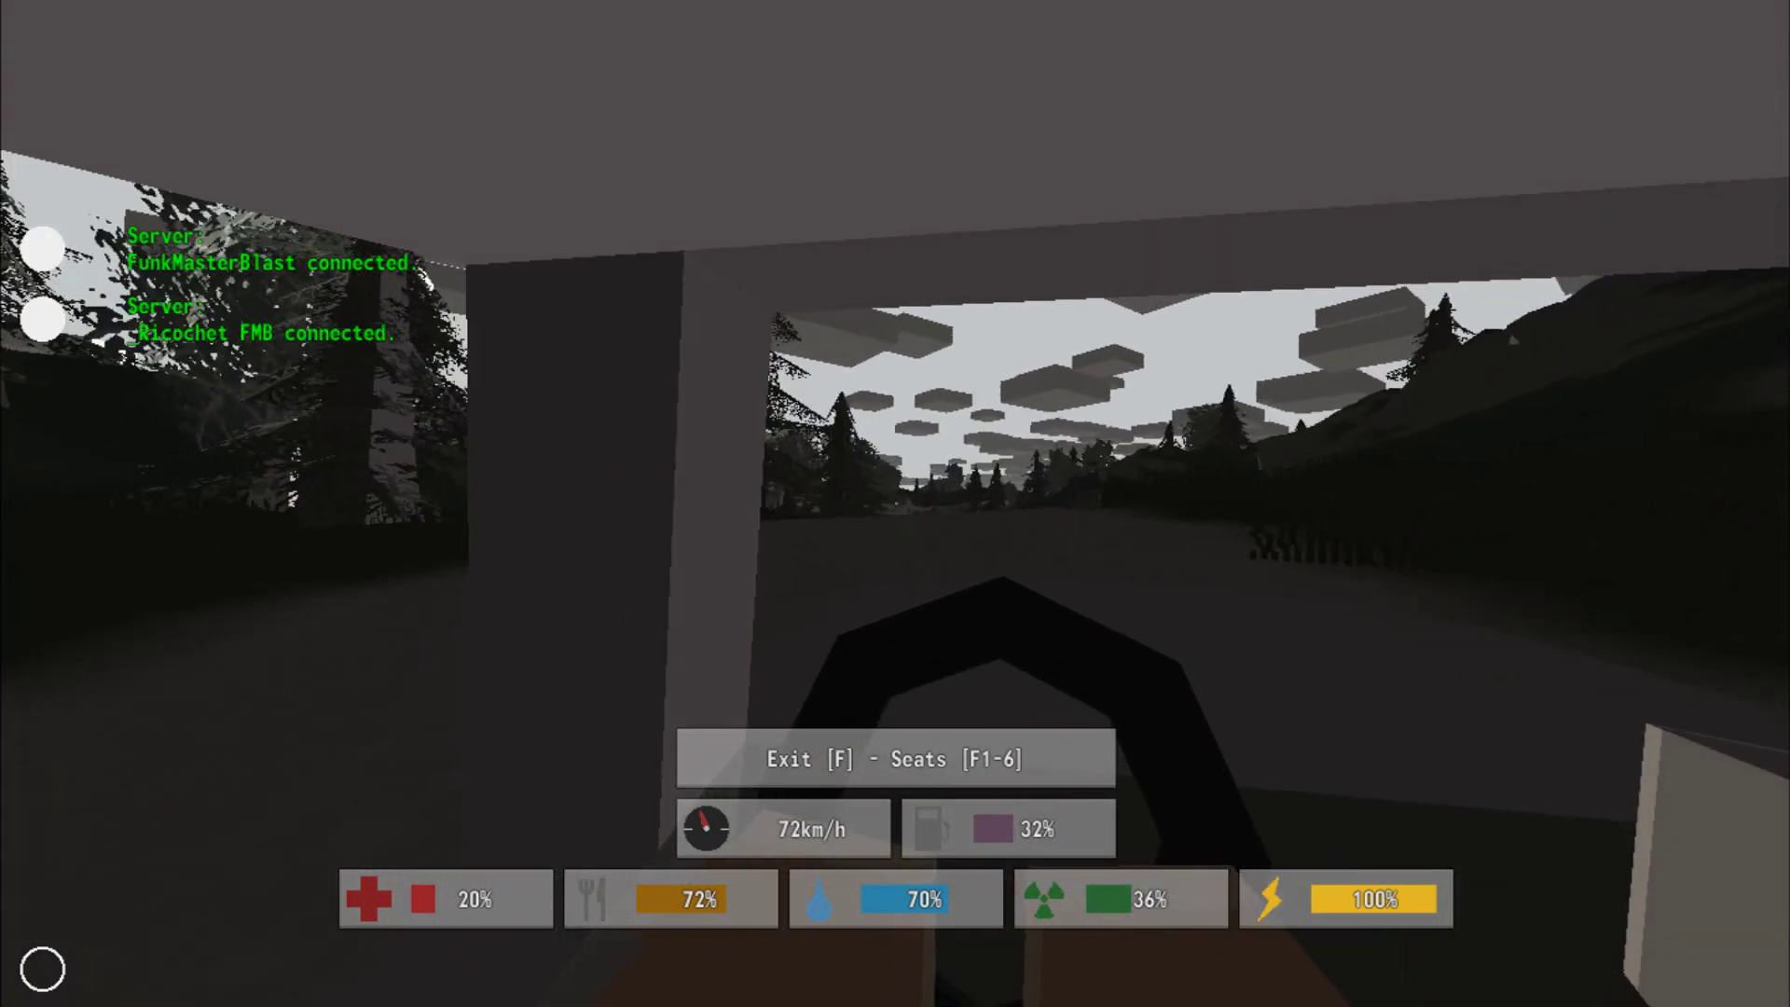
key("w")
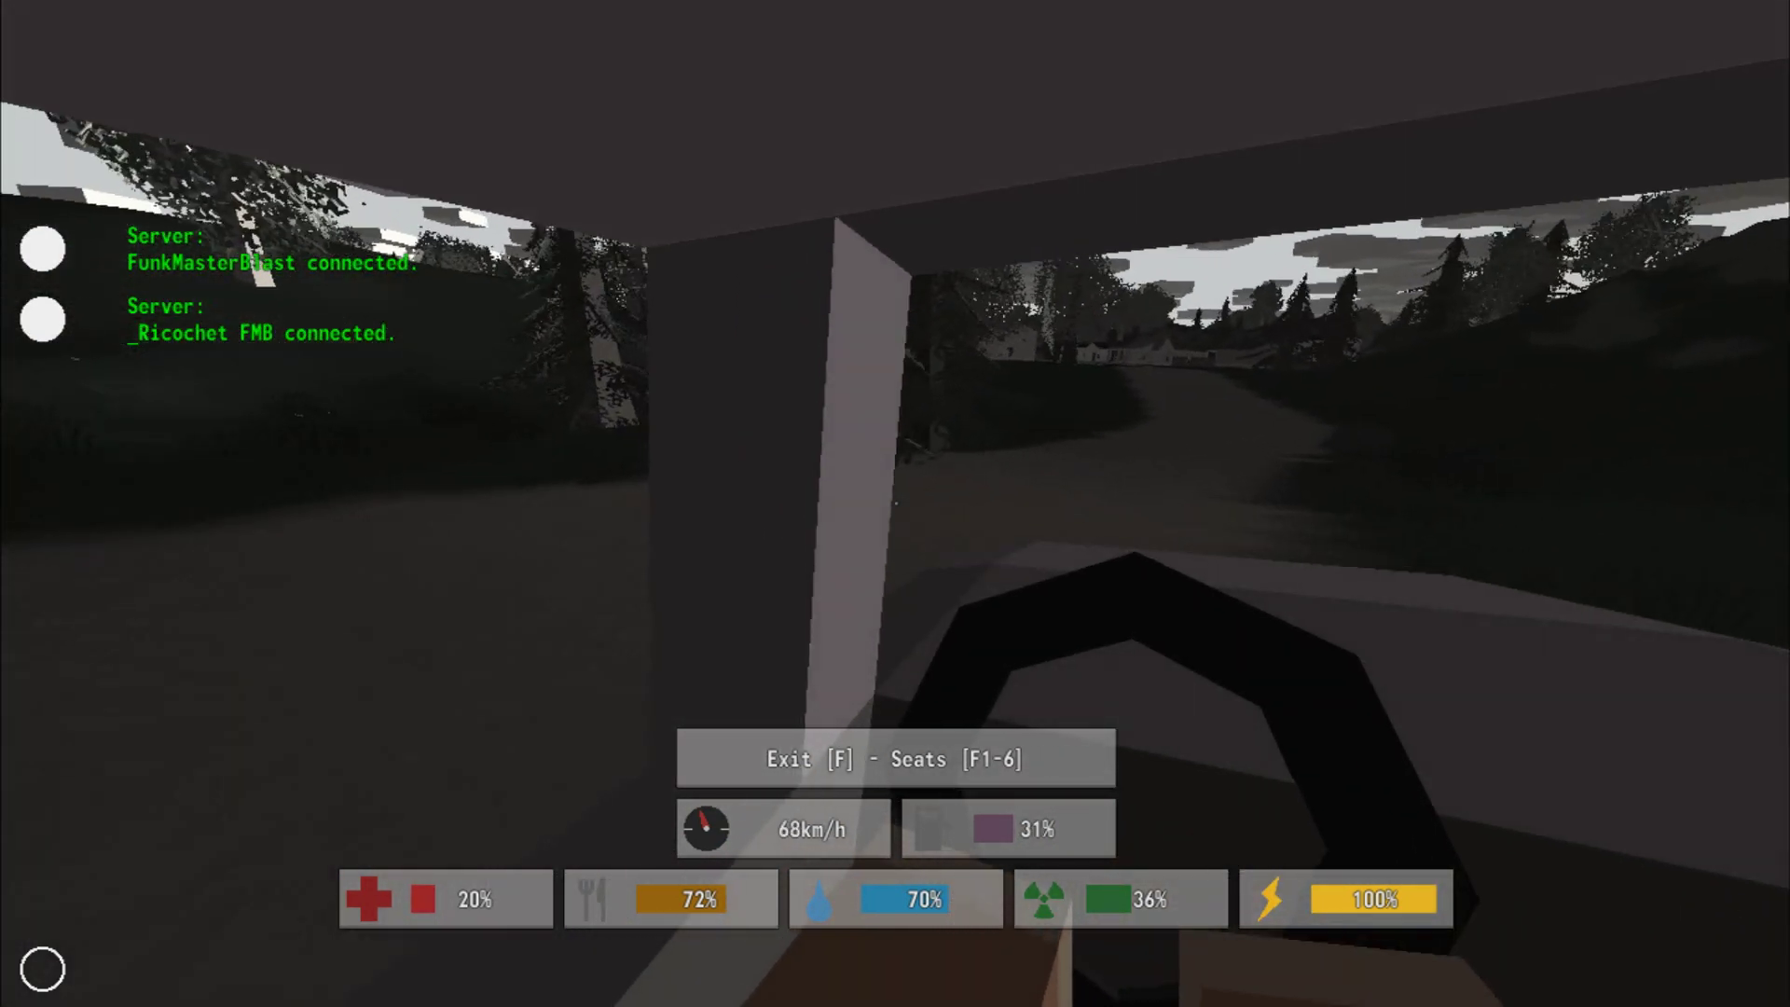
key("w")
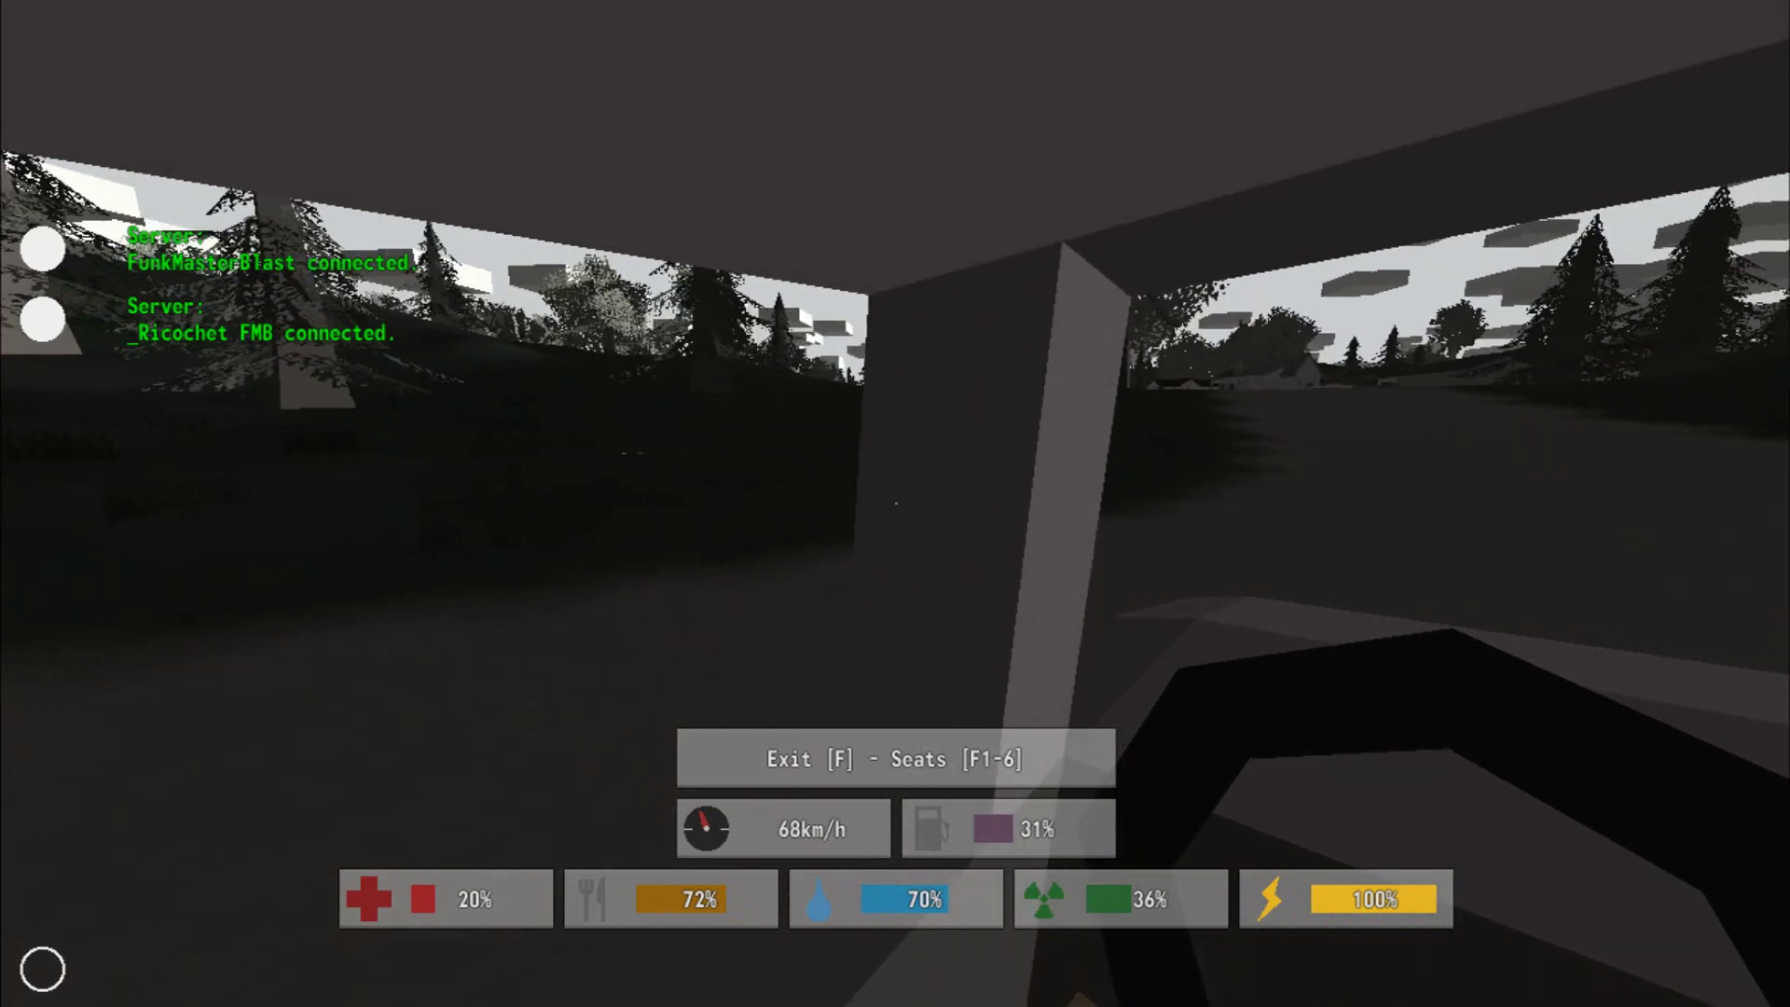
key("w")
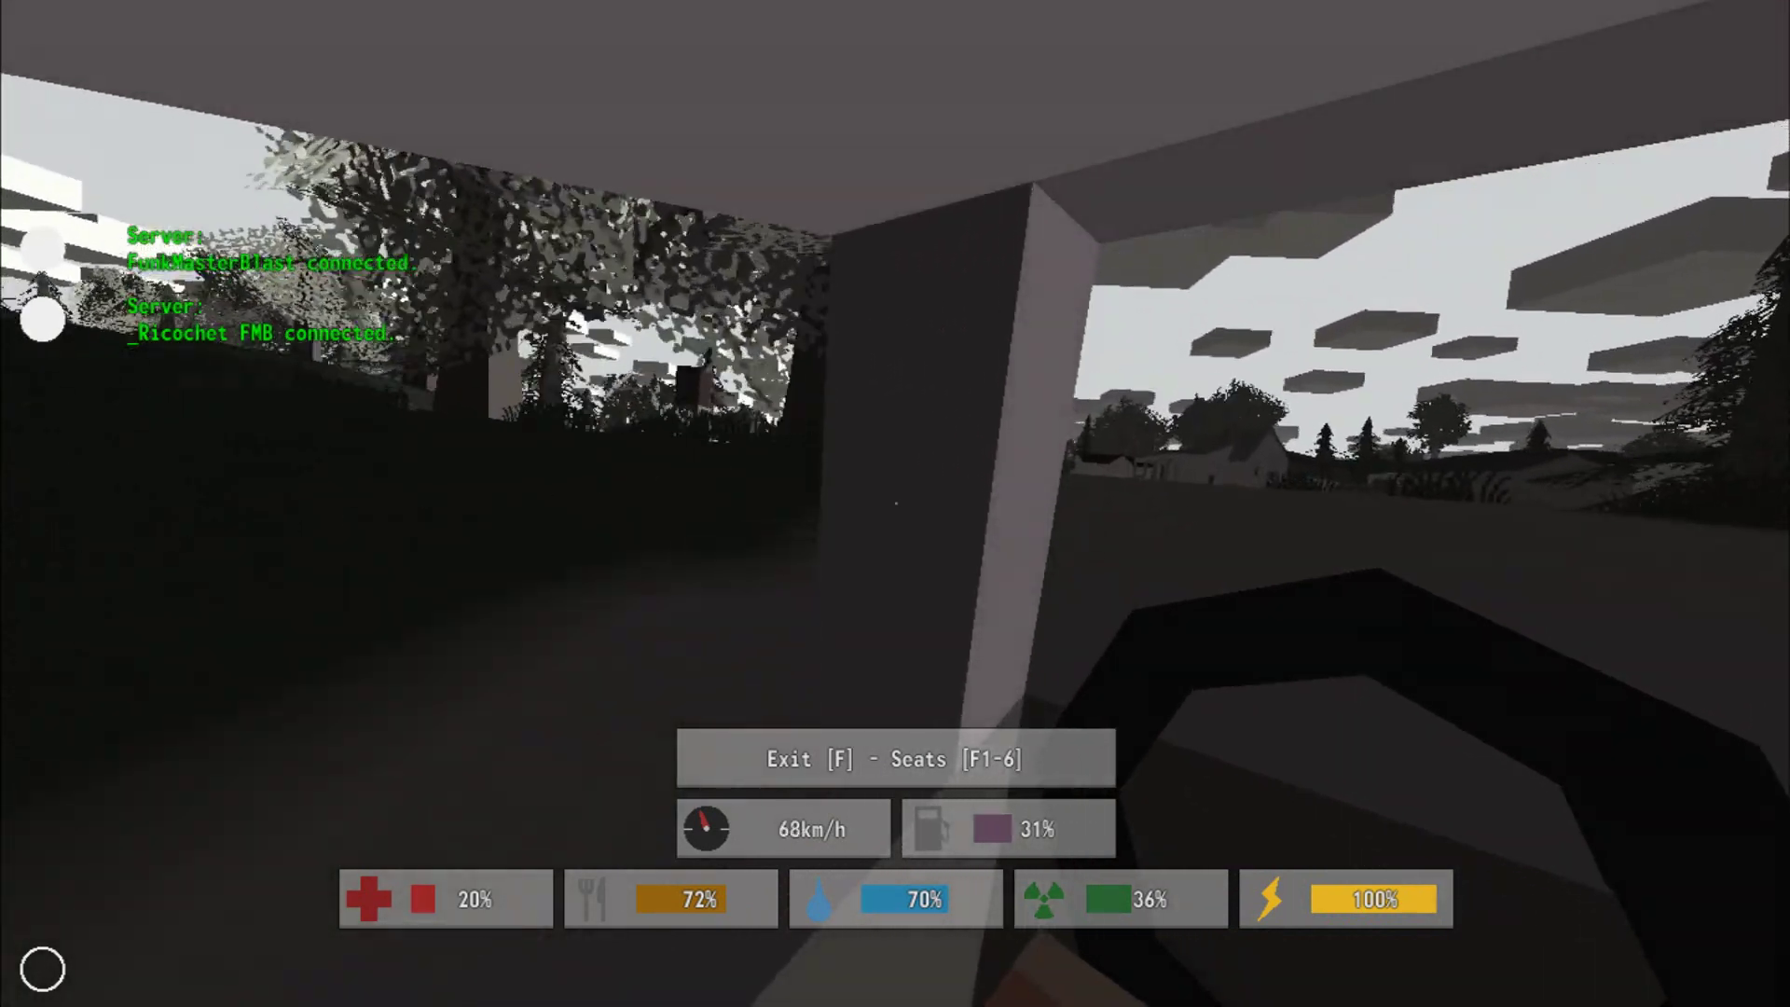
key("w")
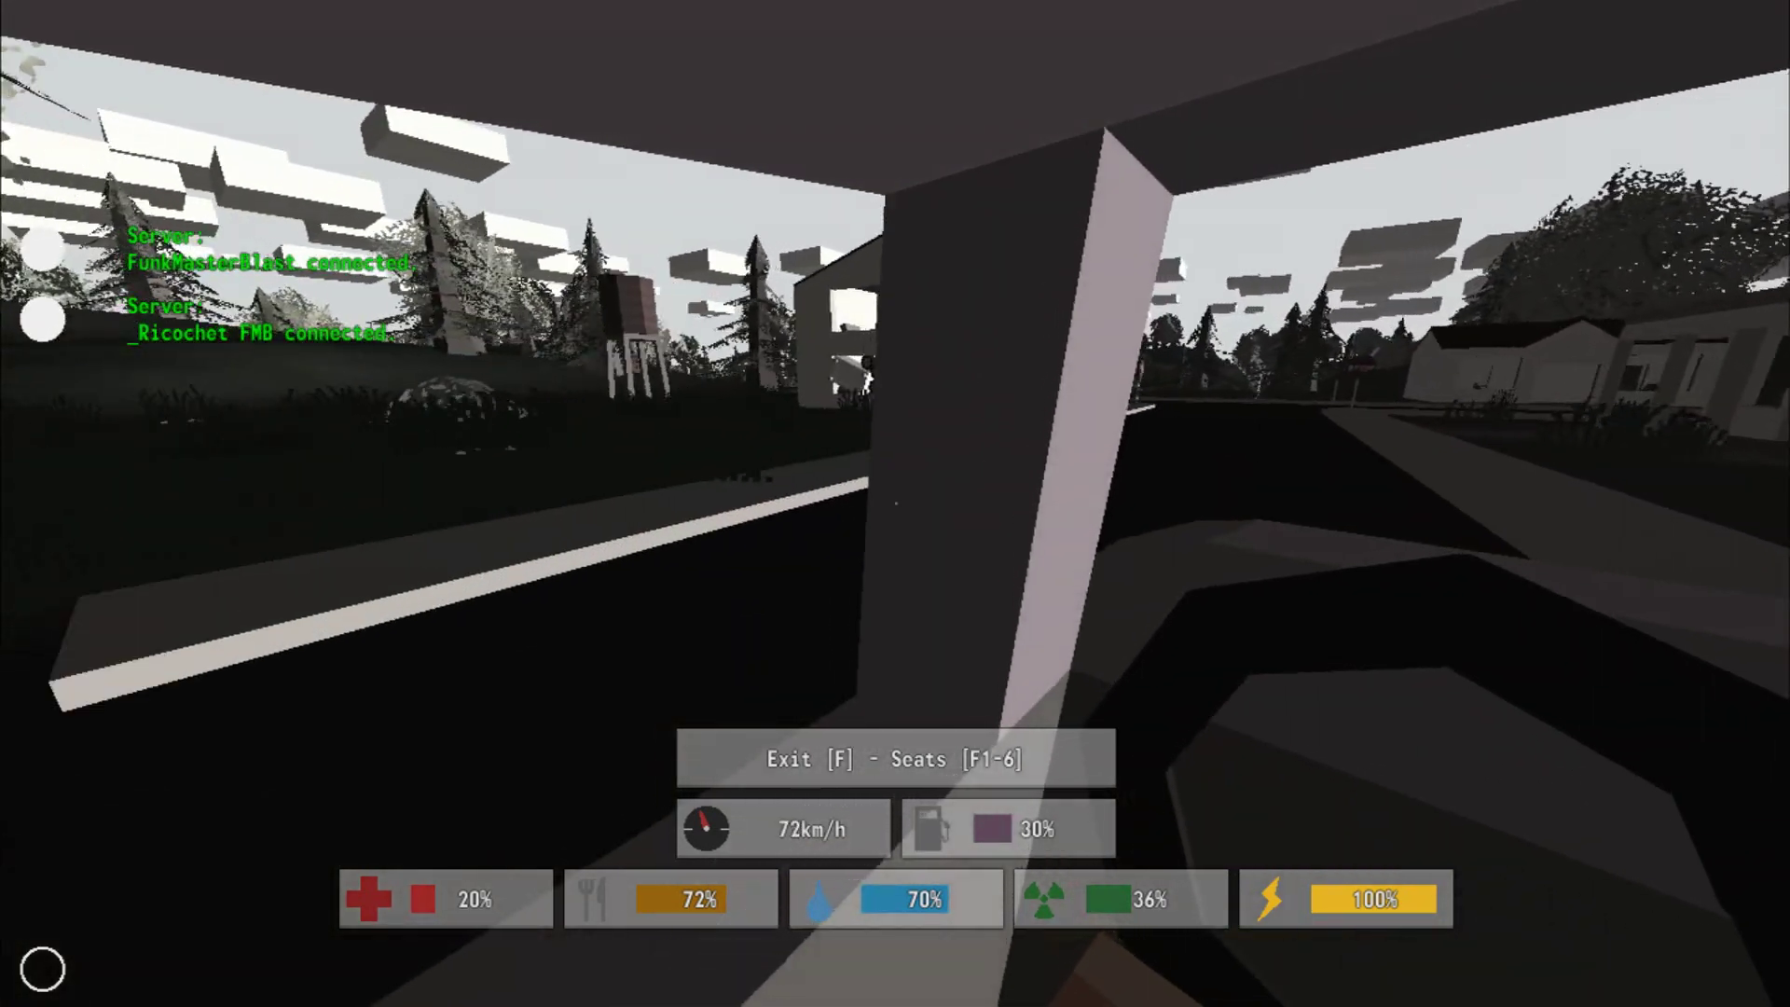
- Brake for the turn, drive through town onto the lakeside field, and get out
key("s")
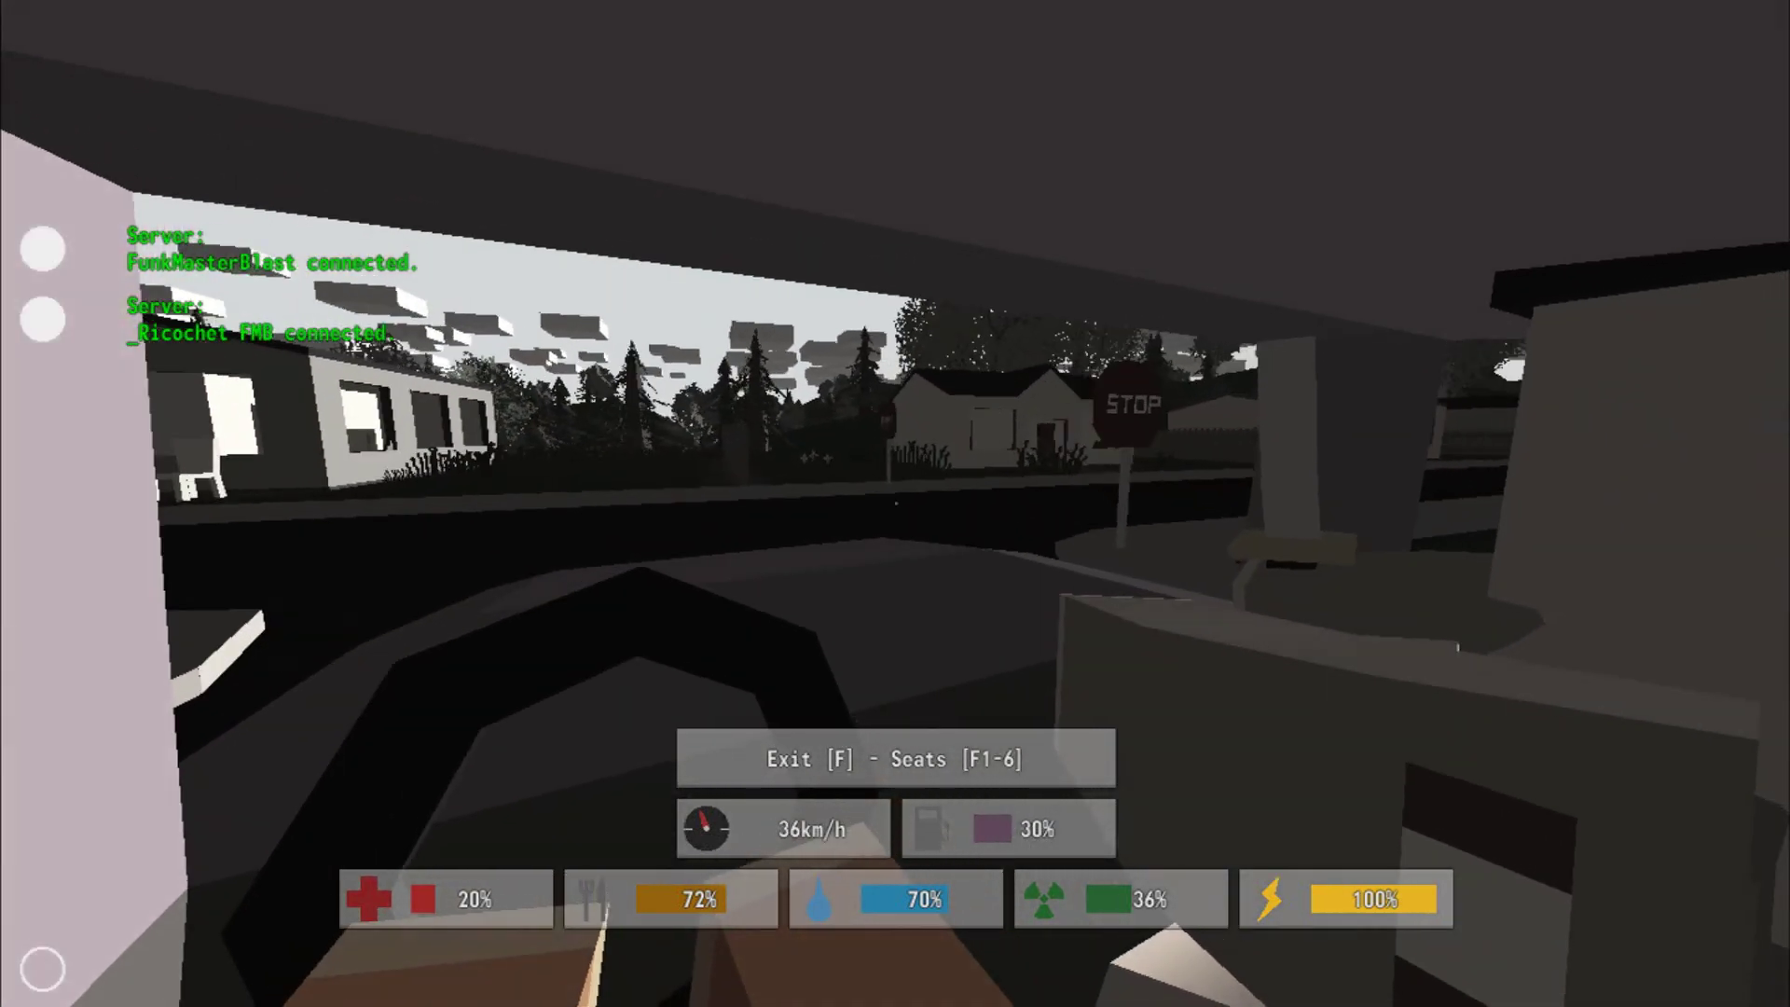
key("w")
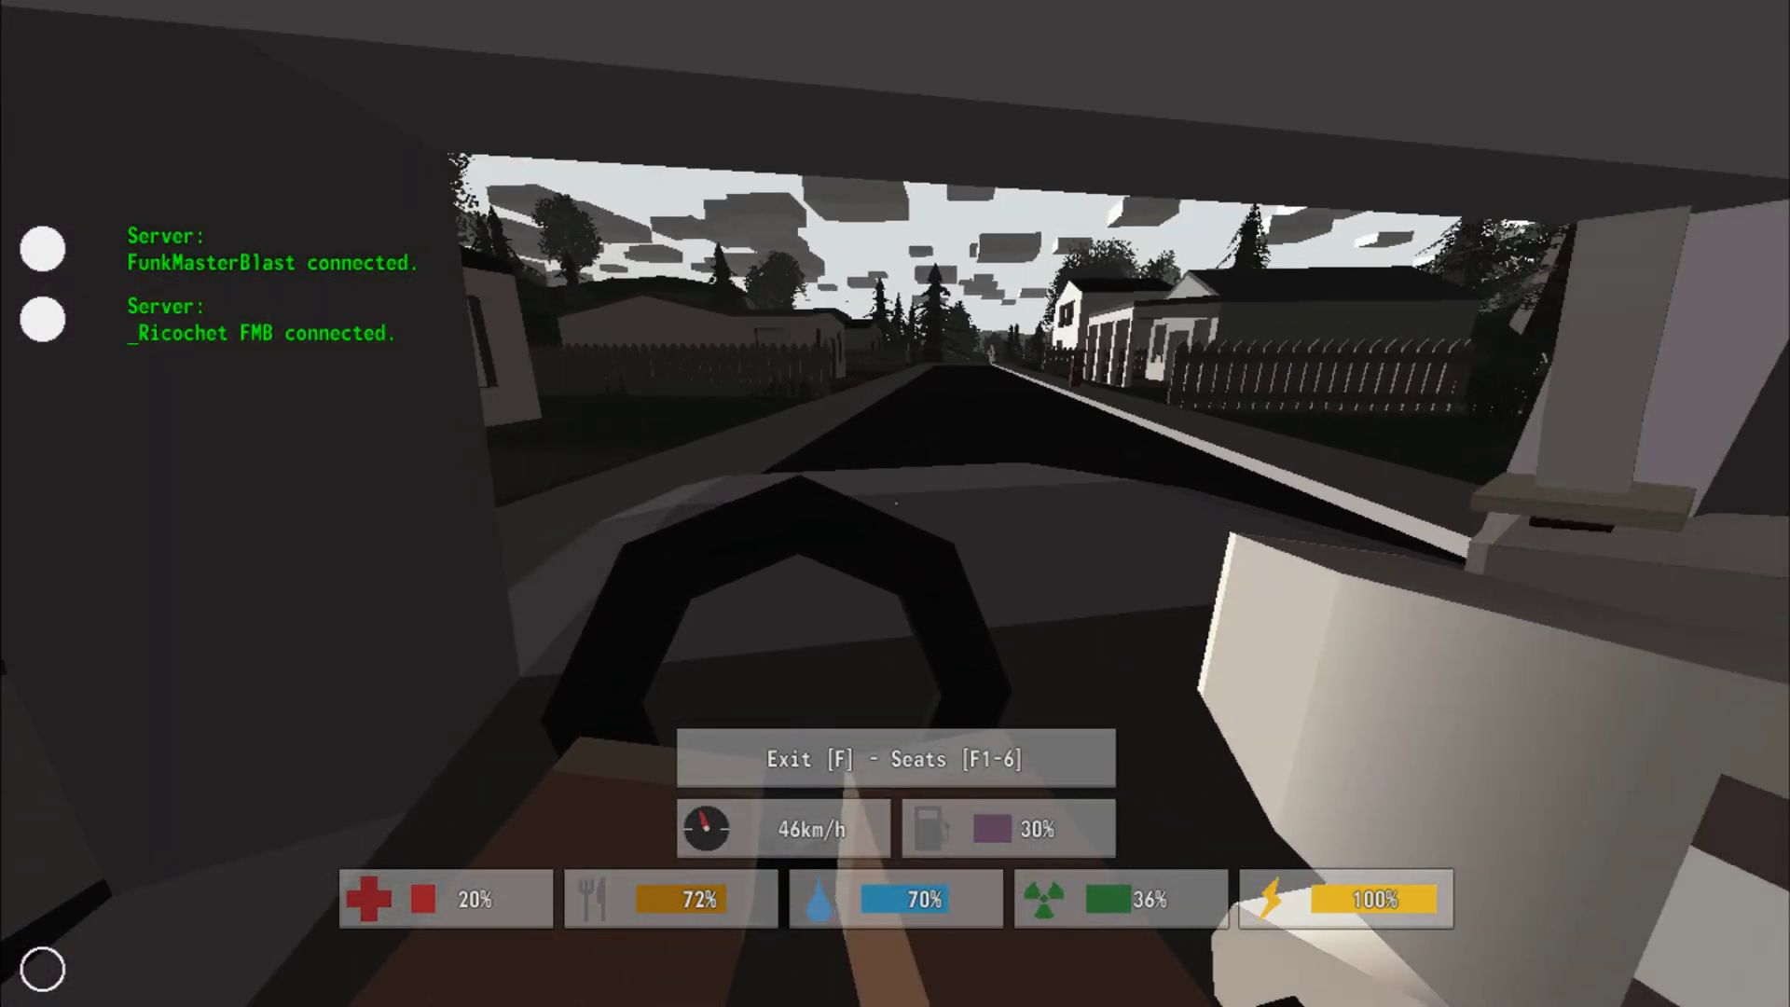
key("w")
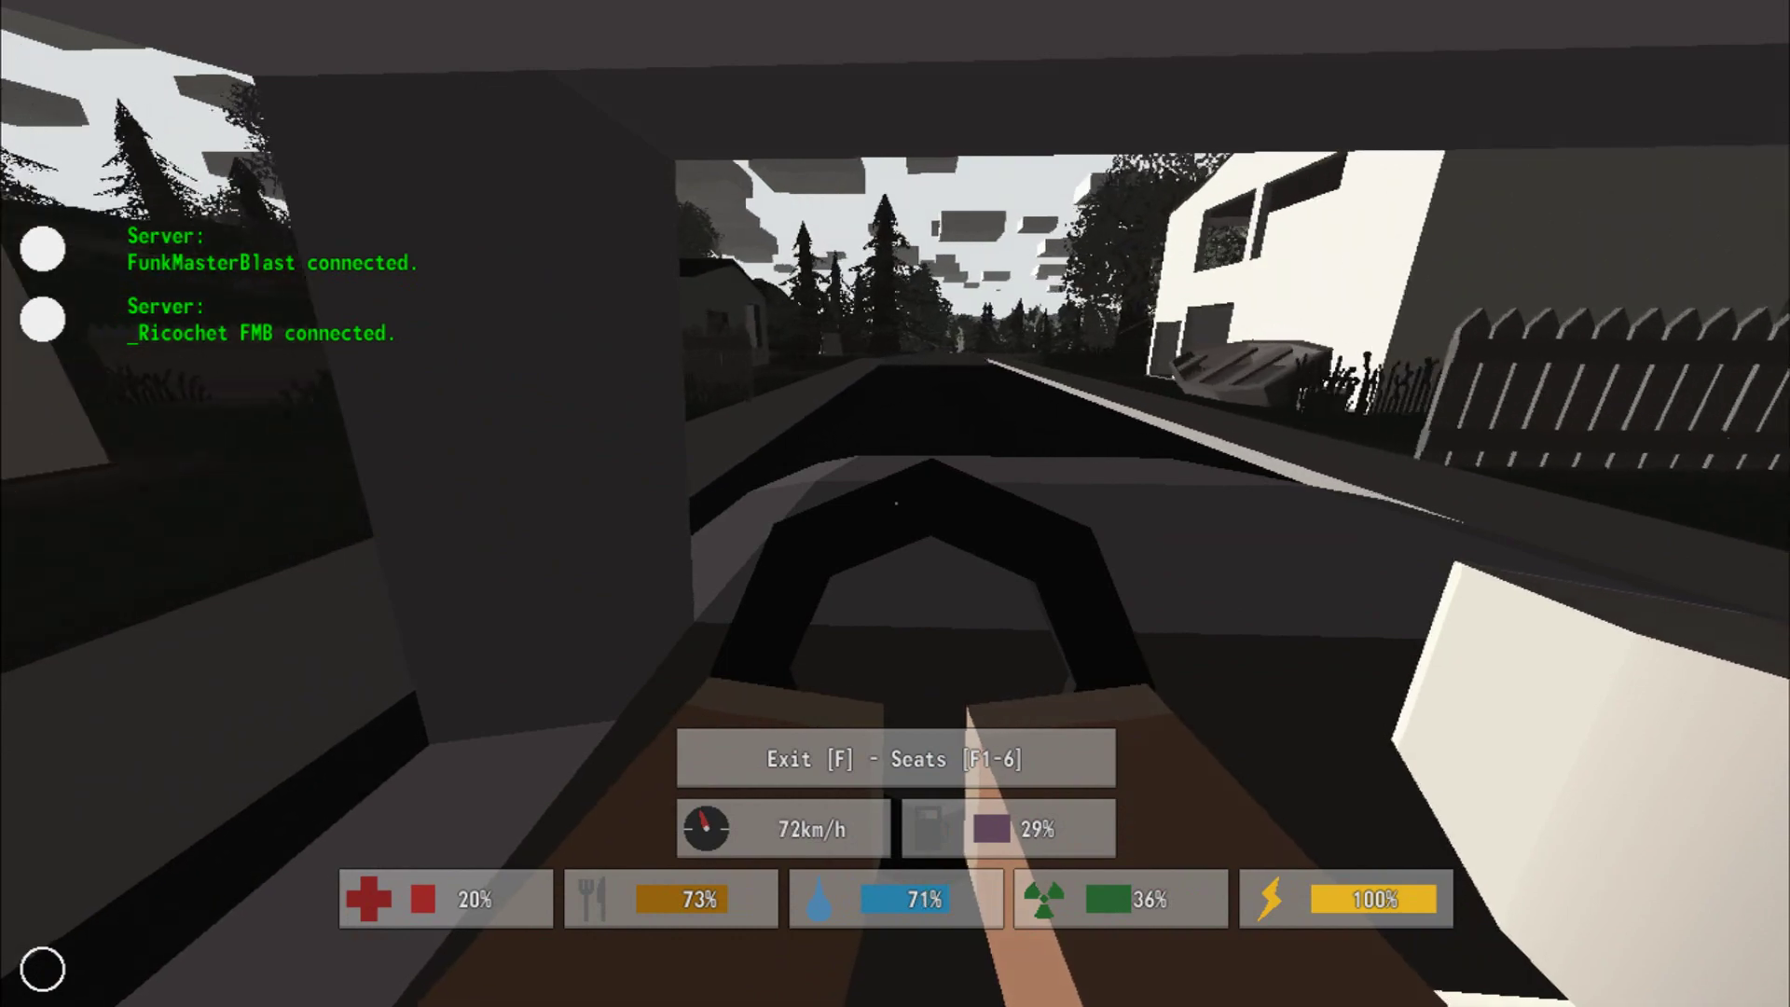
key("w")
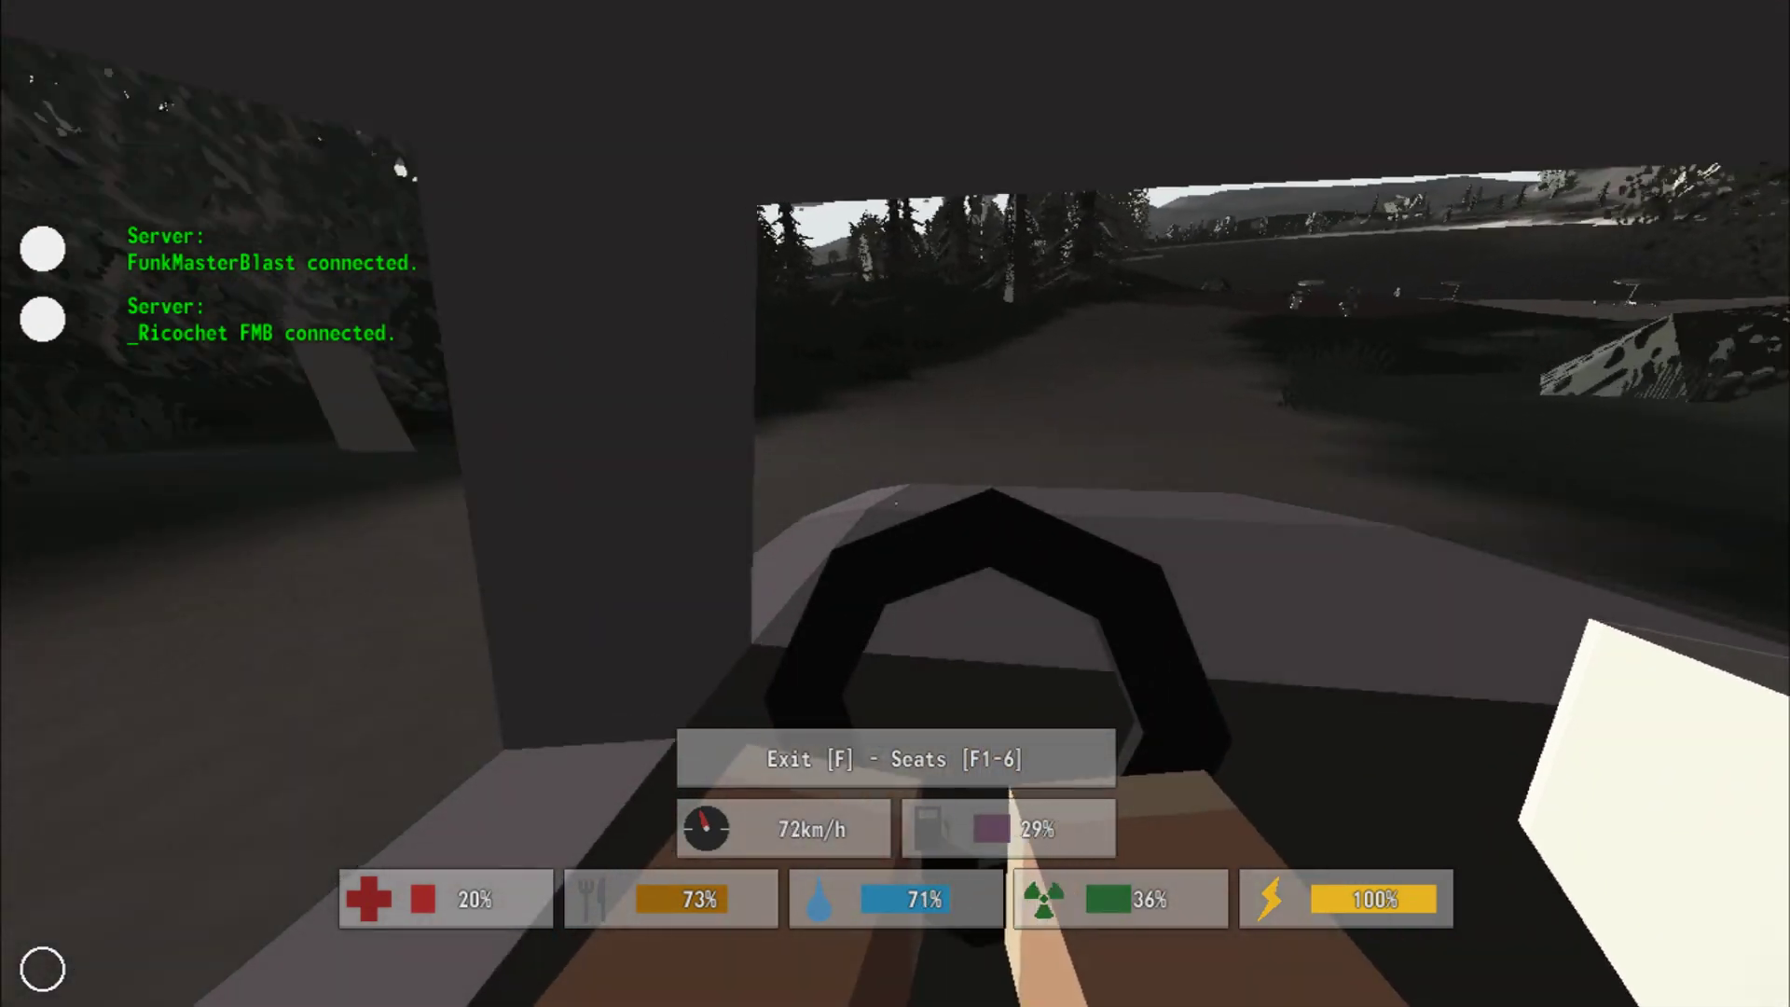
key("w")
key("w")
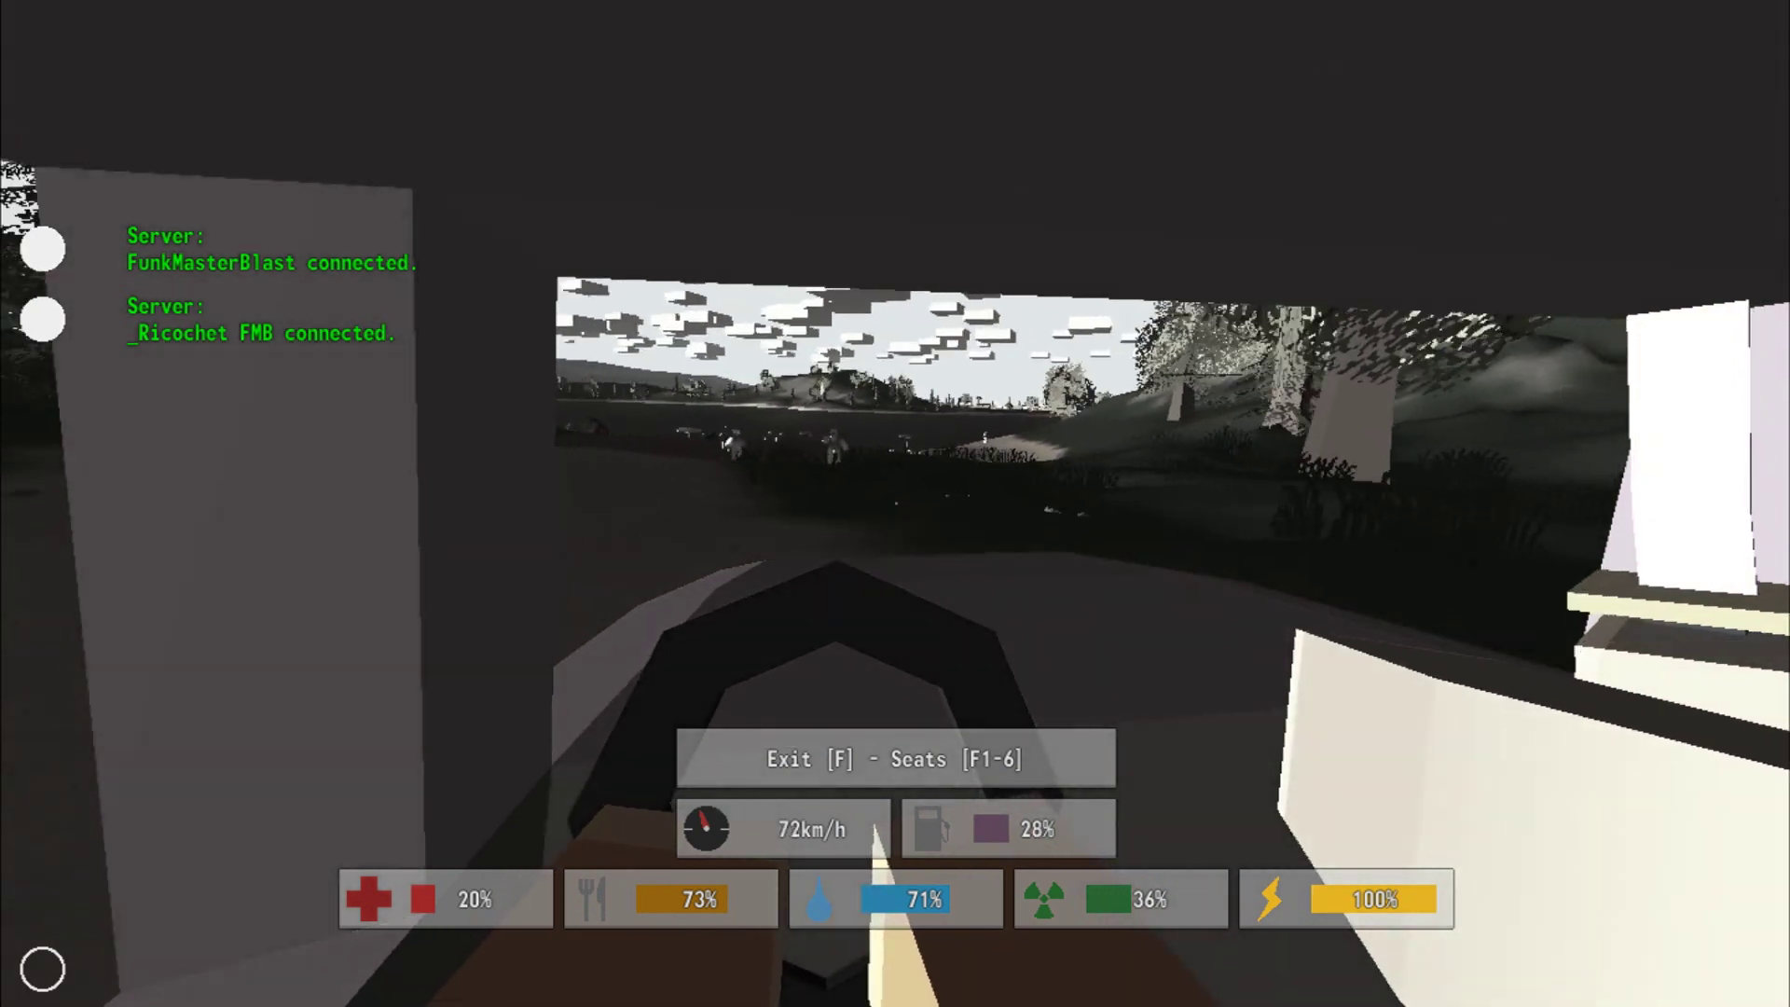
key("w")
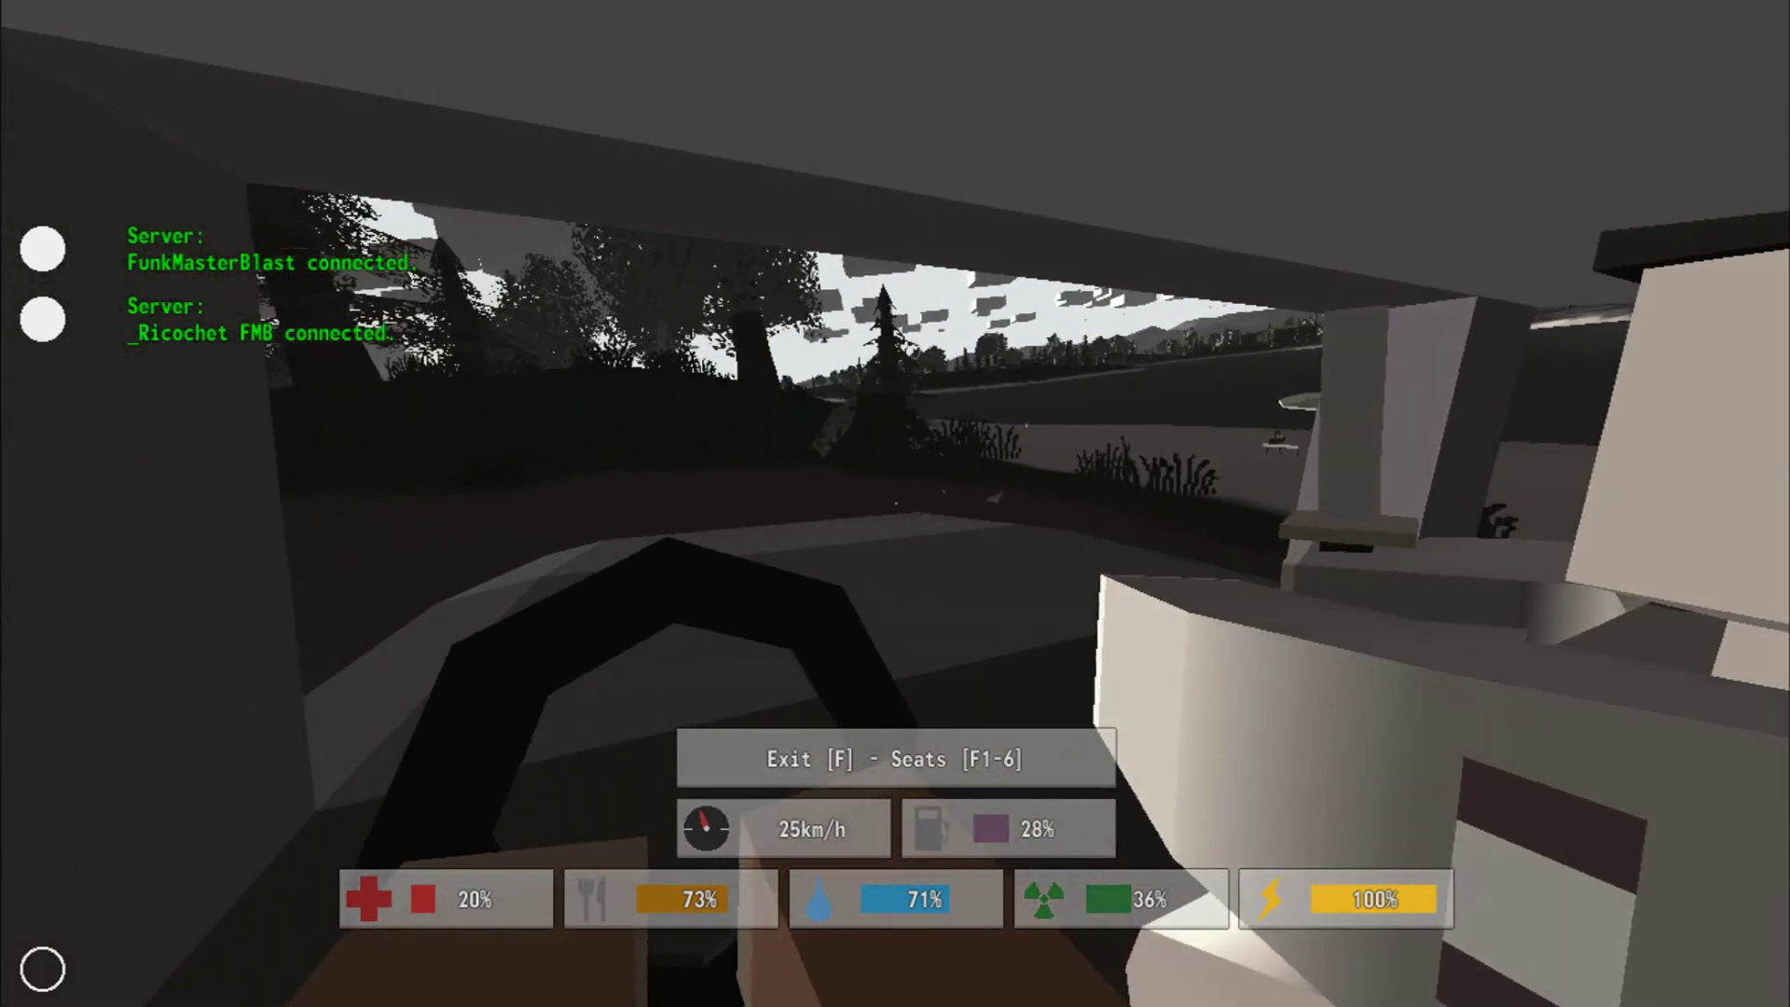
key("f")
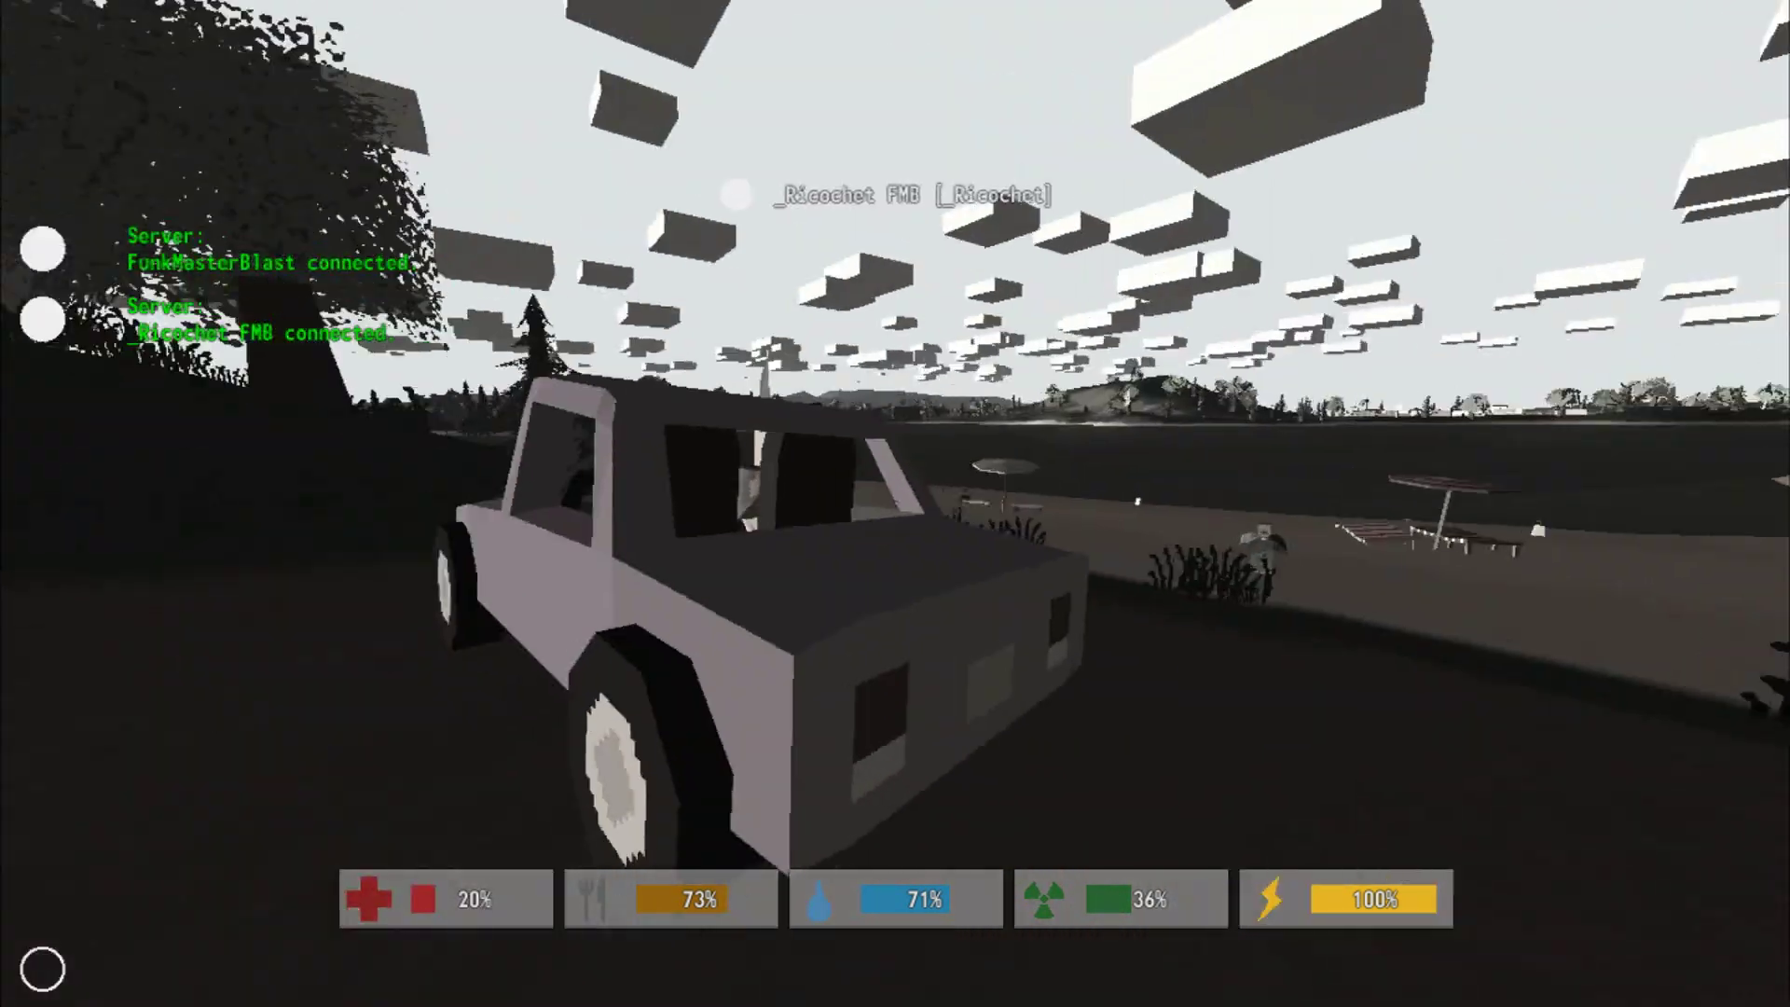
- Switch to the sledgehammer and beat the attacking zombie to death
key("w")
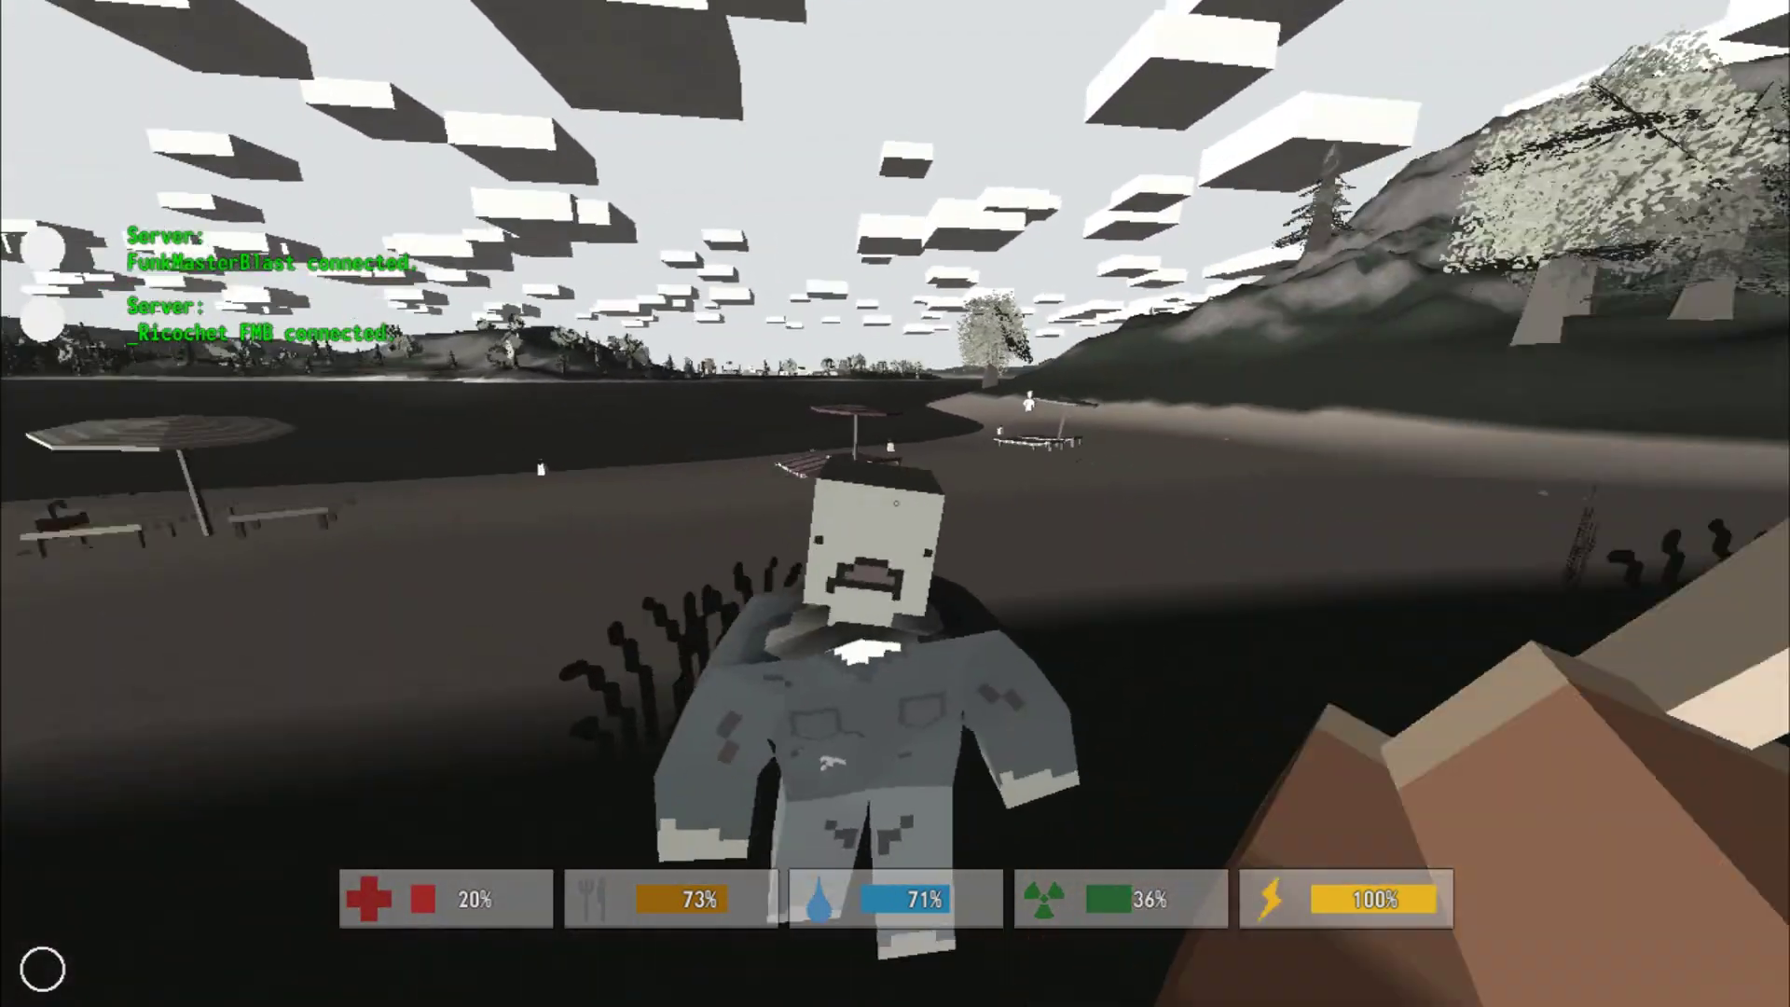
left_click(965, 561)
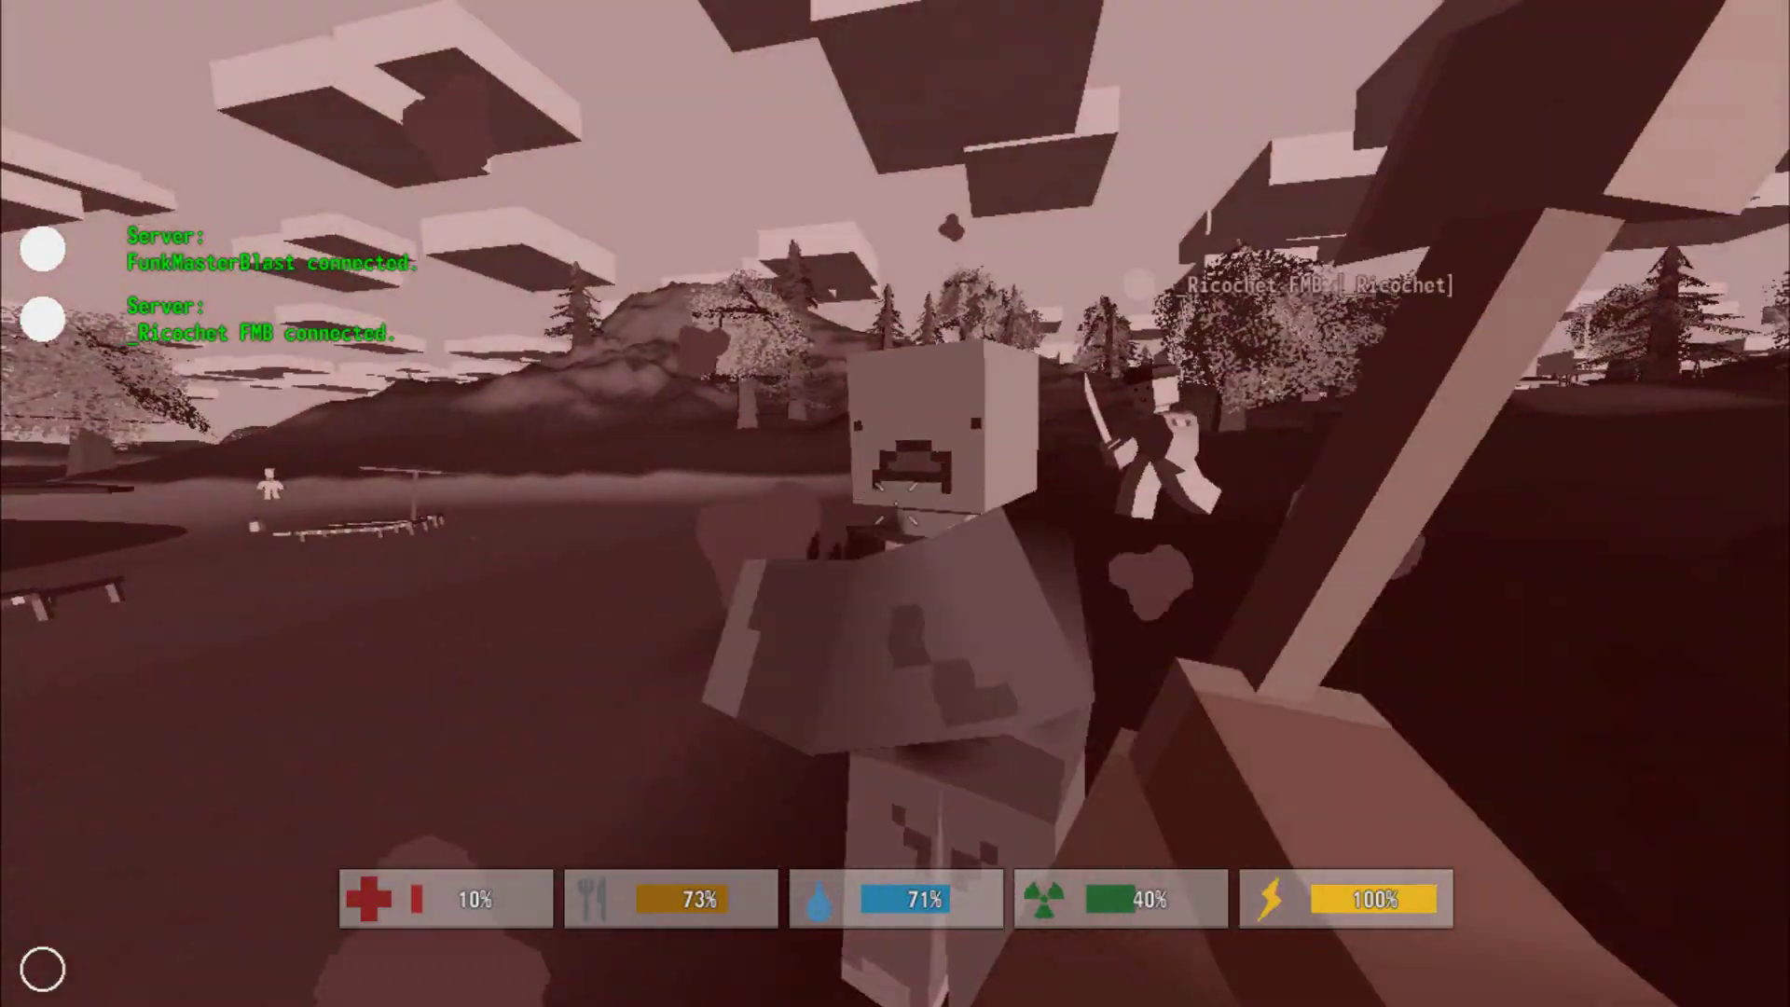
left_click(896, 504)
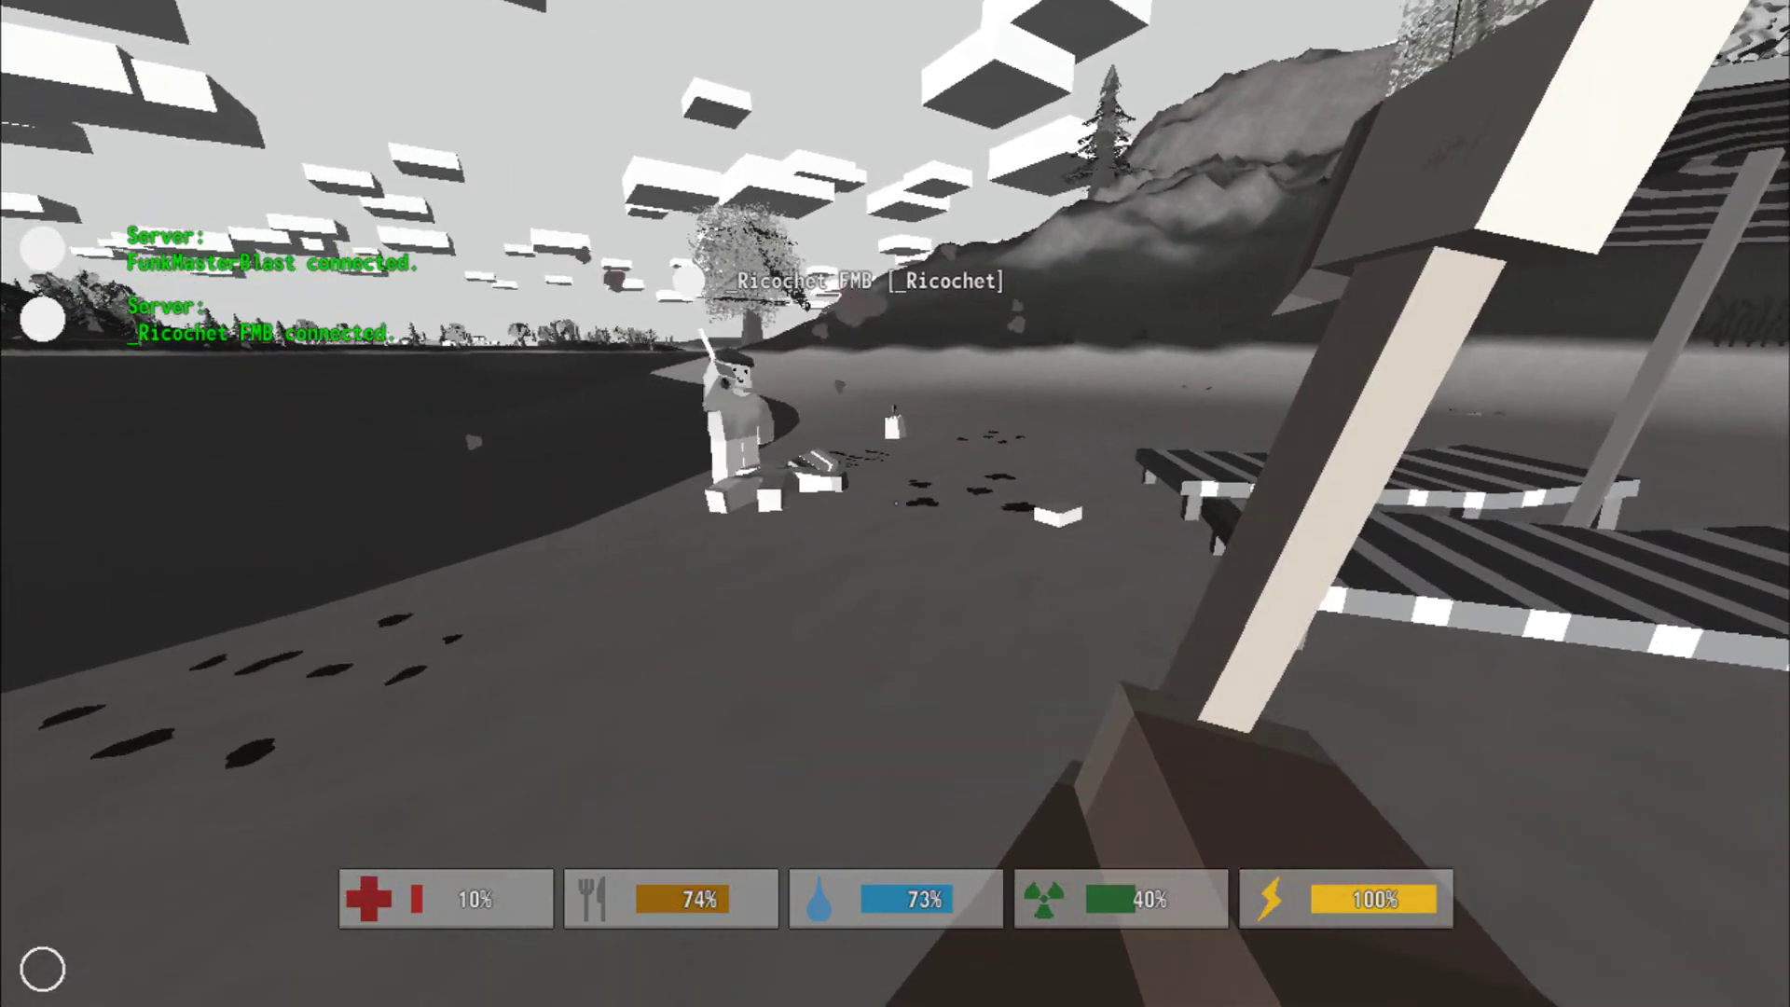
- Use the adrenaline syringe from the inventory after failing to grab the juice box
key("f")
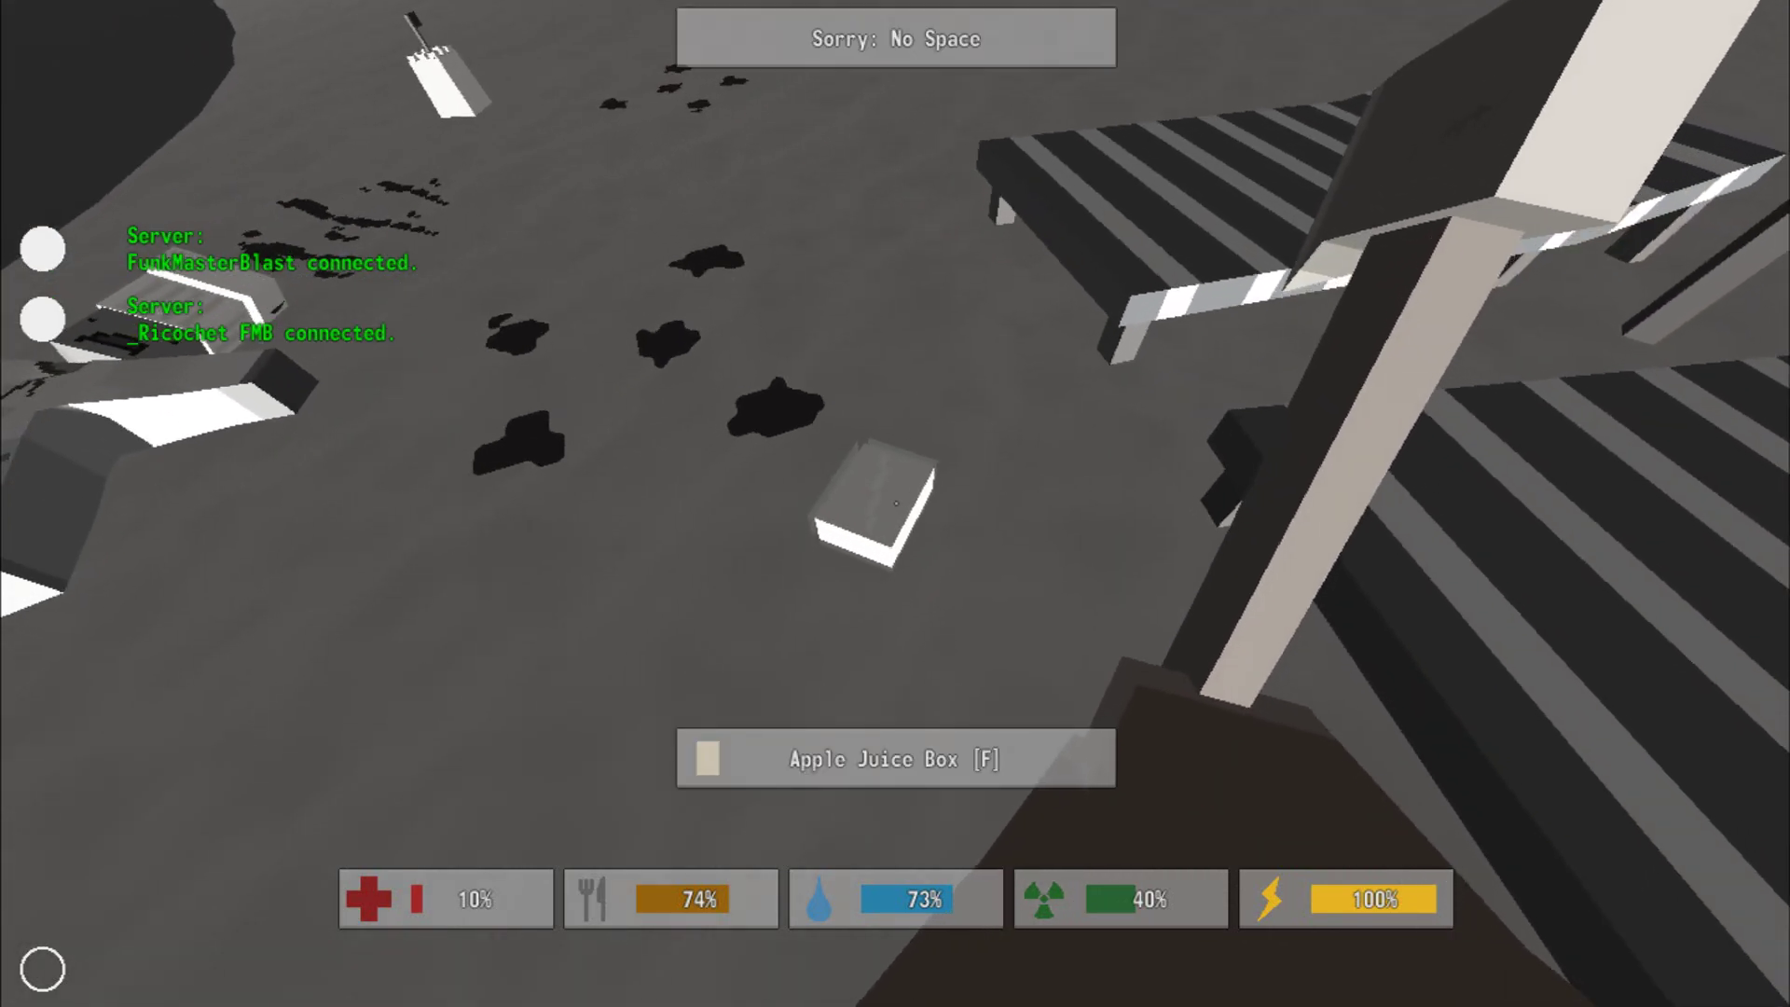
key("g")
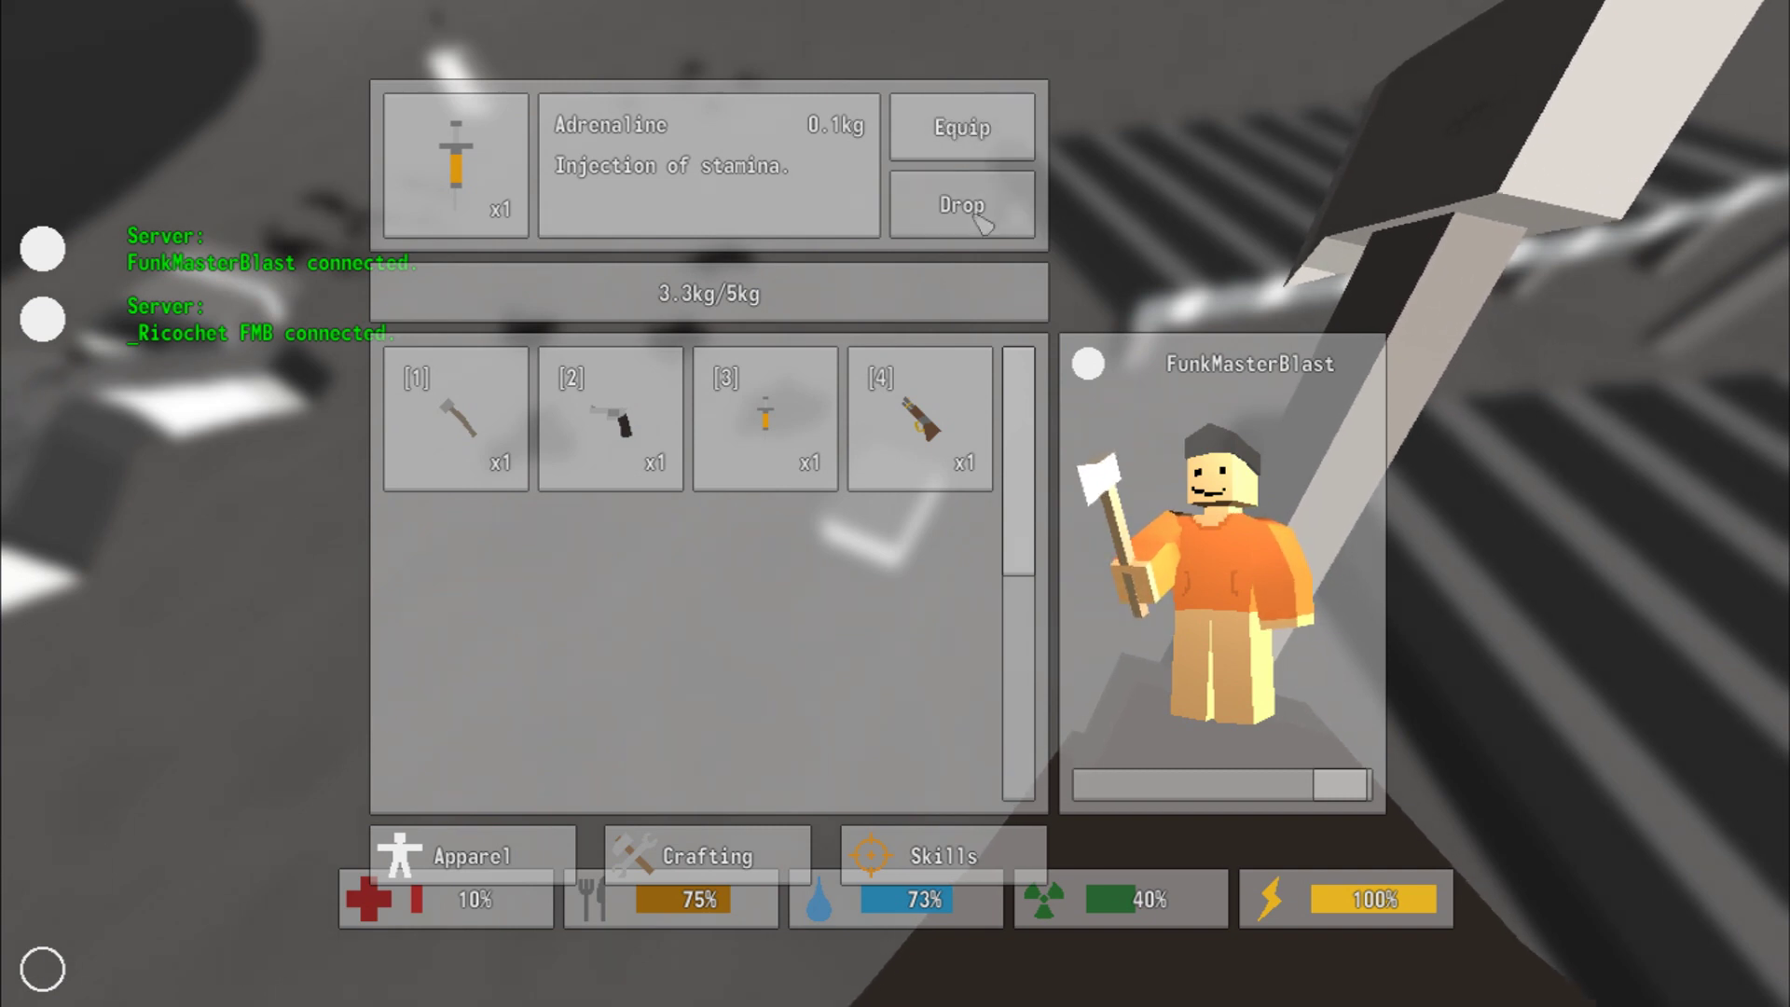
left_click(962, 127)
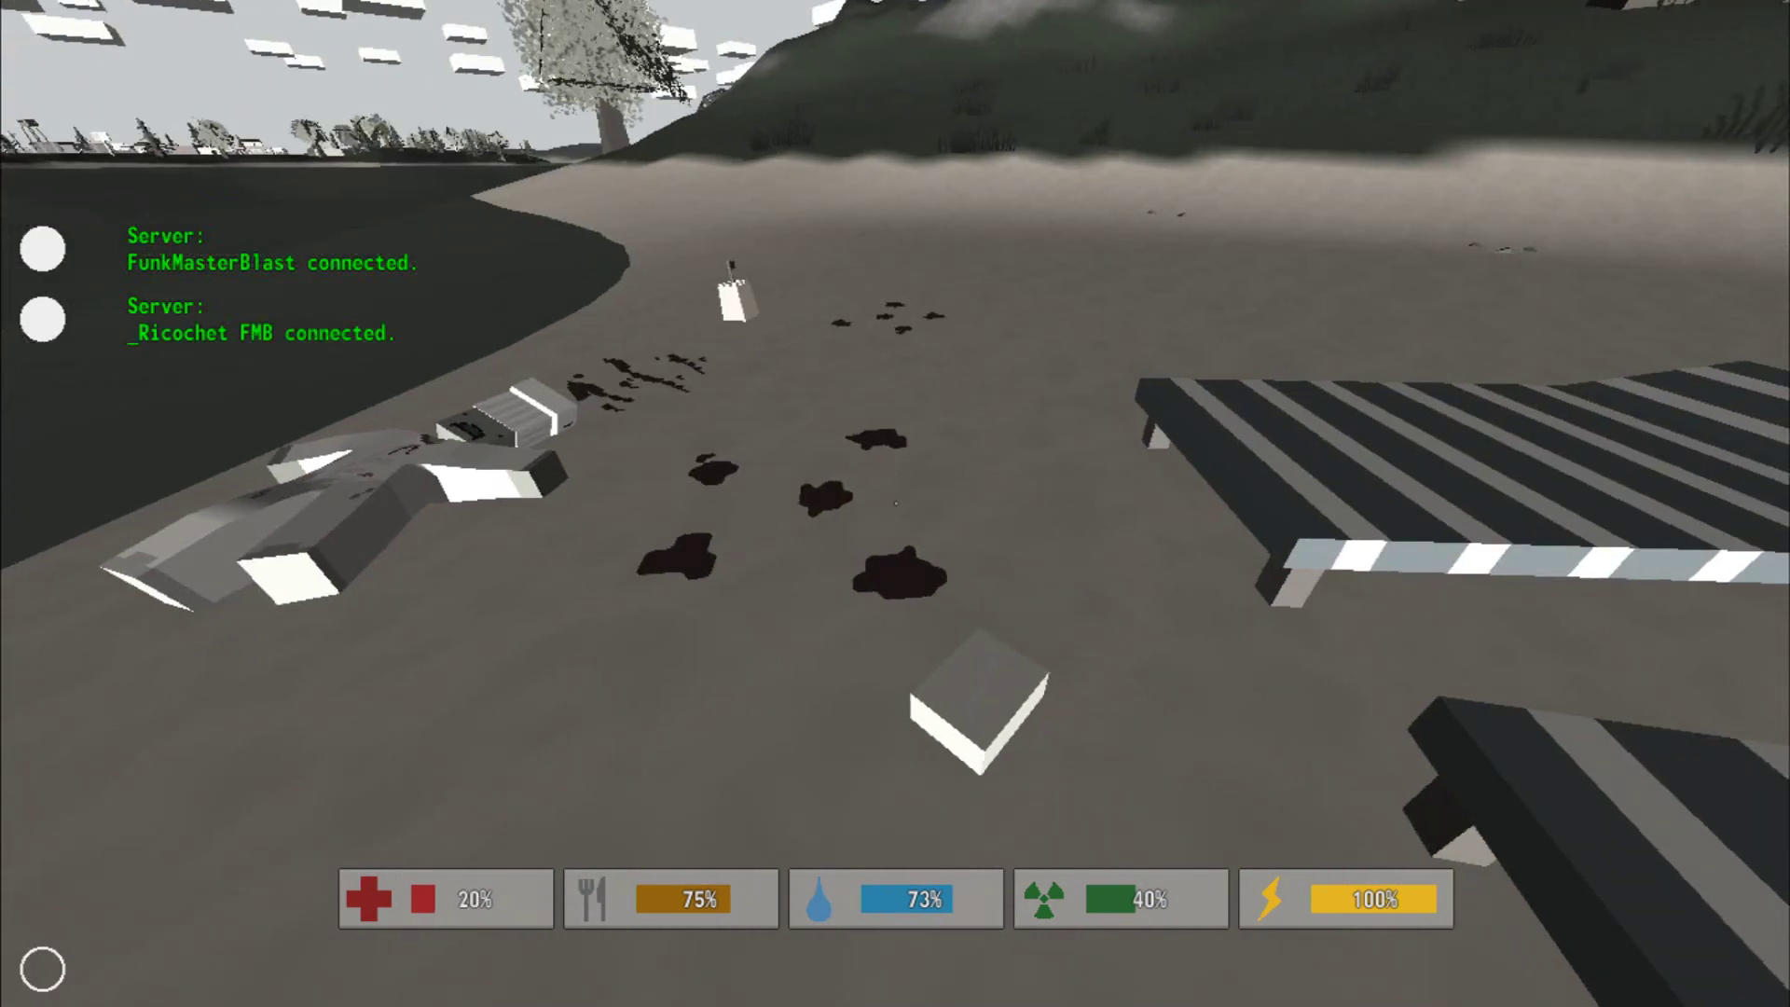
- Put away the axe, pick up the Apple Juice Box, and drink it
key("1")
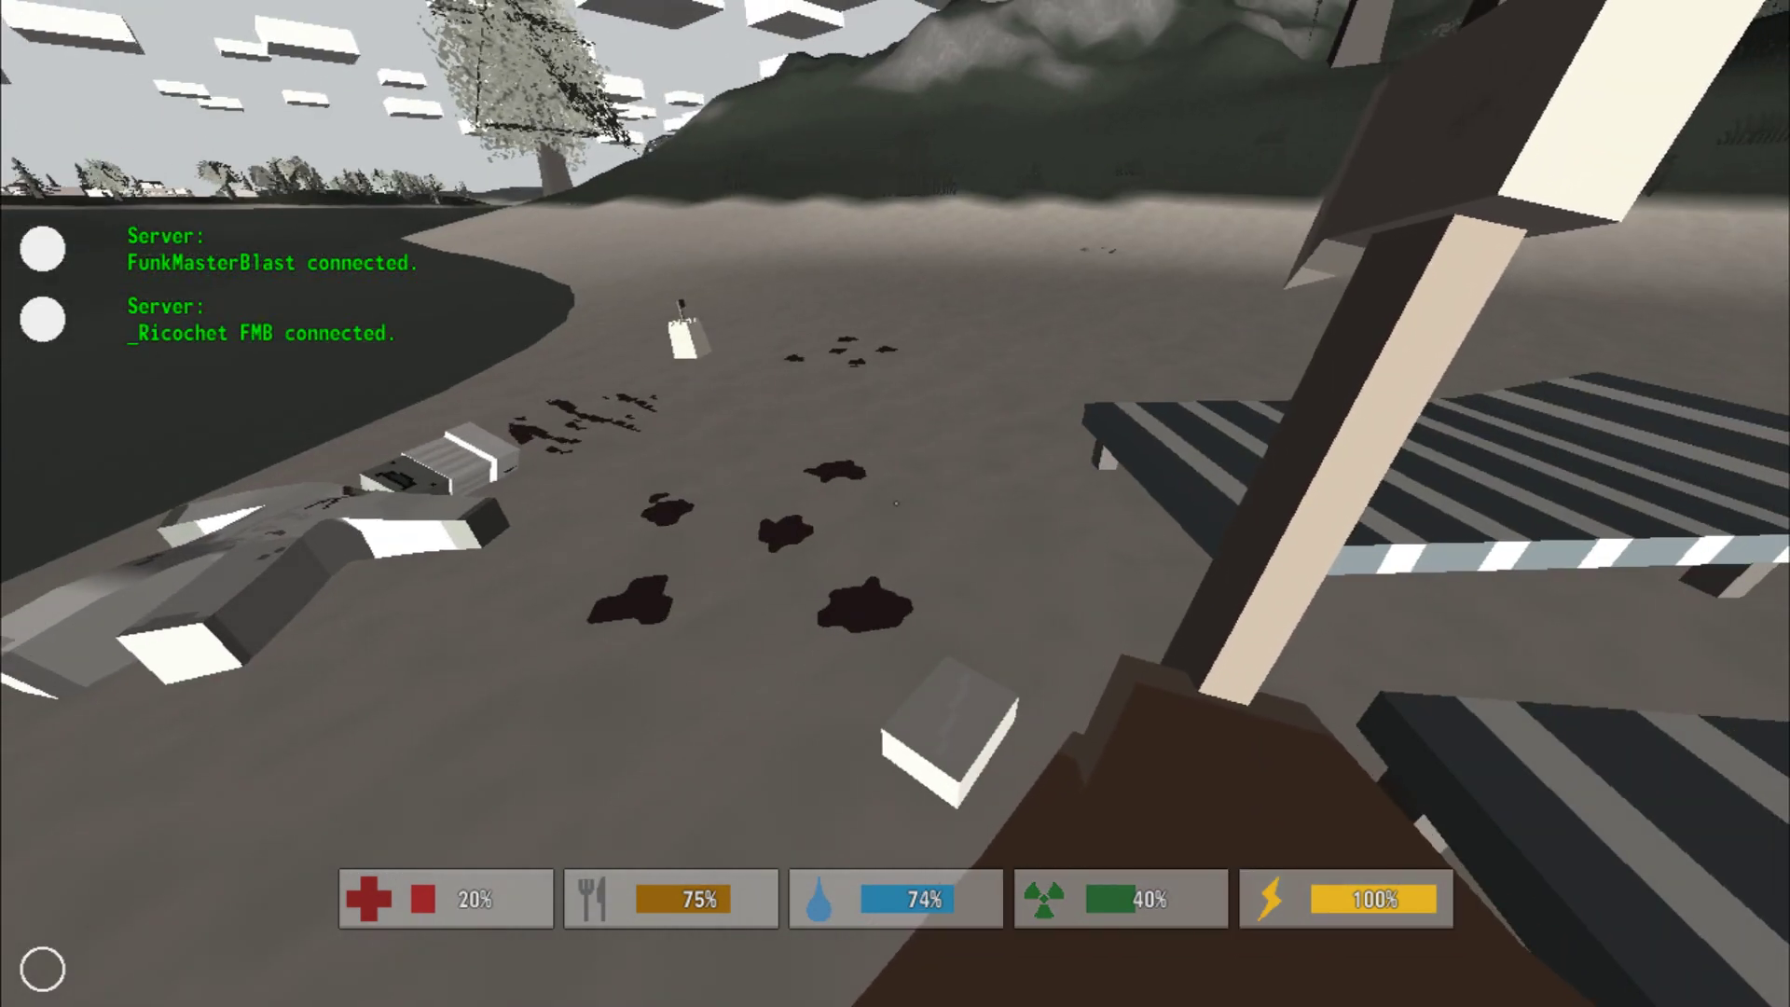
key("x")
key("f")
key("g")
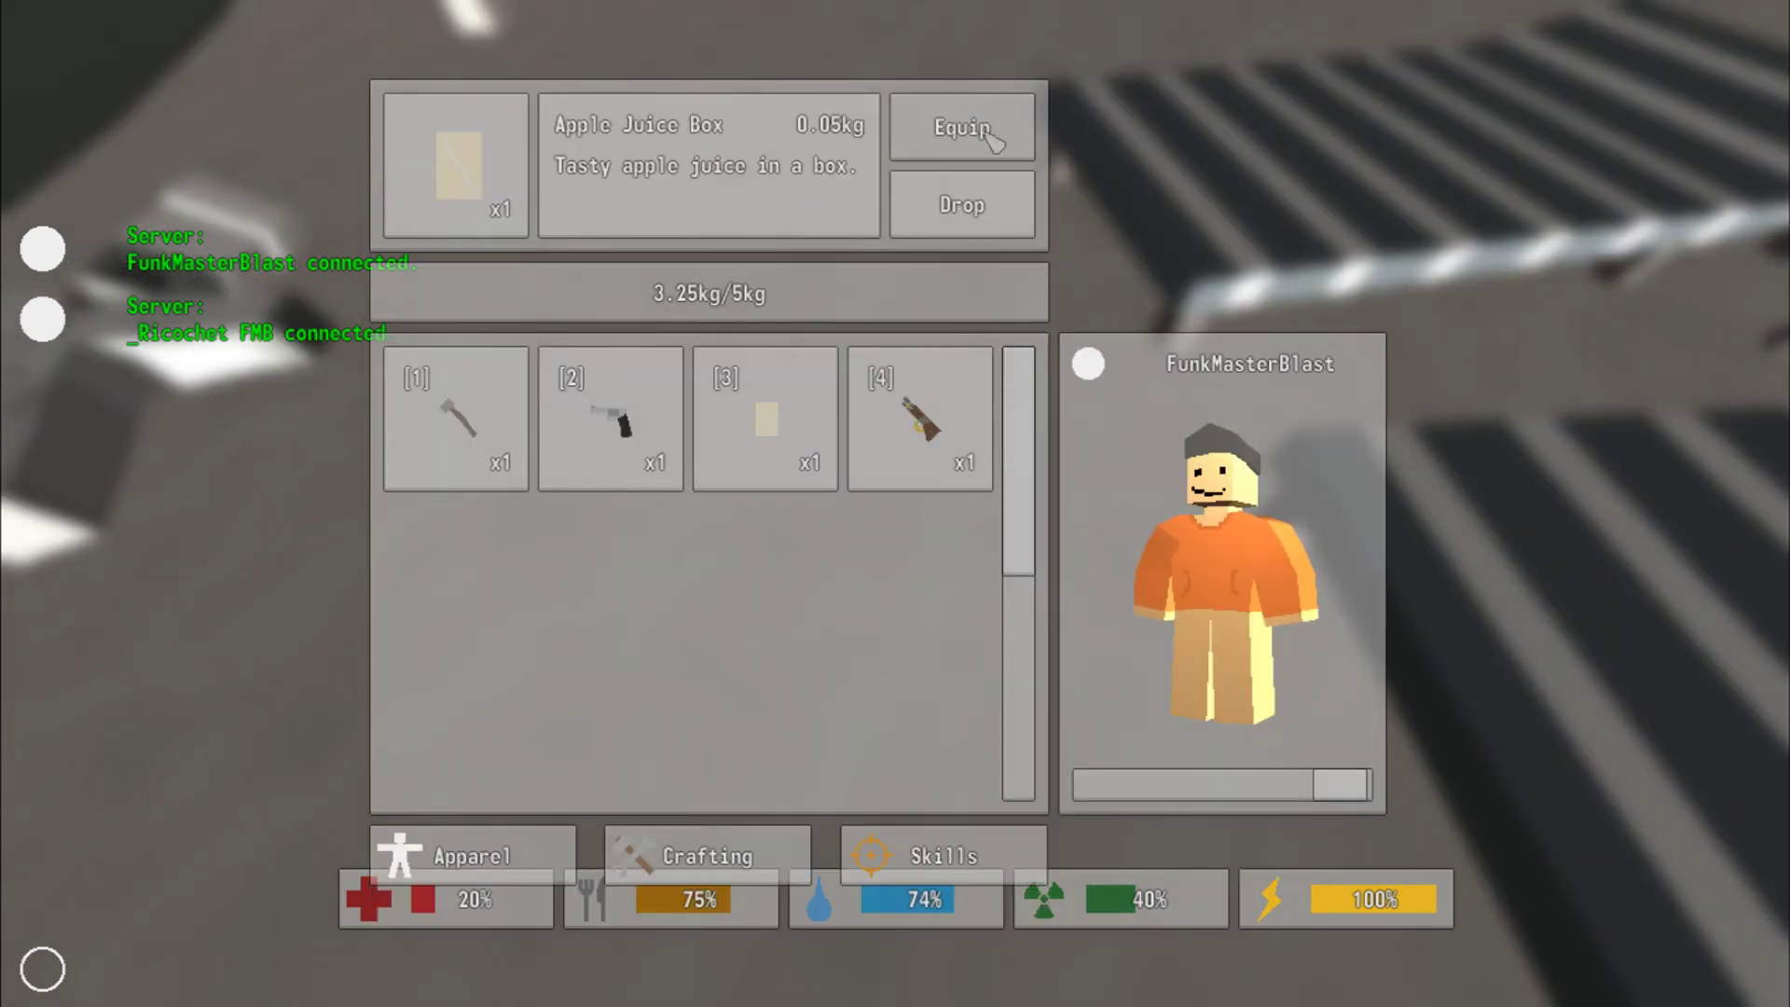
left_click(963, 128)
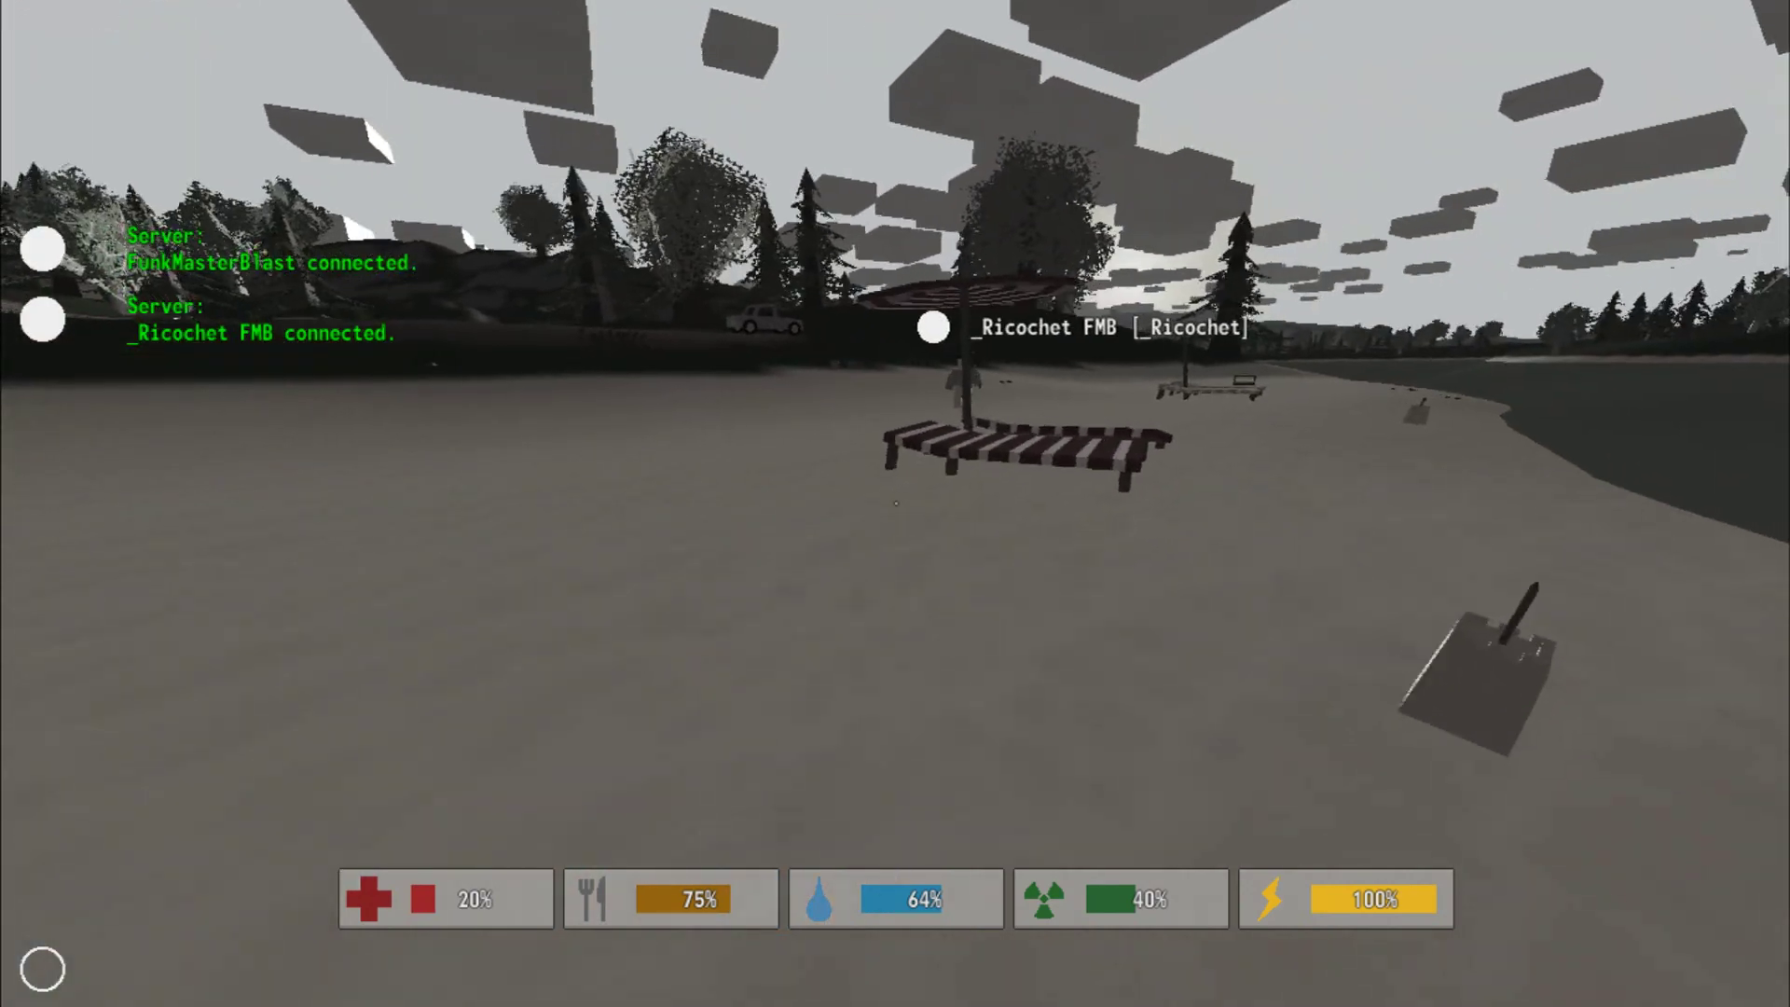
- Sprint past the beach umbrellas and loungers to the treeline
key("shift+w")
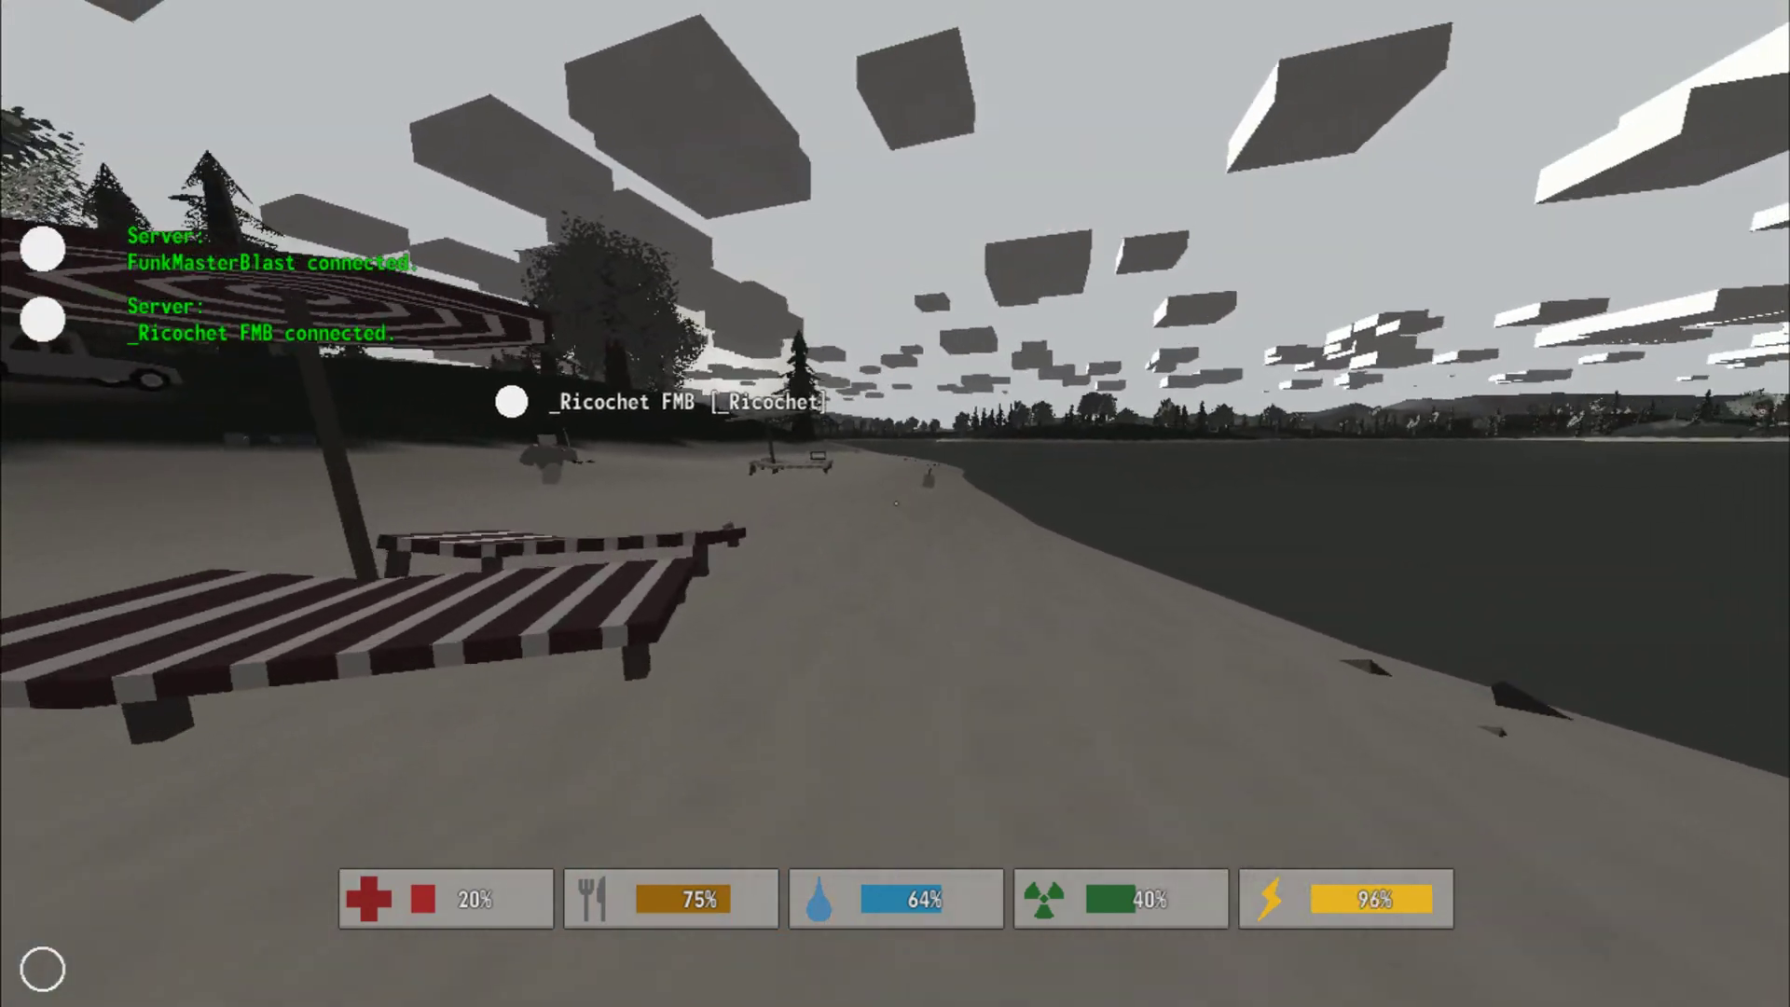
key("shift+w")
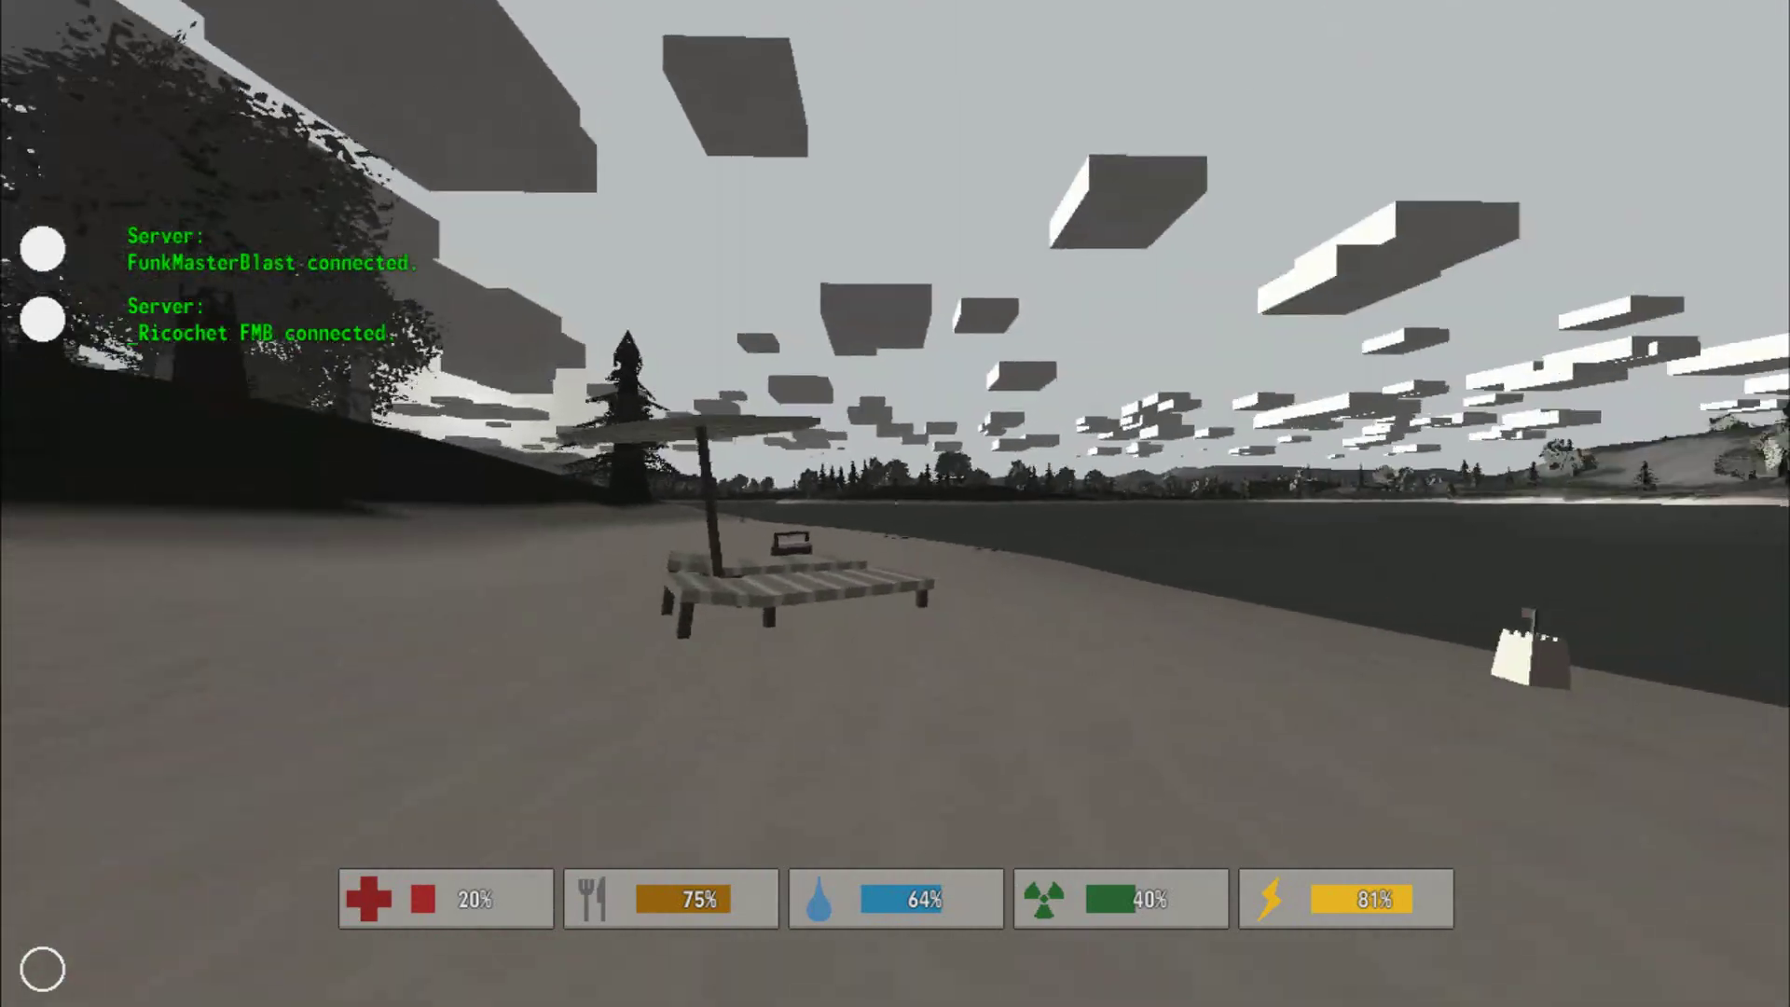
key("w")
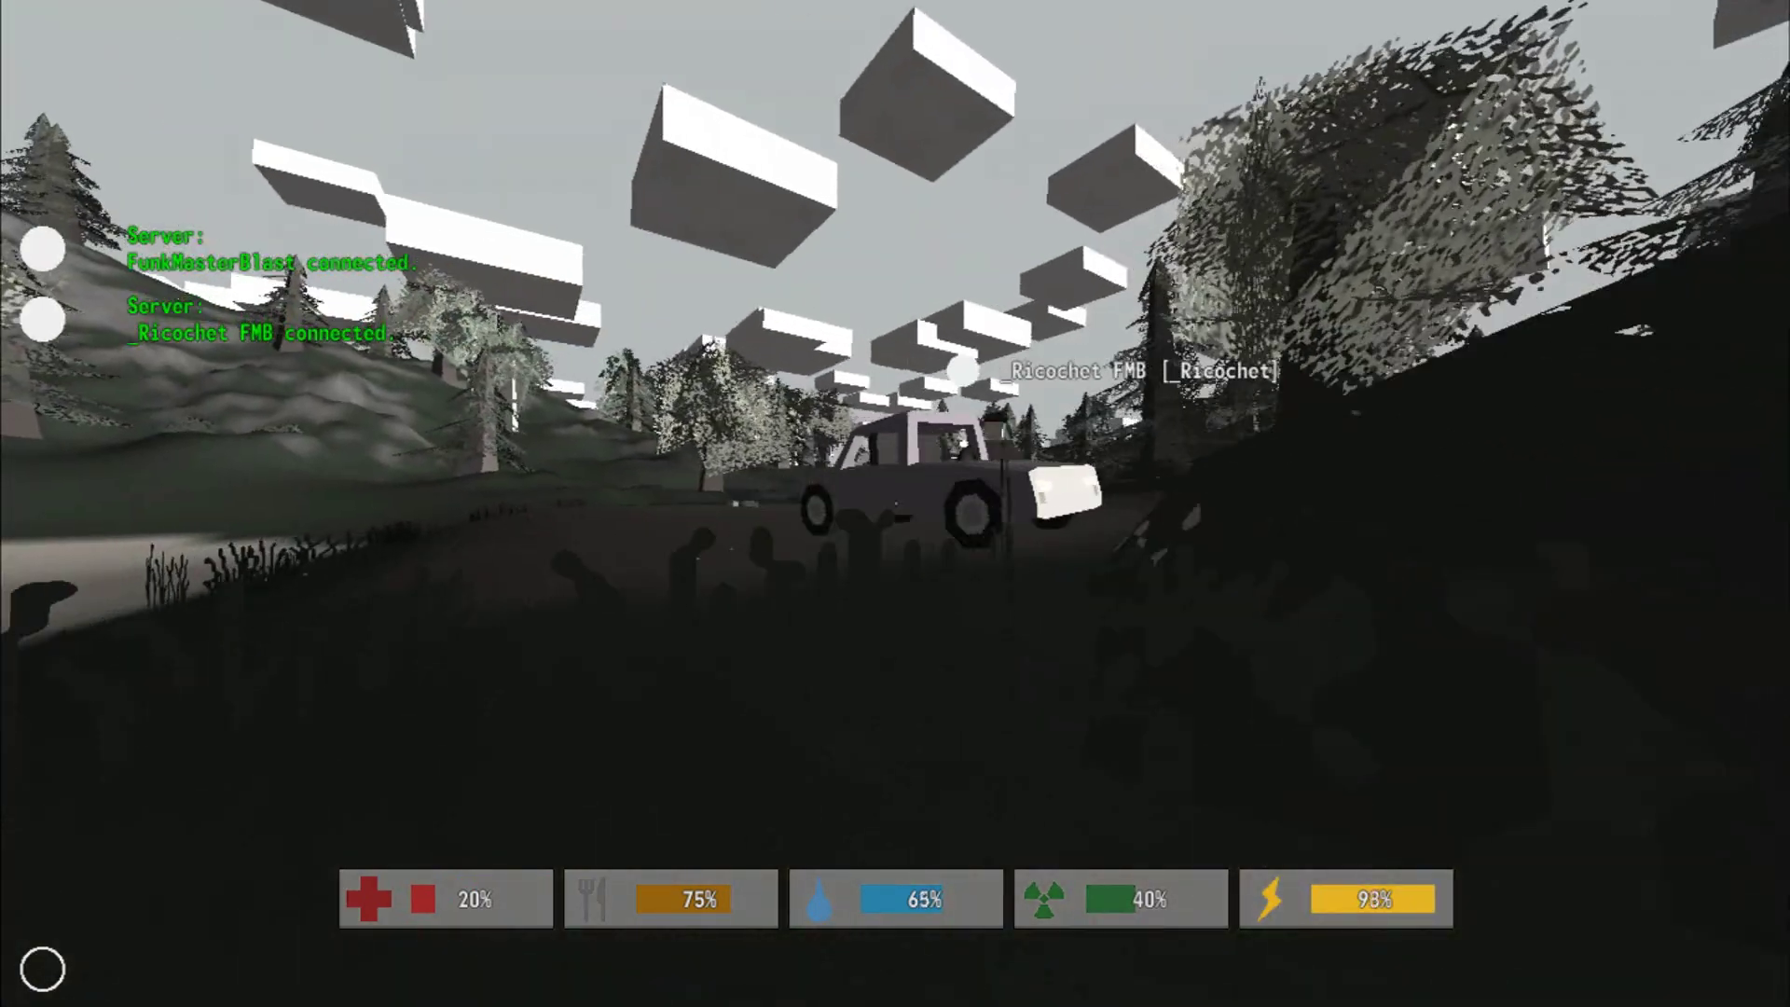
- Get in the pickup and drive at top speed along the forest road into town
key("w")
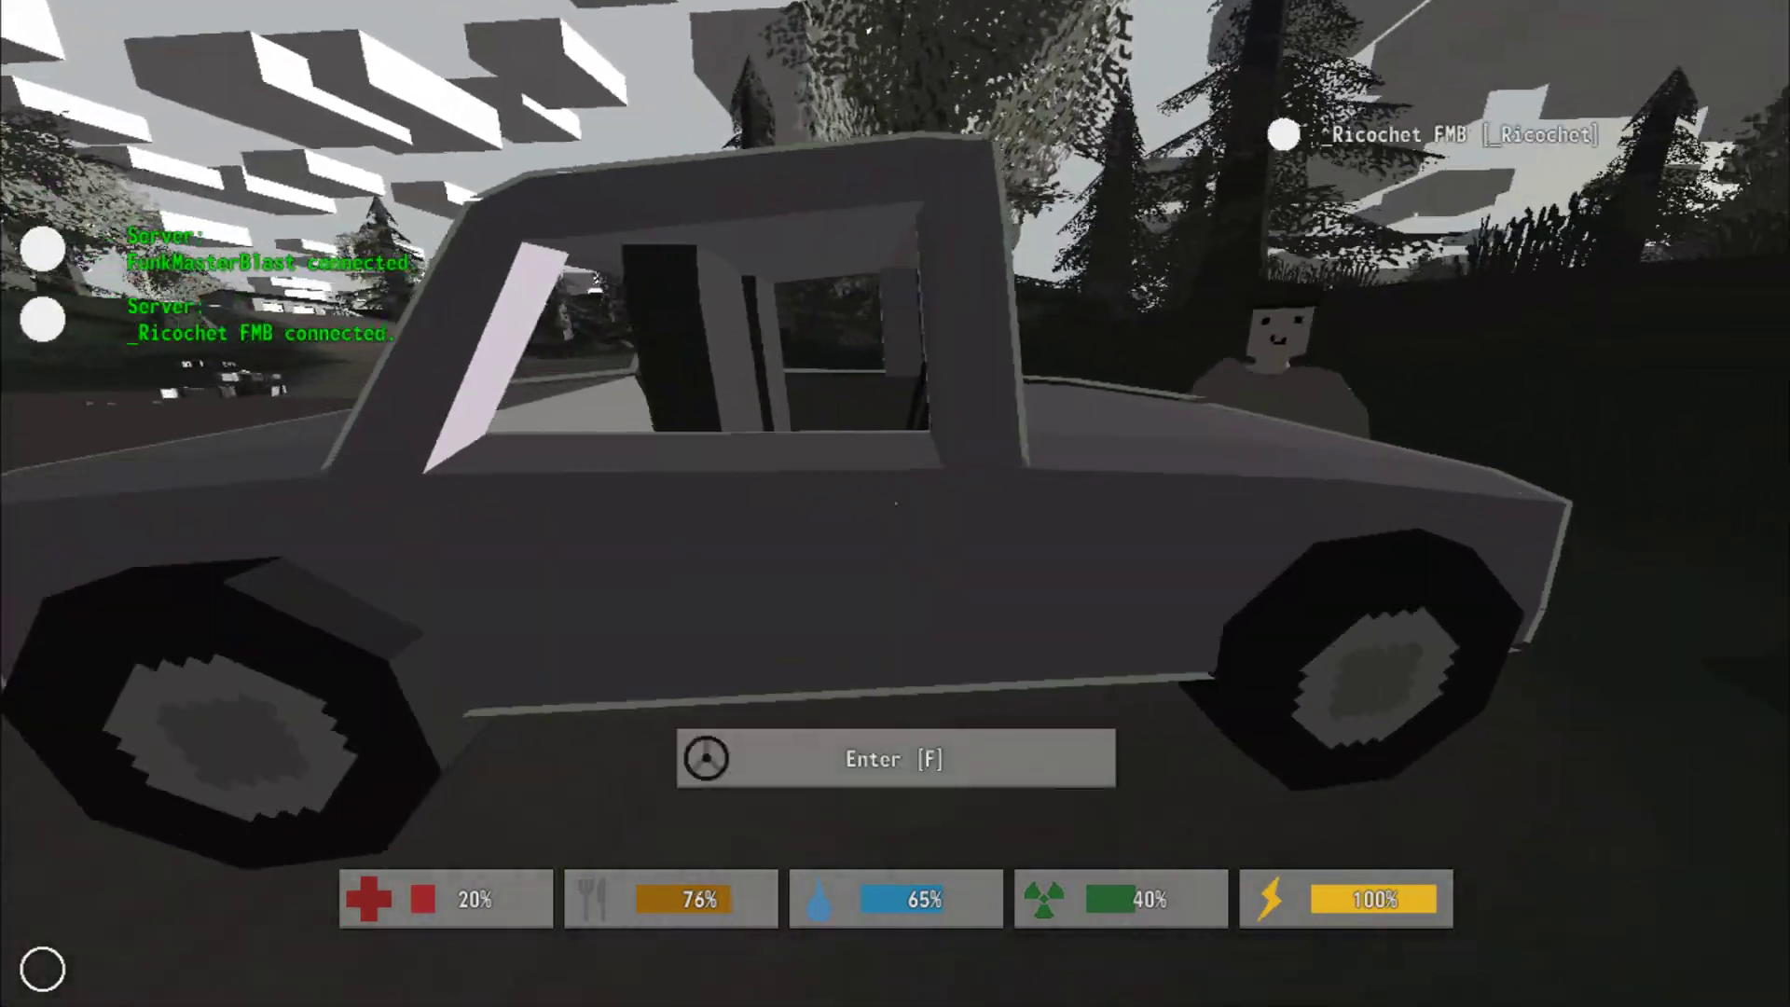
key("f")
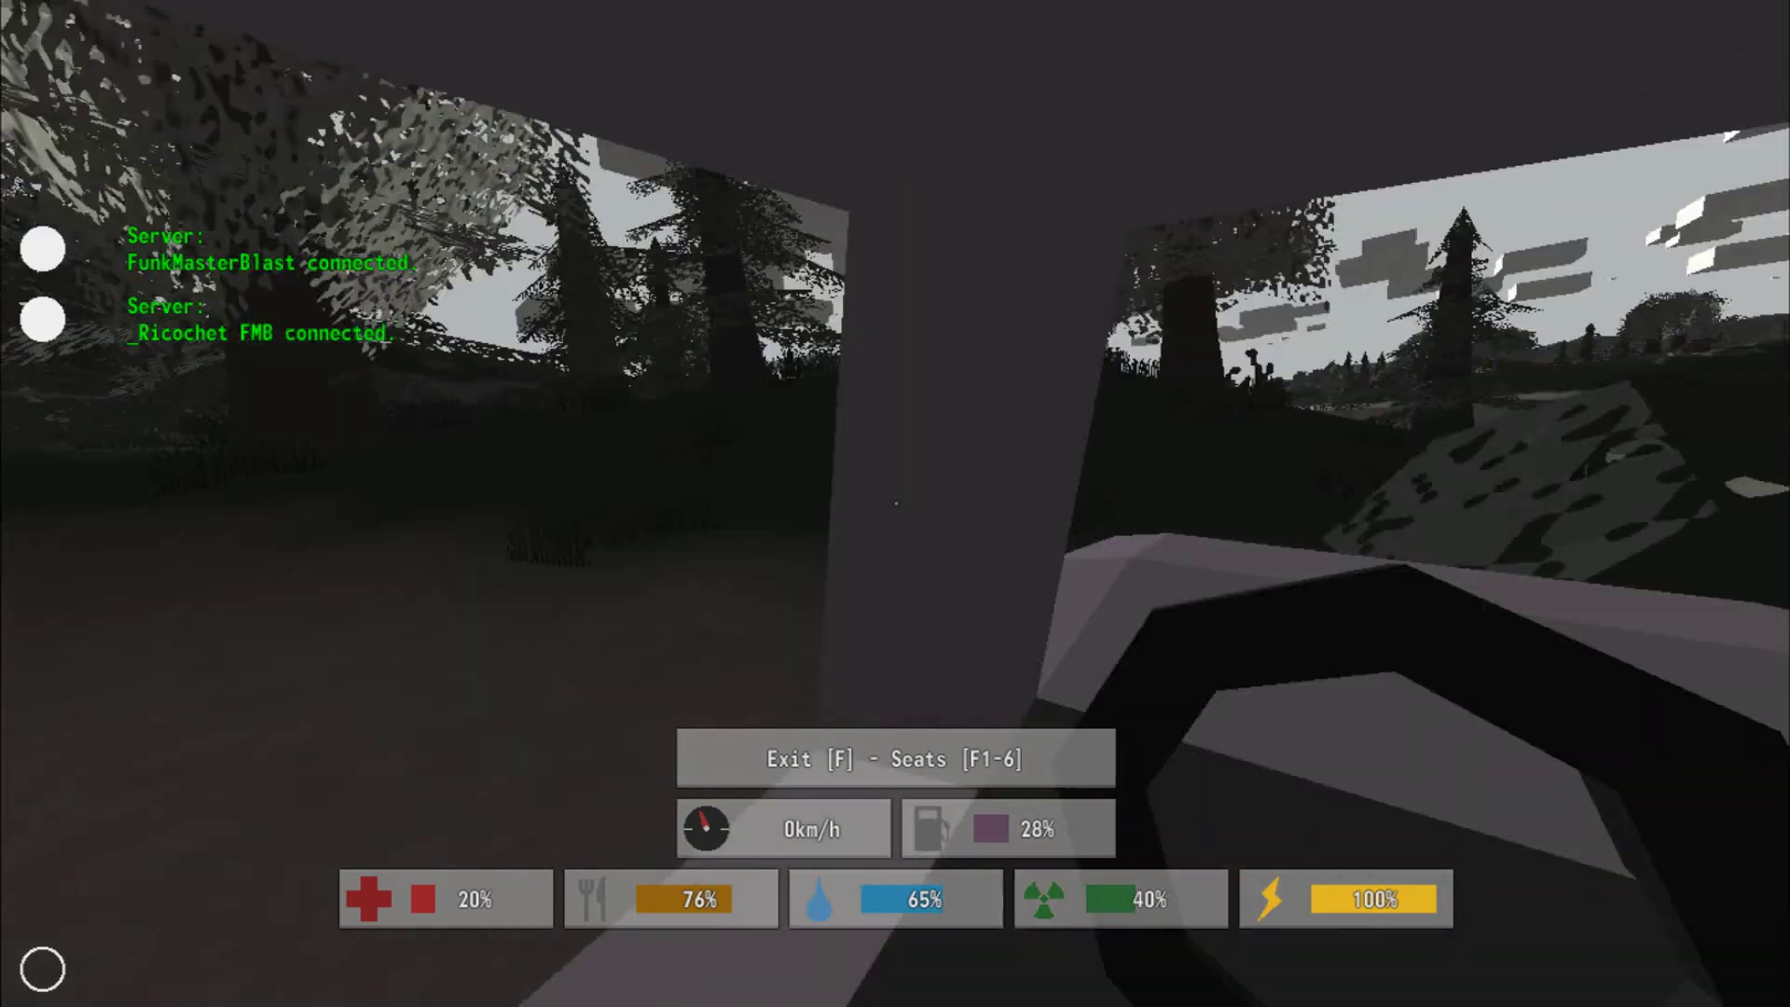
key("w")
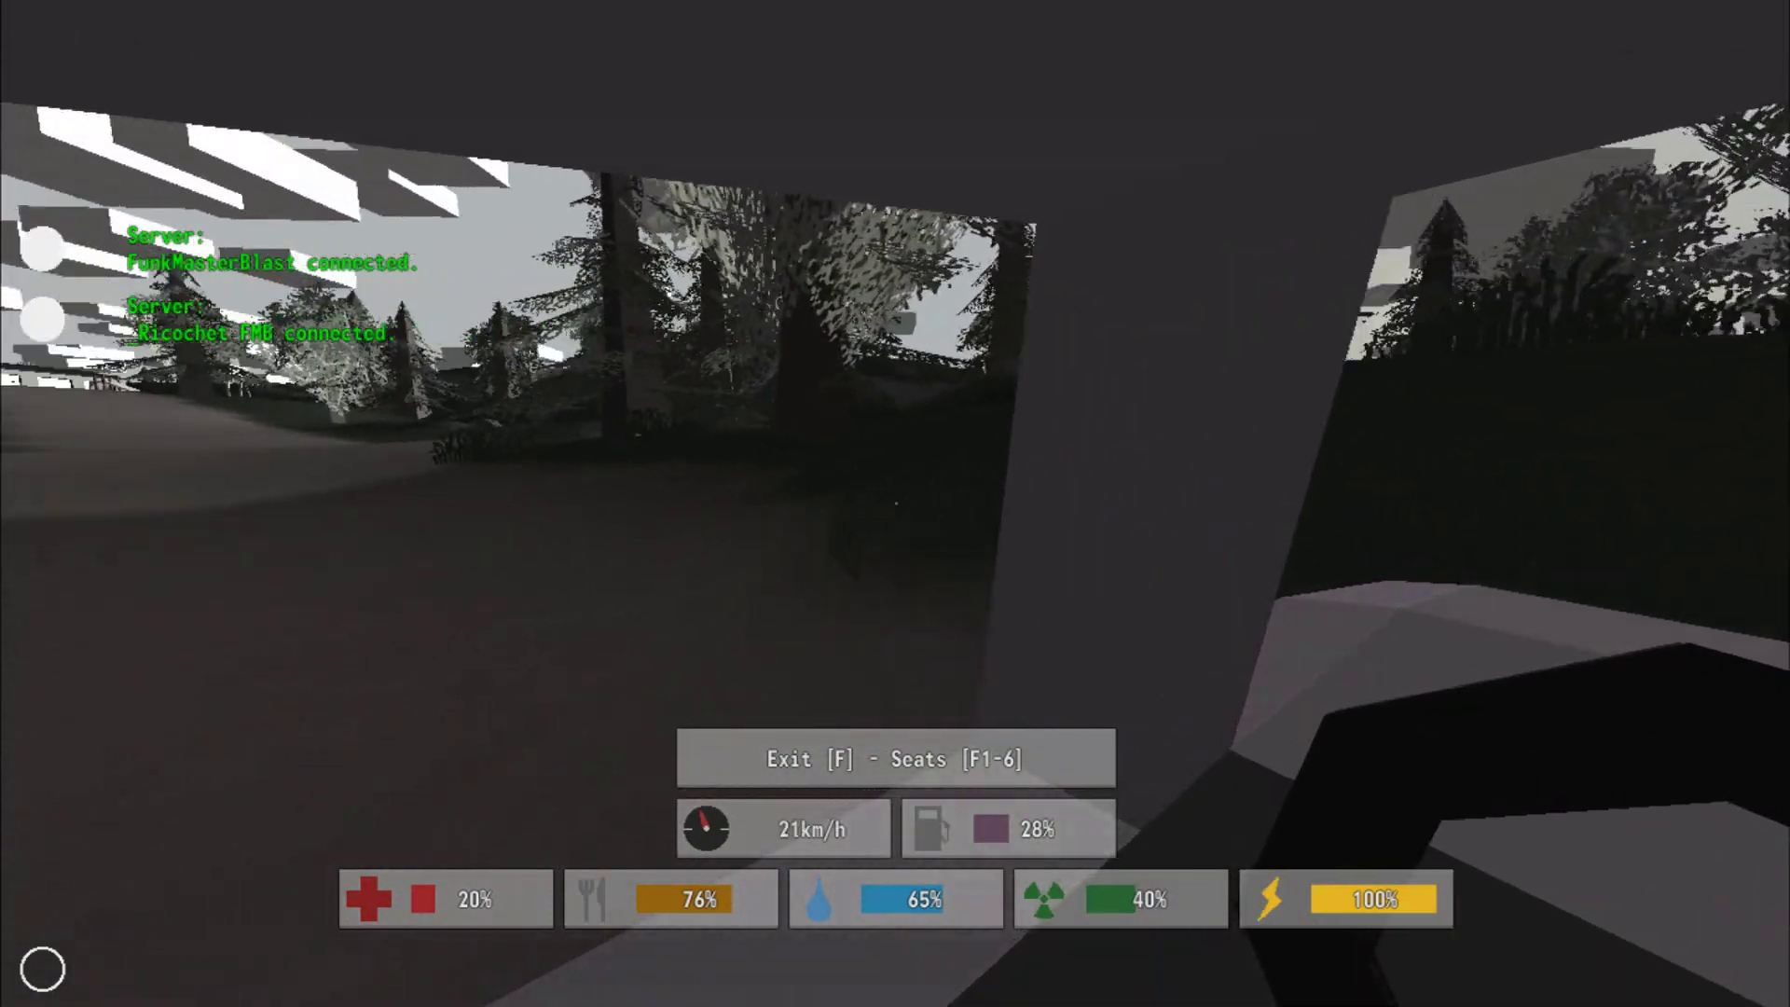
key("w")
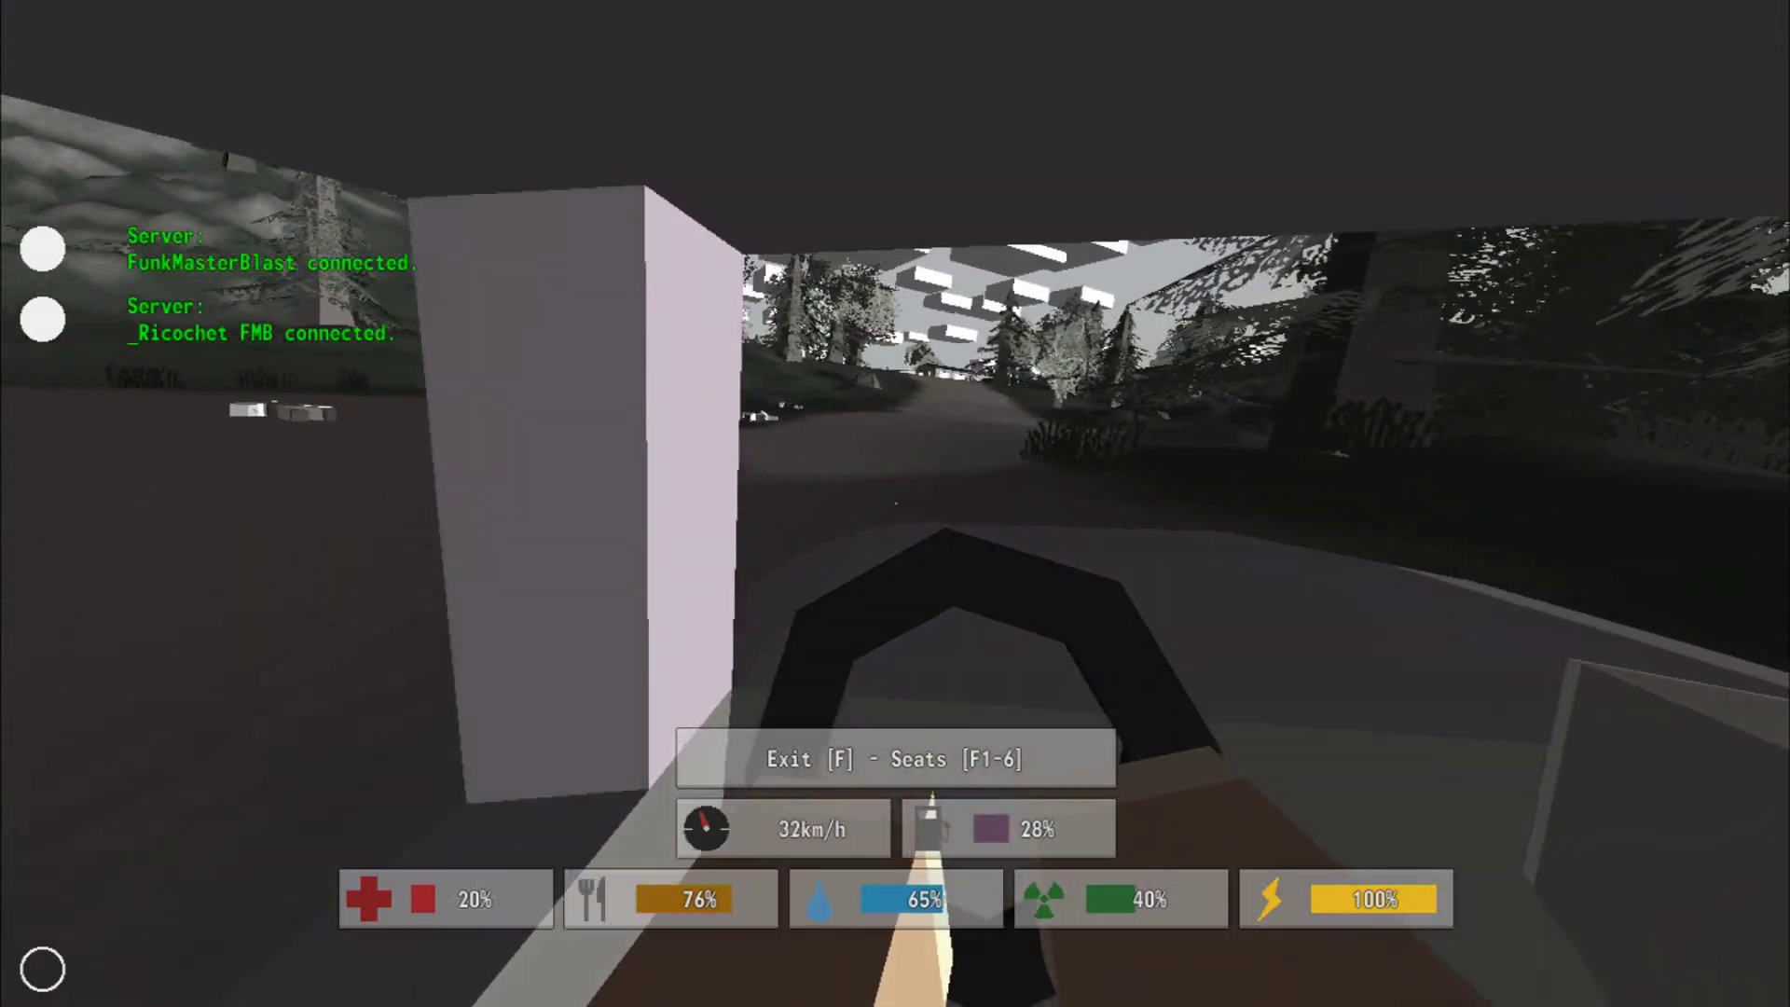
key("w")
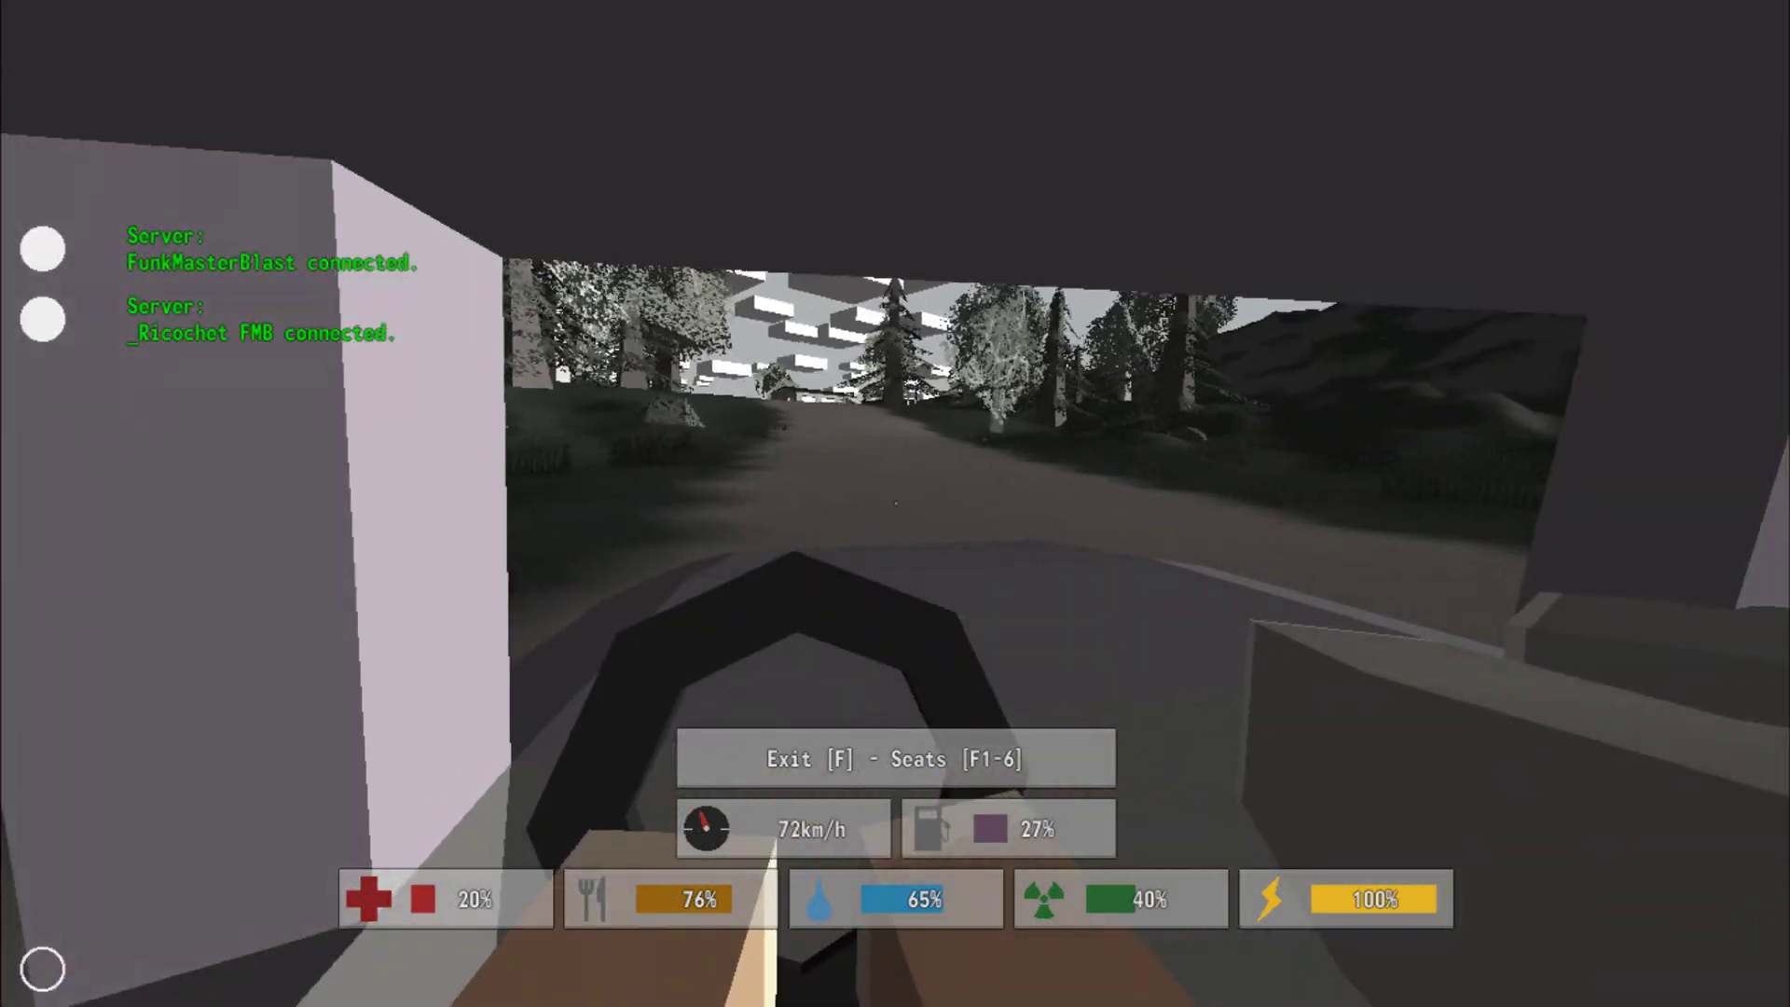
key("w")
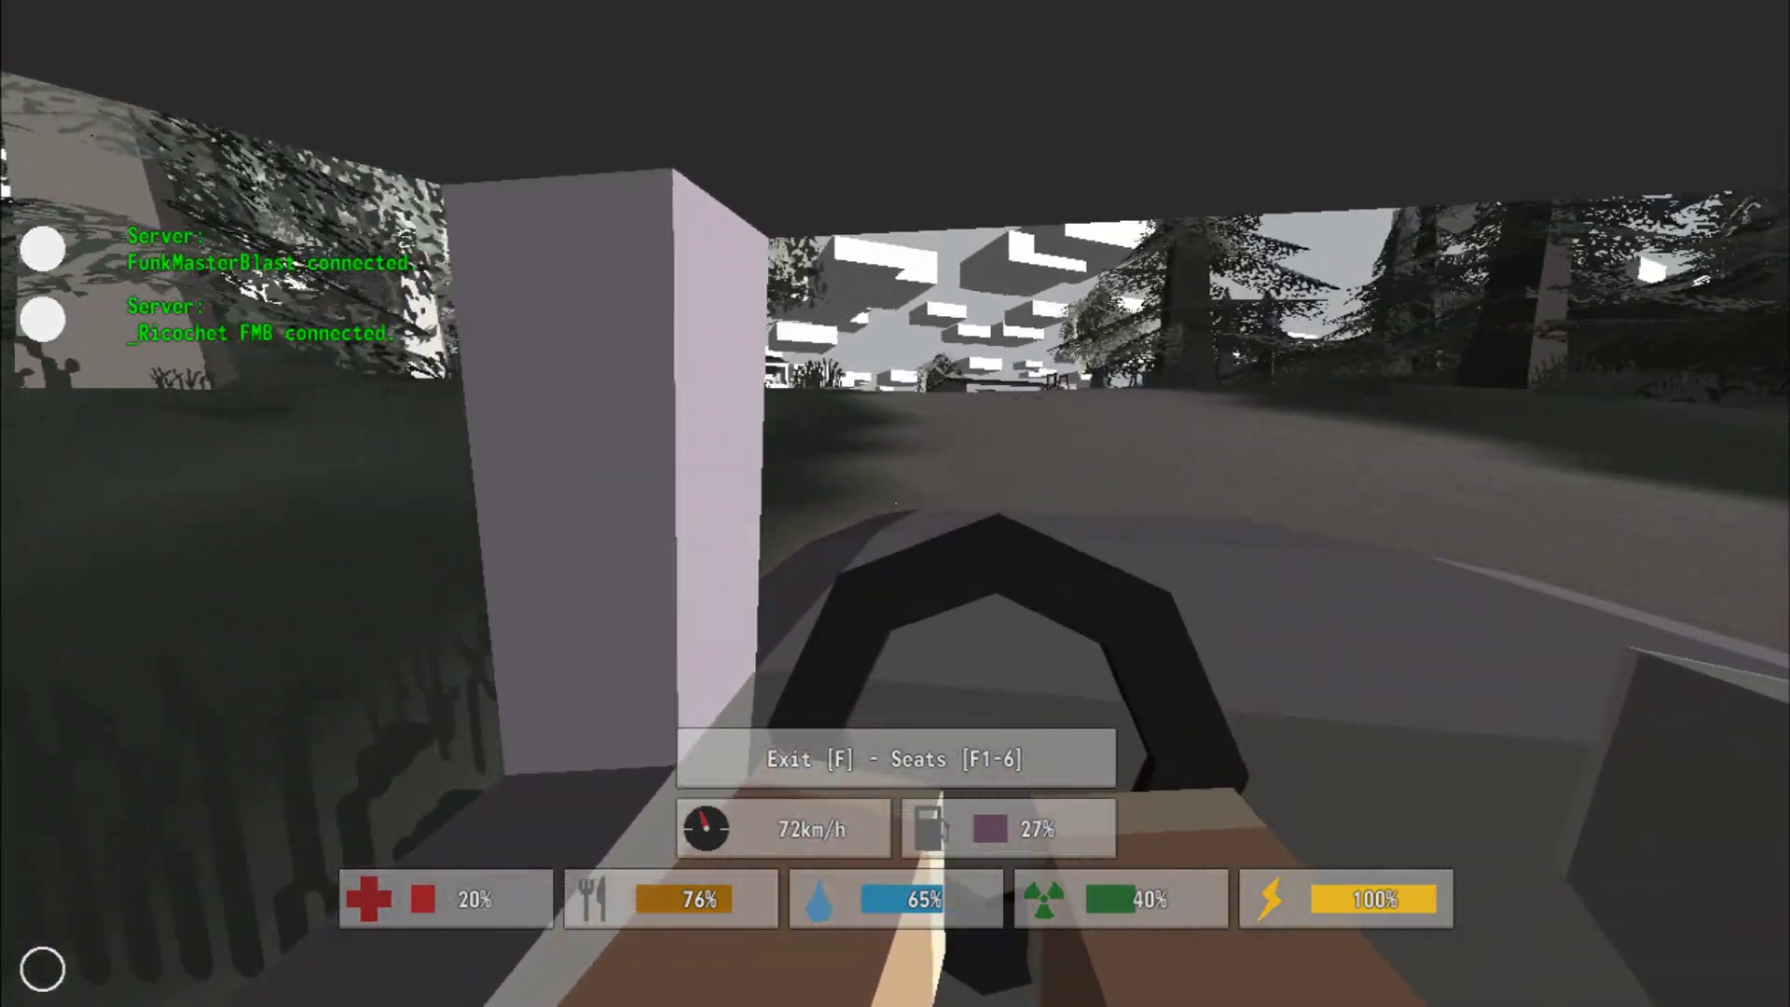
key("w")
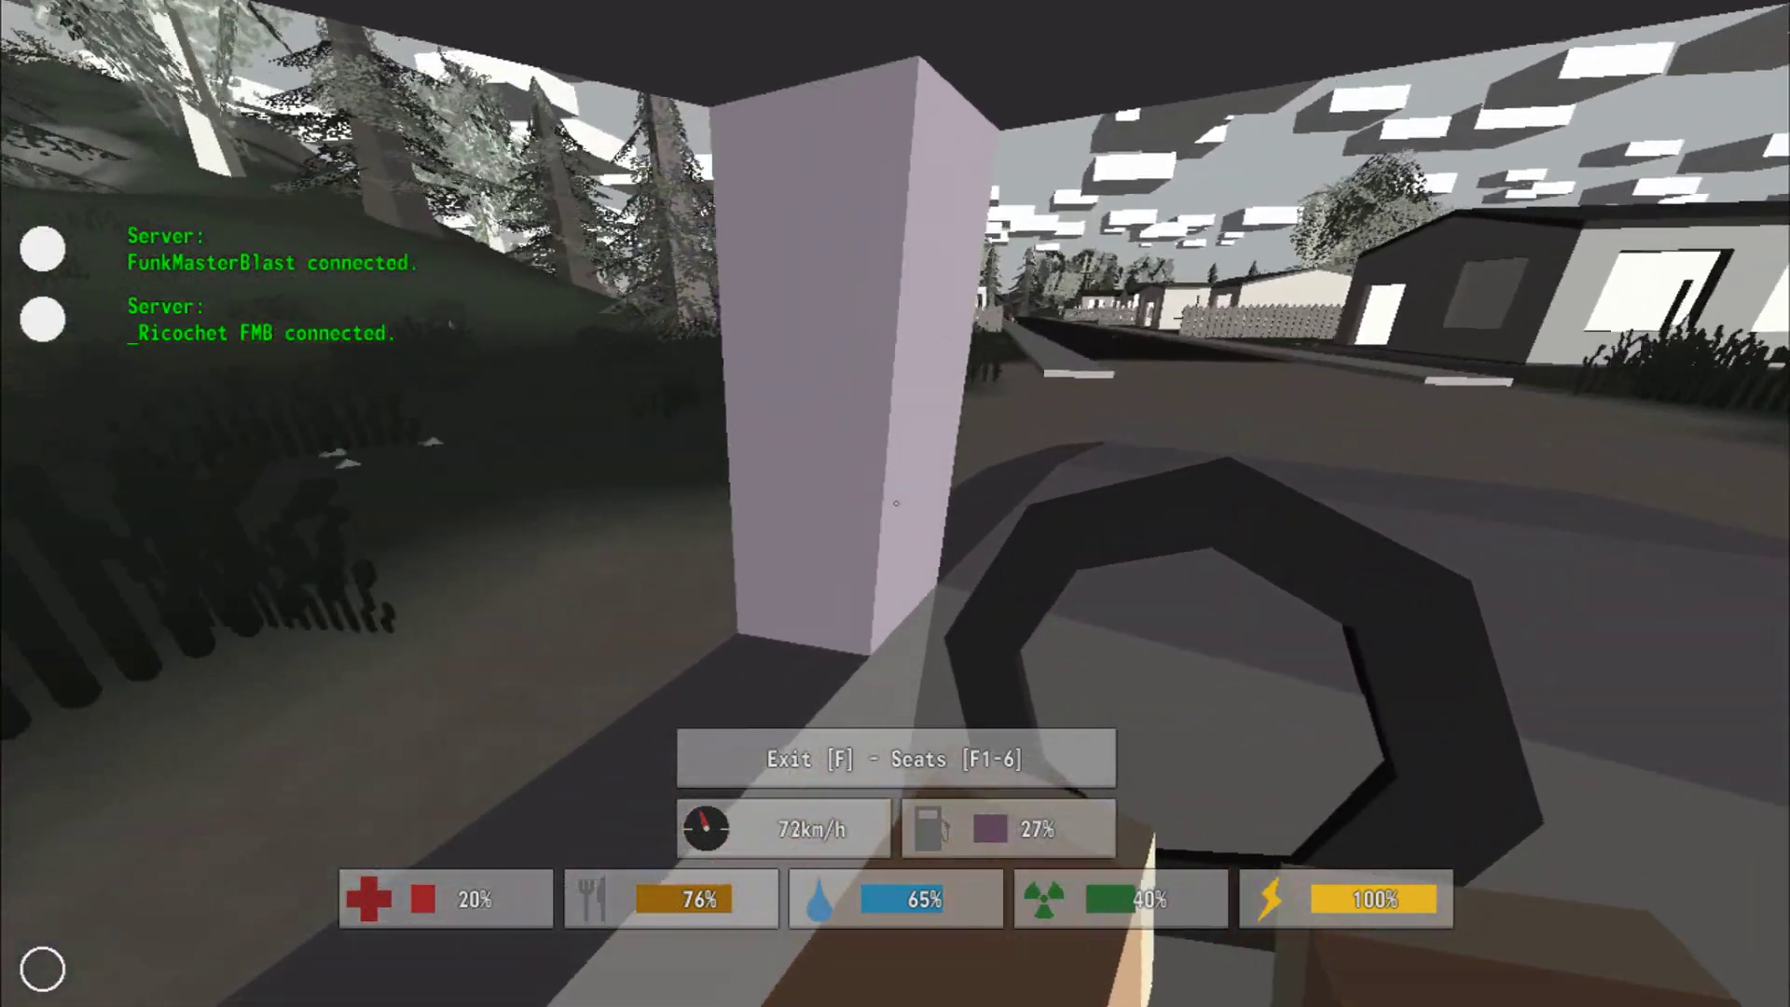
key("w")
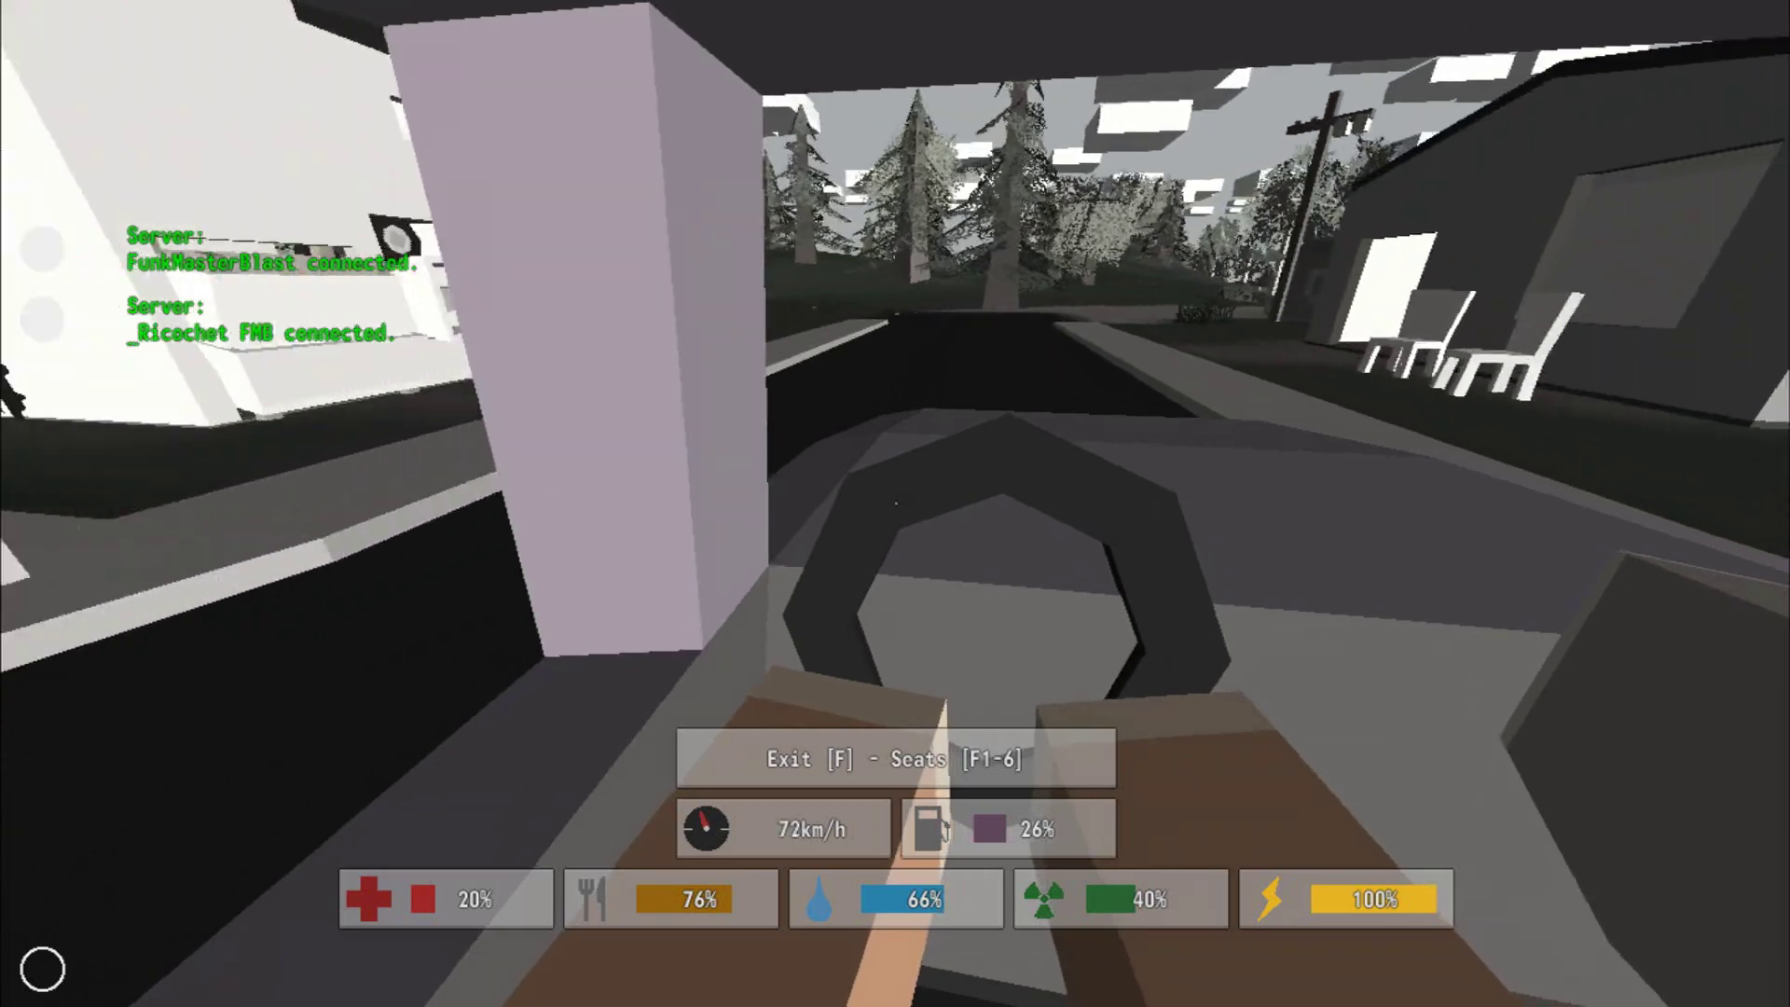
key("w")
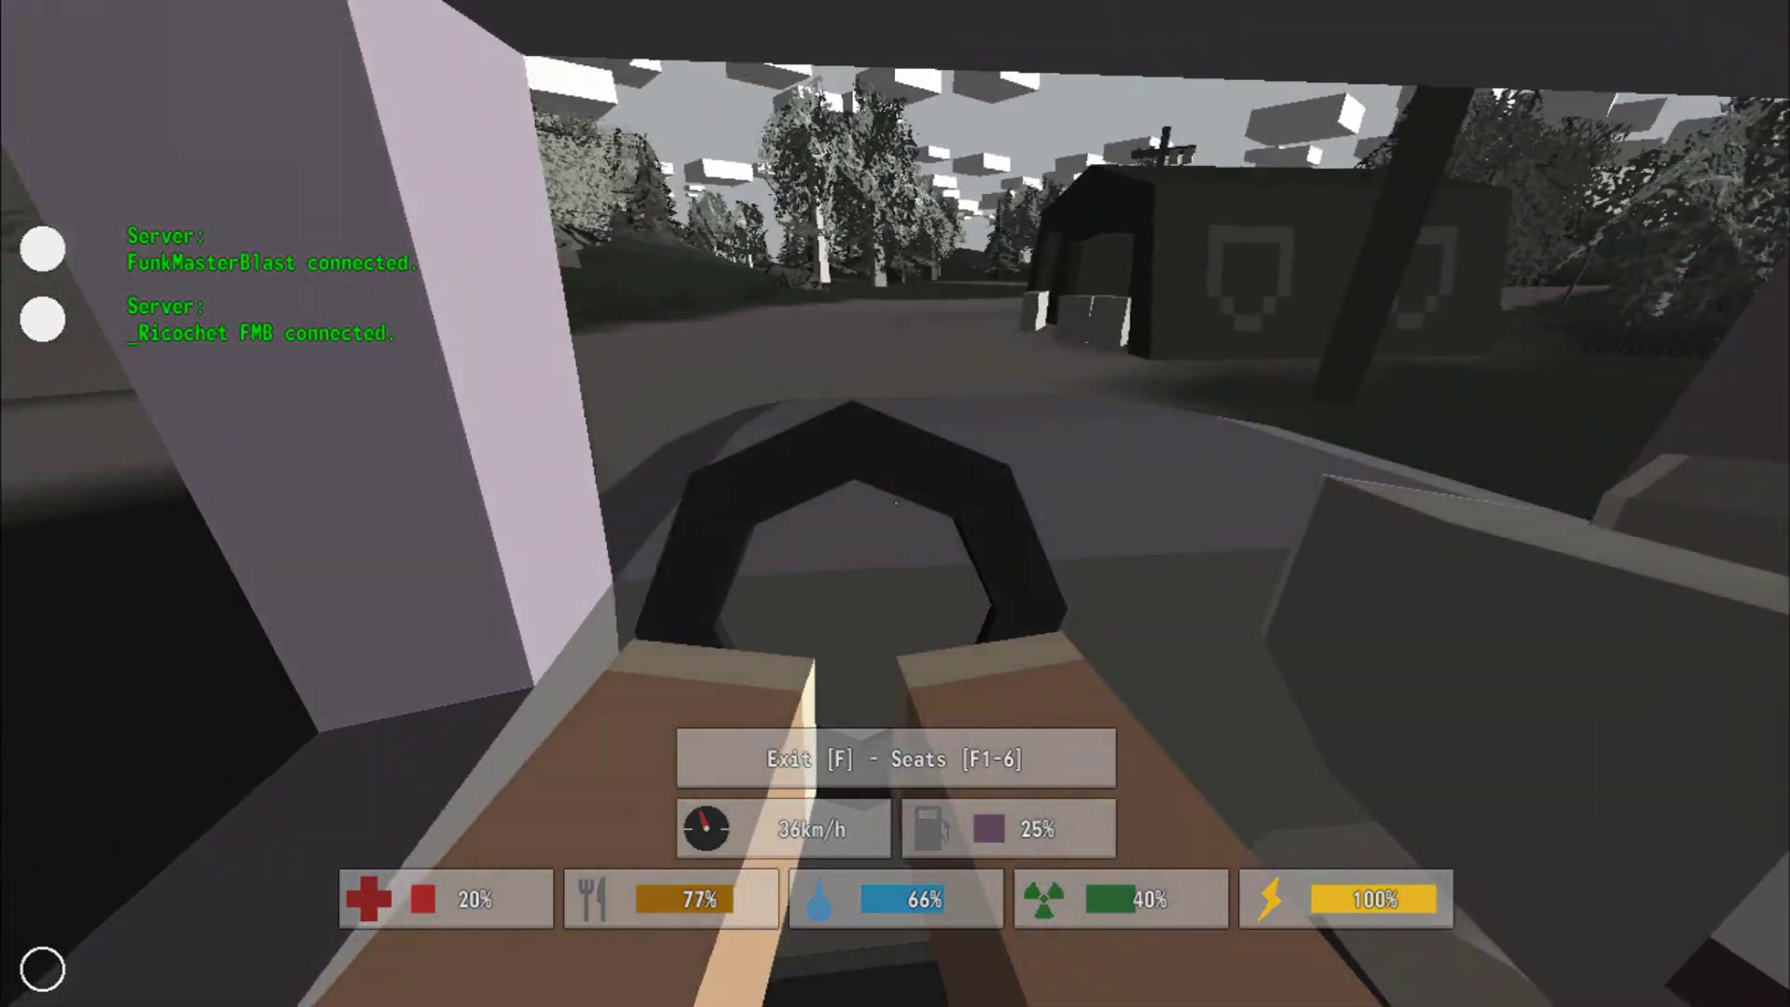
- Get out and take the caltrop from the crate inside the dark tent
key("f")
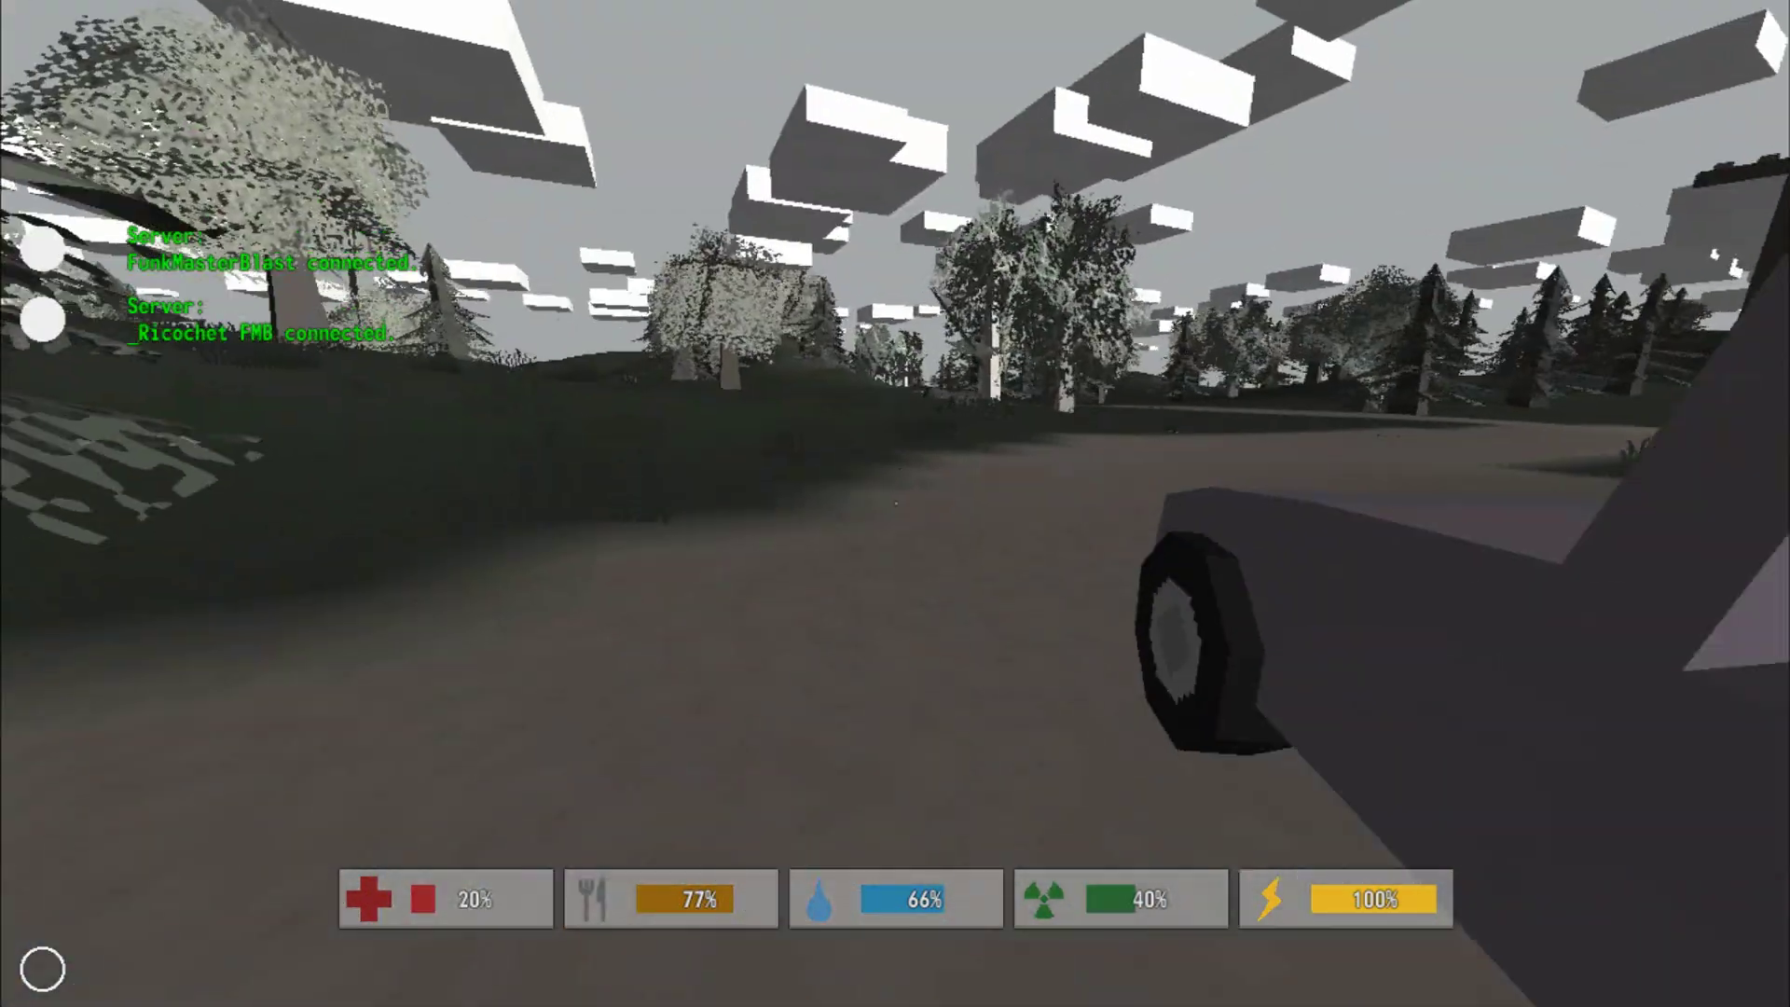
key("w")
key("w")
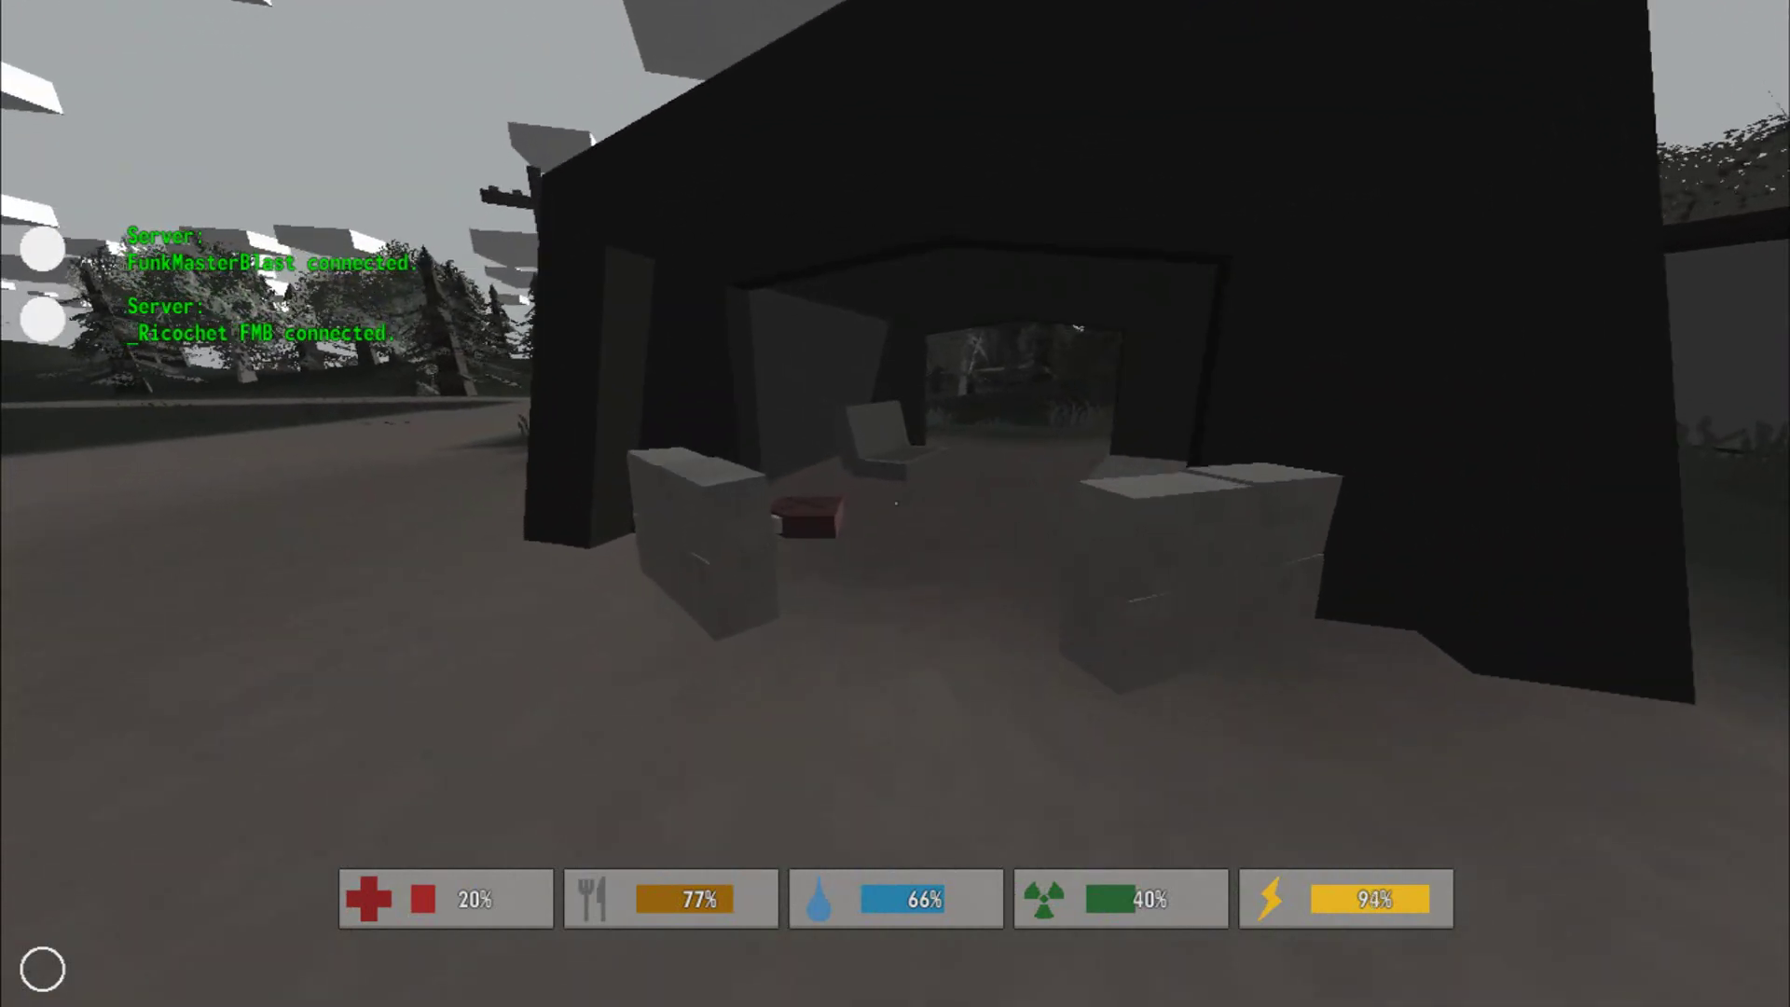
key("w")
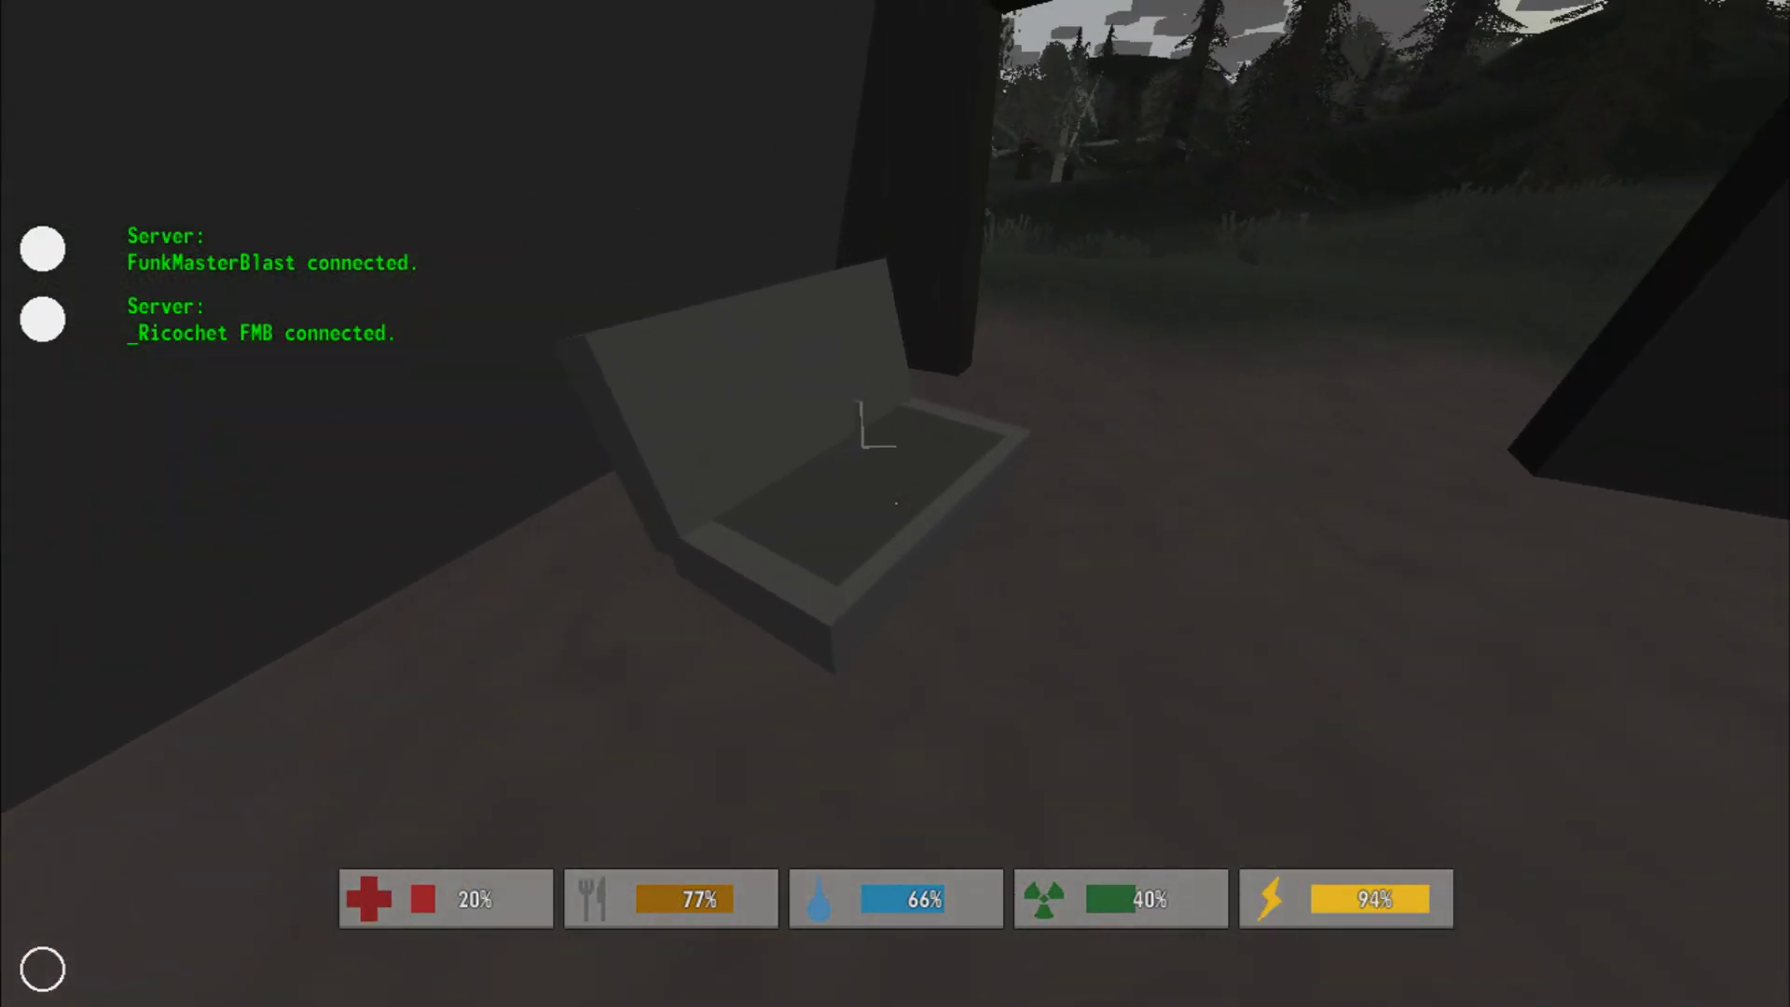
key("f")
- Run back out of the tent to the car door
key("w")
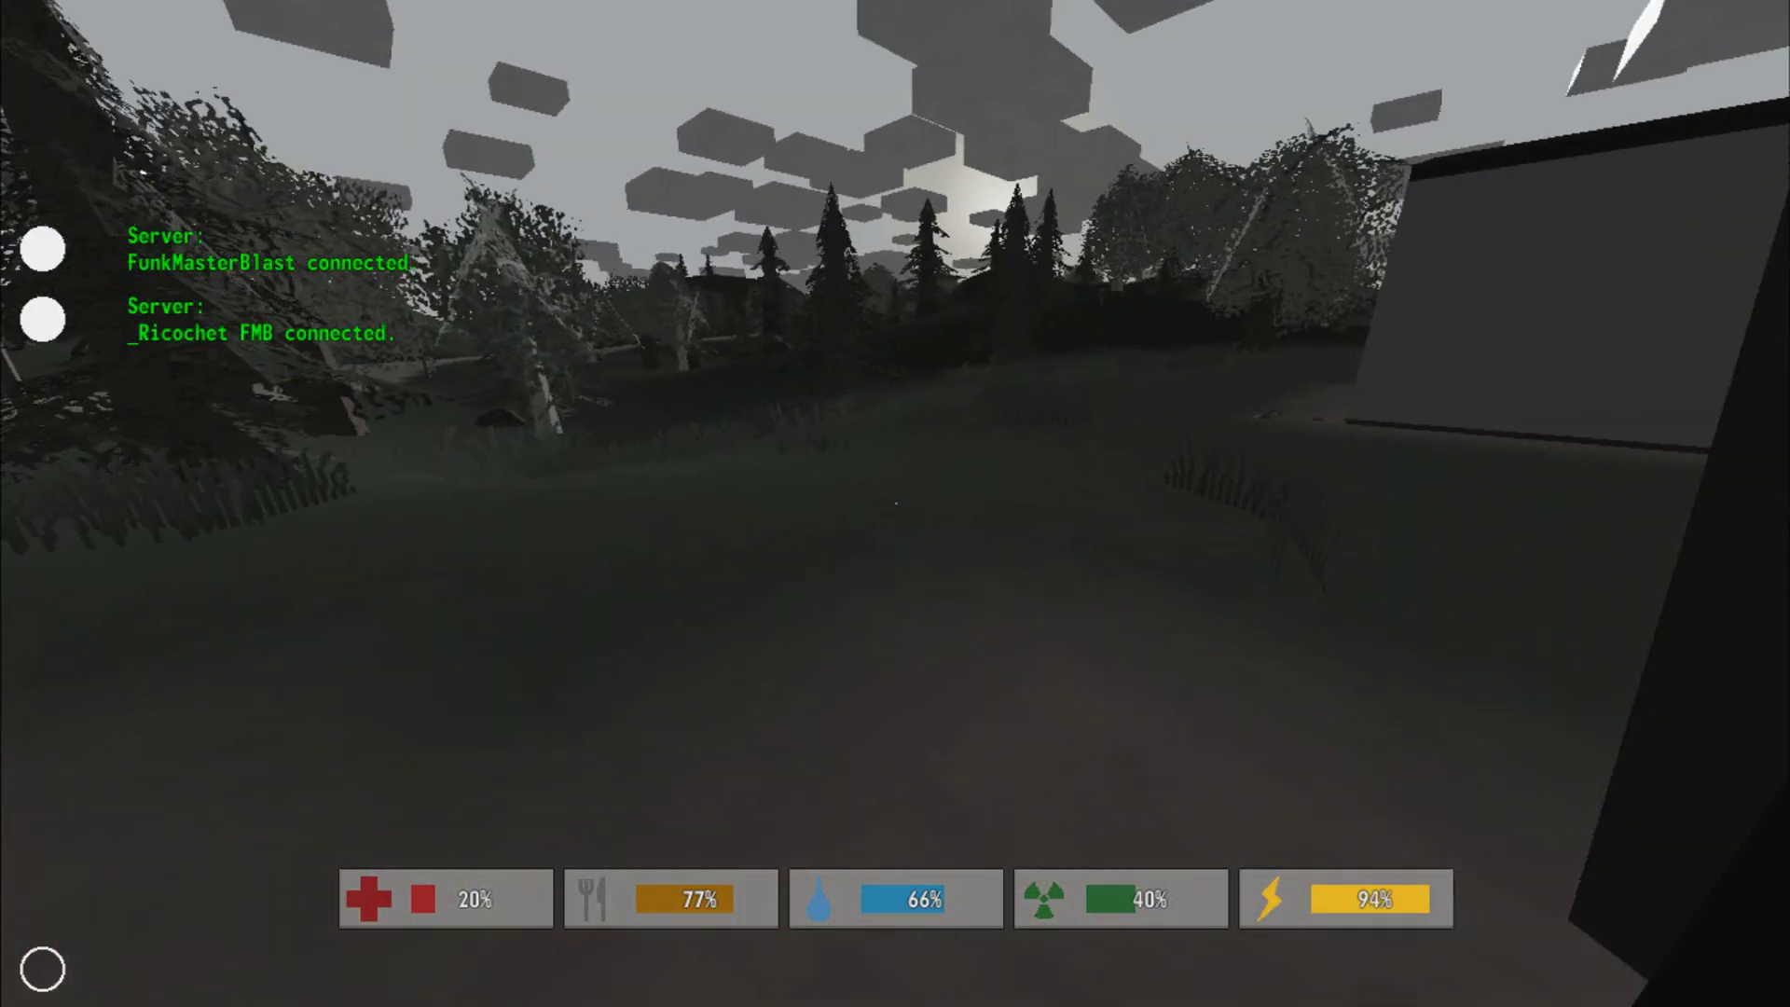
key("w")
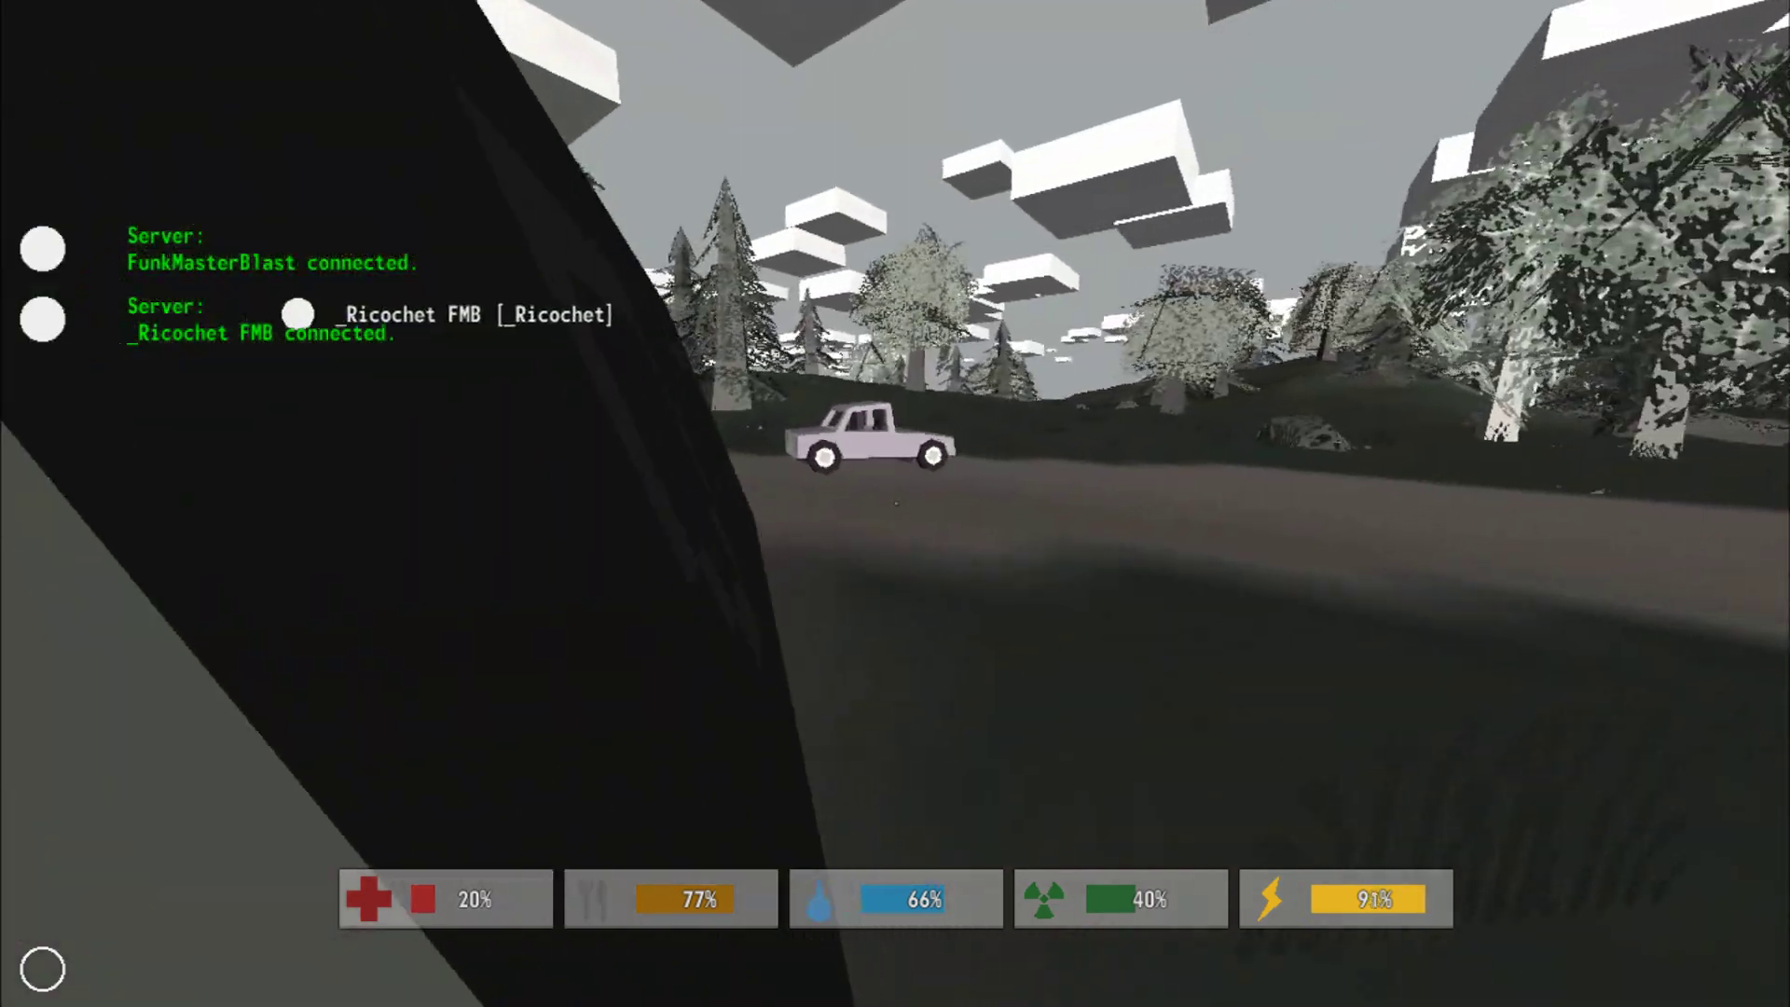
key("w")
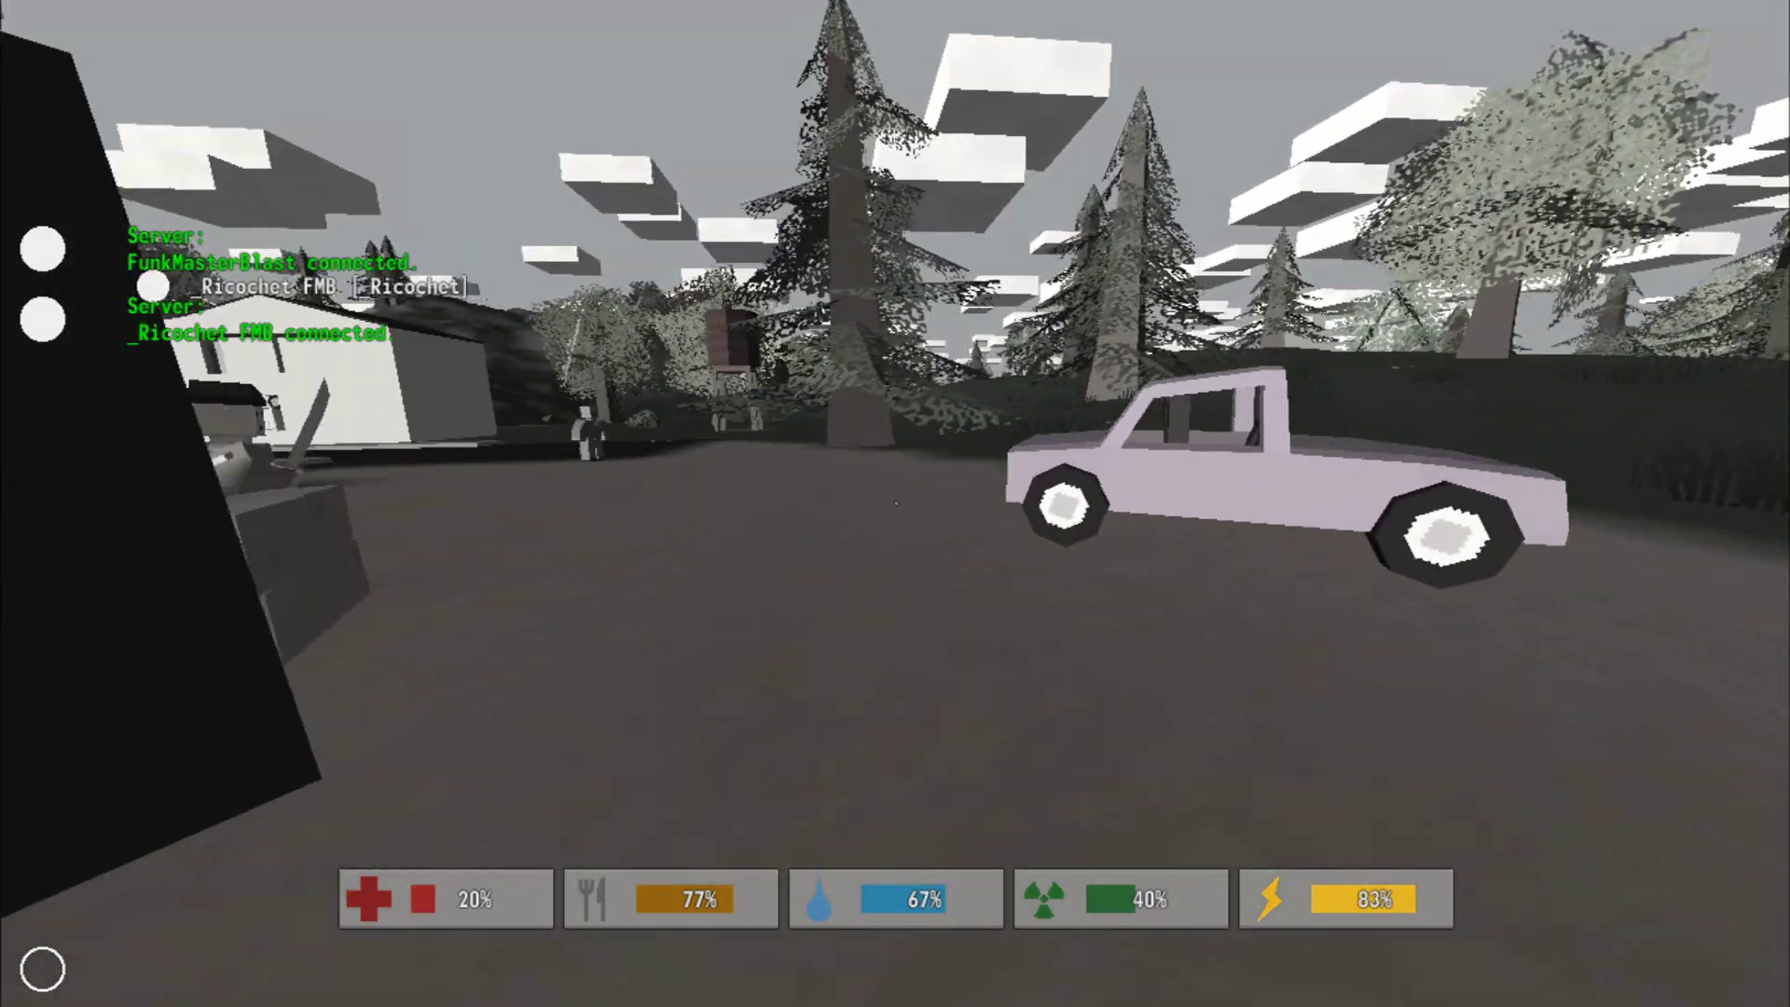
key("w")
- Get back in the pickup and drive off along the curving road
key("f")
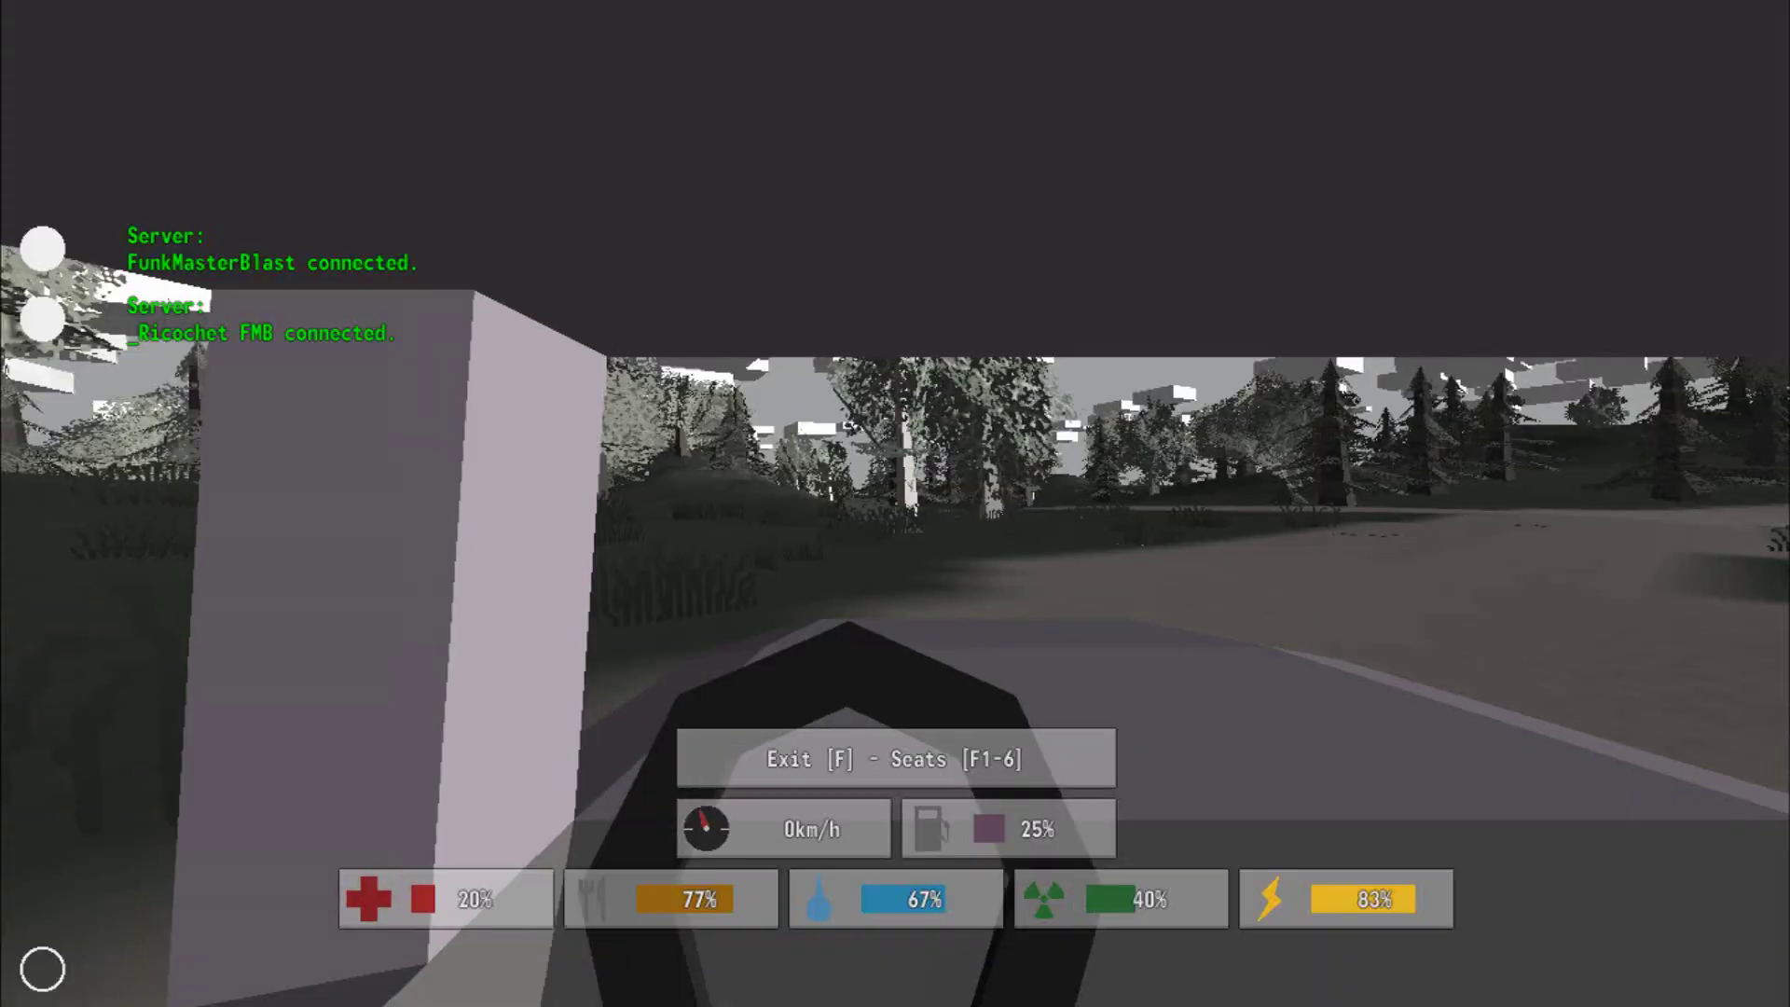
key("w")
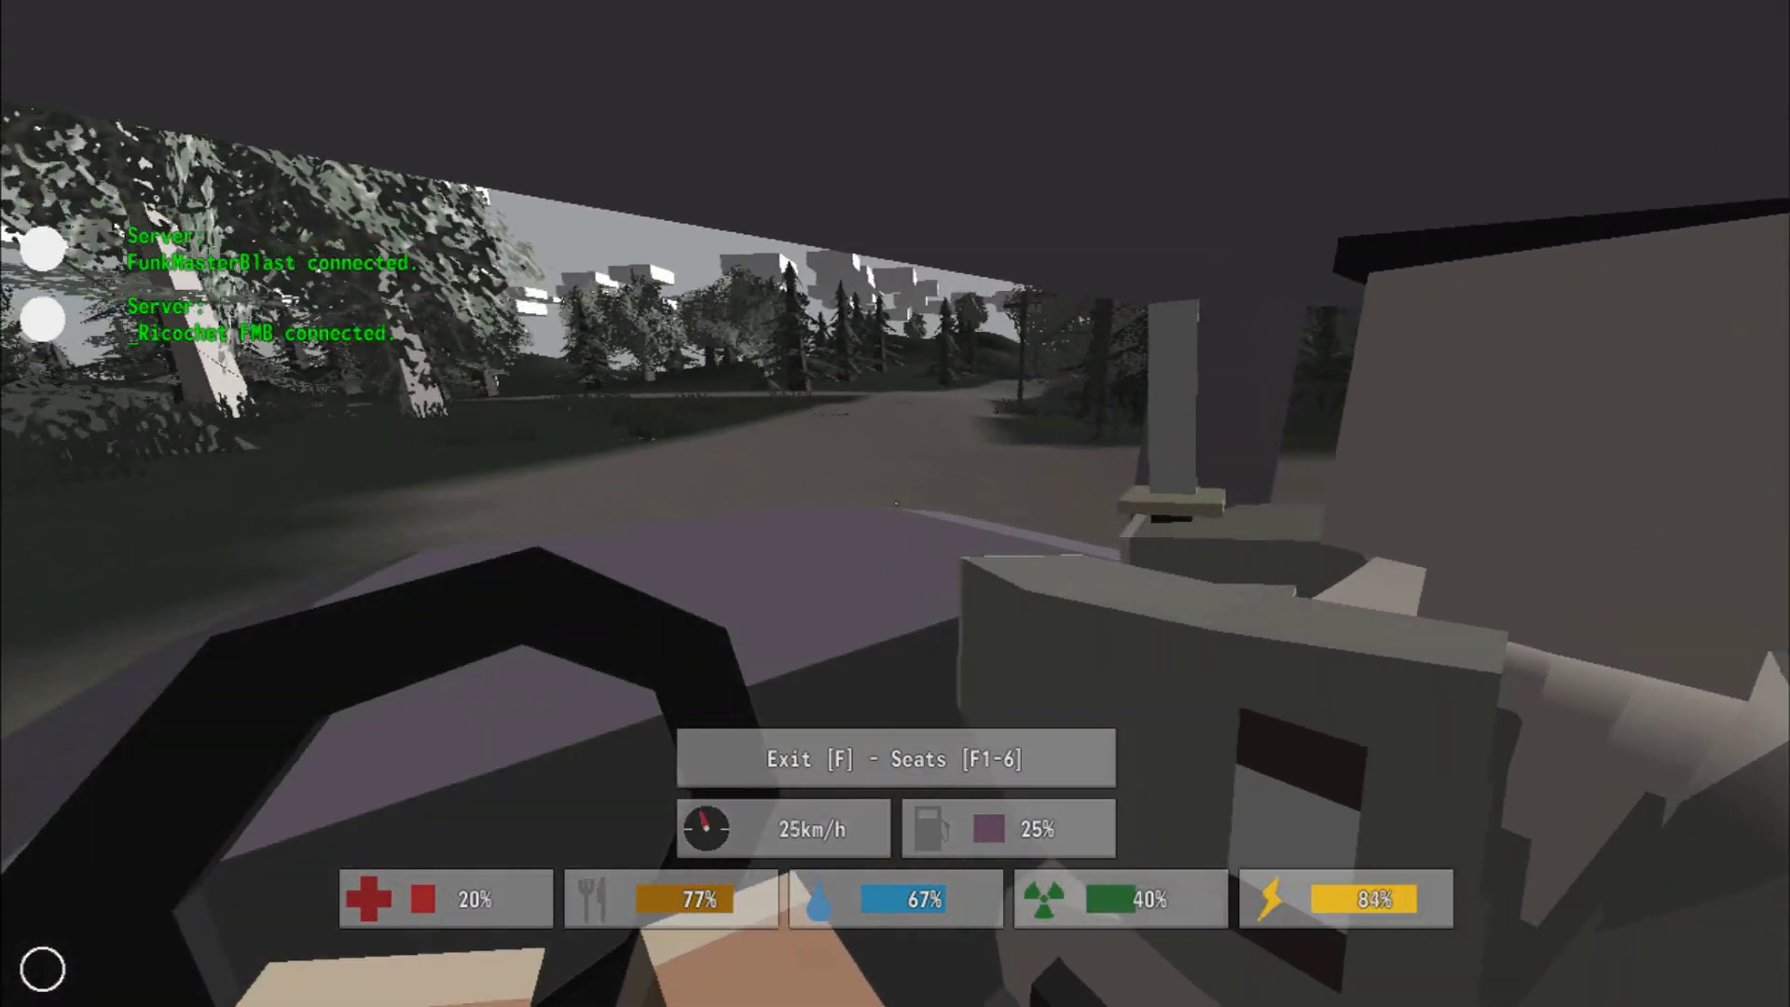
key("w")
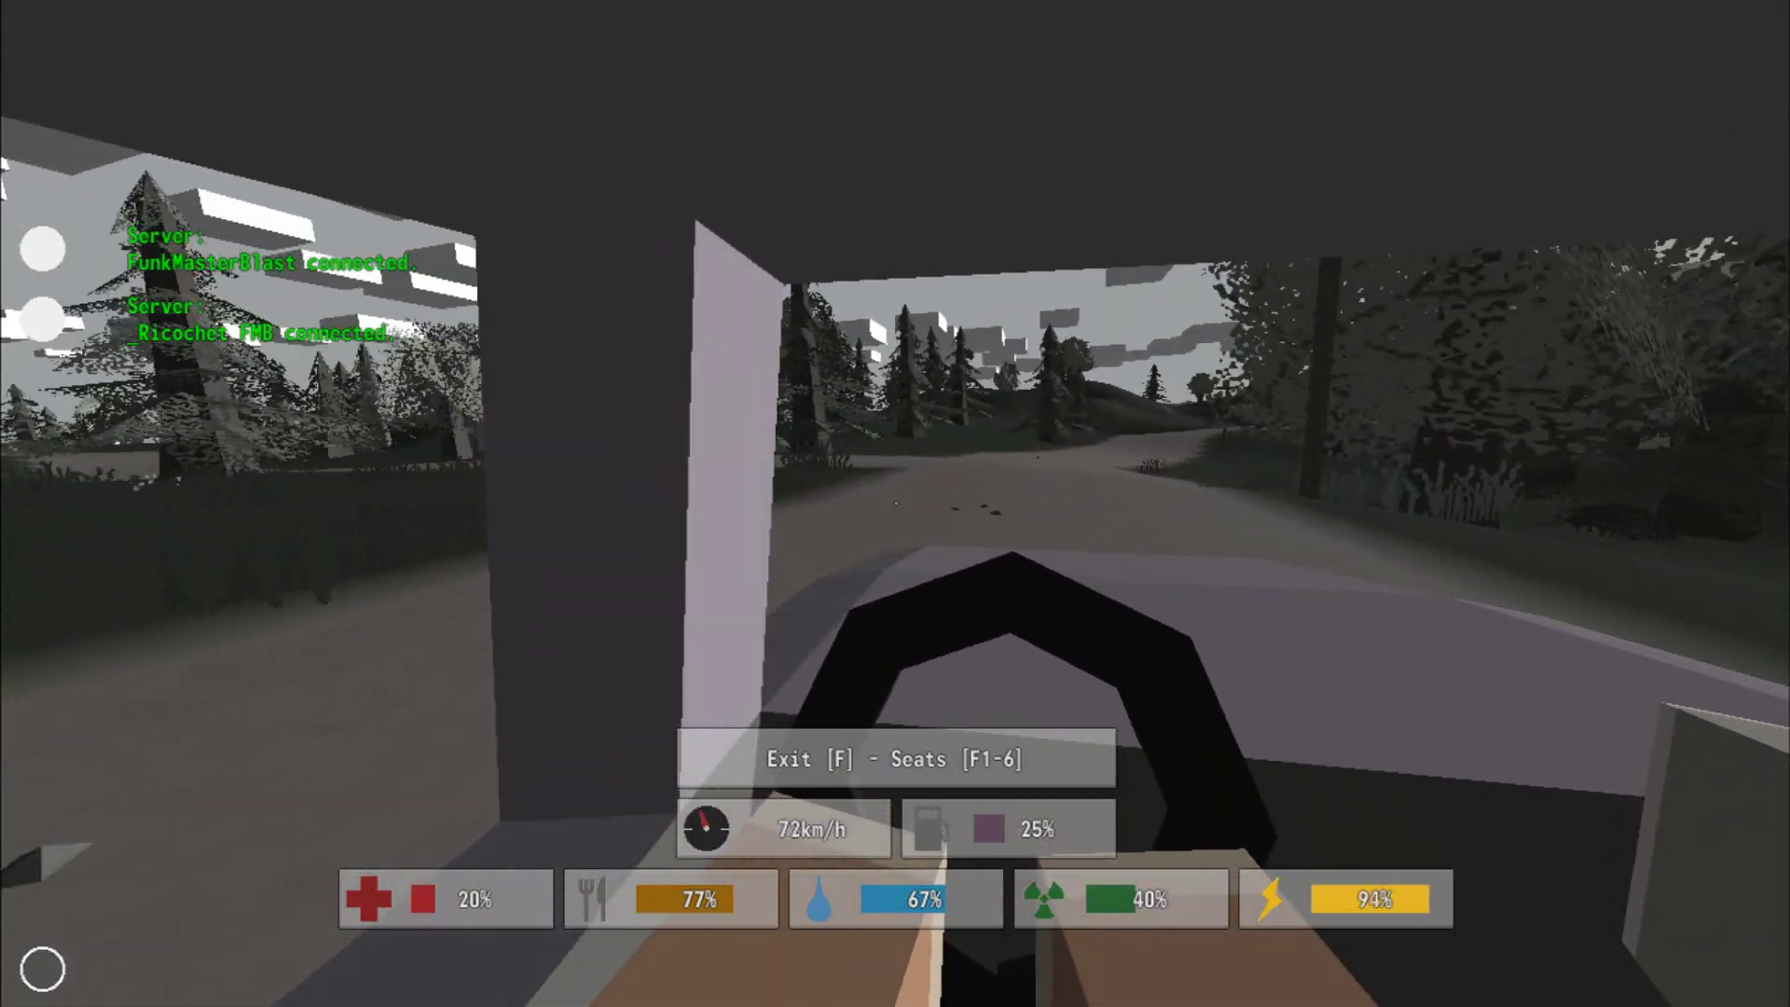
key("w")
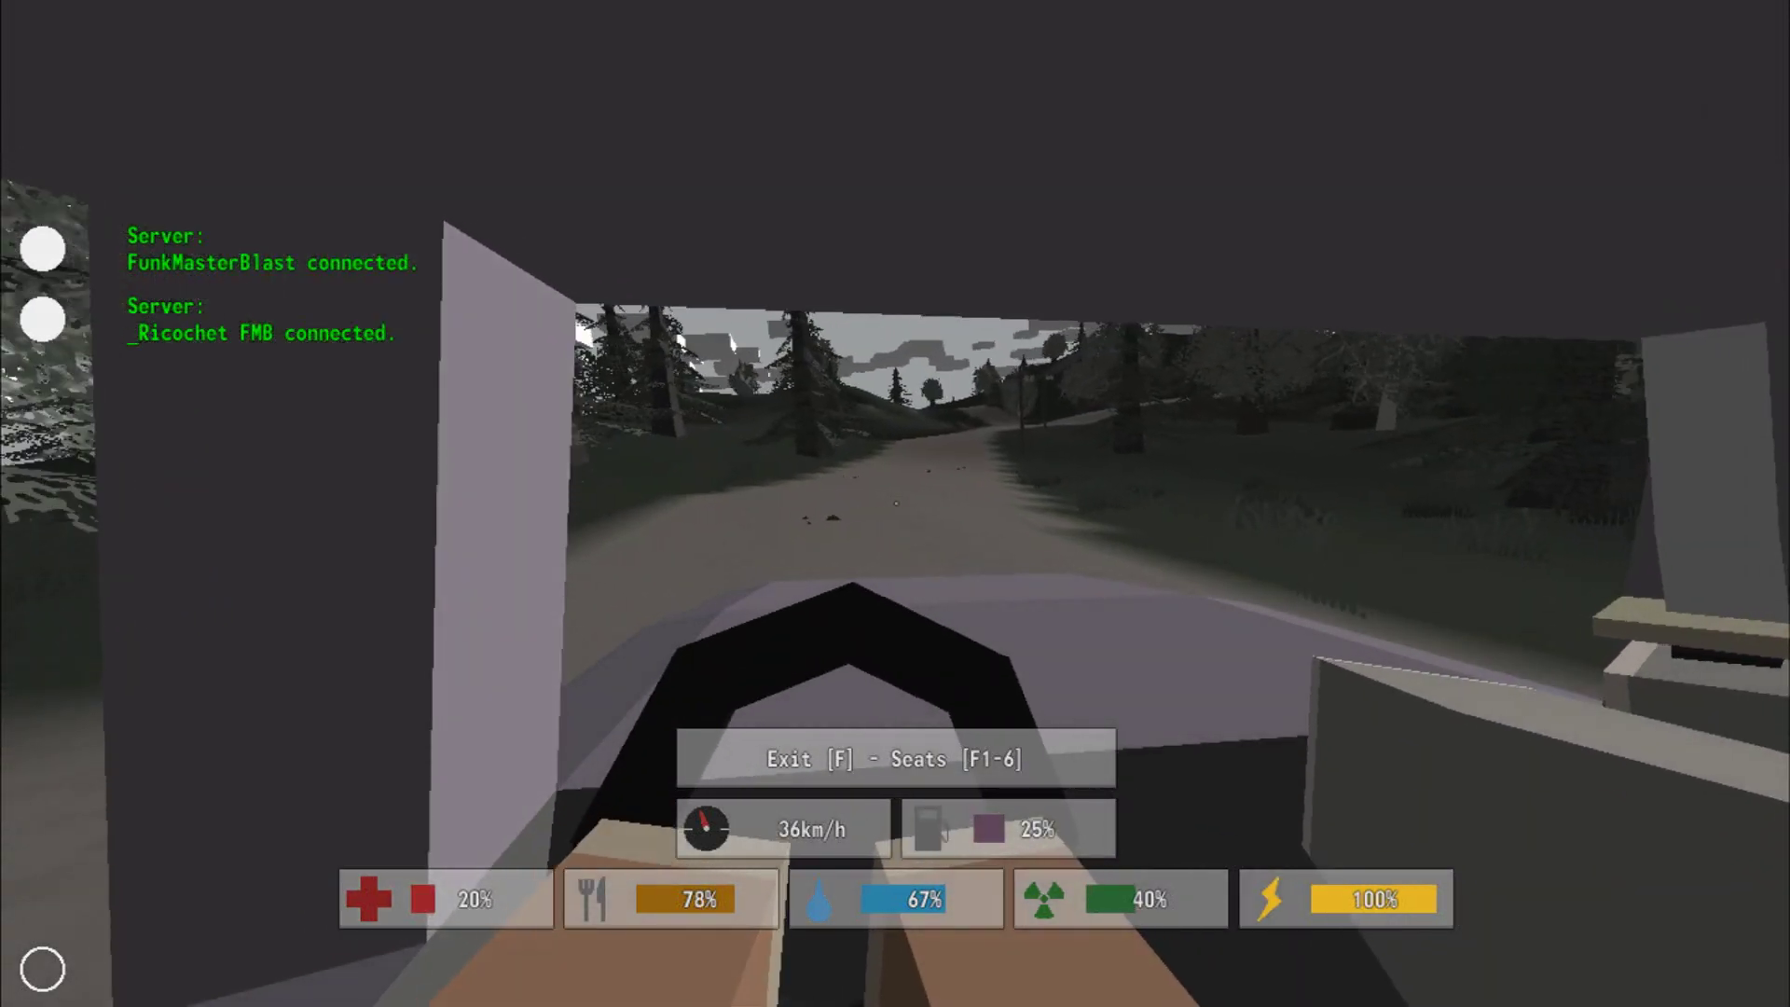
key("w")
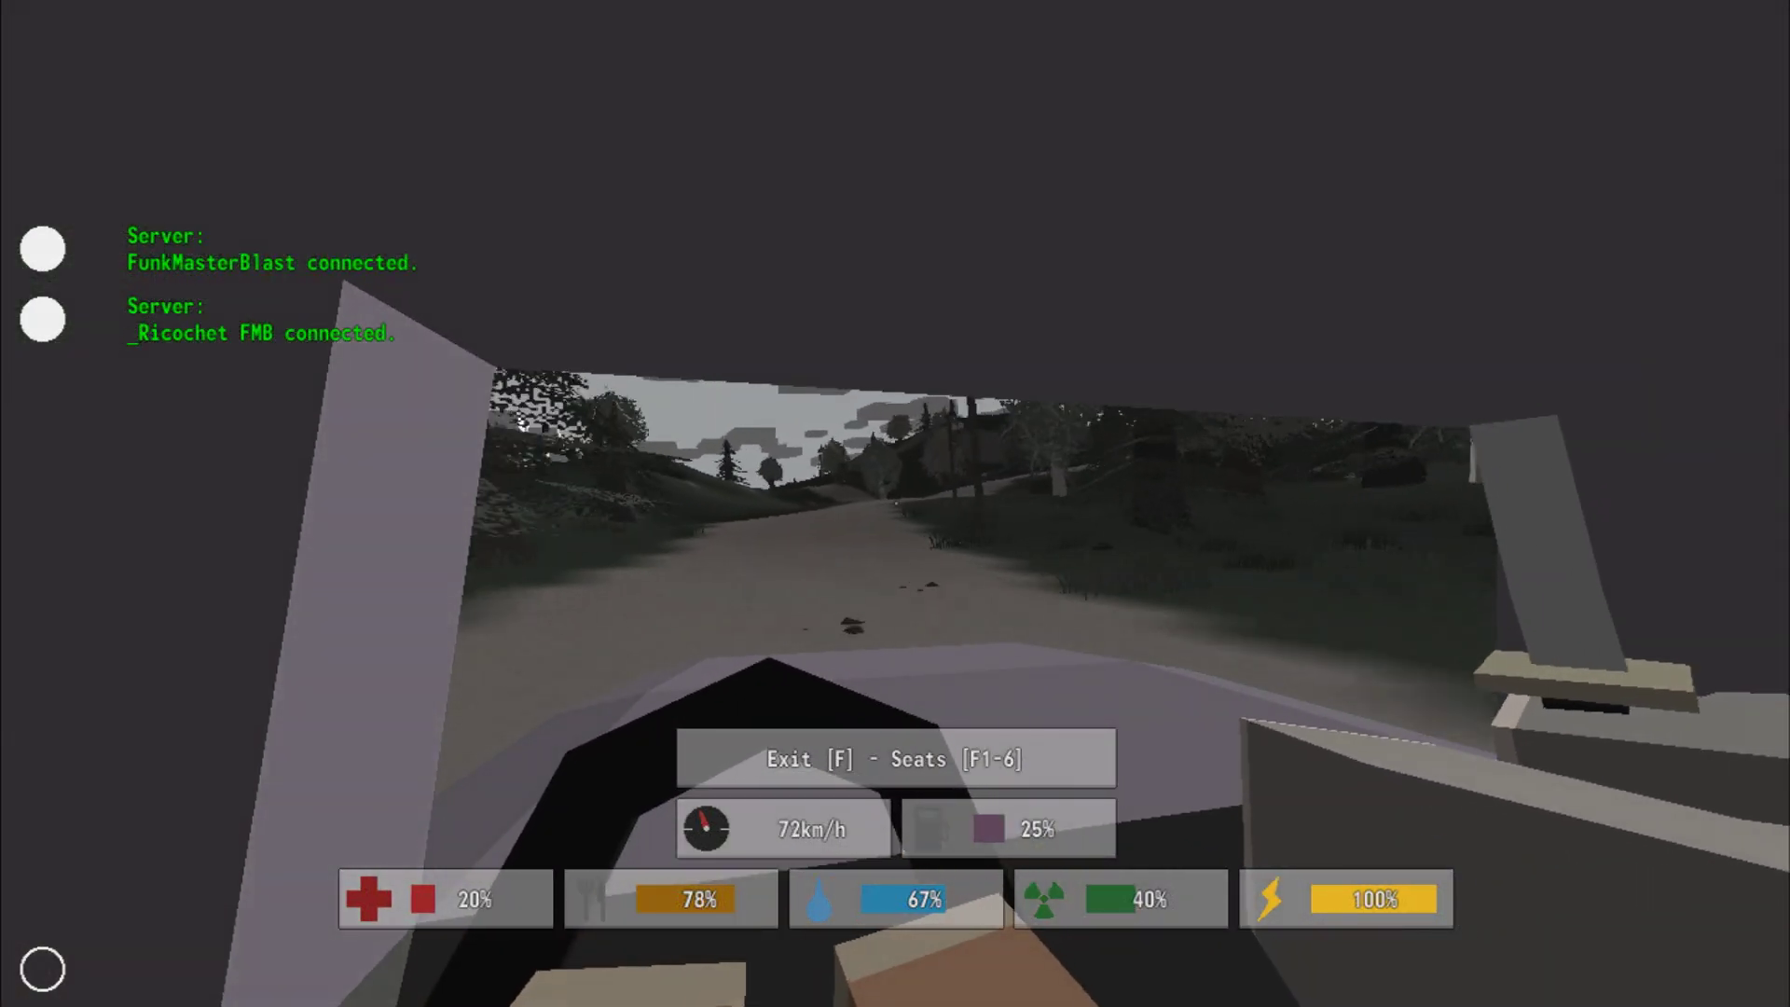
key("w")
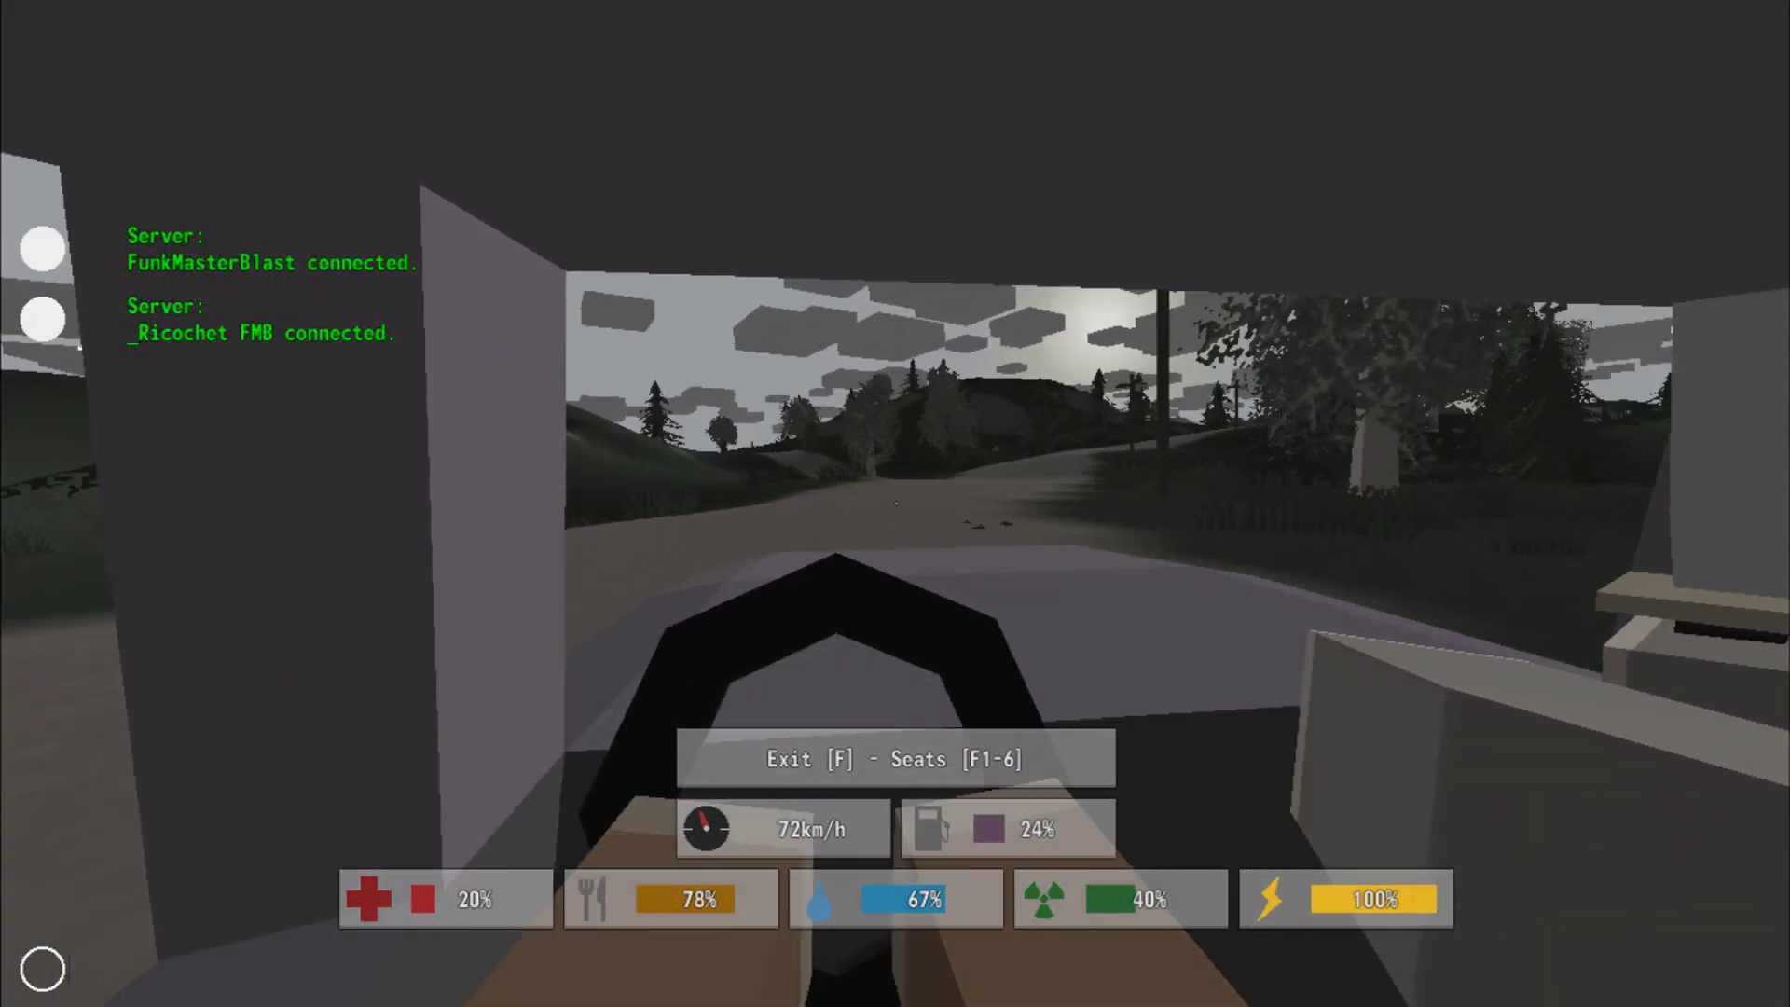
key("w")
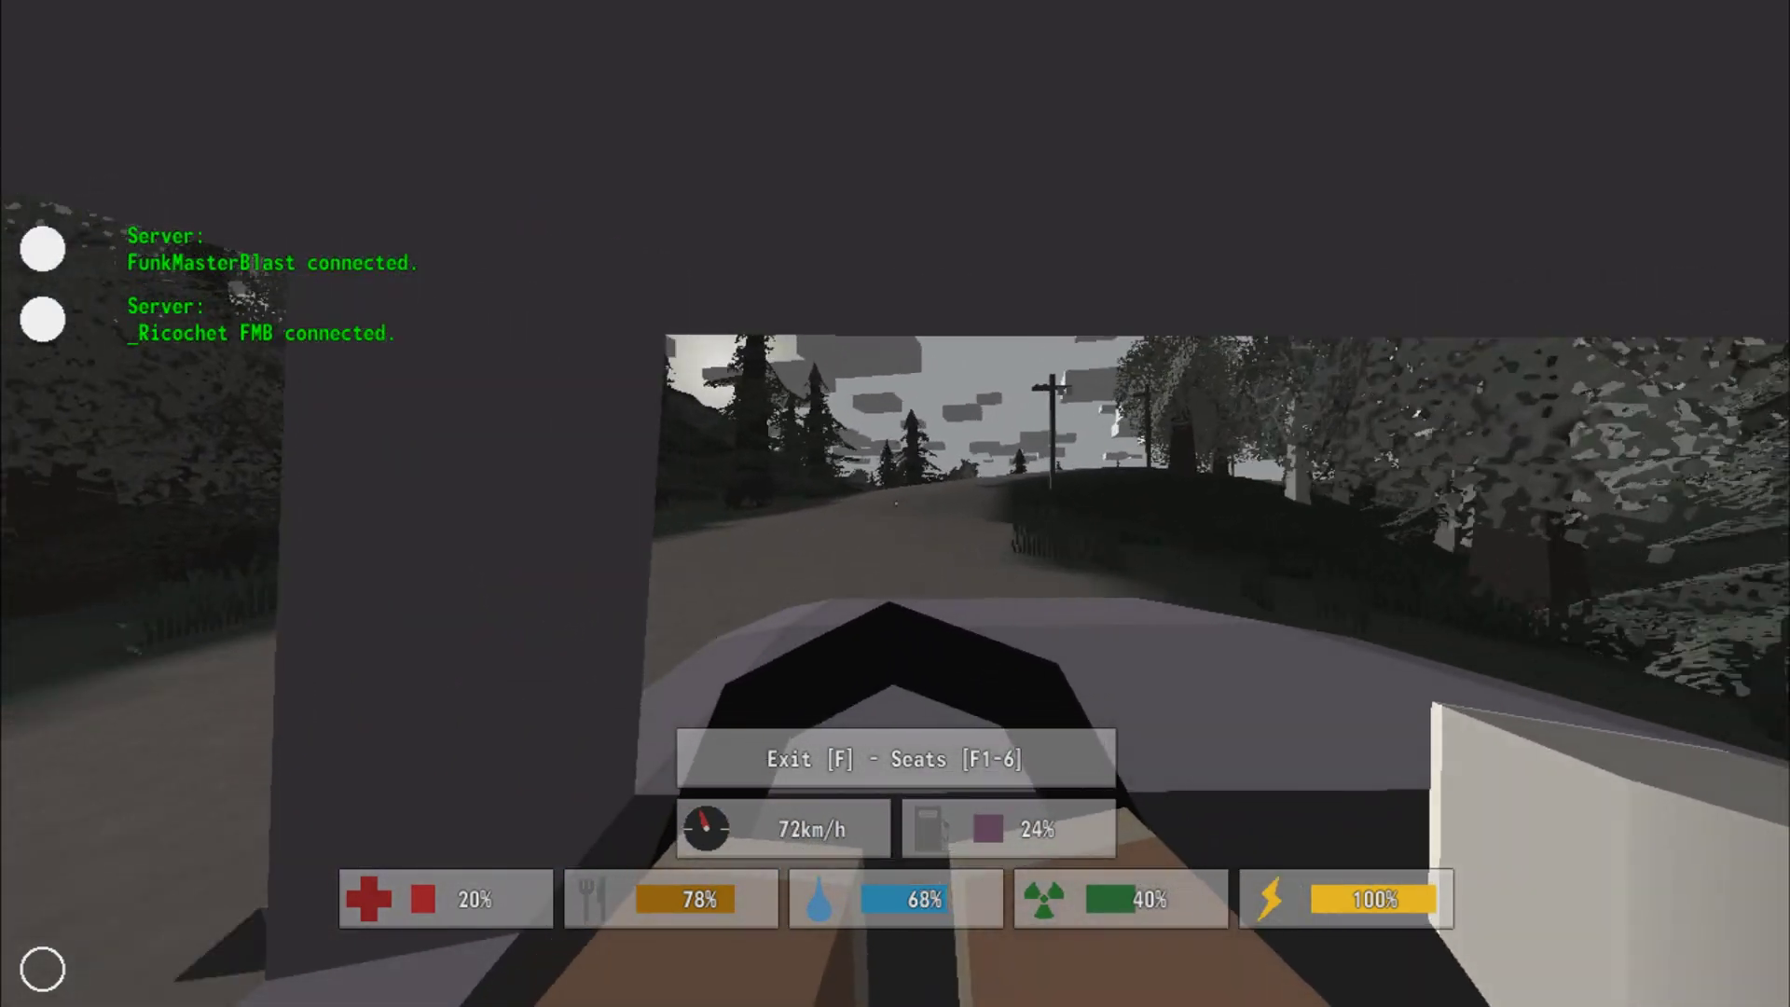
- Drive uphill around the bends toward the houses, then get out on the road
key("w")
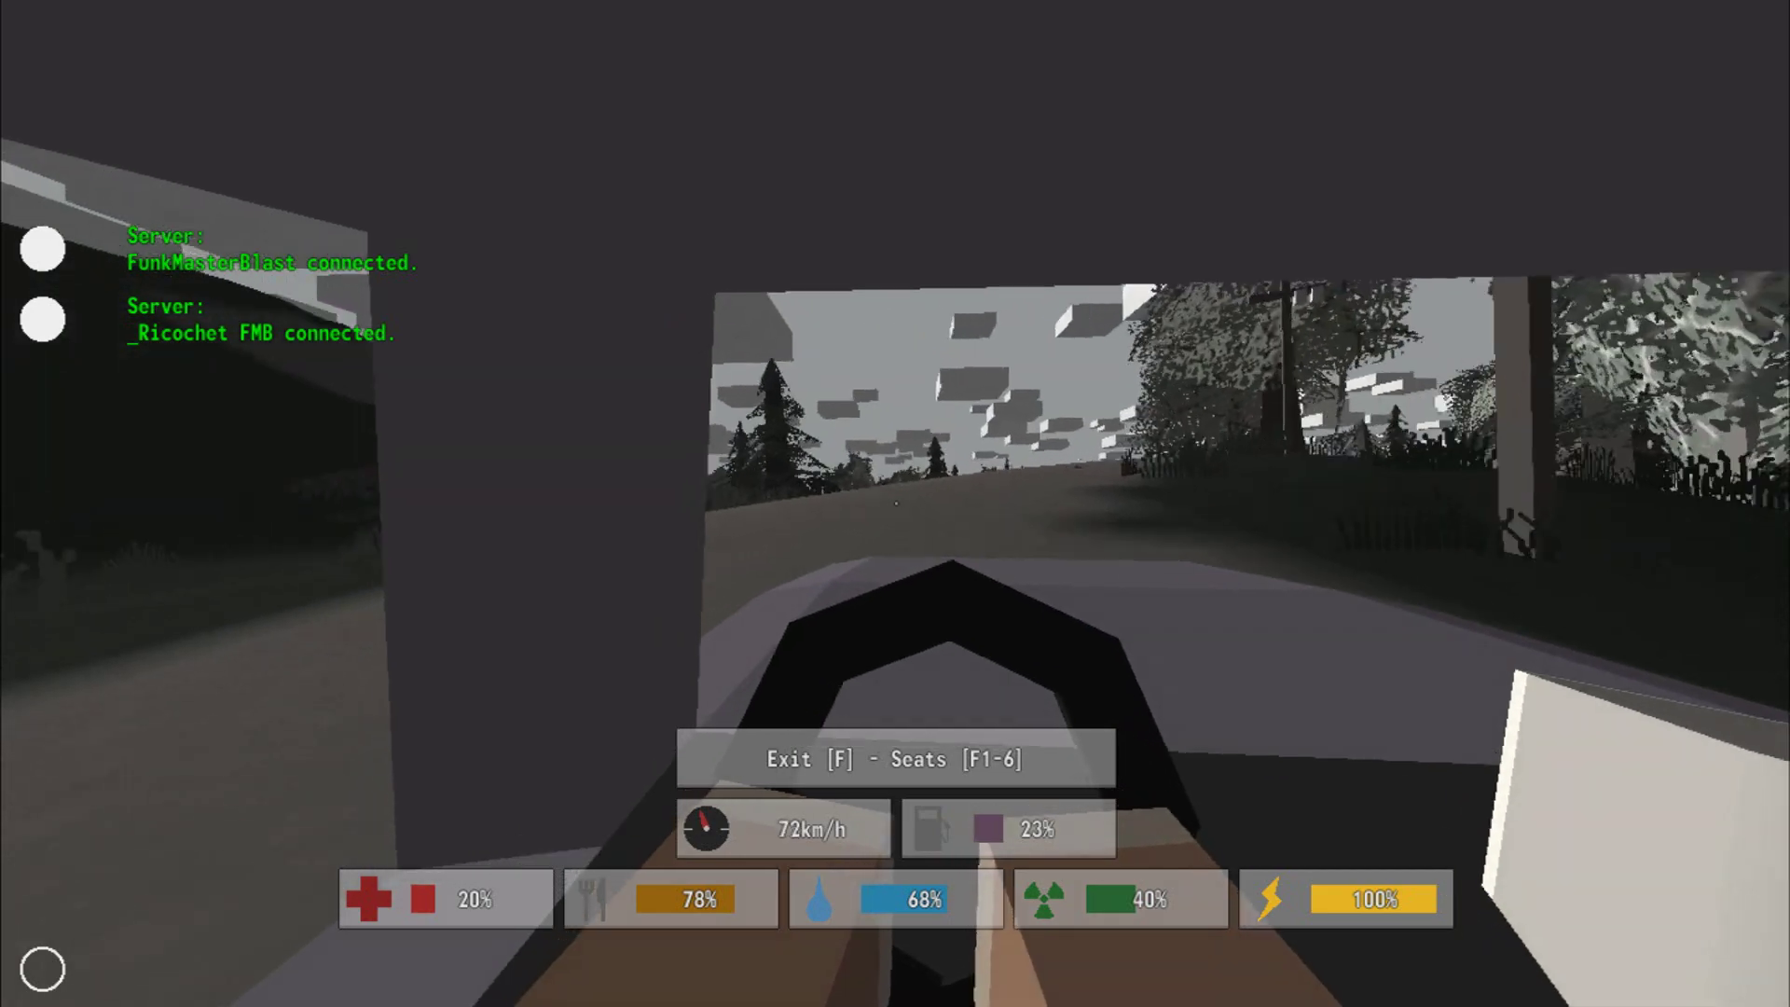
key("w")
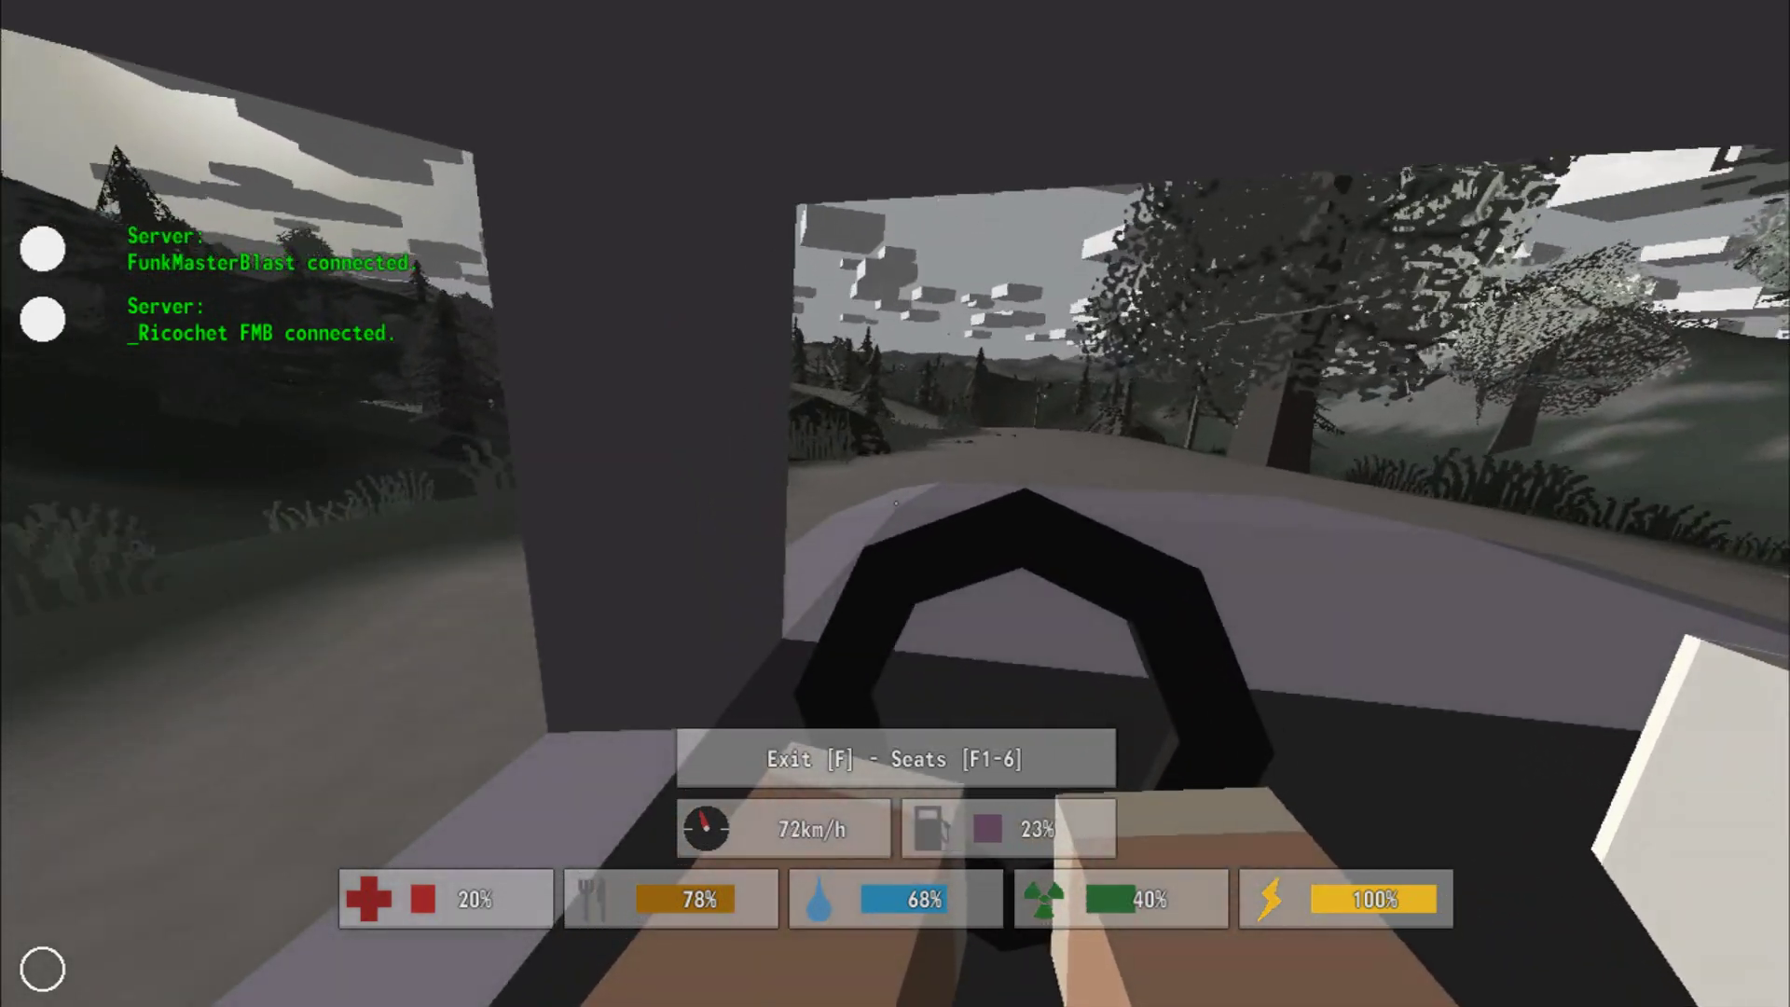
key("w")
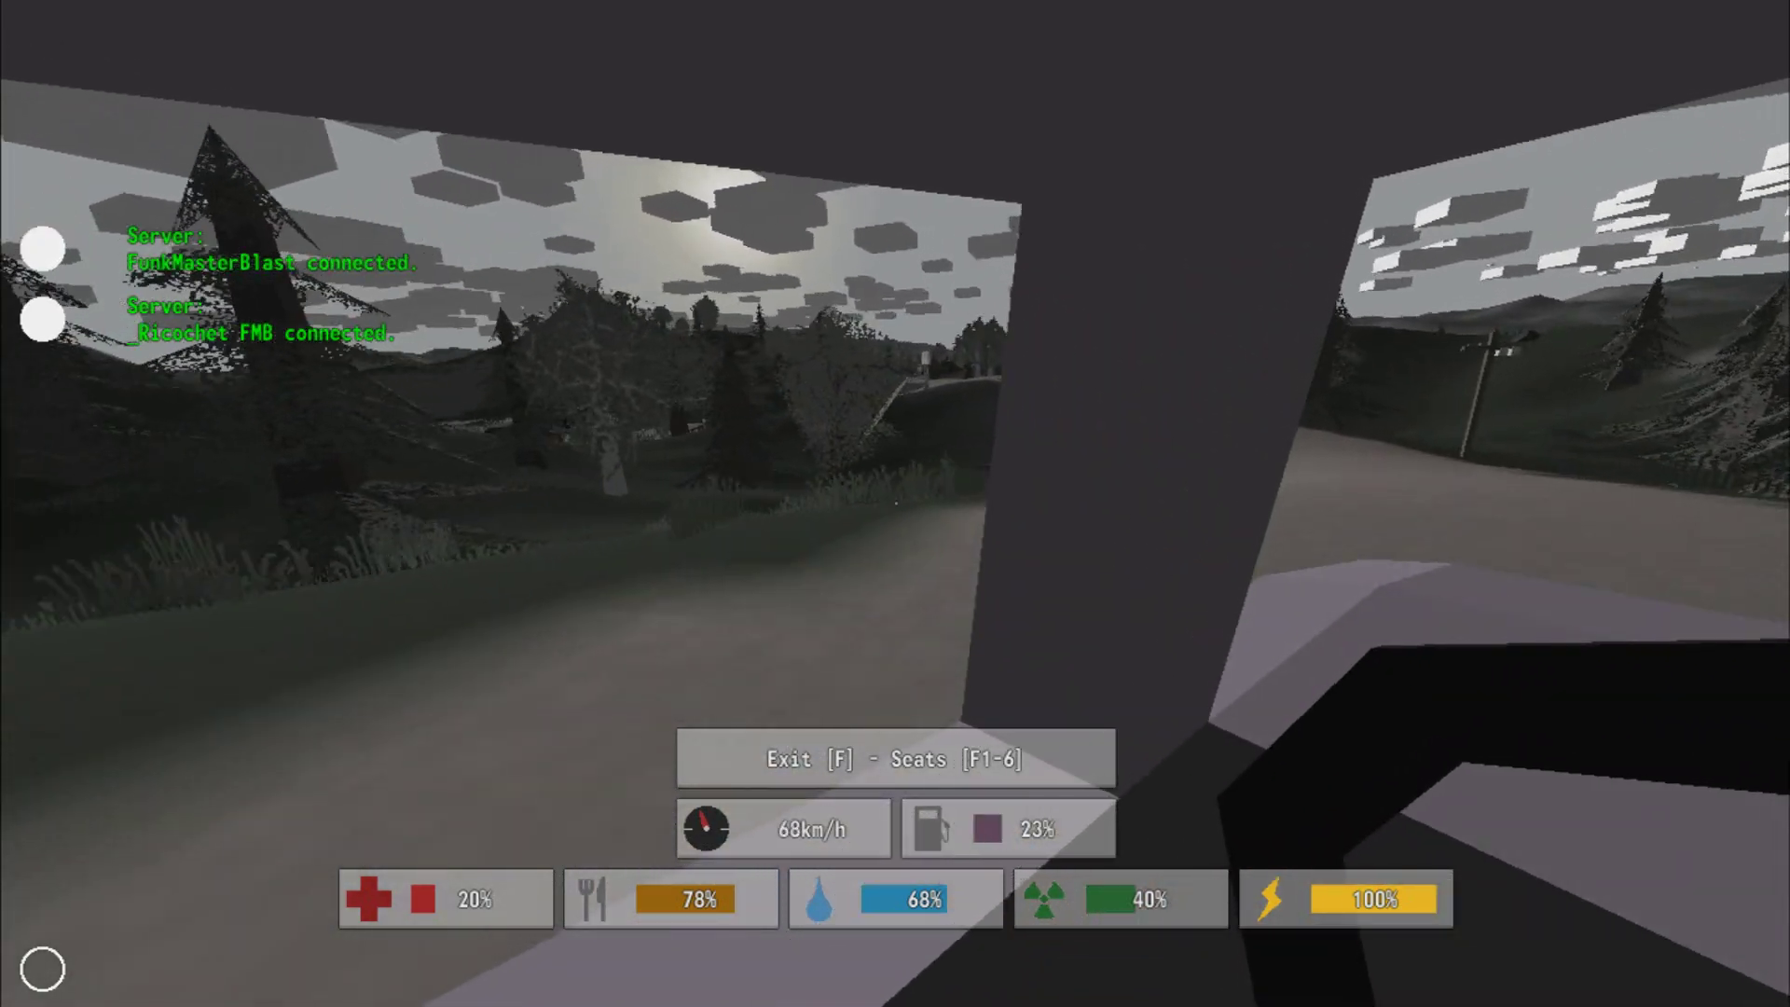
key("w")
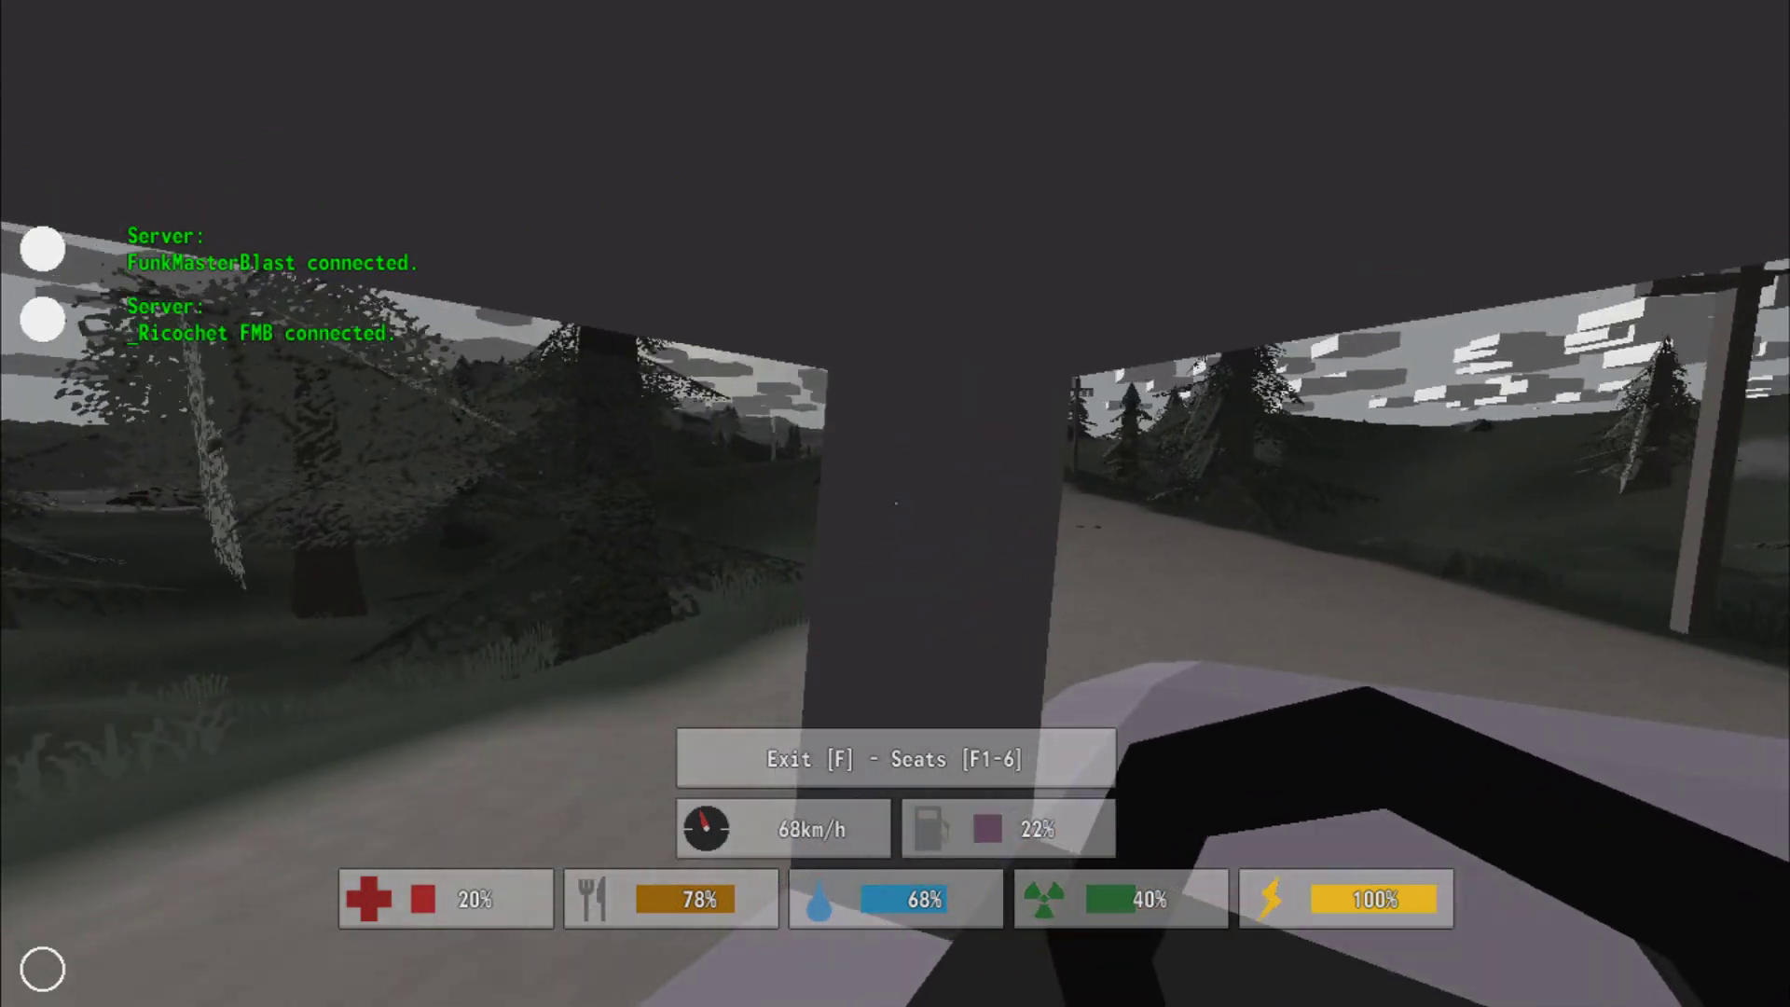
key("w")
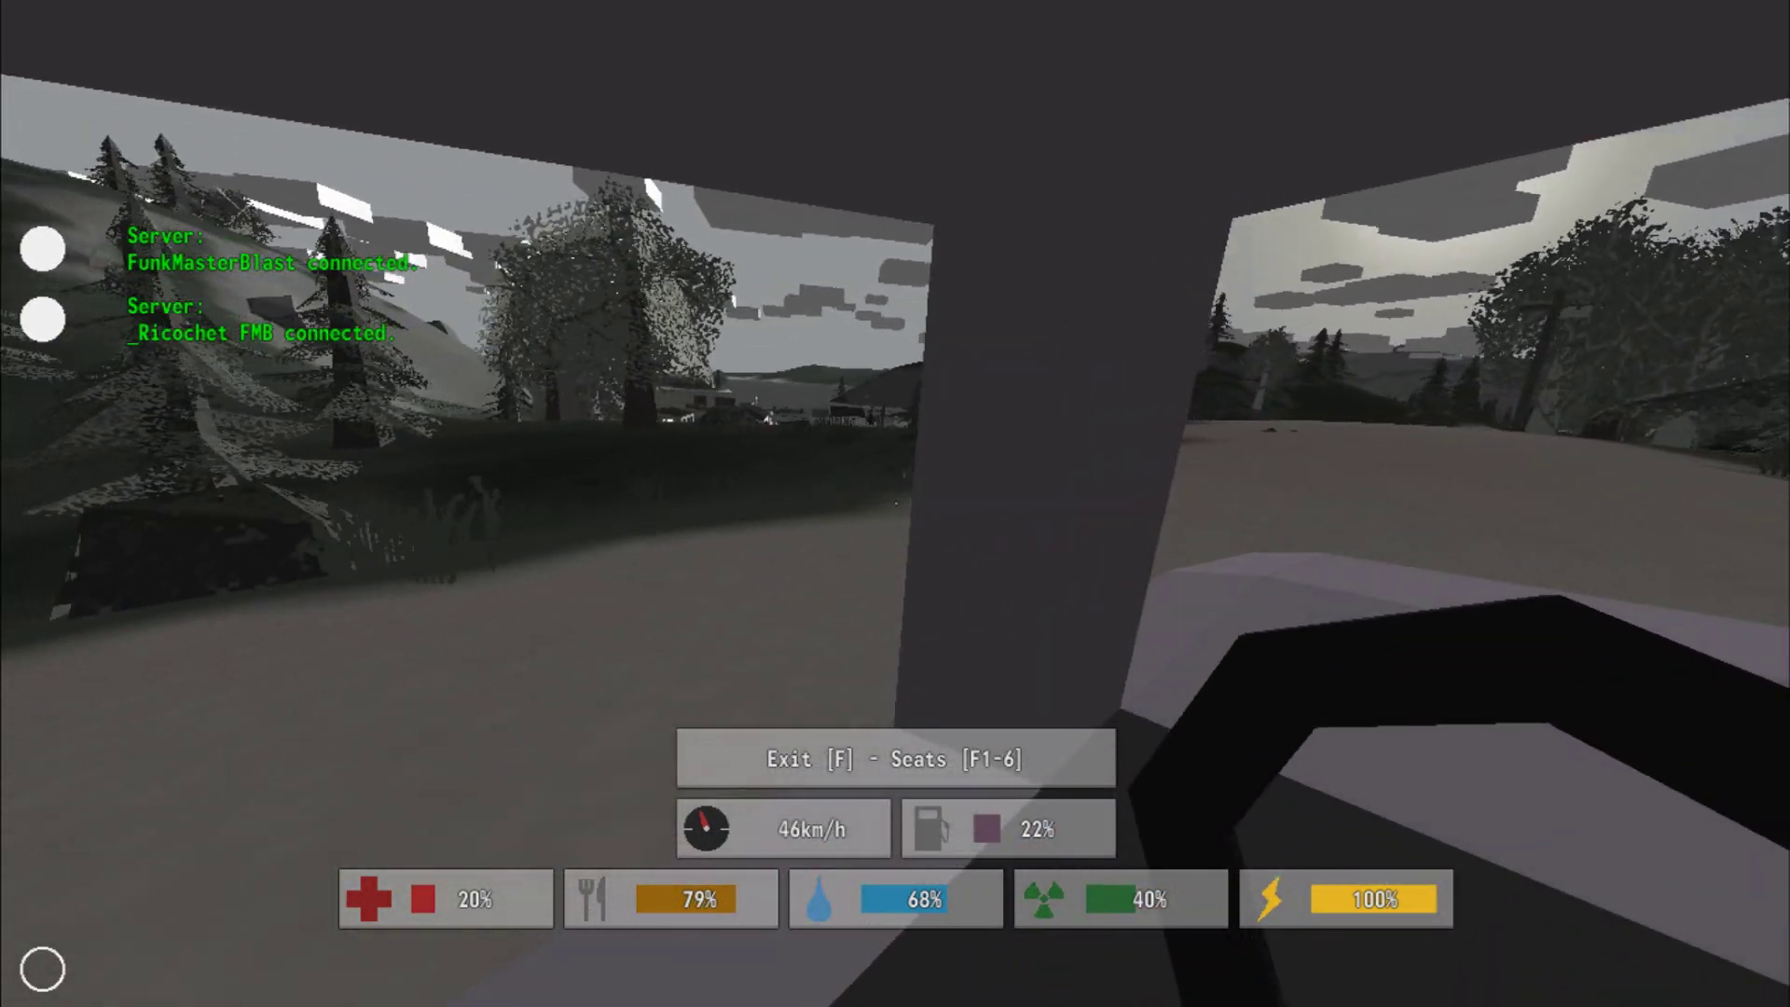
key("w")
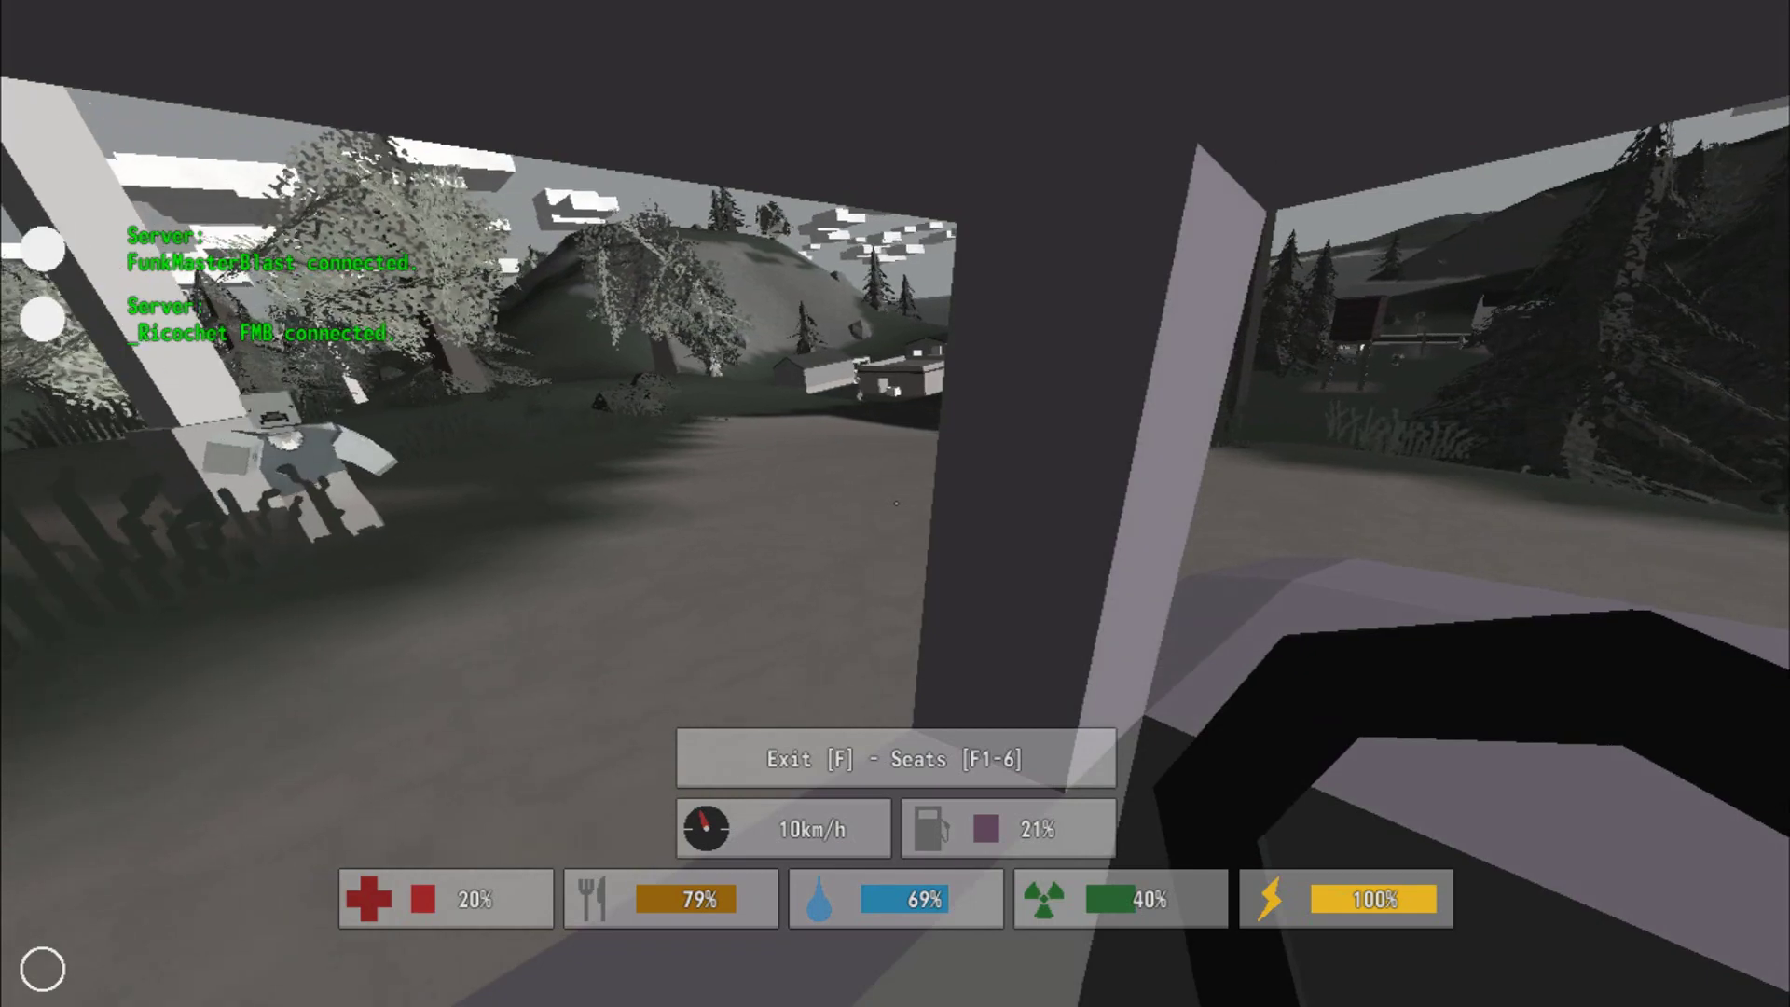
key("f")
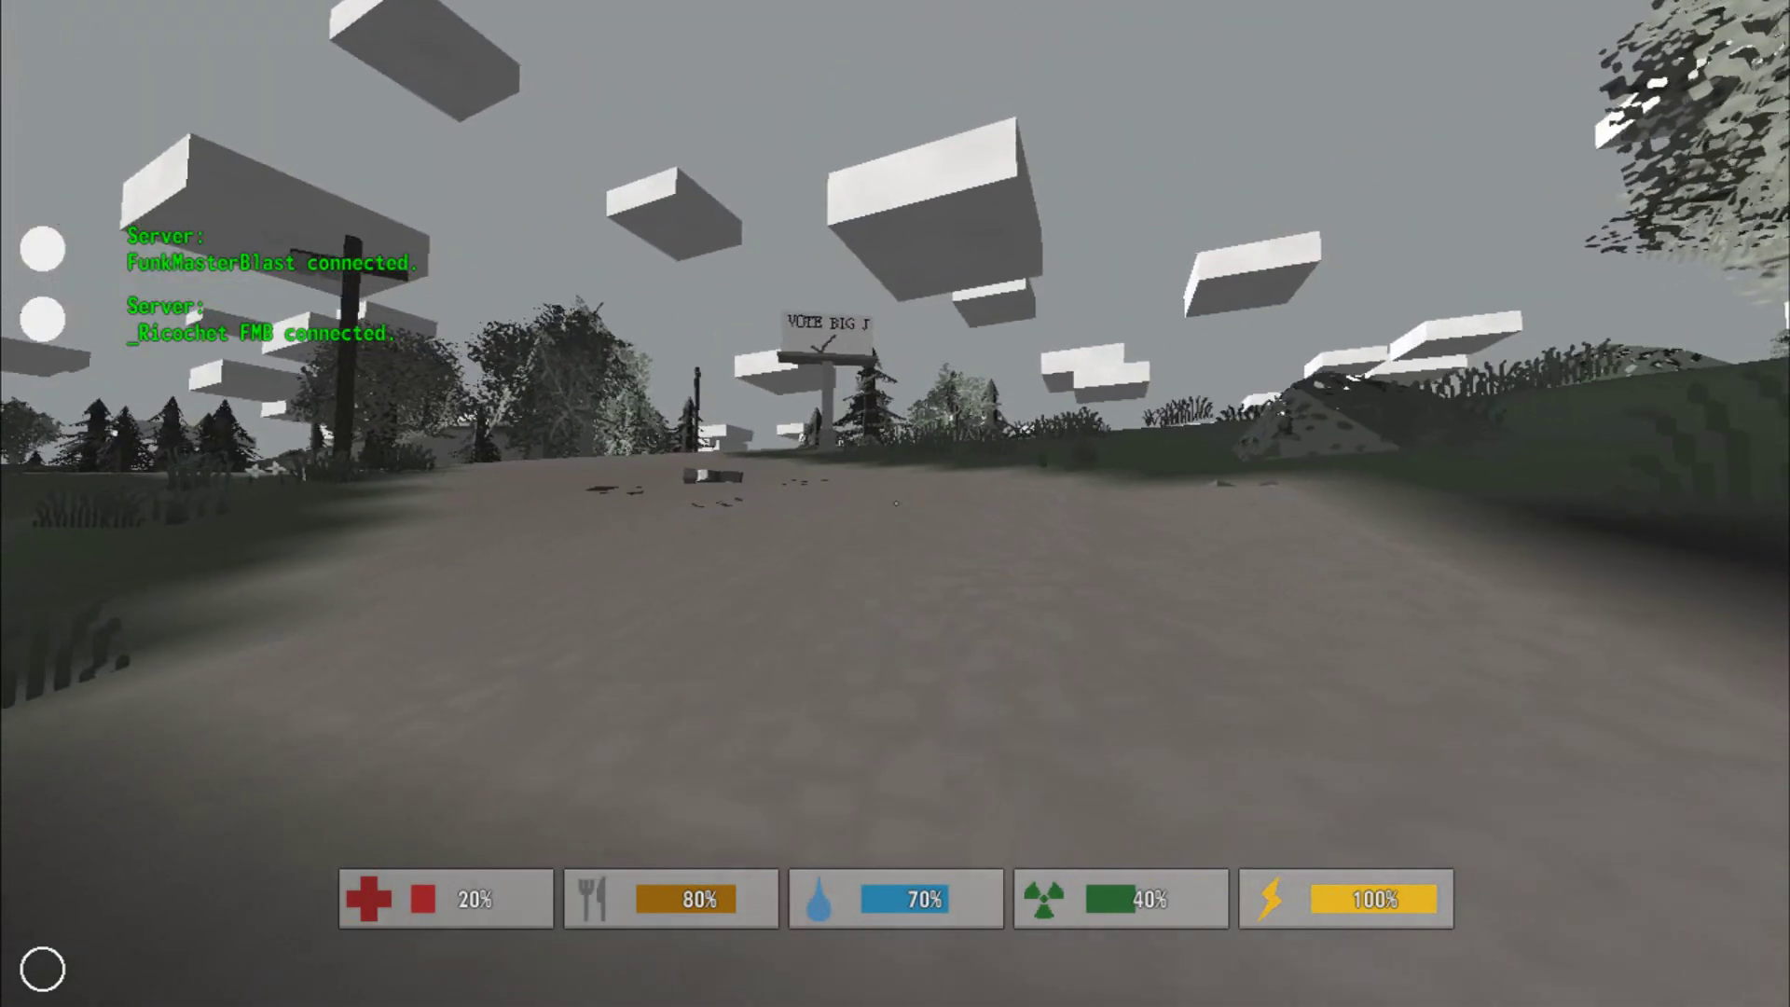
- Run along the hilltop road and grassy slope, then sprint to the white car and get in
key("w")
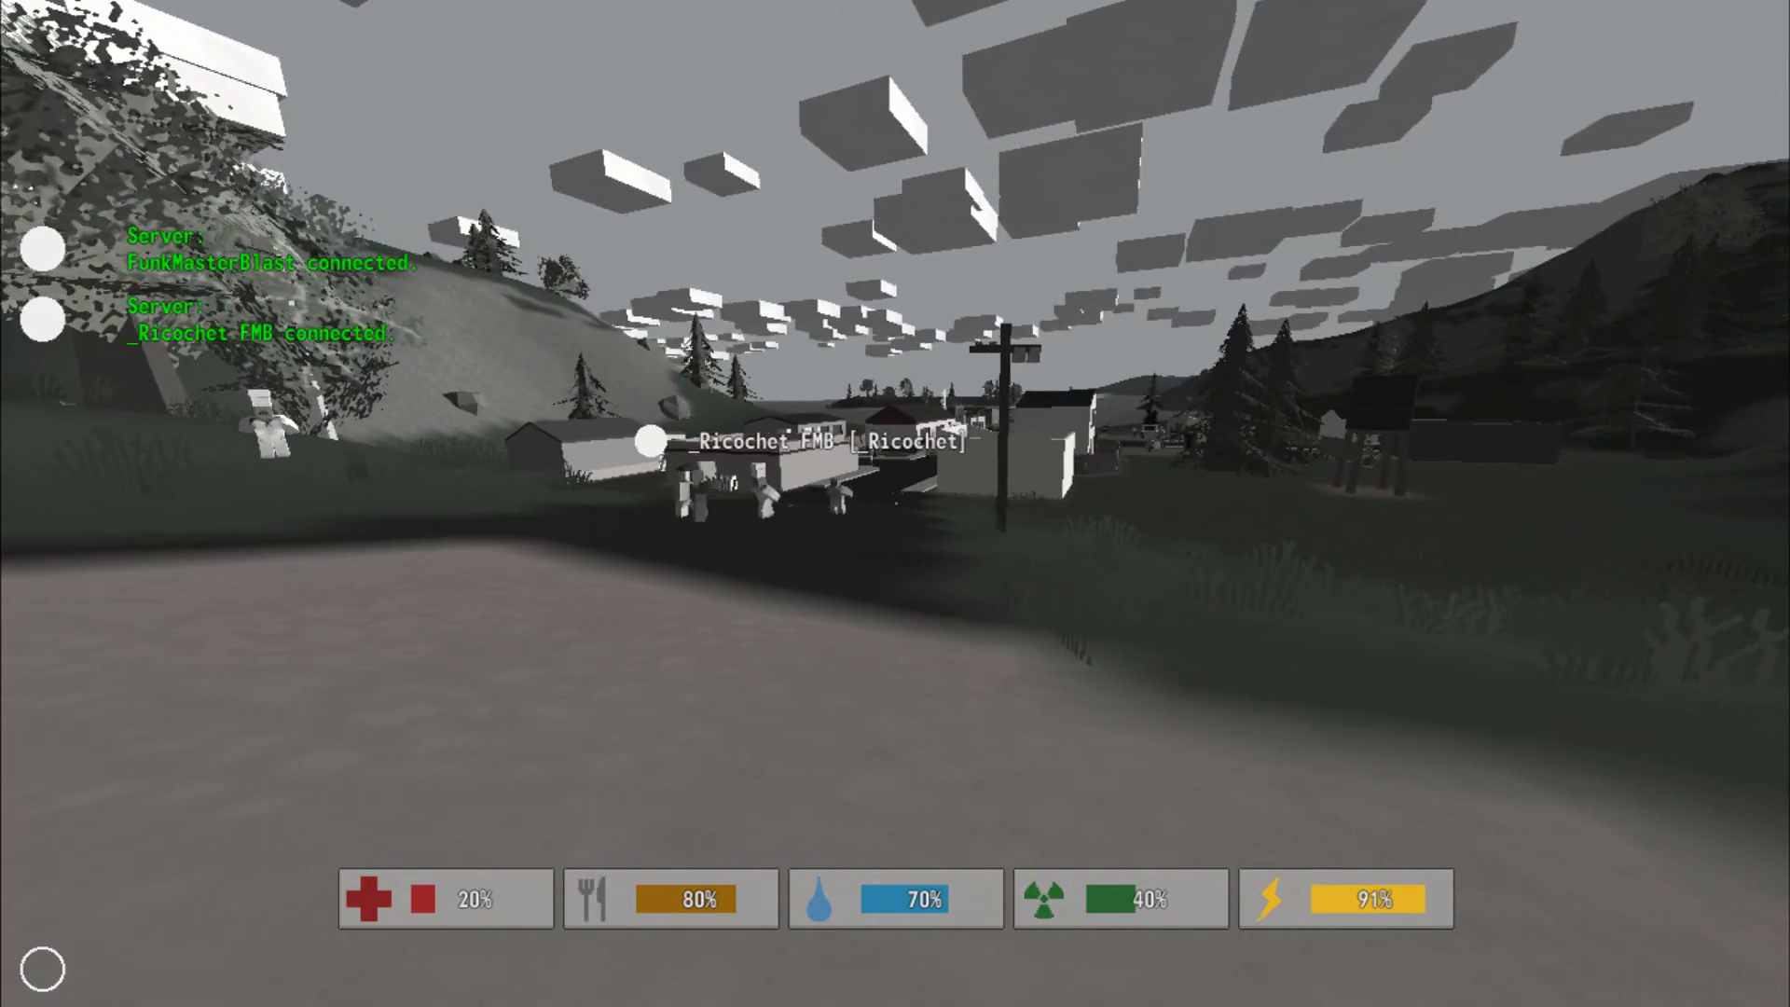
key("w")
key("w")
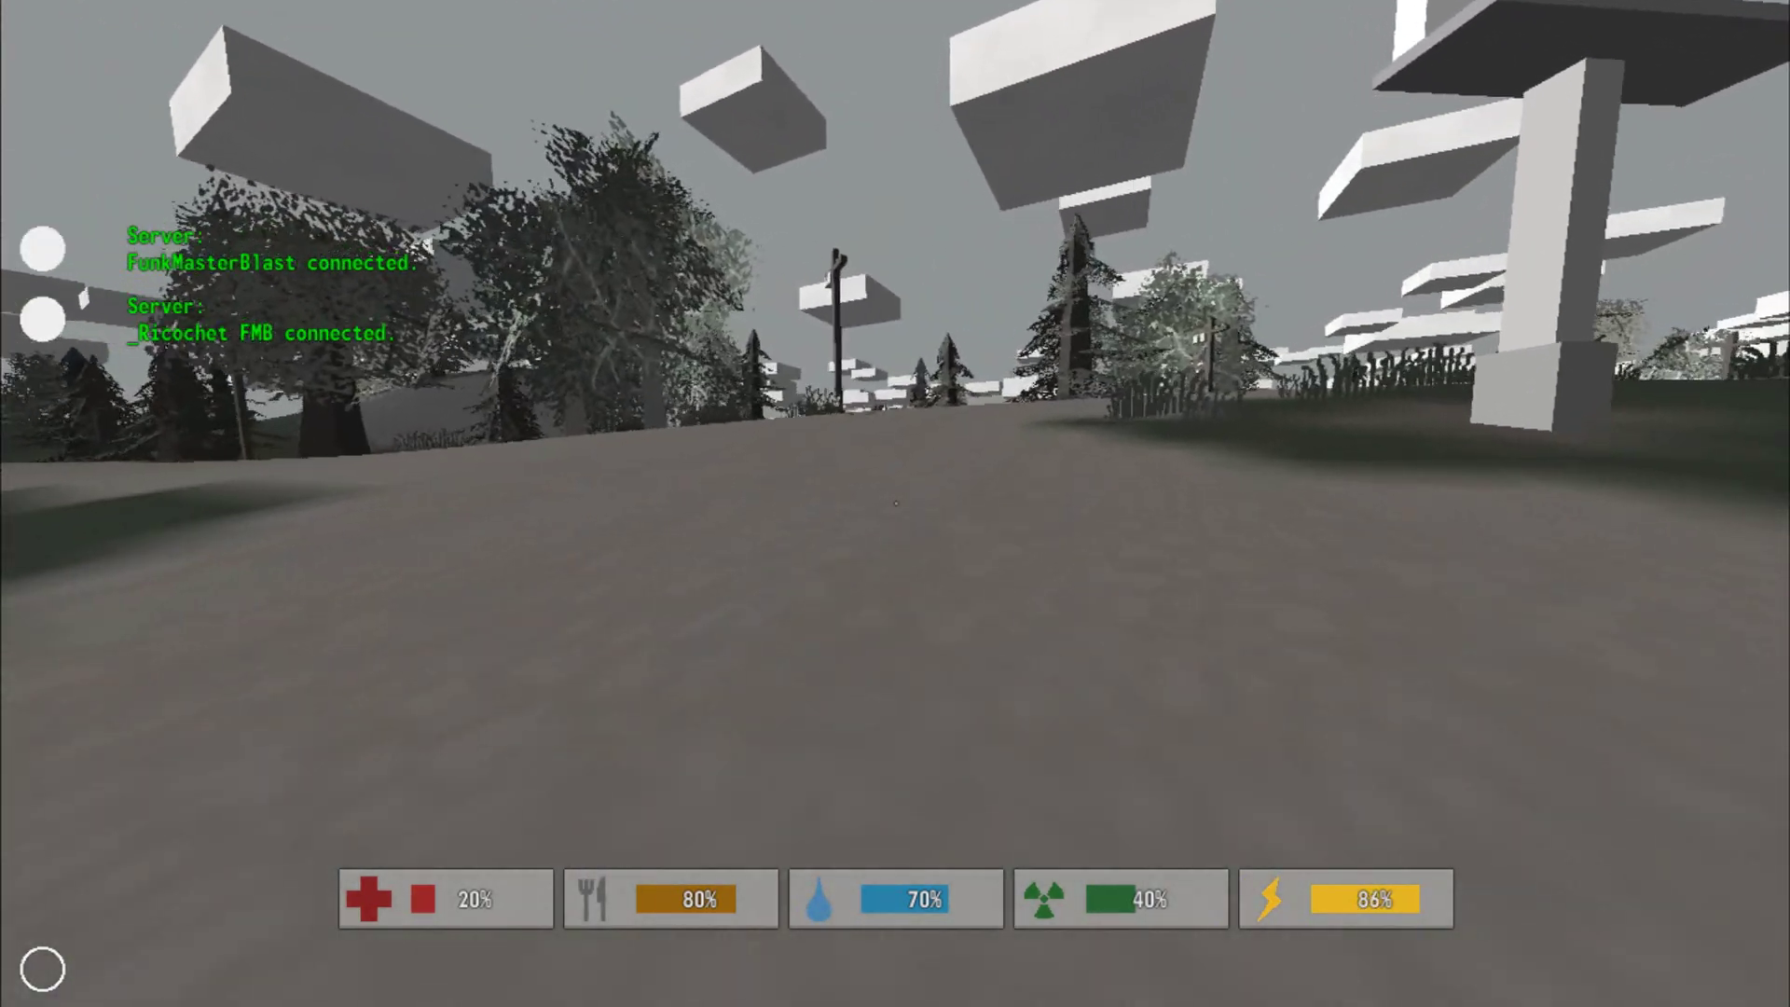
key("w")
key("w")
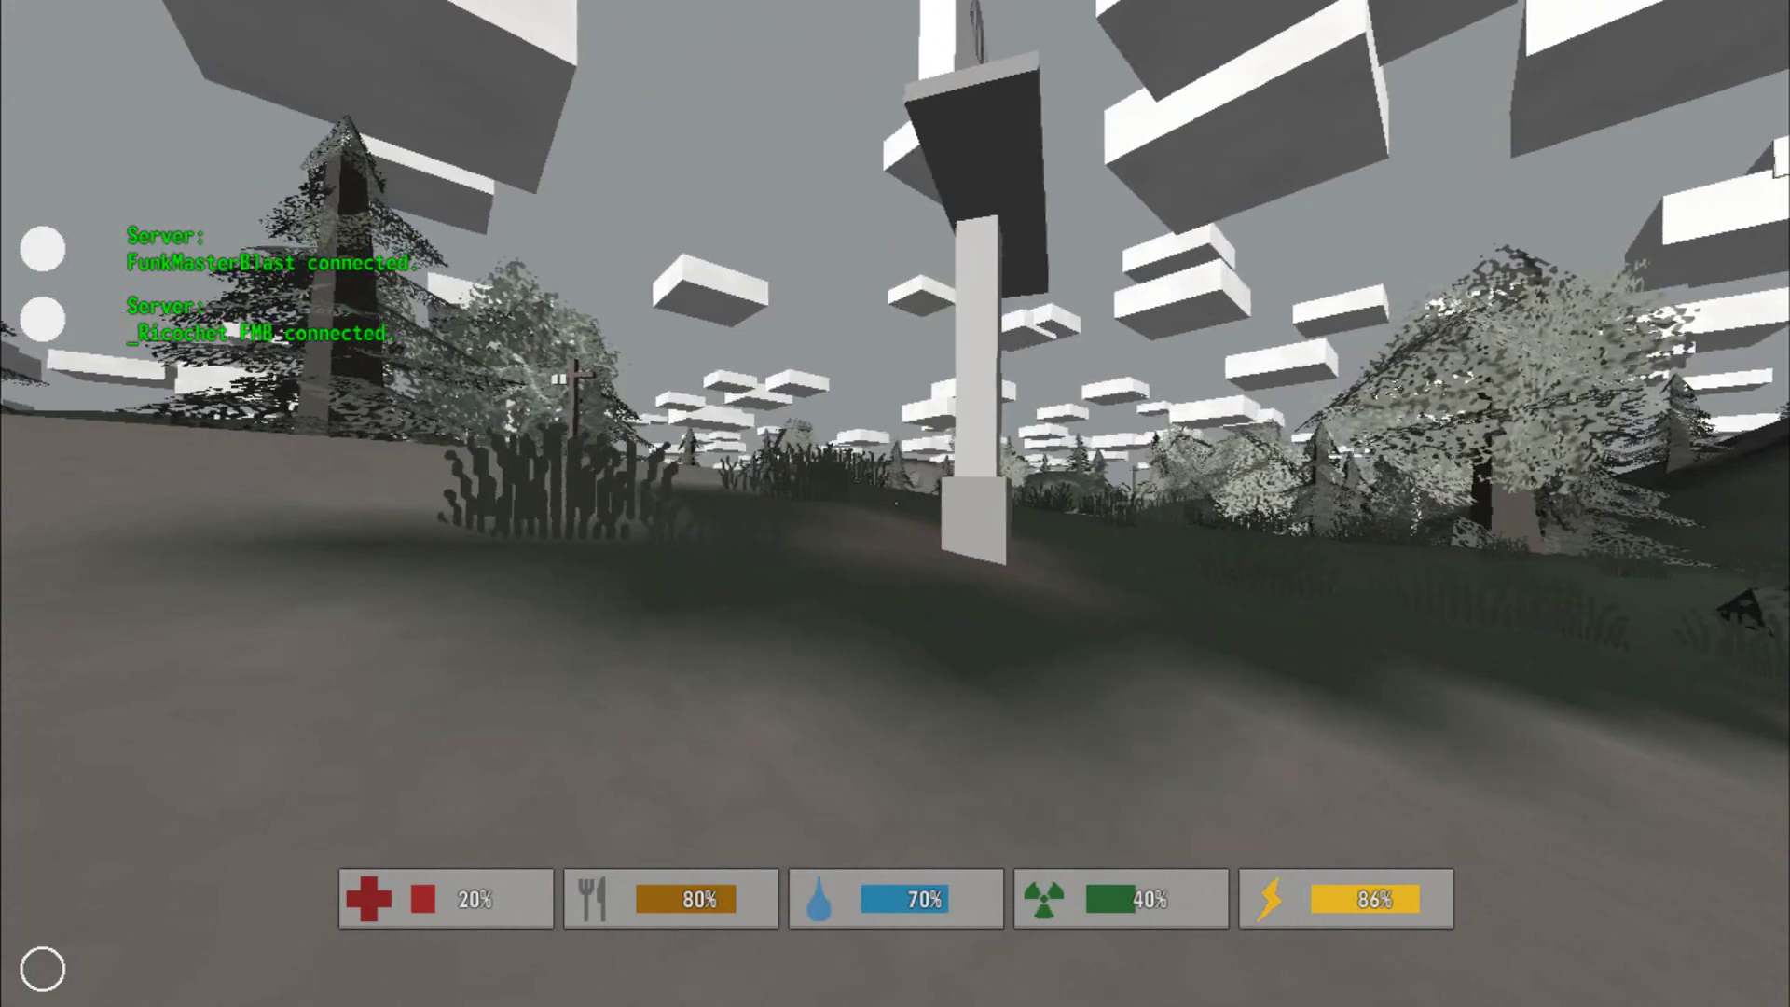
key("w")
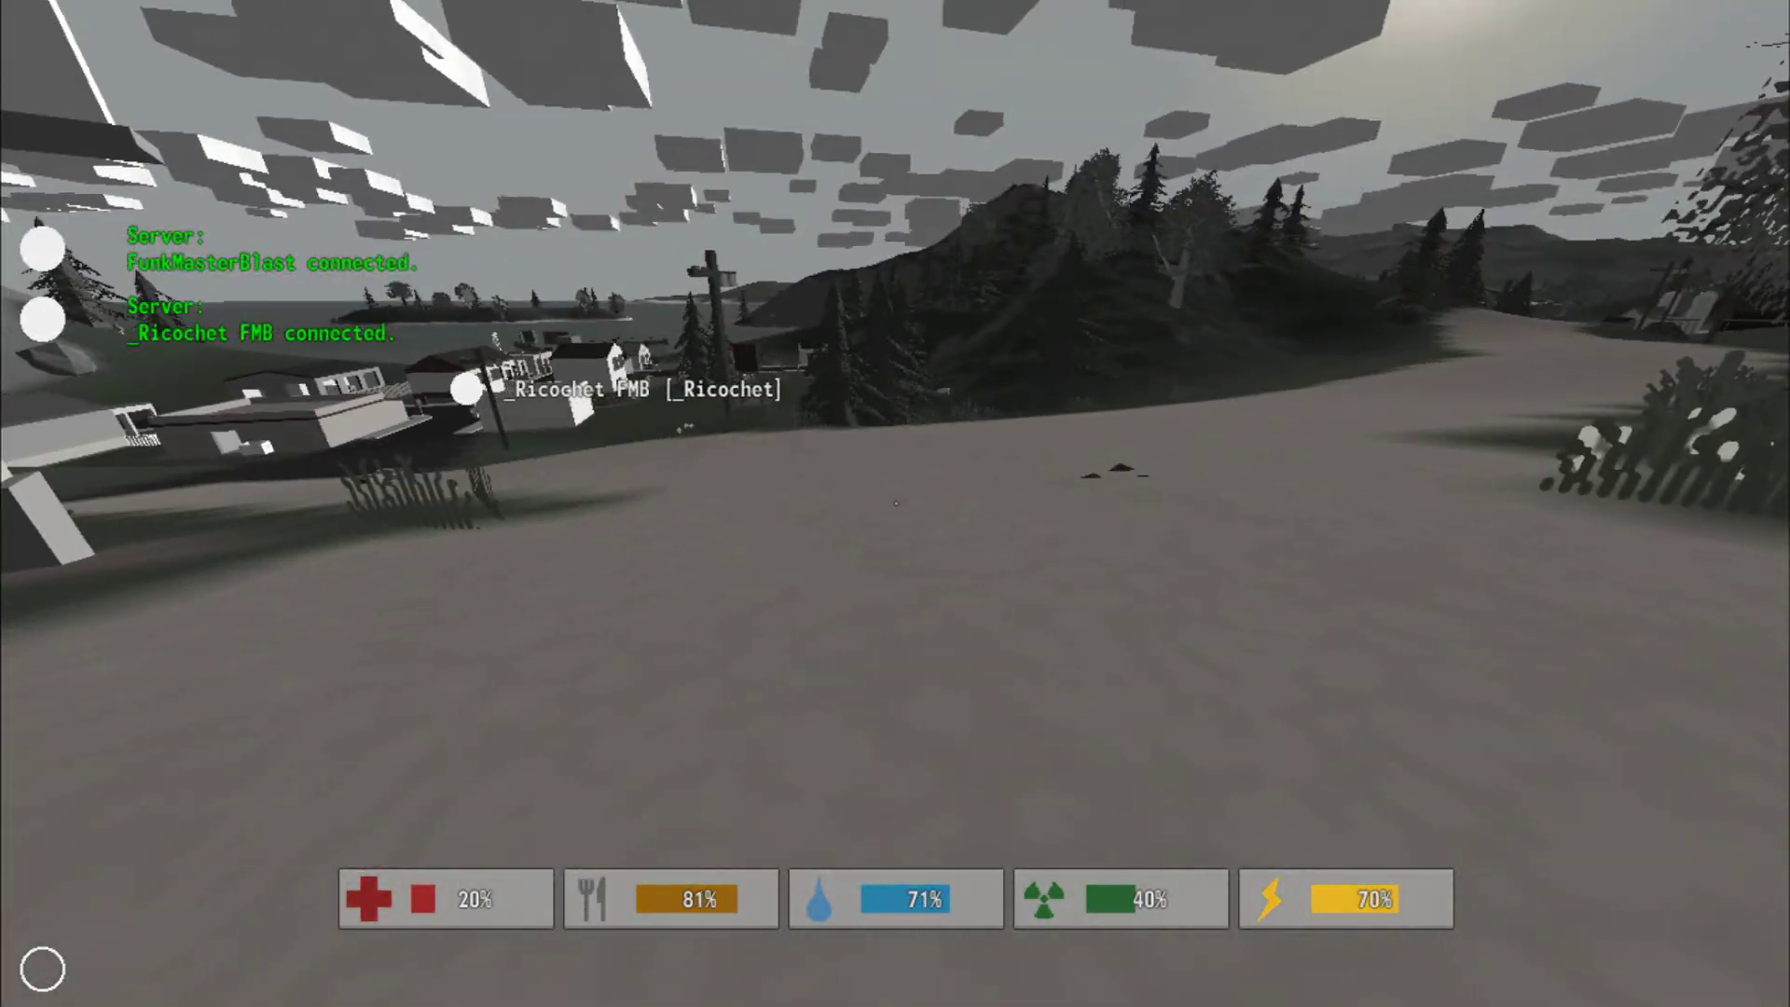
key("w")
key("w")
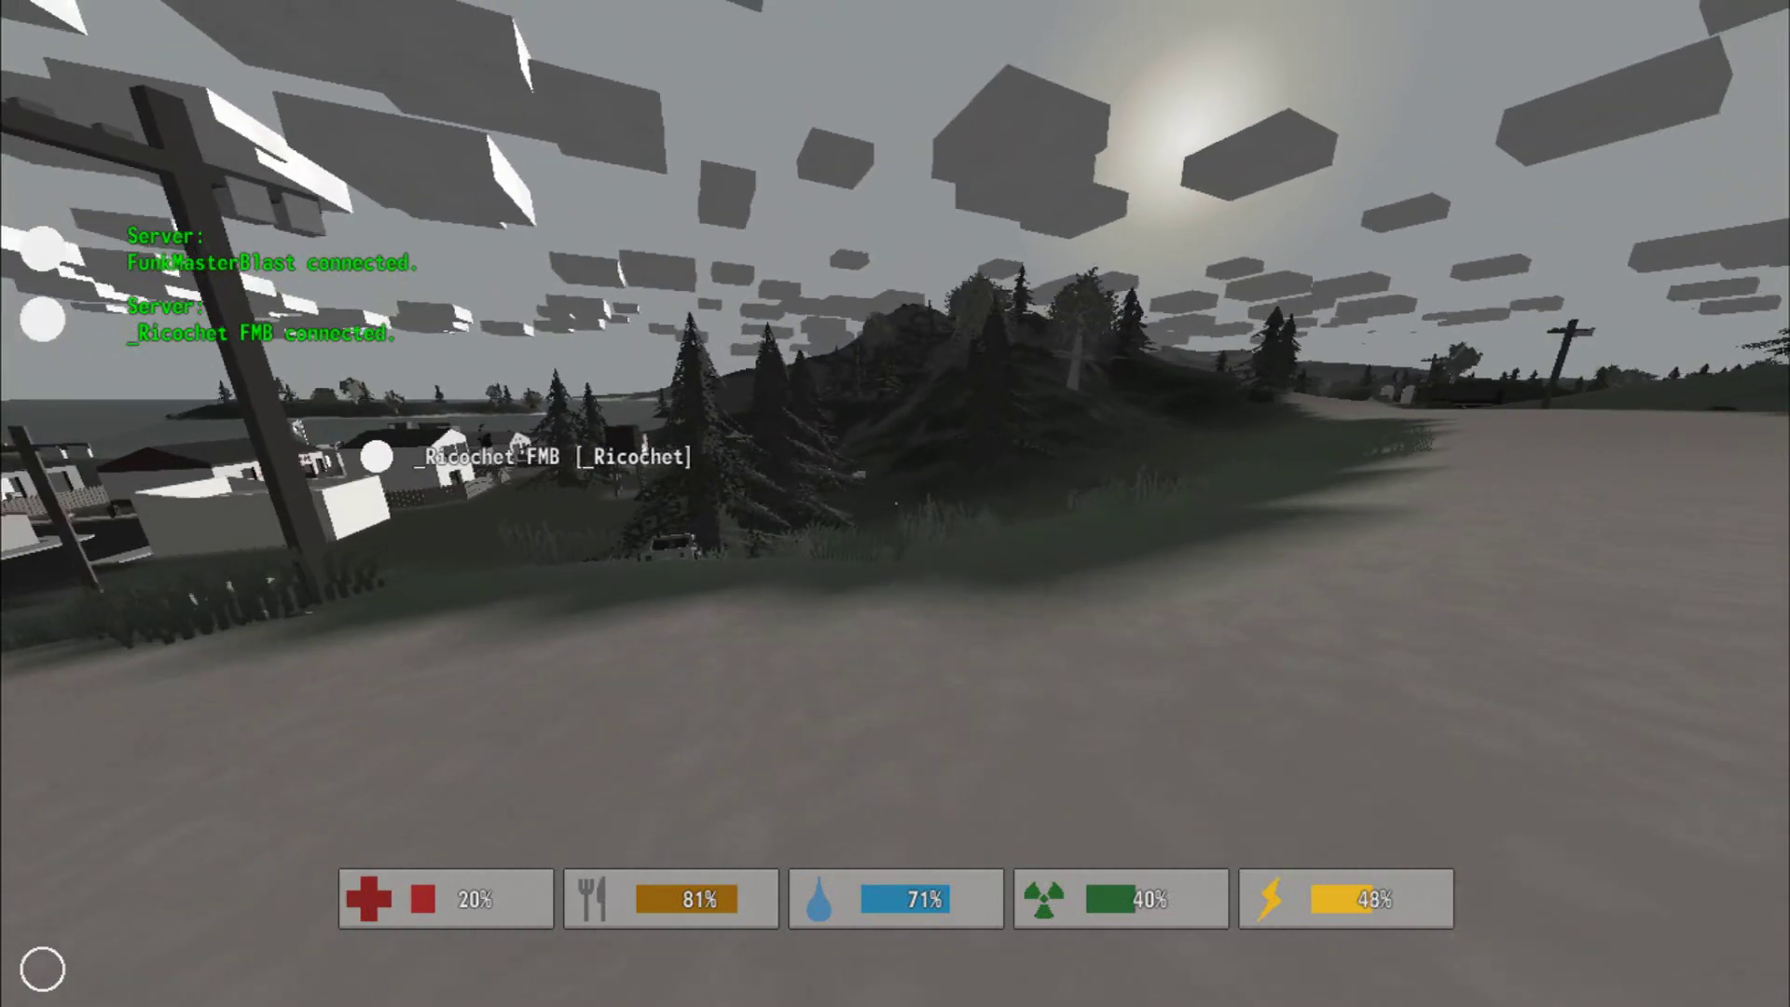
key("shift+w")
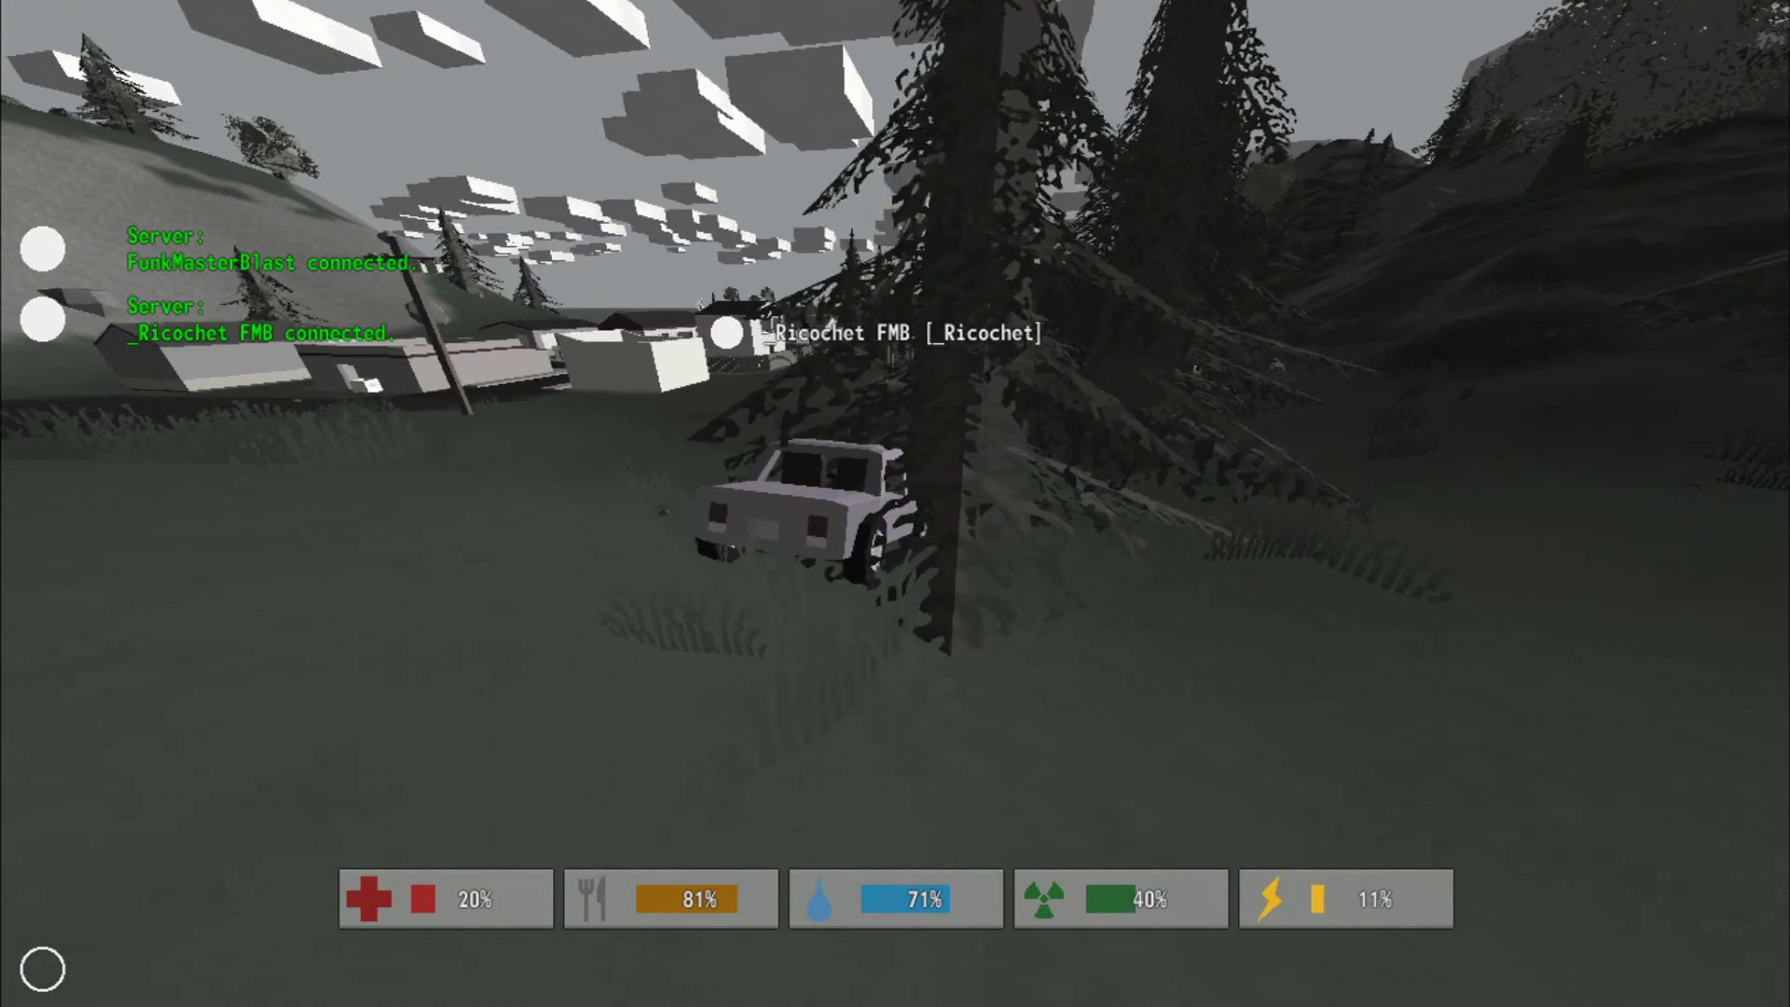
key("shift+w")
key("f")
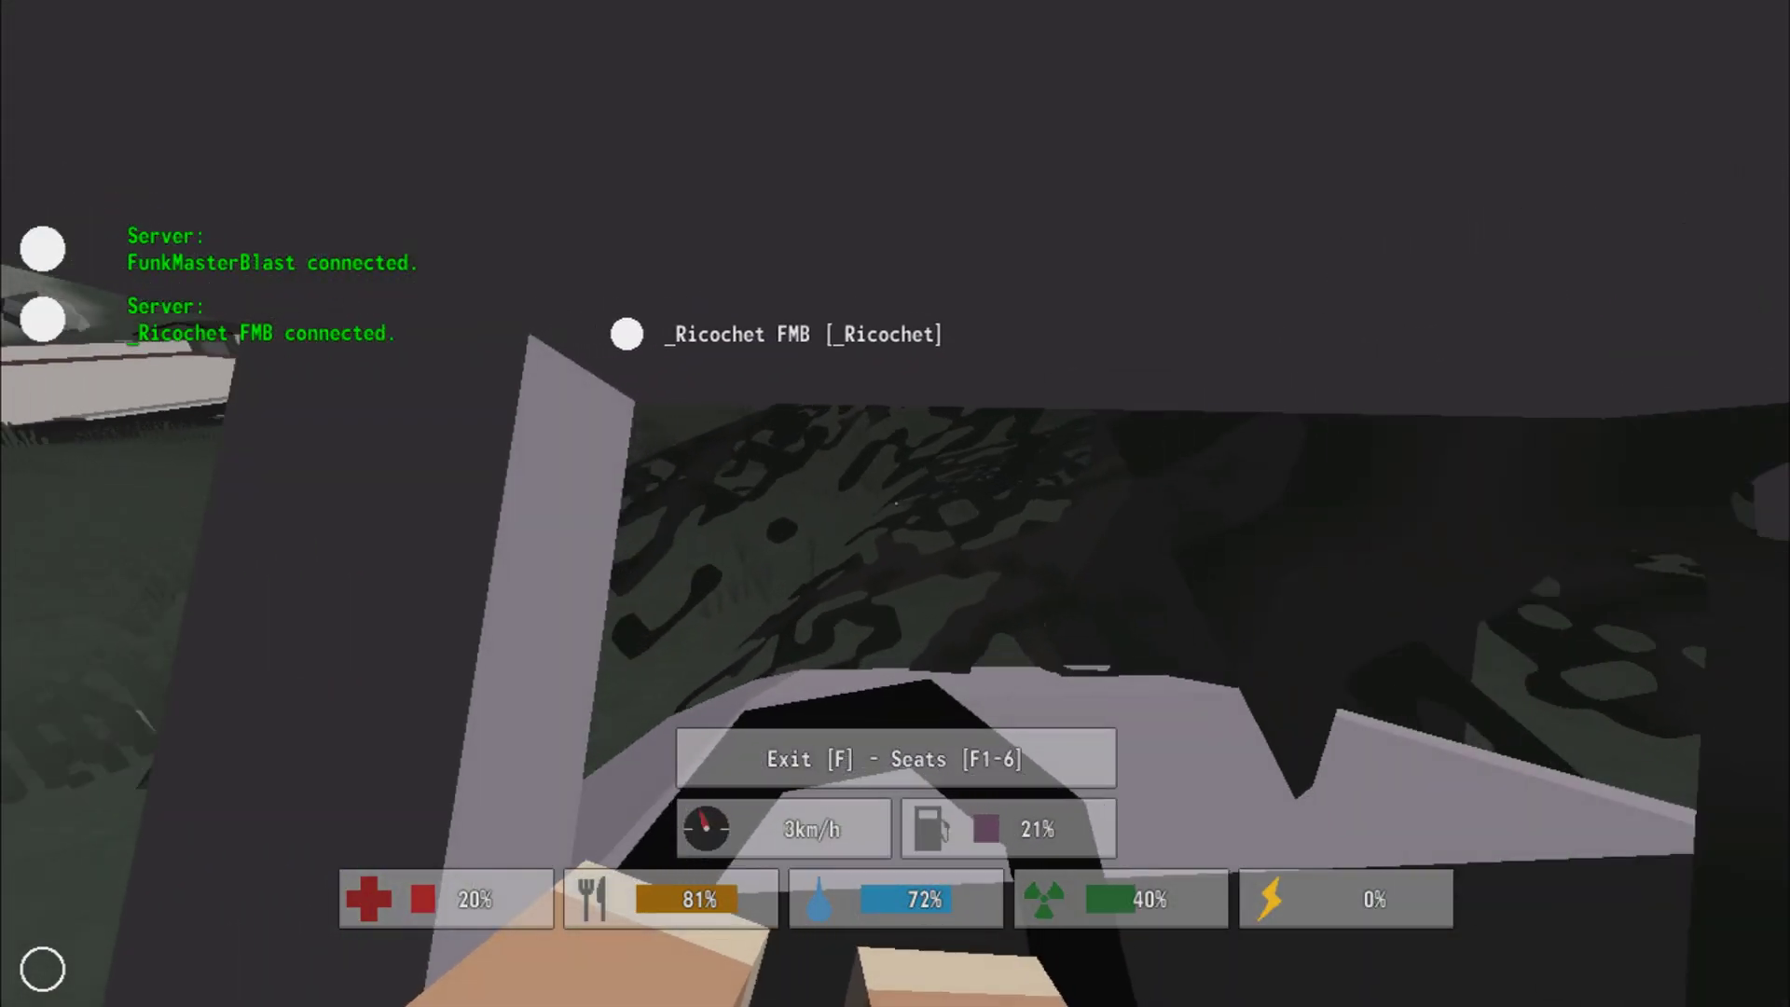
- Drive the white car downhill into the village at about 28 km/h
key("w")
key("w")
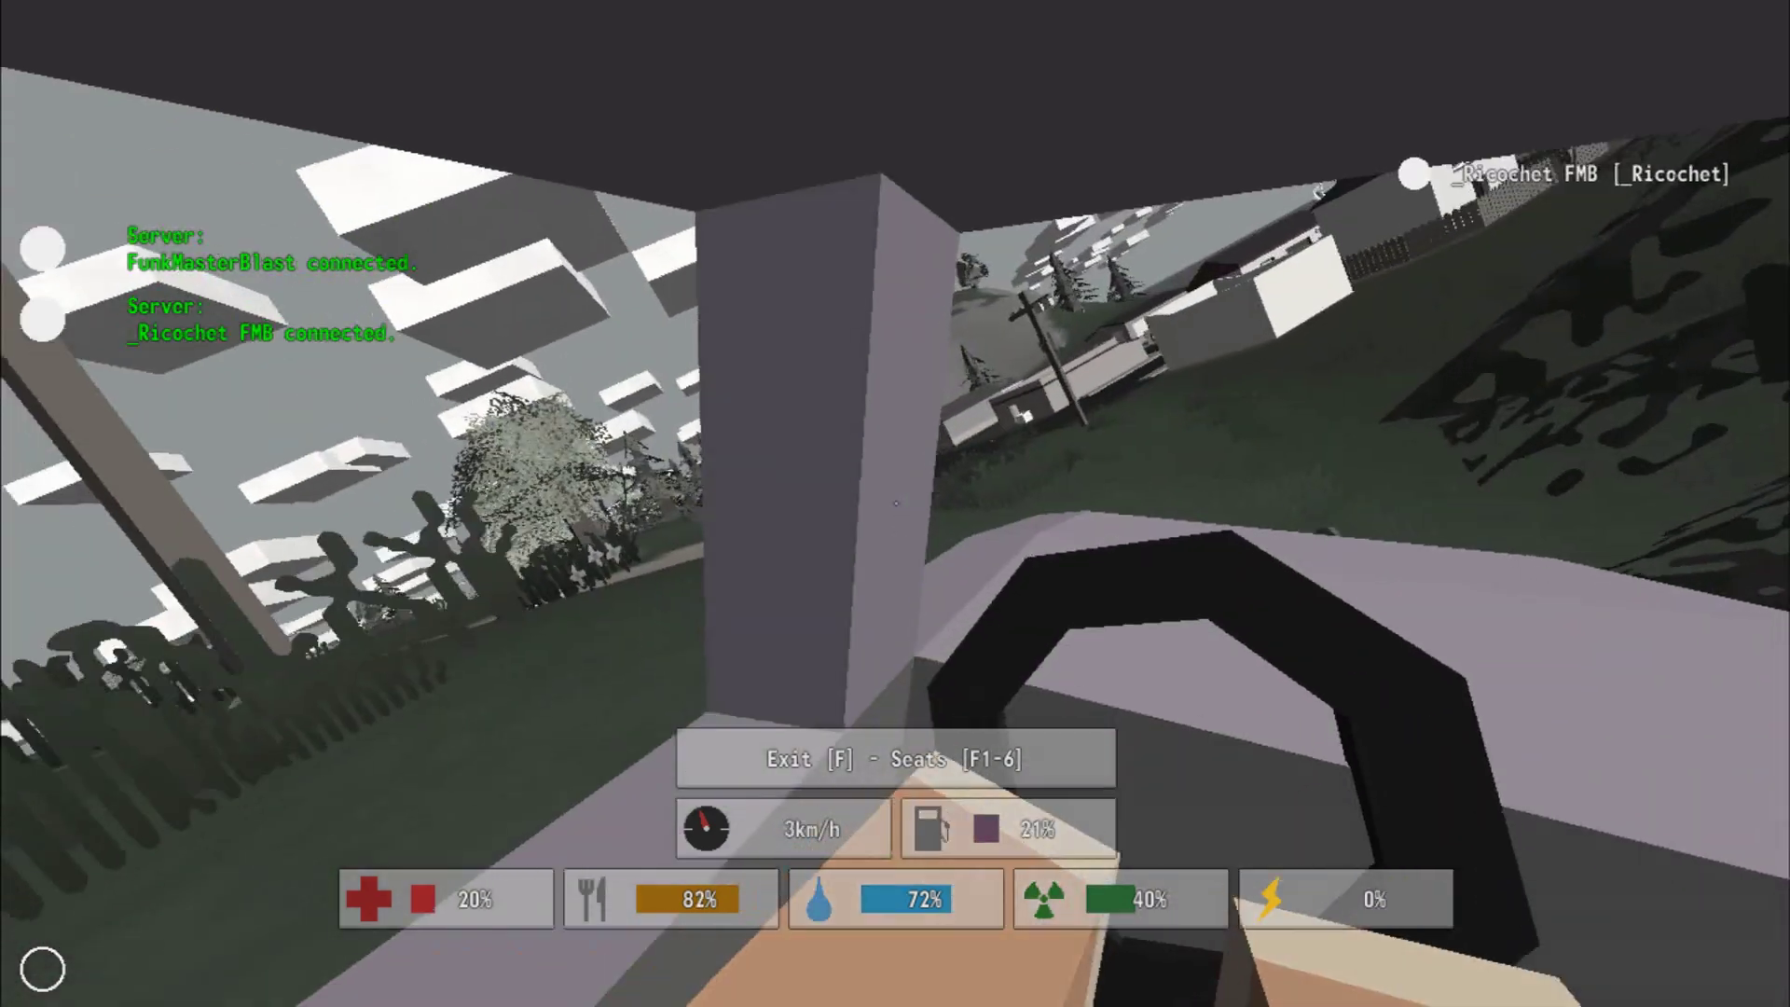
key("w")
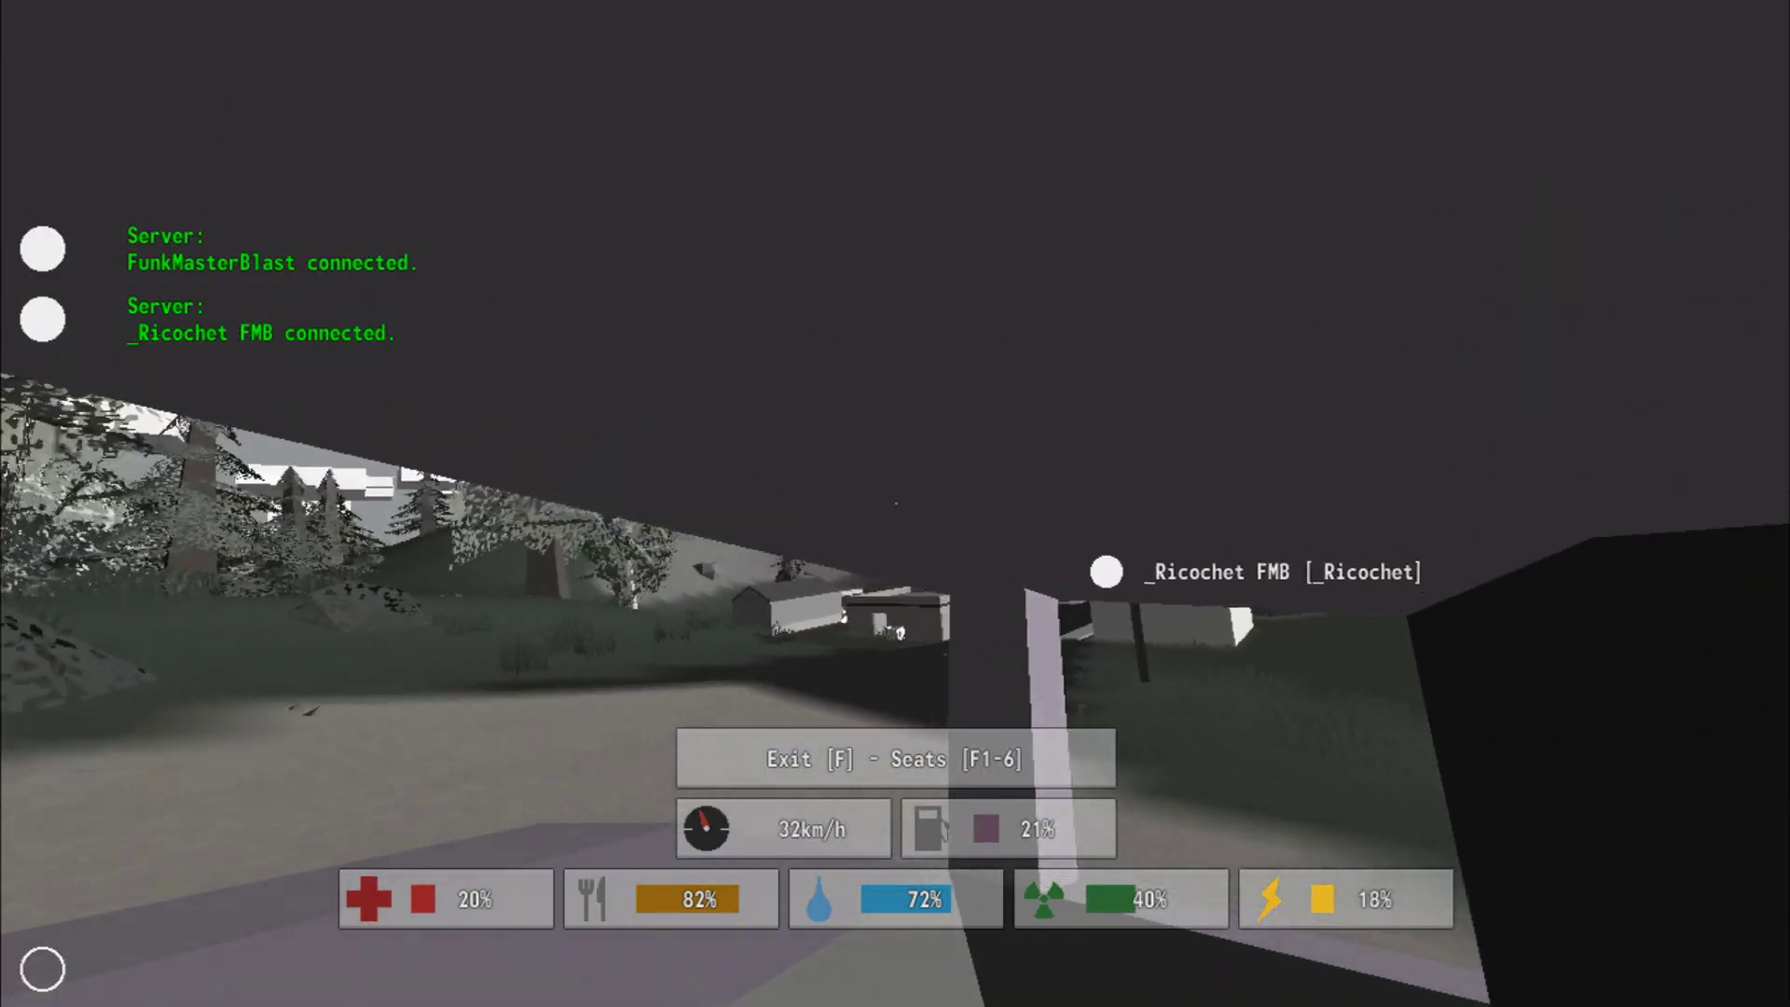
key("w")
key("w")
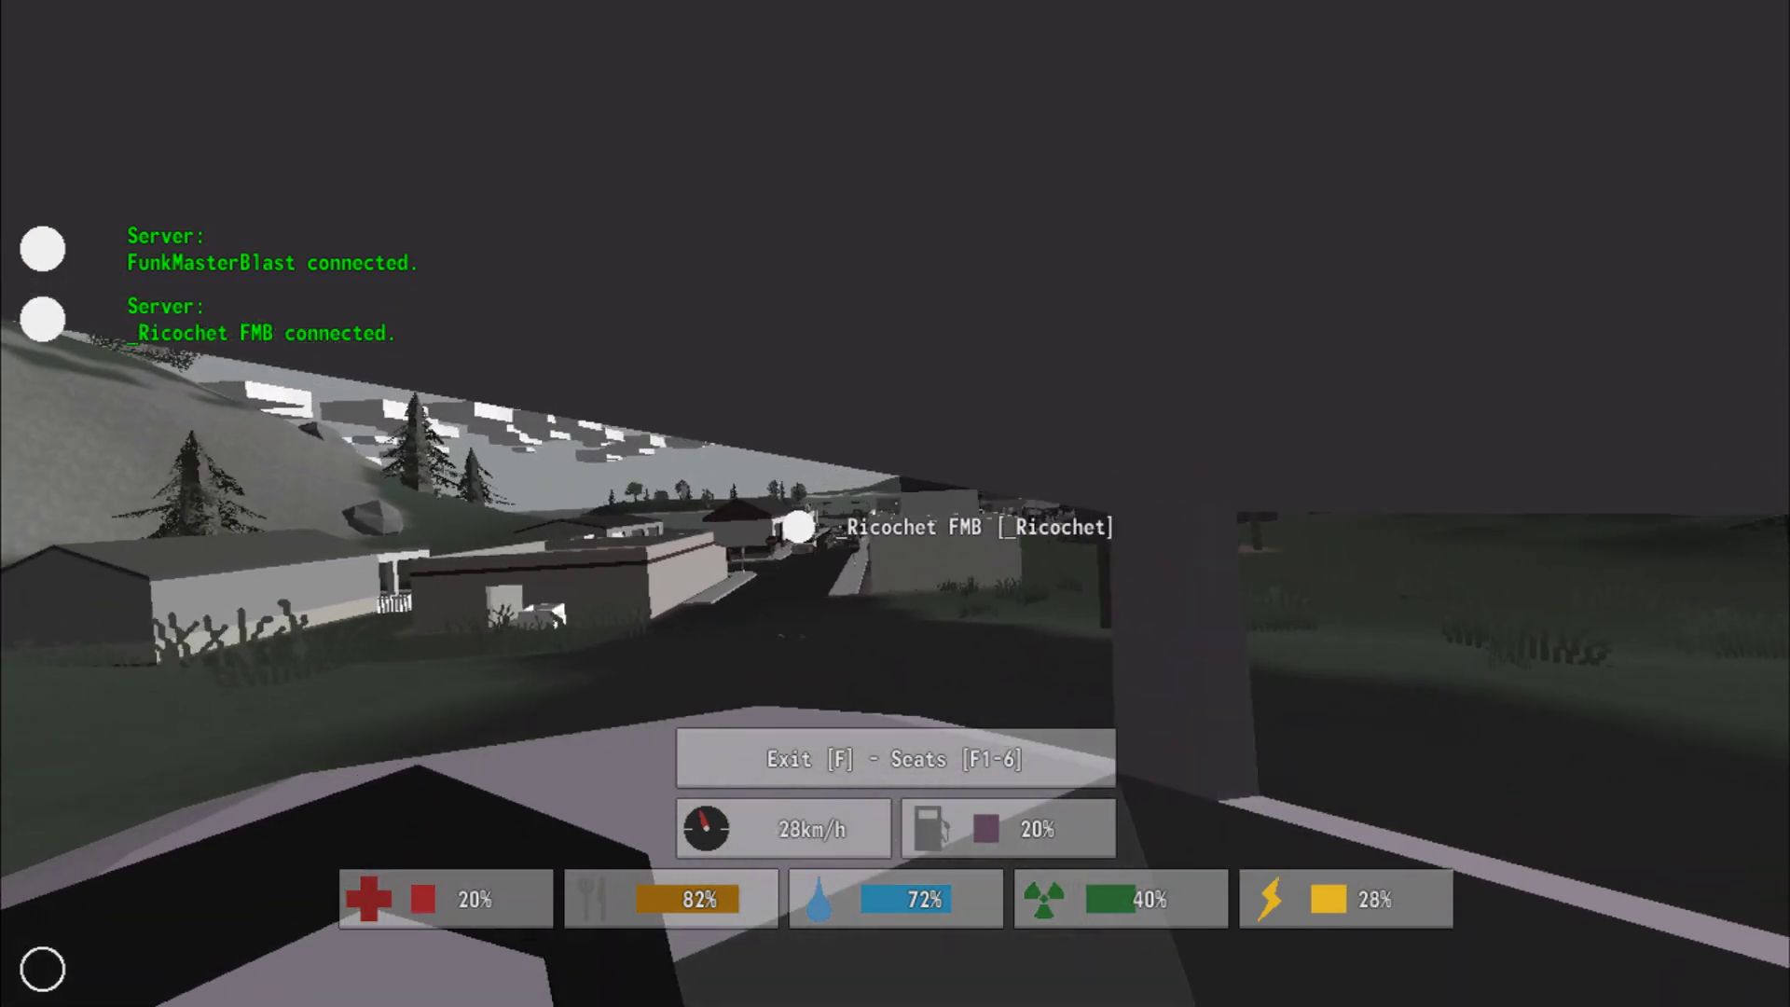